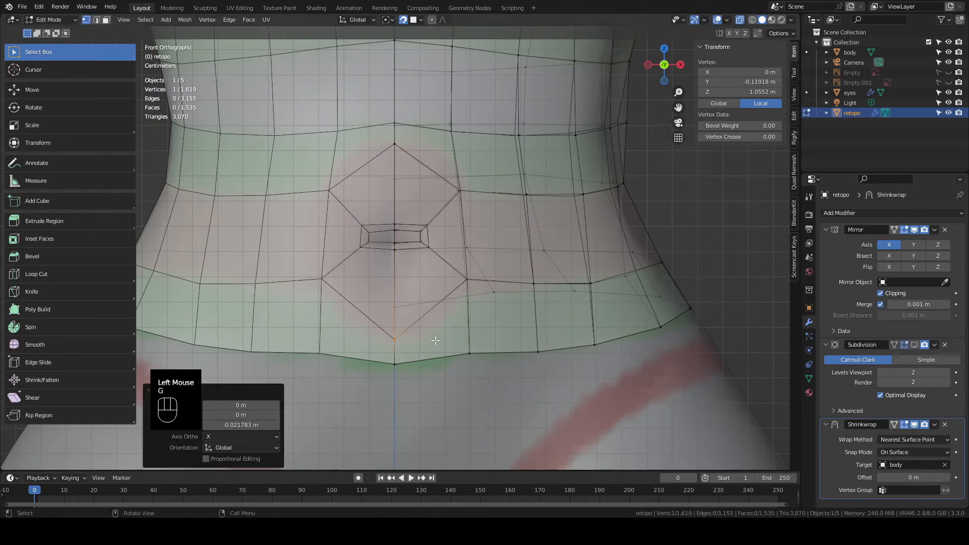
Move the vertices around the navel on the retopo mesh so the rings form a vertical oval
{"action": "key", "text": "g"}
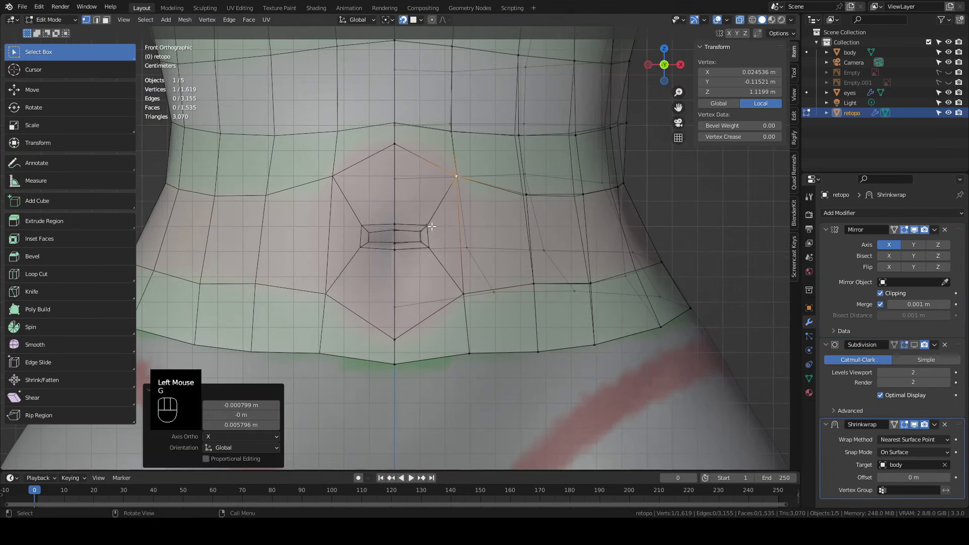
{"action": "left_click", "coordinate": [426, 228]}
{"action": "key", "text": "g"}
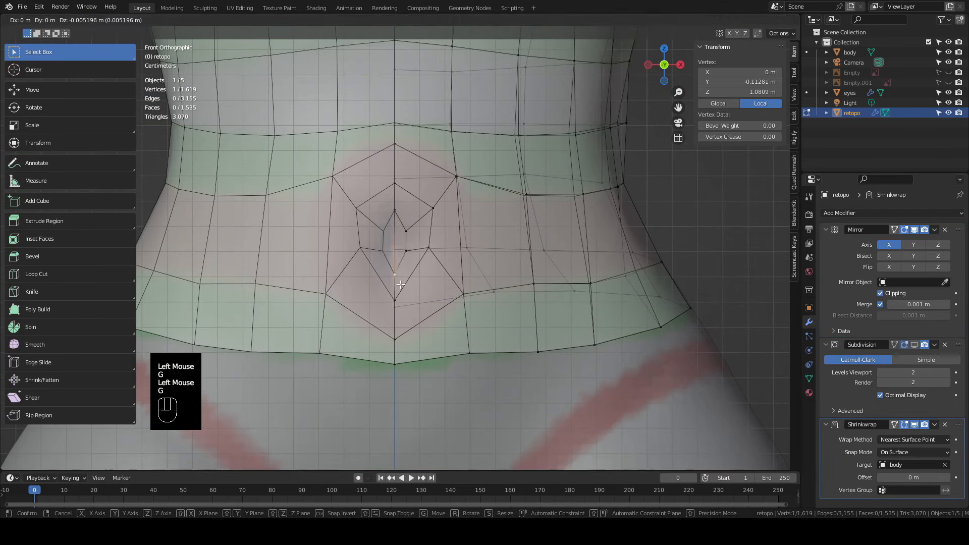
{"action": "left_click", "coordinate": [412, 230]}
Add one horizontal loop cut through the middle of the navel on the retopo mesh
{"action": "scroll", "coordinate": [454, 256], "scroll_direction": "down", "scroll_amount": 2}
{"action": "key", "text": "ctrl+r"}
{"action": "left_click", "coordinate": [412, 243]}
{"action": "scroll", "coordinate": [400, 247], "scroll_direction": "up", "scroll_amount": 6}
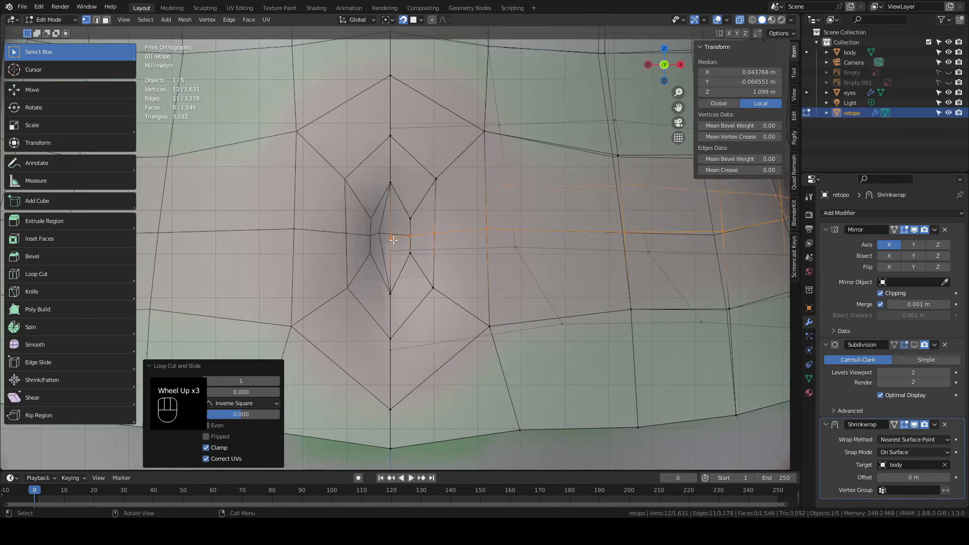
Reposition the new loop's vertices beside the navel to even out the surrounding rings
{"action": "left_click", "coordinate": [396, 240]}
{"action": "key", "text": "g"}
{"action": "left_click", "coordinate": [487, 234]}
{"action": "key", "text": "g"}
{"action": "left_click", "coordinate": [423, 238]}
{"action": "key", "text": "g"}
{"action": "left_click", "coordinate": [443, 239]}
{"action": "scroll", "coordinate": [443, 240], "scroll_direction": "down", "scroll_amount": 4}
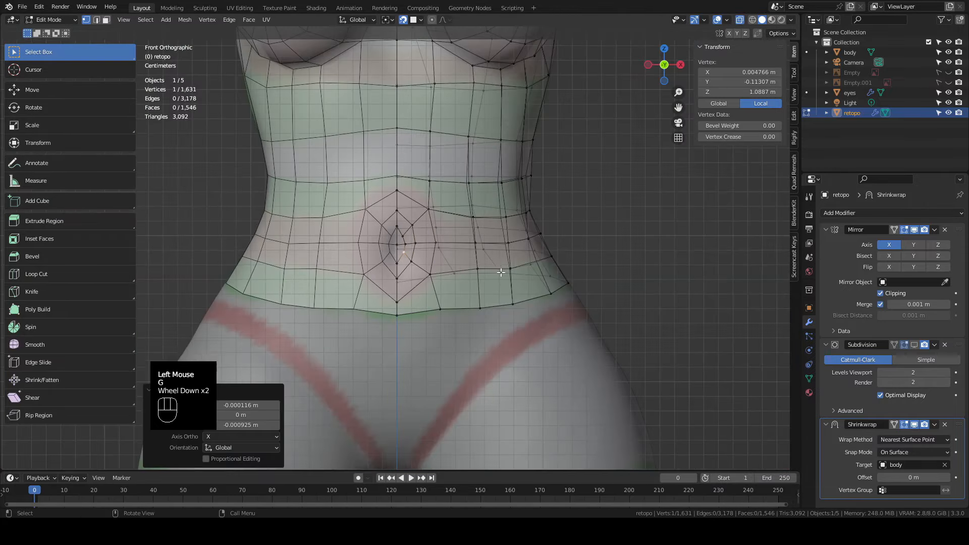
{"action": "middle_click_drag", "start_coordinate": [443, 240], "coordinate": [617, 97]}
Adjust the mean crease of the selected tooth edges and scale the selection along Z
{"action": "left_click", "coordinate": [558, 217]}
{"action": "left_click_drag", "start_coordinate": [732, 170], "coordinate": [782, 170]}
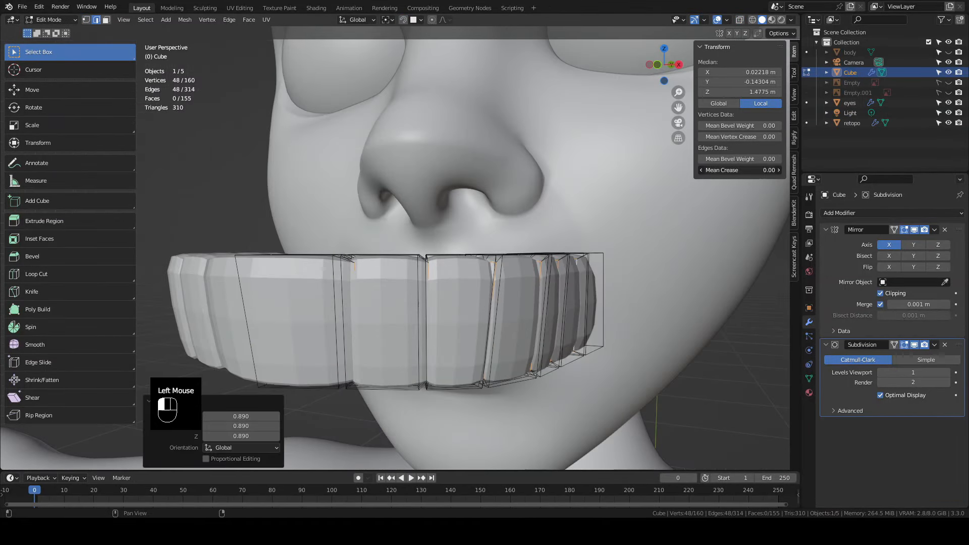
{"action": "mouse_move", "coordinate": [475, 307]}
{"action": "middle_mouse_down"}
{"action": "mouse_move", "coordinate": [458, 342]}
{"action": "mouse_move", "coordinate": [475, 296]}
{"action": "middle_mouse_up"}
{"action": "key", "text": "s"}
{"action": "key", "text": "z"}
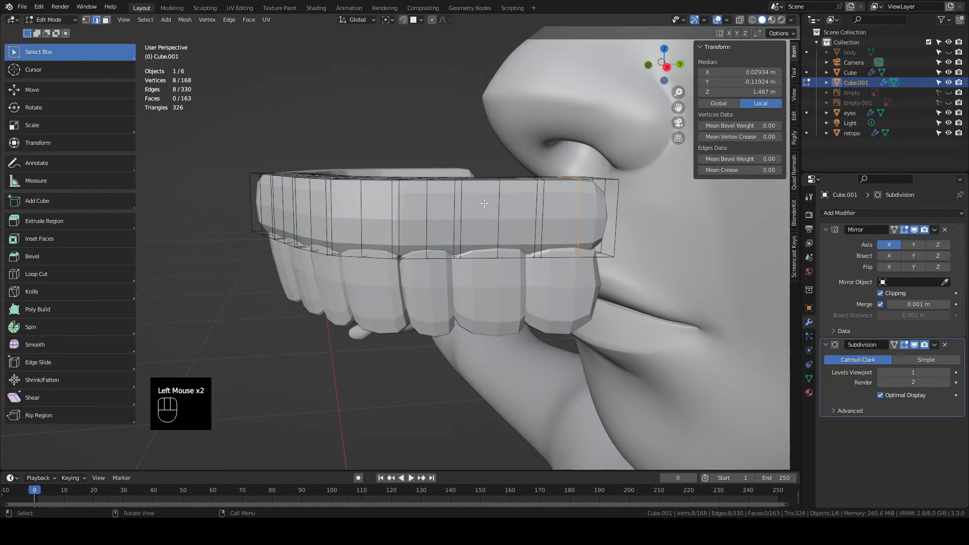
Add further vertical edges along the upper gum strip to the selection
{"action": "left_click", "coordinate": [499, 217]}
{"action": "left_click", "coordinate": [436, 217], "text": "shift"}
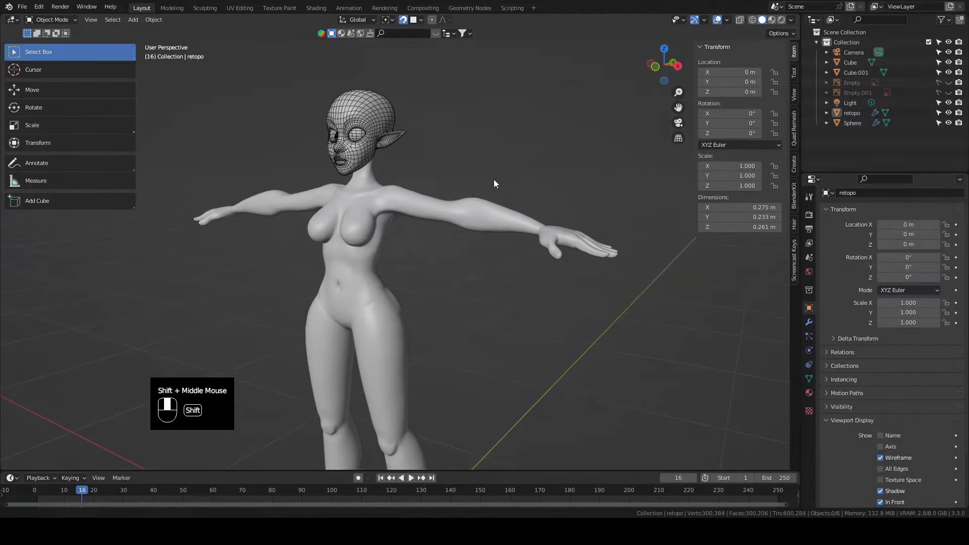
Select the retopo head mesh and hide it to expose the color-marked sculpted head
{"action": "scroll", "coordinate": [494, 180], "scroll_direction": "down", "scroll_amount": 2}
{"action": "scroll", "coordinate": [412, 235], "scroll_direction": "up", "scroll_amount": 1}
{"action": "middle_click_drag", "start_coordinate": [493, 180], "coordinate": [440, 277], "text": "shift"}
{"action": "scroll", "coordinate": [411, 235], "scroll_direction": "up", "scroll_amount": 1}
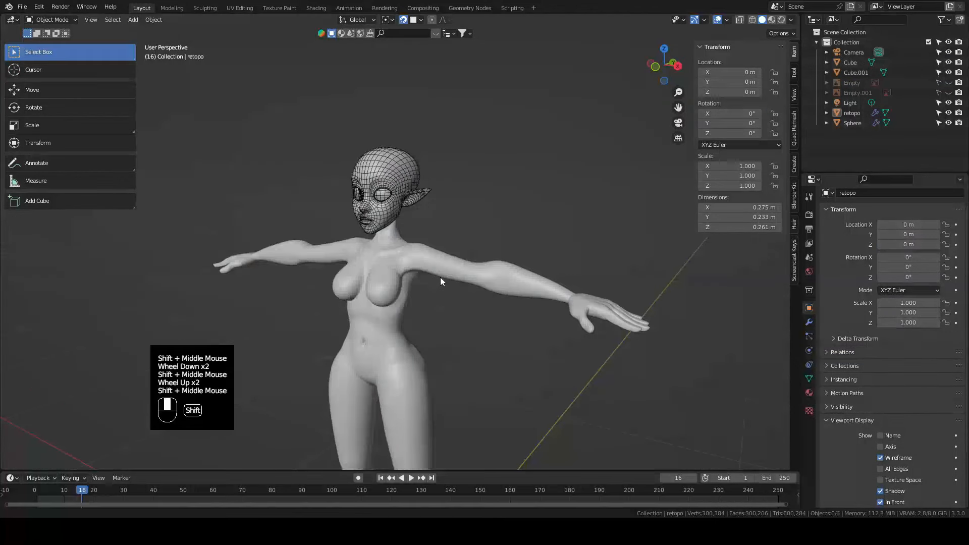
{"action": "left_click", "coordinate": [421, 254]}
{"action": "scroll", "coordinate": [422, 255], "scroll_direction": "up", "scroll_amount": 2}
{"action": "middle_click_drag", "start_coordinate": [483, 220], "coordinate": [456, 168], "text": "shift"}
{"action": "middle_click", "coordinate": [487, 210], "text": "alt"}
{"action": "left_click", "coordinate": [456, 167]}
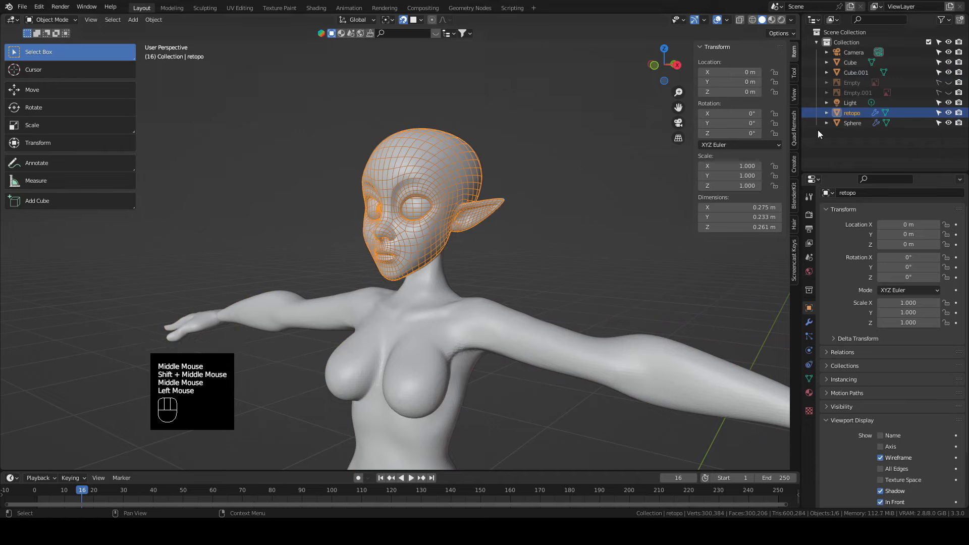
{"action": "left_click", "coordinate": [948, 112]}
{"action": "scroll", "coordinate": [535, 185], "scroll_direction": "up", "scroll_amount": 2}
{"action": "middle_click_drag", "start_coordinate": [535, 185], "coordinate": [523, 261]}
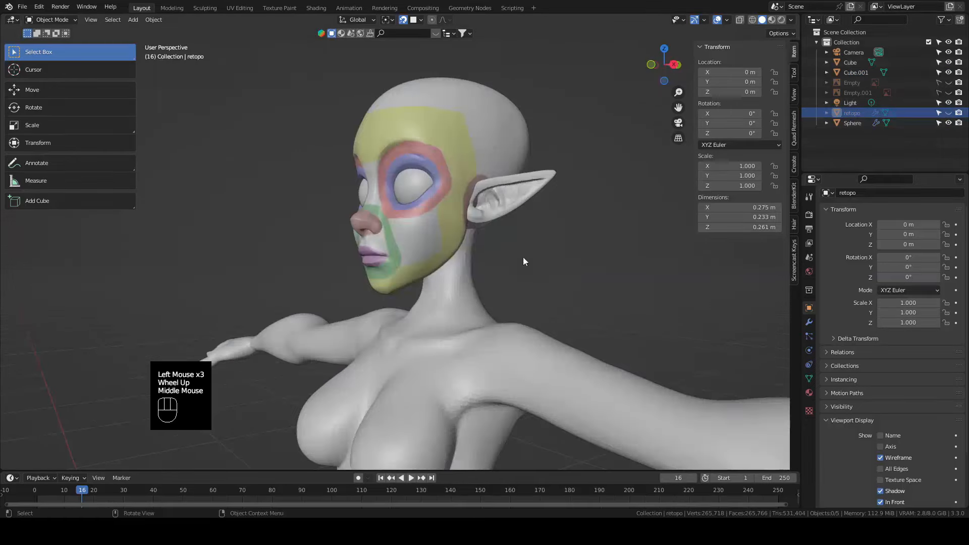
Join the Cube.001 body into the Cube head as one object
{"action": "left_click", "coordinate": [455, 304]}
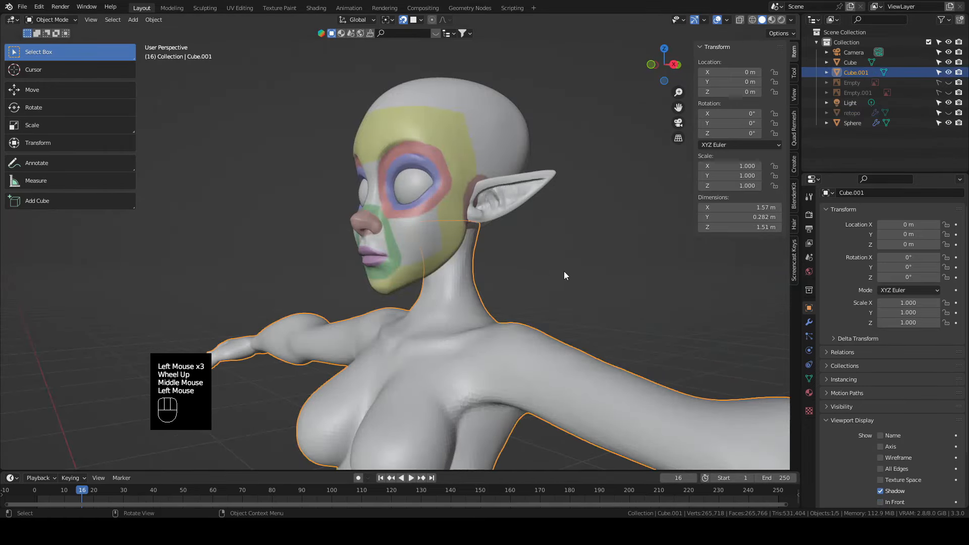
{"action": "left_click", "coordinate": [450, 168], "text": "shift"}
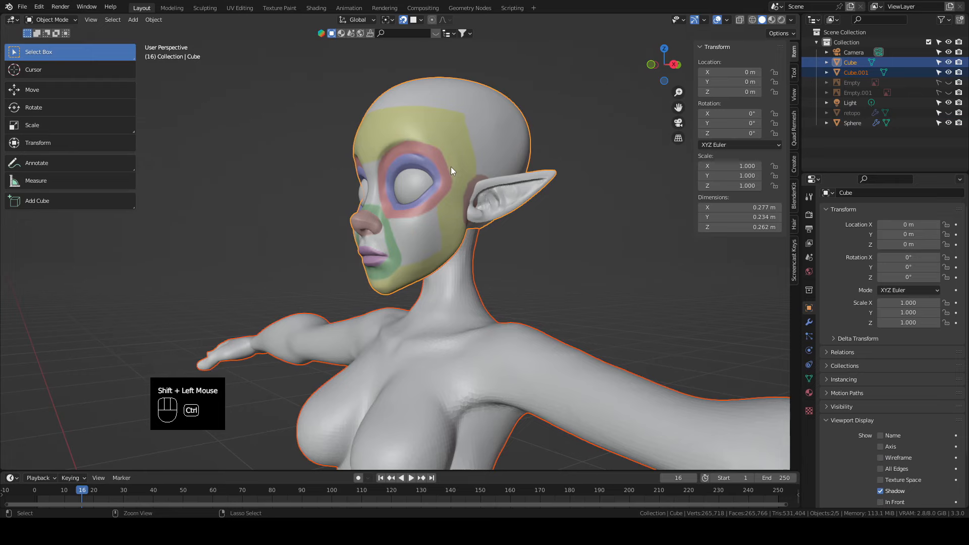
{"action": "key", "text": "ctrl+j"}
{"action": "middle_click_drag", "start_coordinate": [564, 251], "coordinate": [483, 179]}
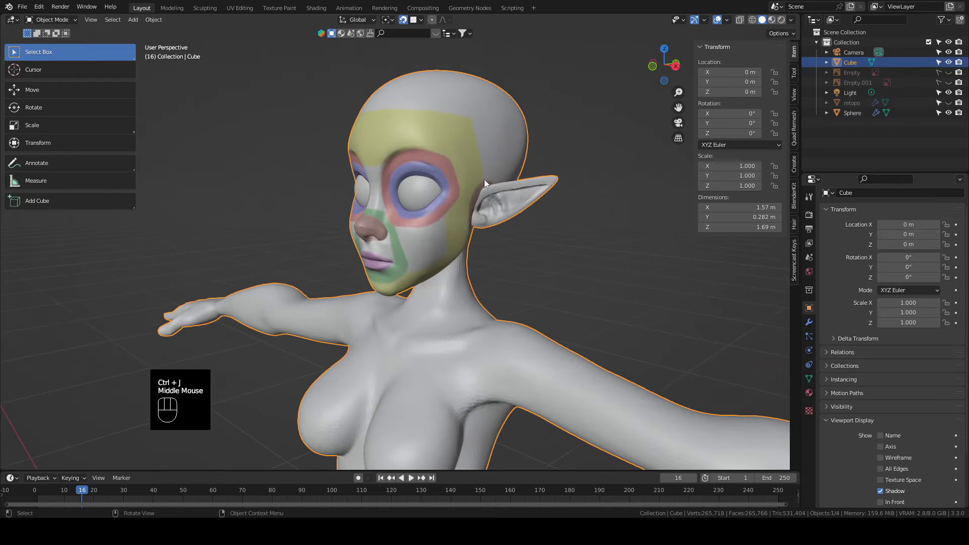
Switch the joined model to Sculpt Mode and create a single face set from the visible mesh
{"action": "key", "text": "ctrl+Tab"}
{"action": "left_click", "coordinate": [481, 235]}
{"action": "scroll", "coordinate": [483, 235], "scroll_direction": "down", "scroll_amount": 2}
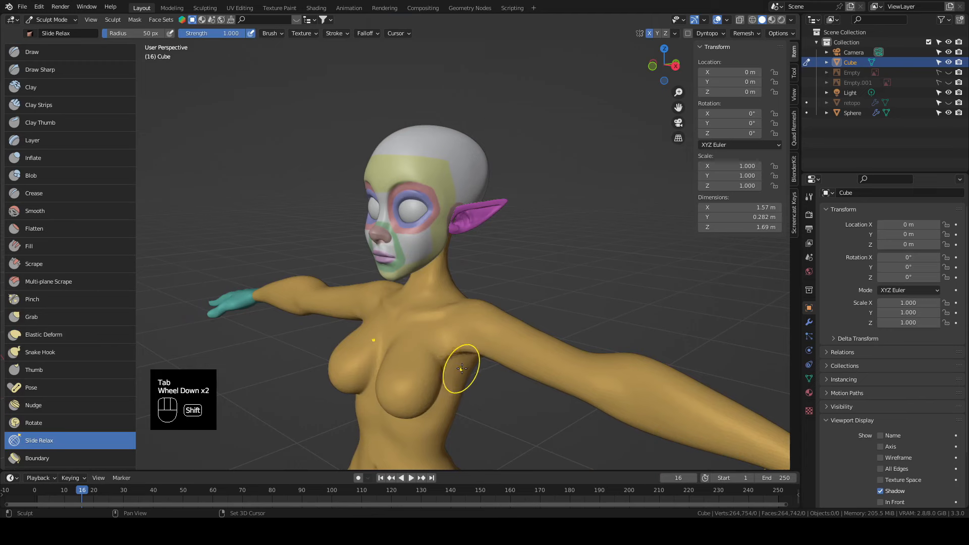
{"action": "middle_click_drag", "start_coordinate": [460, 389], "coordinate": [433, 174], "text": "shift"}
{"action": "left_click", "coordinate": [167, 23]}
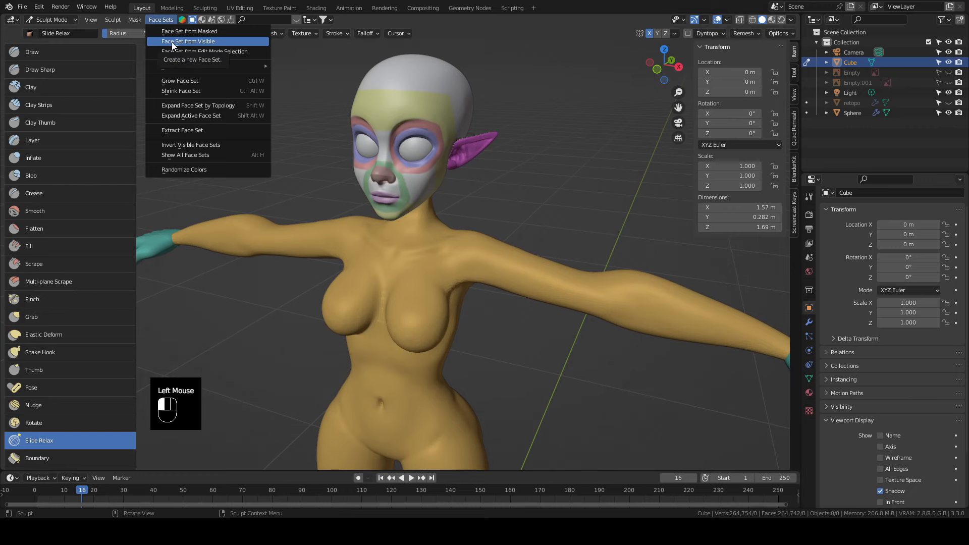
{"action": "left_click", "coordinate": [171, 41]}
Choose the Paint brush and set its color to red for marking the torso
{"action": "scroll", "coordinate": [66, 410], "scroll_direction": "down", "scroll_amount": 3}
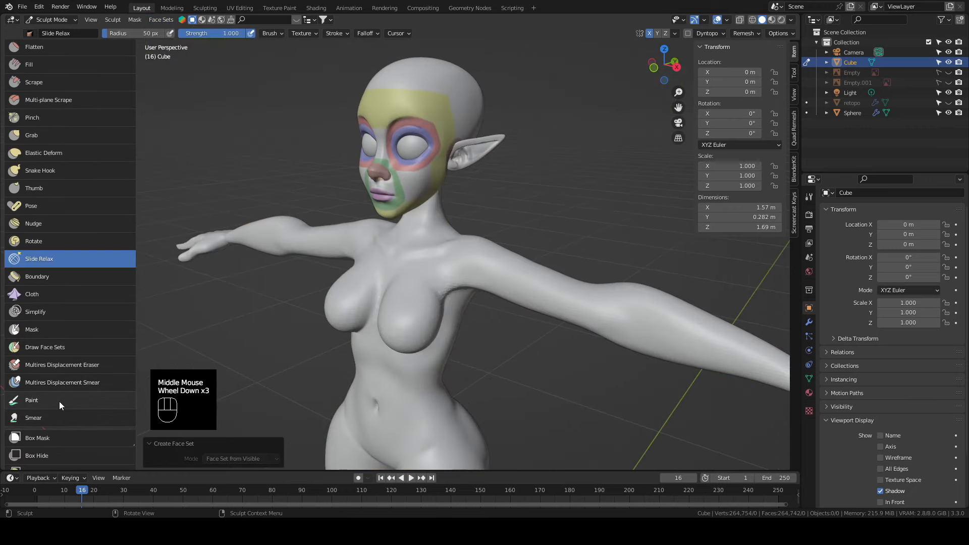
{"action": "left_click", "coordinate": [59, 401]}
{"action": "key", "text": "KP_1"}
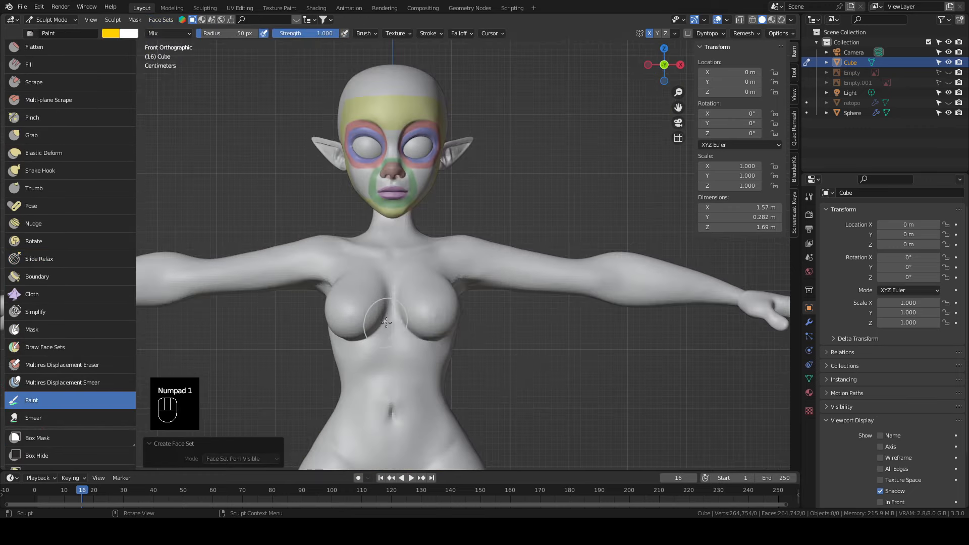
{"action": "middle_click_drag", "start_coordinate": [386, 322], "coordinate": [348, 303], "text": "shift"}
{"action": "scroll", "coordinate": [343, 295], "scroll_direction": "up", "scroll_amount": 2}
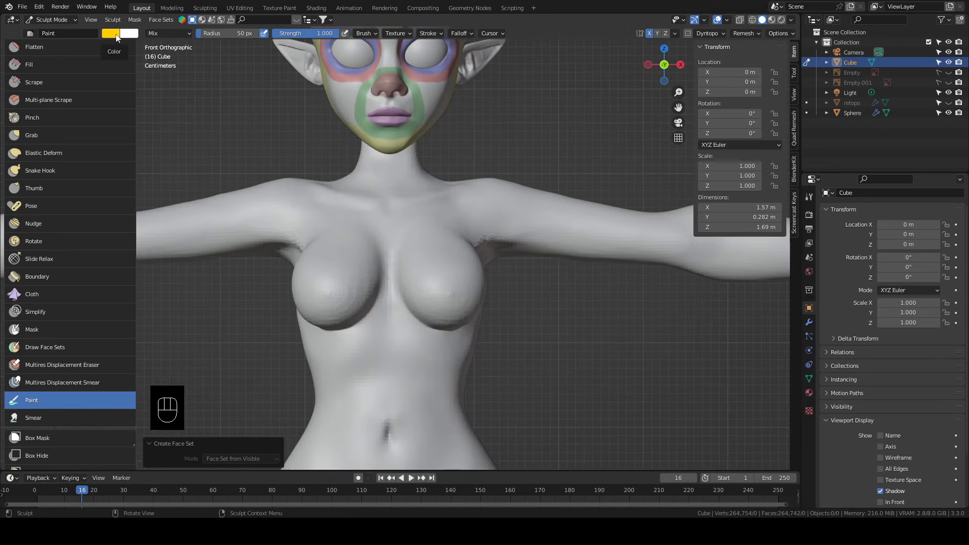
{"action": "left_click", "coordinate": [111, 33]}
{"action": "middle_click_drag", "start_coordinate": [434, 298], "coordinate": [419, 284]}
{"action": "scroll", "coordinate": [422, 293], "scroll_direction": "up", "scroll_amount": 2}
{"action": "middle_click_drag", "start_coordinate": [419, 283], "coordinate": [417, 278]}
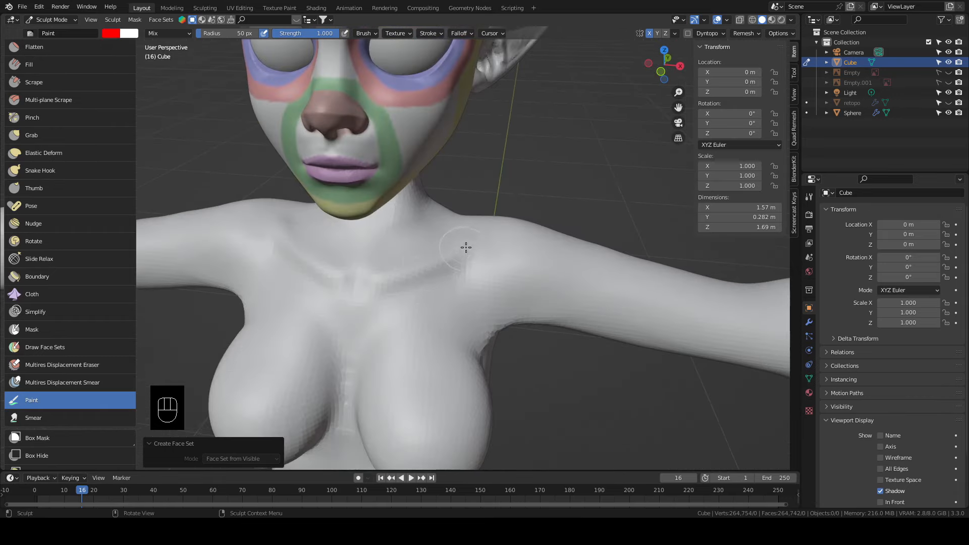
Paint a red band along the collarbones from the shoulders to the center of the chest
{"action": "left_click_drag", "start_coordinate": [476, 241], "coordinate": [371, 288]}
{"action": "middle_click_drag", "start_coordinate": [370, 287], "coordinate": [367, 277]}
{"action": "left_click", "coordinate": [367, 277]}
{"action": "mouse_move", "coordinate": [366, 277]}
{"action": "left_mouse_down"}
{"action": "mouse_move", "coordinate": [403, 317]}
{"action": "mouse_move", "coordinate": [452, 318]}
{"action": "mouse_move", "coordinate": [517, 285]}
{"action": "left_mouse_up"}
{"action": "middle_click_drag", "start_coordinate": [366, 276], "coordinate": [379, 280], "text": "shift"}
{"action": "middle_click_drag", "start_coordinate": [378, 280], "coordinate": [392, 283]}
Enlarge the brush radius to 74 px, paint both breasts red, and undo the last stroke
{"action": "key", "text": "bracketright"}
{"action": "key", "text": "bracketright"}
{"action": "key", "text": "bracketright"}
{"action": "key", "text": "bracketright"}
{"action": "mouse_move", "coordinate": [392, 284]}
{"action": "left_mouse_down"}
{"action": "mouse_move", "coordinate": [373, 283]}
{"action": "mouse_move", "coordinate": [391, 291]}
{"action": "left_mouse_up"}
{"action": "middle_click_drag", "start_coordinate": [498, 281], "coordinate": [402, 281]}
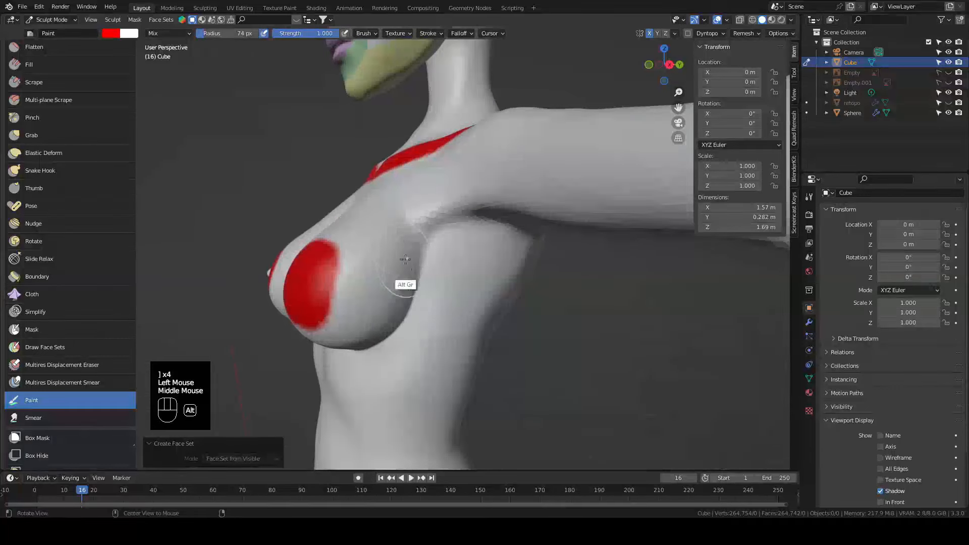
{"action": "left_click_drag", "start_coordinate": [396, 308], "coordinate": [379, 218]}
{"action": "mouse_move", "coordinate": [379, 218]}
{"action": "middle_mouse_down"}
{"action": "mouse_move", "coordinate": [540, 216]}
{"action": "mouse_move", "coordinate": [439, 173]}
{"action": "mouse_move", "coordinate": [569, 277]}
{"action": "middle_mouse_up"}
{"action": "scroll", "coordinate": [569, 277], "scroll_direction": "down", "scroll_amount": 2}
{"action": "key", "text": "ctrl+z"}
Reduce the brush radius to 53 px and paint orange outlines around the shoulder blades down to the underarms
{"action": "key", "text": "bracketleft"}
{"action": "key", "text": "bracketleft"}
{"action": "key", "text": "bracketleft"}
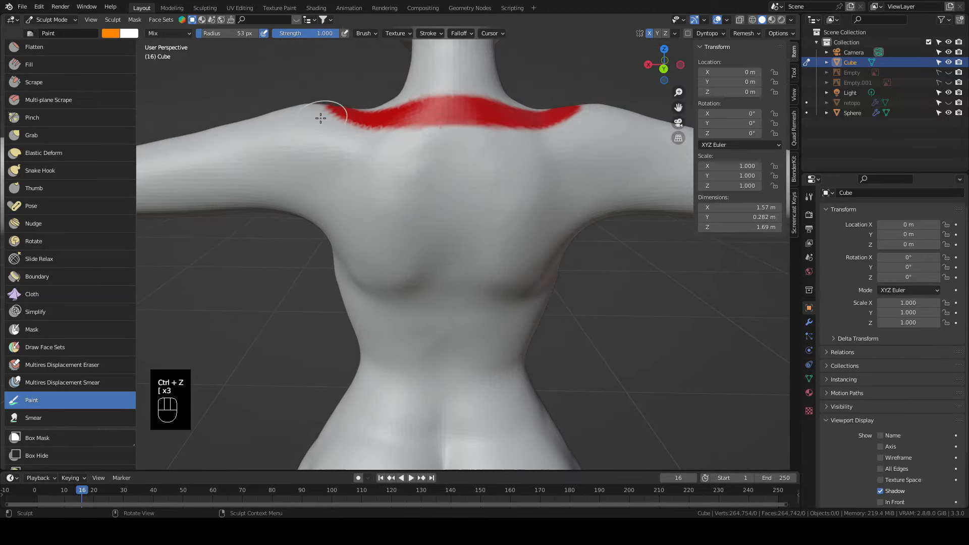
{"action": "mouse_move", "coordinate": [320, 114]}
{"action": "left_mouse_down"}
{"action": "mouse_move", "coordinate": [372, 161]}
{"action": "mouse_move", "coordinate": [424, 177]}
{"action": "mouse_move", "coordinate": [431, 217]}
{"action": "mouse_move", "coordinate": [422, 267]}
{"action": "mouse_move", "coordinate": [402, 249]}
{"action": "left_mouse_up"}
{"action": "middle_click_drag", "start_coordinate": [402, 248], "coordinate": [506, 290]}
{"action": "left_click_drag", "start_coordinate": [505, 290], "coordinate": [470, 263]}
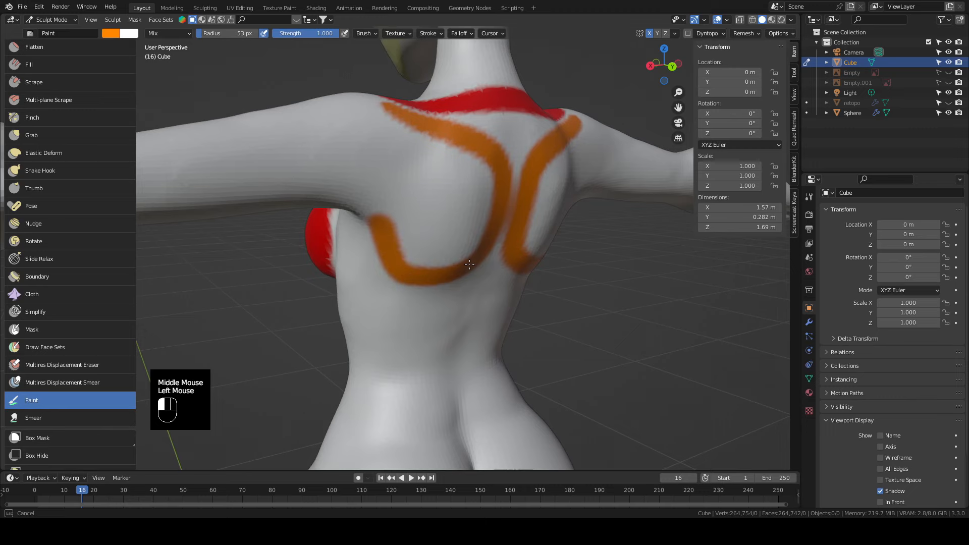
{"action": "left_click_drag", "start_coordinate": [381, 226], "coordinate": [349, 194]}
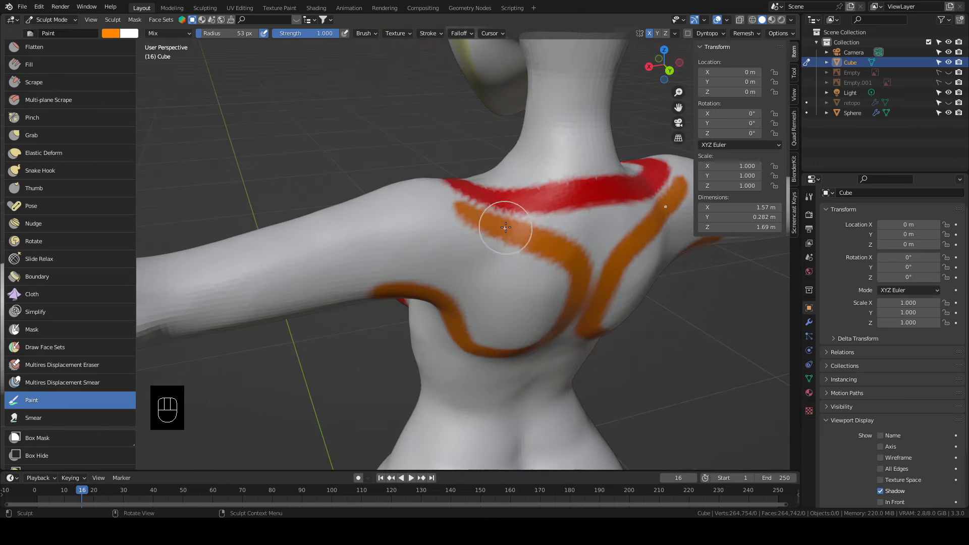
Extend the orange outlines from the shoulder blades along the upper and lower back of the upper arms
{"action": "mouse_move", "coordinate": [503, 226]}
{"action": "left_mouse_down"}
{"action": "mouse_move", "coordinate": [408, 223]}
{"action": "mouse_move", "coordinate": [238, 279]}
{"action": "left_mouse_up"}
{"action": "middle_click_drag", "start_coordinate": [506, 291], "coordinate": [492, 244]}
{"action": "left_click_drag", "start_coordinate": [400, 218], "coordinate": [242, 216]}
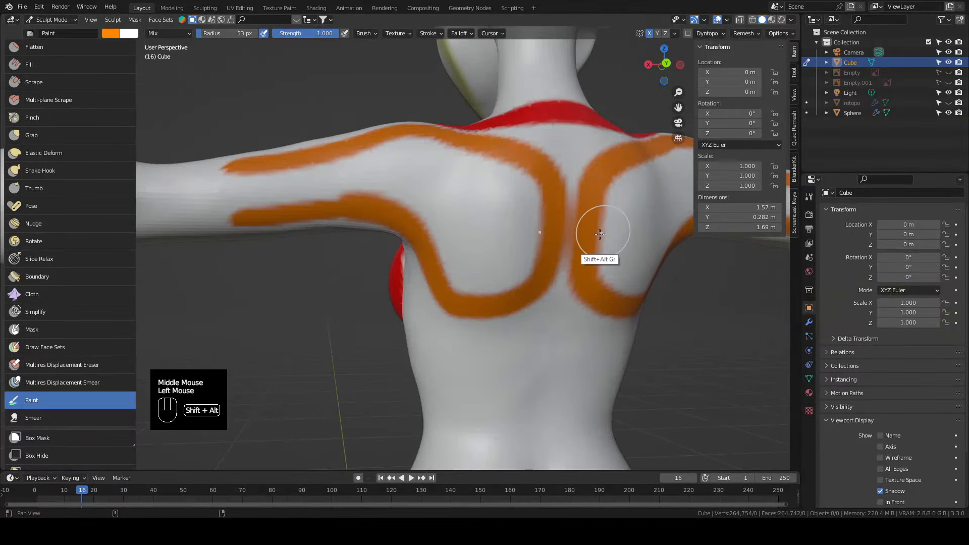
Fill the upper back between the neck and the orange shoulder blade outlines with red
{"action": "middle_click_drag", "start_coordinate": [600, 234], "coordinate": [539, 353], "text": "shift"}
{"action": "mouse_move", "coordinate": [565, 303]}
{"action": "middle_mouse_down"}
{"action": "mouse_move", "coordinate": [558, 312]}
{"action": "mouse_move", "coordinate": [573, 323]}
{"action": "middle_mouse_up"}
{"action": "left_click_drag", "start_coordinate": [398, 298], "coordinate": [387, 295]}
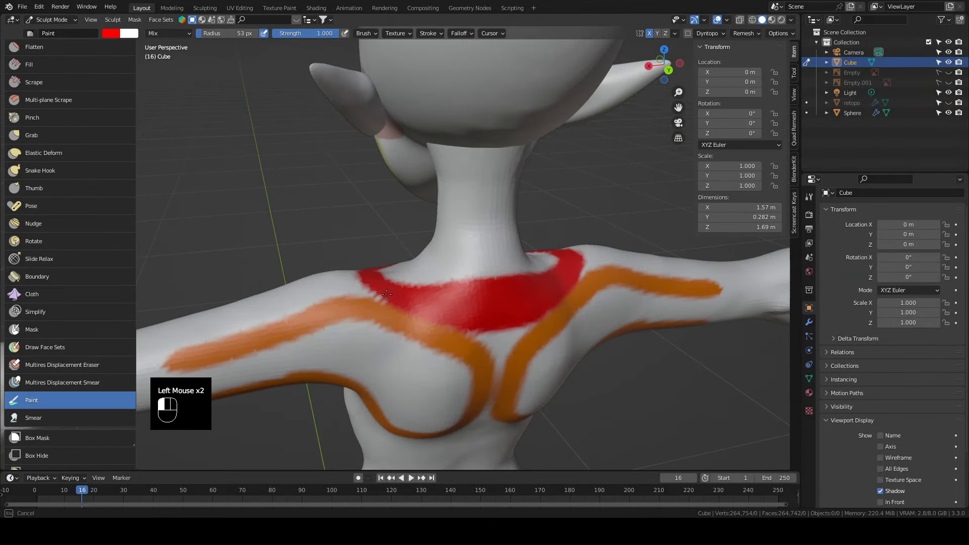
{"action": "middle_click_drag", "start_coordinate": [567, 372], "coordinate": [570, 353]}
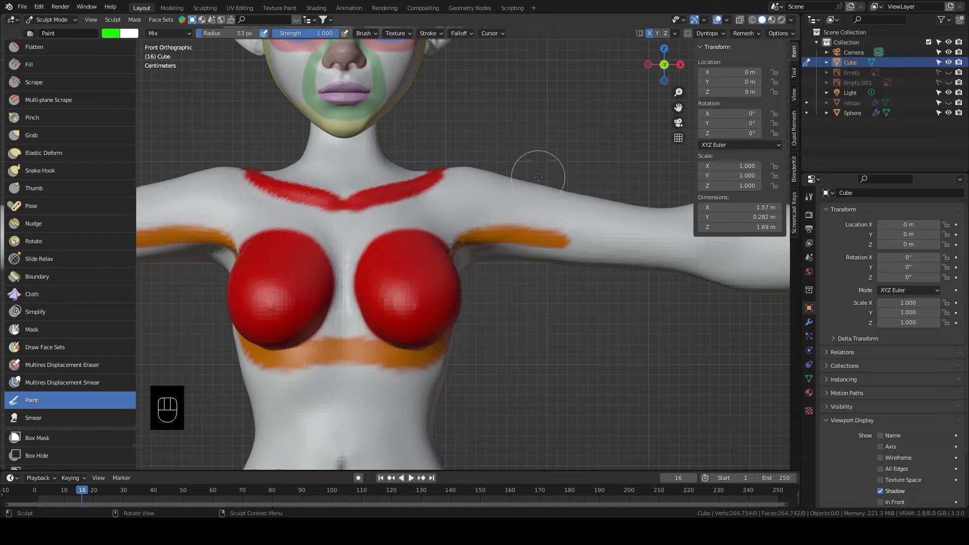
Paint a green band around the upper arm, crossing the orange line
{"action": "left_click_drag", "start_coordinate": [534, 169], "coordinate": [520, 243]}
{"action": "left_click_drag", "start_coordinate": [534, 168], "coordinate": [528, 207]}
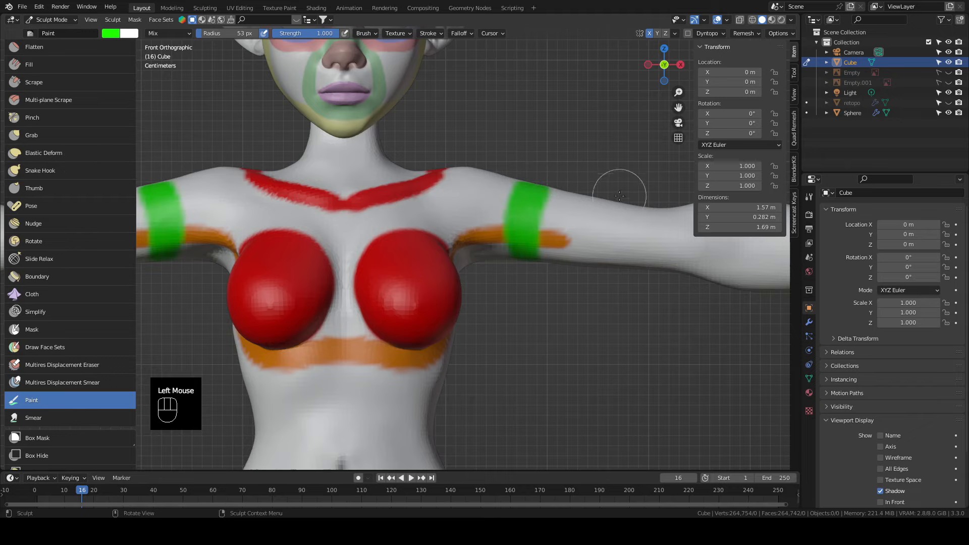
{"action": "middle_click_drag", "start_coordinate": [611, 266], "coordinate": [353, 237]}
Paint one green band at the elbow and another around the upper forearm
{"action": "key", "text": "KP_1"}
{"action": "scroll", "coordinate": [259, 227], "scroll_direction": "down", "scroll_amount": 2}
{"action": "middle_click_drag", "start_coordinate": [259, 228], "coordinate": [494, 222], "text": "shift"}
{"action": "mouse_move", "coordinate": [494, 222]}
{"action": "left_mouse_down"}
{"action": "mouse_move", "coordinate": [515, 260]}
{"action": "mouse_move", "coordinate": [520, 247]}
{"action": "left_mouse_up"}
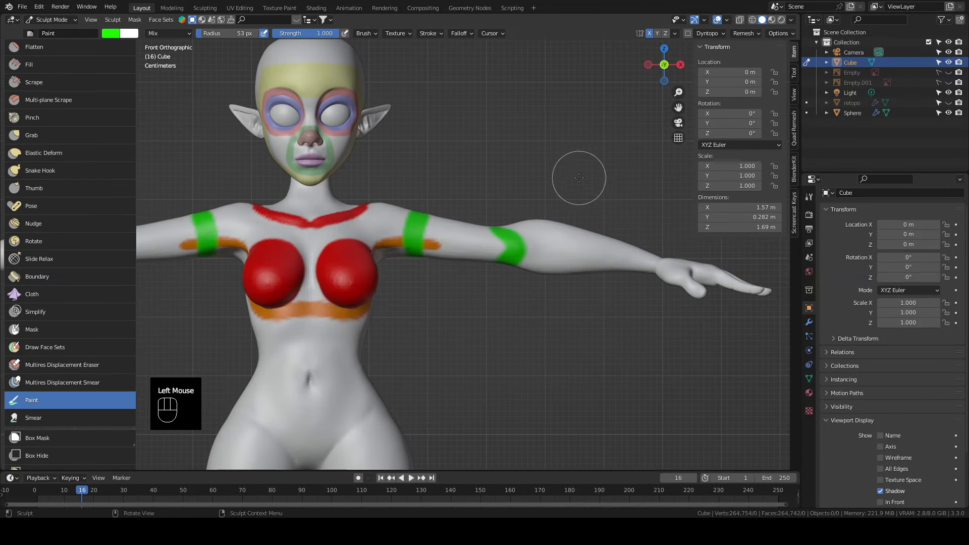
{"action": "left_click_drag", "start_coordinate": [550, 215], "coordinate": [540, 277]}
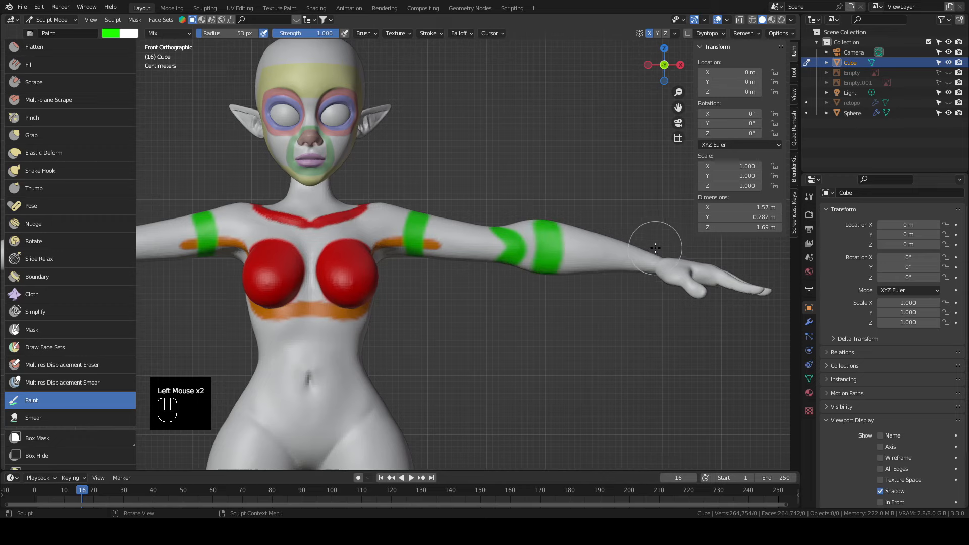
Paint a green band around the wrist and continue the forearm band over the top of the arm
{"action": "left_click_drag", "start_coordinate": [655, 247], "coordinate": [632, 308]}
{"action": "key", "text": "KP_7"}
{"action": "left_click_drag", "start_coordinate": [656, 194], "coordinate": [652, 222]}
{"action": "left_click_drag", "start_coordinate": [539, 184], "coordinate": [547, 227]}
Paint a green band around the ribcage just below the orange underbust band with a 42 px brush
{"action": "middle_click_drag", "start_coordinate": [400, 346], "coordinate": [460, 321], "text": "shift"}
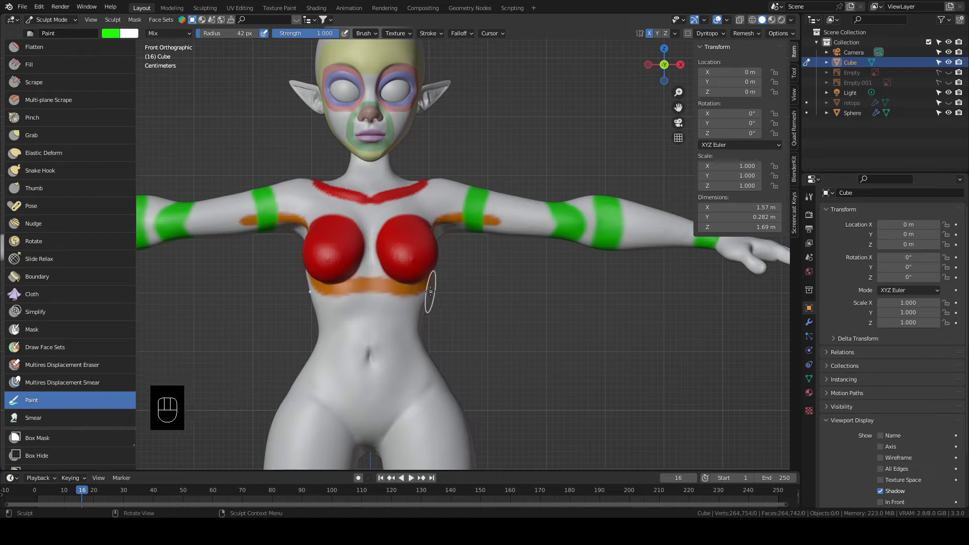
{"action": "left_click_drag", "start_coordinate": [430, 292], "coordinate": [424, 308]}
{"action": "key", "text": "KP_3"}
{"action": "left_click_drag", "start_coordinate": [464, 351], "coordinate": [392, 306]}
{"action": "key", "text": "KP_1"}
{"action": "key", "text": "KP_9"}
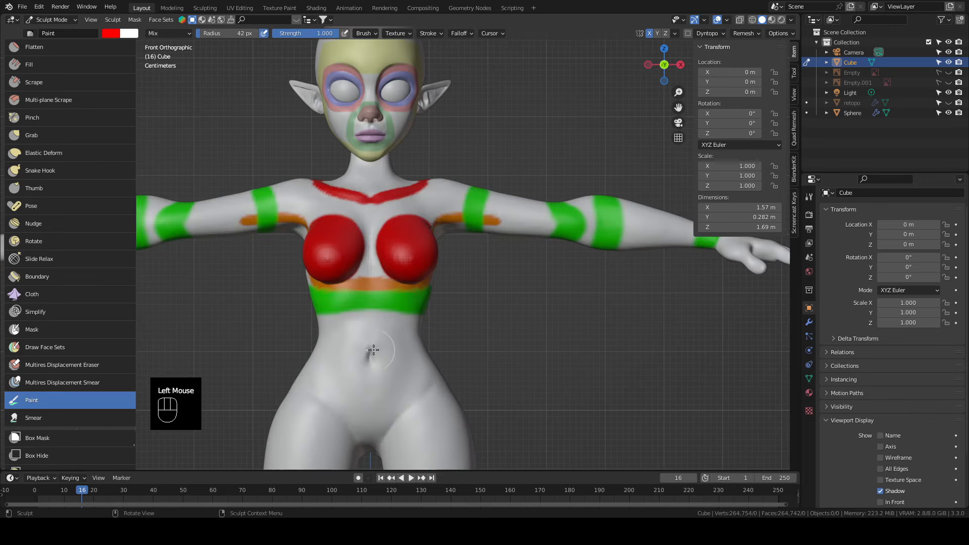
Paint the navel red and add an orange stroke beside it at waist height
{"action": "left_click_drag", "start_coordinate": [374, 350], "coordinate": [371, 345]}
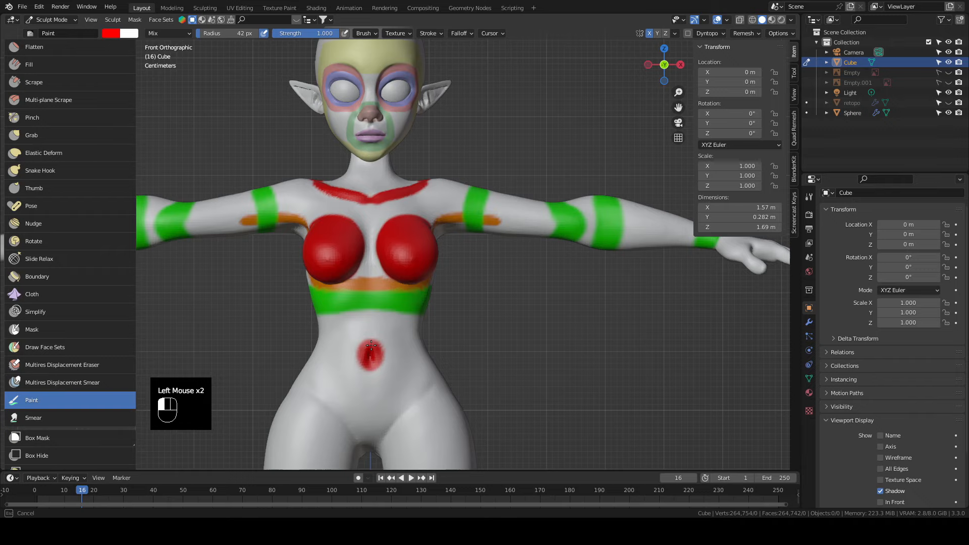
{"action": "left_click_drag", "start_coordinate": [371, 346], "coordinate": [373, 353]}
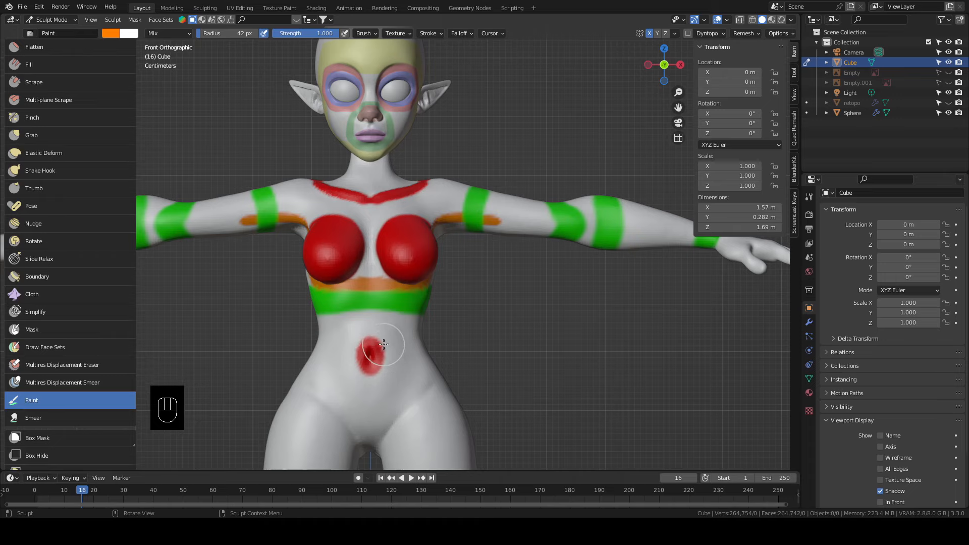
{"action": "mouse_move", "coordinate": [391, 347]}
{"action": "left_mouse_down"}
{"action": "mouse_move", "coordinate": [451, 345]}
{"action": "mouse_move", "coordinate": [389, 359]}
{"action": "left_mouse_up"}
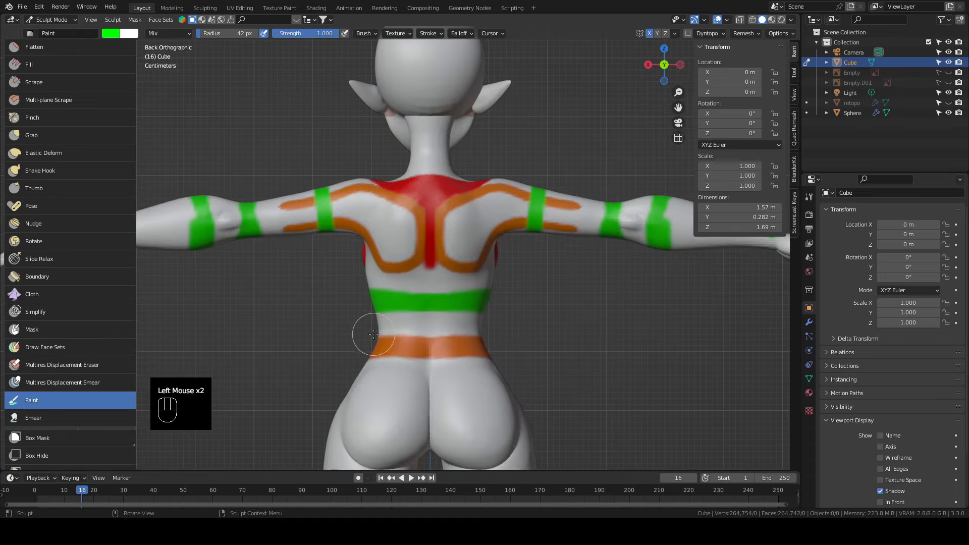
Paint a green band across the lower back directly above the orange waist band
{"action": "left_click_drag", "start_coordinate": [373, 334], "coordinate": [518, 331]}
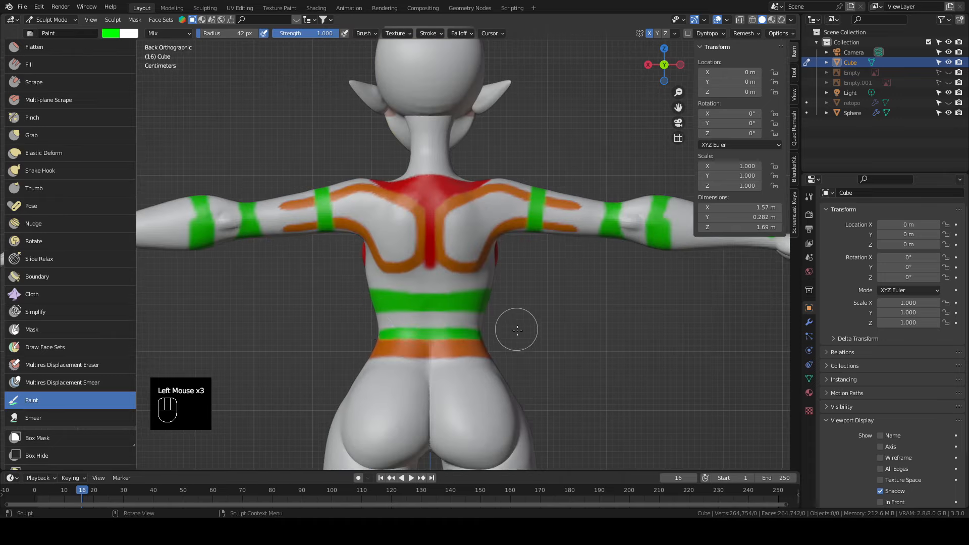
Paint a green band around the hips below the orange waist band and close the green bands above and below it across the front
{"action": "left_click_drag", "start_coordinate": [367, 362], "coordinate": [487, 360]}
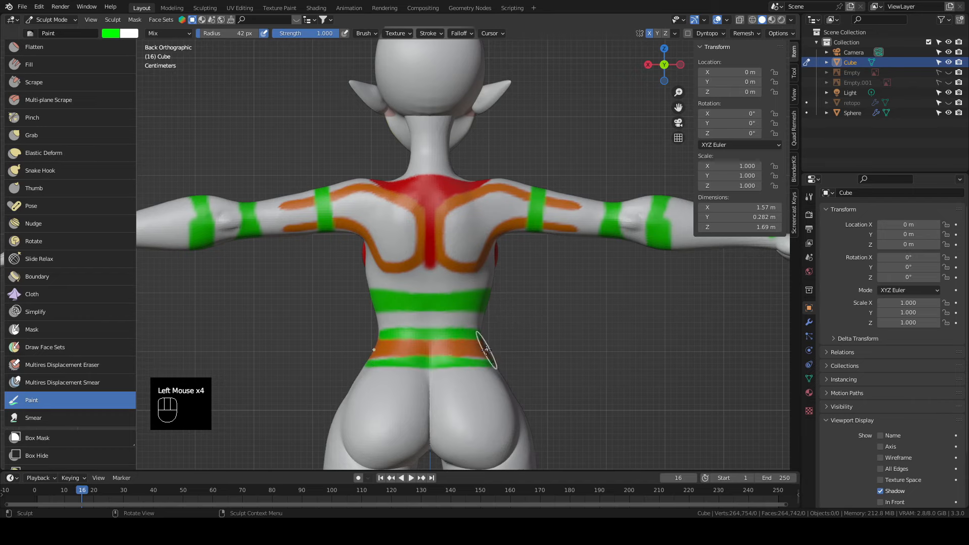
{"action": "left_click_drag", "start_coordinate": [399, 358], "coordinate": [371, 362]}
{"action": "key", "text": "KP_1"}
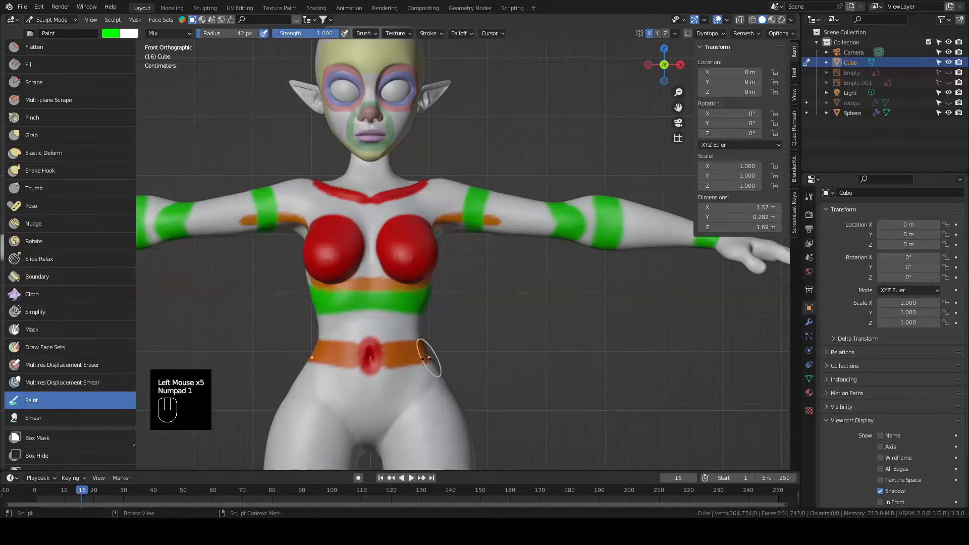
{"action": "left_click", "coordinate": [371, 359]}
{"action": "left_click", "coordinate": [374, 364]}
Paint a red line from the crotch along the groin creases, over the hips and across the buttocks
{"action": "middle_click_drag", "start_coordinate": [426, 376], "coordinate": [468, 335], "text": "shift"}
{"action": "key", "text": "KP_1"}
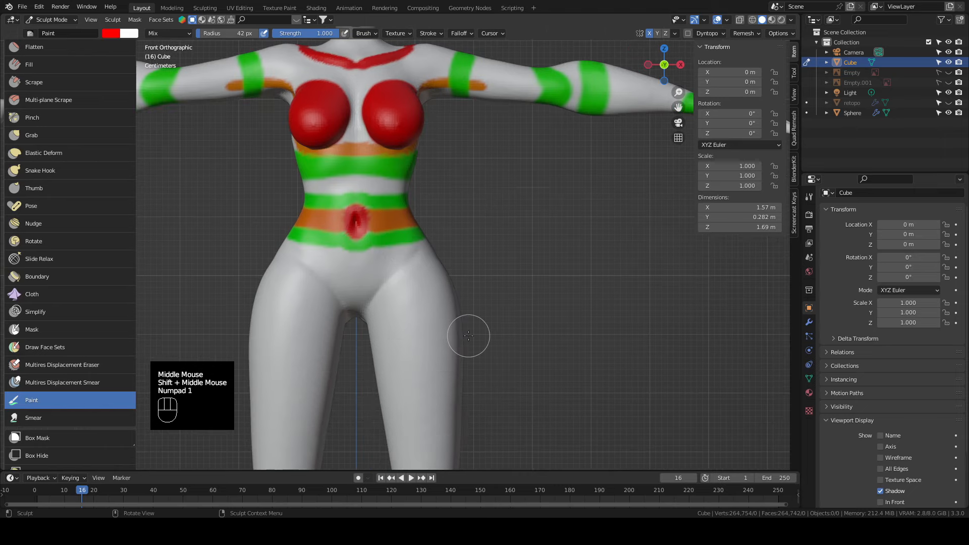
{"action": "left_click_drag", "start_coordinate": [357, 320], "coordinate": [360, 317]}
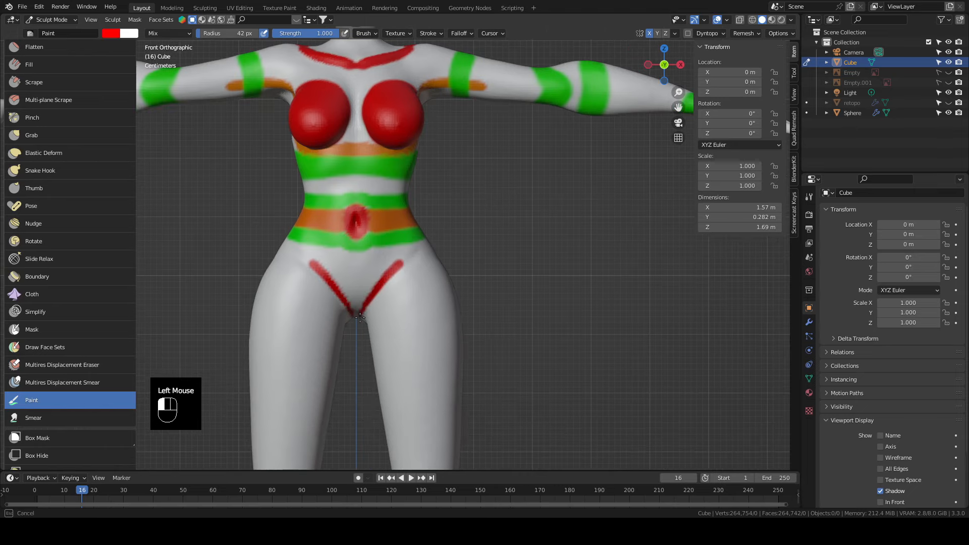
{"action": "left_click_drag", "start_coordinate": [400, 264], "coordinate": [407, 258]}
{"action": "left_click_drag", "start_coordinate": [421, 250], "coordinate": [474, 294]}
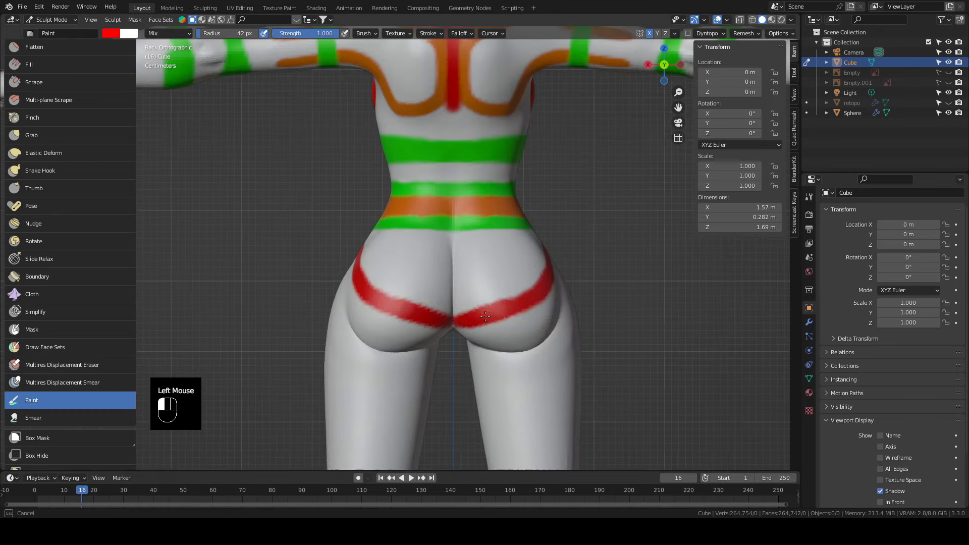
{"action": "left_click_drag", "start_coordinate": [441, 320], "coordinate": [449, 322]}
Paint a green band around the top of each thigh, just beneath the buttocks
{"action": "middle_click_drag", "start_coordinate": [338, 337], "coordinate": [475, 318]}
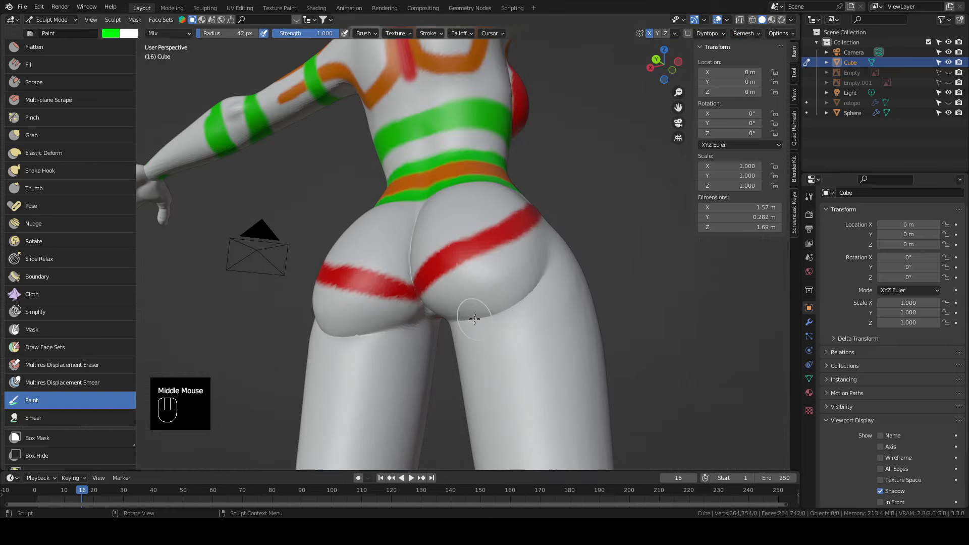
{"action": "mouse_move", "coordinate": [436, 336]}
{"action": "left_mouse_down"}
{"action": "mouse_move", "coordinate": [403, 336]}
{"action": "mouse_move", "coordinate": [437, 334]}
{"action": "mouse_move", "coordinate": [385, 355]}
{"action": "mouse_move", "coordinate": [348, 331]}
{"action": "left_mouse_up"}
{"action": "key", "text": "KP_1"}
{"action": "key", "text": "KP_9"}
{"action": "key", "text": "KP_3"}
{"action": "mouse_move", "coordinate": [470, 349]}
{"action": "left_mouse_down"}
{"action": "mouse_move", "coordinate": [464, 335]}
{"action": "mouse_move", "coordinate": [361, 331]}
{"action": "left_mouse_up"}
Paint the kneecaps red-orange and add a lighter orange band from each kneecap around the back of the knee
{"action": "key", "text": "KP_1"}
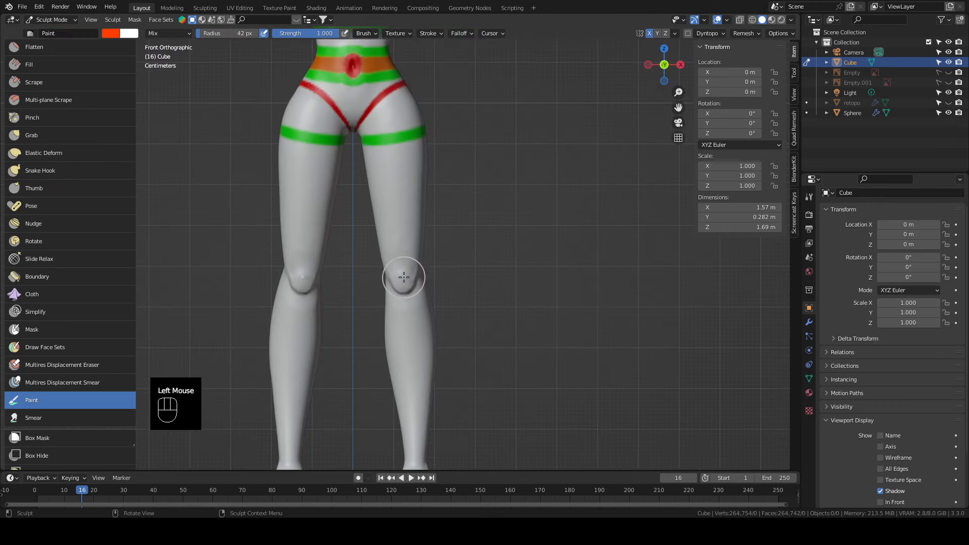
{"action": "left_click", "coordinate": [403, 278]}
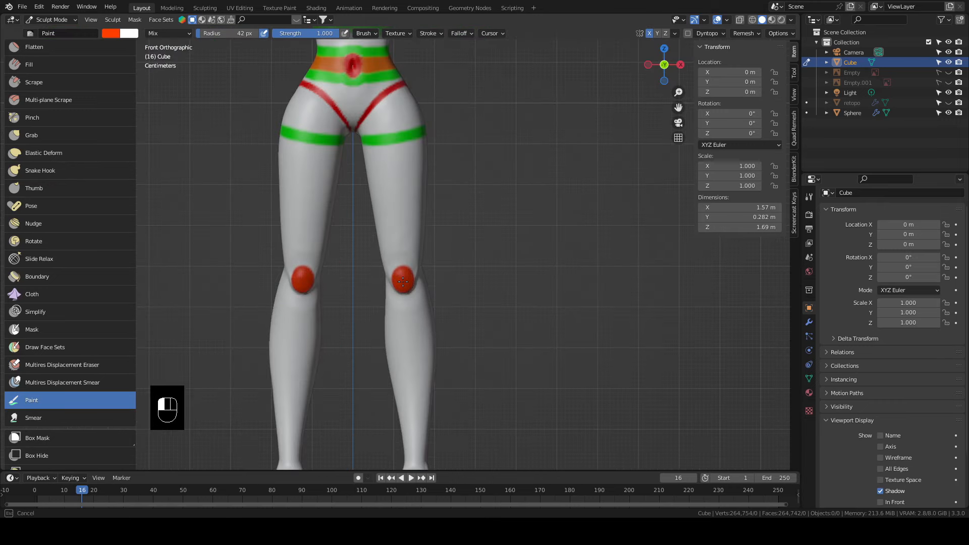
{"action": "left_click", "coordinate": [110, 33]}
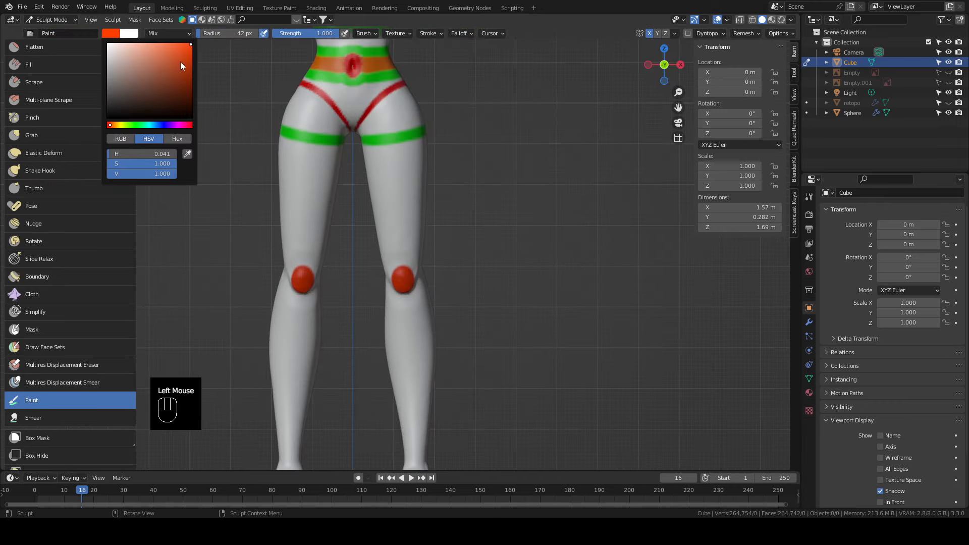
{"action": "left_click", "coordinate": [165, 50]}
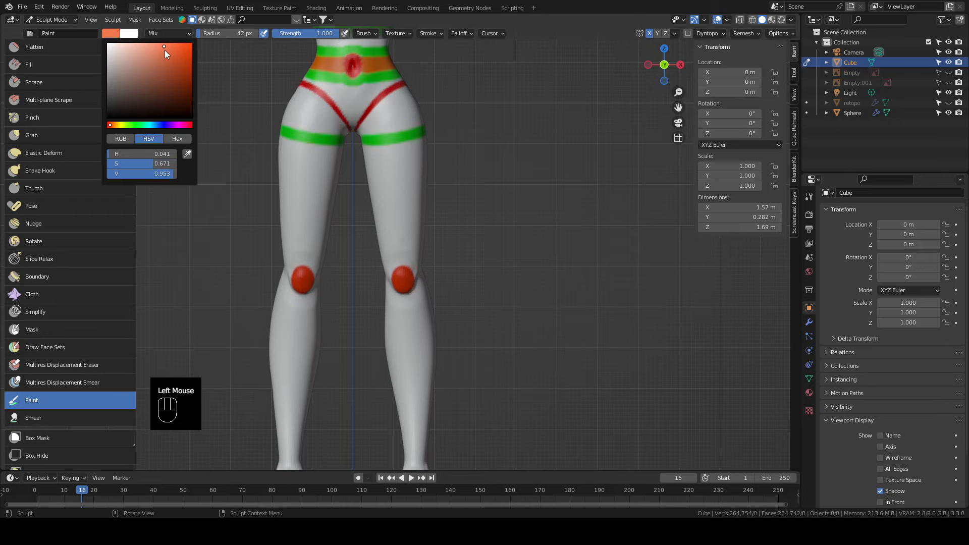
{"action": "left_click", "coordinate": [113, 125]}
{"action": "mouse_move", "coordinate": [558, 303]}
{"action": "middle_mouse_down"}
{"action": "mouse_move", "coordinate": [464, 324]}
{"action": "mouse_move", "coordinate": [459, 303]}
{"action": "middle_mouse_up"}
{"action": "left_click_drag", "start_coordinate": [444, 270], "coordinate": [413, 278]}
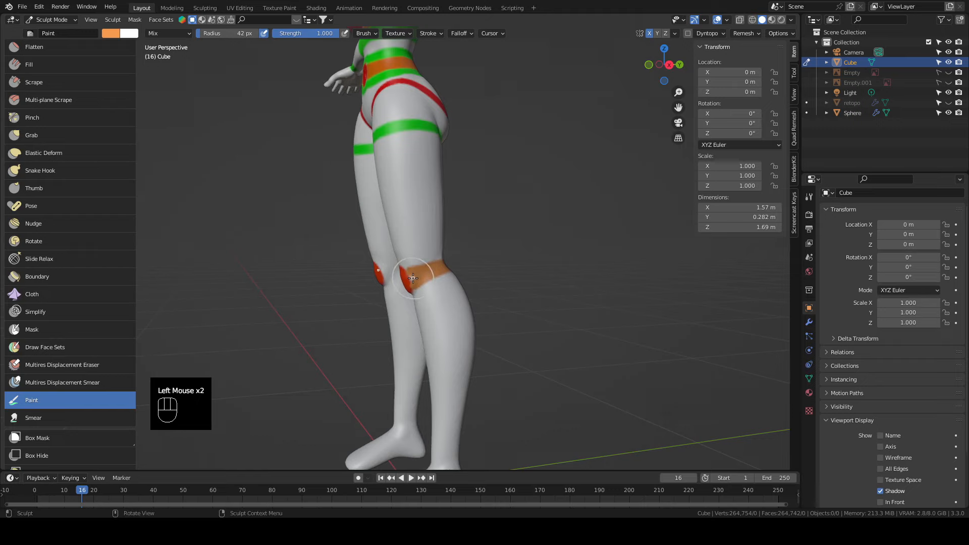
{"action": "mouse_move", "coordinate": [474, 277]}
{"action": "middle_mouse_down"}
{"action": "mouse_move", "coordinate": [471, 264]}
{"action": "mouse_move", "coordinate": [469, 272]}
{"action": "middle_mouse_up"}
{"action": "left_click_drag", "start_coordinate": [349, 275], "coordinate": [384, 280]}
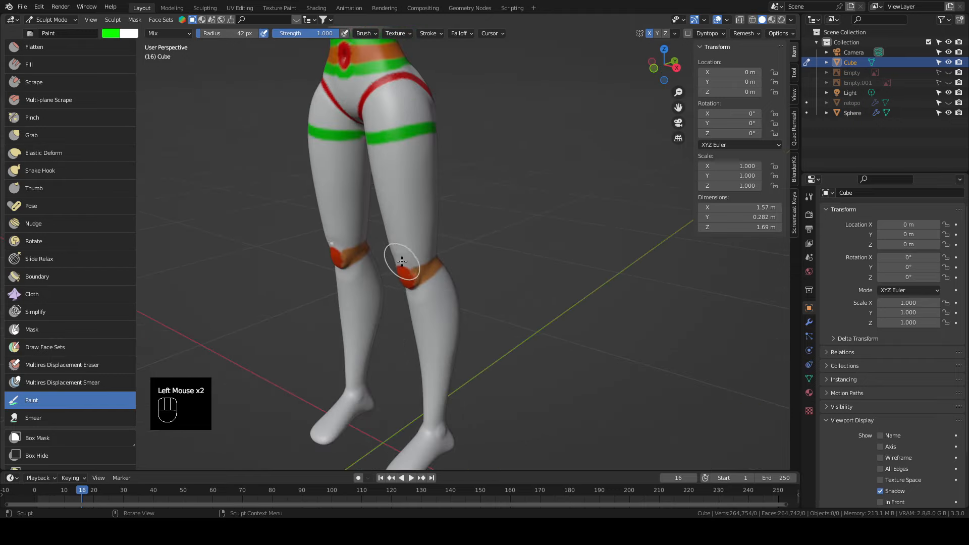
Paint green bands around the legs directly above and below the orange knee bands
{"action": "left_click_drag", "start_coordinate": [402, 261], "coordinate": [435, 260]}
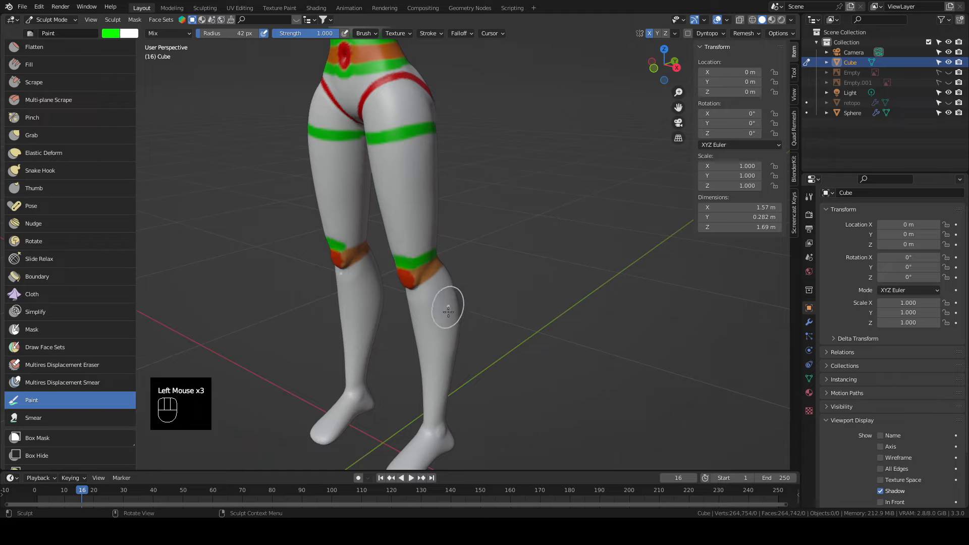
{"action": "middle_click_drag", "start_coordinate": [503, 341], "coordinate": [503, 296]}
{"action": "left_click_drag", "start_coordinate": [435, 290], "coordinate": [409, 298]}
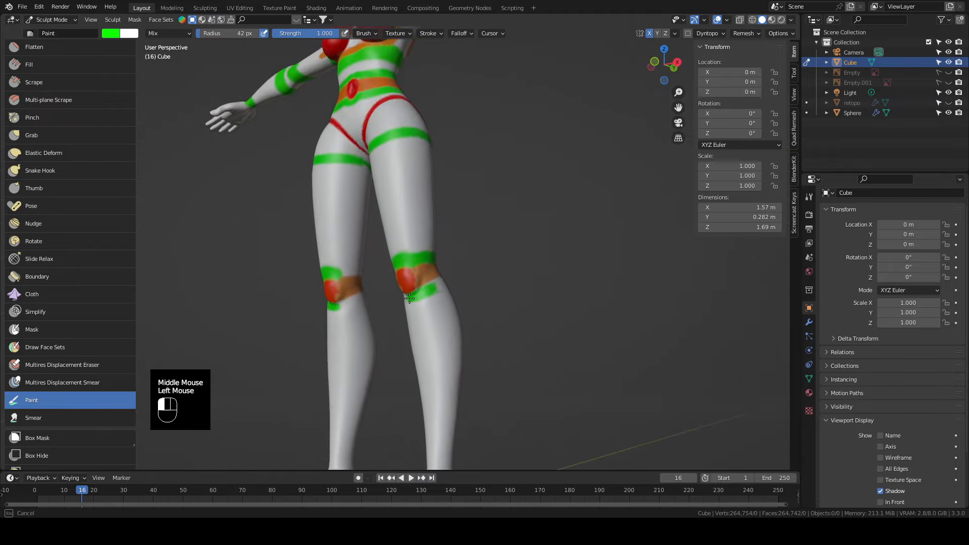
{"action": "middle_click_drag", "start_coordinate": [409, 298], "coordinate": [473, 296]}
{"action": "left_click", "coordinate": [396, 301]}
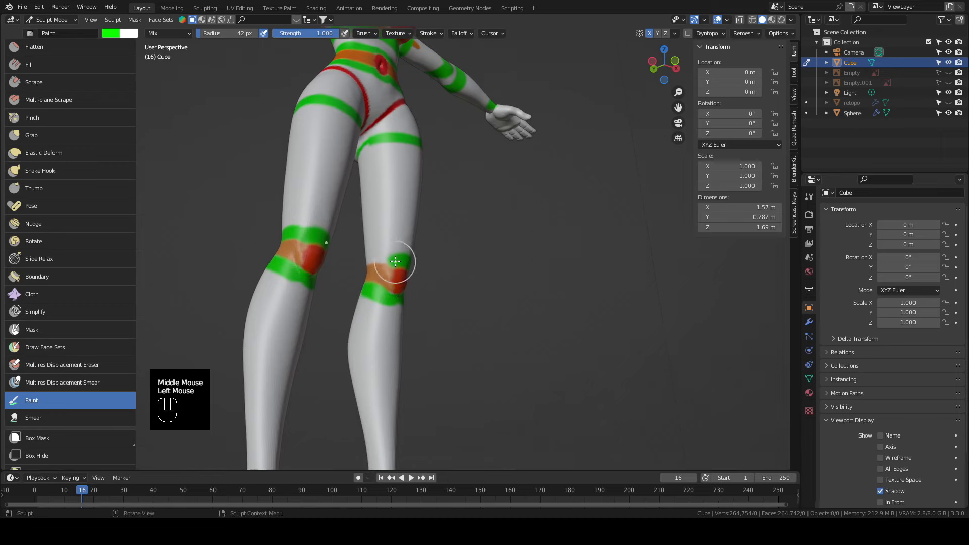
Paint a green band around each ankle
{"action": "middle_click_drag", "start_coordinate": [396, 301], "coordinate": [529, 333], "text": "shift"}
{"action": "middle_click_drag", "start_coordinate": [535, 340], "coordinate": [569, 313]}
{"action": "key", "text": "KP_3"}
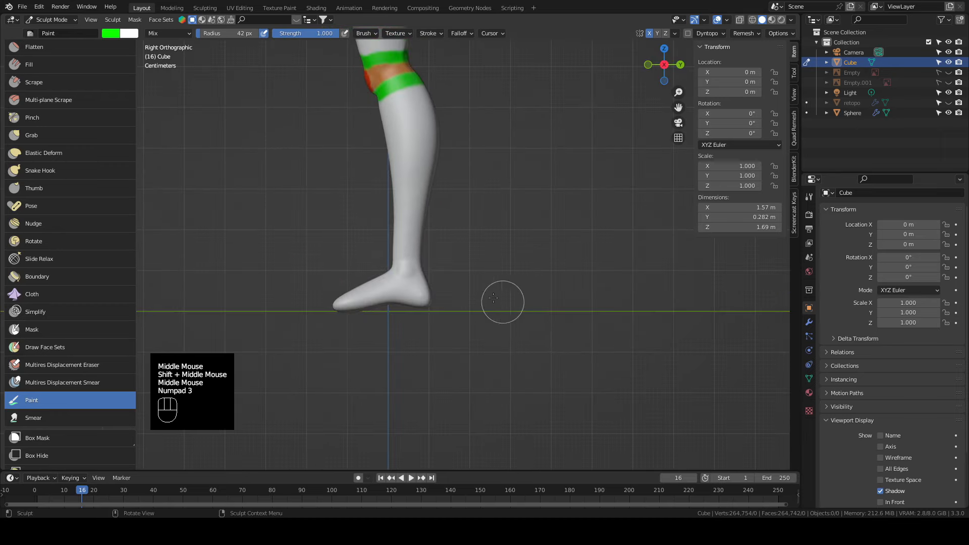
{"action": "mouse_move", "coordinate": [391, 267]}
{"action": "left_mouse_down"}
{"action": "mouse_move", "coordinate": [422, 267]}
{"action": "mouse_move", "coordinate": [433, 282]}
{"action": "left_mouse_up"}
{"action": "key", "text": "KP_1"}
{"action": "middle_click_drag", "start_coordinate": [406, 277], "coordinate": [546, 266]}
{"action": "left_click", "coordinate": [425, 341]}
{"action": "middle_click_drag", "start_coordinate": [409, 264], "coordinate": [569, 325]}
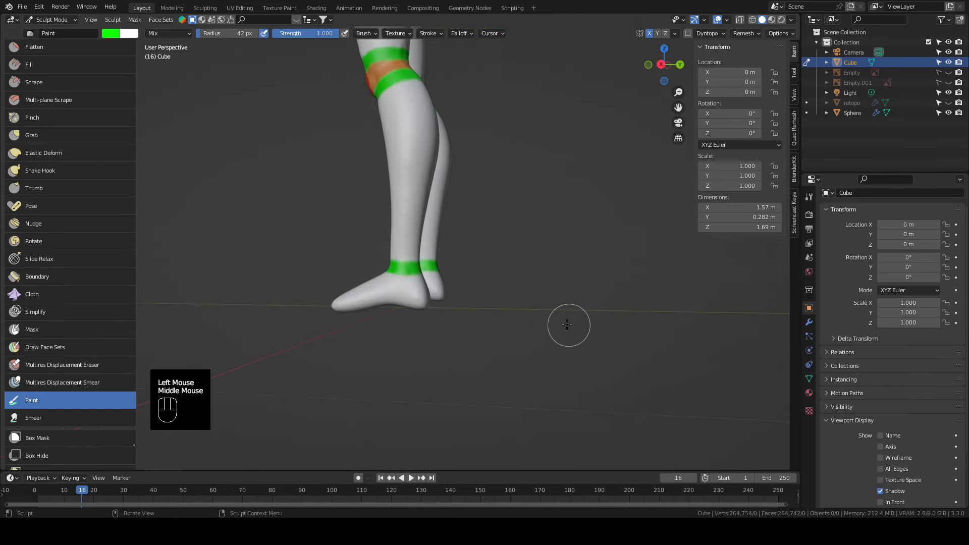
Paint a green band around the heel and lower sides of the foot, and fill the top of the foot red-orange
{"action": "key", "text": "KP_1"}
{"action": "key", "text": "KP_3"}
{"action": "left_click_drag", "start_coordinate": [433, 298], "coordinate": [433, 298]}
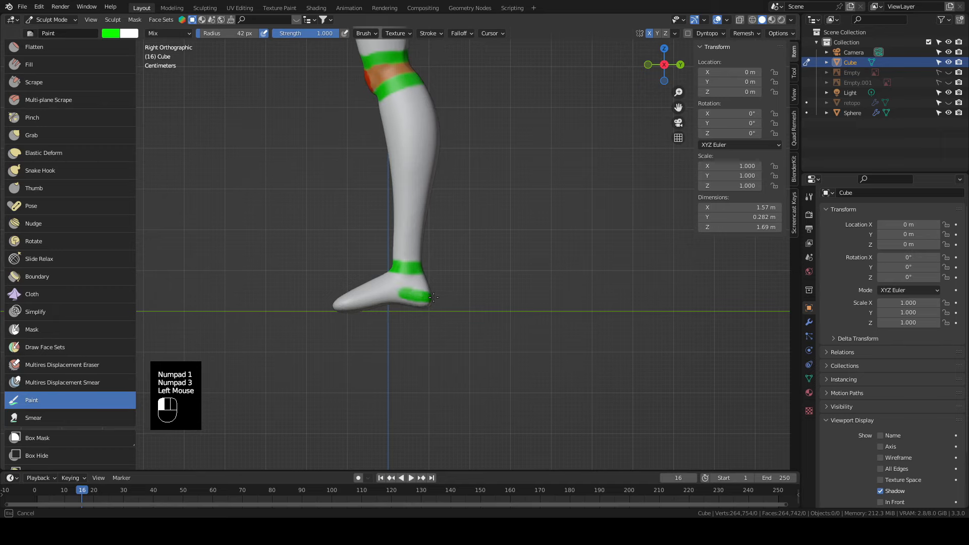
{"action": "middle_click_drag", "start_coordinate": [433, 298], "coordinate": [447, 309]}
{"action": "left_click_drag", "start_coordinate": [447, 308], "coordinate": [447, 308]}
{"action": "middle_click_drag", "start_coordinate": [555, 313], "coordinate": [320, 331]}
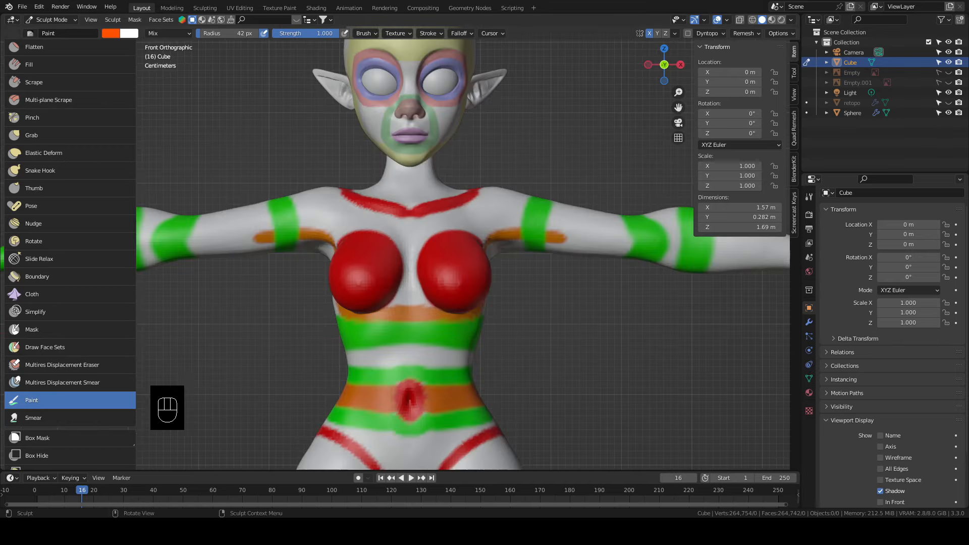
Paint a light blue ring around the shoulder joint, from the top of the shoulder through the armpit
{"action": "middle_click_drag", "start_coordinate": [624, 195], "coordinate": [445, 304]}
{"action": "left_click_drag", "start_coordinate": [422, 275], "coordinate": [419, 270]}
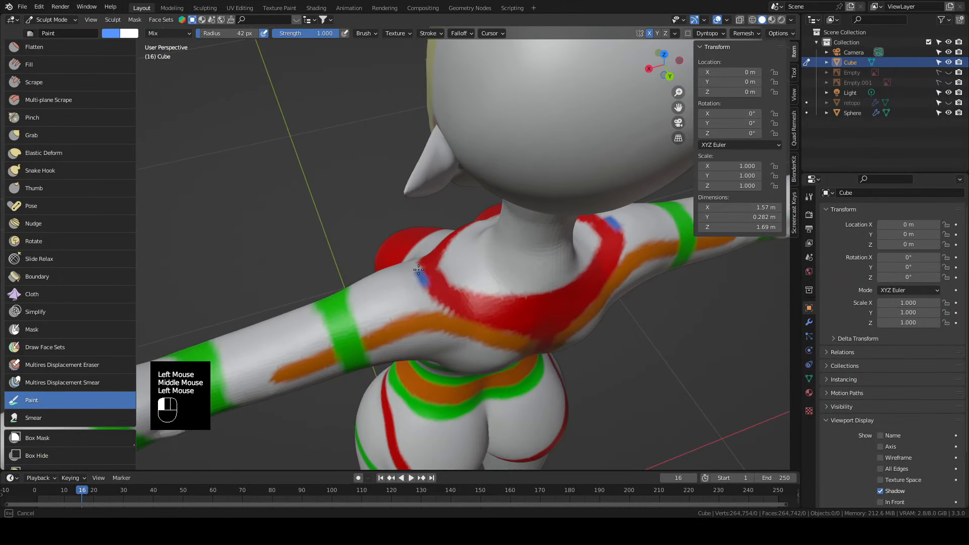
{"action": "mouse_move", "coordinate": [418, 270]}
{"action": "middle_mouse_down"}
{"action": "mouse_move", "coordinate": [465, 320]}
{"action": "mouse_move", "coordinate": [465, 284]}
{"action": "mouse_move", "coordinate": [426, 227]}
{"action": "mouse_move", "coordinate": [502, 325]}
{"action": "mouse_move", "coordinate": [413, 267]}
{"action": "middle_mouse_up"}
{"action": "left_click", "coordinate": [412, 267]}
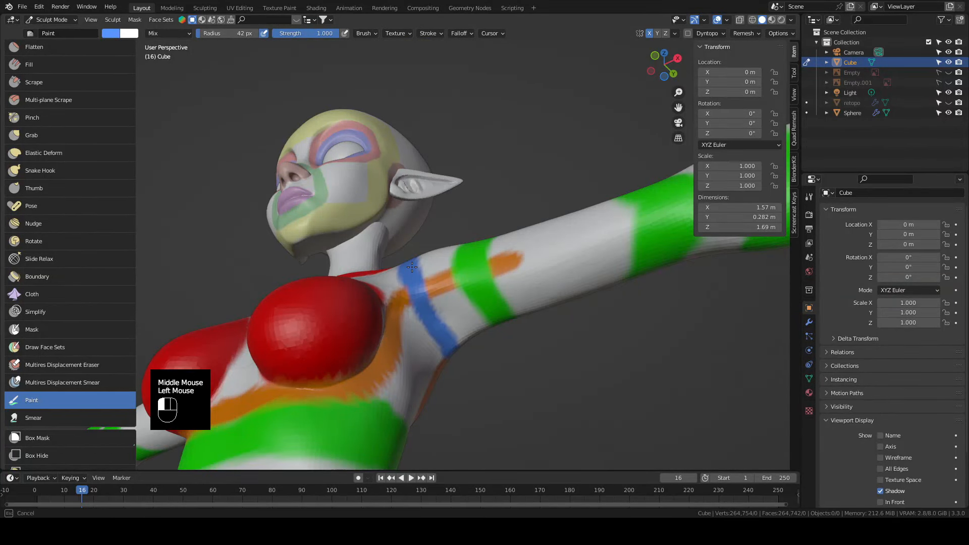
Paint a dark blue band over the top and back of the shoulder, between the light blue ring and the green band
{"action": "middle_click_drag", "start_coordinate": [545, 255], "coordinate": [464, 261]}
{"action": "left_click", "coordinate": [464, 262]}
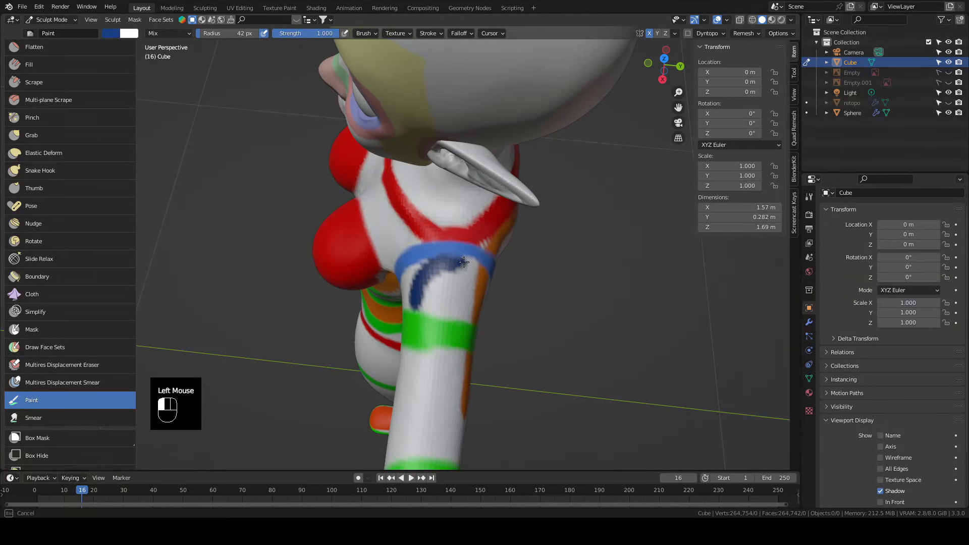
{"action": "mouse_move", "coordinate": [464, 261]}
{"action": "middle_mouse_down"}
{"action": "mouse_move", "coordinate": [407, 245]}
{"action": "mouse_move", "coordinate": [448, 314]}
{"action": "mouse_move", "coordinate": [429, 206]}
{"action": "mouse_move", "coordinate": [625, 249]}
{"action": "mouse_move", "coordinate": [480, 295]}
{"action": "middle_mouse_up"}
{"action": "left_click", "coordinate": [429, 206]}
{"action": "middle_click_drag", "start_coordinate": [472, 339], "coordinate": [429, 267]}
{"action": "left_click_drag", "start_coordinate": [378, 237], "coordinate": [364, 282]}
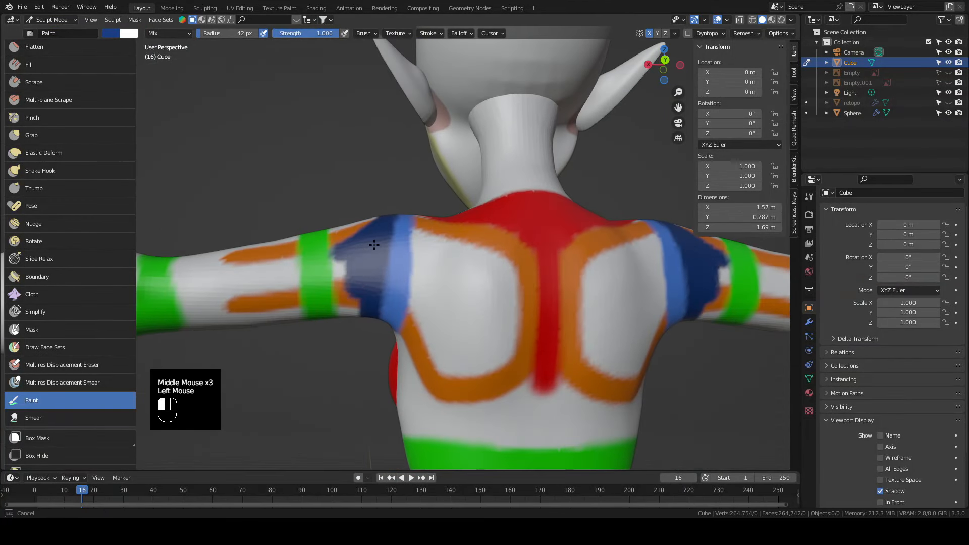
Extend the dark blue shoulder band around the front of the arm and through the armpit
{"action": "middle_click_drag", "start_coordinate": [414, 298], "coordinate": [429, 217]}
{"action": "left_click_drag", "start_coordinate": [391, 212], "coordinate": [378, 222]}
{"action": "mouse_move", "coordinate": [434, 227]}
{"action": "middle_mouse_down"}
{"action": "mouse_move", "coordinate": [474, 209]}
{"action": "mouse_move", "coordinate": [446, 183]}
{"action": "mouse_move", "coordinate": [479, 243]}
{"action": "middle_mouse_up"}
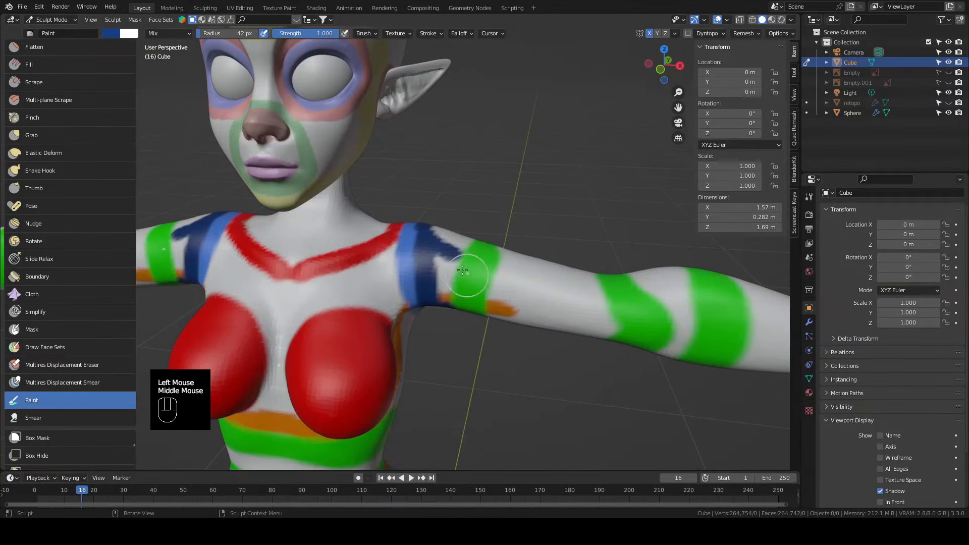
{"action": "mouse_move", "coordinate": [448, 244]}
{"action": "left_mouse_down"}
{"action": "mouse_move", "coordinate": [445, 272]}
{"action": "mouse_move", "coordinate": [452, 257]}
{"action": "left_mouse_up"}
{"action": "middle_click_drag", "start_coordinate": [671, 202], "coordinate": [609, 242]}
{"action": "middle_click_drag", "start_coordinate": [608, 318], "coordinate": [514, 310]}
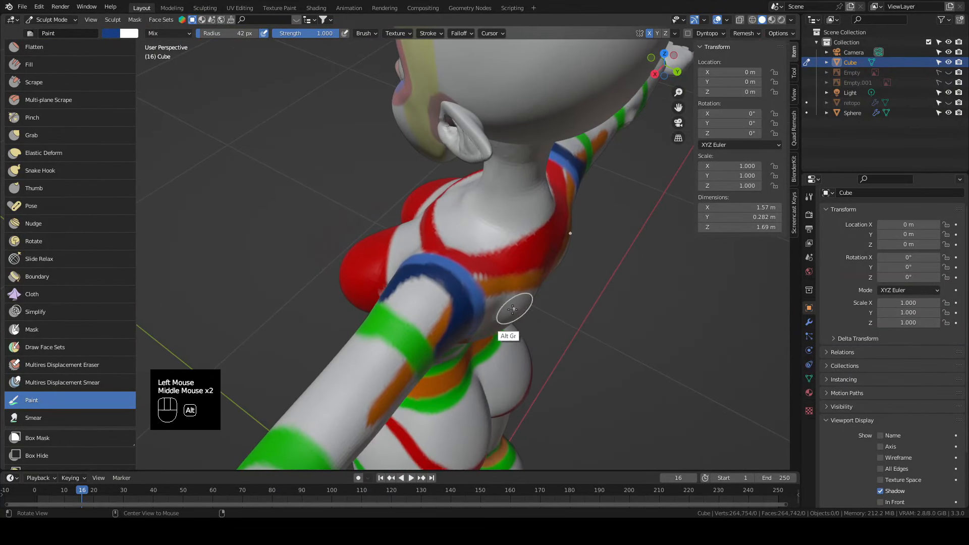
{"action": "left_click_drag", "start_coordinate": [456, 313], "coordinate": [440, 338]}
{"action": "mouse_move", "coordinate": [440, 337]}
{"action": "middle_mouse_down"}
{"action": "mouse_move", "coordinate": [505, 312]}
{"action": "mouse_move", "coordinate": [497, 315]}
{"action": "mouse_move", "coordinate": [626, 313]}
{"action": "mouse_move", "coordinate": [614, 325]}
{"action": "mouse_move", "coordinate": [560, 295]}
{"action": "middle_mouse_up"}
{"action": "left_click", "coordinate": [492, 323]}
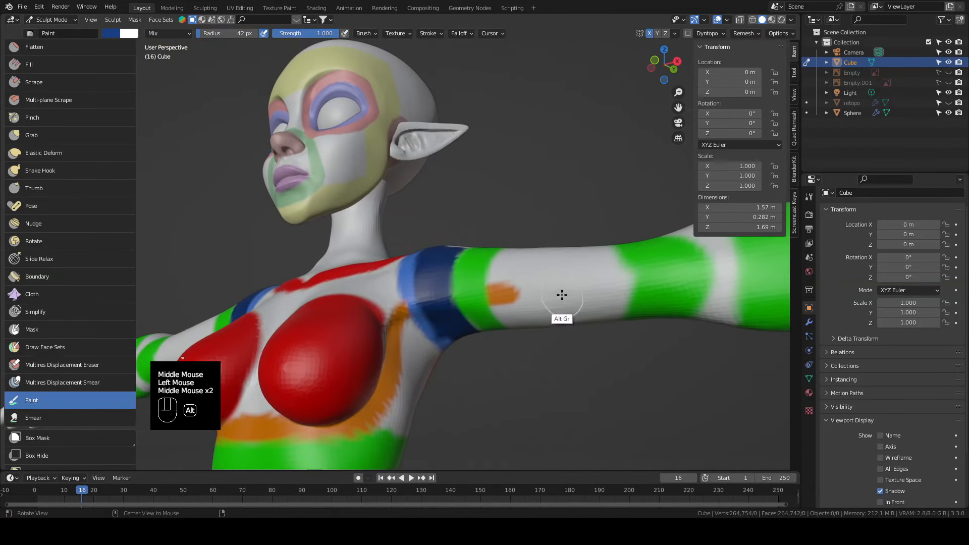
Change the paint color to orange and repaint the orange stripes across the blue shoulder bands, at the front and the back
{"action": "left_click", "coordinate": [111, 32]}
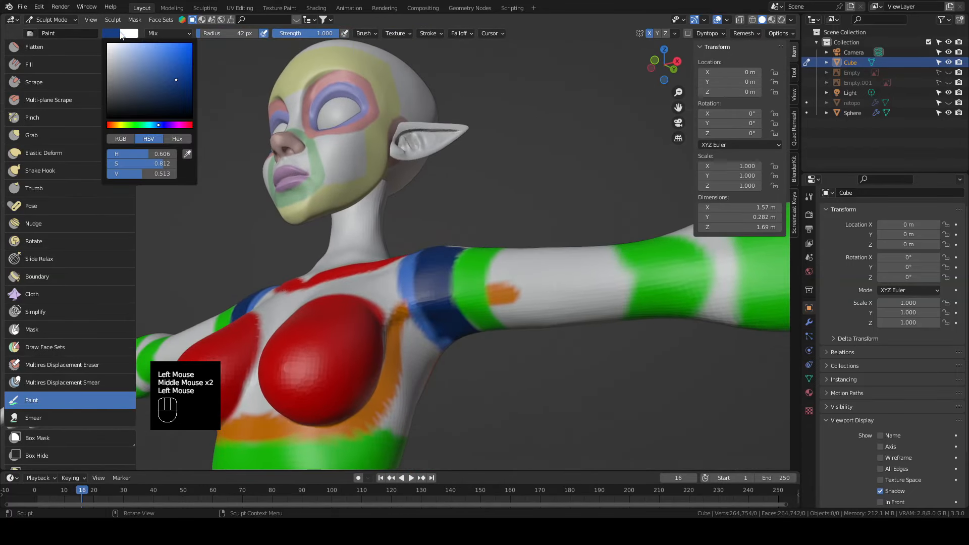
{"action": "left_click", "coordinate": [113, 125]}
{"action": "left_click_drag", "start_coordinate": [179, 66], "coordinate": [195, 42]}
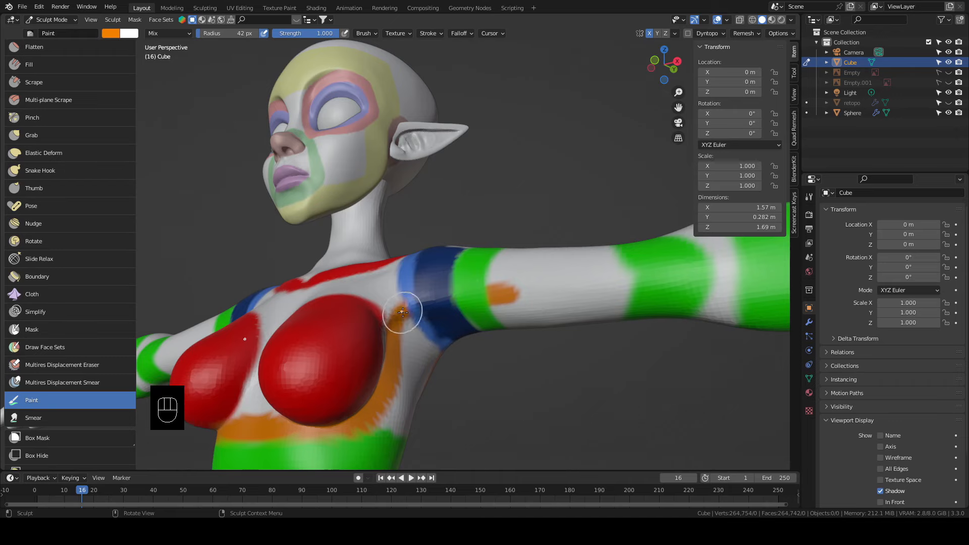
{"action": "mouse_move", "coordinate": [402, 312]}
{"action": "left_mouse_down"}
{"action": "mouse_move", "coordinate": [447, 299]}
{"action": "mouse_move", "coordinate": [576, 302]}
{"action": "left_mouse_up"}
{"action": "mouse_move", "coordinate": [576, 302]}
{"action": "middle_mouse_down"}
{"action": "mouse_move", "coordinate": [444, 325]}
{"action": "mouse_move", "coordinate": [446, 291]}
{"action": "middle_mouse_up"}
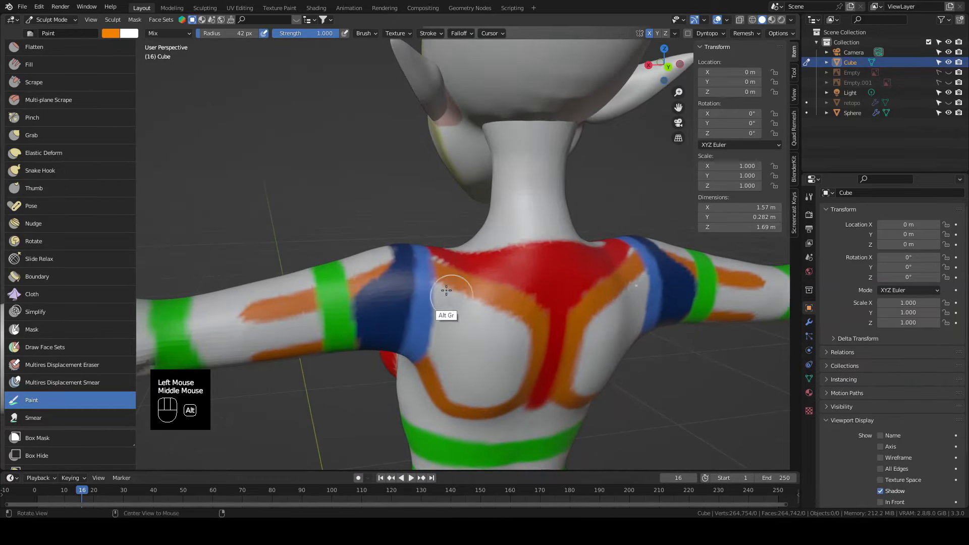
{"action": "left_click_drag", "start_coordinate": [438, 261], "coordinate": [361, 295]}
{"action": "left_click_drag", "start_coordinate": [480, 293], "coordinate": [432, 270]}
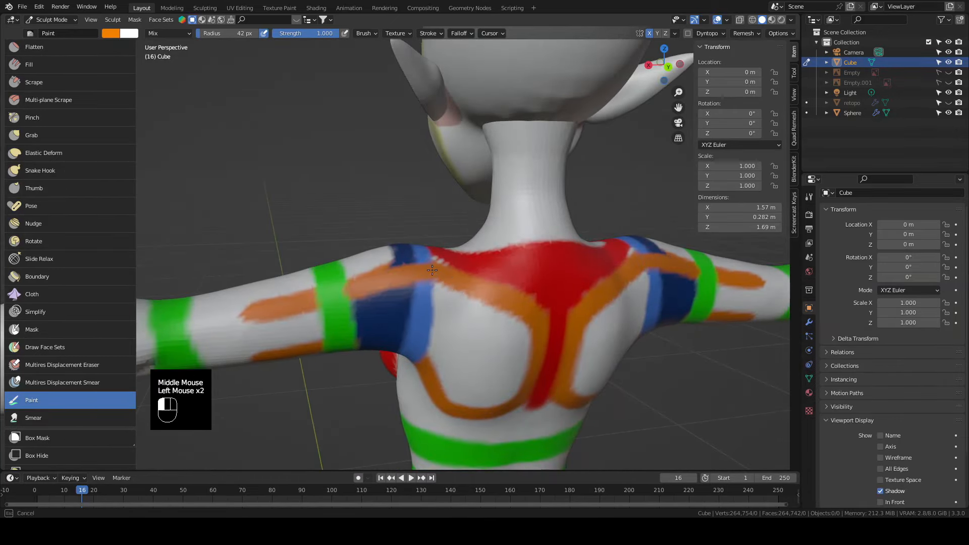
Reduce the paint brush radius to 23 px for fine strokes on the upper arm
{"action": "mouse_move", "coordinate": [569, 361]}
{"action": "middle_mouse_down"}
{"action": "mouse_move", "coordinate": [510, 285]}
{"action": "mouse_move", "coordinate": [504, 240]}
{"action": "middle_mouse_up"}
{"action": "scroll", "coordinate": [511, 283], "scroll_direction": "down", "scroll_amount": 2}
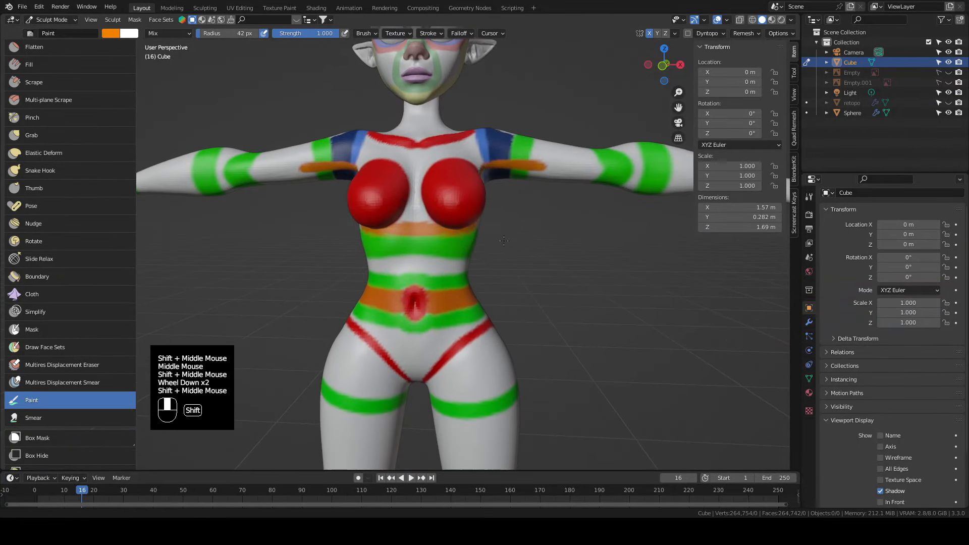
{"action": "scroll", "coordinate": [503, 240], "scroll_direction": "down", "scroll_amount": 1}
{"action": "middle_click_drag", "start_coordinate": [498, 277], "coordinate": [482, 241], "text": "shift"}
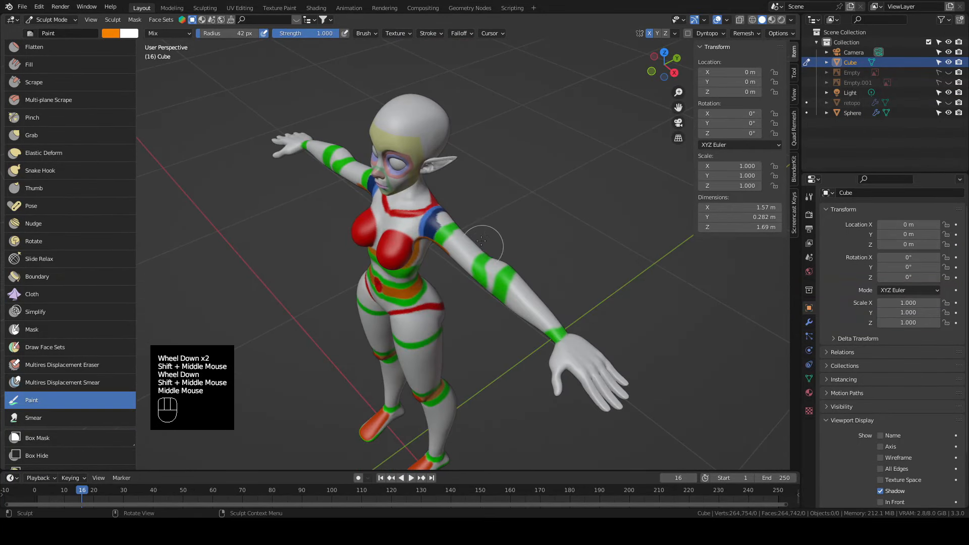
{"action": "scroll", "coordinate": [482, 240], "scroll_direction": "up", "scroll_amount": 3}
{"action": "middle_click_drag", "start_coordinate": [480, 205], "coordinate": [443, 249], "text": "shift"}
{"action": "key", "text": "bracketleft"}
{"action": "key", "text": "bracketleft"}
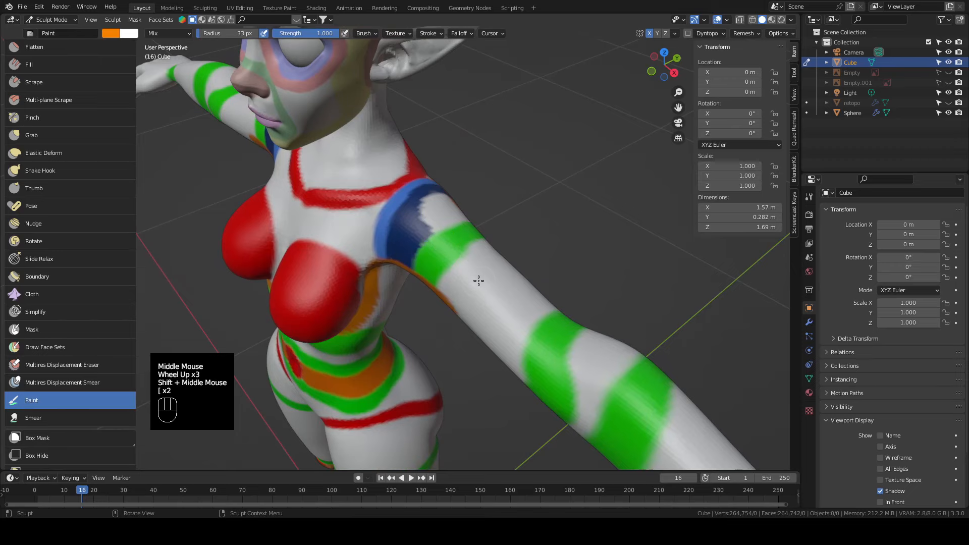
{"action": "key", "text": "bracketleft"}
{"action": "key", "text": "bracketleft"}
{"action": "key", "text": "bracketleft"}
Try sketching a grid of thin orange lines on the upper arm between the green bands
{"action": "mouse_move", "coordinate": [457, 311]}
{"action": "left_mouse_down"}
{"action": "mouse_move", "coordinate": [510, 258]}
{"action": "mouse_move", "coordinate": [472, 328]}
{"action": "left_mouse_up"}
{"action": "left_click_drag", "start_coordinate": [497, 346], "coordinate": [557, 315]}
{"action": "left_click_drag", "start_coordinate": [500, 285], "coordinate": [472, 312]}
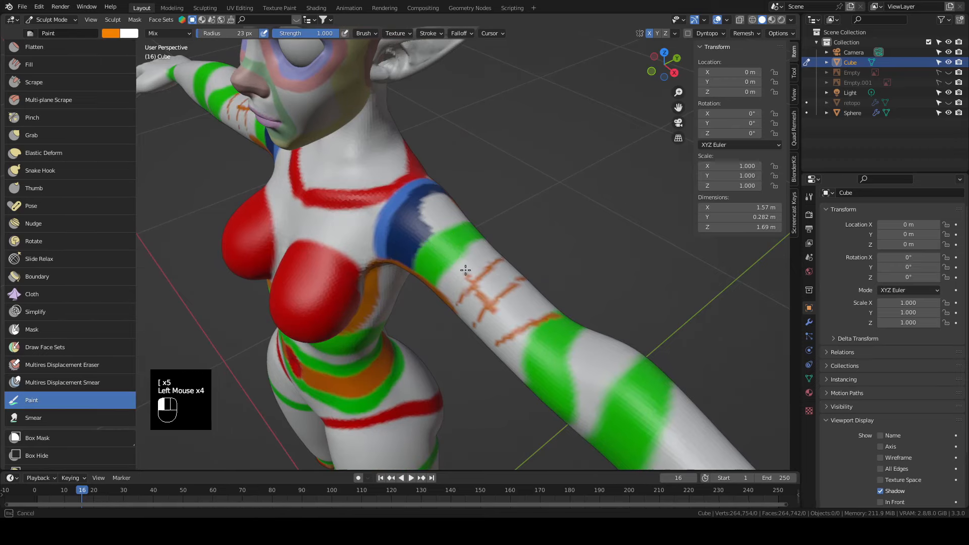
Undo the thin orange grid strokes on the upper arm
{"action": "key", "text": "ctrl+z"}
{"action": "key", "text": "ctrl+z"}
{"action": "key", "text": "ctrl+z"}
{"action": "key", "text": "ctrl+z"}
{"action": "key", "text": "ctrl+z"}
{"action": "scroll", "coordinate": [500, 293], "scroll_direction": "down", "scroll_amount": 1}
{"action": "middle_click_drag", "start_coordinate": [500, 292], "coordinate": [555, 374], "text": "shift"}
{"action": "key", "text": "KP_7"}
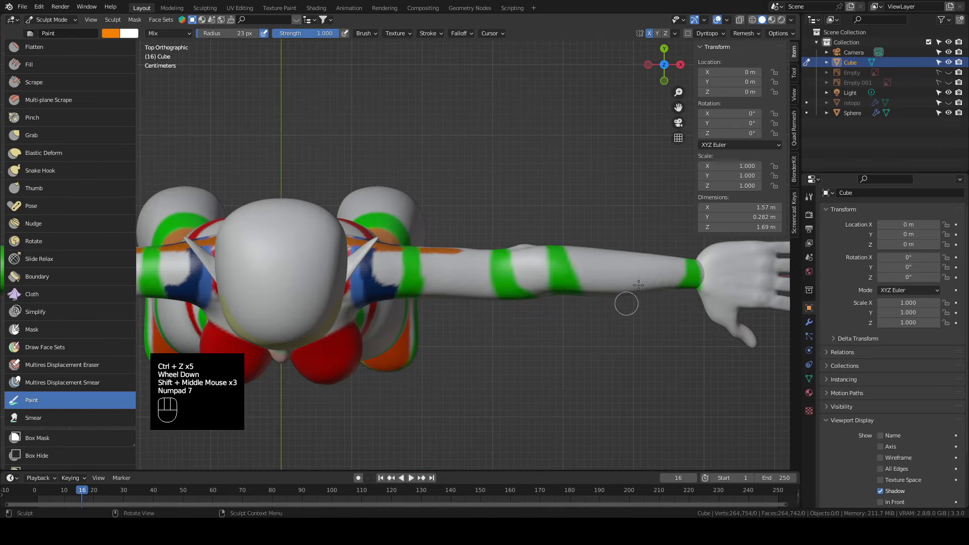
Paint orange arcs around the ring and index finger knuckles on the back of the hand
{"action": "middle_click_drag", "start_coordinate": [638, 285], "coordinate": [464, 293], "text": "shift"}
{"action": "scroll", "coordinate": [519, 372], "scroll_direction": "up", "scroll_amount": 2}
{"action": "middle_click_drag", "start_coordinate": [464, 292], "coordinate": [412, 234], "text": "shift"}
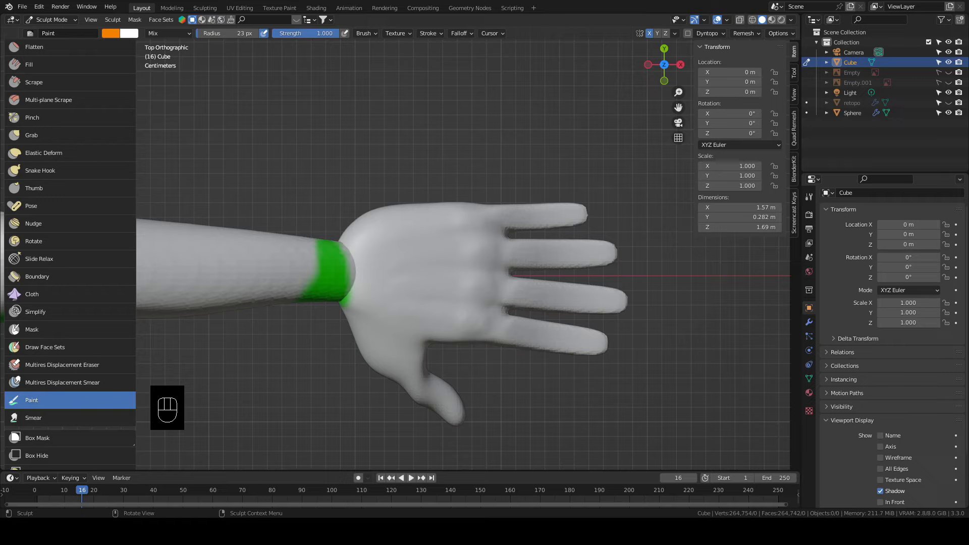
{"action": "left_click", "coordinate": [571, 137]}
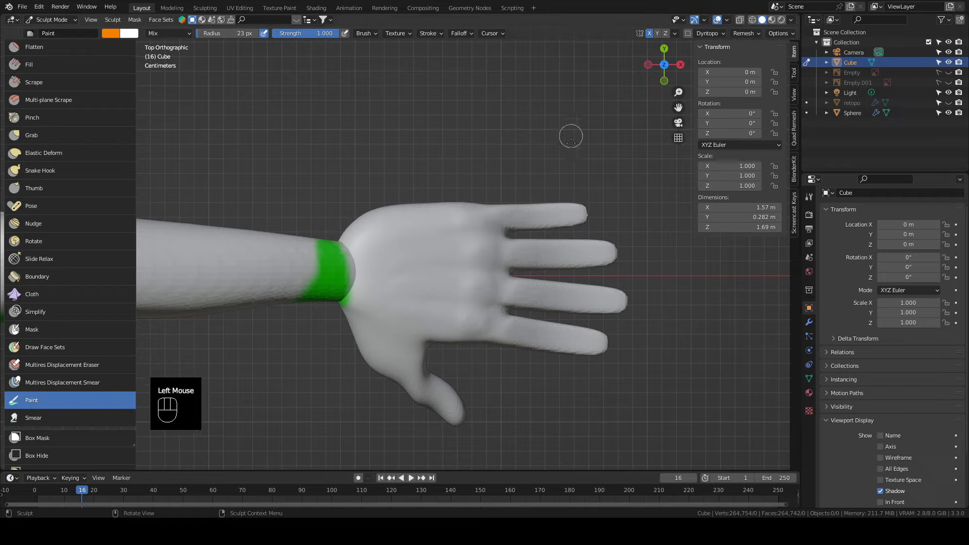
{"action": "left_click_drag", "start_coordinate": [513, 233], "coordinate": [504, 273]}
{"action": "left_click_drag", "start_coordinate": [506, 309], "coordinate": [469, 338]}
Change the paint color to red and paint arcs around the pinky and middle finger knuckles on the back of the hand
{"action": "left_click", "coordinate": [115, 34]}
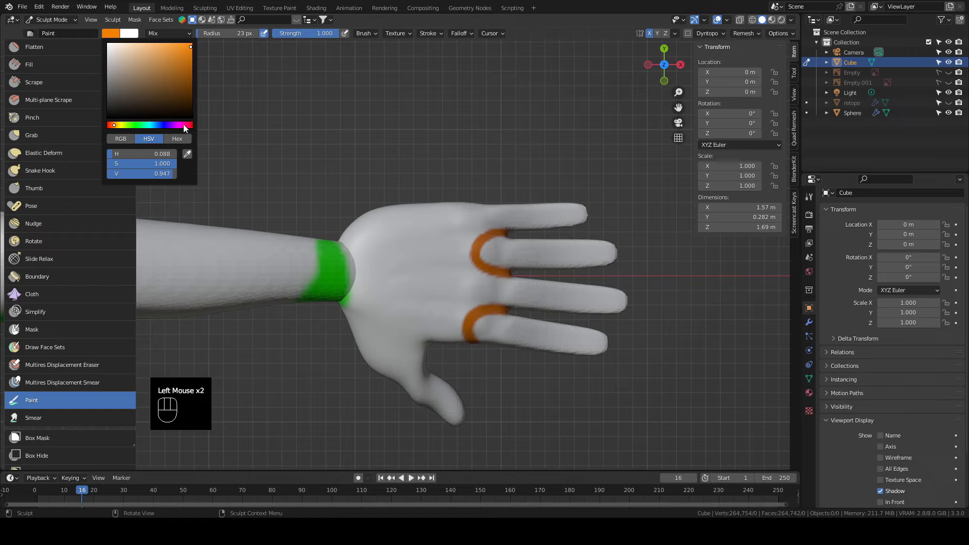
{"action": "left_click_drag", "start_coordinate": [184, 125], "coordinate": [198, 121]}
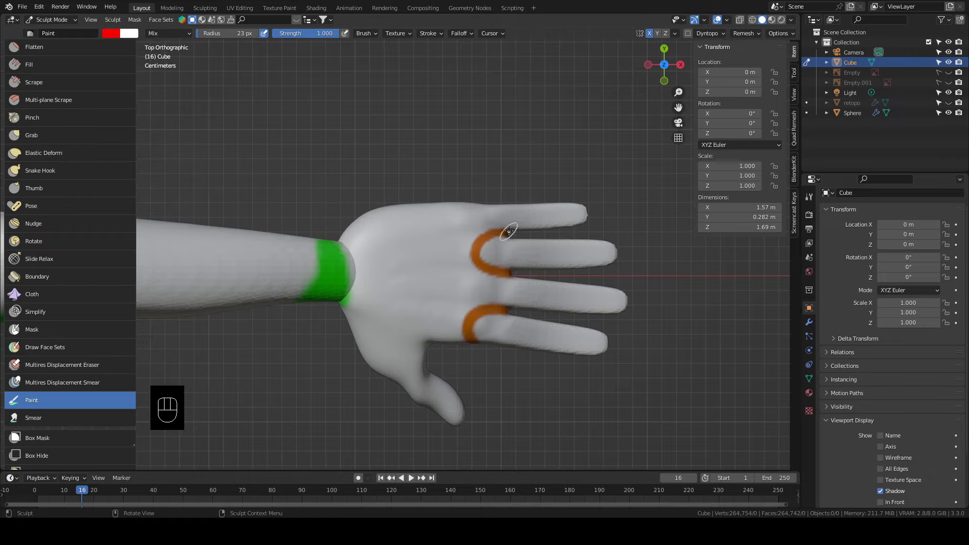
{"action": "left_click_drag", "start_coordinate": [506, 234], "coordinate": [480, 205]}
{"action": "left_click_drag", "start_coordinate": [515, 276], "coordinate": [516, 272]}
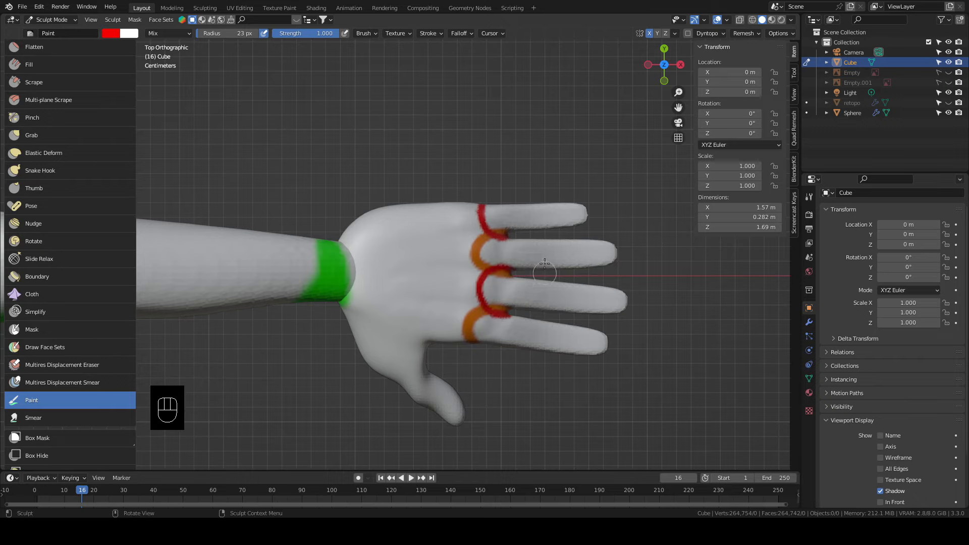
Paint matching red arcs at the bases of the middle finger and pinky on the palm side
{"action": "key", "text": "KP_9"}
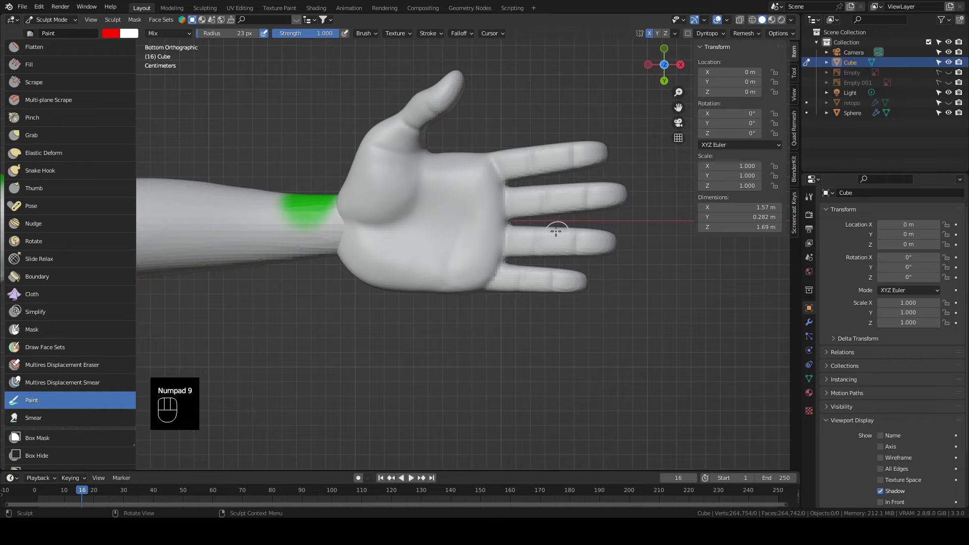
{"action": "key", "text": "KP_7"}
{"action": "mouse_move", "coordinate": [511, 182]}
{"action": "left_mouse_down"}
{"action": "mouse_move", "coordinate": [472, 212]}
{"action": "mouse_move", "coordinate": [508, 224]}
{"action": "mouse_move", "coordinate": [508, 259]}
{"action": "mouse_move", "coordinate": [463, 290]}
{"action": "left_mouse_up"}
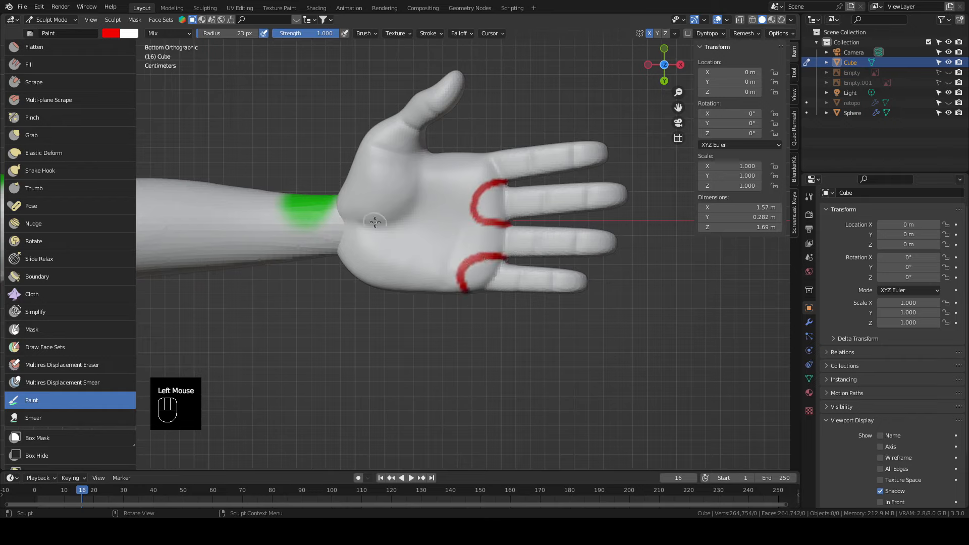
Change the paint color to orange and paint arcs at the bases of the index and ring fingers on the palm side
{"action": "left_click", "coordinate": [113, 36]}
{"action": "left_click", "coordinate": [124, 112]}
{"action": "left_click_drag", "start_coordinate": [507, 184], "coordinate": [508, 185]}
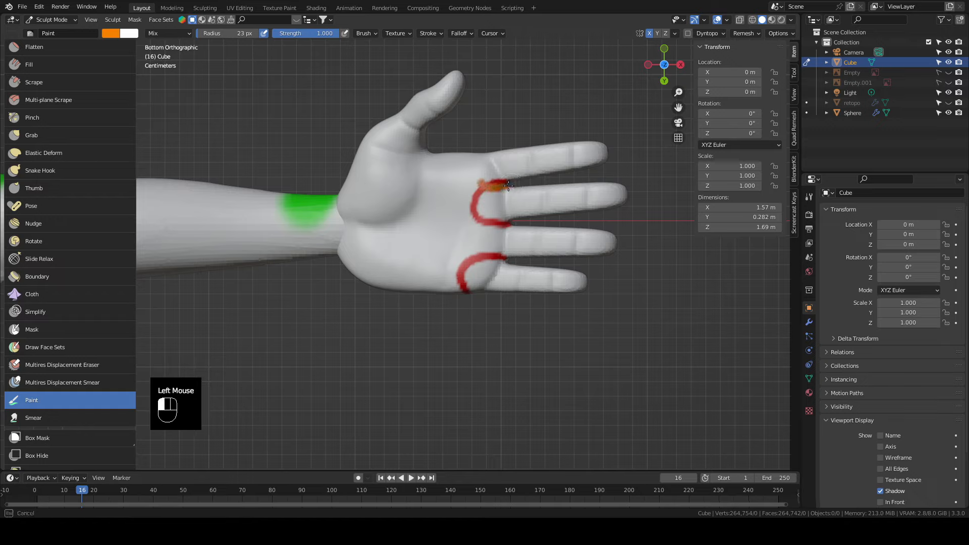
{"action": "left_click", "coordinate": [511, 219]}
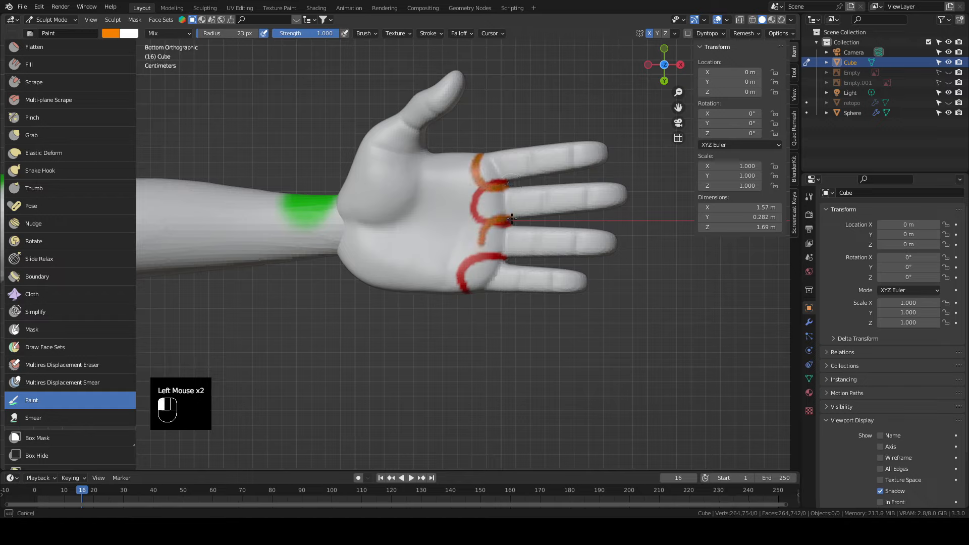
{"action": "left_click_drag", "start_coordinate": [516, 261], "coordinate": [518, 260]}
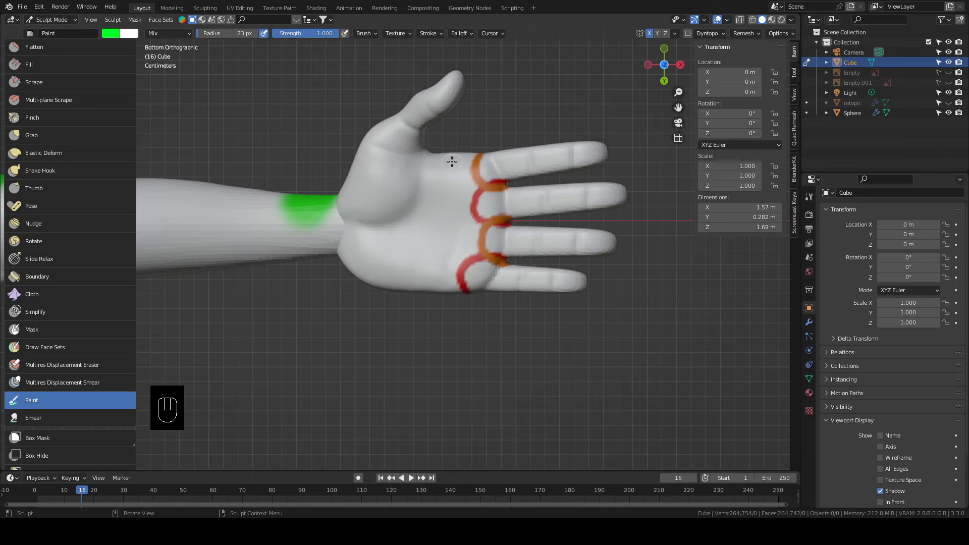
With green paint, draw a wide band around the whole hand just behind the finger arcs
{"action": "mouse_move", "coordinate": [450, 147]}
{"action": "left_mouse_down"}
{"action": "mouse_move", "coordinate": [434, 292]}
{"action": "mouse_move", "coordinate": [458, 145]}
{"action": "mouse_move", "coordinate": [455, 249]}
{"action": "left_mouse_up"}
{"action": "key", "text": "KP_7"}
{"action": "mouse_move", "coordinate": [451, 202]}
{"action": "left_mouse_down"}
{"action": "mouse_move", "coordinate": [462, 333]}
{"action": "mouse_move", "coordinate": [451, 192]}
{"action": "left_mouse_up"}
{"action": "middle_click_drag", "start_coordinate": [451, 191], "coordinate": [543, 251]}
{"action": "key", "text": "KP_7"}
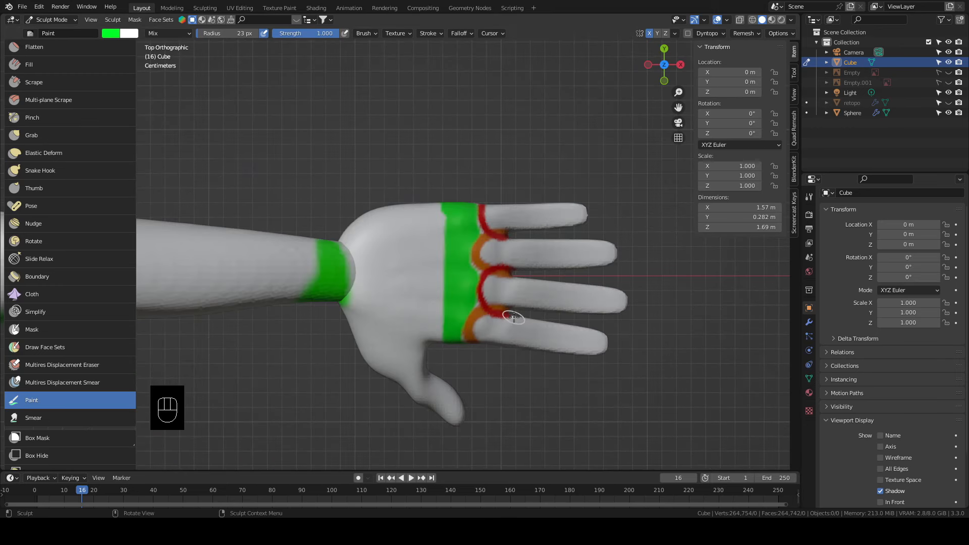
Paint a green ring around the base of each of the four fingers
{"action": "left_click_drag", "start_coordinate": [512, 317], "coordinate": [504, 340]}
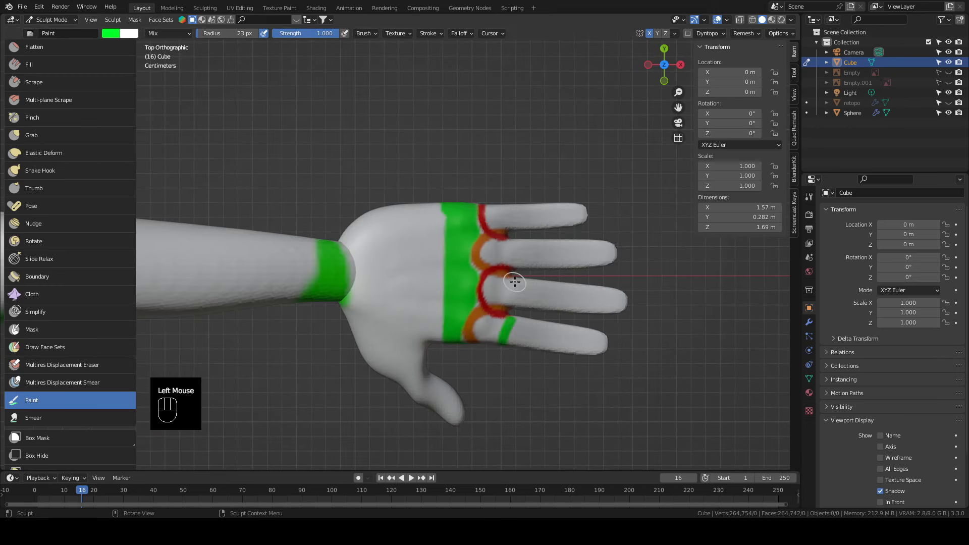
{"action": "left_click_drag", "start_coordinate": [510, 283], "coordinate": [509, 309]}
{"action": "mouse_move", "coordinate": [512, 245]}
{"action": "left_mouse_down"}
{"action": "mouse_move", "coordinate": [511, 238]}
{"action": "mouse_move", "coordinate": [513, 265]}
{"action": "left_mouse_up"}
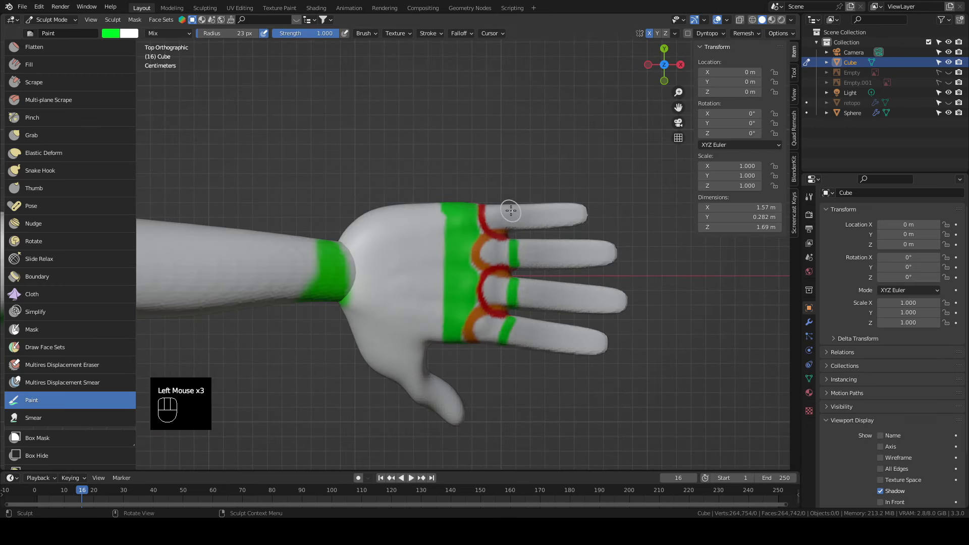
{"action": "left_click_drag", "start_coordinate": [510, 210], "coordinate": [510, 228]}
{"action": "key", "text": "ctrl+KP_7"}
Change the paint color to blue and paint two thin lines across the joints of each of the four fingers
{"action": "scroll", "coordinate": [567, 295], "scroll_direction": "up", "scroll_amount": 2}
{"action": "middle_click_drag", "start_coordinate": [566, 296], "coordinate": [399, 296], "text": "shift"}
{"action": "left_click", "coordinate": [115, 33]}
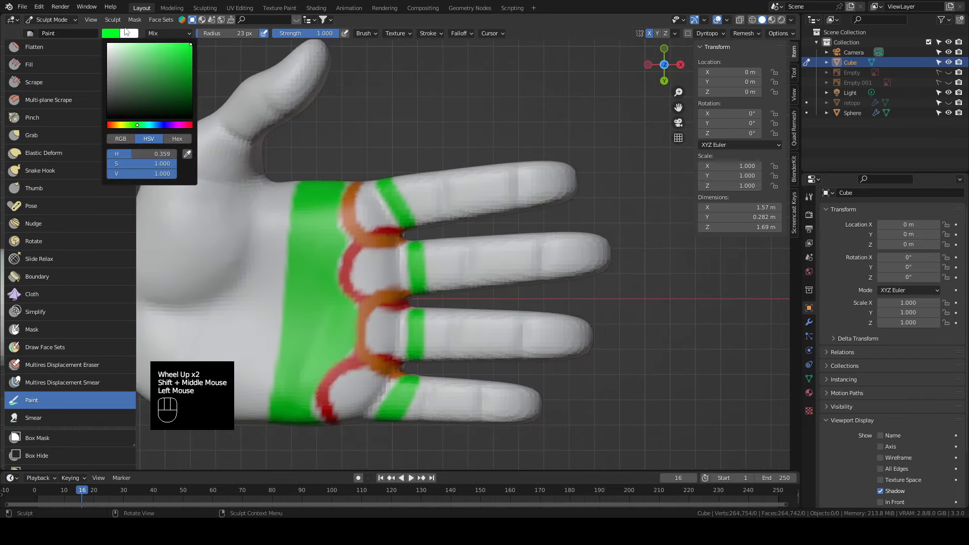
{"action": "left_click", "coordinate": [168, 124]}
{"action": "left_click_drag", "start_coordinate": [437, 173], "coordinate": [443, 217]}
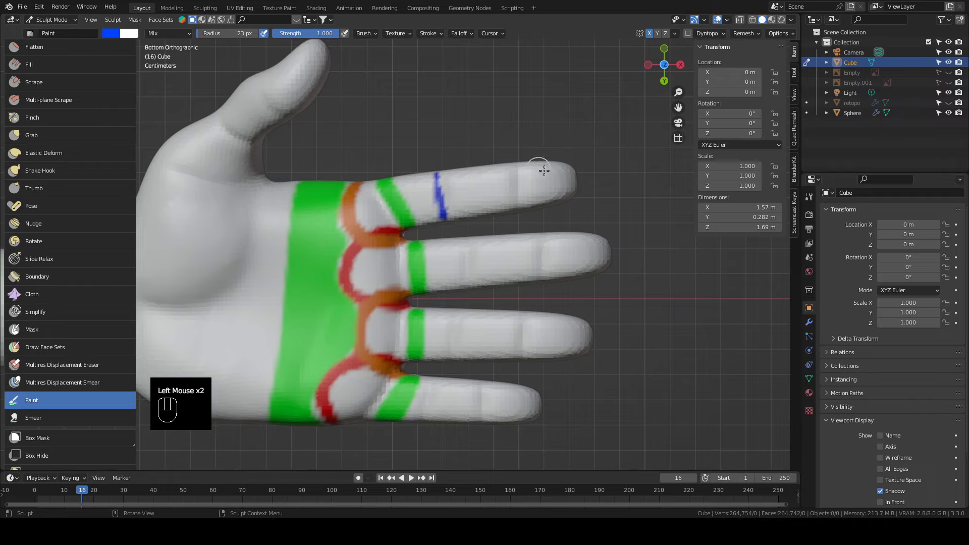
{"action": "left_click_drag", "start_coordinate": [511, 164], "coordinate": [541, 280]}
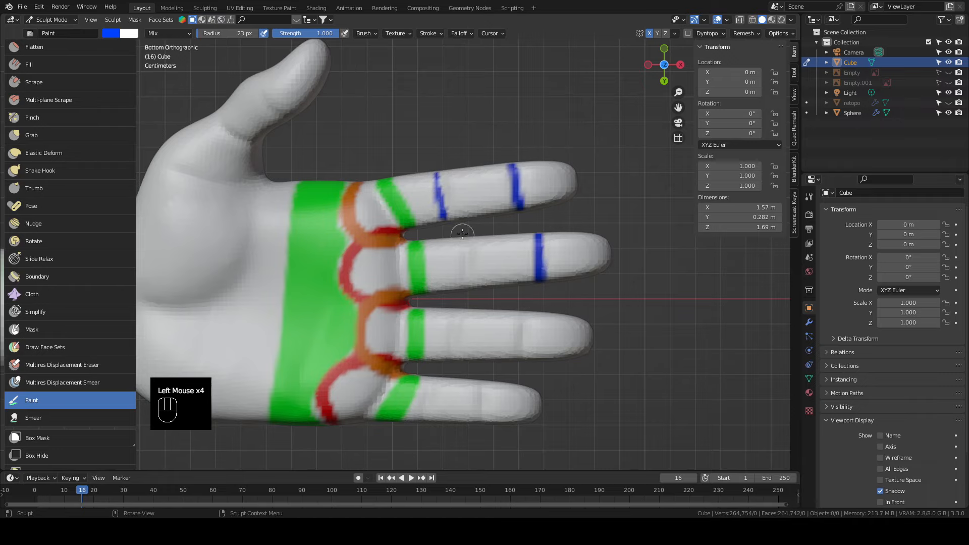
{"action": "left_click_drag", "start_coordinate": [460, 235], "coordinate": [464, 284]}
{"action": "mouse_move", "coordinate": [451, 334]}
{"action": "left_mouse_down"}
{"action": "mouse_move", "coordinate": [452, 304]}
{"action": "mouse_move", "coordinate": [450, 361]}
{"action": "left_mouse_up"}
{"action": "mouse_move", "coordinate": [524, 307]}
{"action": "left_mouse_down"}
{"action": "mouse_move", "coordinate": [519, 359]}
{"action": "mouse_move", "coordinate": [486, 385]}
{"action": "mouse_move", "coordinate": [482, 423]}
{"action": "left_mouse_up"}
{"action": "left_click_drag", "start_coordinate": [433, 377], "coordinate": [424, 422]}
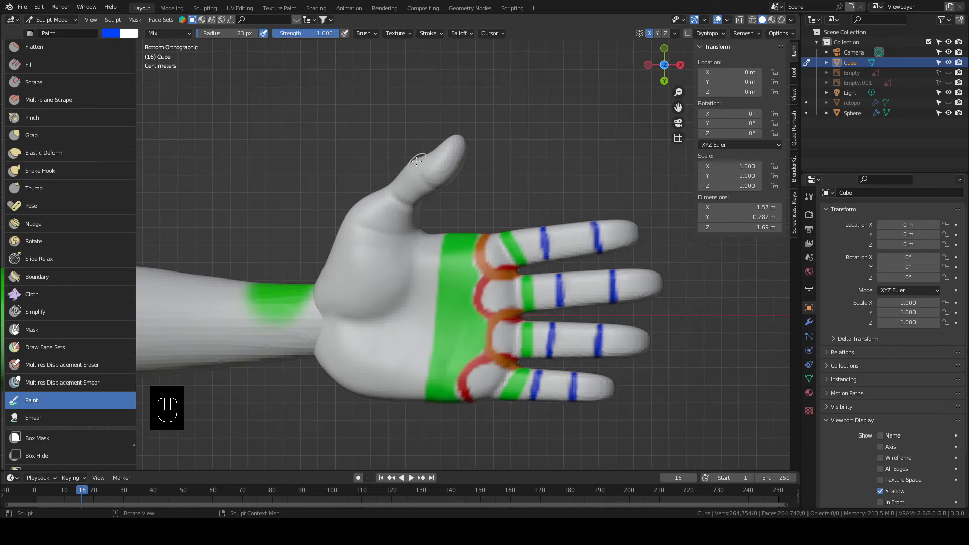
Paint three blue rings around the thumb, at its two joints and at its base
{"action": "mouse_move", "coordinate": [417, 163]}
{"action": "left_mouse_down"}
{"action": "mouse_move", "coordinate": [441, 189]}
{"action": "mouse_move", "coordinate": [384, 192]}
{"action": "mouse_move", "coordinate": [421, 196]}
{"action": "left_mouse_up"}
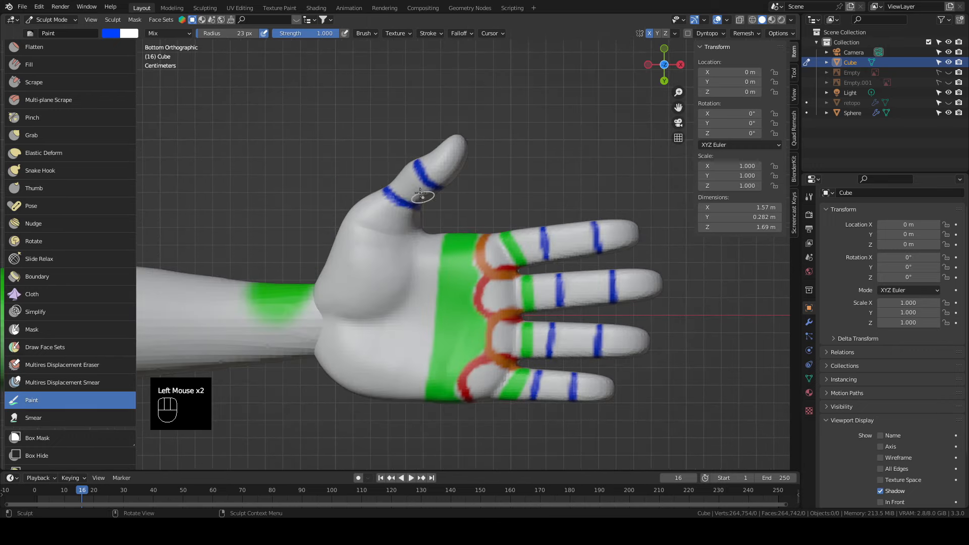
{"action": "mouse_move", "coordinate": [343, 218]}
{"action": "left_mouse_down"}
{"action": "mouse_move", "coordinate": [373, 231]}
{"action": "mouse_move", "coordinate": [422, 230]}
{"action": "left_mouse_up"}
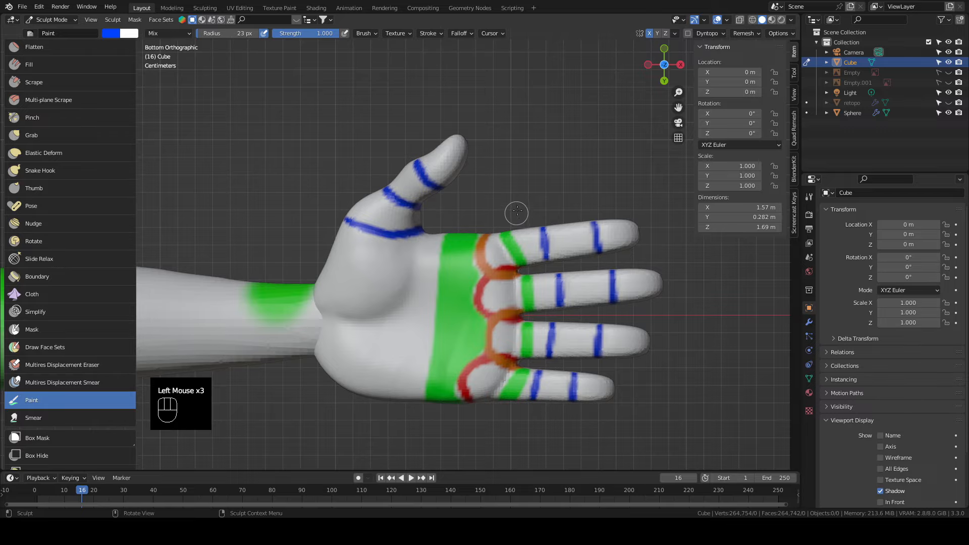
{"action": "mouse_move", "coordinate": [556, 222]}
{"action": "middle_mouse_down"}
{"action": "mouse_move", "coordinate": [439, 331]}
{"action": "mouse_move", "coordinate": [463, 383]}
{"action": "mouse_move", "coordinate": [555, 210]}
{"action": "mouse_move", "coordinate": [510, 297]}
{"action": "mouse_move", "coordinate": [480, 328]}
{"action": "middle_mouse_up"}
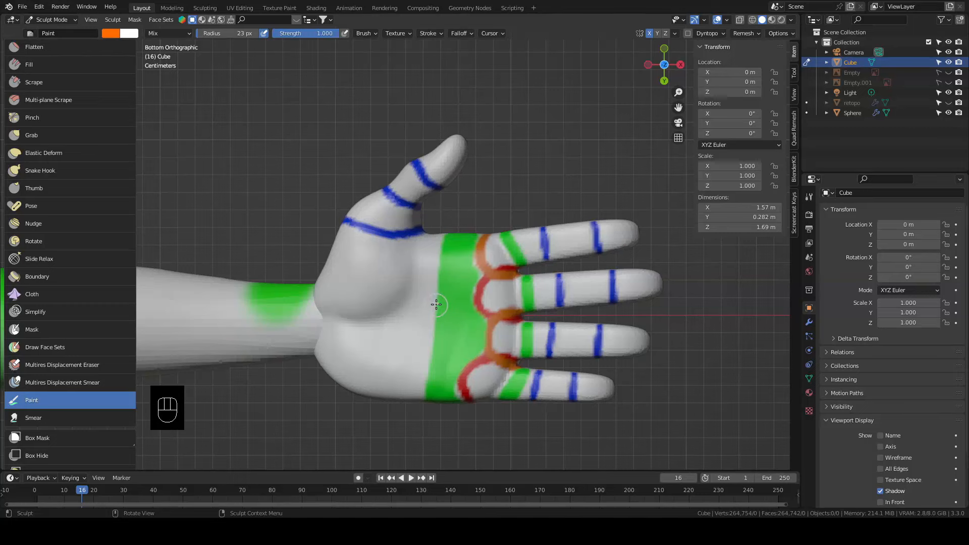
With orange paint, draw stripes from the wrist down the middle of the palm, along the thumb base and along the palm's outer edge
{"action": "left_click_drag", "start_coordinate": [437, 302], "coordinate": [331, 316]}
{"action": "mouse_move", "coordinate": [420, 326]}
{"action": "left_mouse_down"}
{"action": "mouse_move", "coordinate": [435, 328]}
{"action": "mouse_move", "coordinate": [401, 320]}
{"action": "mouse_move", "coordinate": [432, 310]}
{"action": "left_mouse_up"}
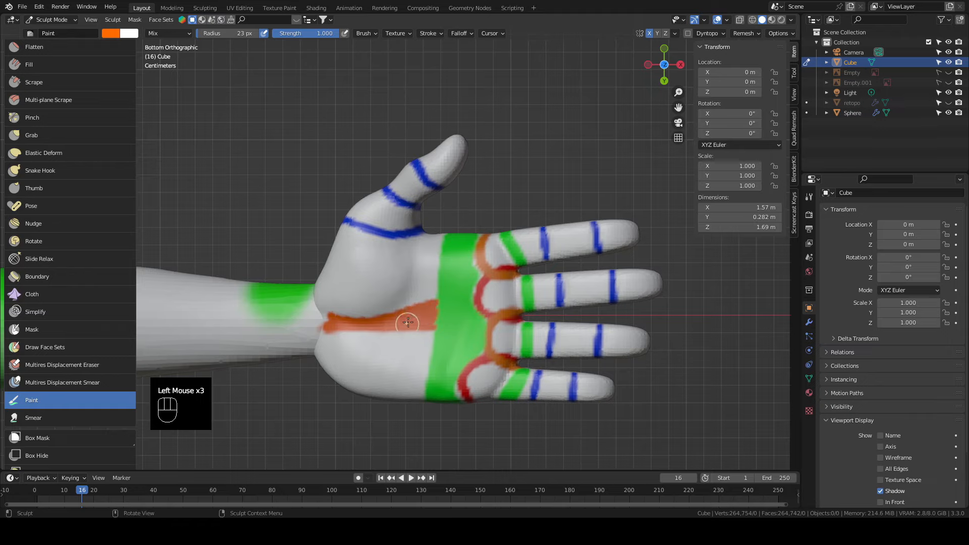
{"action": "middle_click_drag", "start_coordinate": [408, 322], "coordinate": [389, 329]}
{"action": "mouse_move", "coordinate": [328, 309]}
{"action": "left_mouse_down"}
{"action": "mouse_move", "coordinate": [410, 293]}
{"action": "mouse_move", "coordinate": [335, 306]}
{"action": "left_mouse_up"}
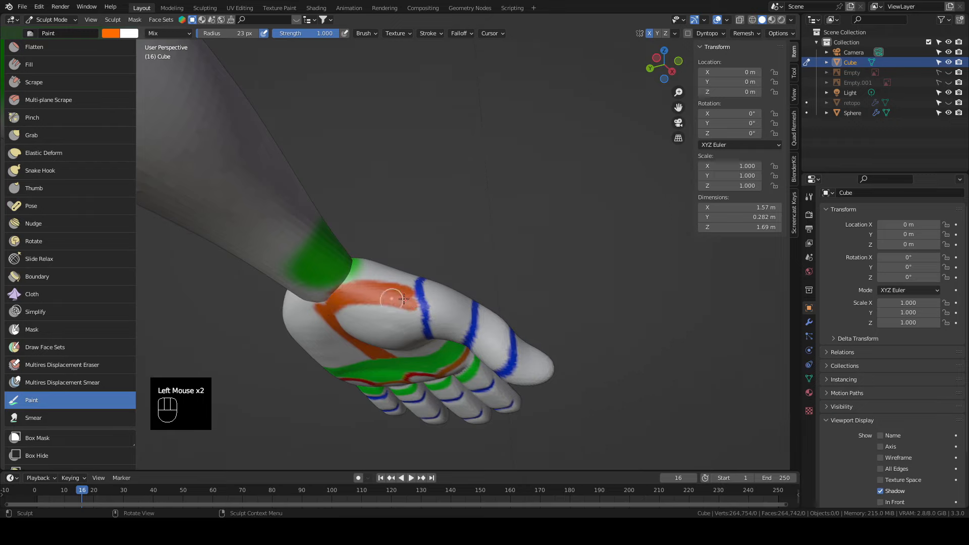
{"action": "left_click", "coordinate": [435, 298]}
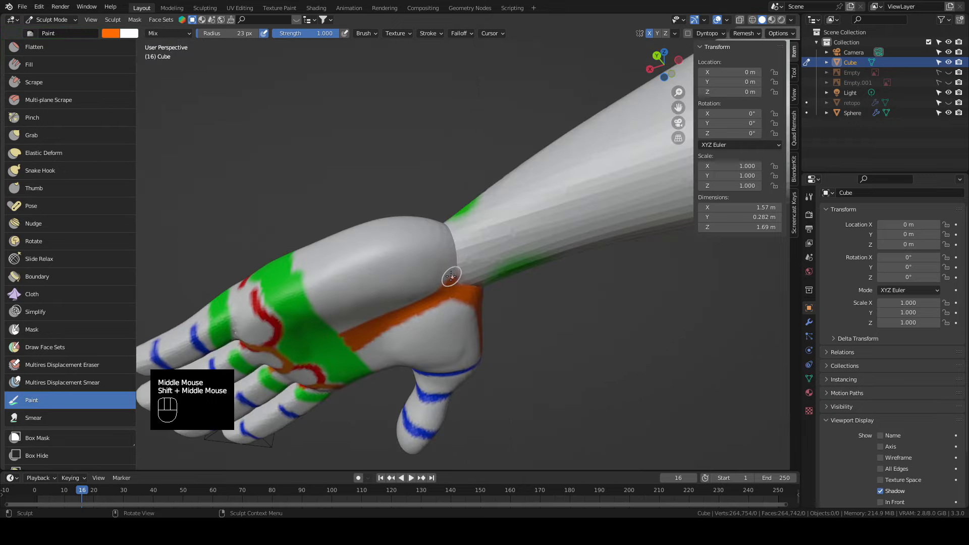
{"action": "mouse_move", "coordinate": [449, 282]}
{"action": "left_mouse_down"}
{"action": "mouse_move", "coordinate": [452, 263]}
{"action": "mouse_move", "coordinate": [431, 240]}
{"action": "mouse_move", "coordinate": [367, 248]}
{"action": "mouse_move", "coordinate": [301, 274]}
{"action": "left_mouse_up"}
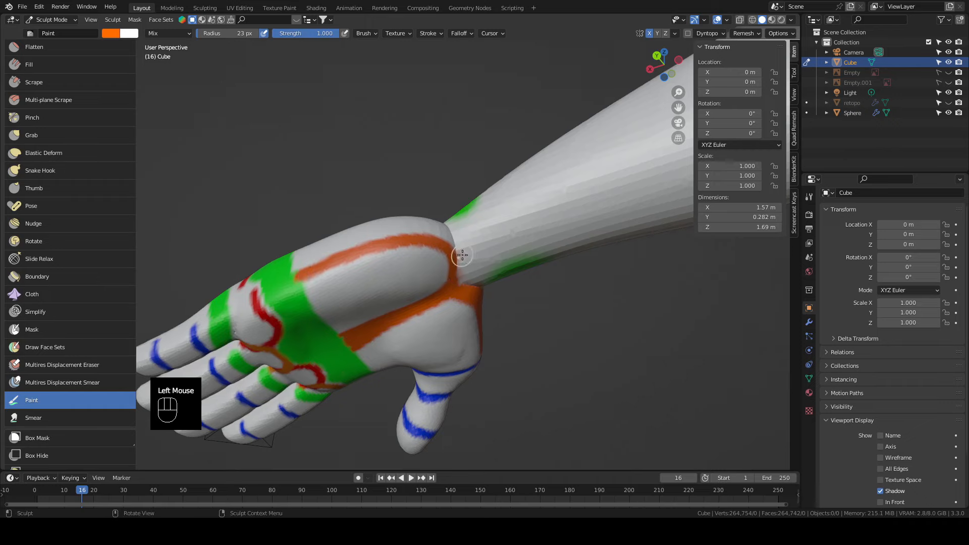
{"action": "left_click_drag", "start_coordinate": [451, 254], "coordinate": [444, 240]}
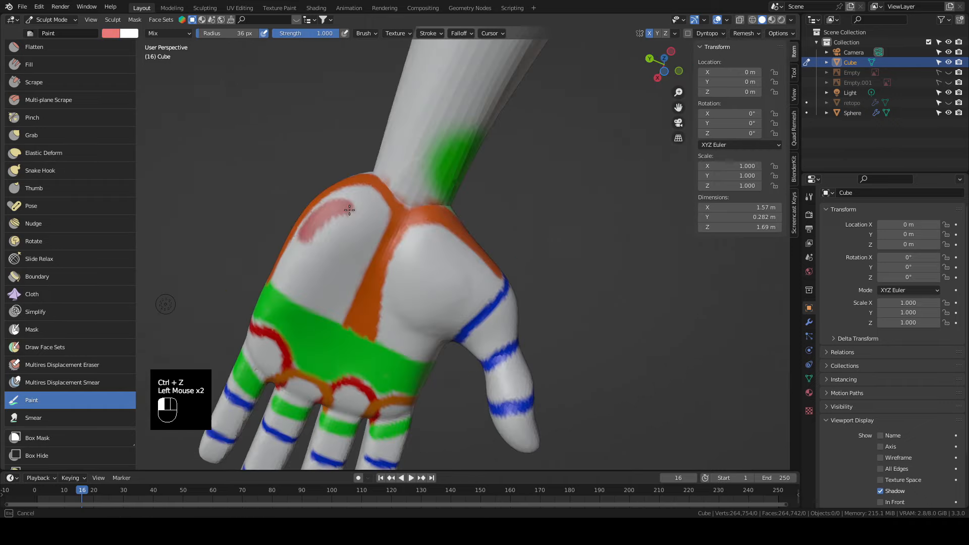
Fill the palm's outer pad and the thumb pad between the orange stripes with light red, using a 36 px brush
{"action": "mouse_move", "coordinate": [328, 217]}
{"action": "left_mouse_down"}
{"action": "mouse_move", "coordinate": [298, 252]}
{"action": "mouse_move", "coordinate": [284, 293]}
{"action": "left_mouse_up"}
{"action": "mouse_move", "coordinate": [344, 309]}
{"action": "left_mouse_down"}
{"action": "mouse_move", "coordinate": [353, 200]}
{"action": "mouse_move", "coordinate": [300, 272]}
{"action": "mouse_move", "coordinate": [337, 250]}
{"action": "left_mouse_up"}
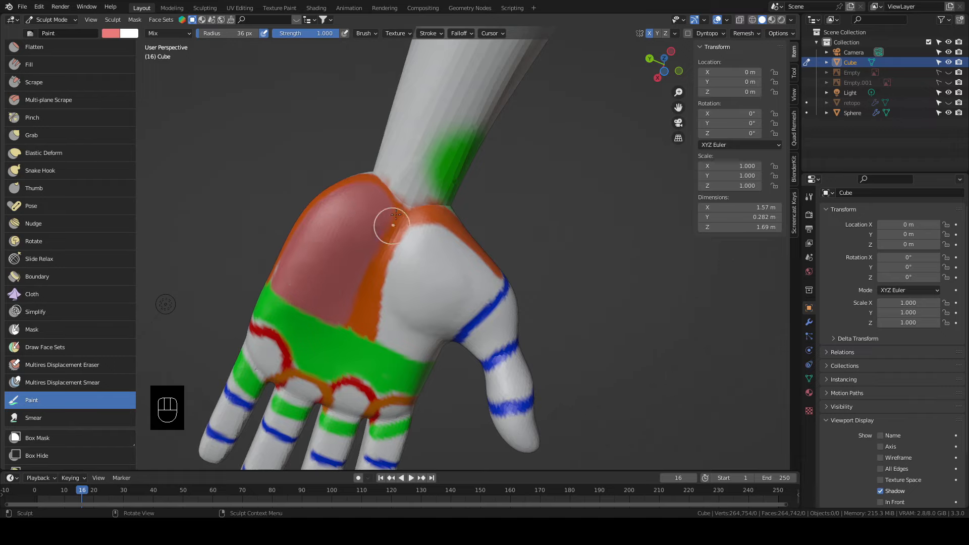
{"action": "left_click_drag", "start_coordinate": [418, 248], "coordinate": [411, 236]}
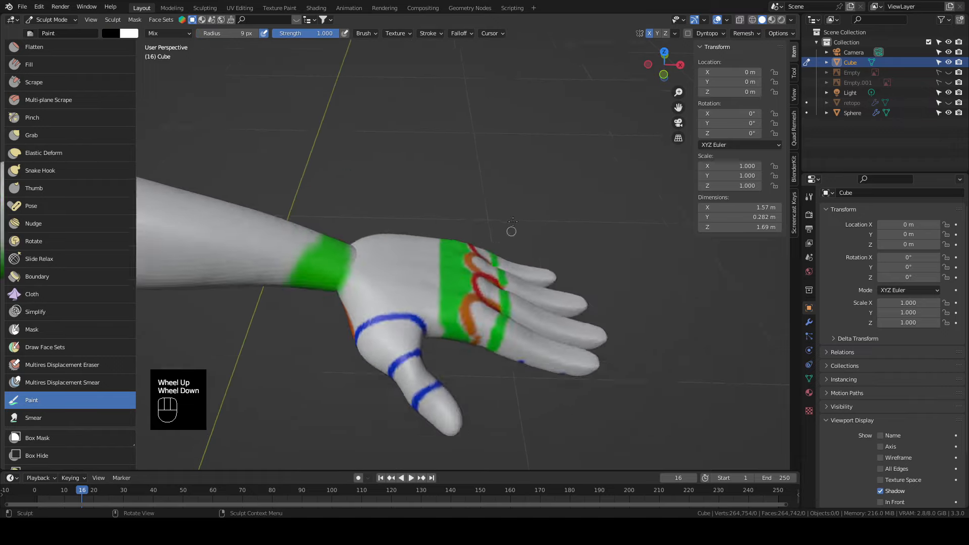
Change the paint color to red, enlarge the brush radius to 37 px and paint a round spot on the back of the elbow
{"action": "scroll", "coordinate": [506, 225], "scroll_direction": "down", "scroll_amount": 3}
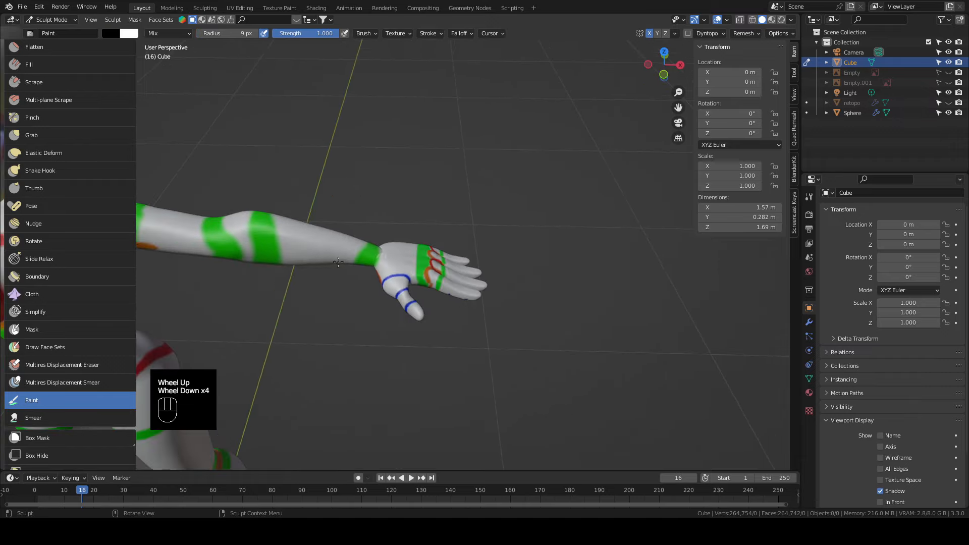
{"action": "mouse_move", "coordinate": [506, 225]}
{"action": "middle_mouse_down"}
{"action": "mouse_move", "coordinate": [366, 304]}
{"action": "mouse_move", "coordinate": [310, 226]}
{"action": "mouse_move", "coordinate": [372, 255]}
{"action": "middle_mouse_up"}
{"action": "scroll", "coordinate": [545, 252], "scroll_direction": "up", "scroll_amount": 2}
{"action": "middle_click_drag", "start_coordinate": [545, 252], "coordinate": [491, 250], "text": "shift"}
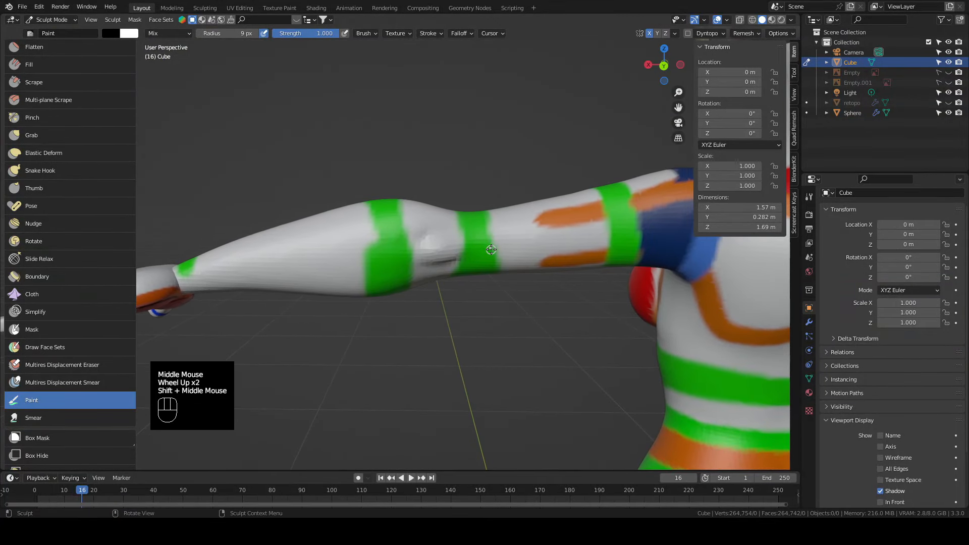
{"action": "left_click", "coordinate": [111, 33]}
{"action": "left_click_drag", "start_coordinate": [173, 97], "coordinate": [210, 25]}
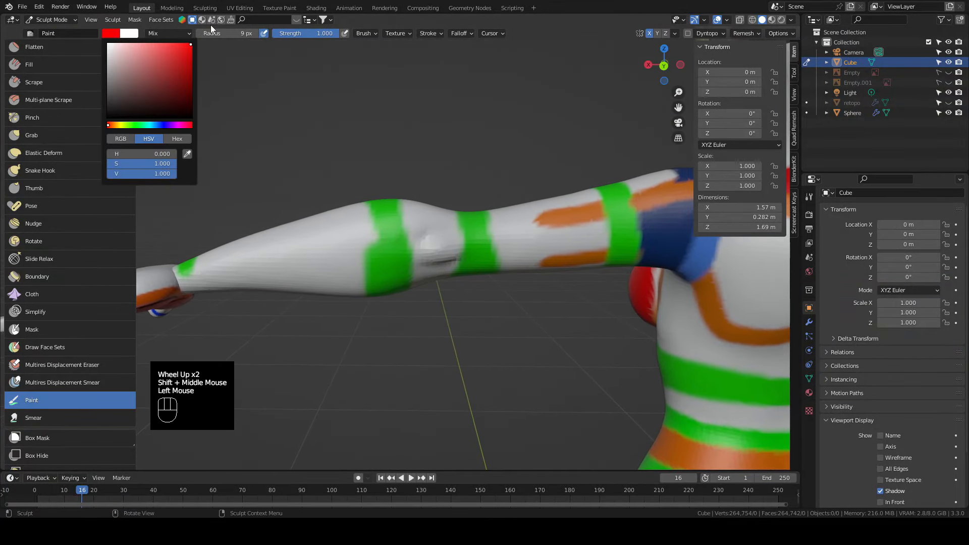
{"action": "key", "text": "bracketright"}
{"action": "key", "text": "bracketright"}
{"action": "key", "text": "bracketright"}
{"action": "key", "text": "bracketright"}
{"action": "key", "text": "bracketright"}
{"action": "key", "text": "bracketright"}
{"action": "key", "text": "bracketright"}
{"action": "key", "text": "bracketright"}
{"action": "key", "text": "bracketright"}
{"action": "key", "text": "bracketright"}
{"action": "key", "text": "bracketright"}
{"action": "key", "text": "bracketright"}
{"action": "key", "text": "bracketright"}
{"action": "key", "text": "bracketright"}
{"action": "left_click", "coordinate": [440, 255]}
Change the paint color to light orange and fill the inner elbow area between the two green bands
{"action": "left_click", "coordinate": [111, 34]}
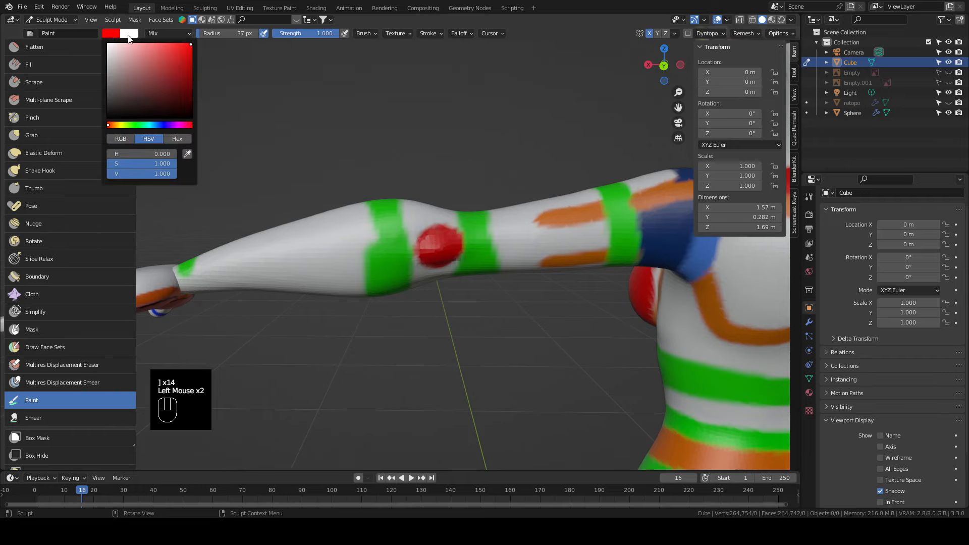
{"action": "left_click", "coordinate": [113, 126]}
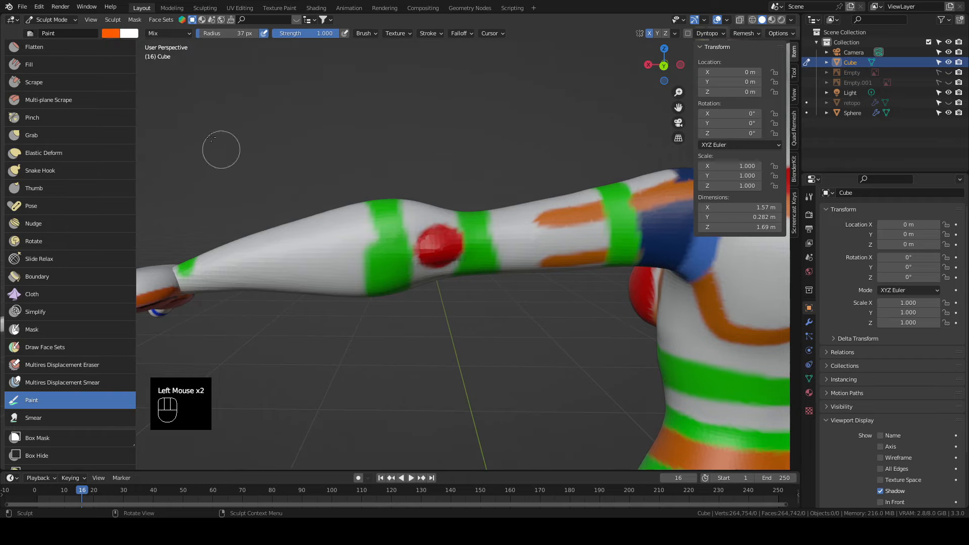
{"action": "left_click", "coordinate": [115, 35]}
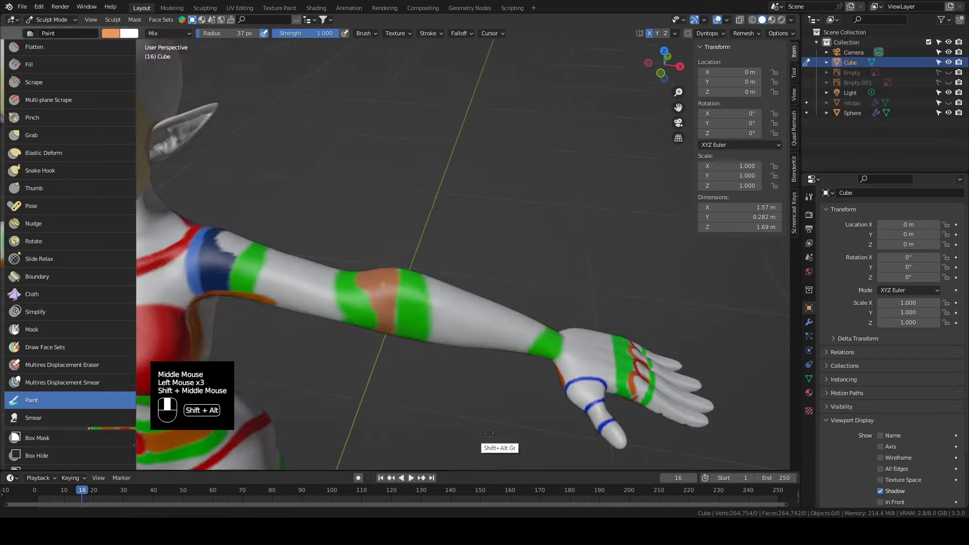
{"action": "middle_click_drag", "start_coordinate": [499, 417], "coordinate": [595, 326], "text": "shift"}
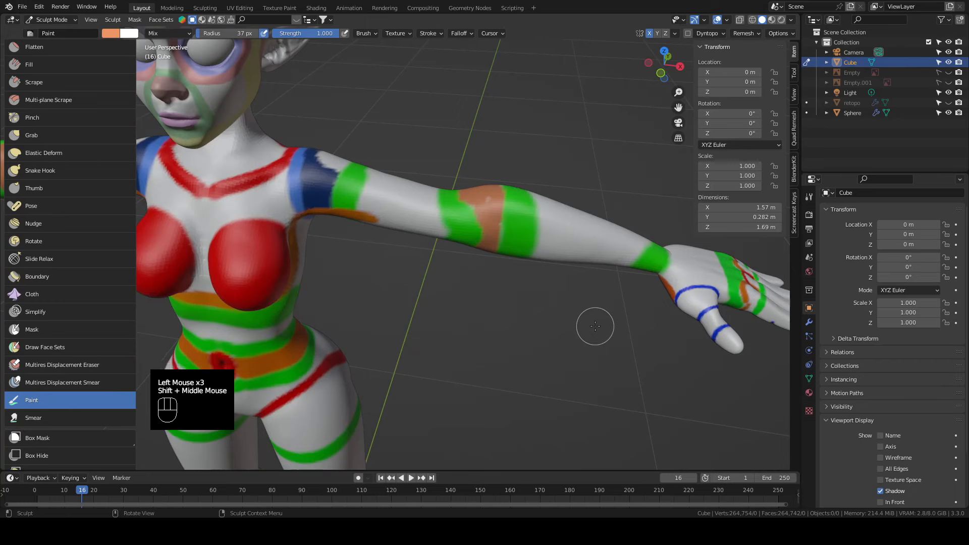
{"action": "scroll", "coordinate": [595, 326], "scroll_direction": "down", "scroll_amount": 2}
{"action": "key", "text": "KP_1"}
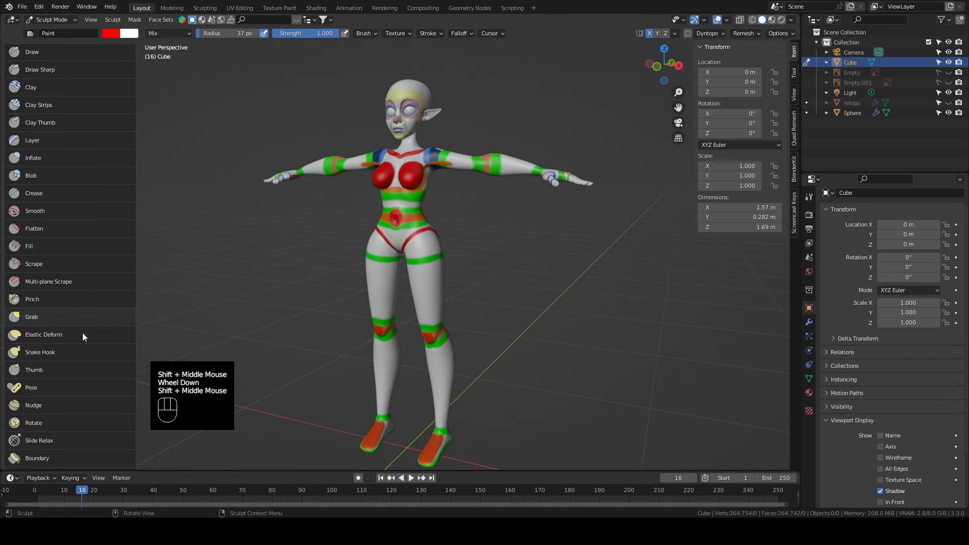
Lighten the painted guide colors across the character sculpt with the Color Filter
{"action": "scroll", "coordinate": [82, 332], "scroll_direction": "down", "scroll_amount": 7}
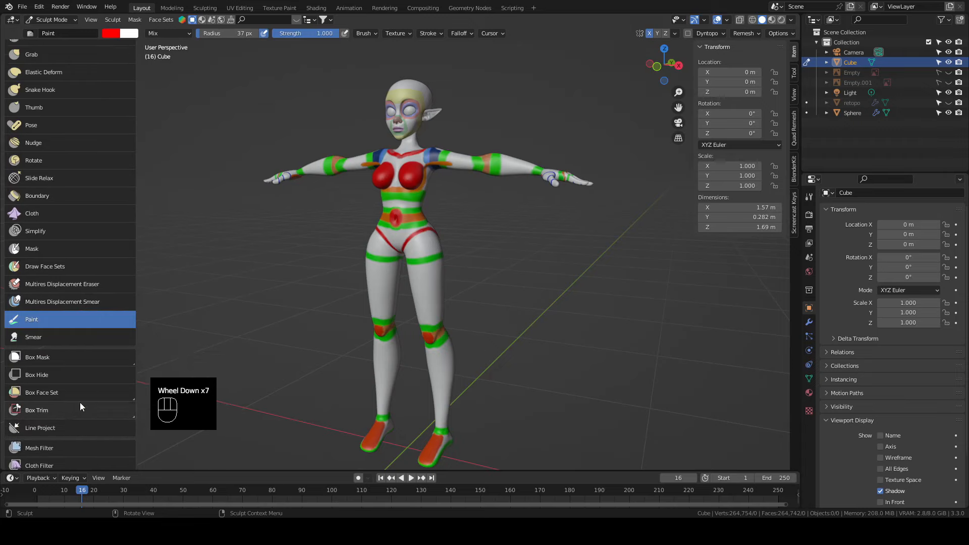
{"action": "scroll", "coordinate": [81, 407], "scroll_direction": "down", "scroll_amount": 3}
{"action": "left_click", "coordinate": [81, 422]}
{"action": "mouse_move", "coordinate": [211, 182]}
{"action": "left_mouse_down"}
{"action": "mouse_move", "coordinate": [288, 190]}
{"action": "mouse_move", "coordinate": [329, 177]}
{"action": "mouse_move", "coordinate": [403, 197]}
{"action": "left_mouse_up"}
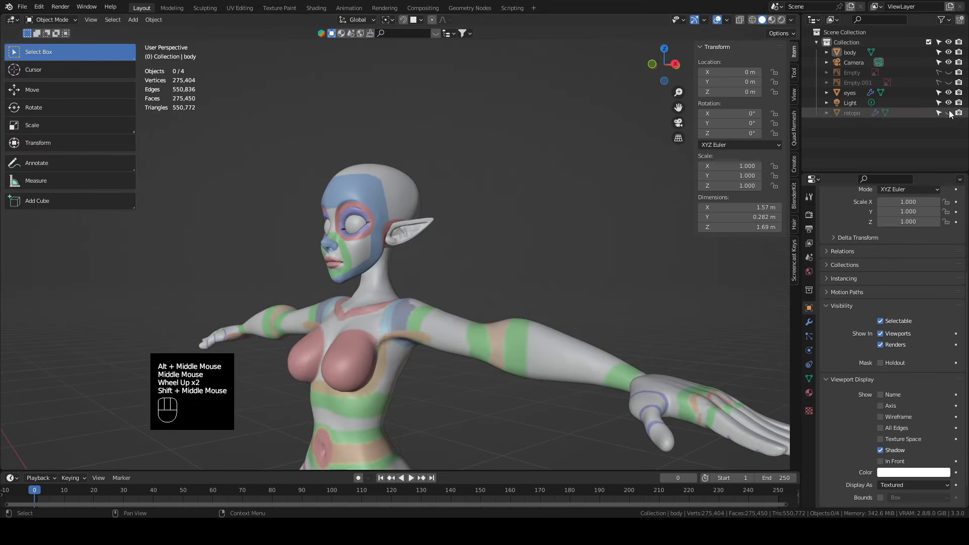
Unhide the retopo object and select its head mesh
{"action": "left_click", "coordinate": [949, 112]}
{"action": "left_click", "coordinate": [352, 200]}
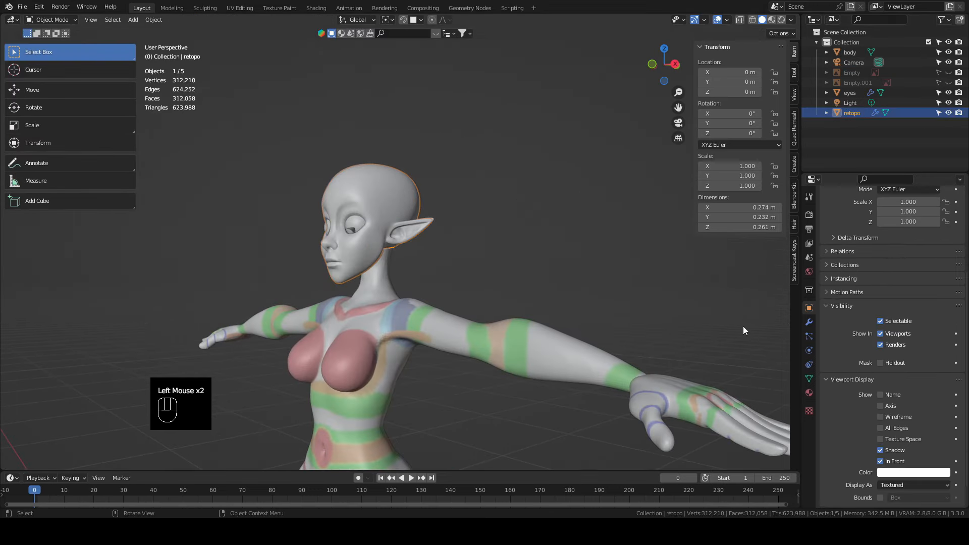
Turn off the retopo mesh's Subdivision modifier in the viewport and apply its Mirror modifier
{"action": "left_click", "coordinate": [809, 322]}
{"action": "scroll", "coordinate": [474, 156], "scroll_direction": "up", "scroll_amount": 2}
{"action": "middle_click_drag", "start_coordinate": [470, 149], "coordinate": [506, 210], "text": "shift"}
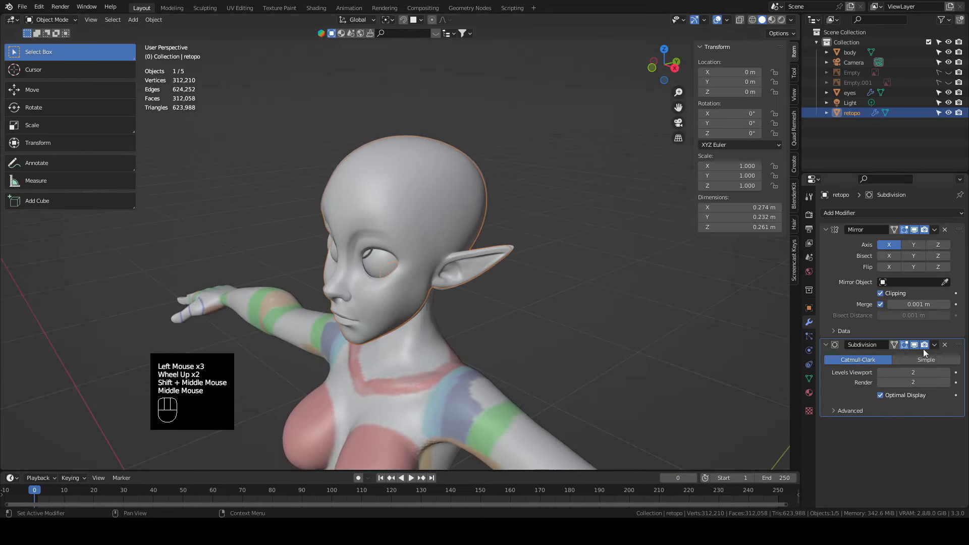
{"action": "left_click", "coordinate": [915, 343]}
{"action": "scroll", "coordinate": [580, 288], "scroll_direction": "up", "scroll_amount": 1}
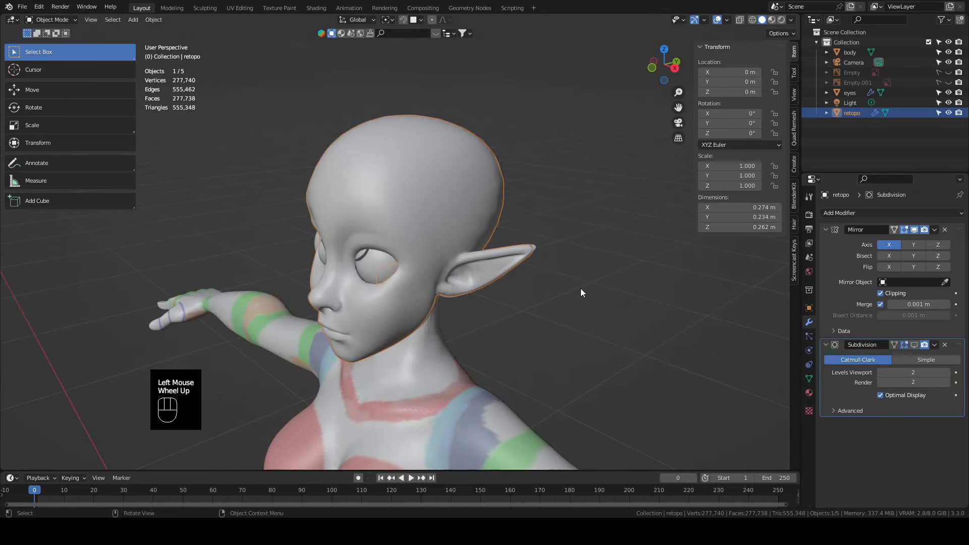
{"action": "left_click", "coordinate": [934, 231]}
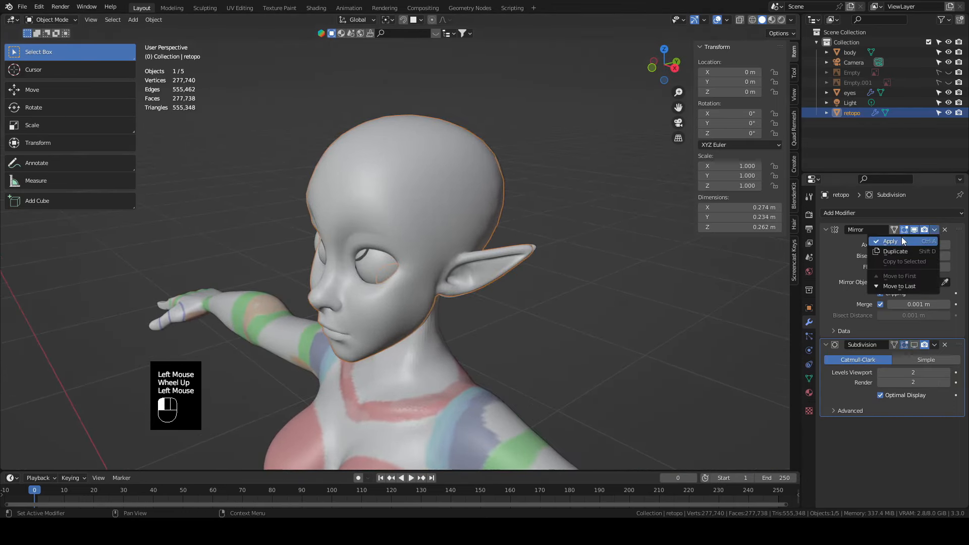
{"action": "left_click", "coordinate": [902, 241]}
In Edit Mode, add a Shrinkwrap modifier to the retopo mesh with body as its target
{"action": "middle_click_drag", "start_coordinate": [465, 190], "coordinate": [471, 220]}
{"action": "key", "text": "KP_3"}
{"action": "scroll", "coordinate": [472, 220], "scroll_direction": "up", "scroll_amount": 4}
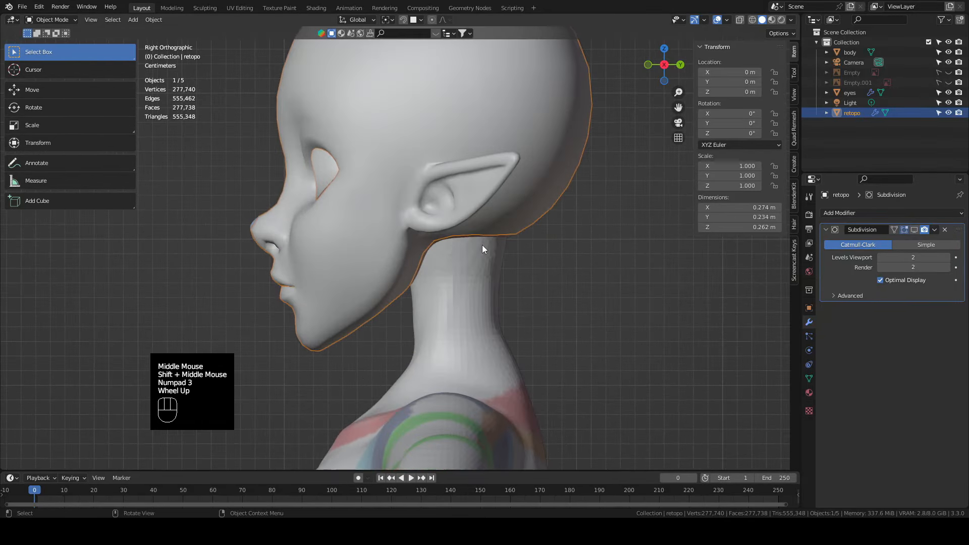
{"action": "key", "text": "Tab"}
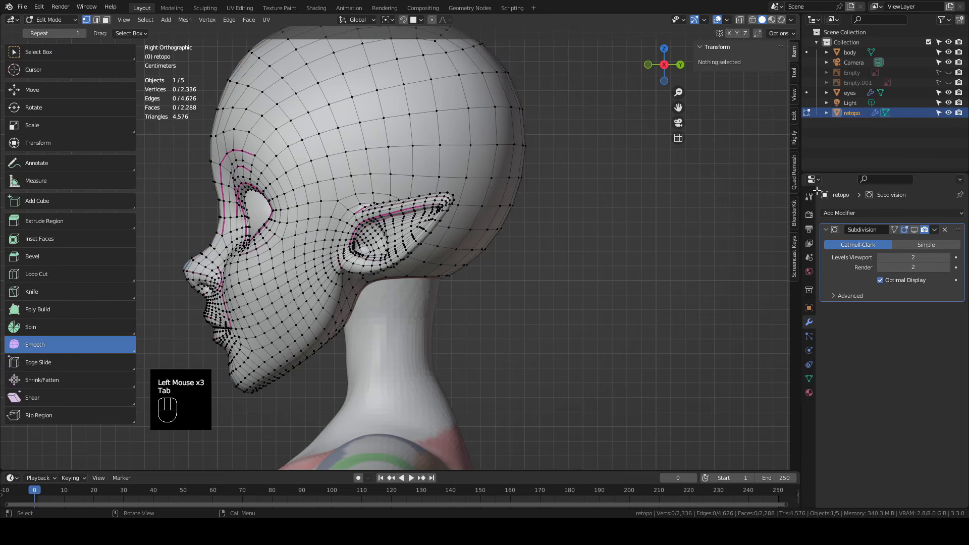
{"action": "left_click", "coordinate": [860, 214]}
{"action": "left_click", "coordinate": [805, 339]}
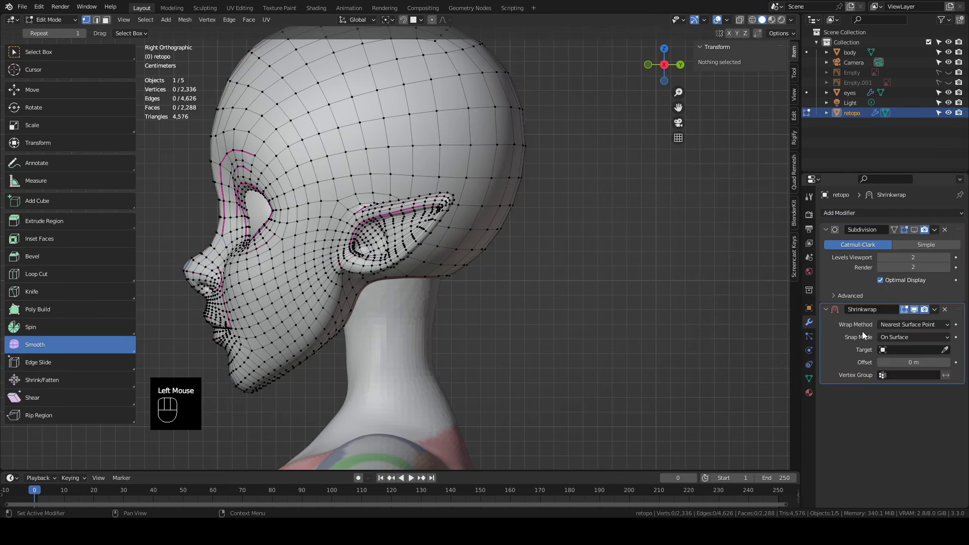
{"action": "left_click", "coordinate": [944, 350]}
{"action": "left_click", "coordinate": [402, 347]}
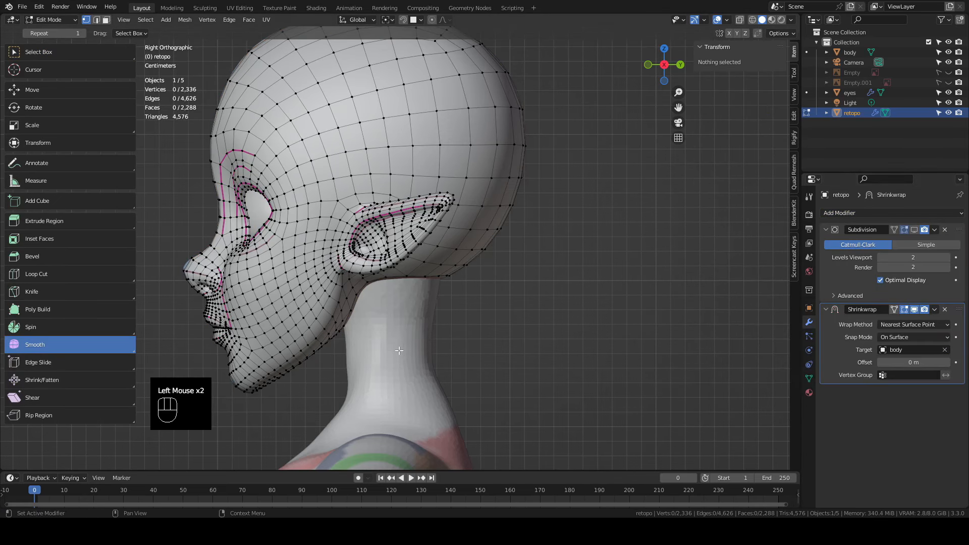
Extrude the head's open neck edge loop down about 0.005 m and scale it to about 0.895
{"action": "middle_click_drag", "start_coordinate": [402, 346], "coordinate": [444, 283], "text": "shift"}
{"action": "scroll", "coordinate": [444, 282], "scroll_direction": "up", "scroll_amount": 2}
{"action": "middle_click_drag", "start_coordinate": [444, 282], "coordinate": [524, 278], "text": "shift"}
{"action": "double_click", "coordinate": [480, 221]}
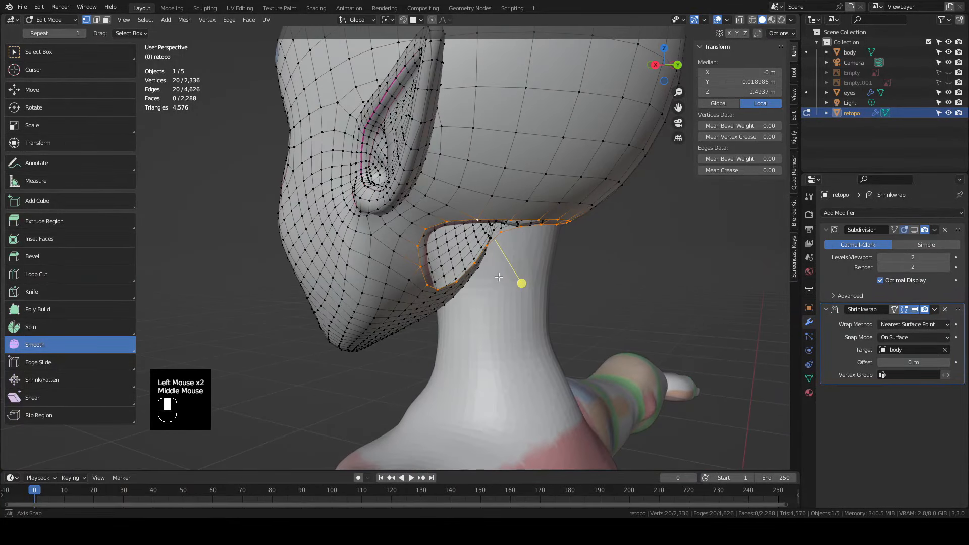
{"action": "left_click", "coordinate": [38, 51]}
{"action": "key", "text": "KP_3"}
{"action": "scroll", "coordinate": [476, 250], "scroll_direction": "up", "scroll_amount": 2}
{"action": "middle_click_drag", "start_coordinate": [475, 251], "coordinate": [475, 251], "text": "shift"}
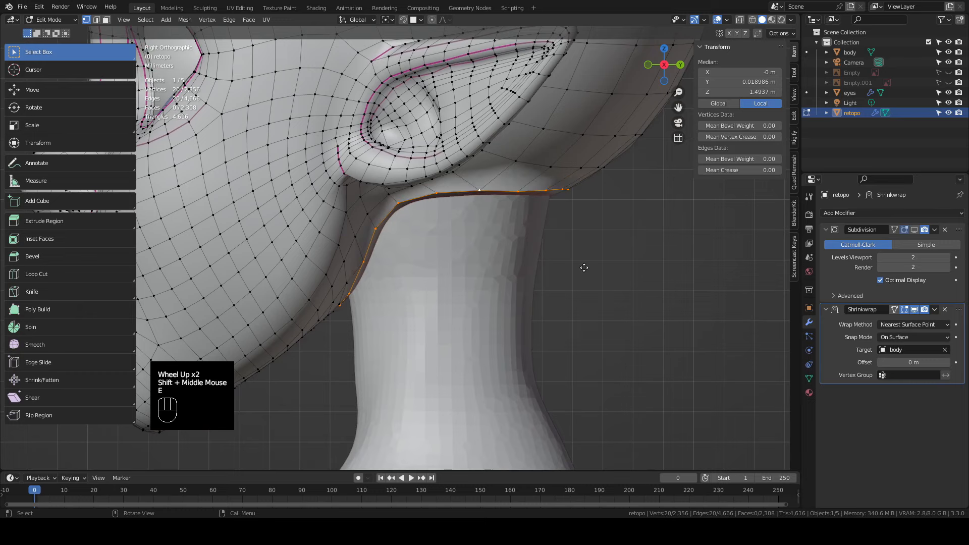
{"action": "key", "text": "e"}
{"action": "left_click", "coordinate": [615, 263]}
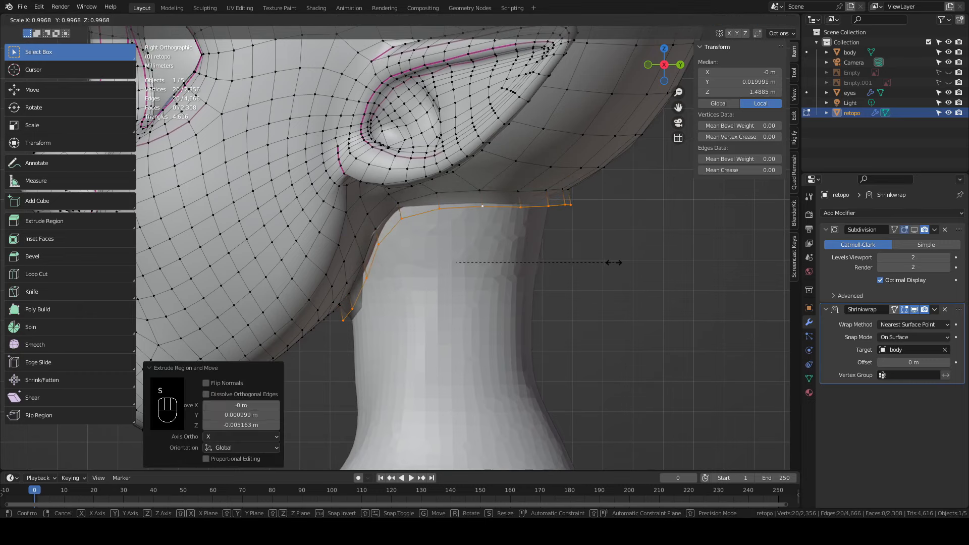
{"action": "key", "text": "s"}
{"action": "left_click", "coordinate": [445, 223]}
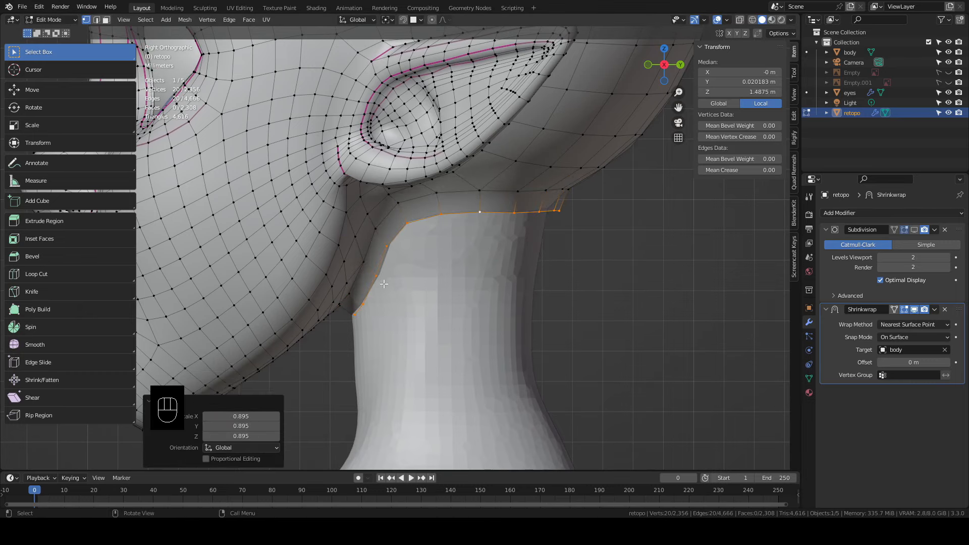
Extrude the neck edge loop straight down along Z by about 0.049 m
{"action": "middle_click_drag", "start_coordinate": [383, 284], "coordinate": [365, 280]}
{"action": "middle_click_drag", "start_coordinate": [323, 313], "coordinate": [490, 286]}
{"action": "mouse_move", "coordinate": [570, 262]}
{"action": "middle_mouse_down"}
{"action": "mouse_move", "coordinate": [521, 255]}
{"action": "mouse_move", "coordinate": [581, 259]}
{"action": "middle_mouse_up"}
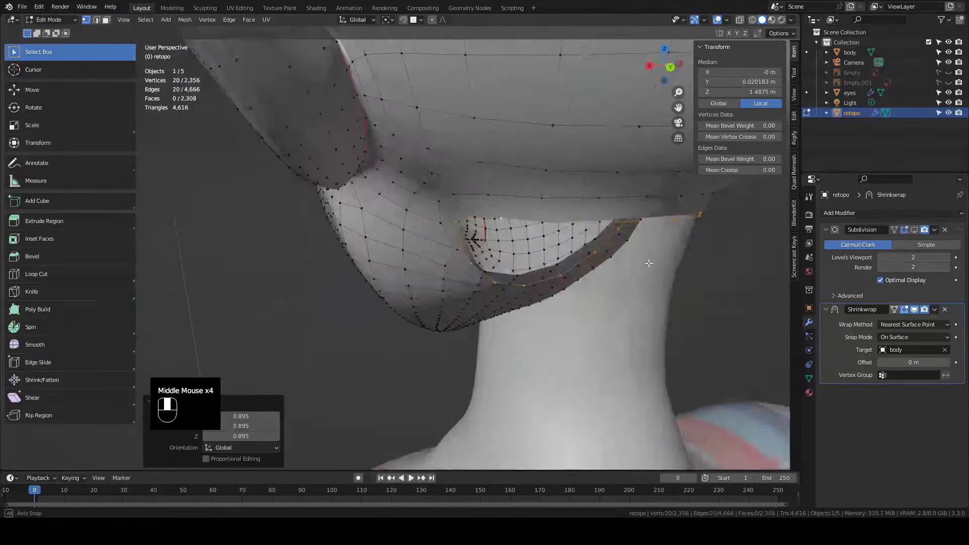
{"action": "key", "text": "KP_3"}
{"action": "middle_click_drag", "start_coordinate": [644, 264], "coordinate": [603, 251], "text": "shift"}
{"action": "scroll", "coordinate": [551, 264], "scroll_direction": "down", "scroll_amount": 1}
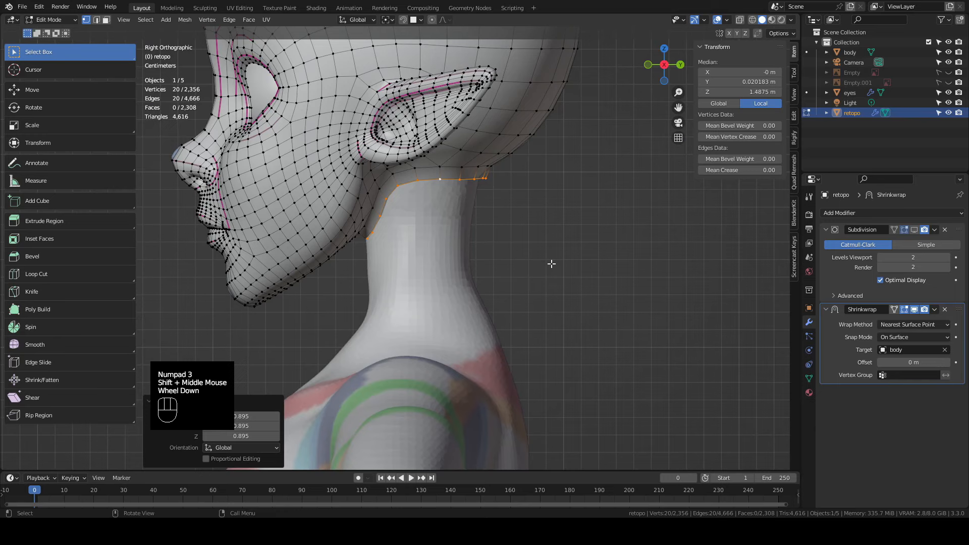
{"action": "key", "text": "e"}
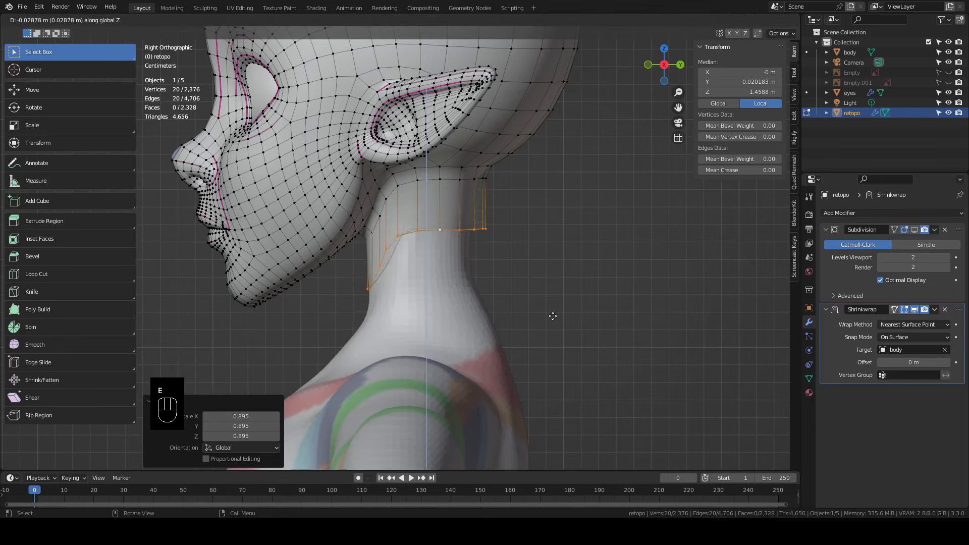
{"action": "left_click", "coordinate": [519, 313]}
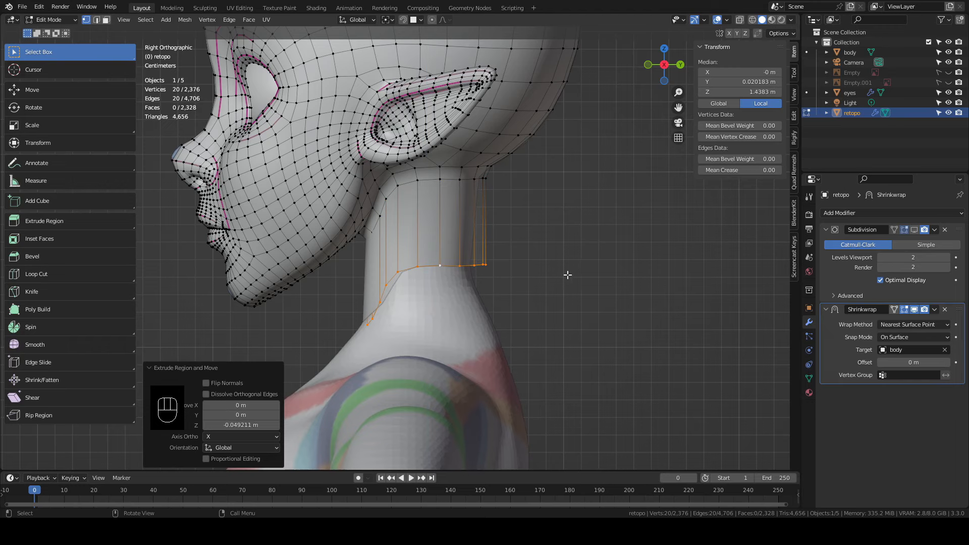
Flatten the lower neck loop by scaling it to 0 along Z
{"action": "key", "text": "s"}
{"action": "type", "text": "z"}
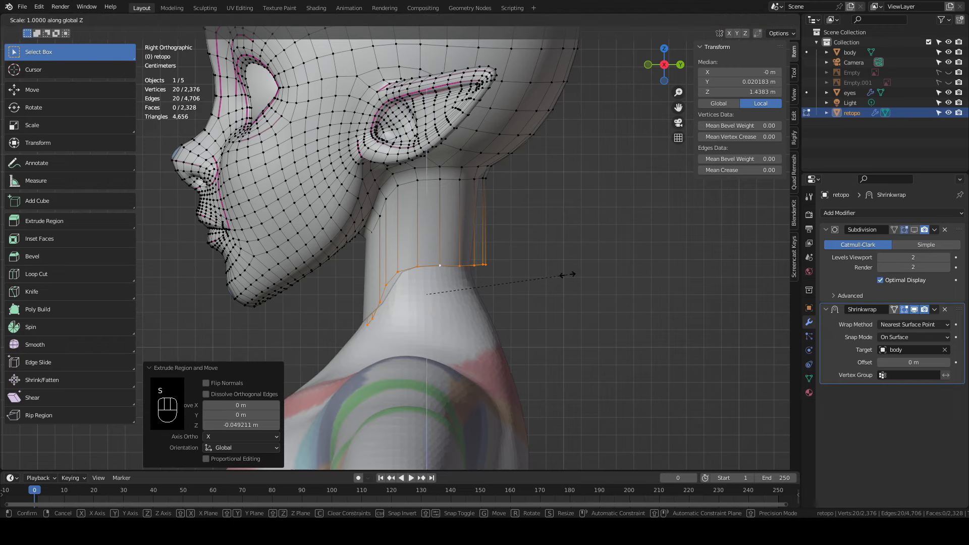
{"action": "type", "text": "0"}
{"action": "left_click", "coordinate": [565, 274]}
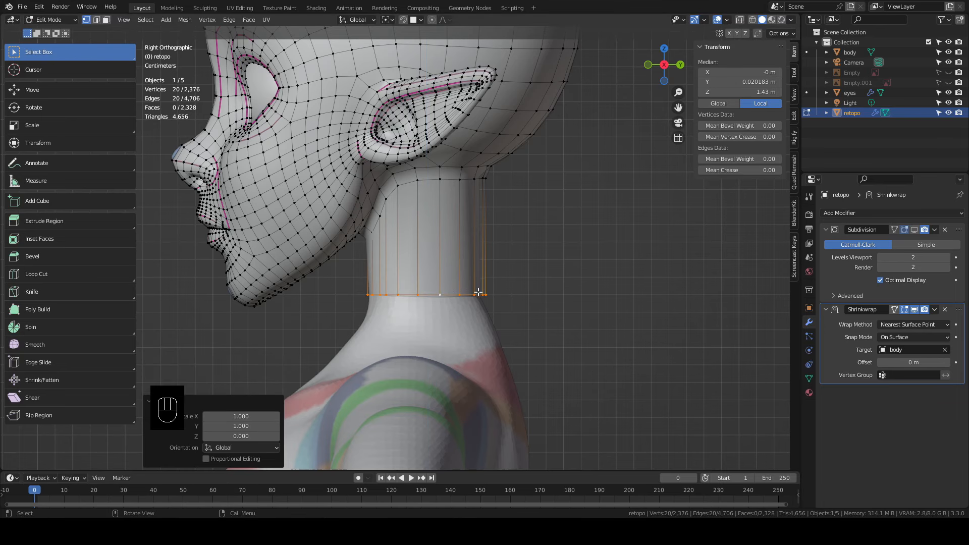
Tilt the flattened loop about 4° to follow the neck's slope and nudge it slightly forward and down
{"action": "scroll", "coordinate": [565, 274], "scroll_direction": "up", "scroll_amount": 2}
{"action": "middle_click_drag", "start_coordinate": [429, 323], "coordinate": [401, 266], "text": "shift"}
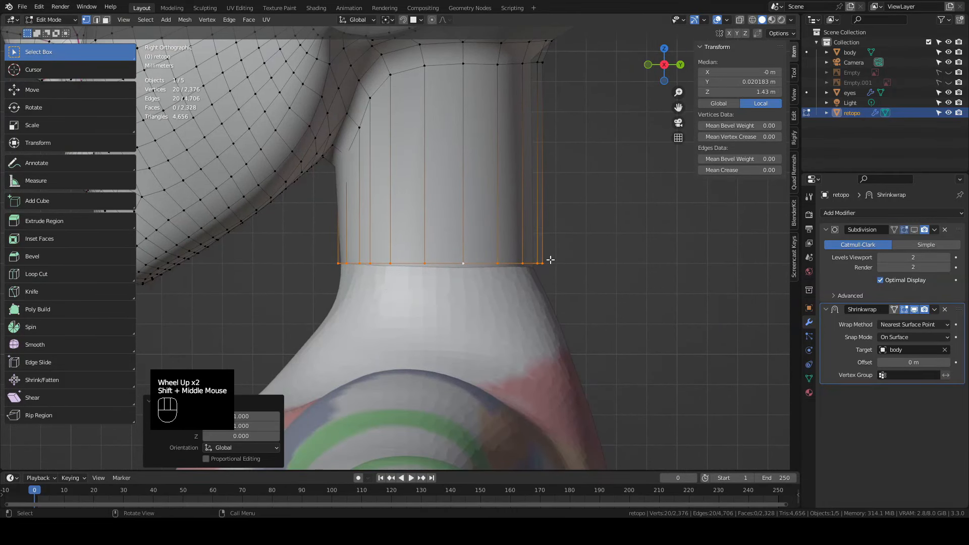
{"action": "key", "text": "r"}
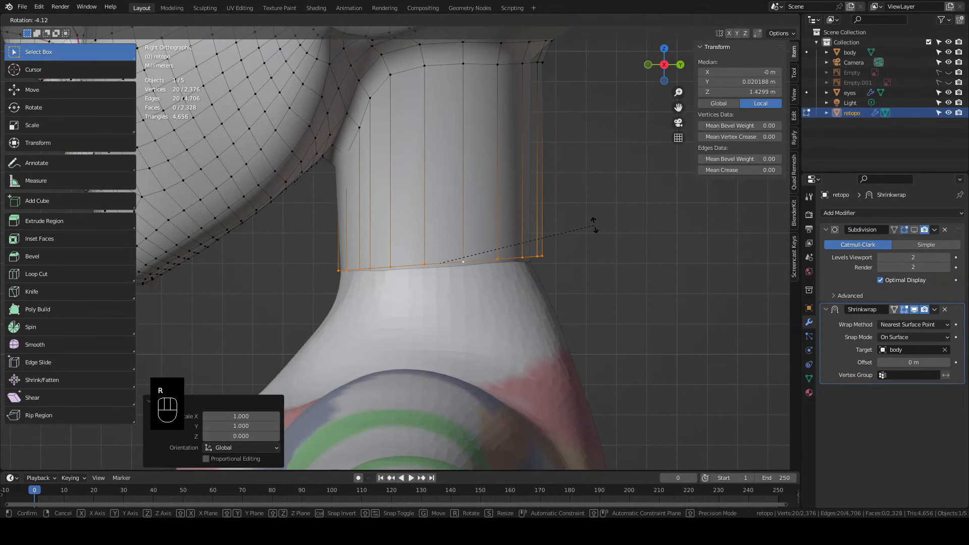
{"action": "key", "text": "g"}
{"action": "left_click", "coordinate": [604, 264]}
Extrude the neck loop down about 0.062 m to the collarbones and widen it along X by about 1.696
{"action": "key", "text": "KP_1"}
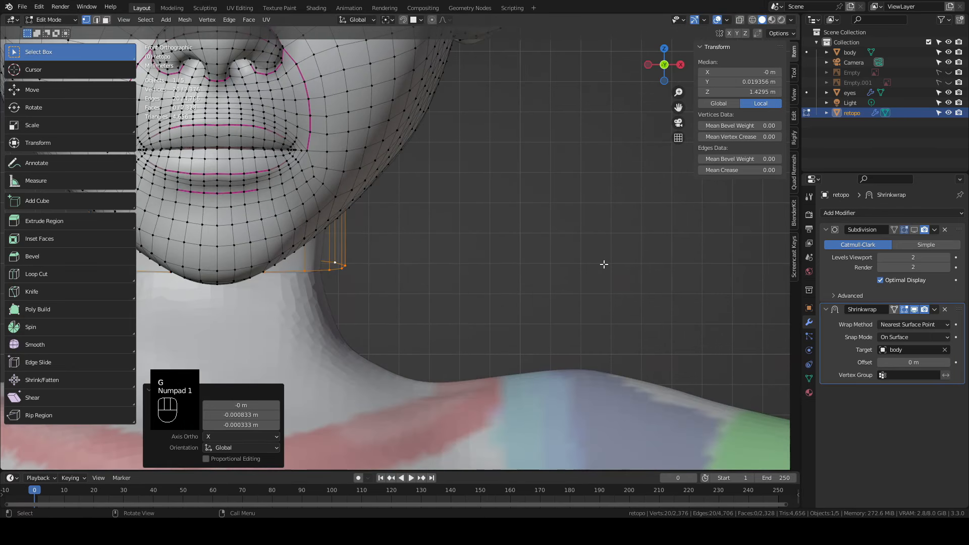
{"action": "scroll", "coordinate": [604, 264], "scroll_direction": "down", "scroll_amount": 2}
{"action": "middle_click_drag", "start_coordinate": [604, 264], "coordinate": [516, 263], "text": "shift"}
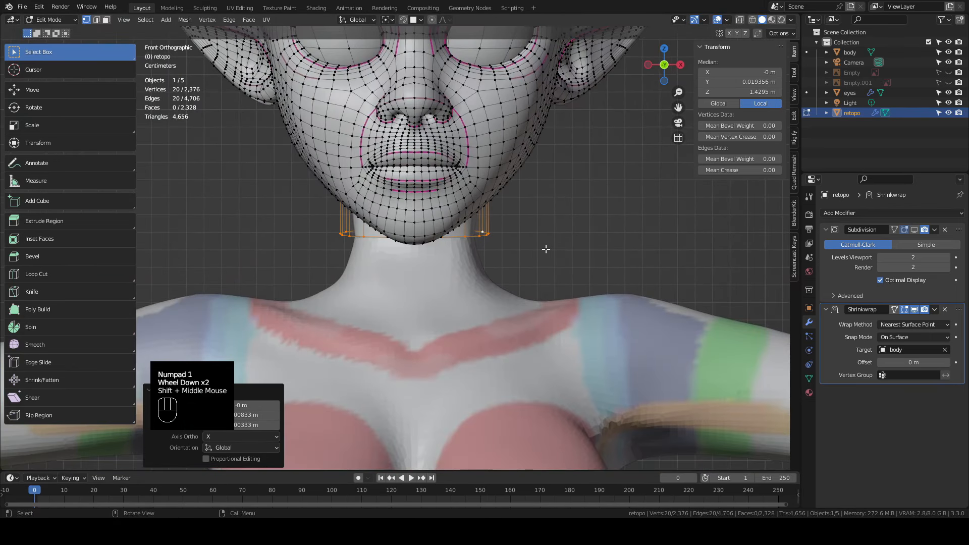
{"action": "key", "text": "e"}
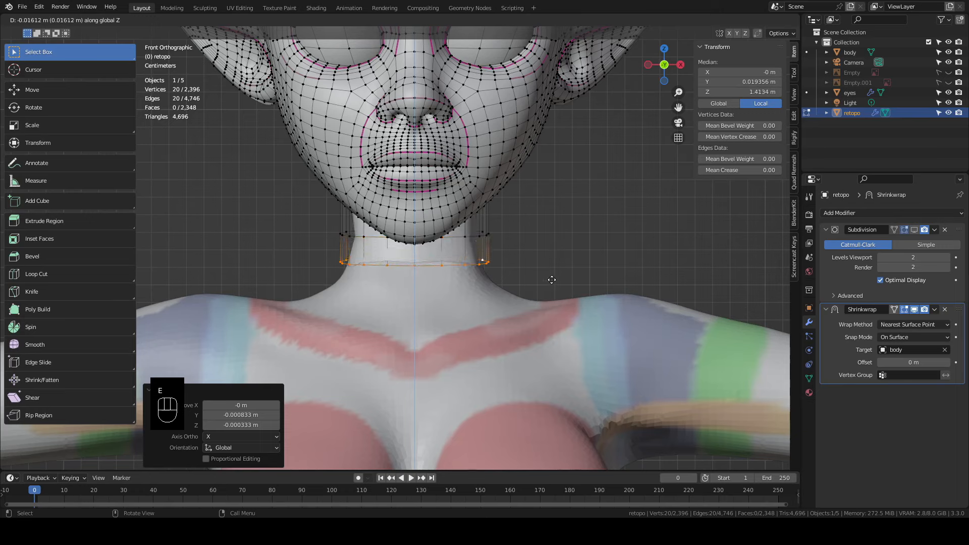
{"action": "left_click", "coordinate": [560, 359]}
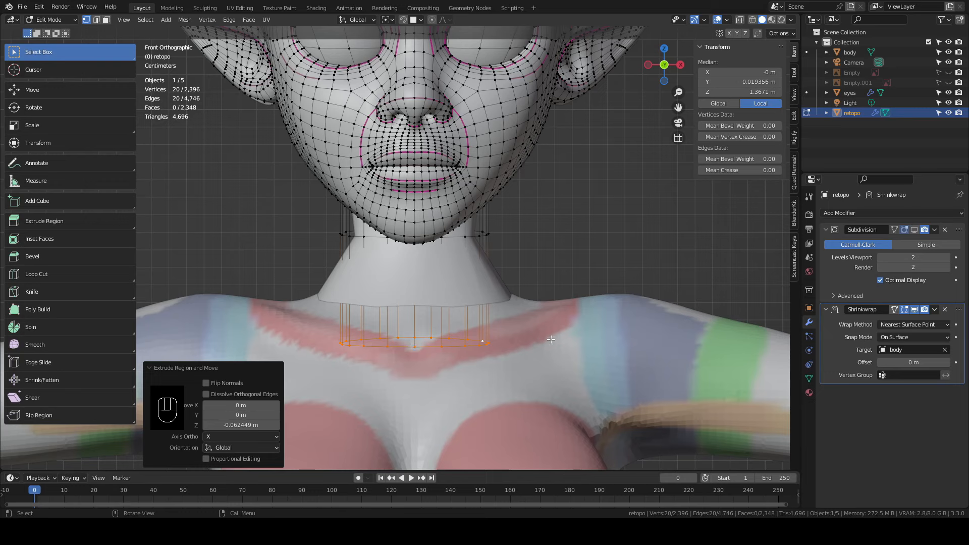
{"action": "key", "text": "s"}
{"action": "key", "text": "x"}
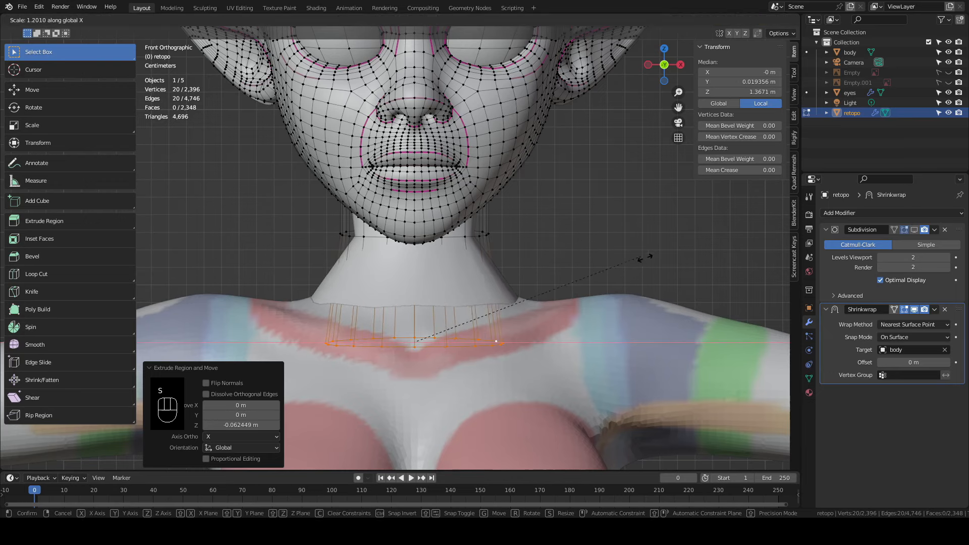
{"action": "left_click", "coordinate": [756, 302]}
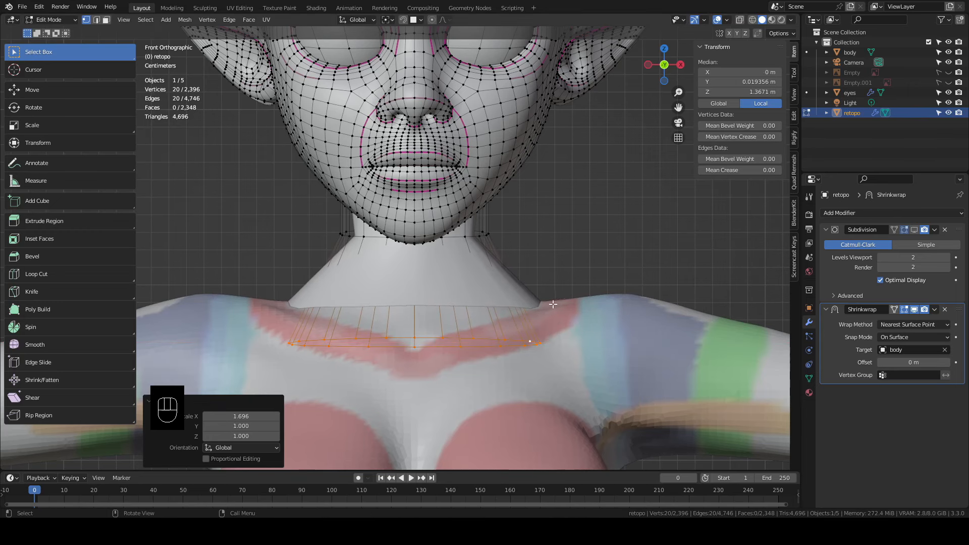
Widen the collar loop along Y, rotate it about -8.85° and move it up about 0.026 m onto the neck base
{"action": "key", "text": "KP_3"}
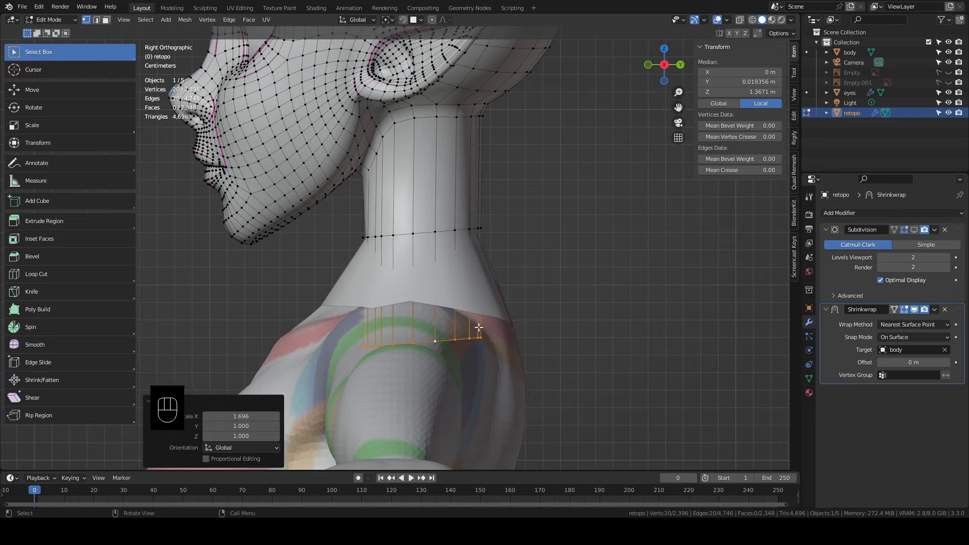
{"action": "key", "text": "s"}
{"action": "key", "text": "y"}
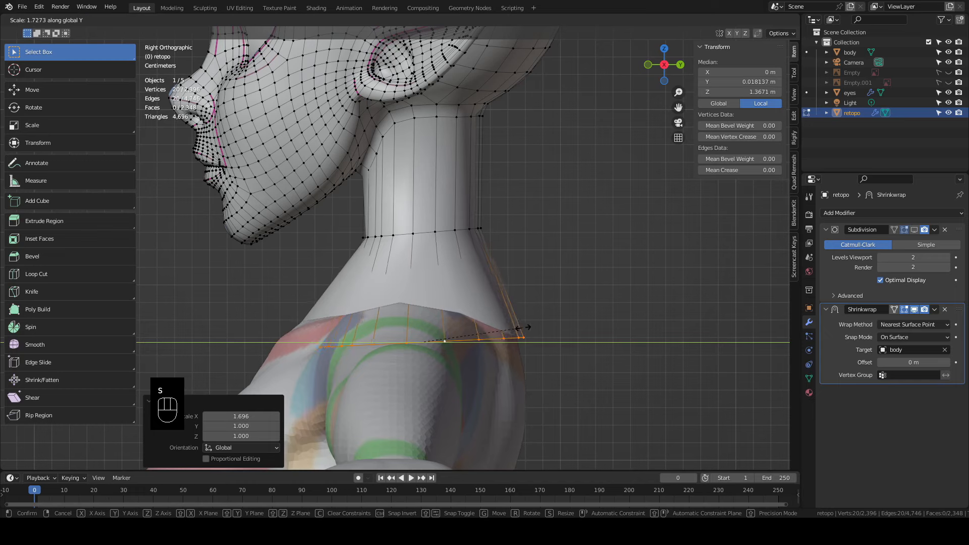
{"action": "left_click", "coordinate": [539, 338]}
{"action": "key", "text": "r"}
{"action": "left_click", "coordinate": [532, 326]}
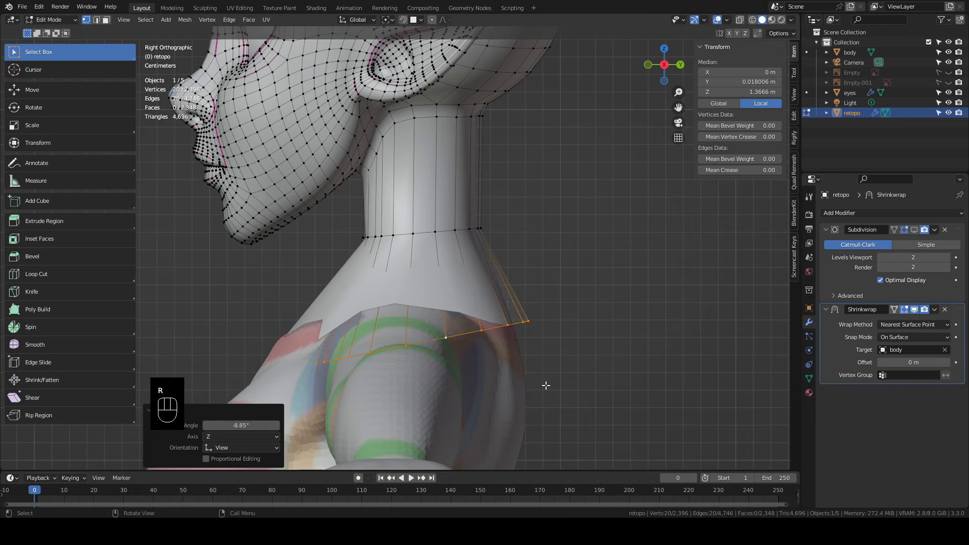
{"action": "key", "text": "g"}
{"action": "left_click", "coordinate": [538, 341]}
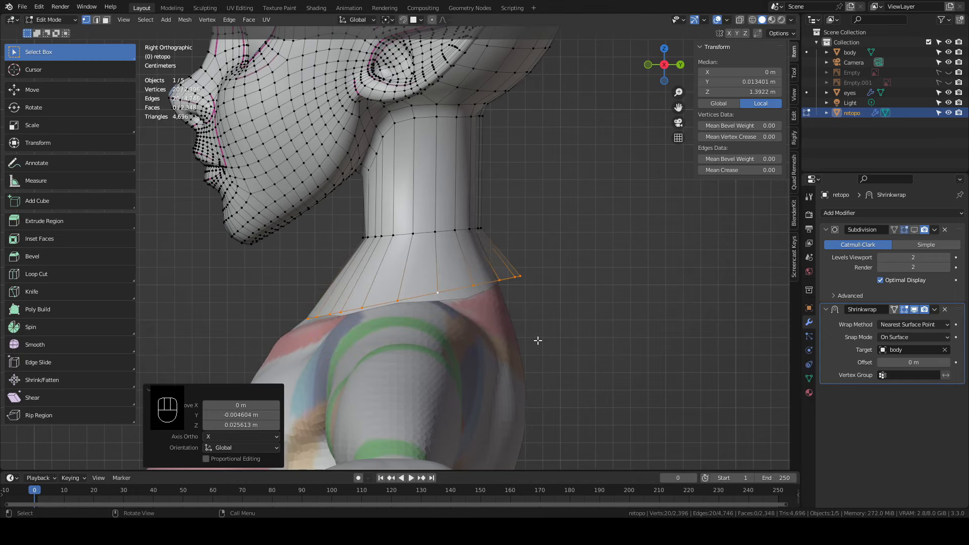
With X-ray enabled, delete the vertices of the retopo mesh's half on the character's right side
{"action": "key", "text": "KP_1"}
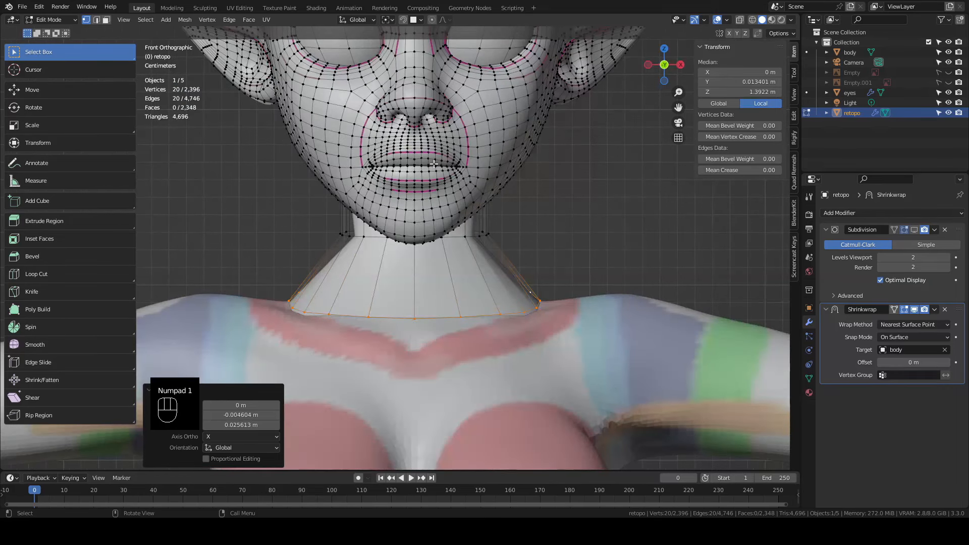
{"action": "scroll", "coordinate": [434, 164], "scroll_direction": "down", "scroll_amount": 2}
{"action": "middle_click_drag", "start_coordinate": [434, 164], "coordinate": [738, 29], "text": "shift"}
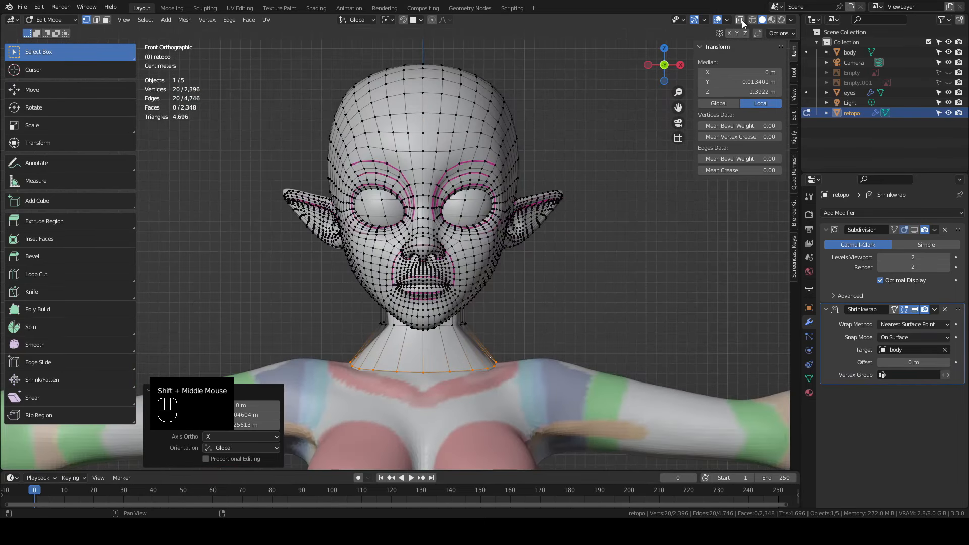
{"action": "left_click", "coordinate": [740, 21]}
{"action": "left_click_drag", "start_coordinate": [249, 58], "coordinate": [422, 404]}
{"action": "scroll", "coordinate": [468, 285], "scroll_direction": "up", "scroll_amount": 2}
{"action": "scroll", "coordinate": [469, 285], "scroll_direction": "down", "scroll_amount": 1}
{"action": "key", "text": "Delete"}
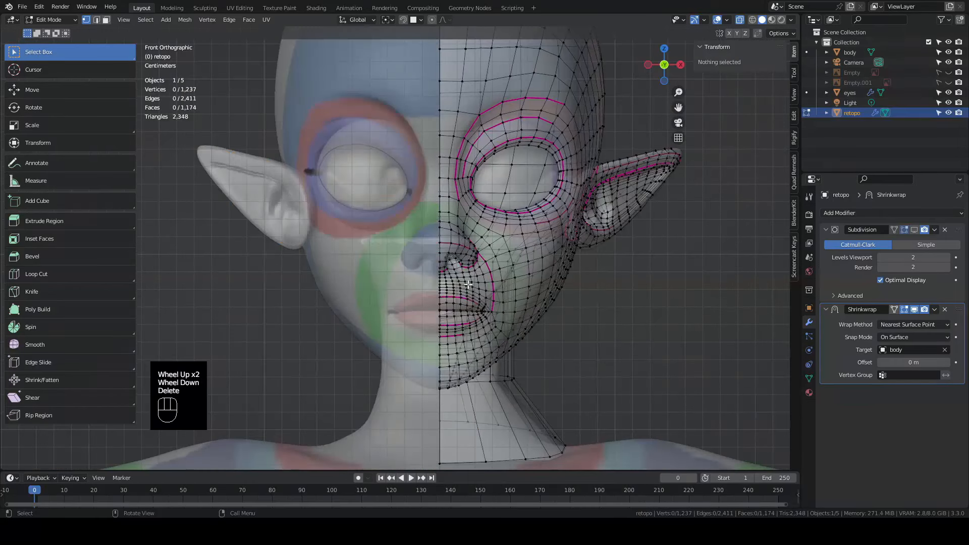
Add a Mirror modifier on the X axis to the retopo mesh and place it first in the modifier stack
{"action": "left_click", "coordinate": [869, 214]}
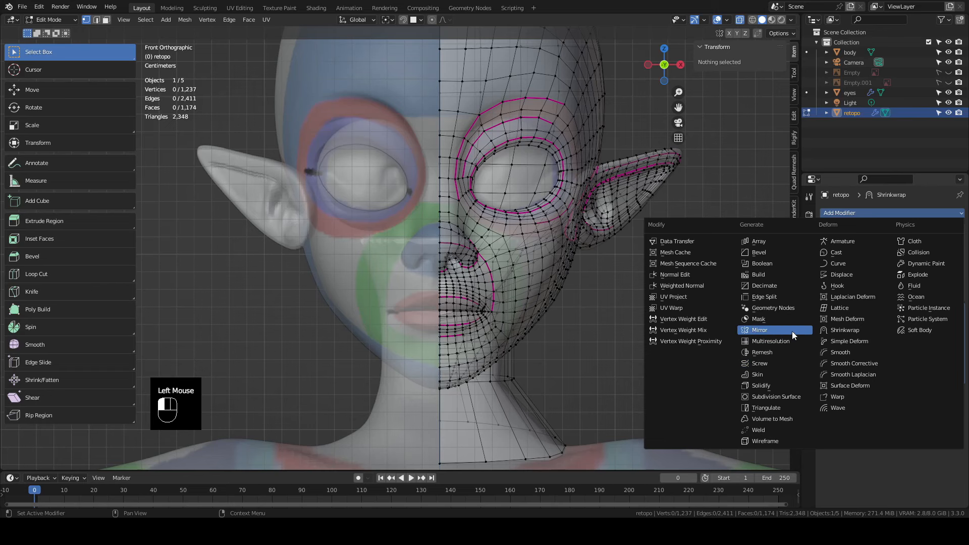
{"action": "left_click", "coordinate": [759, 330]}
{"action": "left_click_drag", "start_coordinate": [960, 394], "coordinate": [949, 228]}
Turn on snapping and pull the collar loop's front centre vertex down about 0.026 m toward the V of the red collarbone guide
{"action": "middle_click_drag", "start_coordinate": [454, 303], "coordinate": [454, 157], "text": "shift"}
{"action": "left_click", "coordinate": [403, 19]}
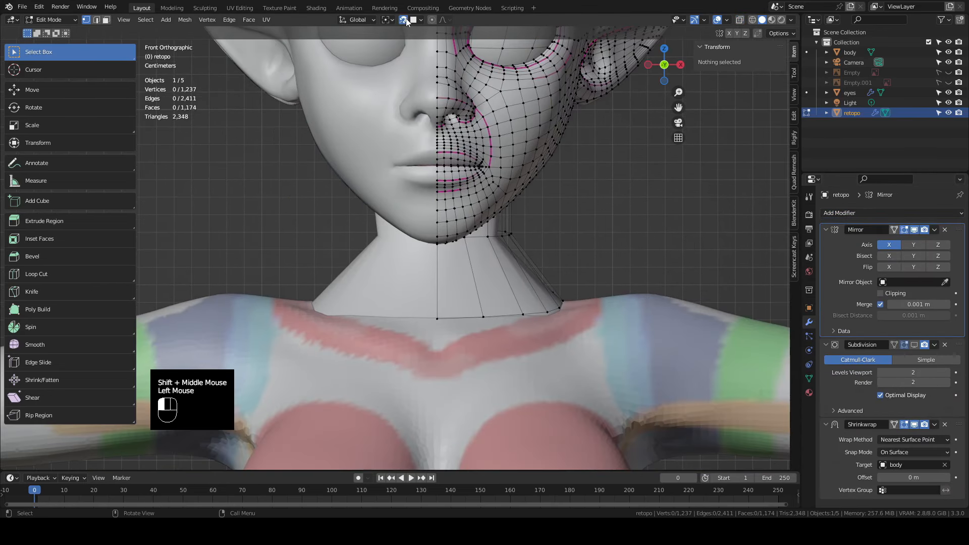
{"action": "middle_click_drag", "start_coordinate": [492, 263], "coordinate": [469, 283]}
{"action": "left_click", "coordinate": [425, 269]}
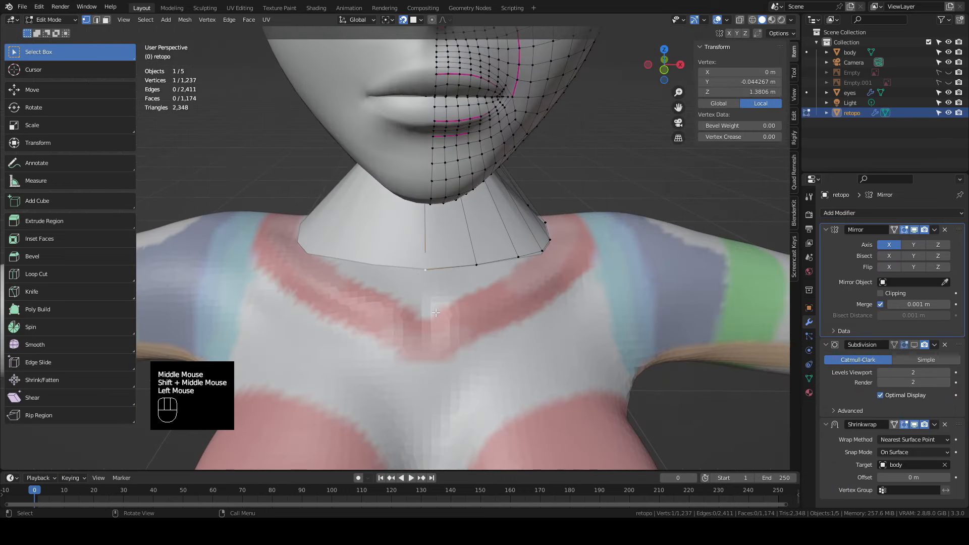
{"action": "key", "text": "g"}
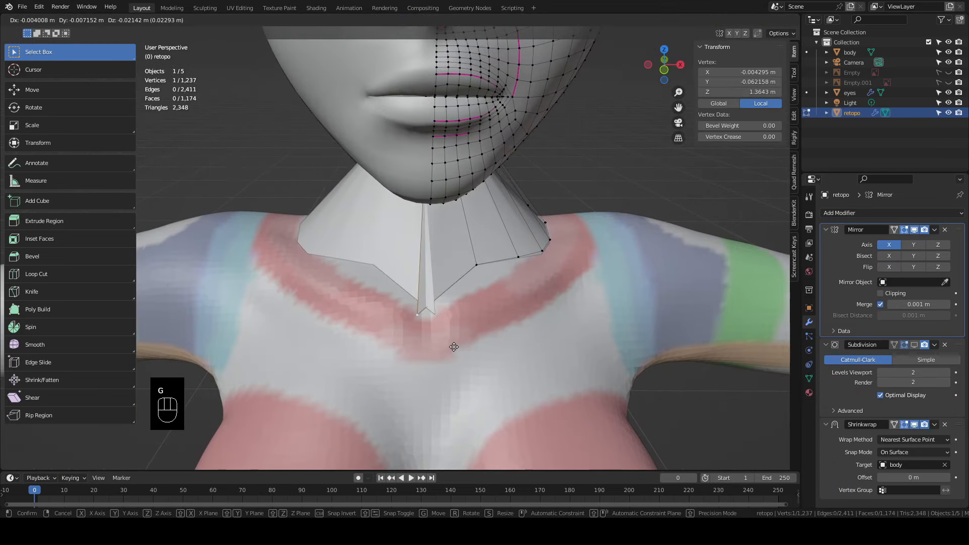
{"action": "left_click", "coordinate": [447, 290]}
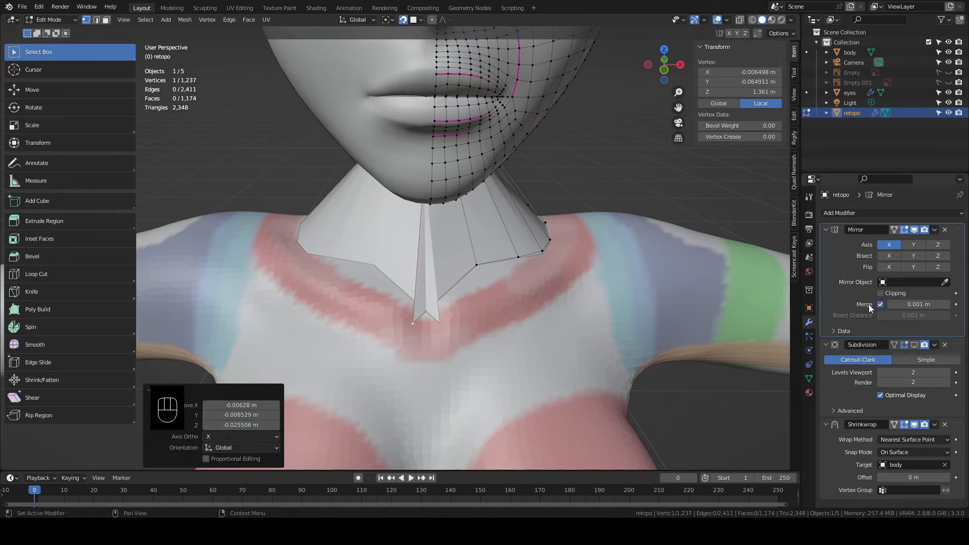
Enable Clipping on the Mirror modifier and bring the front centre vertex back onto the midline at the V of the red guide
{"action": "left_click", "coordinate": [880, 293]}
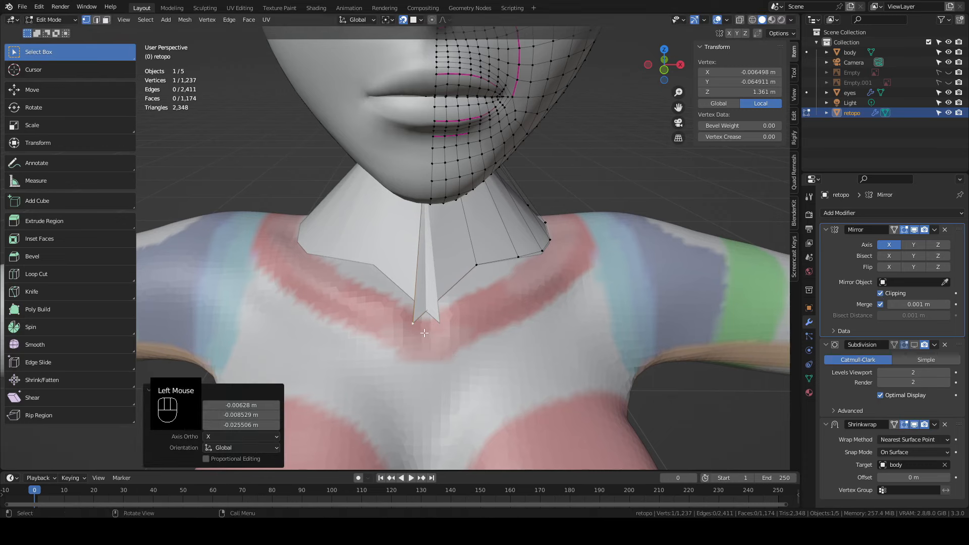
{"action": "key", "text": "g"}
{"action": "left_click", "coordinate": [446, 328]}
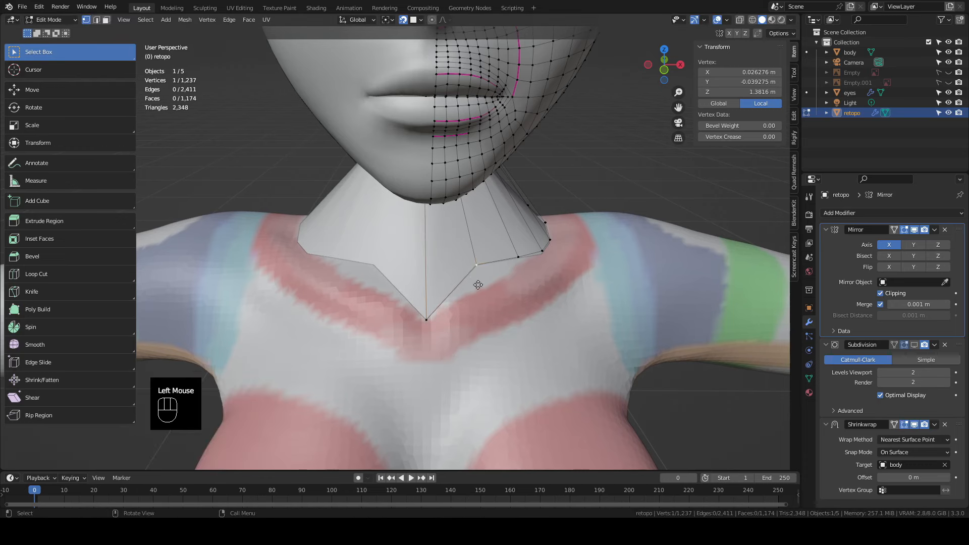
Shift the collar loop's vertices on the side of the neck outward along the inner edge of the red guide
{"action": "middle_click_drag", "start_coordinate": [527, 299], "coordinate": [434, 286], "text": "shift"}
{"action": "scroll", "coordinate": [485, 151], "scroll_direction": "down", "scroll_amount": 2}
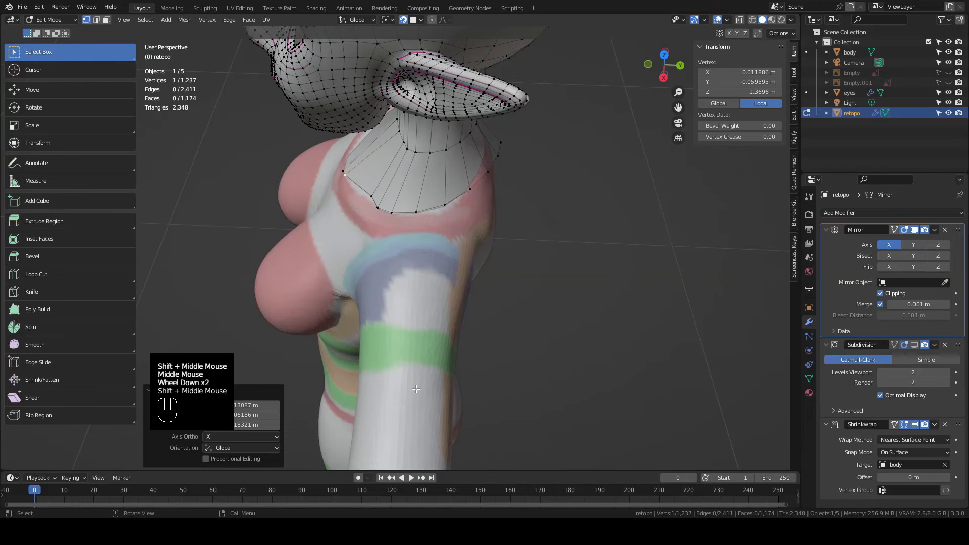
{"action": "left_click", "coordinate": [418, 216]}
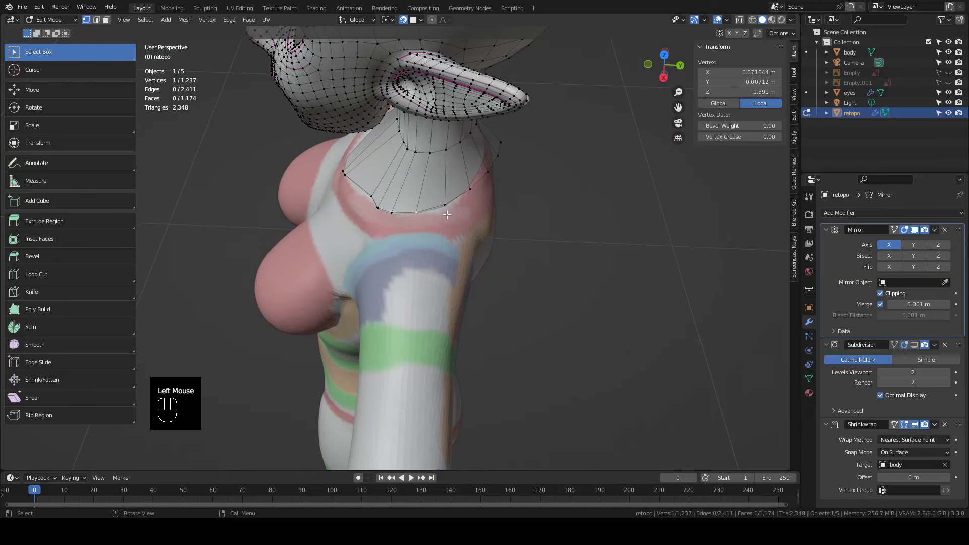
{"action": "key", "text": "g"}
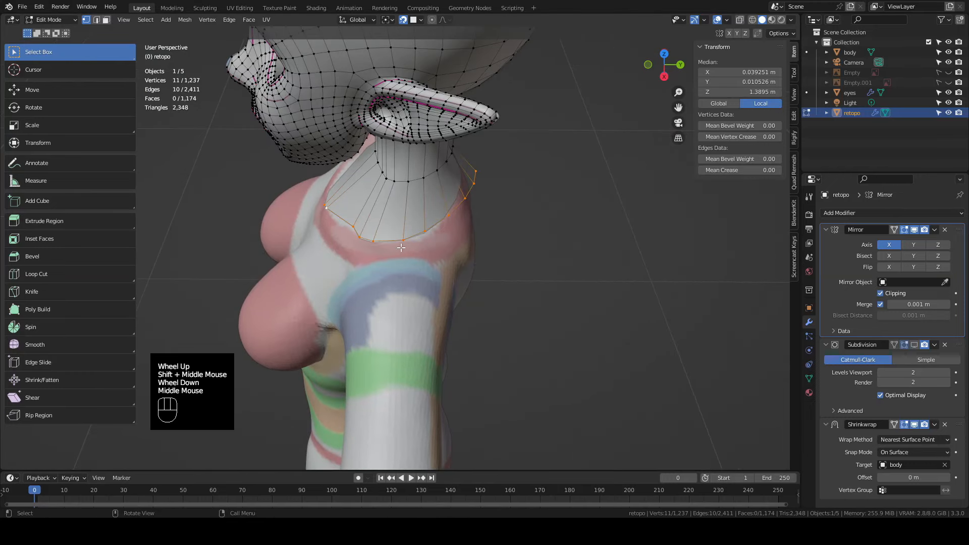
{"action": "left_click", "coordinate": [410, 240]}
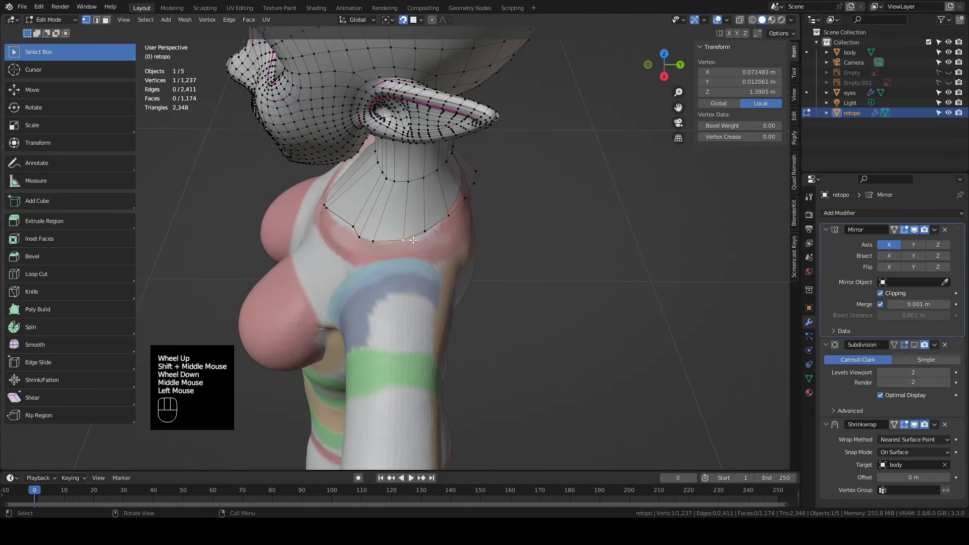
{"action": "key", "text": "g"}
{"action": "left_click", "coordinate": [427, 243]}
Nudge the collar vertices in front of and behind the shoulder by about 0.001 m and 0.003 m to smooth the loop
{"action": "mouse_move", "coordinate": [388, 252]}
{"action": "middle_mouse_down"}
{"action": "mouse_move", "coordinate": [422, 249]}
{"action": "mouse_move", "coordinate": [405, 245]}
{"action": "middle_mouse_up"}
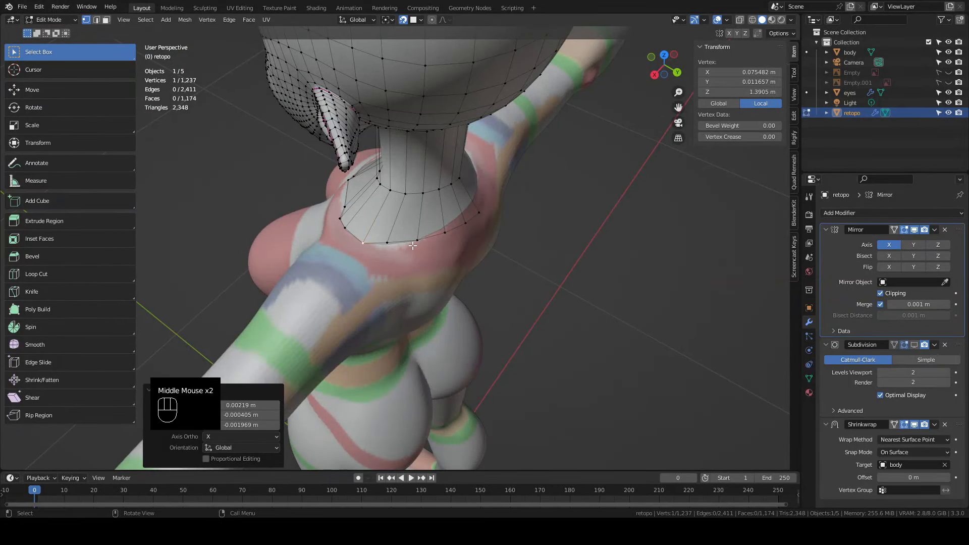
{"action": "middle_click_drag", "start_coordinate": [332, 231], "coordinate": [419, 227]}
{"action": "left_click", "coordinate": [411, 222]}
{"action": "key", "text": "g"}
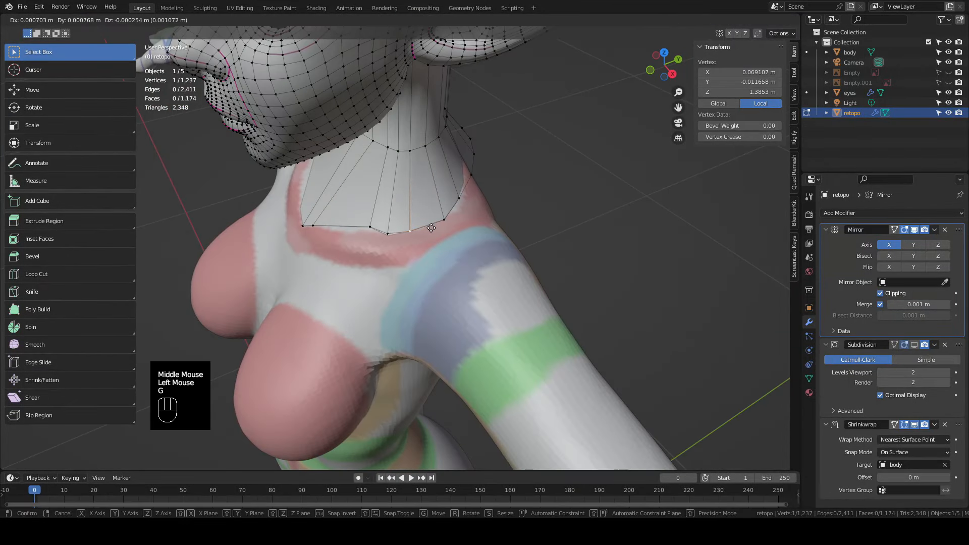
{"action": "left_click", "coordinate": [431, 228]}
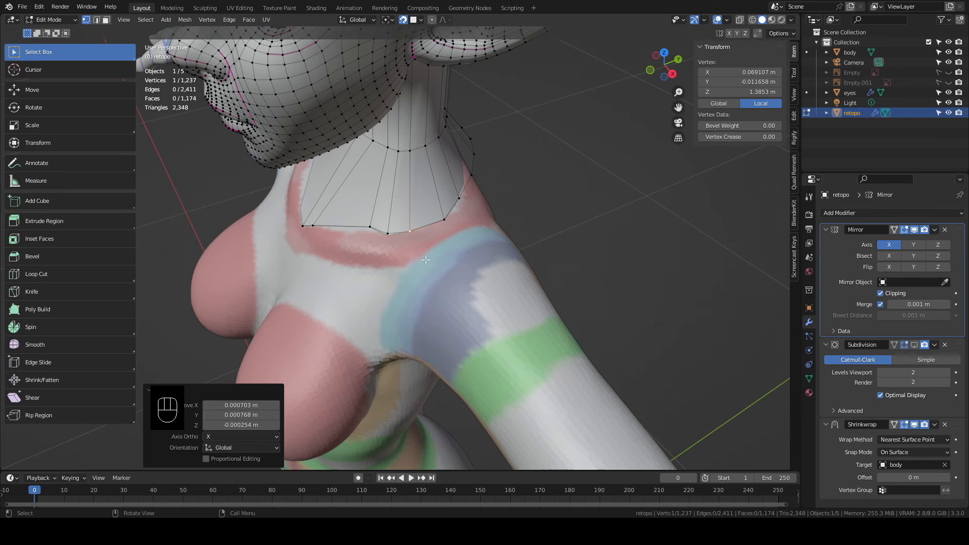
{"action": "middle_click_drag", "start_coordinate": [426, 259], "coordinate": [399, 235]}
{"action": "left_click", "coordinate": [395, 236]}
{"action": "key", "text": "g"}
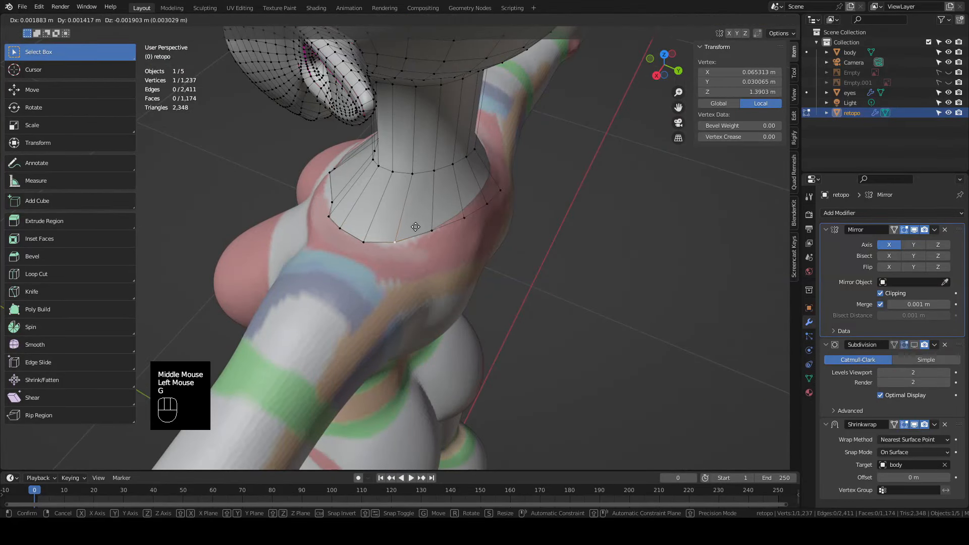
{"action": "left_click", "coordinate": [416, 227]}
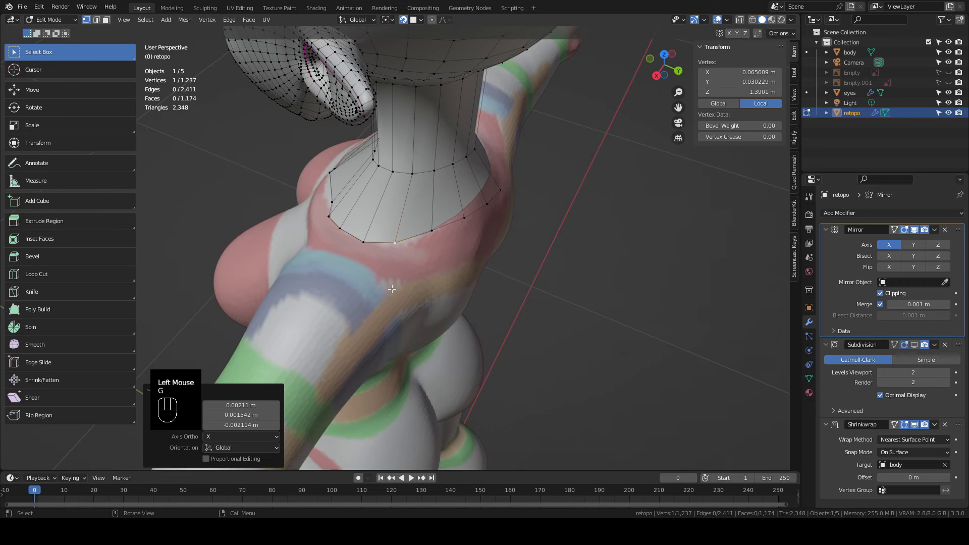
Reposition the collar loop's back vertices, including the centre one, to form a smooth curve across the upper back
{"action": "left_click", "coordinate": [412, 248]}
{"action": "middle_click_drag", "start_coordinate": [392, 289], "coordinate": [444, 260]}
{"action": "key", "text": "g"}
{"action": "left_click", "coordinate": [457, 275]}
{"action": "left_click", "coordinate": [448, 241]}
{"action": "key", "text": "g"}
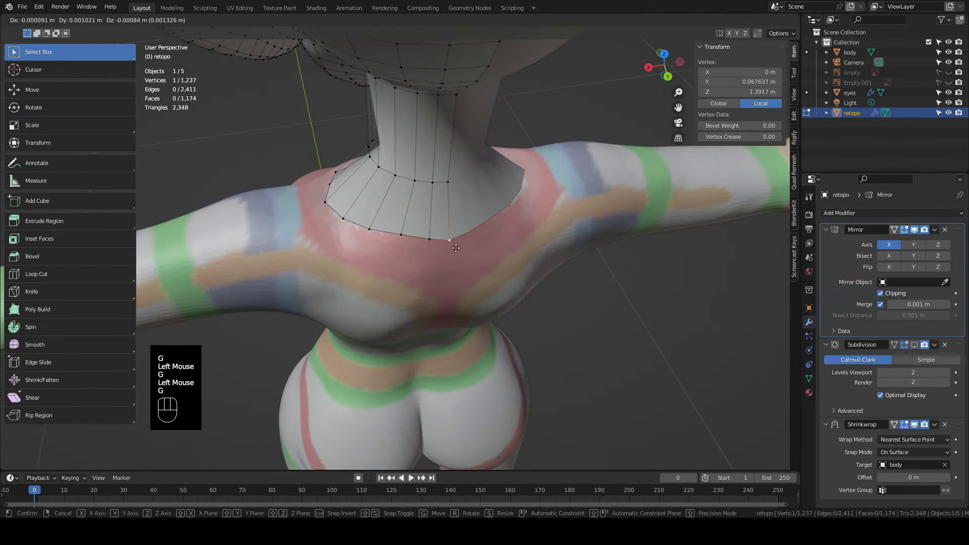
{"action": "left_click", "coordinate": [456, 249]}
Space the collar loop's front vertices evenly between the V and the shoulder along the red collarbone guide
{"action": "middle_click_drag", "start_coordinate": [423, 248], "coordinate": [411, 254]}
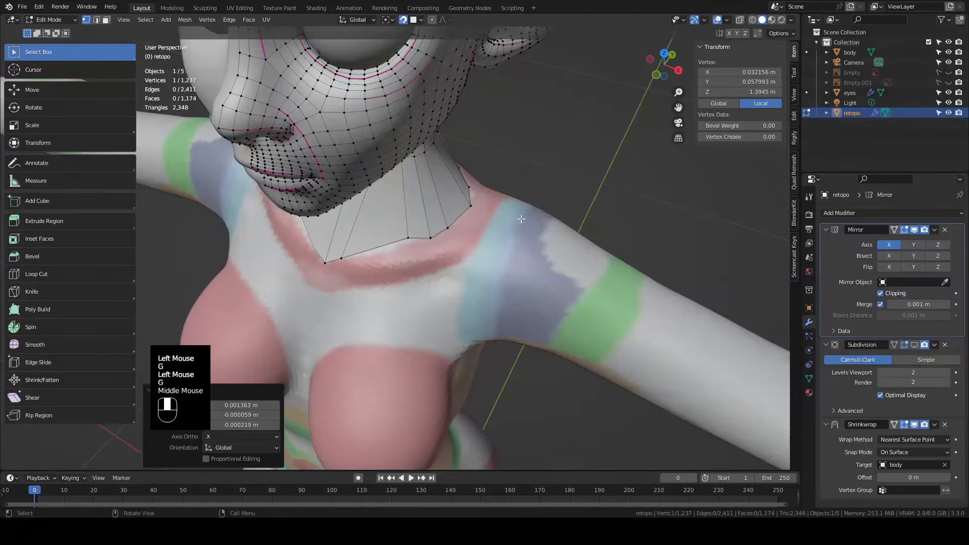
{"action": "left_click", "coordinate": [411, 254]}
{"action": "key", "text": "g"}
{"action": "left_click", "coordinate": [396, 257]}
{"action": "key", "text": "g"}
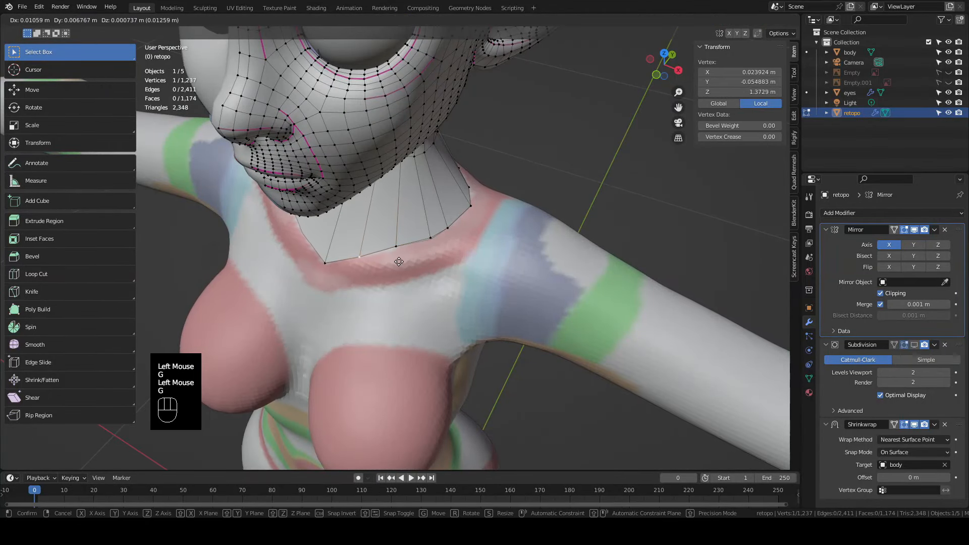
{"action": "left_click", "coordinate": [397, 262]}
{"action": "middle_click_drag", "start_coordinate": [396, 262], "coordinate": [394, 263]}
{"action": "left_click", "coordinate": [452, 211]}
{"action": "key", "text": "g"}
{"action": "left_click", "coordinate": [428, 235]}
Inspect the neck topology from the side and front, and view the painted guides on the torso
{"action": "middle_click_drag", "start_coordinate": [452, 215], "coordinate": [404, 214]}
{"action": "middle_click_drag", "start_coordinate": [403, 215], "coordinate": [421, 218], "text": "shift"}
{"action": "scroll", "coordinate": [421, 218], "scroll_direction": "up", "scroll_amount": 2}
{"action": "scroll", "coordinate": [422, 218], "scroll_direction": "down", "scroll_amount": 1}
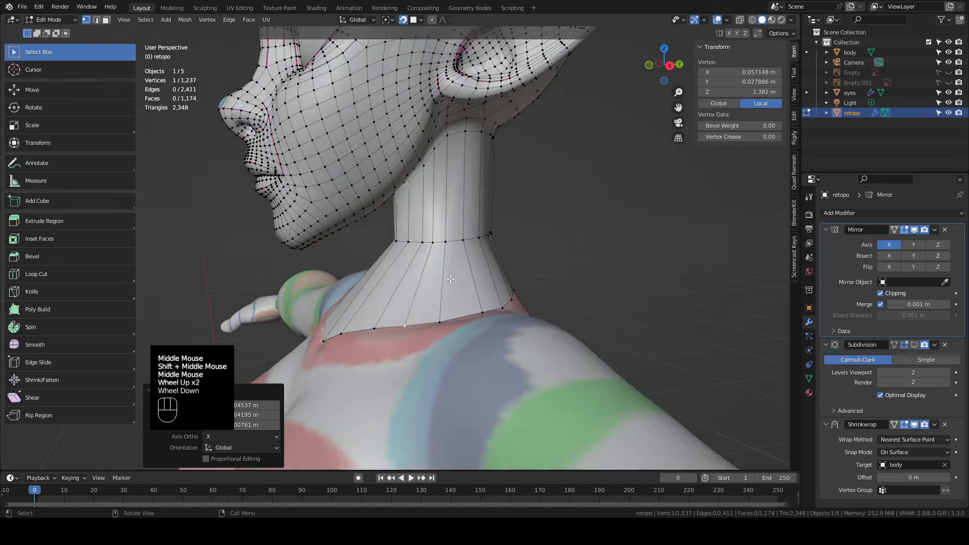
{"action": "scroll", "coordinate": [401, 274], "scroll_direction": "down", "scroll_amount": 2}
{"action": "middle_click_drag", "start_coordinate": [401, 274], "coordinate": [439, 285]}
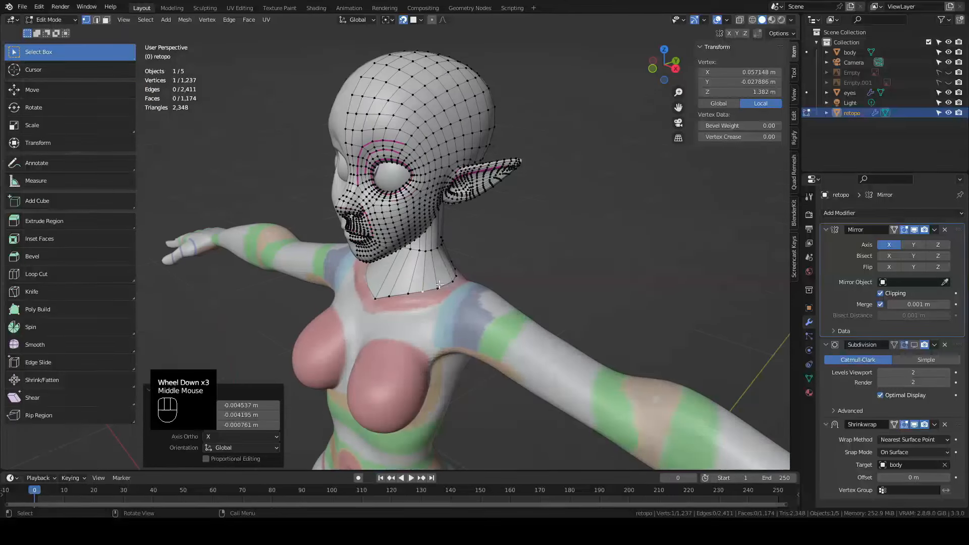
{"action": "scroll", "coordinate": [448, 342], "scroll_direction": "up", "scroll_amount": 1}
{"action": "middle_click_drag", "start_coordinate": [449, 342], "coordinate": [398, 217], "text": "shift"}
{"action": "middle_click_drag", "start_coordinate": [399, 217], "coordinate": [388, 201], "text": "shift"}
{"action": "scroll", "coordinate": [460, 237], "scroll_direction": "down", "scroll_amount": 1}
{"action": "middle_click_drag", "start_coordinate": [460, 236], "coordinate": [434, 275], "text": "shift"}
Duplicate one cheek face onto the front of the character's left breast and rotate the copy 13.4° in the view
{"action": "left_click", "coordinate": [106, 20]}
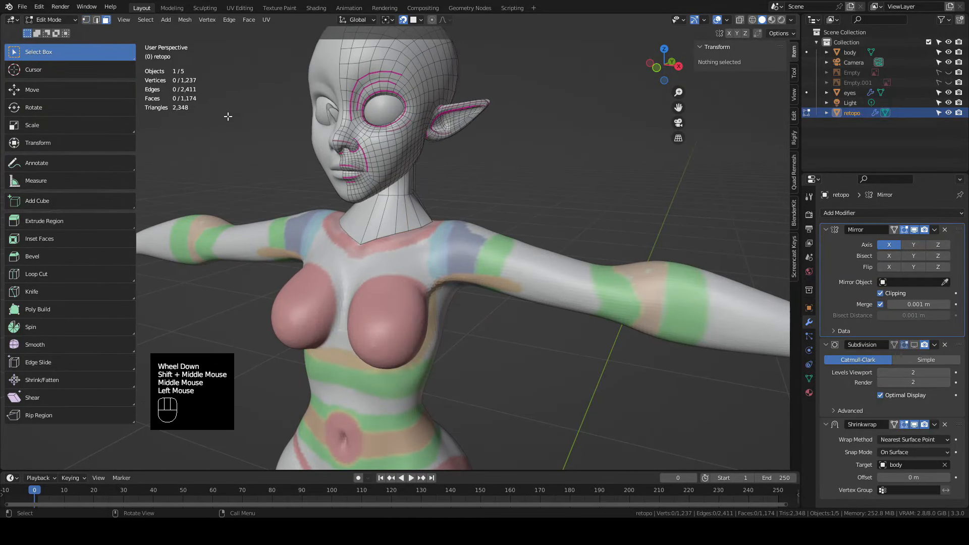
{"action": "left_click", "coordinate": [383, 147]}
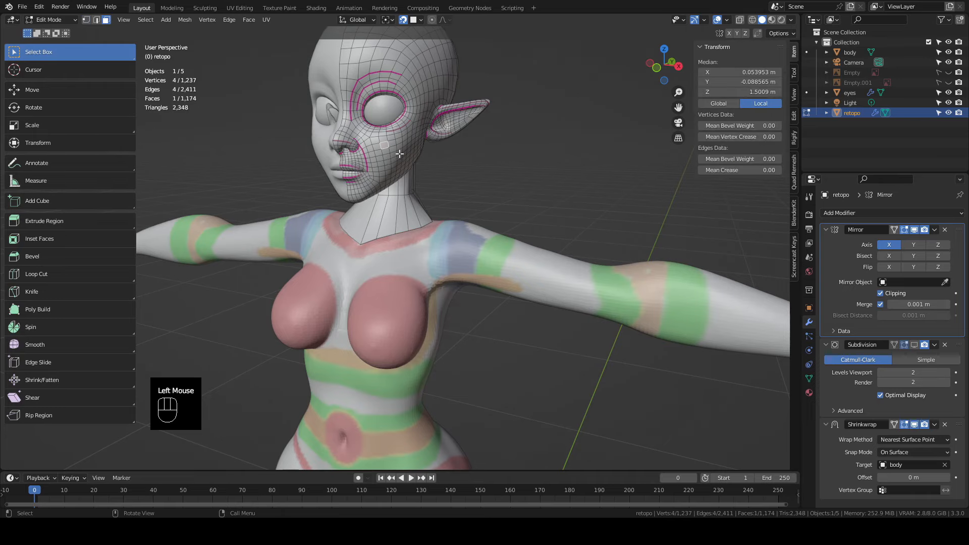
{"action": "key", "text": "shift+d"}
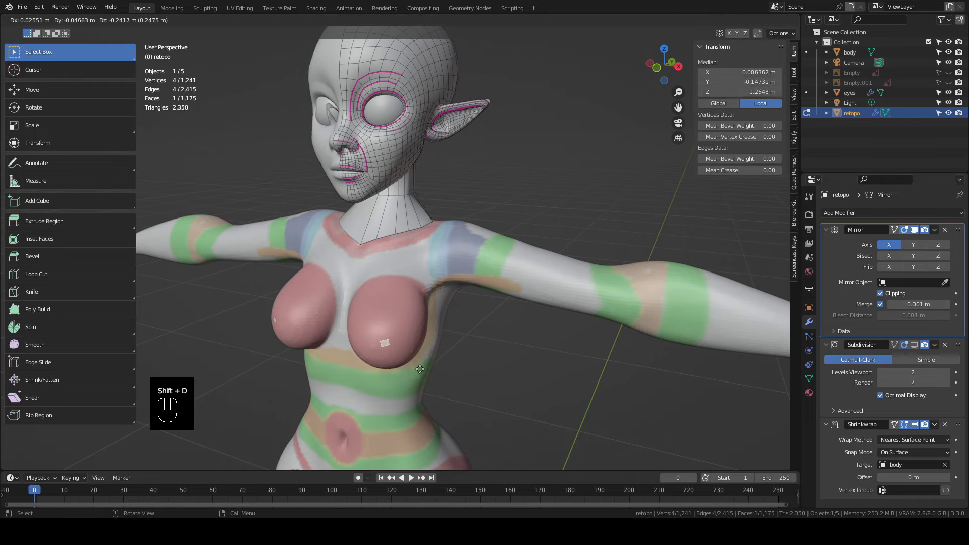
{"action": "left_click", "coordinate": [422, 343]}
{"action": "mouse_move", "coordinate": [422, 343]}
{"action": "middle_mouse_down"}
{"action": "mouse_move", "coordinate": [433, 377]}
{"action": "mouse_move", "coordinate": [430, 334]}
{"action": "middle_mouse_up"}
{"action": "scroll", "coordinate": [431, 359], "scroll_direction": "up", "scroll_amount": 3}
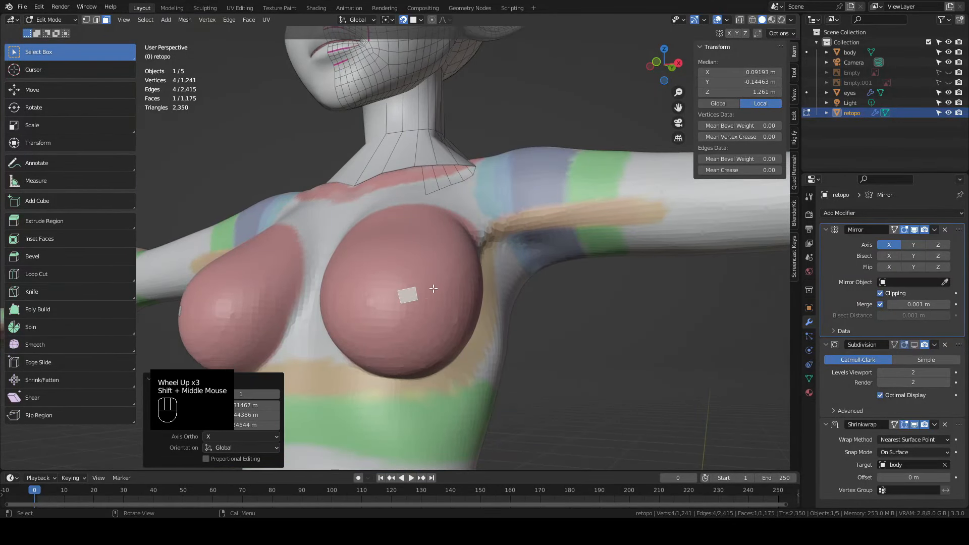
{"action": "key", "text": "r"}
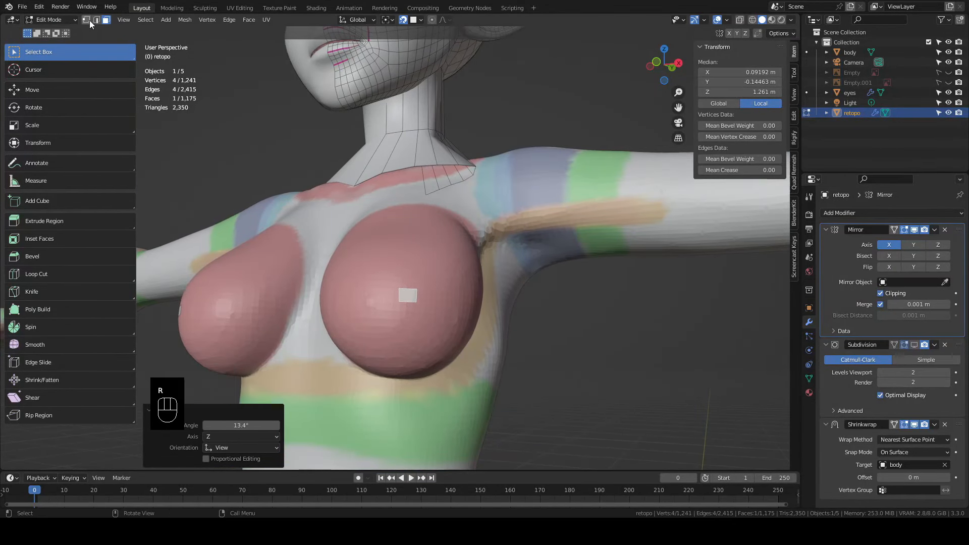
Subdivide the duplicated face with one cut, enlarge it and centre the patch on the front of the breast
{"action": "left_click", "coordinate": [105, 34]}
{"action": "scroll", "coordinate": [416, 305], "scroll_direction": "up", "scroll_amount": 1}
{"action": "right_click", "coordinate": [412, 310]}
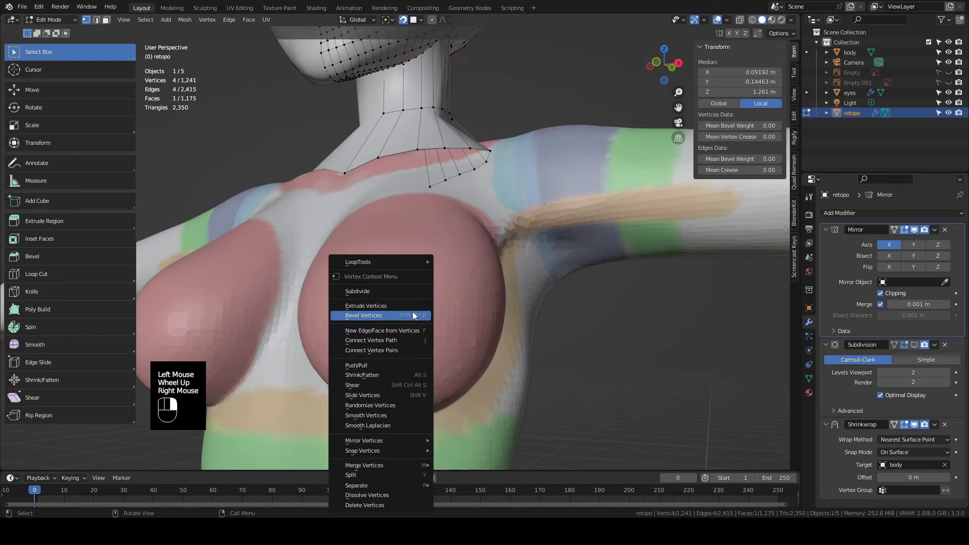
{"action": "left_click", "coordinate": [397, 291]}
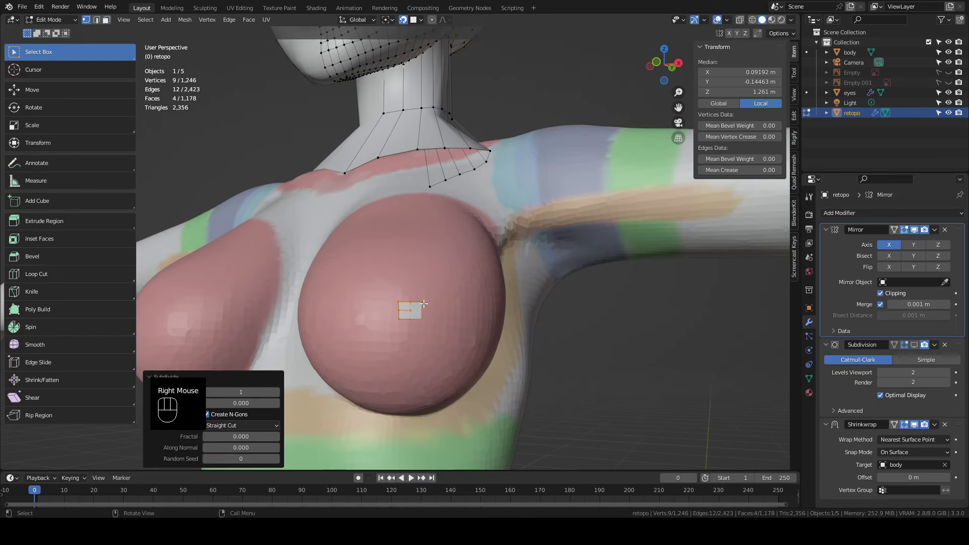
{"action": "key", "text": "s"}
{"action": "key", "text": "g"}
{"action": "key", "text": "g"}
{"action": "left_click", "coordinate": [415, 303]}
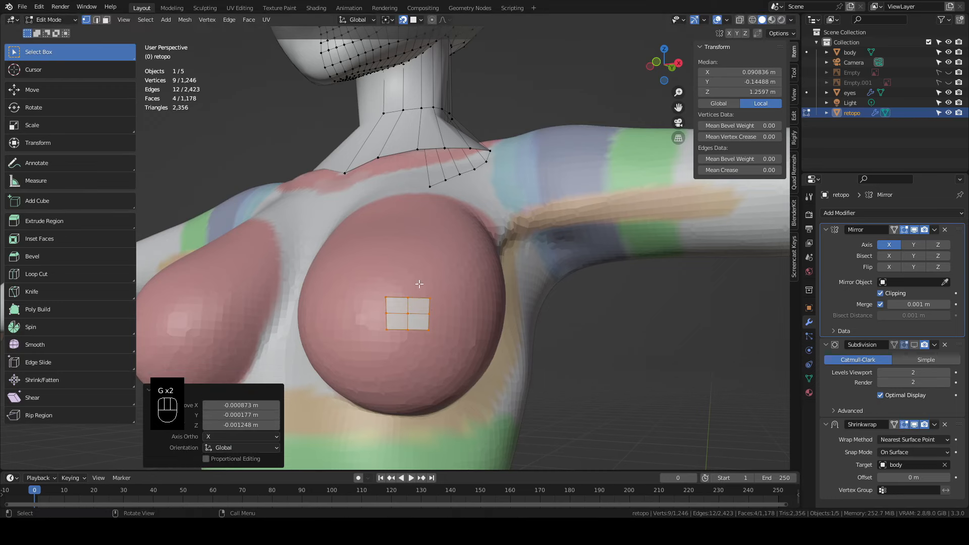
Bevel the patch's middle vertical edges with two segments and a width of about 0.004 m
{"action": "left_click_drag", "start_coordinate": [419, 283], "coordinate": [398, 352]}
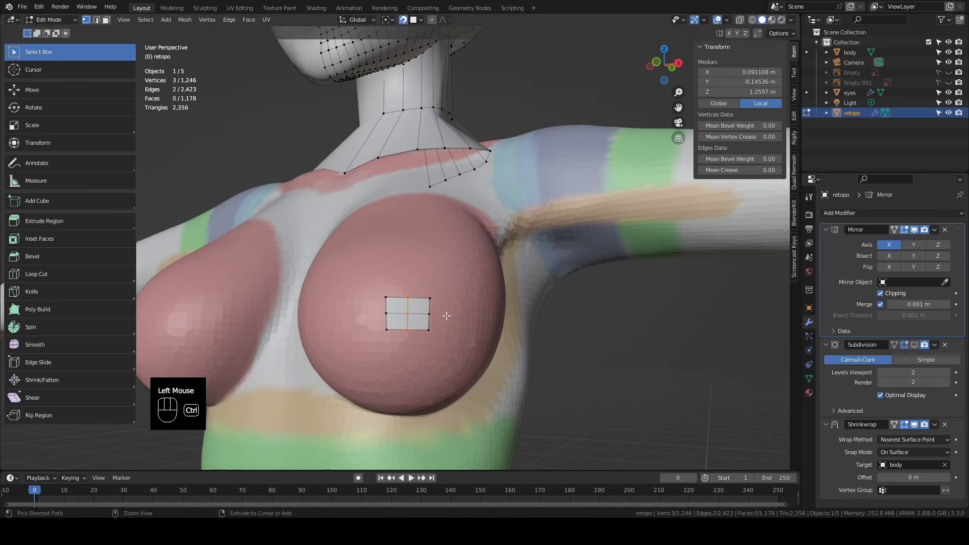
{"action": "key", "text": "ctrl+b"}
{"action": "scroll", "coordinate": [457, 317], "scroll_direction": "up", "scroll_amount": 1}
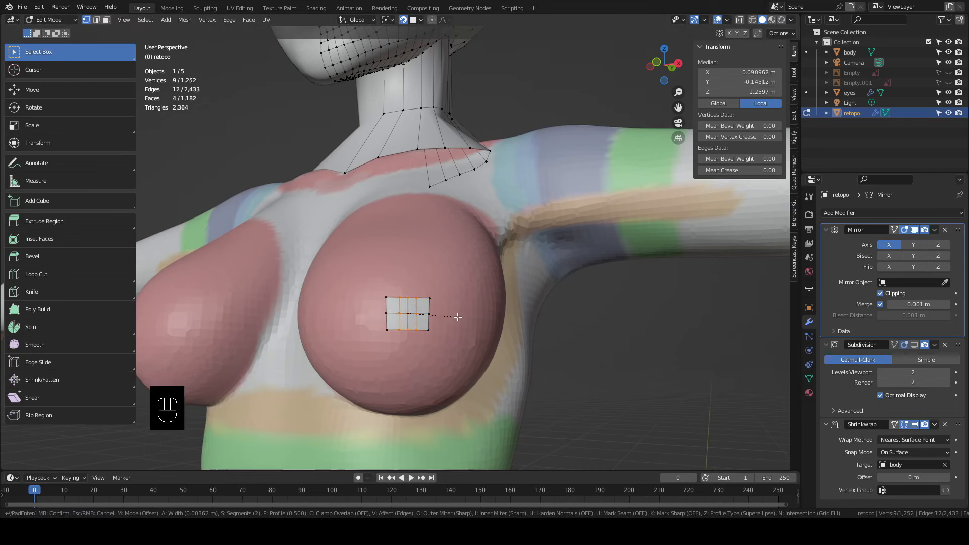
{"action": "left_click", "coordinate": [460, 317]}
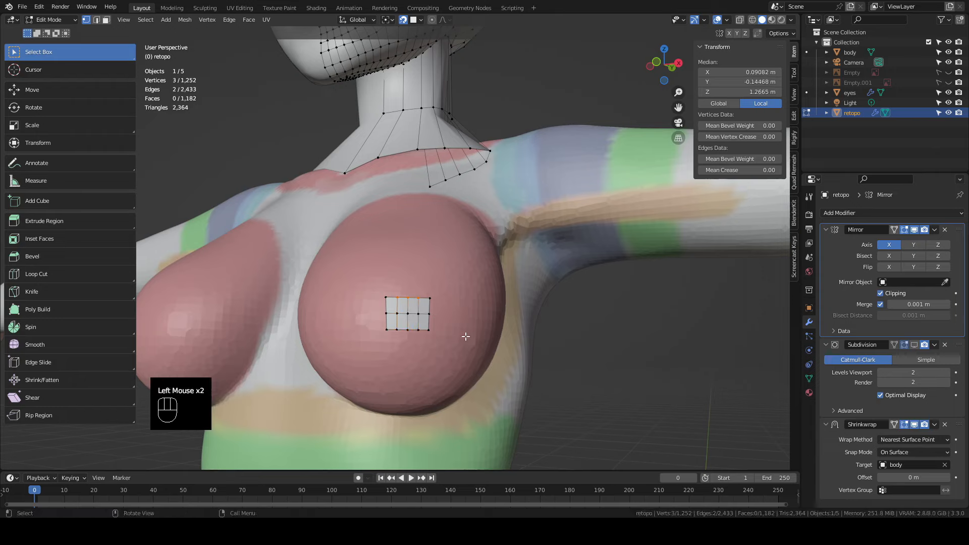
Raise the middle vertices of the patch's upper edge to shape it into an arc
{"action": "left_click", "coordinate": [409, 294]}
{"action": "key", "text": "g"}
{"action": "left_click", "coordinate": [409, 292]}
{"action": "left_click", "coordinate": [408, 293]}
{"action": "key", "text": "g"}
{"action": "left_click", "coordinate": [409, 289]}
Lower the middle vertices of the patch's bottom edge into an arc and widen its horizontal middle row by about 1.2
{"action": "left_click", "coordinate": [430, 313]}
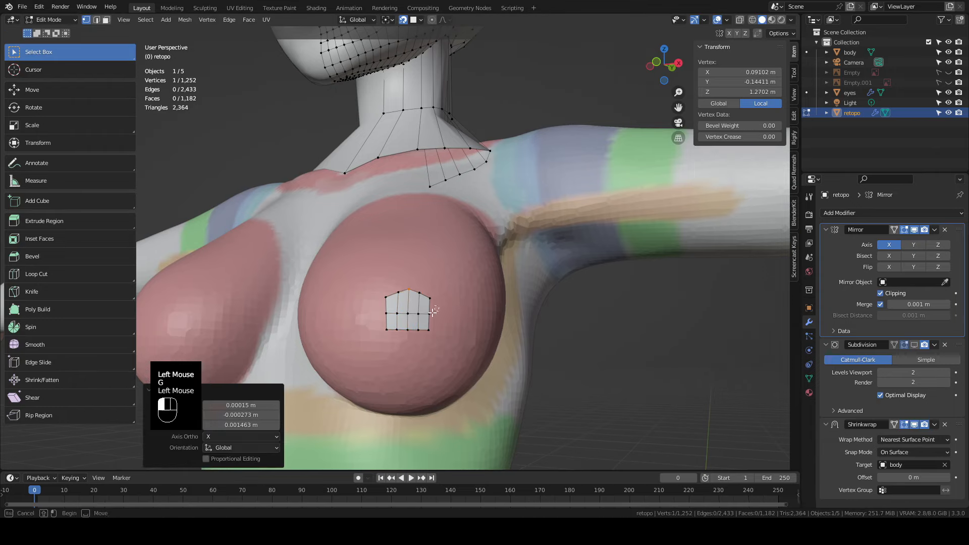
{"action": "key", "text": "g"}
{"action": "left_click", "coordinate": [434, 314]}
{"action": "key", "text": "g"}
{"action": "left_click_drag", "start_coordinate": [423, 339], "coordinate": [446, 322]}
{"action": "key", "text": "s"}
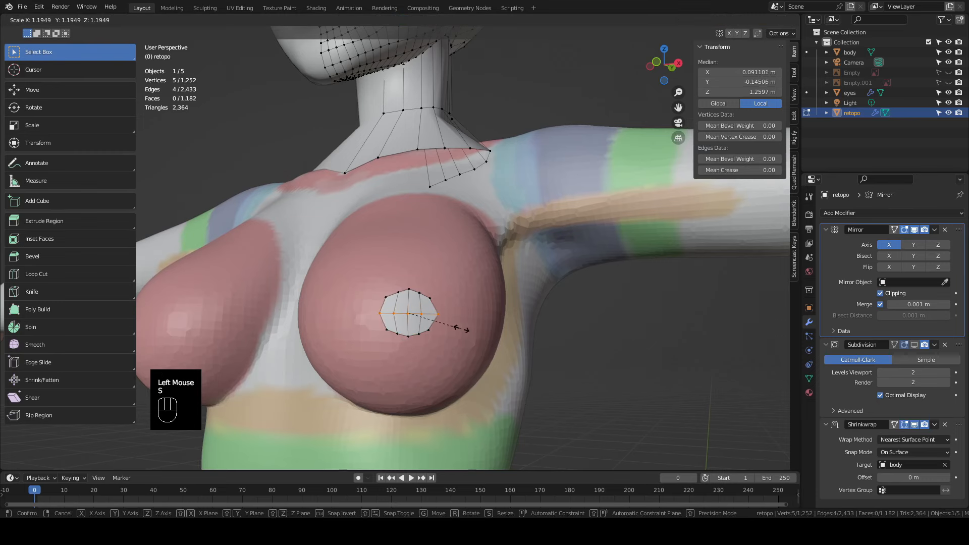
{"action": "left_click", "coordinate": [465, 328]}
Nudge the small breast patch's upper corner, inner upper and side vertices to even out its rounded outline
{"action": "left_click", "coordinate": [430, 331]}
{"action": "key", "text": "g"}
{"action": "key", "text": "g"}
{"action": "left_click", "coordinate": [449, 295]}
{"action": "left_click", "coordinate": [435, 288]}
{"action": "key", "text": "g"}
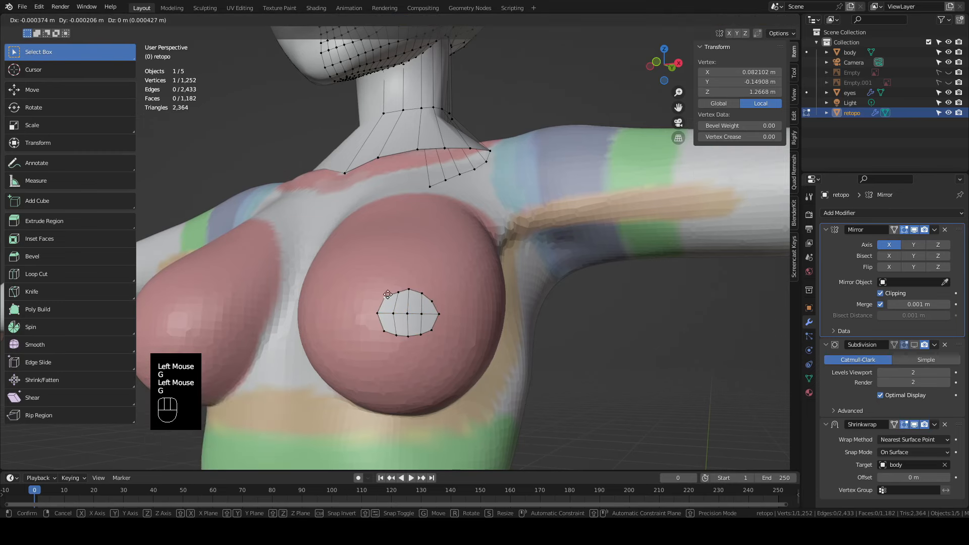
{"action": "left_click", "coordinate": [424, 291]}
{"action": "key", "text": "g"}
{"action": "left_click", "coordinate": [422, 293]}
{"action": "key", "text": "g"}
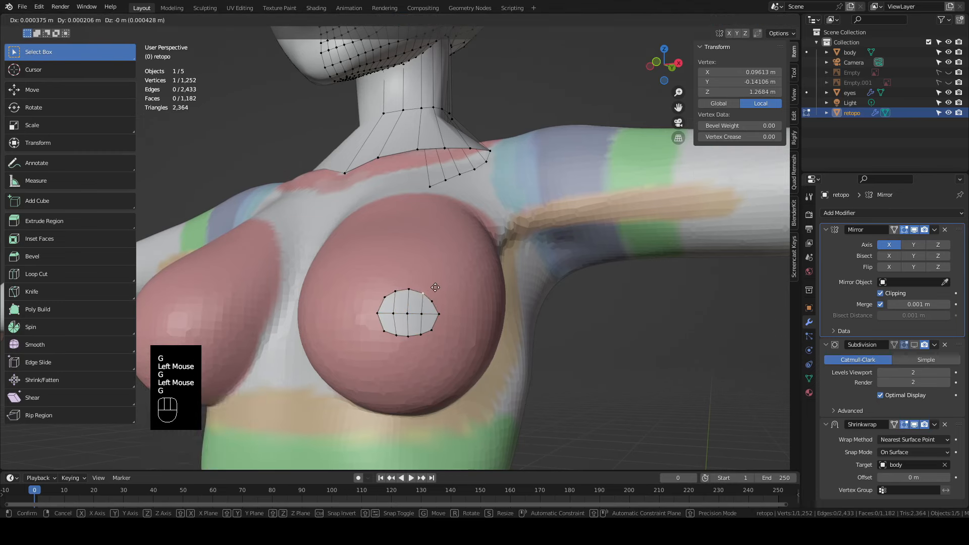
{"action": "left_click", "coordinate": [435, 288]}
{"action": "key", "text": "g"}
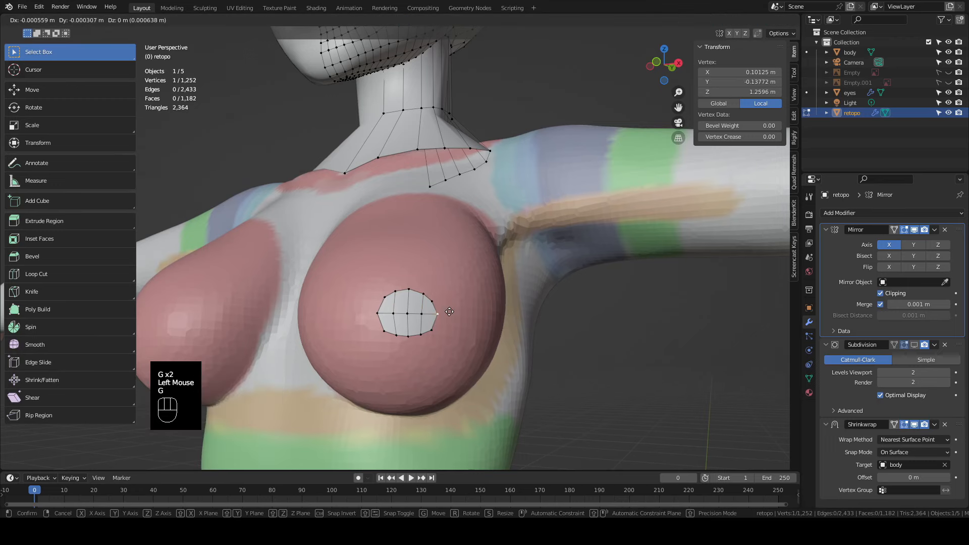
{"action": "left_click", "coordinate": [436, 305]}
Extrude the small patch's outer edge loop and scale it by 3 to add a ring of faces around it
{"action": "scroll", "coordinate": [436, 305], "scroll_direction": "down", "scroll_amount": 2}
{"action": "middle_click_drag", "start_coordinate": [437, 305], "coordinate": [439, 302]}
{"action": "scroll", "coordinate": [440, 302], "scroll_direction": "up", "scroll_amount": 1}
{"action": "middle_click_drag", "start_coordinate": [444, 299], "coordinate": [444, 306], "text": "shift"}
{"action": "left_click_drag", "start_coordinate": [450, 277], "coordinate": [378, 348]}
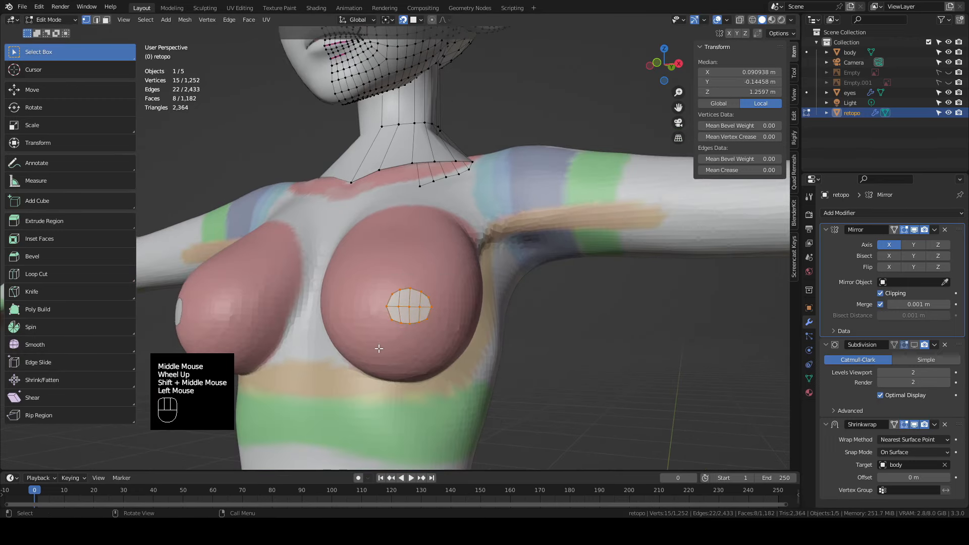
{"action": "left_click", "coordinate": [419, 306], "text": "shift"}
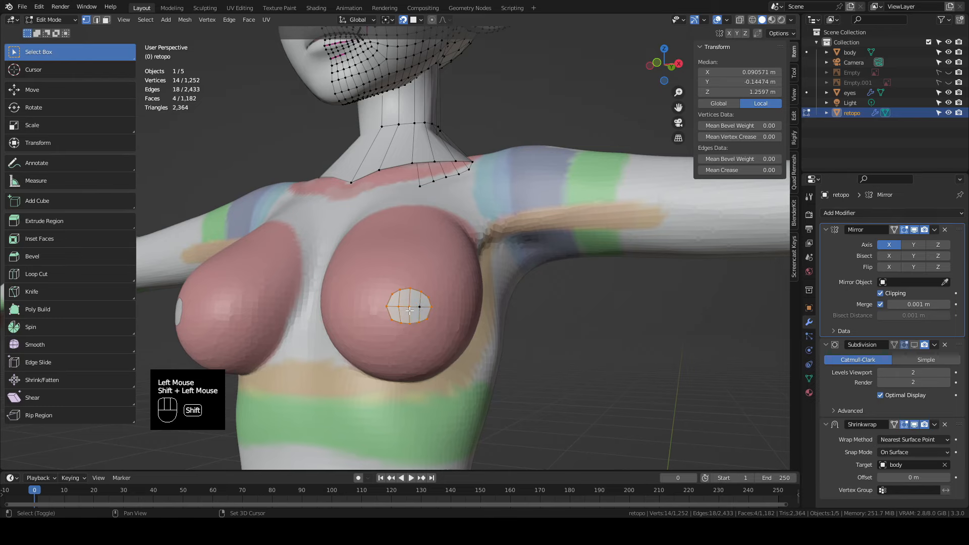
{"action": "left_click", "coordinate": [409, 307], "text": "shift"}
{"action": "scroll", "coordinate": [456, 321], "scroll_direction": "down", "scroll_amount": 1}
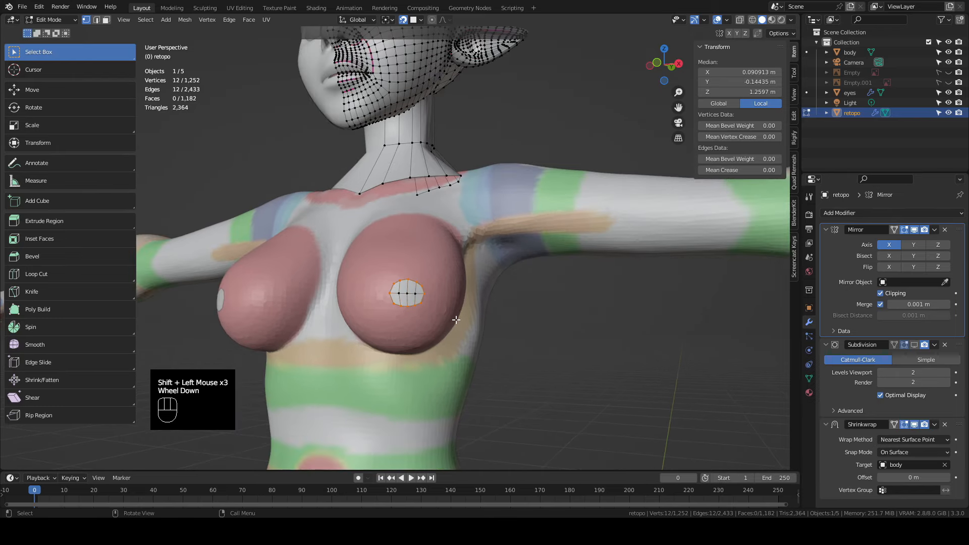
{"action": "key", "text": "e"}
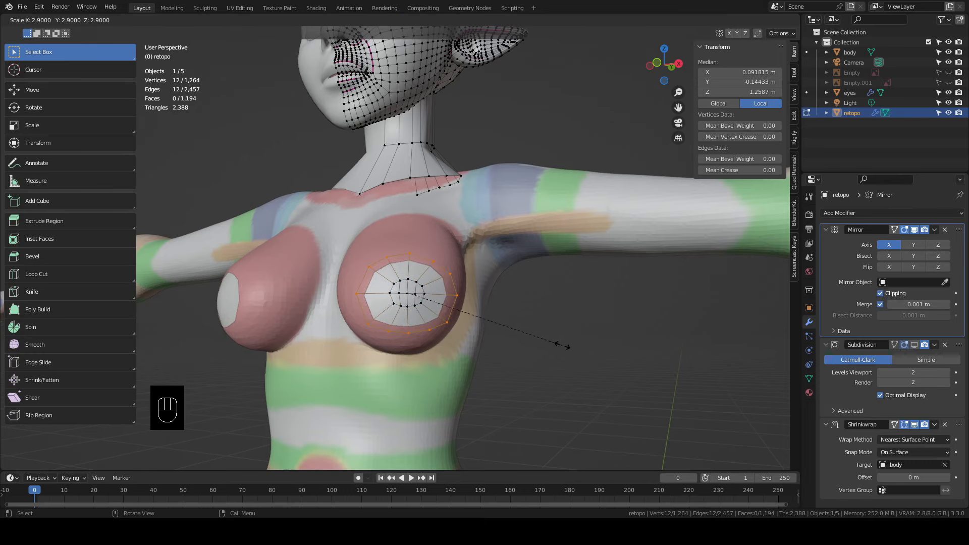
{"action": "left_click", "coordinate": [563, 346]}
Move three upper vertices of the new ring up onto the upper border of the red breast guide
{"action": "middle_click_drag", "start_coordinate": [471, 277], "coordinate": [457, 288]}
{"action": "left_click", "coordinate": [410, 298]}
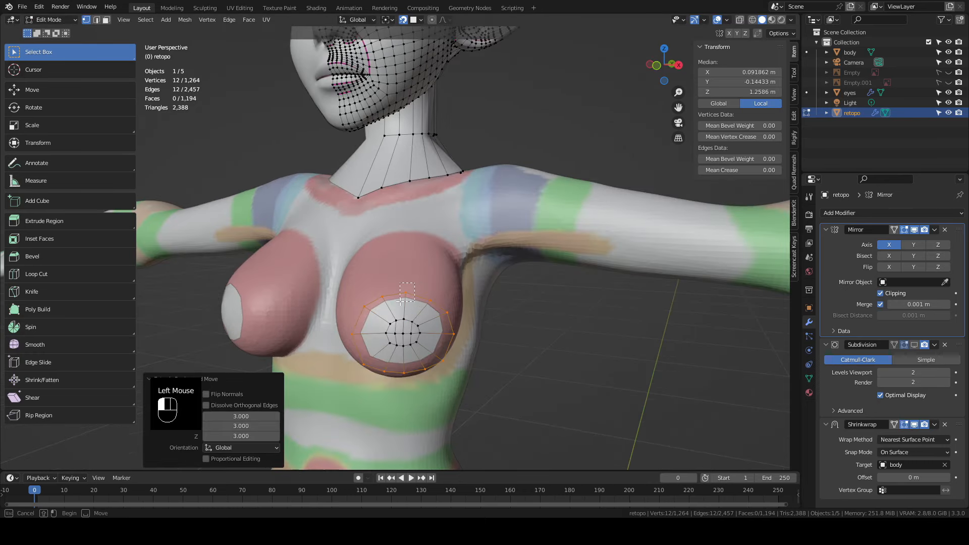
{"action": "key", "text": "g"}
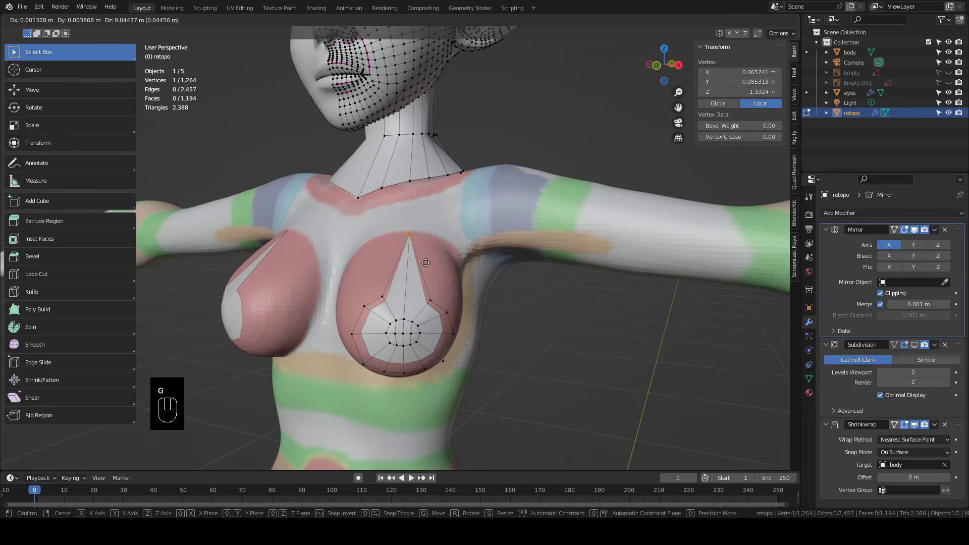
{"action": "left_click", "coordinate": [426, 262]}
{"action": "middle_click_drag", "start_coordinate": [399, 316], "coordinate": [413, 314]}
{"action": "left_click", "coordinate": [410, 292]}
{"action": "key", "text": "g"}
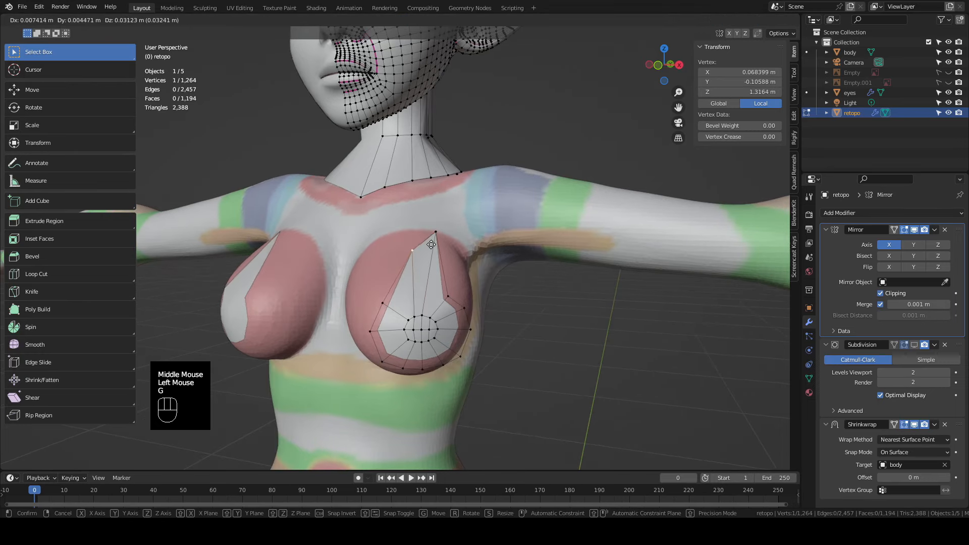
{"action": "left_click", "coordinate": [433, 224]}
{"action": "left_click", "coordinate": [383, 302]}
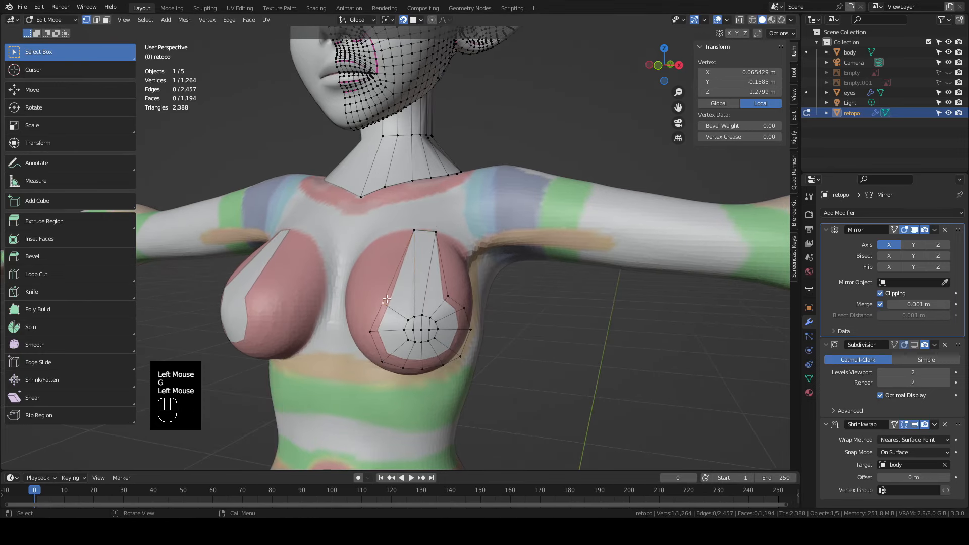
{"action": "key", "text": "g"}
{"action": "left_click", "coordinate": [408, 236]}
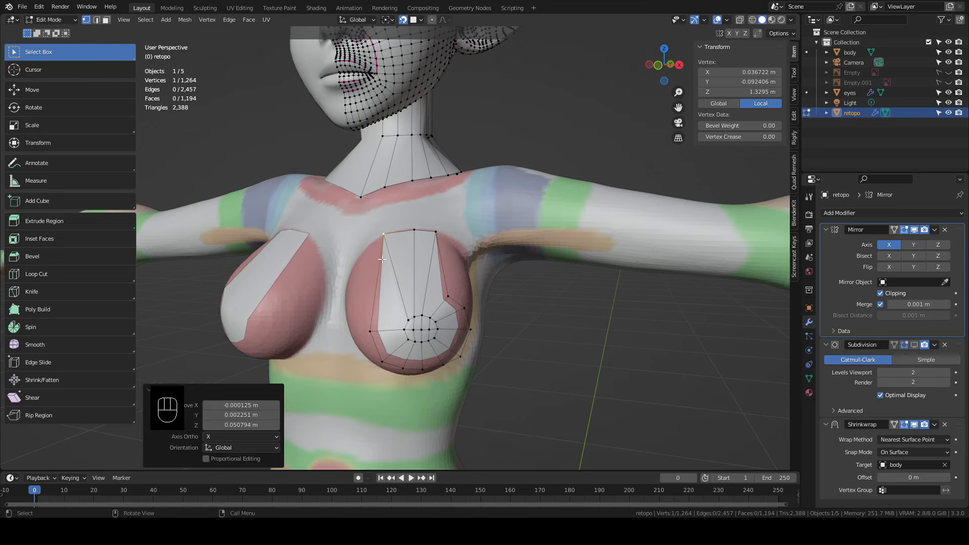
Pull the ring's inner side vertex toward the cleavage and adjust the upper inner vertex along the red guide's border
{"action": "middle_click_drag", "start_coordinate": [443, 282], "coordinate": [407, 314]}
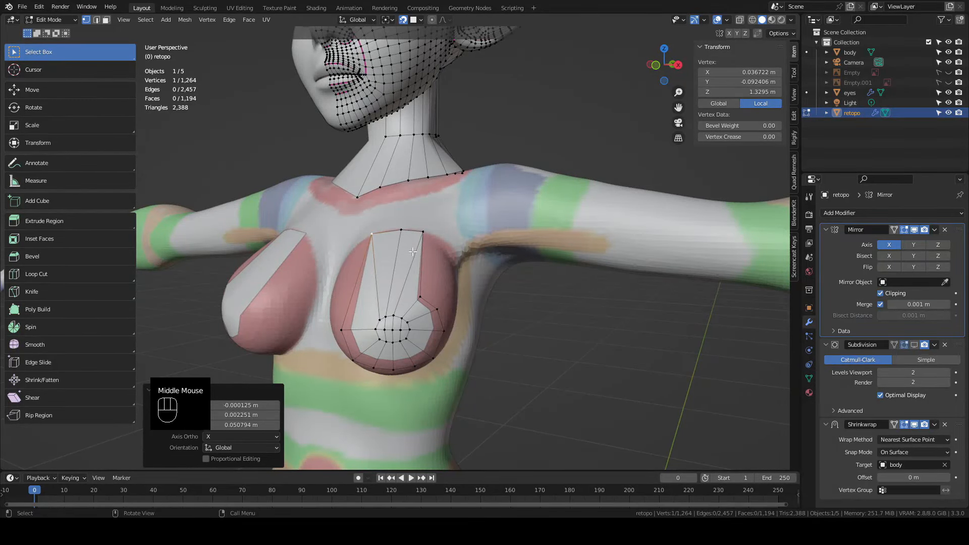
{"action": "middle_click_drag", "start_coordinate": [422, 215], "coordinate": [399, 296]}
{"action": "left_click", "coordinate": [395, 300]}
{"action": "key", "text": "g"}
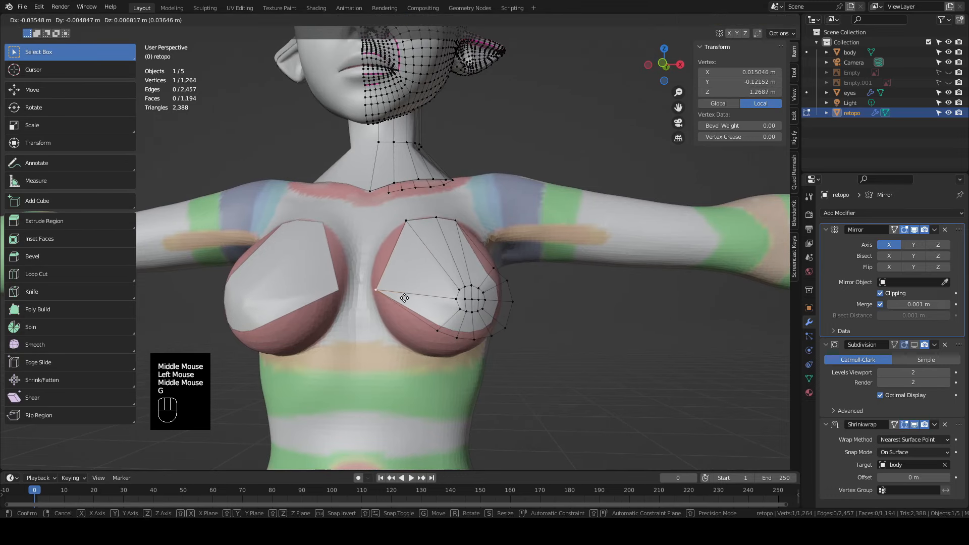
{"action": "left_click", "coordinate": [399, 297]}
{"action": "left_click", "coordinate": [410, 221]}
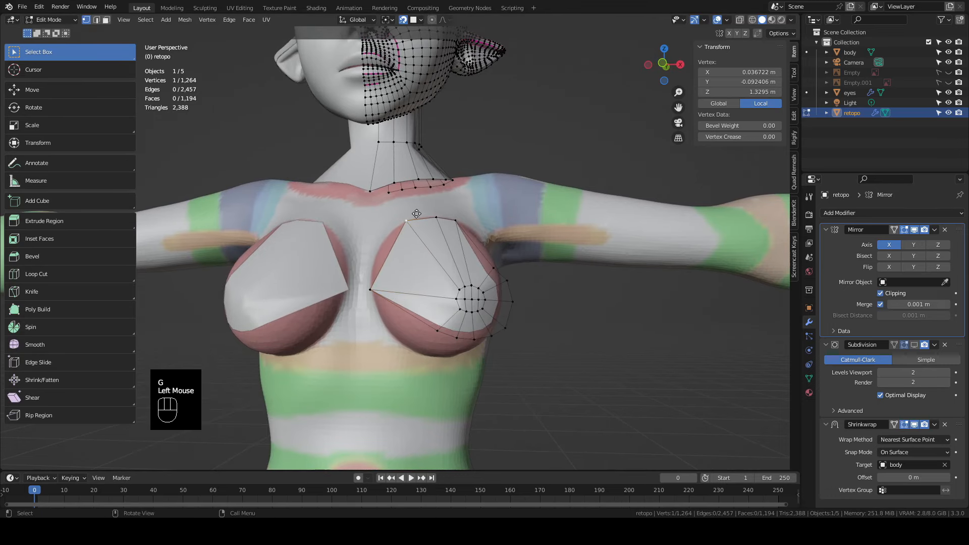
{"action": "key", "text": "g"}
{"action": "left_click", "coordinate": [398, 235]}
Move the ring's bottom vertices down onto the lower border of the breast, under its fold
{"action": "middle_click_drag", "start_coordinate": [398, 235], "coordinate": [374, 218]}
{"action": "left_click", "coordinate": [427, 310]}
{"action": "key", "text": "g"}
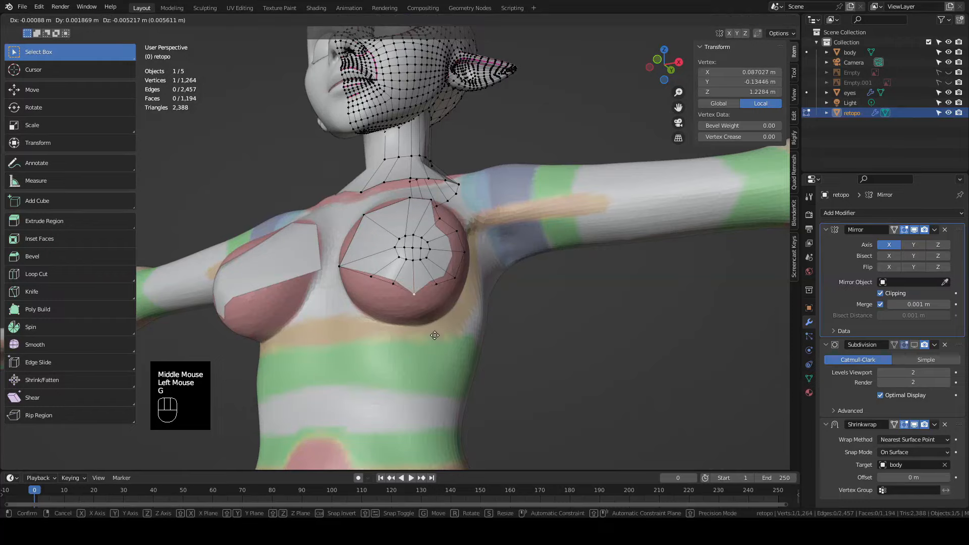
{"action": "left_click", "coordinate": [429, 323]}
{"action": "middle_click_drag", "start_coordinate": [428, 323], "coordinate": [484, 314]}
{"action": "left_click", "coordinate": [407, 310]}
{"action": "key", "text": "g"}
{"action": "left_click", "coordinate": [463, 309]}
Spread the ring's outer side vertices toward the armpit, placing them along the outer border of the red breast guide
{"action": "left_click", "coordinate": [387, 311]}
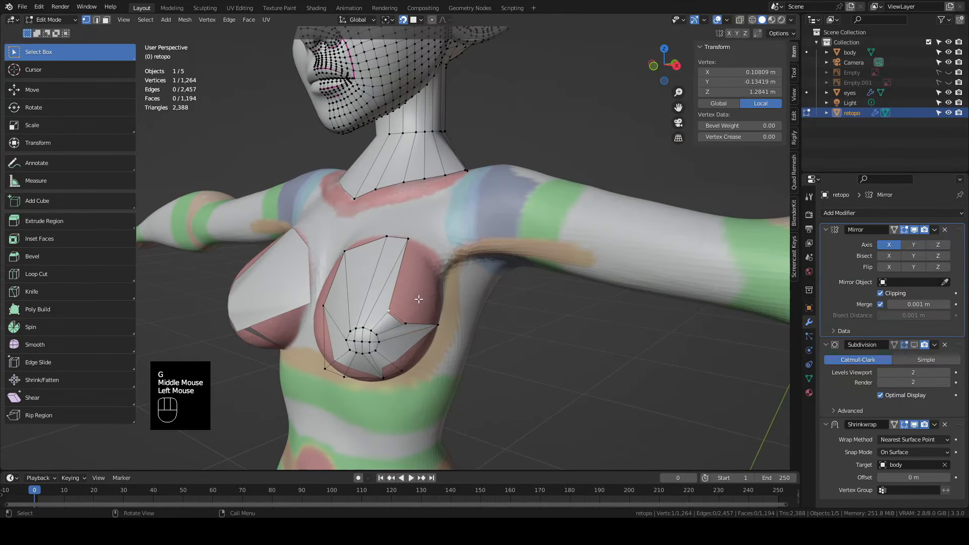
{"action": "key", "text": "g"}
{"action": "left_click", "coordinate": [444, 283]}
{"action": "key", "text": "g"}
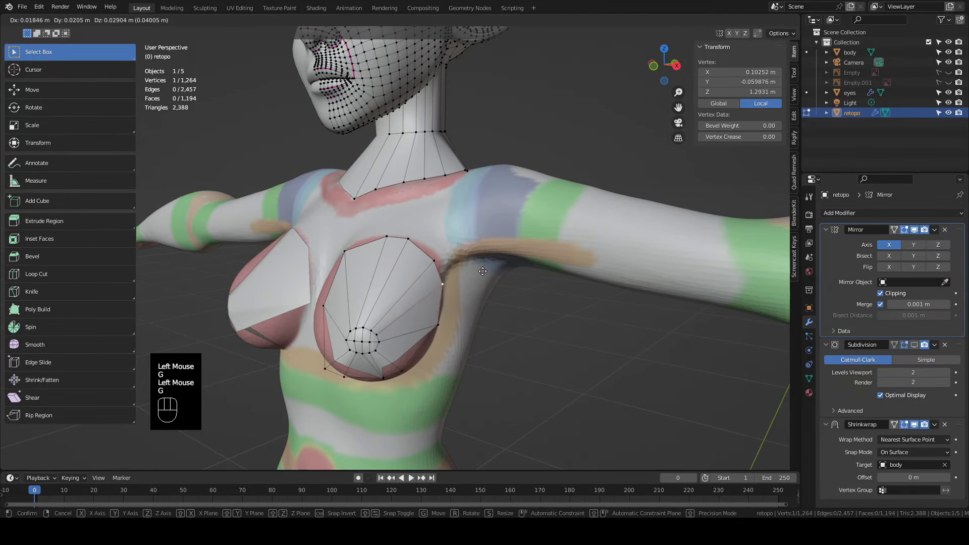
{"action": "left_click", "coordinate": [445, 252]}
{"action": "middle_click_drag", "start_coordinate": [444, 252], "coordinate": [381, 209], "text": "shift"}
{"action": "scroll", "coordinate": [444, 252], "scroll_direction": "up", "scroll_amount": 2}
{"action": "key", "text": "g"}
{"action": "left_click", "coordinate": [447, 249]}
Move the ring's two remaining lower outer vertices together out to the breast's lower outer border
{"action": "left_click", "coordinate": [406, 195]}
{"action": "left_click", "coordinate": [391, 203], "text": "shift"}
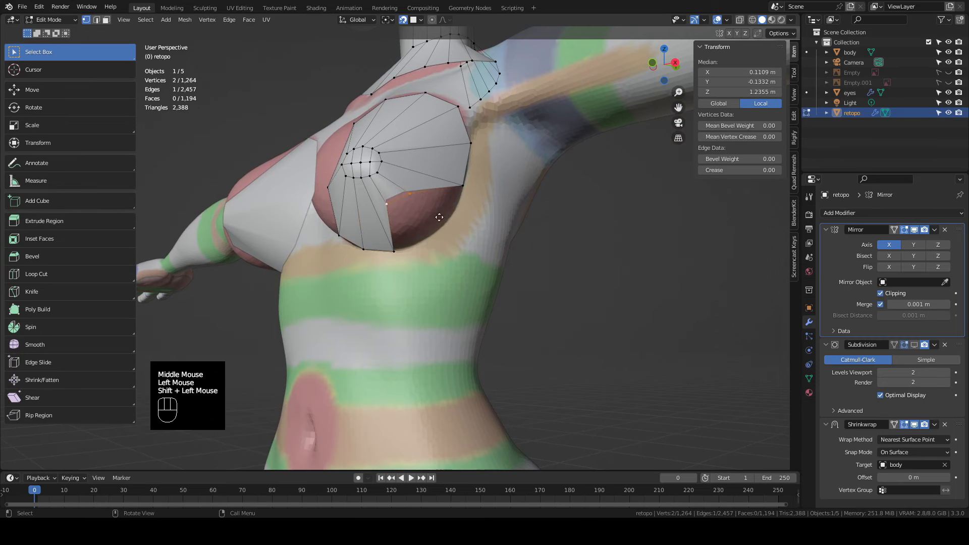
{"action": "key", "text": "g"}
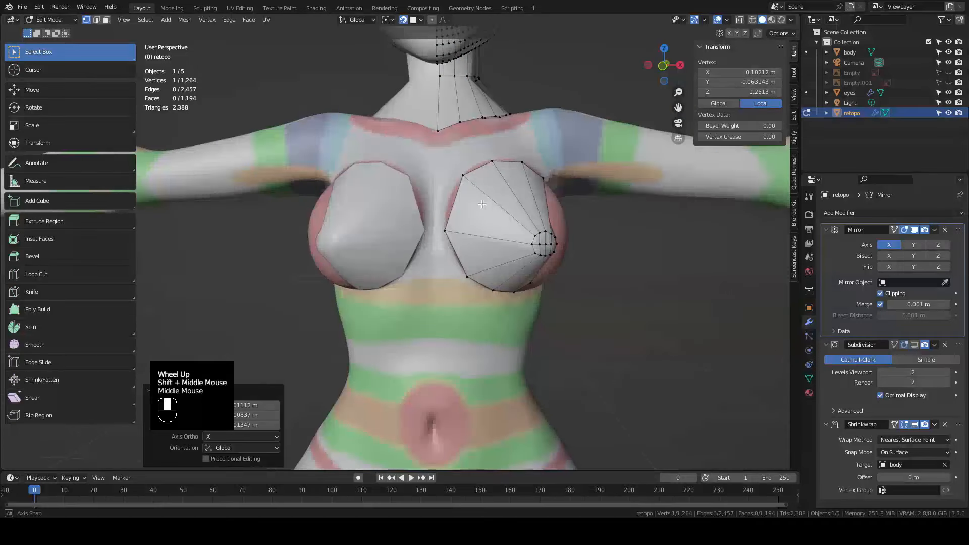
Extrude the breast patch's three inner vertices about 0.032 m along X to the centreline and snap them onto the body surface
{"action": "left_click", "coordinate": [463, 175]}
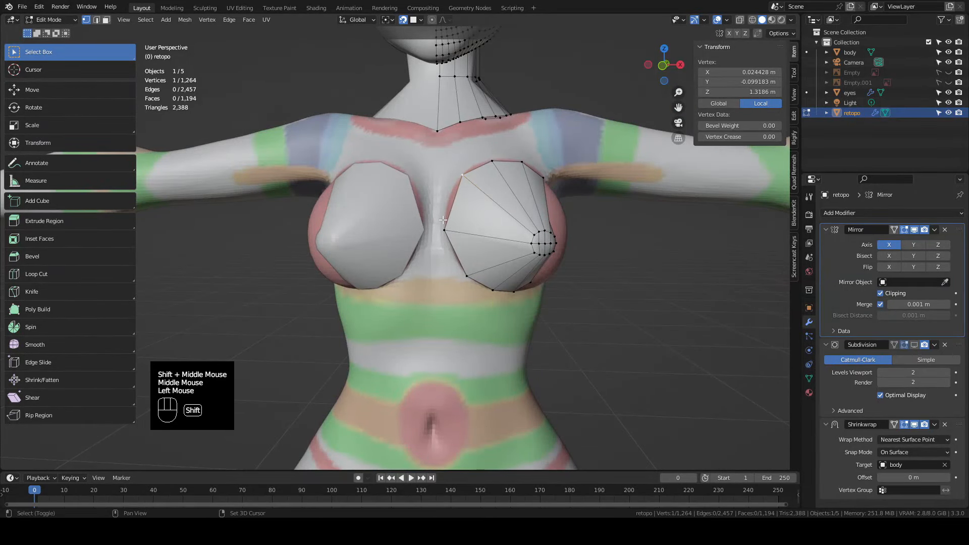
{"action": "left_click", "coordinate": [444, 228], "text": "shift"}
{"action": "left_click", "coordinate": [459, 272], "text": "shift"}
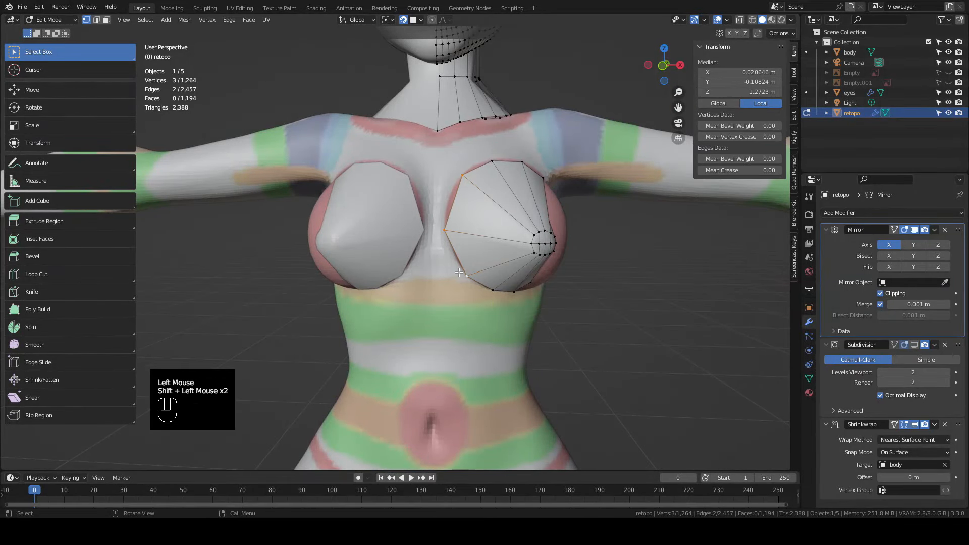
{"action": "key", "text": "e"}
{"action": "key", "text": "x"}
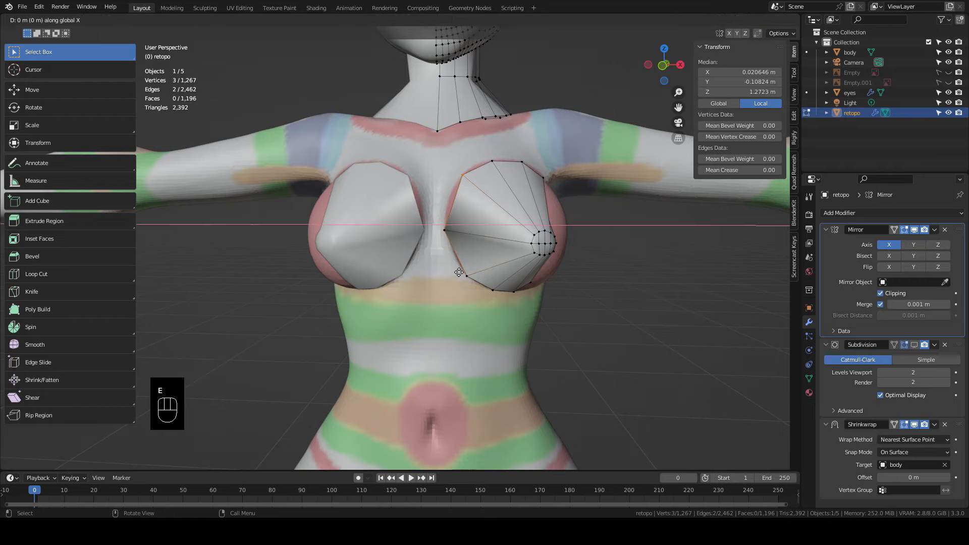
{"action": "left_click", "coordinate": [423, 261]}
{"action": "key", "text": "KP_1"}
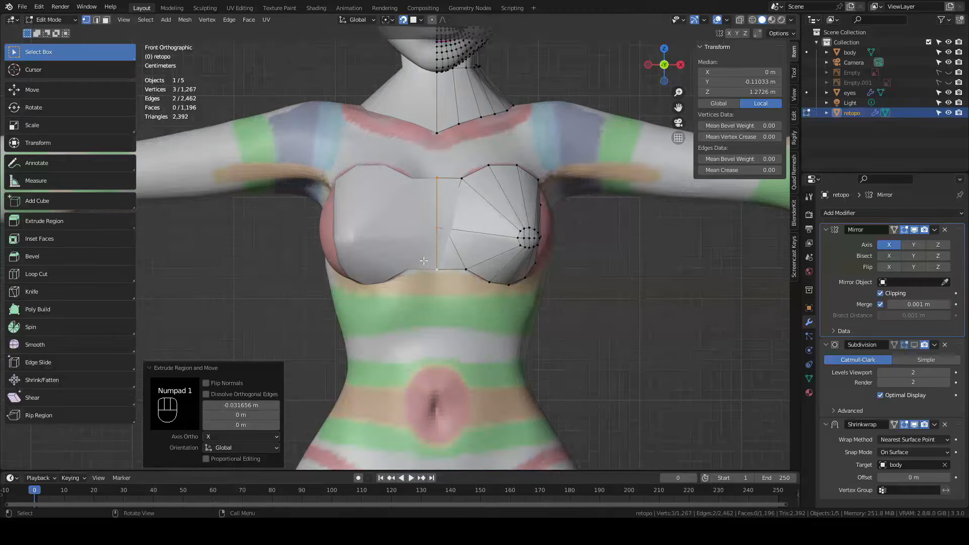
{"action": "key", "text": "g"}
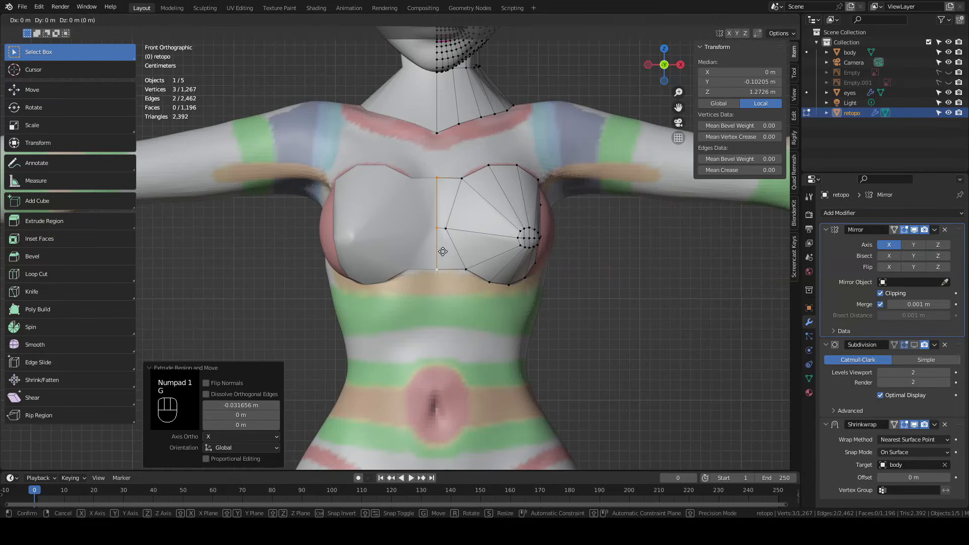
{"action": "left_click", "coordinate": [443, 251]}
Add two evenly spaced loop cuts around the breast patch, between the small centre patch and its outer border
{"action": "scroll", "coordinate": [485, 212], "scroll_direction": "up", "scroll_amount": 2}
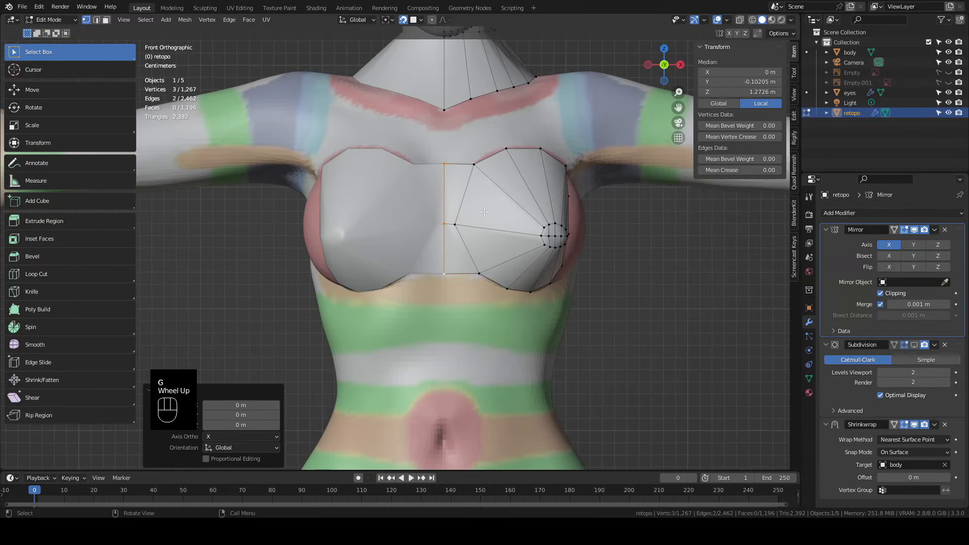
{"action": "middle_click_drag", "start_coordinate": [485, 211], "coordinate": [477, 252]}
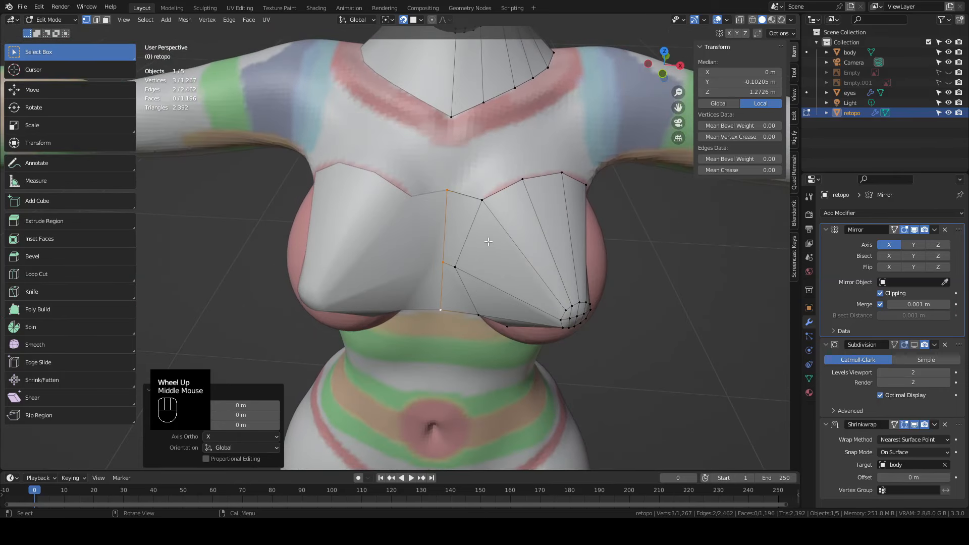
{"action": "middle_click_drag", "start_coordinate": [555, 283], "coordinate": [534, 286]}
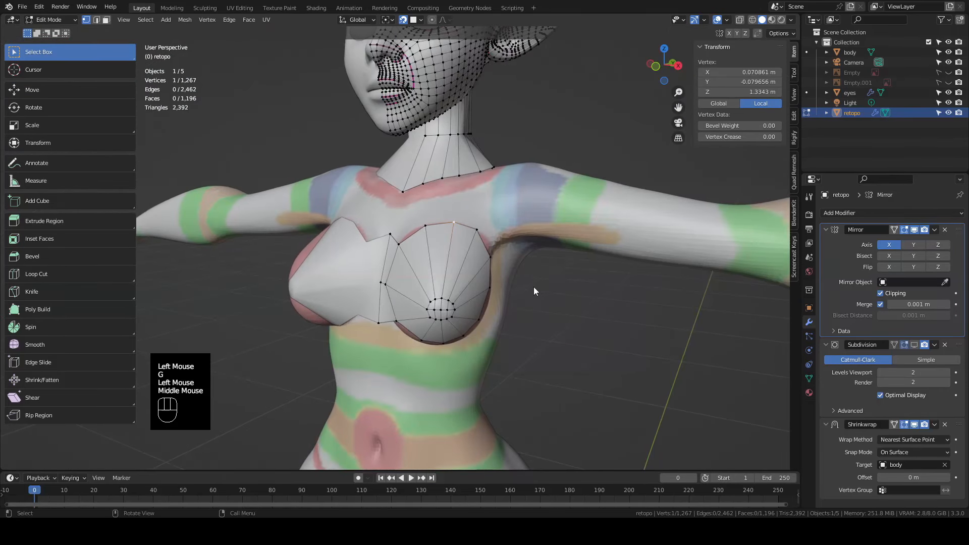
{"action": "left_click", "coordinate": [568, 327]}
{"action": "scroll", "coordinate": [568, 327], "scroll_direction": "down", "scroll_amount": 2}
{"action": "middle_click_drag", "start_coordinate": [568, 327], "coordinate": [484, 298]}
{"action": "scroll", "coordinate": [530, 298], "scroll_direction": "up", "scroll_amount": 2}
{"action": "middle_click_drag", "start_coordinate": [484, 299], "coordinate": [444, 304]}
{"action": "key", "text": "ctrl+r"}
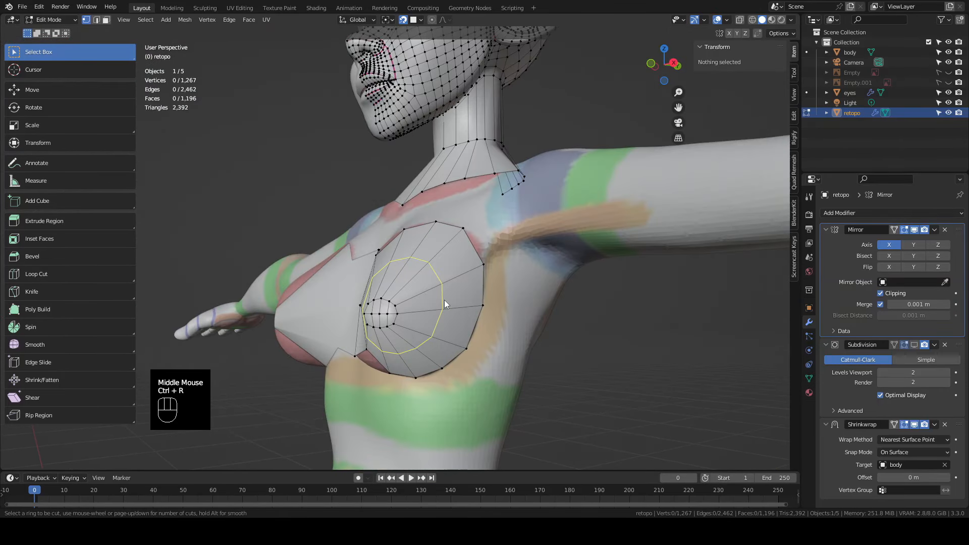
{"action": "scroll", "coordinate": [444, 302], "scroll_direction": "up", "scroll_amount": 1}
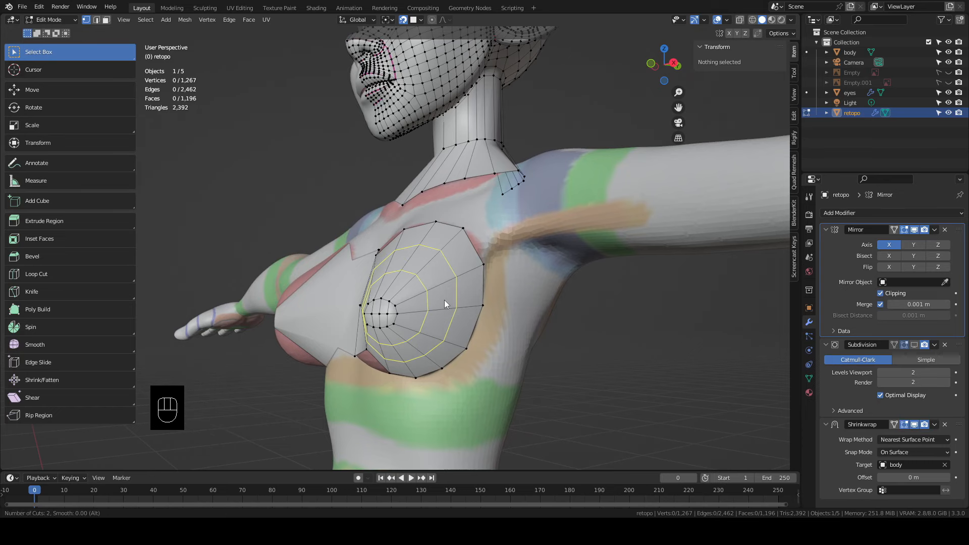
{"action": "left_click", "coordinate": [445, 301]}
{"action": "left_click", "coordinate": [445, 301]}
Extrude the chest patch's upper edge, from the centreline to the outer breast, upward by about 0.017 m in front view
{"action": "middle_click_drag", "start_coordinate": [401, 266], "coordinate": [408, 266]}
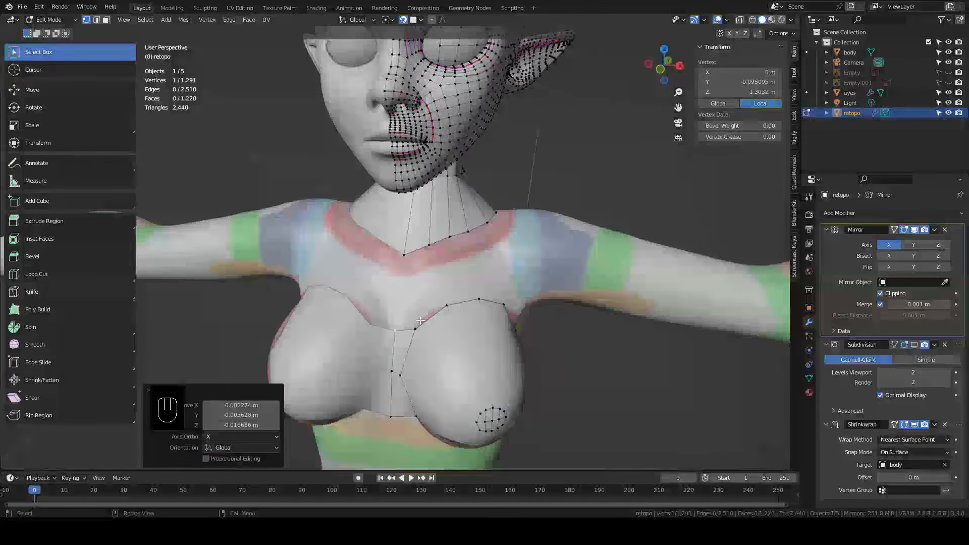
{"action": "middle_click_drag", "start_coordinate": [423, 329], "coordinate": [428, 318]}
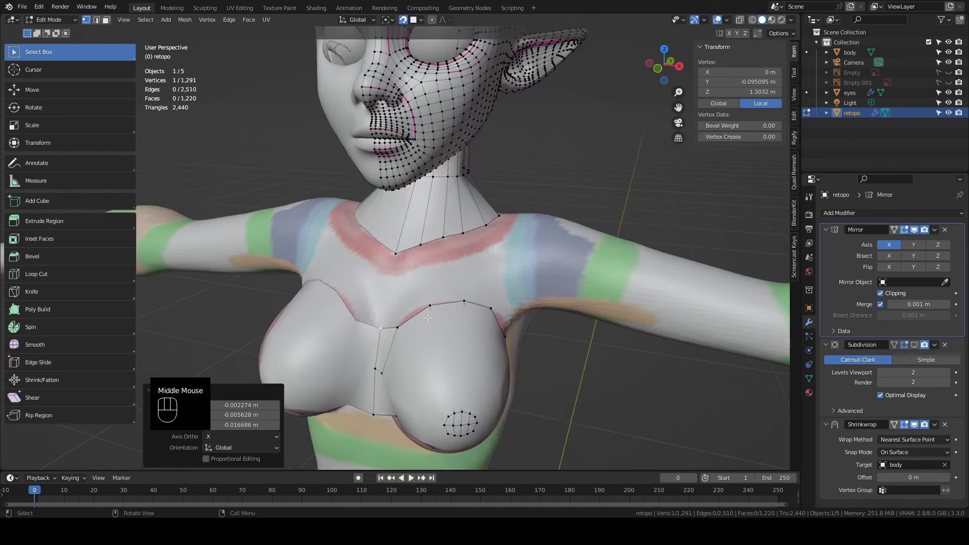
{"action": "left_click", "coordinate": [492, 305], "text": "ctrl+shift"}
{"action": "key", "text": "KP_1"}
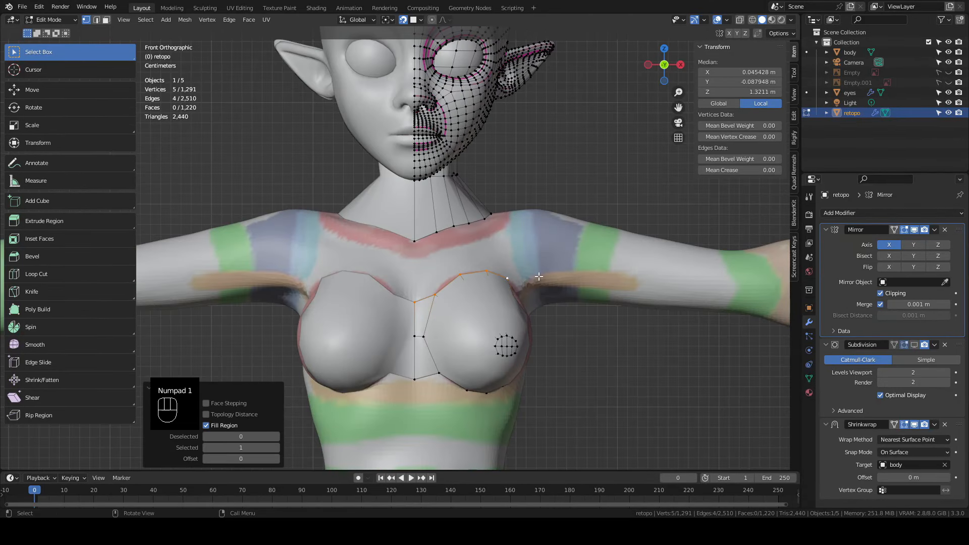
{"action": "key", "text": "e"}
{"action": "left_click", "coordinate": [517, 261]}
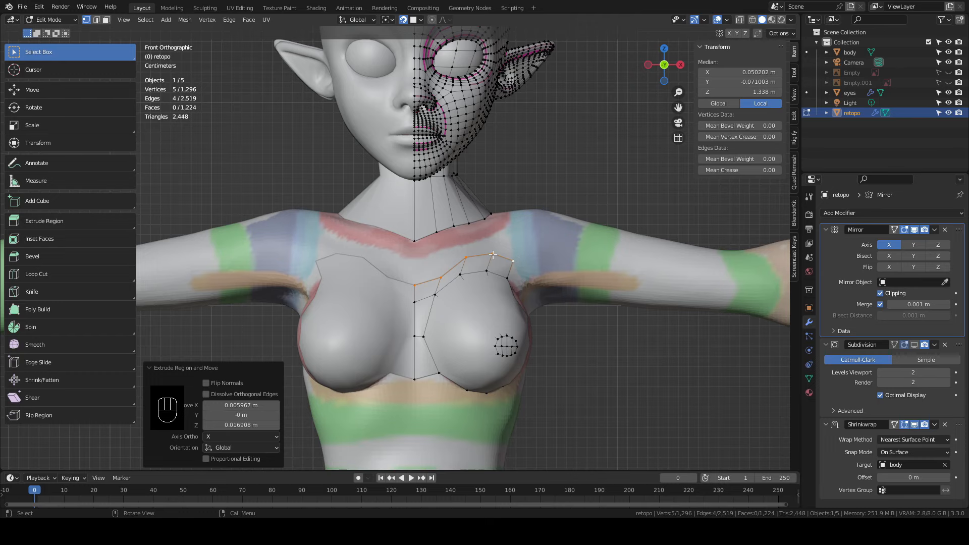
Extrude the chest patch's upper edge, from the centreline to the outer breast, up toward the neck along the body surface
{"action": "left_click", "coordinate": [351, 299]}
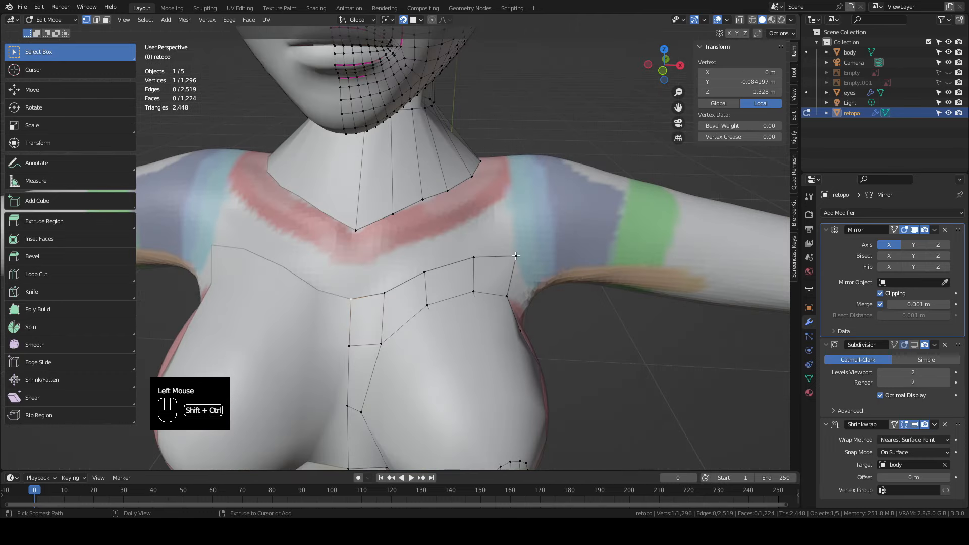
{"action": "left_click", "coordinate": [526, 256], "text": "ctrl+shift"}
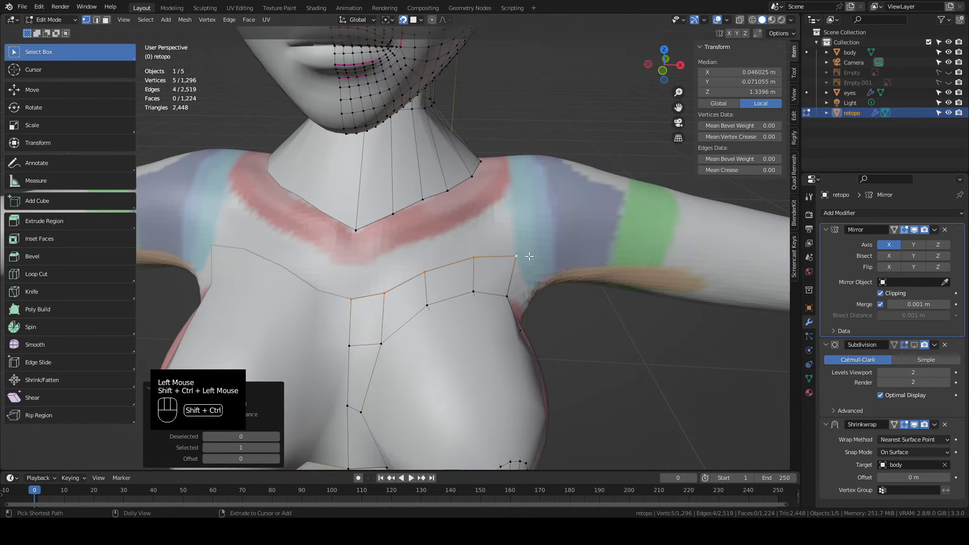
{"action": "key", "text": "e"}
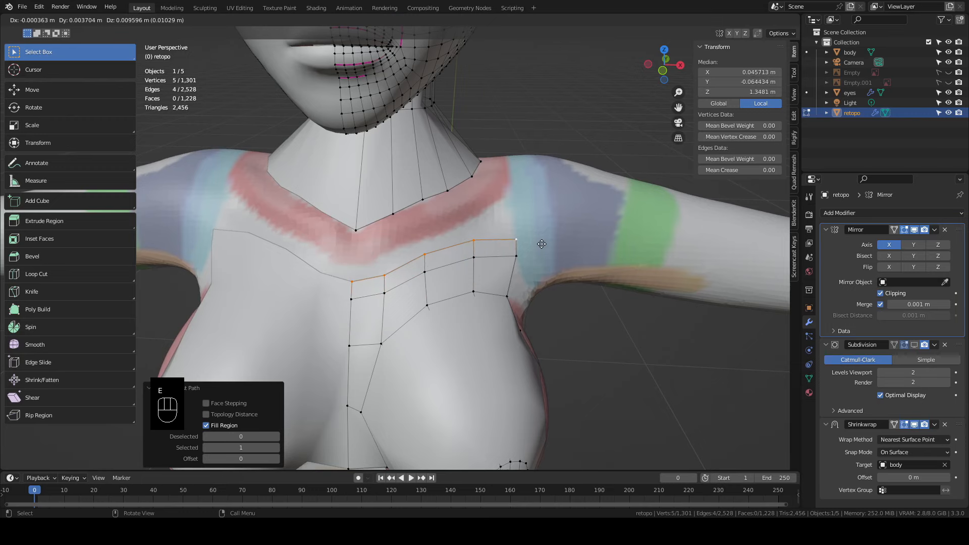
{"action": "left_click", "coordinate": [542, 244]}
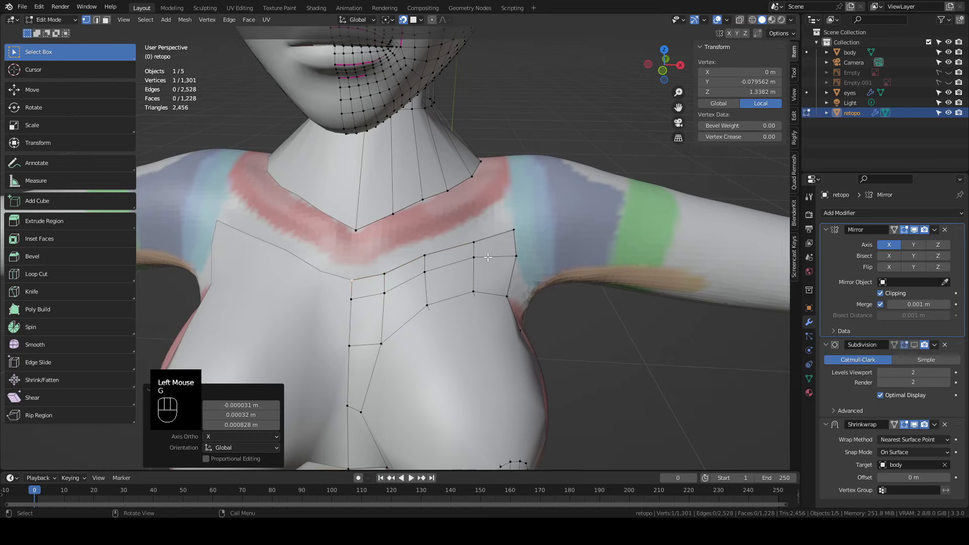
Slide the chest patch's second edge row from the top downward to even out the spacing between its rows
{"action": "double_click", "coordinate": [488, 257]}
{"action": "key", "text": "g"}
{"action": "key", "text": "g"}
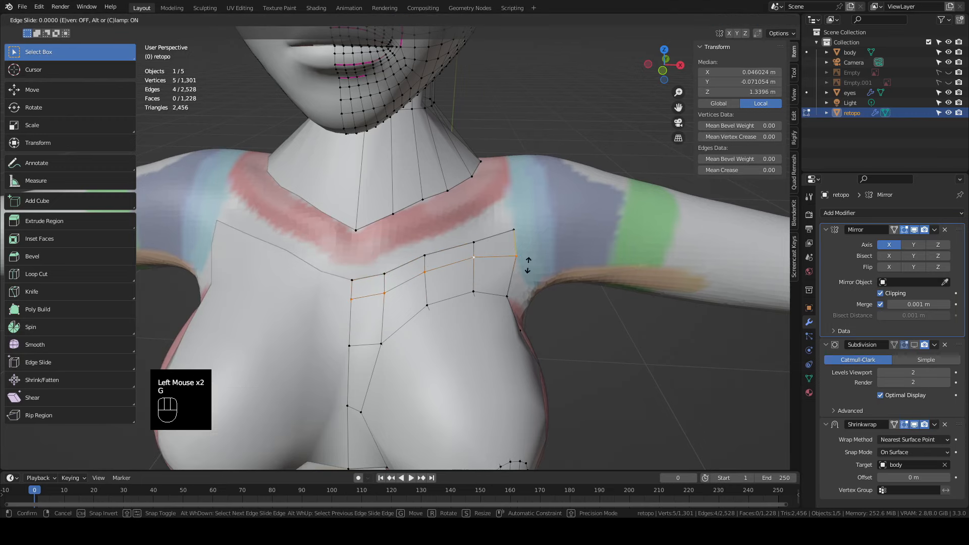
{"action": "left_click", "coordinate": [526, 254]}
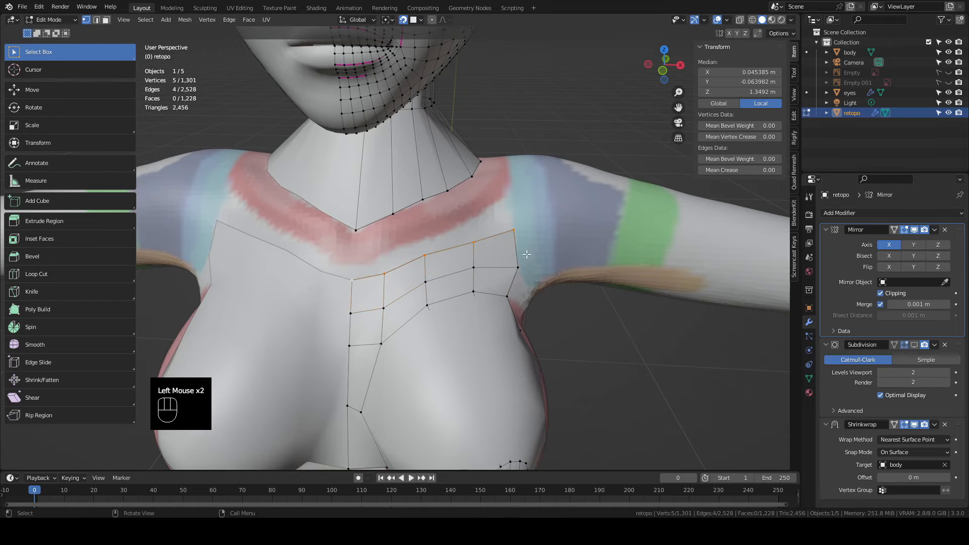
Extrude the chest patch's upper edge about 0.011 m toward the red collar guide and raise its outer corner vertex
{"action": "key", "text": "e"}
{"action": "left_click", "coordinate": [529, 224]}
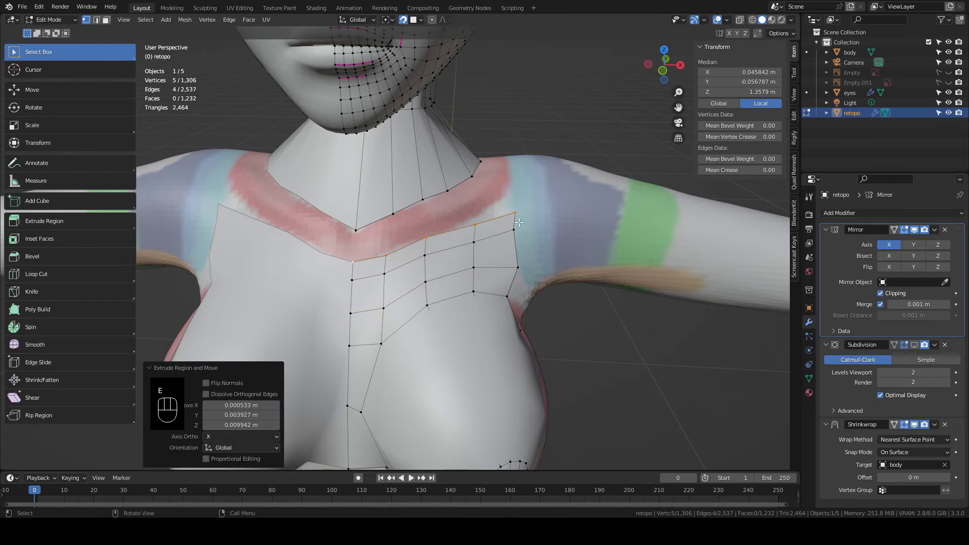
{"action": "left_click", "coordinate": [531, 220]}
{"action": "key", "text": "g"}
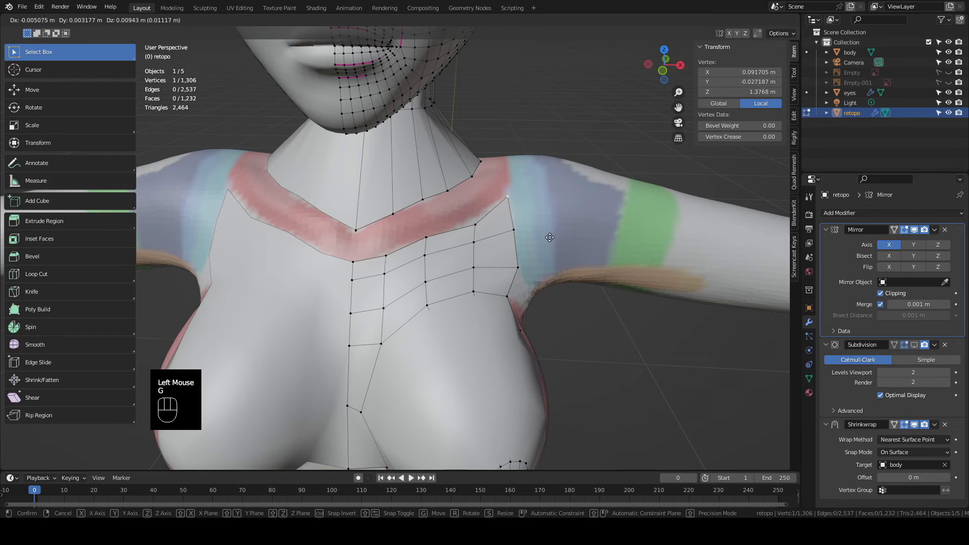
{"action": "left_click", "coordinate": [552, 233]}
Reposition individual vertices along the chest patch's upper border and the neck mesh's lower border to follow the red collar guide
{"action": "mouse_move", "coordinate": [492, 227]}
{"action": "middle_mouse_down"}
{"action": "mouse_move", "coordinate": [469, 208]}
{"action": "mouse_move", "coordinate": [474, 222]}
{"action": "mouse_move", "coordinate": [505, 215]}
{"action": "middle_mouse_up"}
{"action": "key", "text": "g"}
{"action": "left_click", "coordinate": [468, 206]}
{"action": "key", "text": "g"}
{"action": "left_click", "coordinate": [438, 228]}
{"action": "key", "text": "g"}
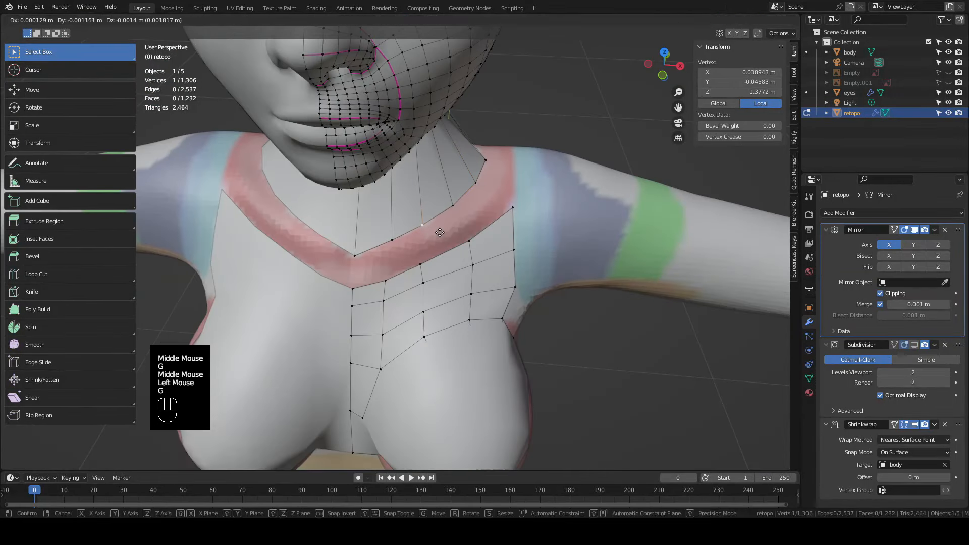
Fill the gap between the neck's lower border and the chest patch with four faces, working outward from the centreline
{"action": "left_click", "coordinate": [359, 251]}
{"action": "left_click", "coordinate": [358, 284], "text": "shift"}
{"action": "left_click", "coordinate": [391, 273], "text": "shift"}
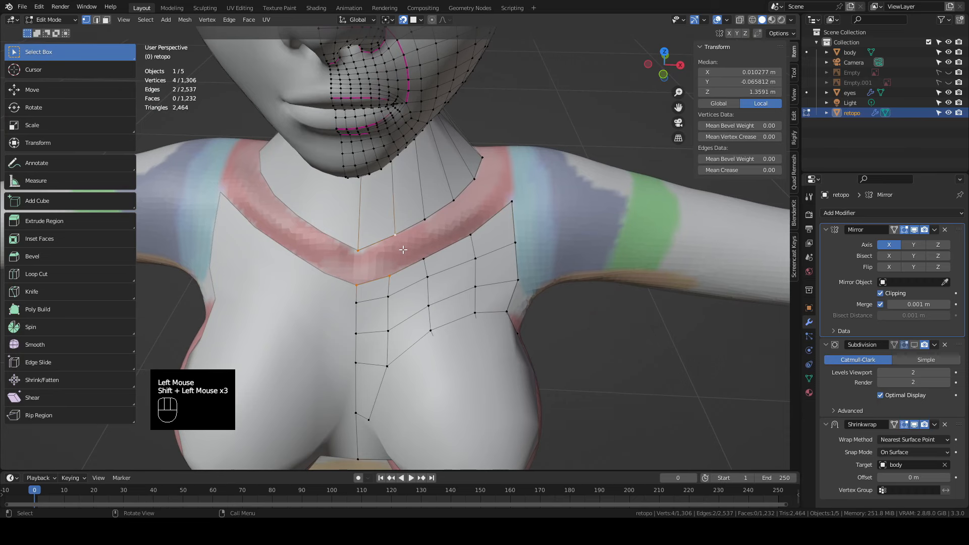
{"action": "key", "text": "f"}
{"action": "left_click", "coordinate": [396, 236]}
{"action": "left_click", "coordinate": [391, 275], "text": "shift"}
{"action": "key", "text": "f"}
{"action": "key", "text": "f"}
Extrude the chest patch's outer top vertex into an edge chain over the shoulder and across the upper back toward the spine
{"action": "middle_click_drag", "start_coordinate": [500, 242], "coordinate": [486, 243]}
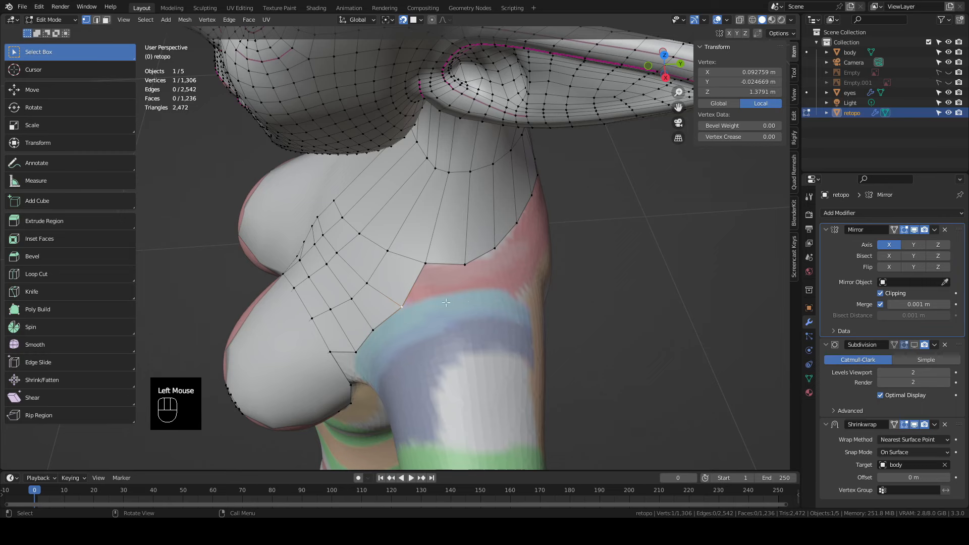
{"action": "key", "text": "e"}
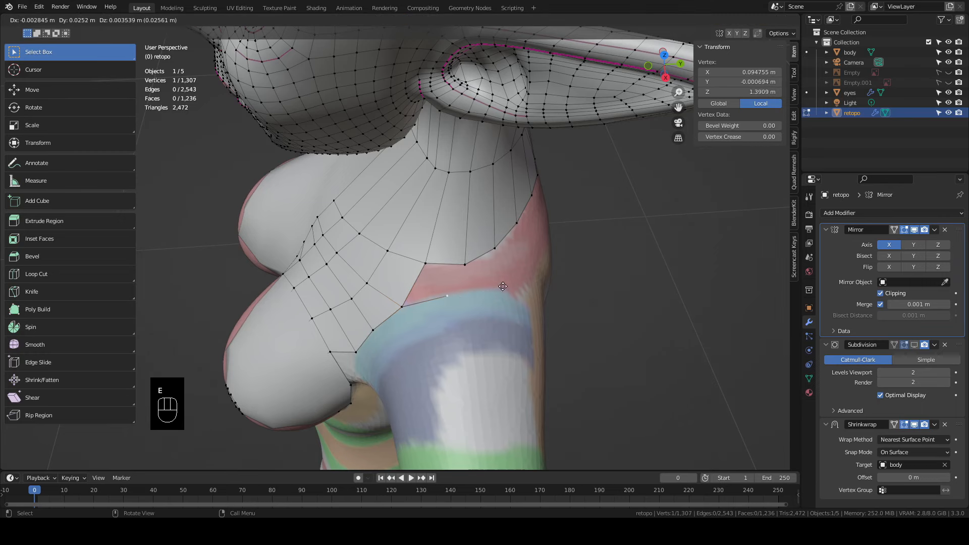
{"action": "left_click", "coordinate": [514, 281]}
{"action": "mouse_move", "coordinate": [514, 281]}
{"action": "middle_mouse_down"}
{"action": "mouse_move", "coordinate": [497, 328]}
{"action": "mouse_move", "coordinate": [518, 282]}
{"action": "middle_mouse_up"}
{"action": "key", "text": "e"}
{"action": "left_click", "coordinate": [495, 331]}
{"action": "key", "text": "e"}
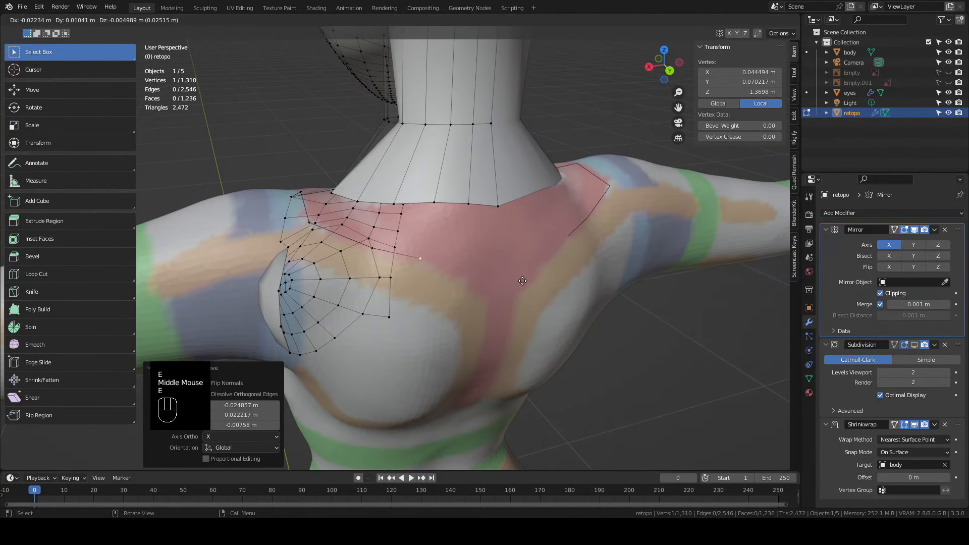
{"action": "left_click", "coordinate": [522, 280]}
{"action": "key", "text": "e"}
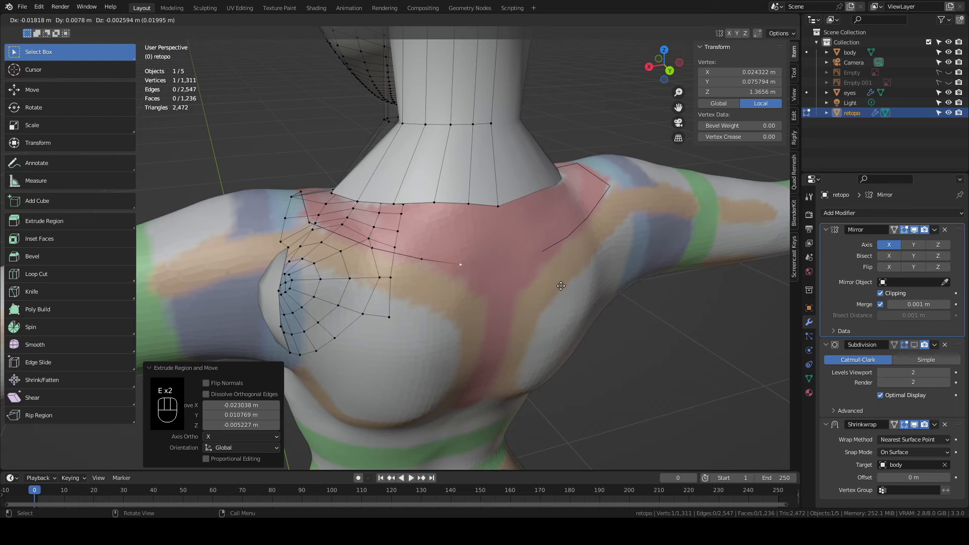
{"action": "left_click", "coordinate": [560, 286]}
Fill faces between the neck's lower border and the new edge chain running over the shoulder and upper back
{"action": "middle_click_drag", "start_coordinate": [561, 286], "coordinate": [348, 227]}
{"action": "left_click", "coordinate": [401, 301], "text": "shift"}
{"action": "key", "text": "f"}
{"action": "key", "text": "f"}
{"action": "key", "text": "f"}
{"action": "key", "text": "f"}
Add a centred loop cut through the new shoulder strip and another around the flared base of the neck
{"action": "key", "text": "ctrl+r"}
{"action": "left_click", "coordinate": [424, 238]}
{"action": "right_click", "coordinate": [423, 238]}
{"action": "middle_click_drag", "start_coordinate": [394, 227], "coordinate": [450, 270], "text": "shift"}
{"action": "key", "text": "ctrl+r"}
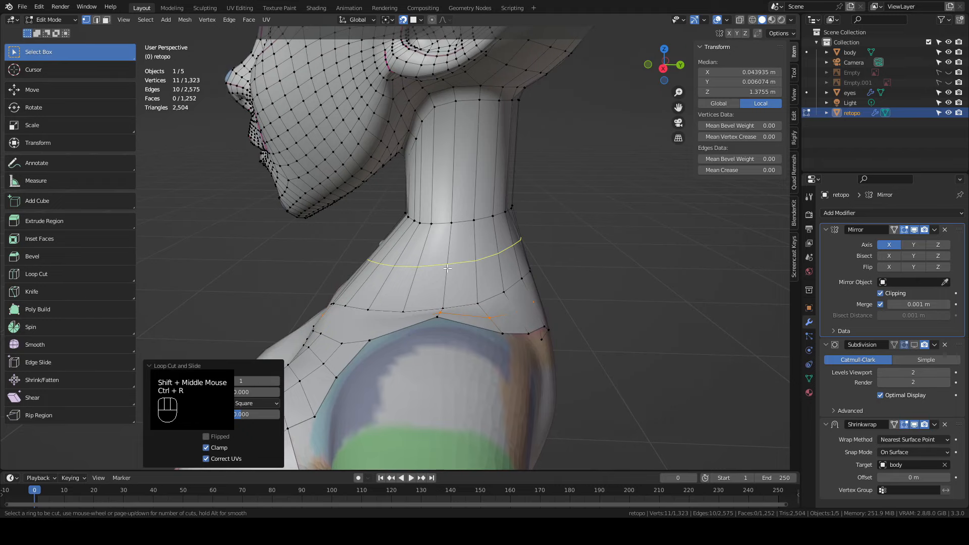
{"action": "left_click", "coordinate": [447, 268]}
{"action": "right_click", "coordinate": [447, 268]}
Add a centred loop cut around the neck and bevel it with one segment and a width of about 0.0077 m
{"action": "key", "text": "ctrl+r"}
{"action": "left_click", "coordinate": [480, 162]}
{"action": "right_click", "coordinate": [480, 162]}
{"action": "scroll", "coordinate": [480, 163], "scroll_direction": "up", "scroll_amount": 2}
{"action": "middle_click_drag", "start_coordinate": [481, 163], "coordinate": [415, 240]}
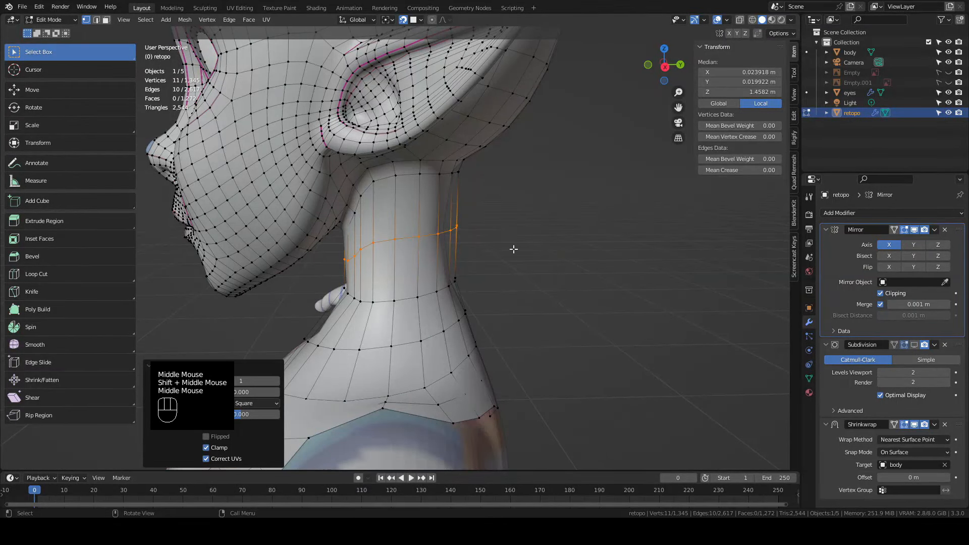
{"action": "key", "text": "ctrl+b"}
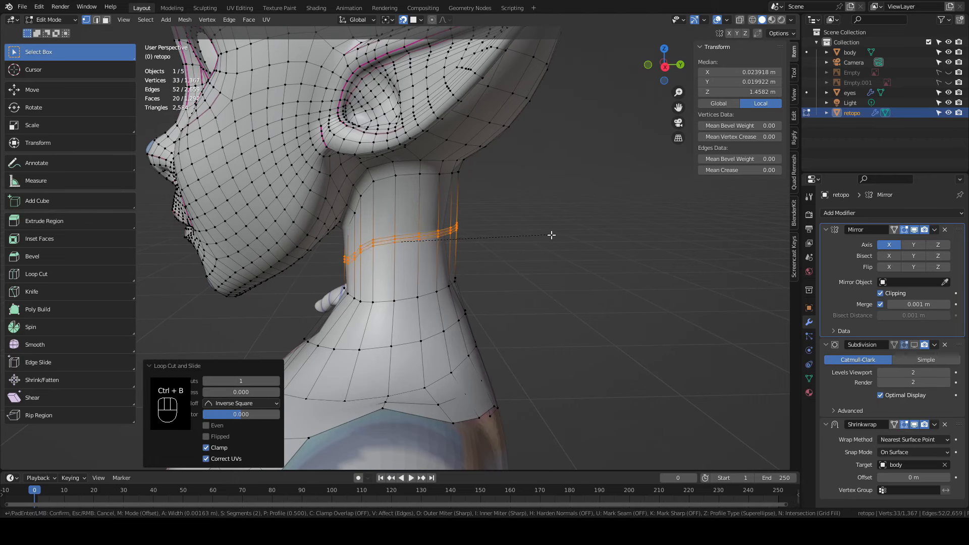
{"action": "left_click", "coordinate": [562, 237]}
Extrude the breast ring's upper outer side edge toward the ribs and fill the face joining it to the chest patch below the armpit
{"action": "middle_click_drag", "start_coordinate": [561, 237], "coordinate": [484, 240]}
{"action": "scroll", "coordinate": [484, 258], "scroll_direction": "up", "scroll_amount": 2}
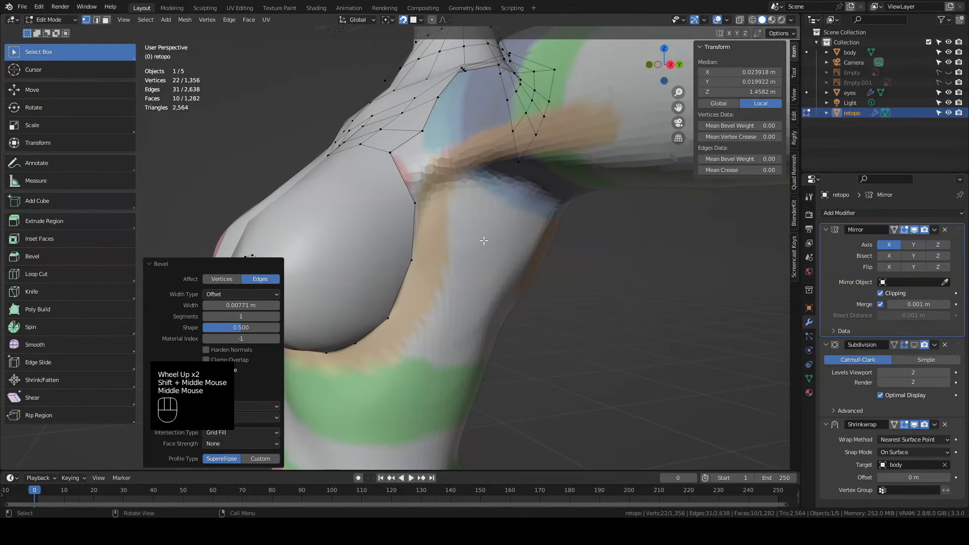
{"action": "left_click", "coordinate": [415, 203]}
{"action": "left_click", "coordinate": [411, 260], "text": "shift"}
{"action": "key", "text": "e"}
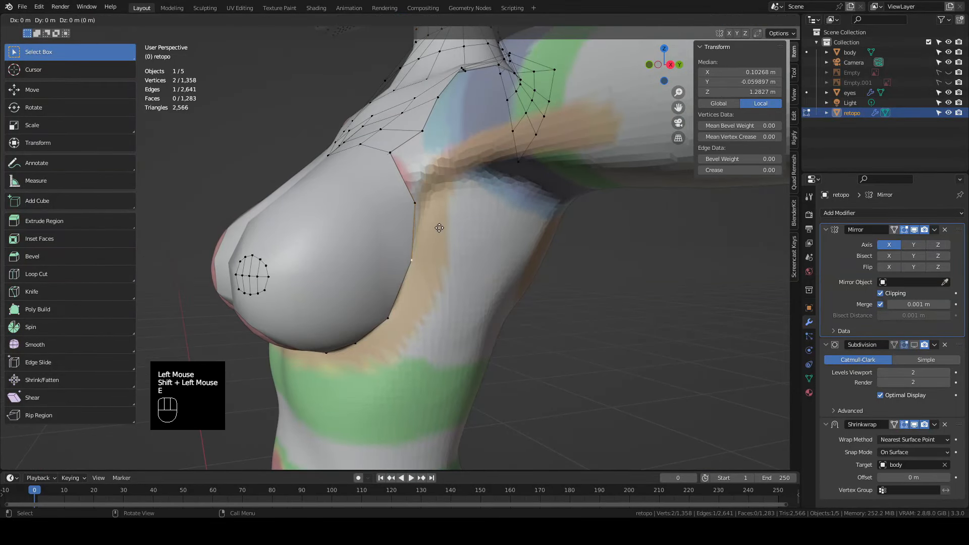
{"action": "left_click", "coordinate": [446, 232]}
{"action": "left_click", "coordinate": [415, 203]}
{"action": "left_click", "coordinate": [390, 152], "text": "shift"}
{"action": "key", "text": "f"}
Extrude the side strip's lower outer vertex into an edge chain beneath the breast, following its contour toward the centreline
{"action": "middle_click_drag", "start_coordinate": [433, 157], "coordinate": [462, 36], "text": "shift"}
{"action": "middle_click_drag", "start_coordinate": [462, 36], "coordinate": [477, 135]}
{"action": "left_click", "coordinate": [477, 135]}
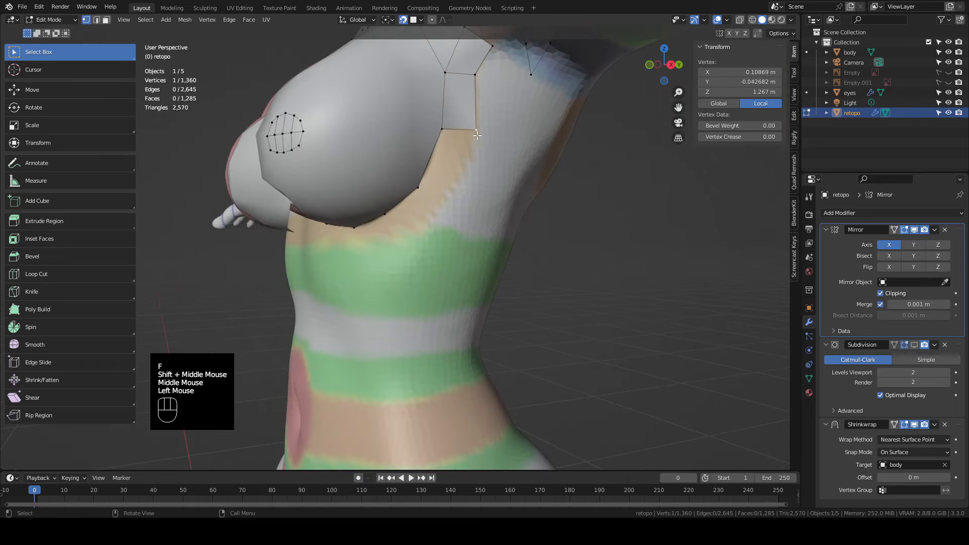
{"action": "key", "text": "e"}
{"action": "middle_click_drag", "start_coordinate": [498, 175], "coordinate": [499, 202]}
{"action": "key", "text": "e"}
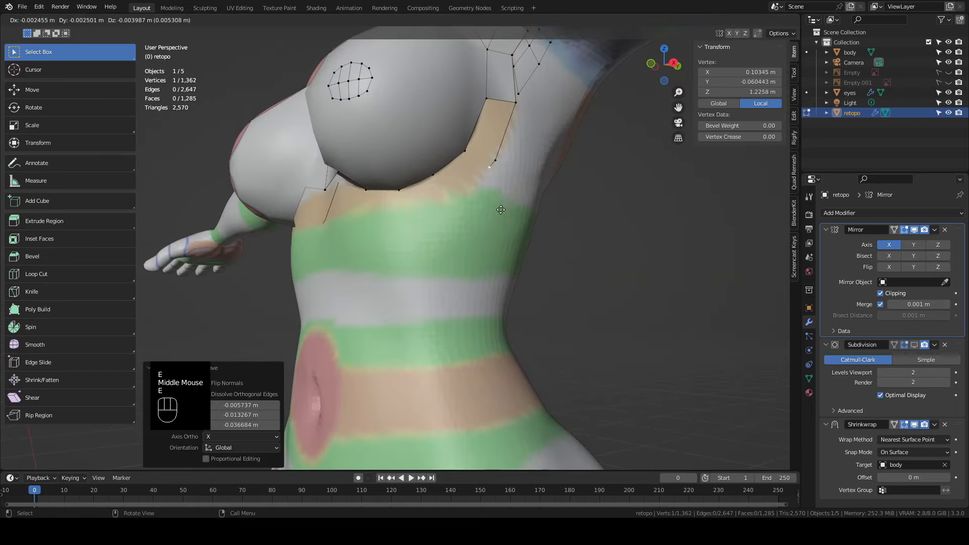
{"action": "left_click", "coordinate": [458, 232]}
{"action": "middle_click_drag", "start_coordinate": [459, 232], "coordinate": [460, 193]}
{"action": "key", "text": "e"}
{"action": "key", "text": "e"}
{"action": "left_click", "coordinate": [462, 238]}
{"action": "key", "text": "e"}
{"action": "key", "text": "e"}
{"action": "left_click", "coordinate": [485, 270]}
Fill six faces between the breast's lower border and the edge chain beneath it
{"action": "left_click", "coordinate": [426, 163]}
{"action": "left_click", "coordinate": [461, 163], "text": "shift"}
{"action": "key", "text": "f"}
{"action": "key", "text": "f"}
{"action": "key", "text": "f"}
{"action": "key", "text": "f"}
{"action": "key", "text": "f"}
{"action": "key", "text": "f"}
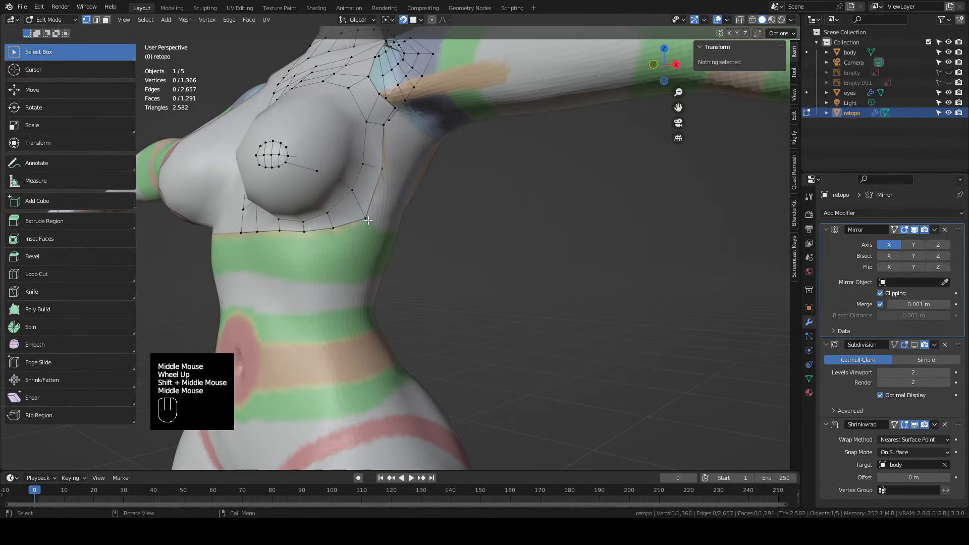
Extrude the under-breast strip's lower edge down over the upper green torso band and adjust the new row's vertices along it
{"action": "left_click", "coordinate": [366, 221]}
{"action": "left_click", "coordinate": [241, 232], "text": "ctrl+shift"}
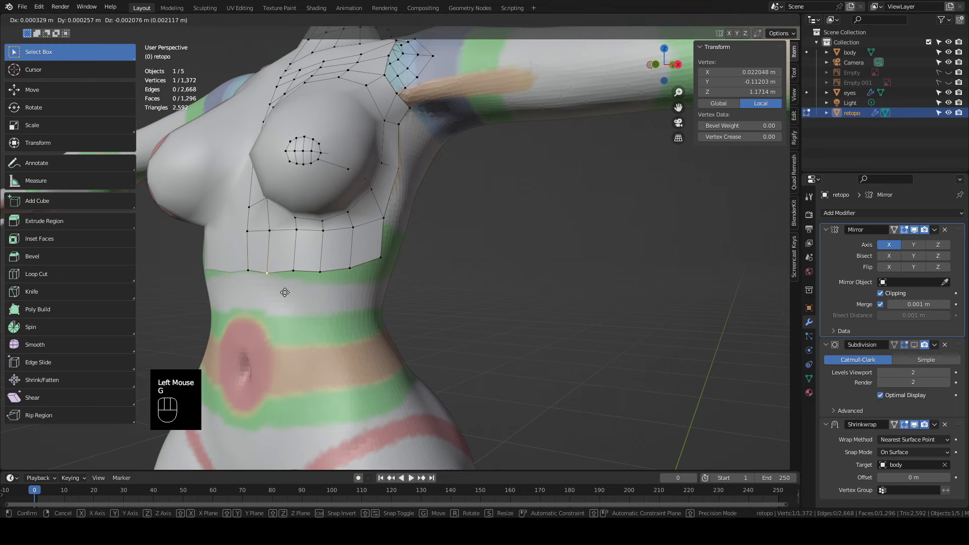
{"action": "left_click", "coordinate": [285, 292]}
{"action": "left_click", "coordinate": [352, 282]}
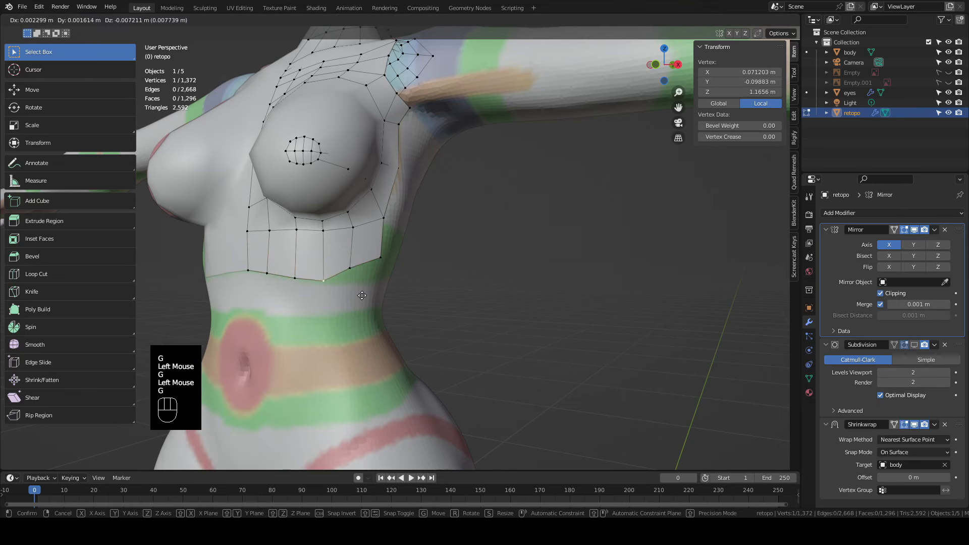
{"action": "key", "text": "g"}
{"action": "left_click", "coordinate": [362, 296]}
Hide the chest, breast and under-breast patches to clear the view of the upper back
{"action": "middle_click_drag", "start_coordinate": [363, 296], "coordinate": [293, 298]}
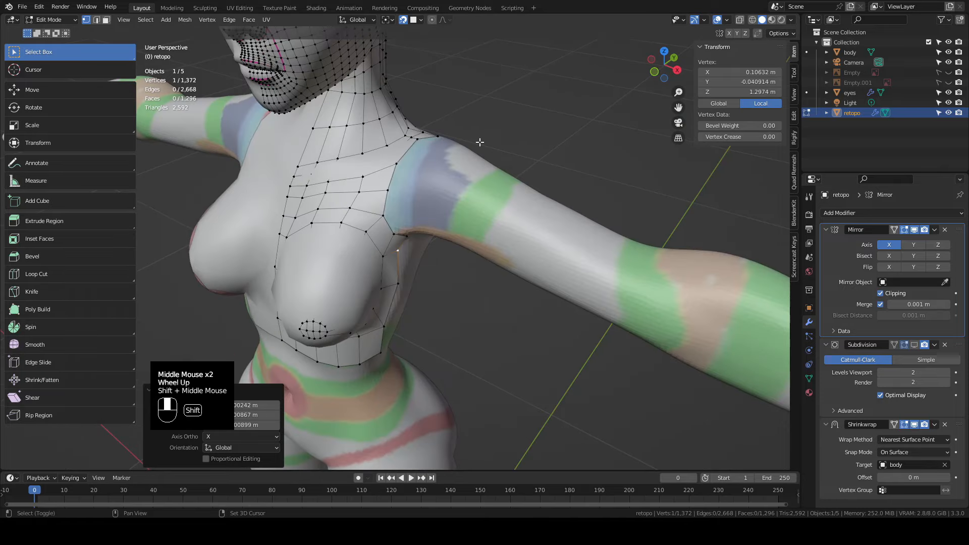
{"action": "middle_click_drag", "start_coordinate": [478, 143], "coordinate": [486, 196]}
{"action": "scroll", "coordinate": [389, 186], "scroll_direction": "up", "scroll_amount": 2}
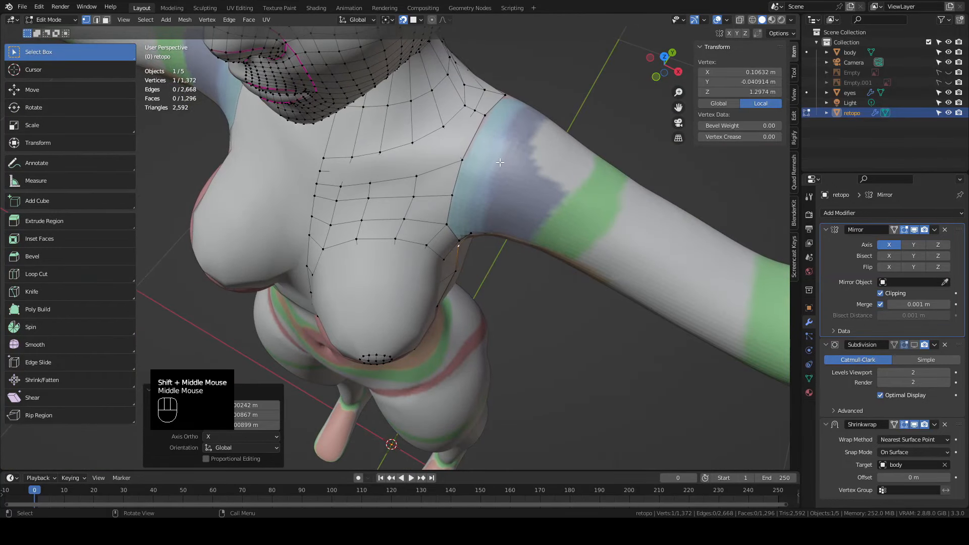
{"action": "left_click_drag", "start_coordinate": [520, 147], "coordinate": [297, 421]}
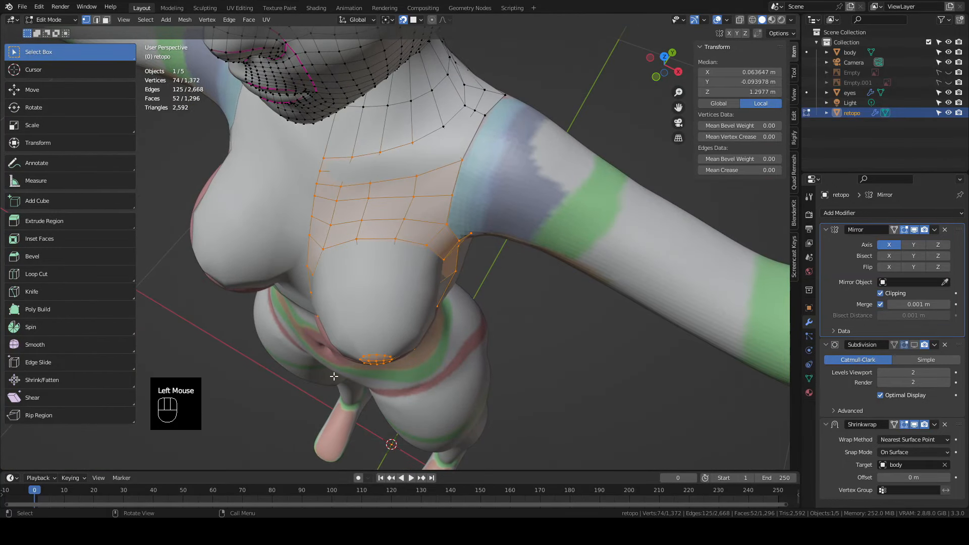
{"action": "key", "text": "h"}
{"action": "left_click_drag", "start_coordinate": [444, 281], "coordinate": [336, 372]}
{"action": "middle_click_drag", "start_coordinate": [336, 372], "coordinate": [391, 224]}
{"action": "key", "text": "h"}
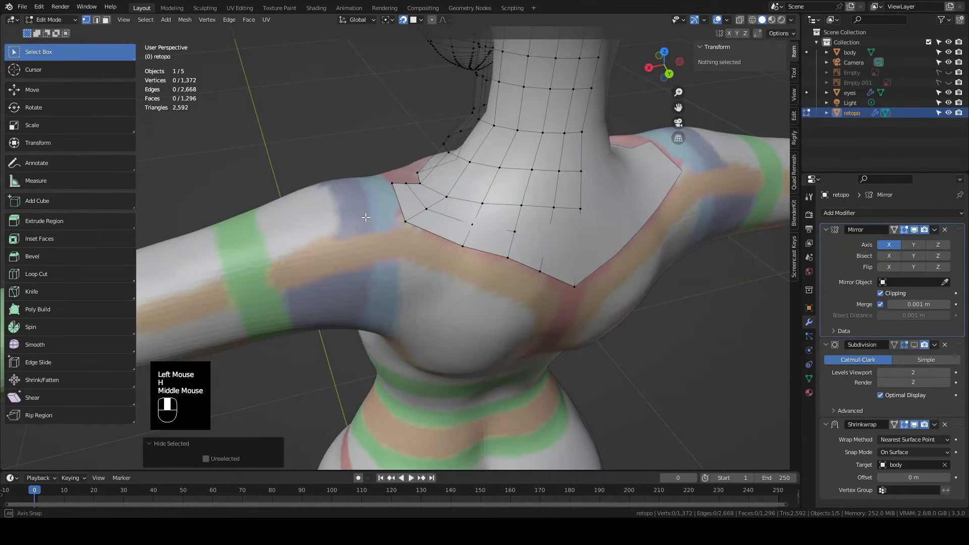
Extrude the outermost edge of the upper-back border down over the tan shoulder blade guide
{"action": "left_click", "coordinate": [405, 223]}
{"action": "left_click", "coordinate": [461, 247], "text": "shift"}
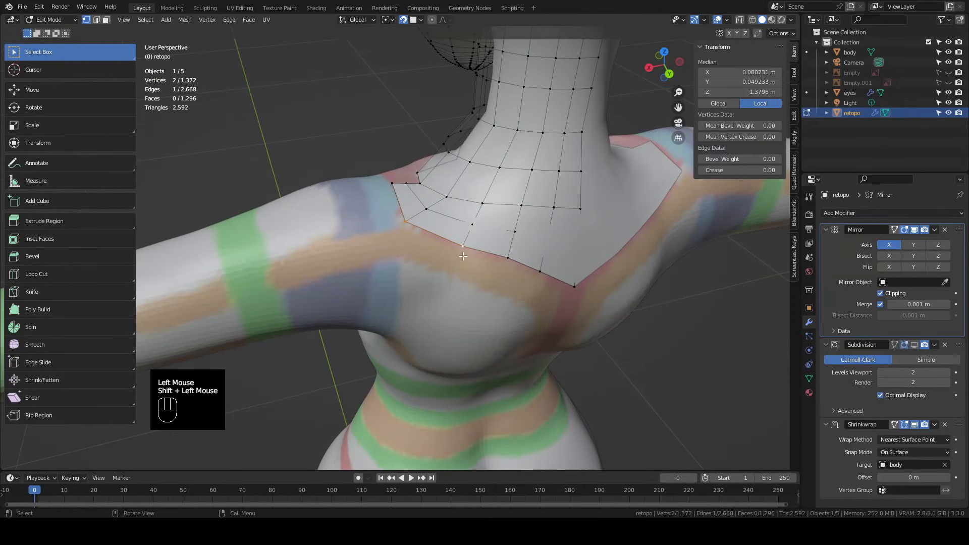
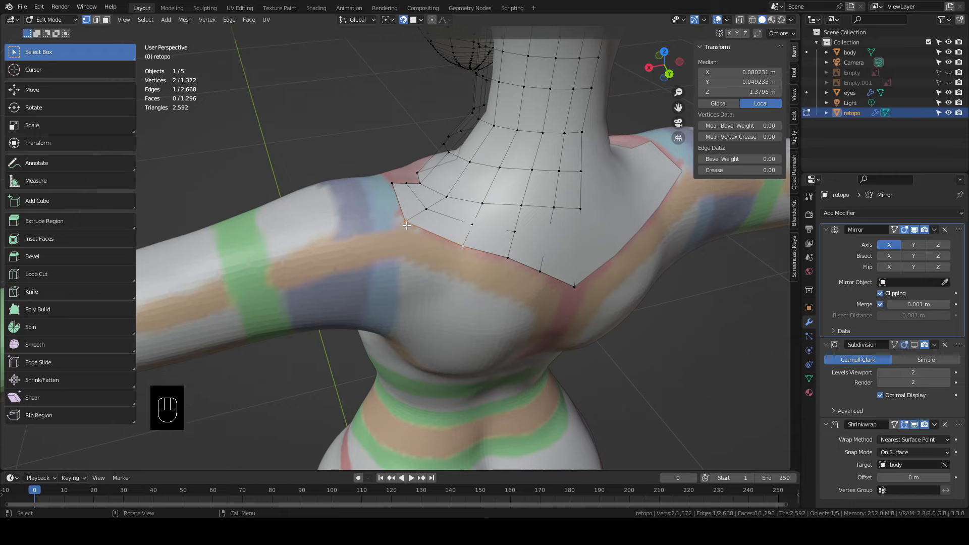
{"action": "key", "text": "e"}
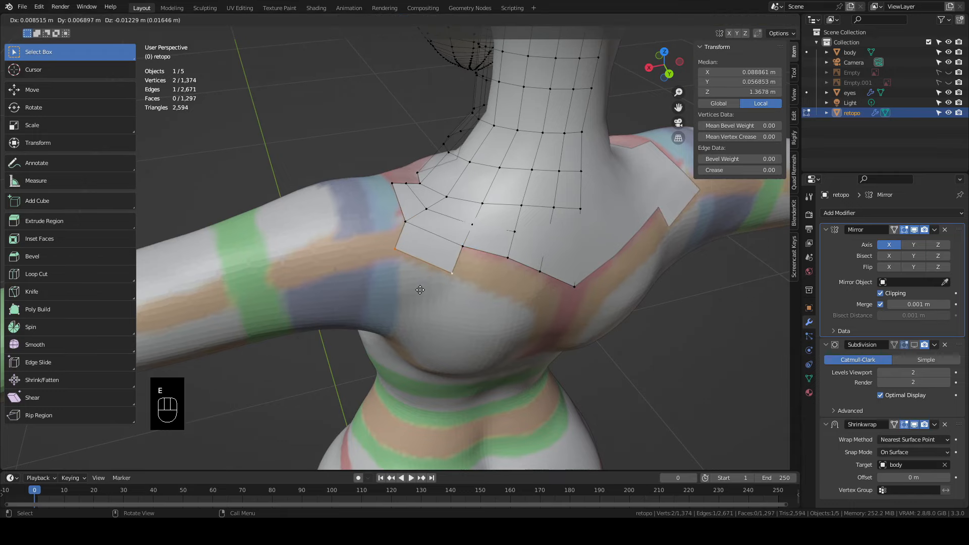
{"action": "left_click", "coordinate": [439, 267]}
Extrude the new back face's lower inner vertex in two segments along the tan guide toward the spine
{"action": "middle_click_drag", "start_coordinate": [439, 267], "coordinate": [447, 245]}
{"action": "key", "text": "e"}
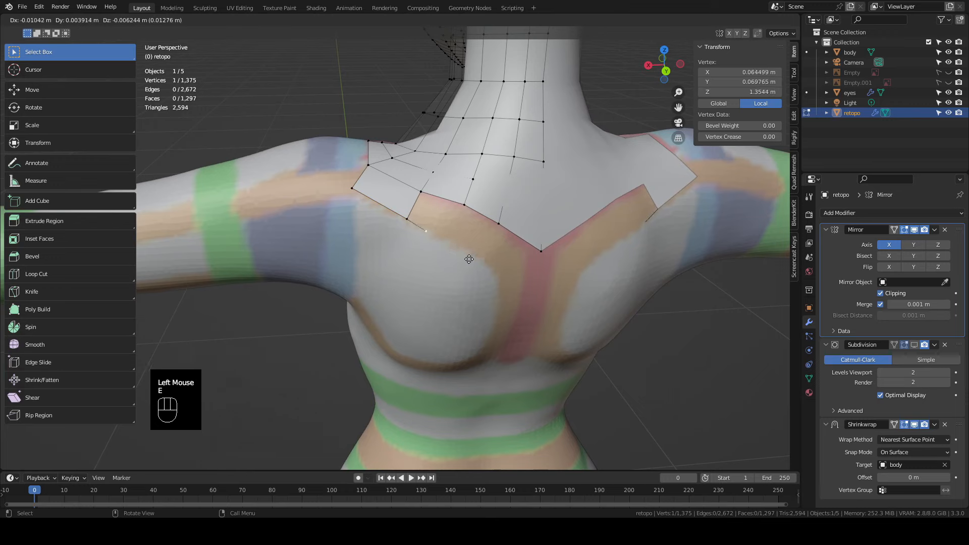
{"action": "left_click", "coordinate": [488, 263]}
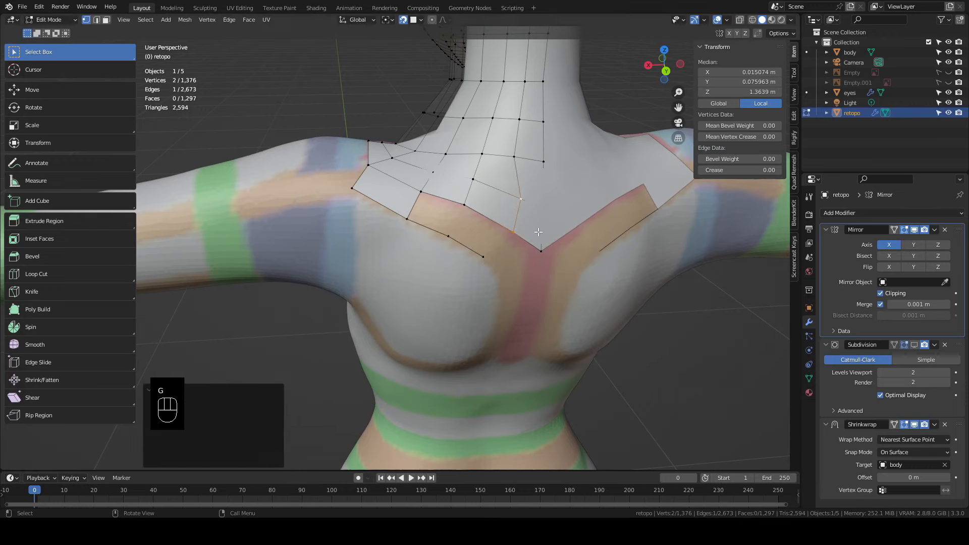
Extrude the chain's end vertex about 0.074 m down the shoulder blade and about 0.050 m outward toward the side
{"action": "middle_click_drag", "start_coordinate": [527, 265], "coordinate": [500, 212]}
{"action": "middle_click_drag", "start_coordinate": [499, 212], "coordinate": [475, 136], "text": "shift"}
{"action": "left_click", "coordinate": [473, 135]}
{"action": "key", "text": "e"}
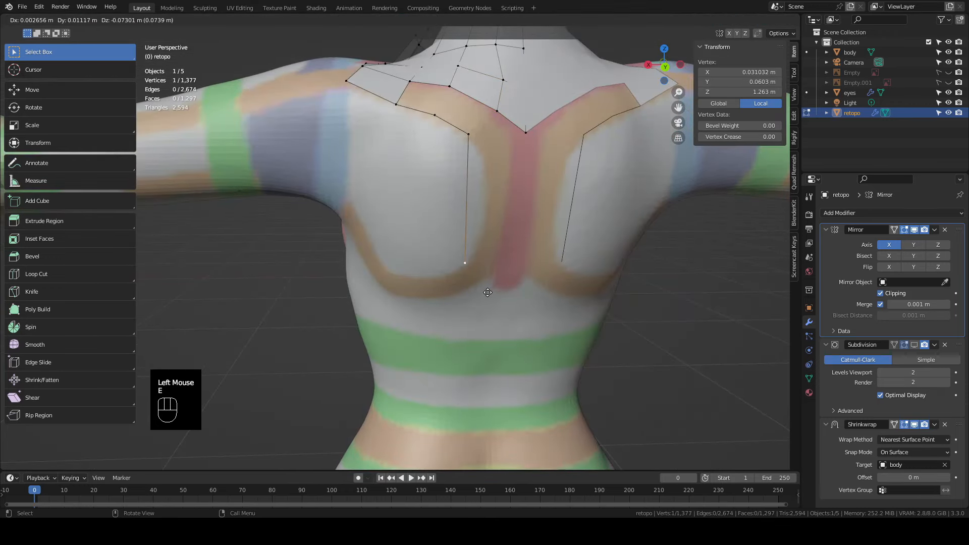
{"action": "left_click", "coordinate": [488, 292]}
{"action": "key", "text": "e"}
{"action": "left_click", "coordinate": [425, 262]}
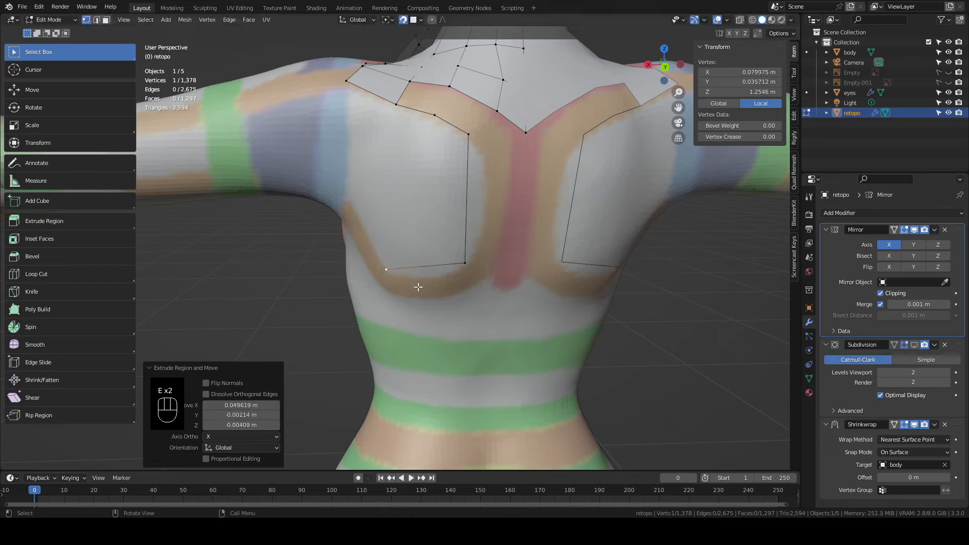
Extrude the shoulder blade chain's end vertex up to the armpit, and extrude a parallel outer chain from beside the spine around to the armpit
{"action": "key", "text": "e"}
{"action": "left_click", "coordinate": [379, 222]}
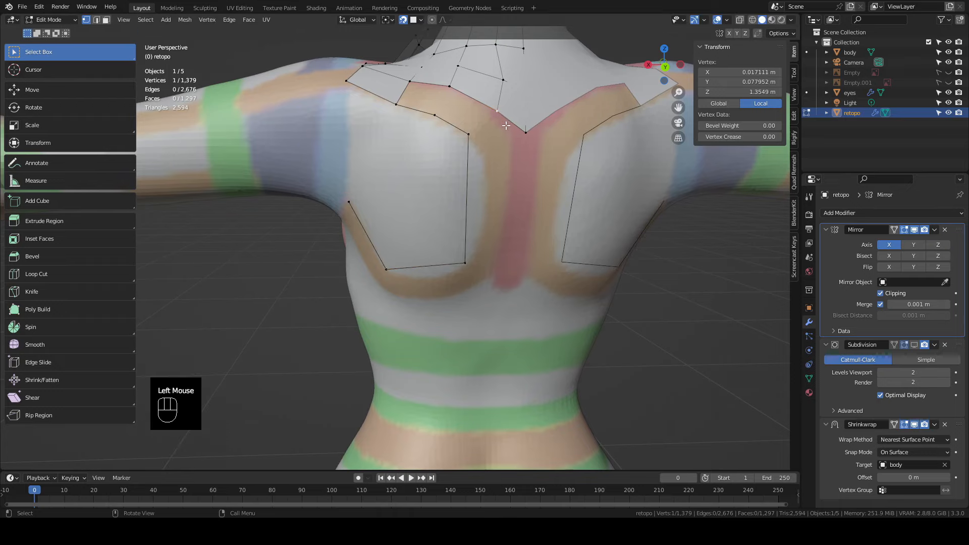
{"action": "left_click", "coordinate": [499, 114]}
{"action": "key", "text": "e"}
{"action": "left_click", "coordinate": [502, 296]}
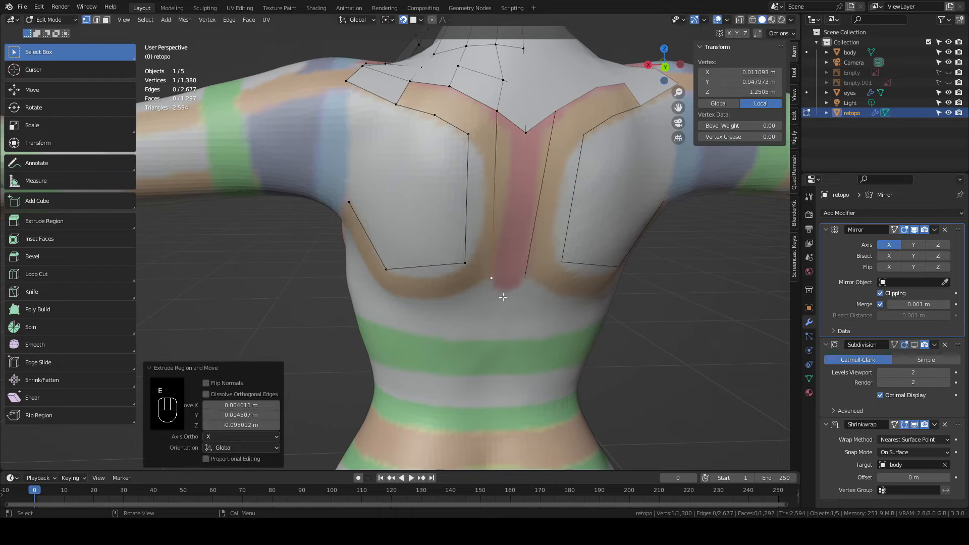
{"action": "key", "text": "e"}
{"action": "left_click", "coordinate": [421, 302]}
{"action": "key", "text": "e"}
{"action": "left_click", "coordinate": [364, 255]}
Fill the tan guide band between the inner and outer chains with faces, starting from the edge at the shoulder border
{"action": "left_click", "coordinate": [397, 105]}
{"action": "left_click", "coordinate": [411, 83], "text": "shift"}
{"action": "key", "text": "f"}
{"action": "key", "text": "f"}
{"action": "key", "text": "f"}
{"action": "key", "text": "f"}
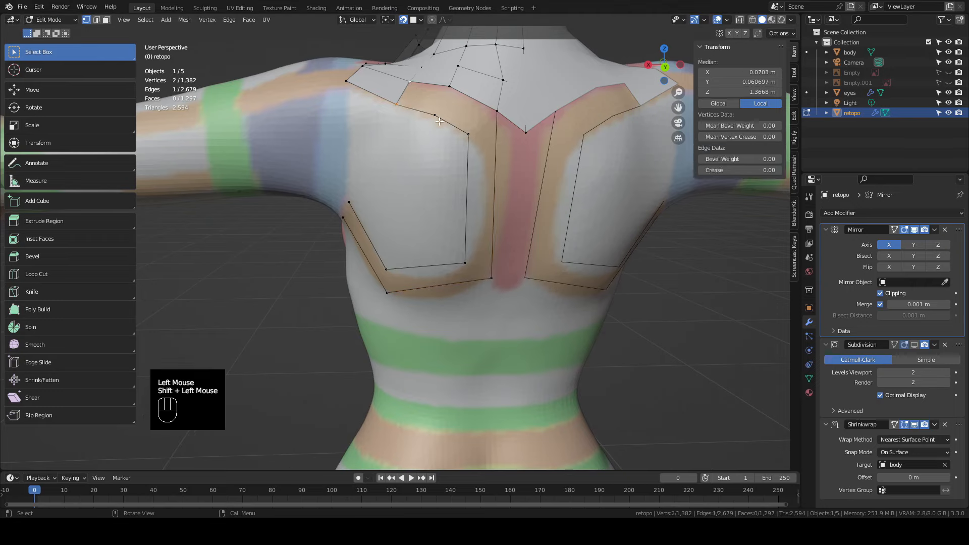
{"action": "key", "text": "f"}
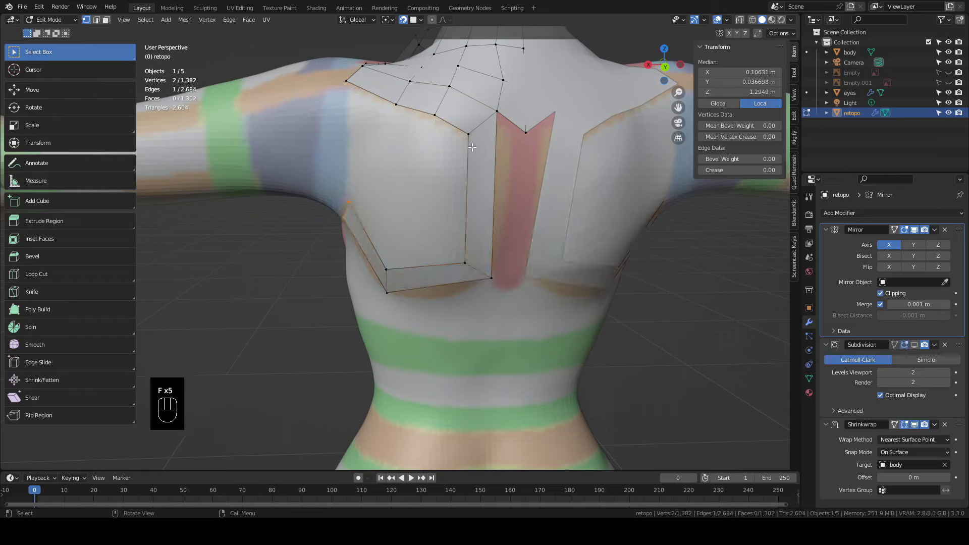
Add two loop cuts across the vertical strip beside the spine and one across the strip below the shoulder blade
{"action": "key", "text": "ctrl+r"}
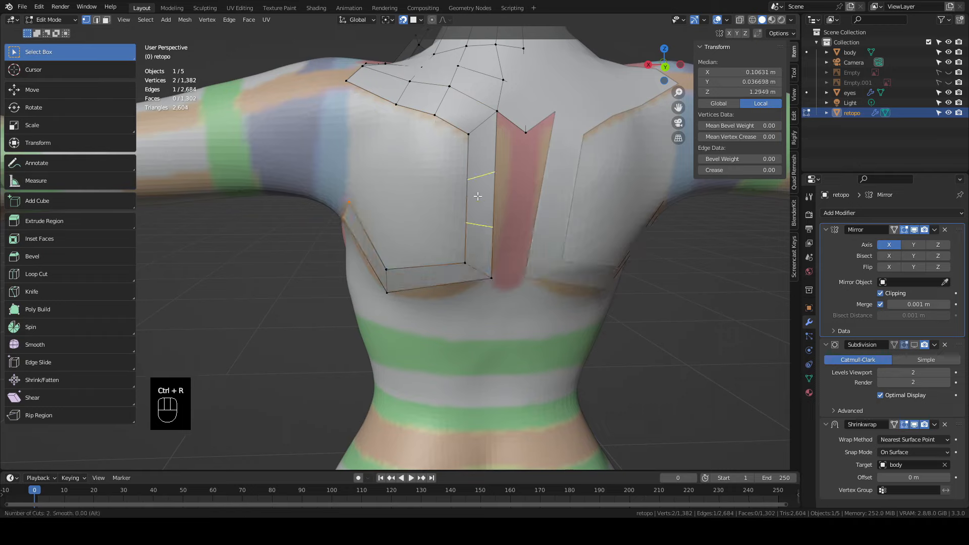
{"action": "left_click", "coordinate": [477, 195]}
{"action": "right_click", "coordinate": [477, 195]}
{"action": "key", "text": "g"}
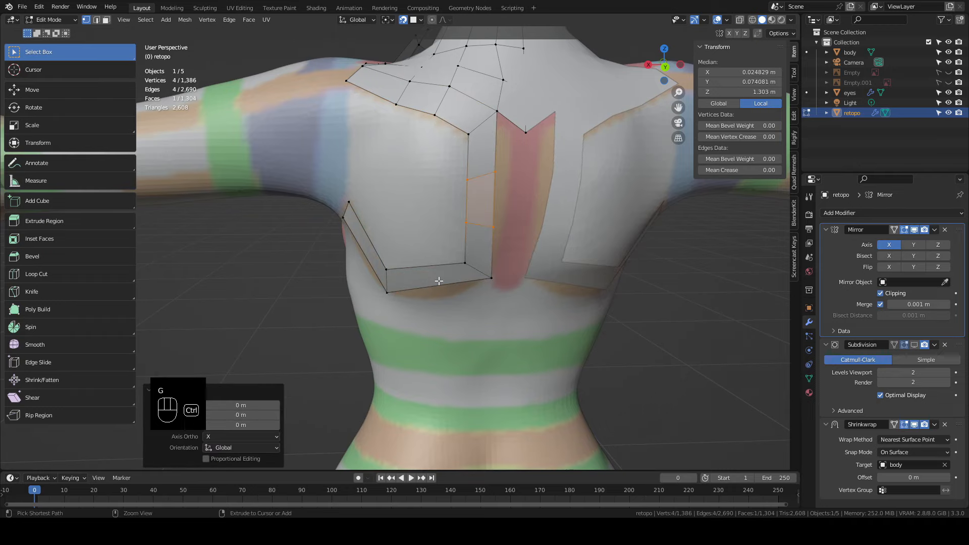
{"action": "key", "text": "ctrl+r"}
{"action": "left_click", "coordinate": [439, 281]}
{"action": "right_click", "coordinate": [439, 280]}
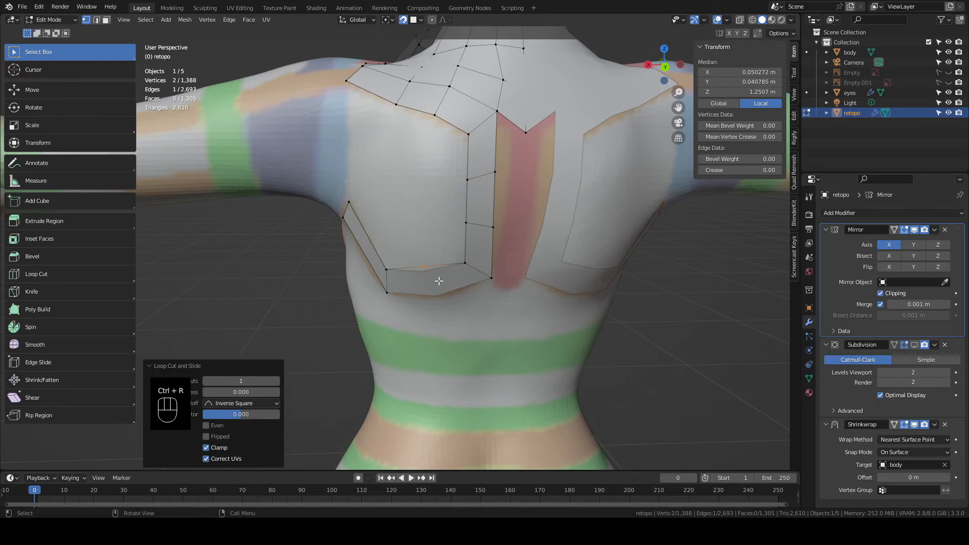
Extrude the centre-line vertex at the upper back in three segments down the pink spine guide
{"action": "left_click", "coordinate": [527, 137]}
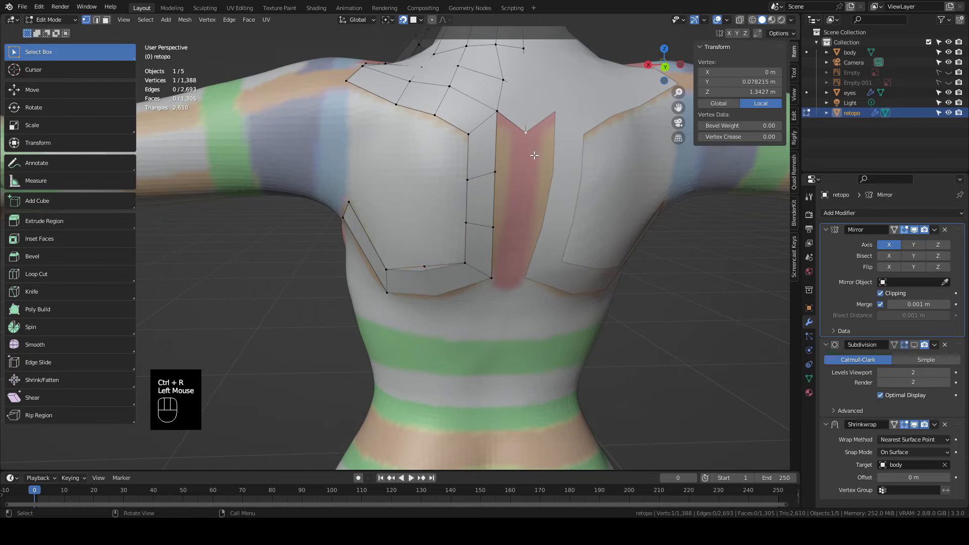
{"action": "key", "text": "e"}
{"action": "left_click", "coordinate": [537, 197]}
{"action": "key", "text": "e"}
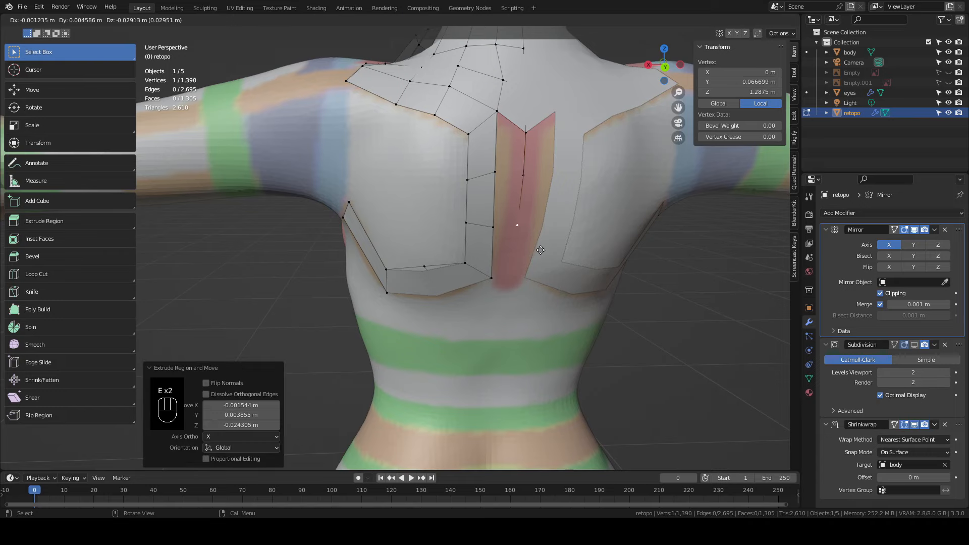
{"action": "left_click", "coordinate": [553, 305]}
Fill the gap between the vertical strip and the centre-line chain with faces down the spine
{"action": "left_click", "coordinate": [495, 172]}
{"action": "left_click", "coordinate": [523, 175], "text": "shift"}
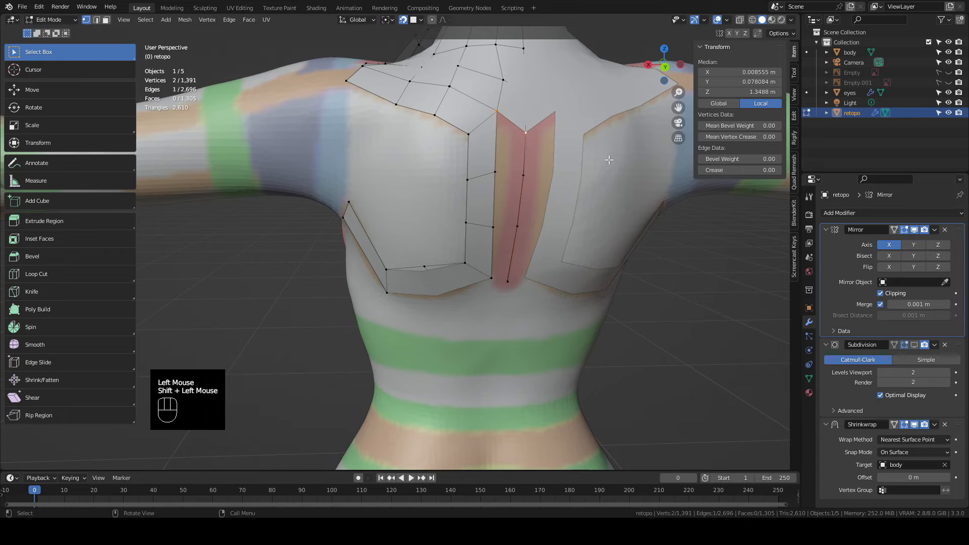
{"action": "key", "text": "f"}
{"action": "key", "text": "f"}
{"action": "left_click", "coordinate": [509, 370]}
Move the middle face of the vertical strip about 0.004 m toward the spine
{"action": "left_click", "coordinate": [491, 212]}
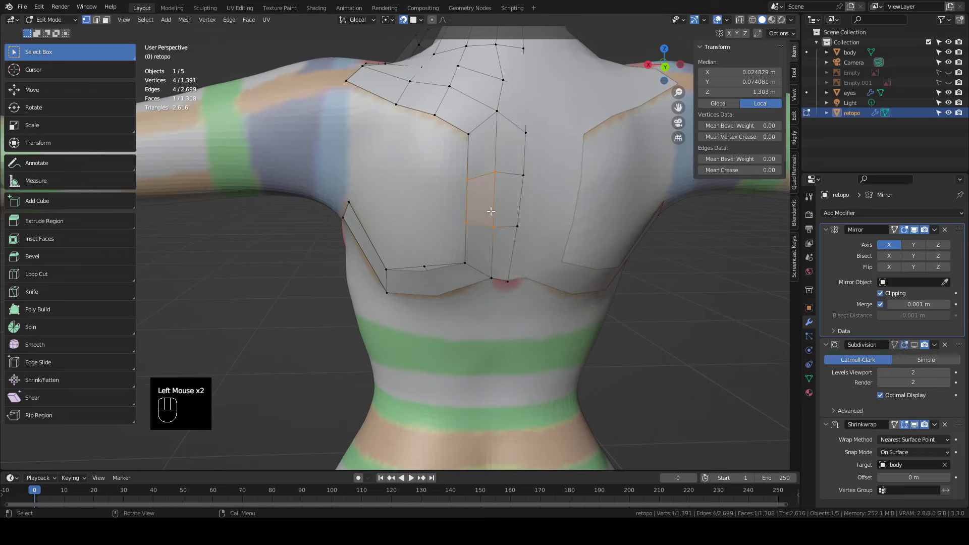
{"action": "key", "text": "g"}
{"action": "left_click", "coordinate": [477, 207]}
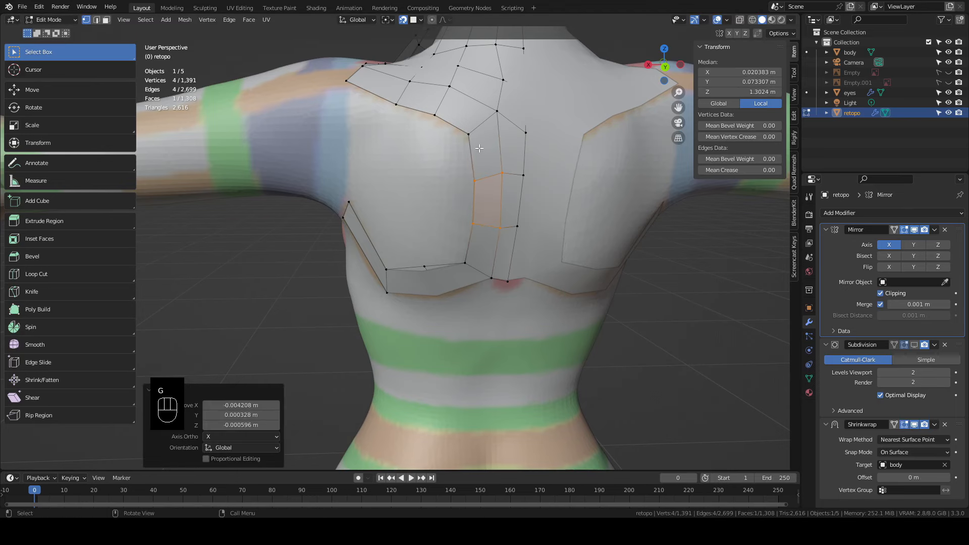
Reposition the vertices of the strip below the shoulder blade to follow the tan guide's curve
{"action": "left_click", "coordinate": [426, 268]}
{"action": "key", "text": "g"}
{"action": "left_click", "coordinate": [437, 298]}
{"action": "middle_click_drag", "start_coordinate": [437, 298], "coordinate": [428, 260]}
{"action": "left_click", "coordinate": [423, 245]}
{"action": "key", "text": "g"}
{"action": "left_click", "coordinate": [430, 260]}
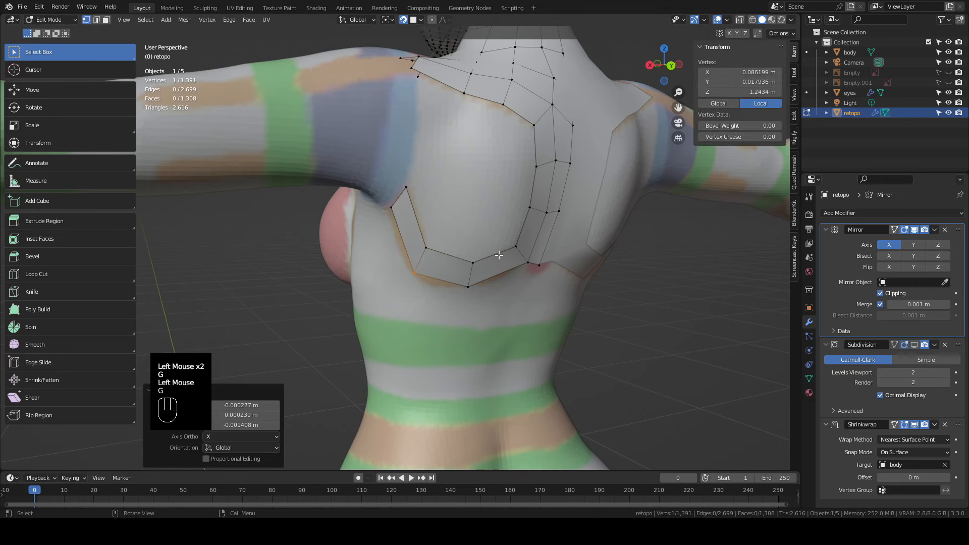
Extrude the vertical strip's middle outer edge across the shoulder blade in three segments, about 0.030, 0.025 and 0.020 m along X
{"action": "left_click", "coordinate": [472, 222]}
{"action": "middle_click_drag", "start_coordinate": [472, 222], "coordinate": [461, 221]}
{"action": "left_click", "coordinate": [505, 174]}
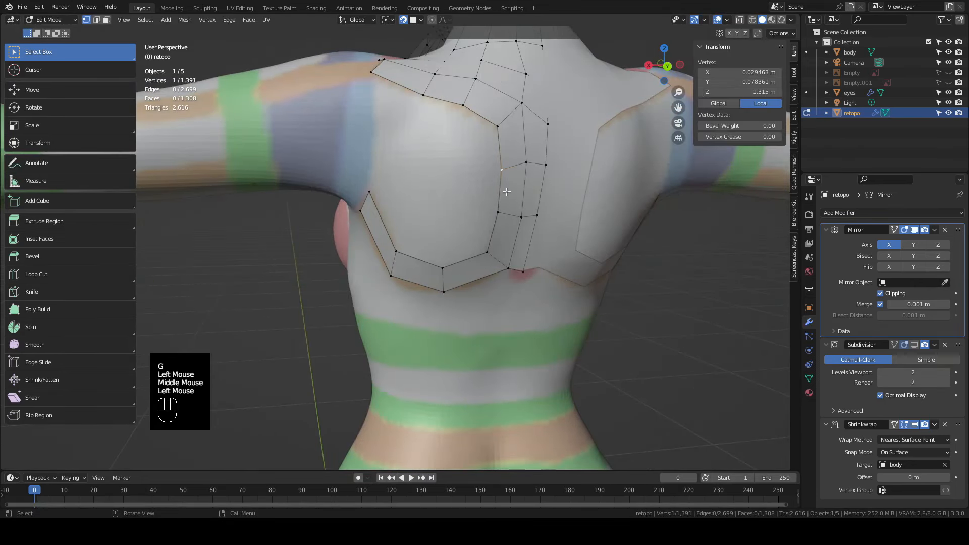
{"action": "left_click", "coordinate": [502, 205], "text": "shift"}
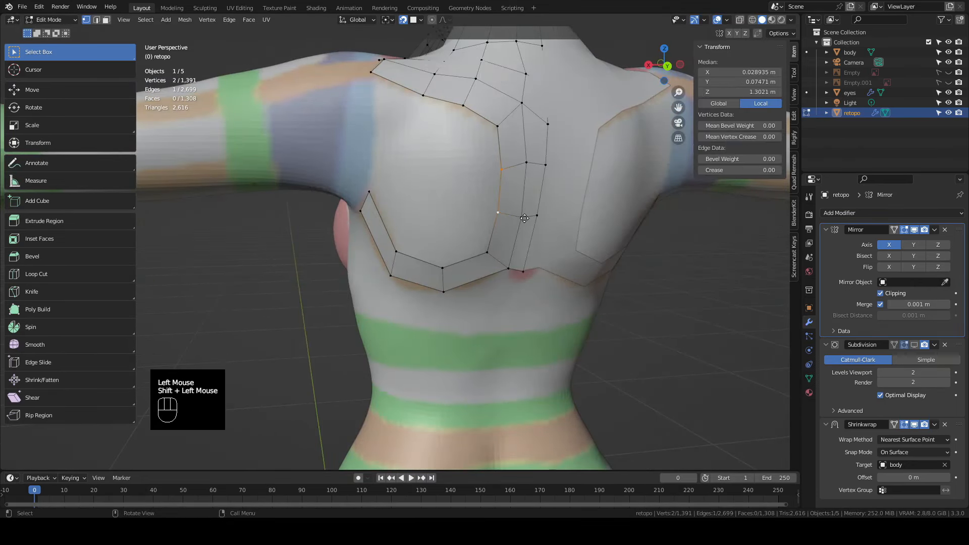
{"action": "key", "text": "e"}
{"action": "left_click", "coordinate": [475, 167]}
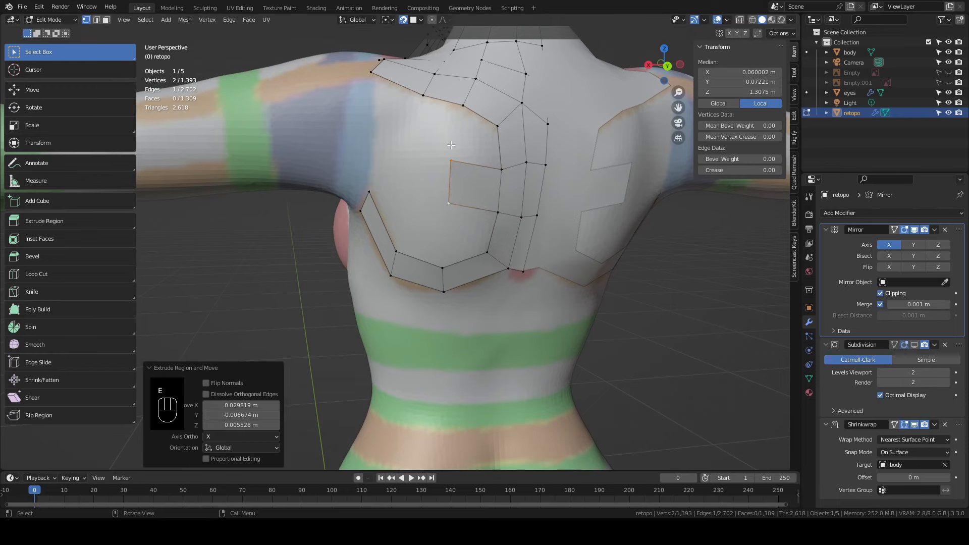
{"action": "key", "text": "e"}
{"action": "left_click", "coordinate": [401, 168]}
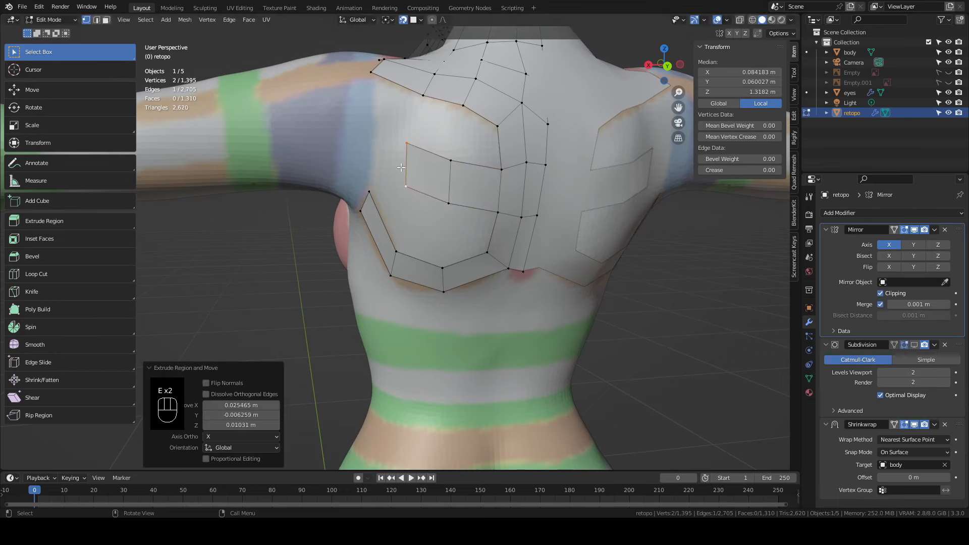
{"action": "key", "text": "e"}
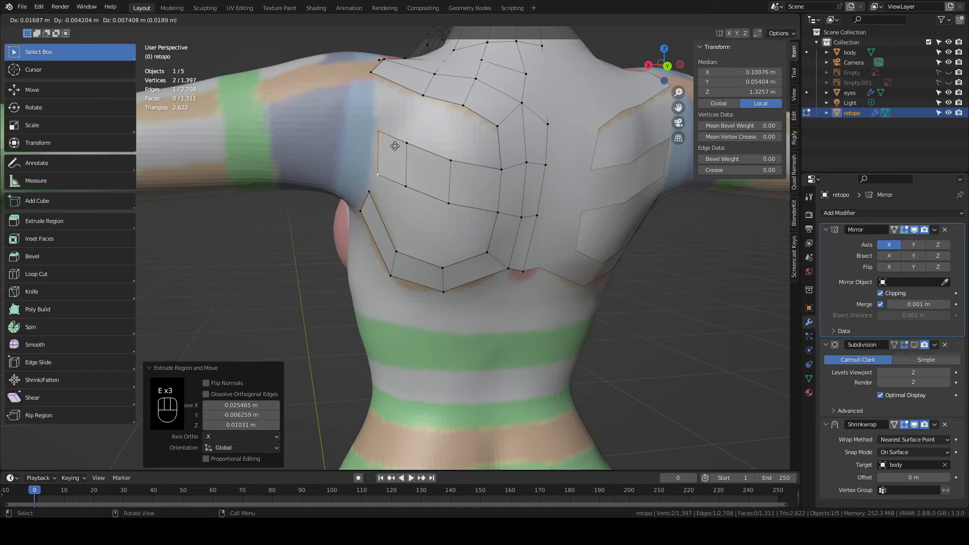
{"action": "left_click", "coordinate": [391, 144]}
Fill the gap between the new shoulder blade row and the upper-back border with faces
{"action": "left_click", "coordinate": [499, 128]}
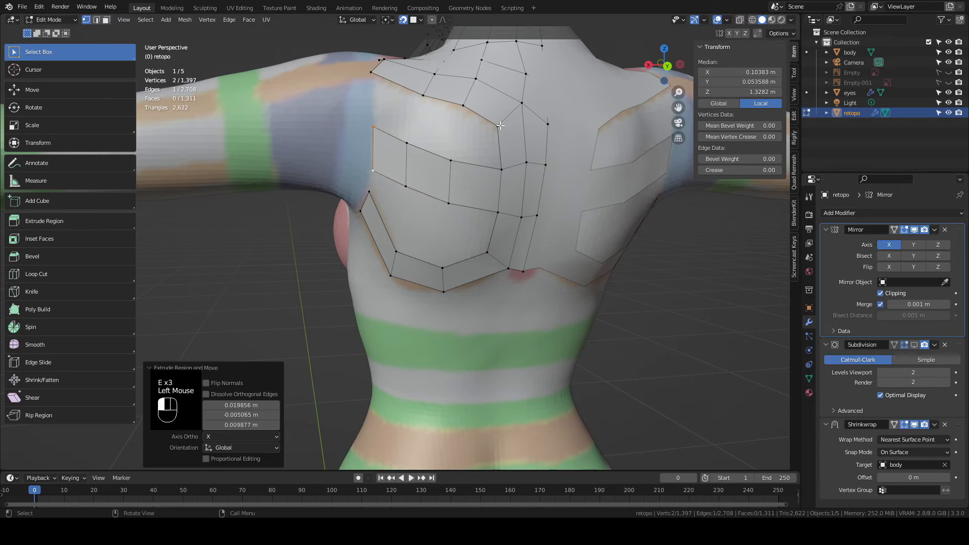
{"action": "left_click", "coordinate": [506, 173], "text": "shift"}
{"action": "key", "text": "f"}
{"action": "key", "text": "f"}
{"action": "key", "text": "f"}
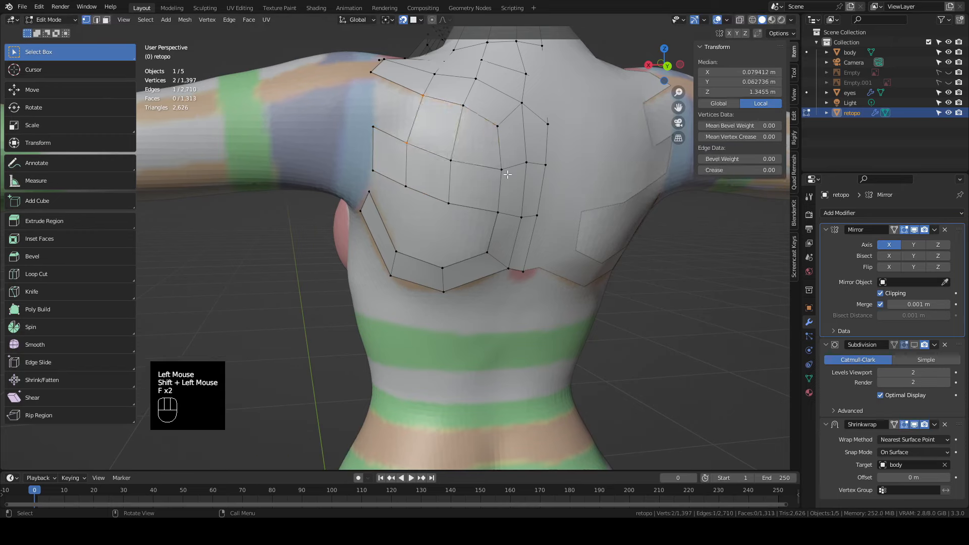
Fill the gap between the new shoulder blade row and the lower strip with faces
{"action": "left_click", "coordinate": [496, 214]}
{"action": "left_click", "coordinate": [442, 268], "text": "shift"}
{"action": "key", "text": "f"}
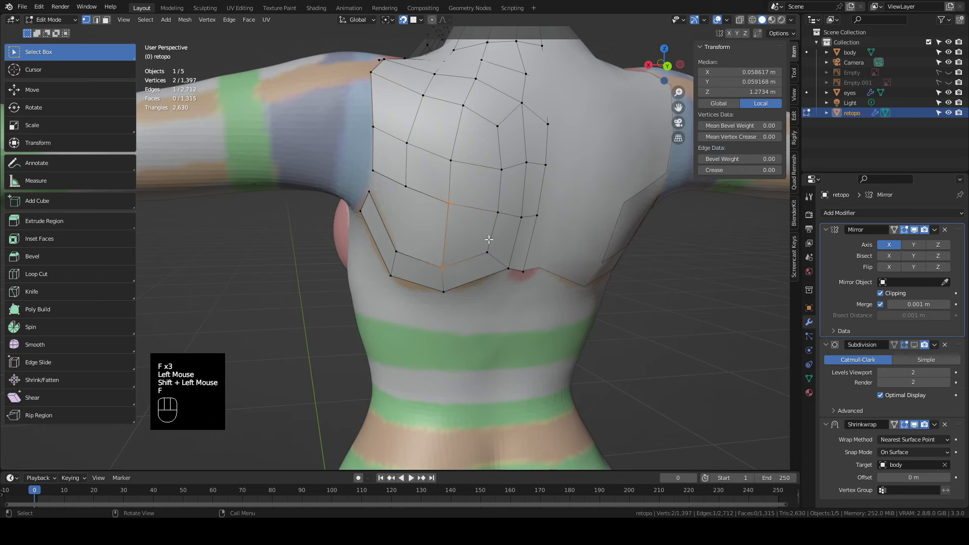
{"action": "key", "text": "f"}
Move the two outer end vertices of the shoulder blade row up along the armhole border
{"action": "middle_click_drag", "start_coordinate": [489, 239], "coordinate": [504, 262], "text": "shift"}
{"action": "middle_click_drag", "start_coordinate": [504, 262], "coordinate": [480, 232]}
{"action": "left_click", "coordinate": [476, 228]}
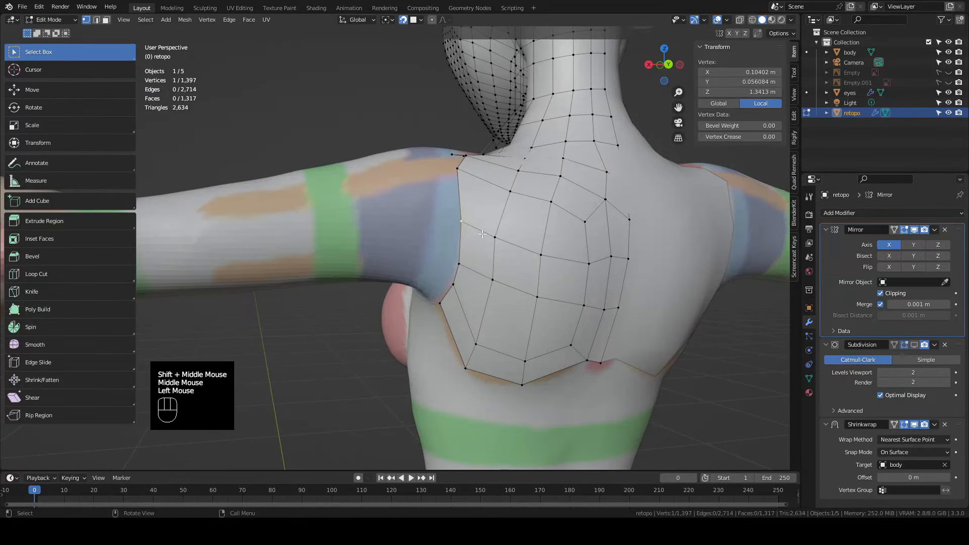
{"action": "key", "text": "g"}
{"action": "left_click", "coordinate": [483, 224]}
{"action": "left_click", "coordinate": [459, 263]}
{"action": "key", "text": "g"}
{"action": "left_click", "coordinate": [481, 245]}
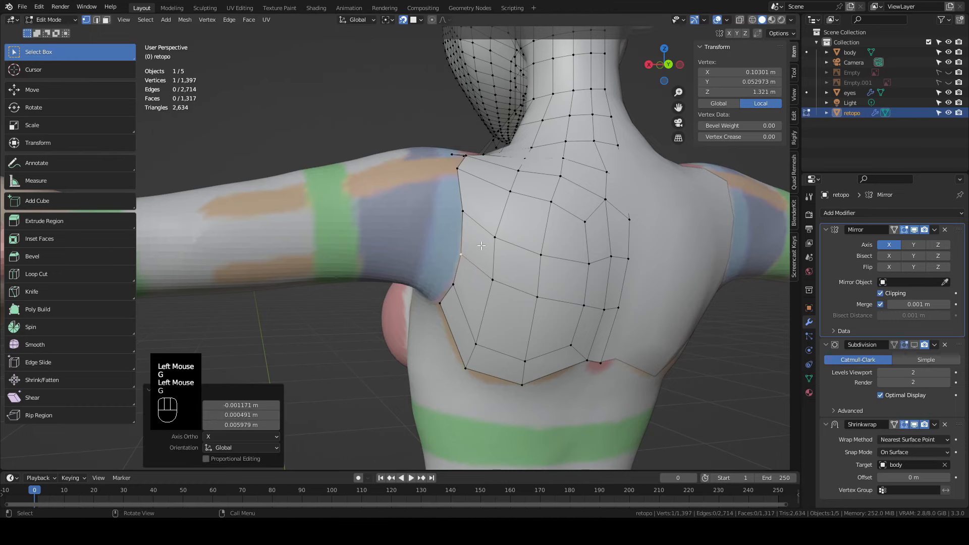
Move an interior shoulder blade vertex up about 0.003 m and nudge the armhole border vertex at the shoulder
{"action": "left_click", "coordinate": [495, 236]}
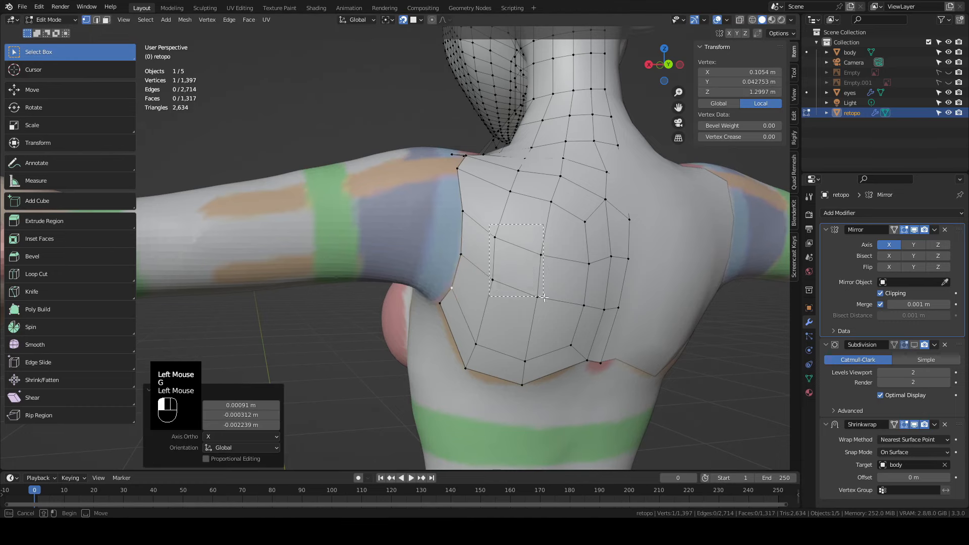
{"action": "key", "text": "g"}
{"action": "left_click", "coordinate": [495, 259]}
{"action": "middle_click_drag", "start_coordinate": [485, 283], "coordinate": [462, 262]}
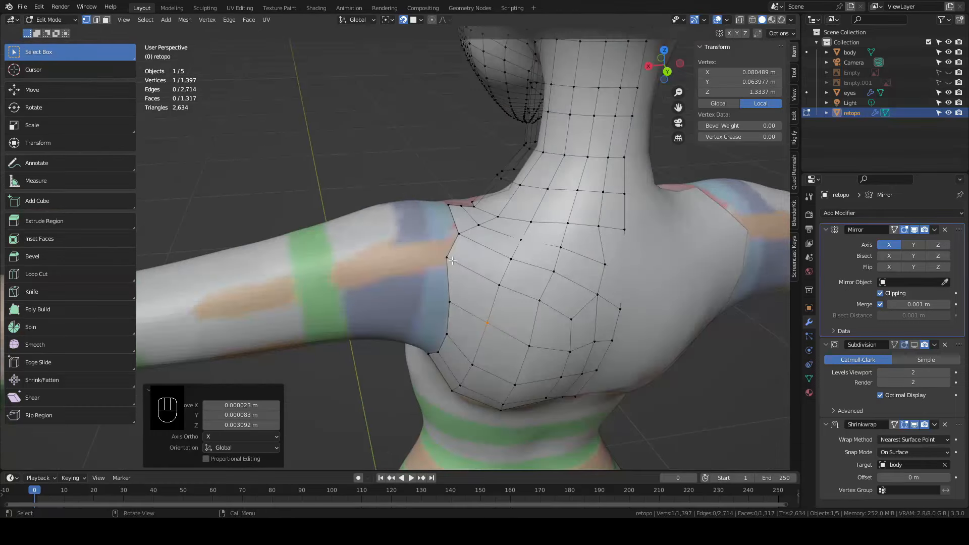
{"action": "left_click", "coordinate": [461, 260]}
{"action": "key", "text": "g"}
{"action": "middle_click_drag", "start_coordinate": [505, 290], "coordinate": [522, 303], "text": "shift"}
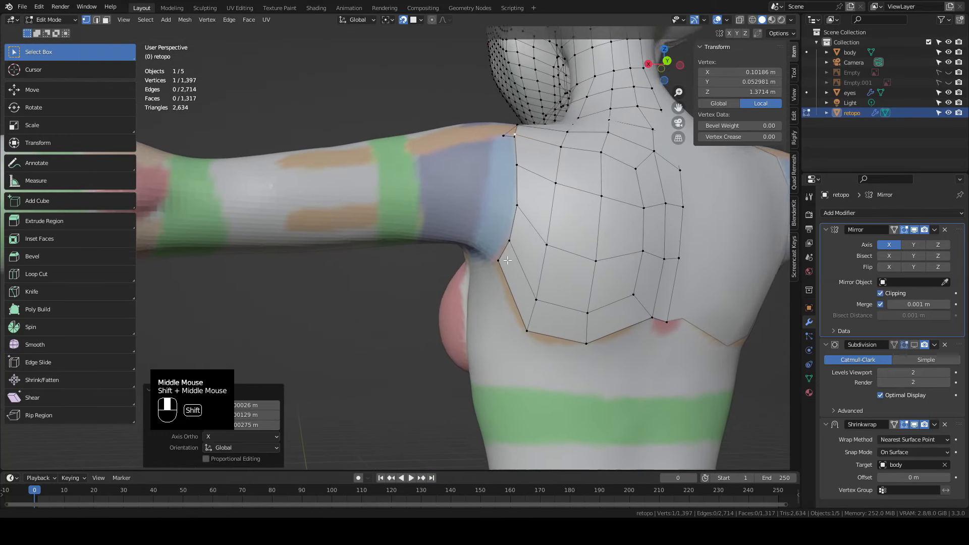
{"action": "middle_click_drag", "start_coordinate": [522, 303], "coordinate": [529, 285]}
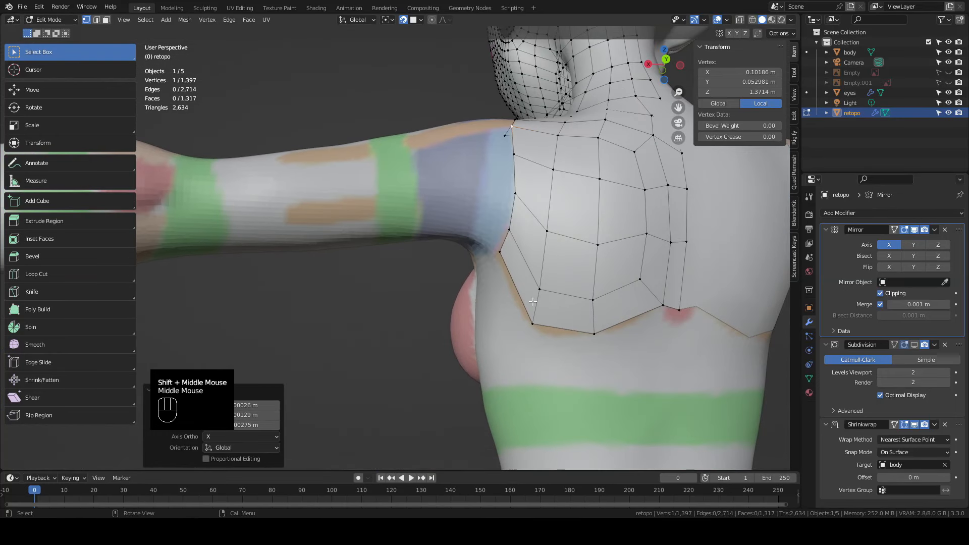
Extrude the armhole's lowest back edge about 0.019 m outward onto the blue underarm guide
{"action": "left_click", "coordinate": [739, 19]}
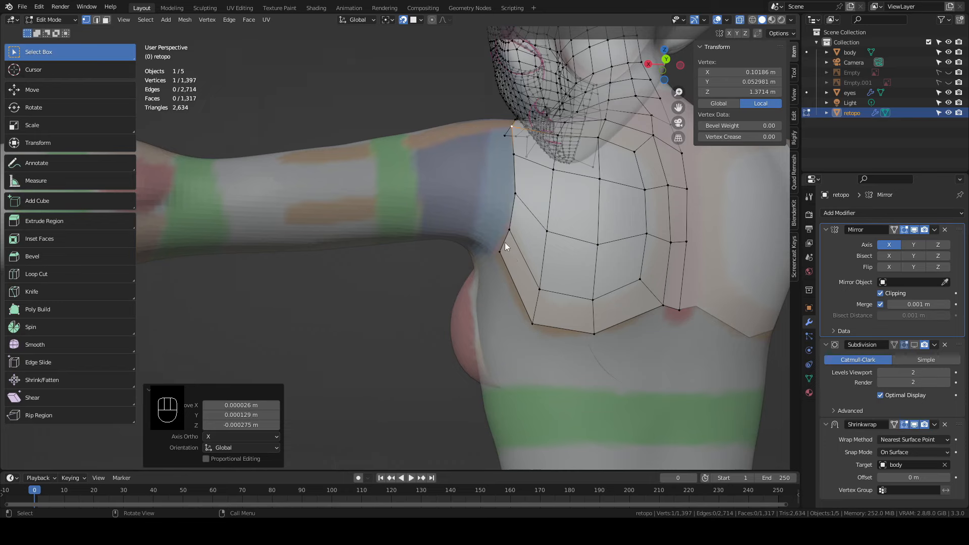
{"action": "left_click", "coordinate": [739, 19]}
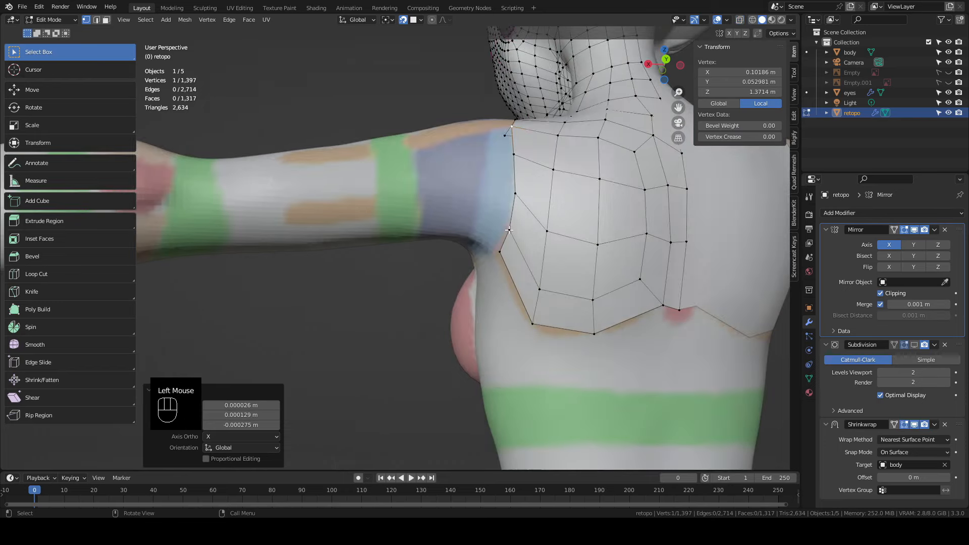
{"action": "left_click", "coordinate": [508, 230]}
{"action": "left_click", "coordinate": [500, 250], "text": "shift"}
{"action": "key", "text": "e"}
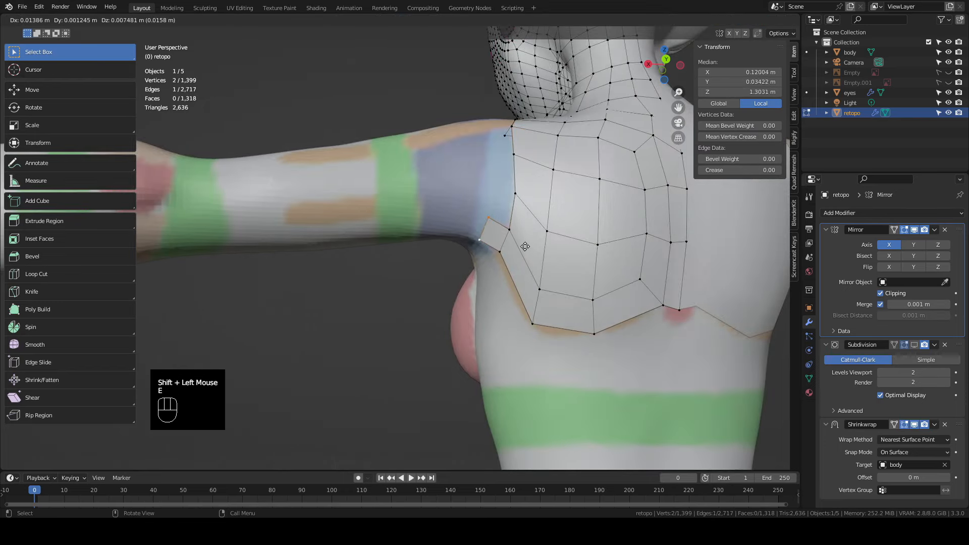
{"action": "left_click", "coordinate": [473, 219]}
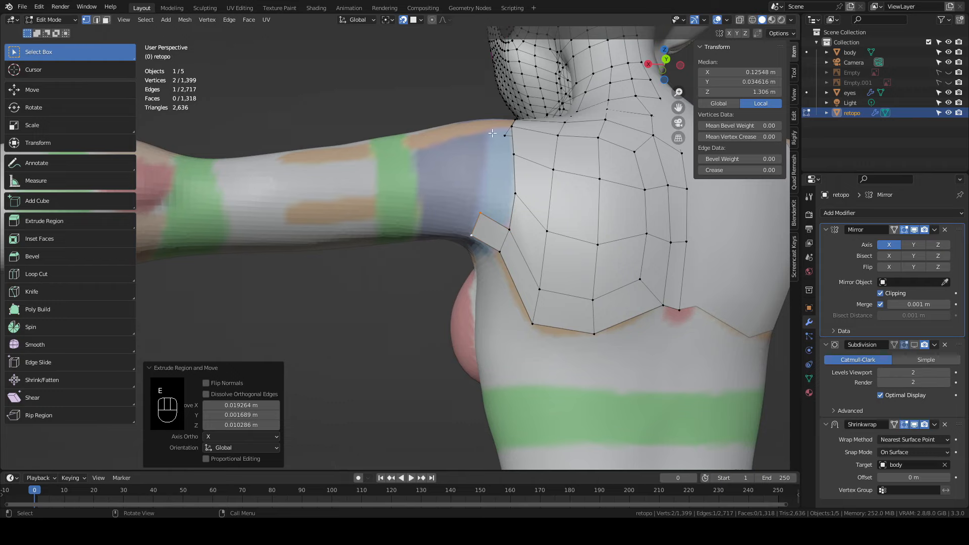
Adjust the new underarm face's upper corner and extrude its end edge along the upper arm to the green band
{"action": "key", "text": "g"}
{"action": "left_click", "coordinate": [478, 219], "text": "shift"}
{"action": "key", "text": "e"}
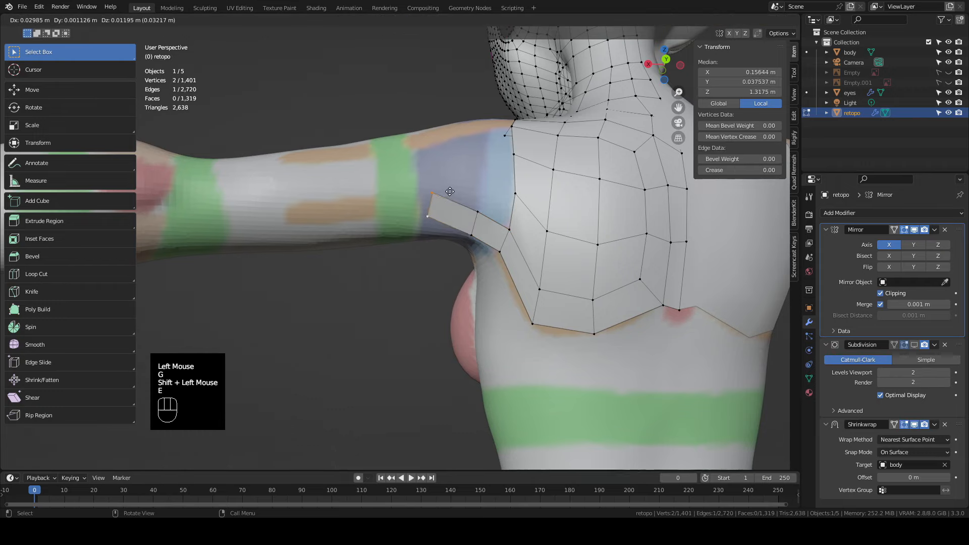
{"action": "left_click", "coordinate": [444, 190]}
Adjust the strip's upper end vertex and extrude its end edge about 0.028 m across the green arm band
{"action": "key", "text": "g"}
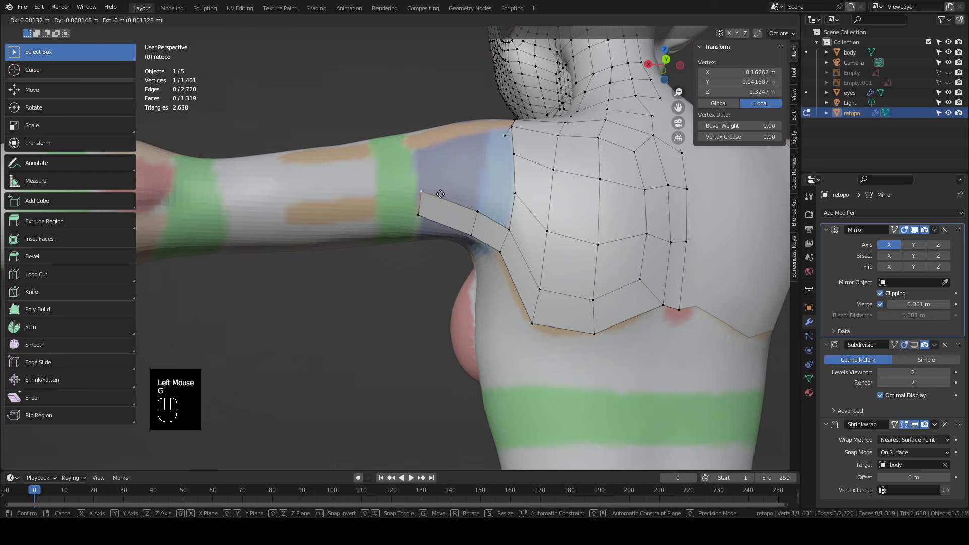
{"action": "left_click", "coordinate": [453, 202], "text": "shift"}
{"action": "key", "text": "e"}
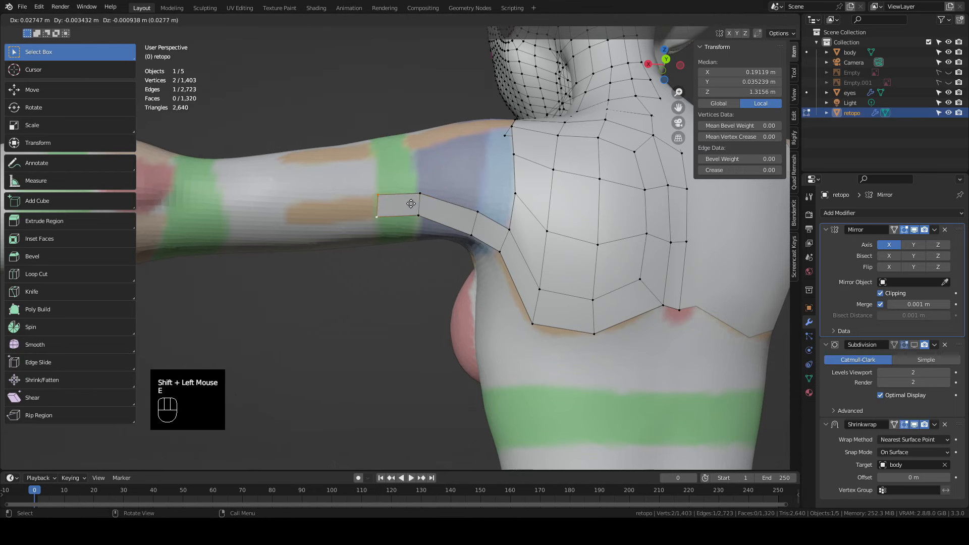
{"action": "left_click", "coordinate": [411, 204]}
Extrude the armhole edge at the orange shoulder guide in two segments along the upper arm to the green band
{"action": "middle_click_drag", "start_coordinate": [411, 203], "coordinate": [425, 208], "text": "shift"}
{"action": "middle_click_drag", "start_coordinate": [612, 212], "coordinate": [565, 242]}
{"action": "left_click", "coordinate": [559, 241]}
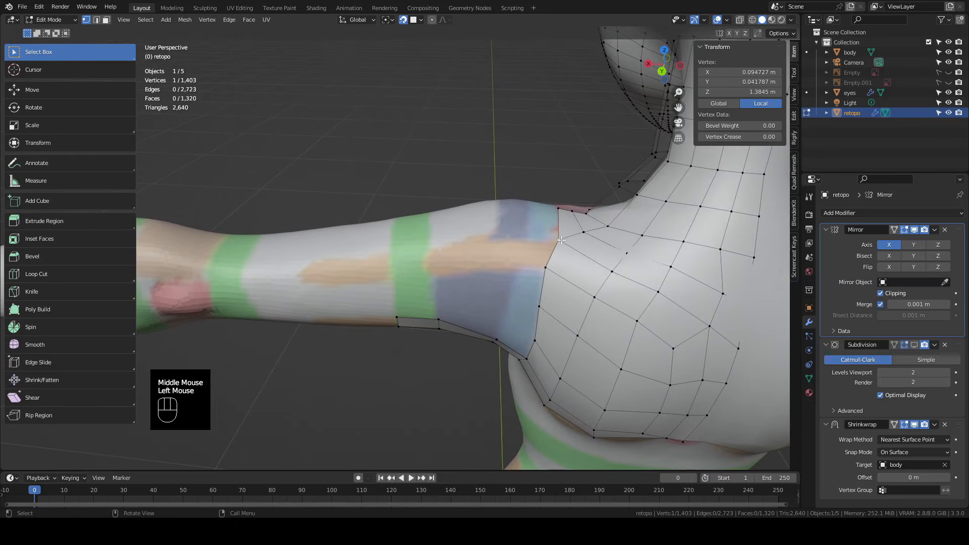
{"action": "left_click", "coordinate": [545, 268], "text": "shift"}
{"action": "key", "text": "e"}
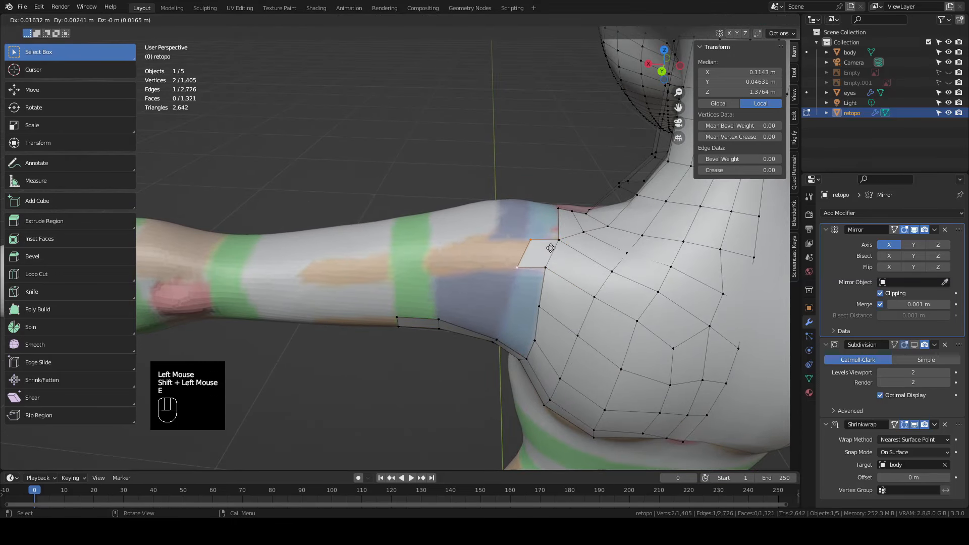
{"action": "left_click", "coordinate": [550, 248]}
{"action": "key", "text": "e"}
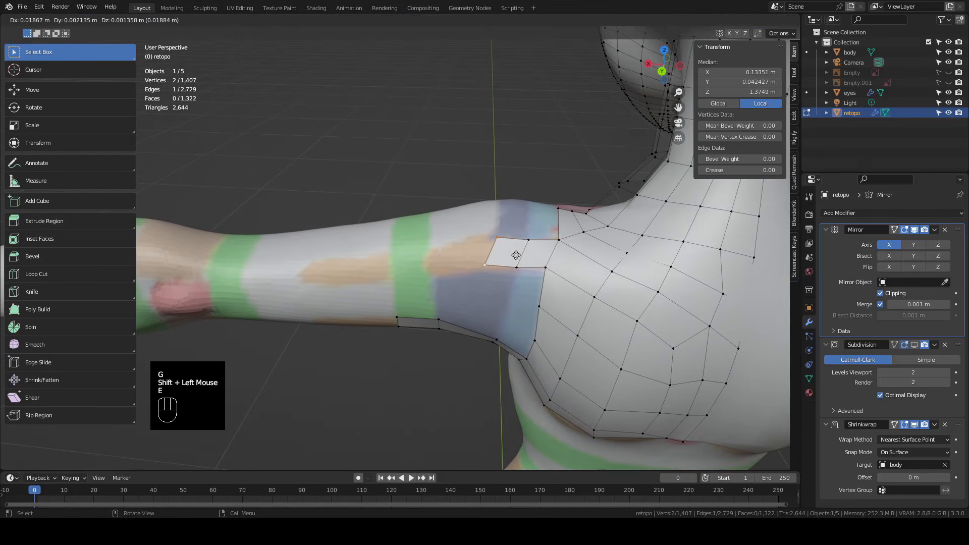
{"action": "left_click", "coordinate": [470, 266]}
Extrude the orange guide strip's end edge about 0.027 m across the green band and nudge its lower corner about 0.002 m
{"action": "key", "text": "e"}
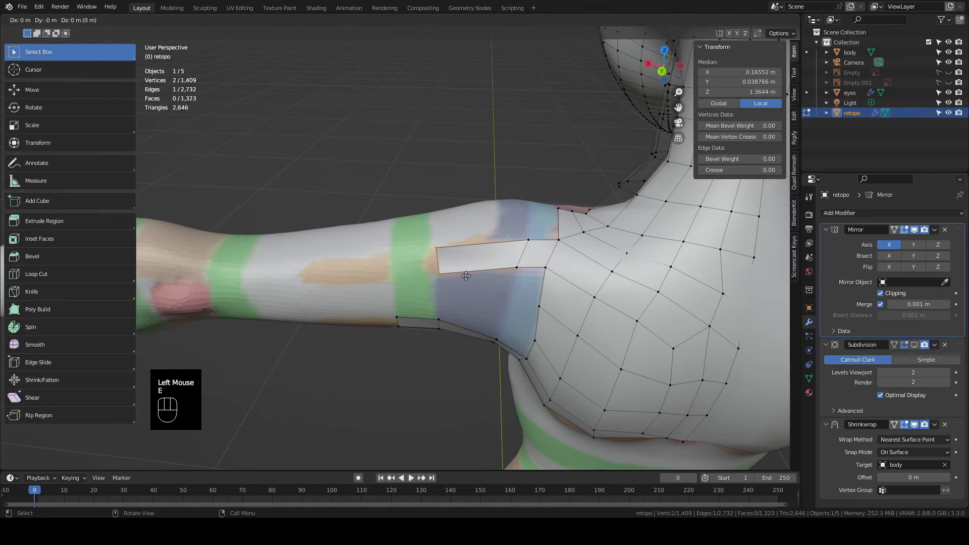
{"action": "left_click", "coordinate": [427, 277]}
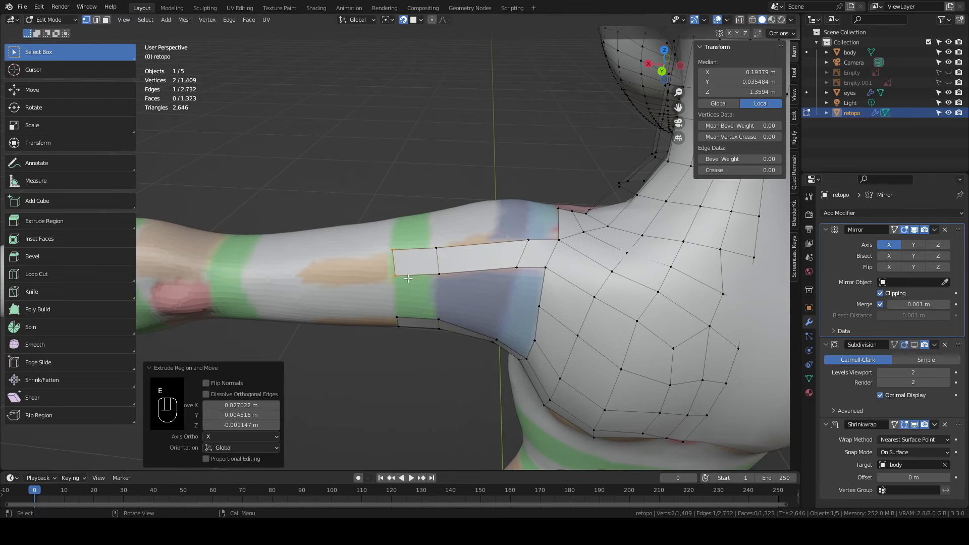
{"action": "left_click", "coordinate": [400, 276]}
{"action": "middle_click_drag", "start_coordinate": [400, 276], "coordinate": [434, 236]}
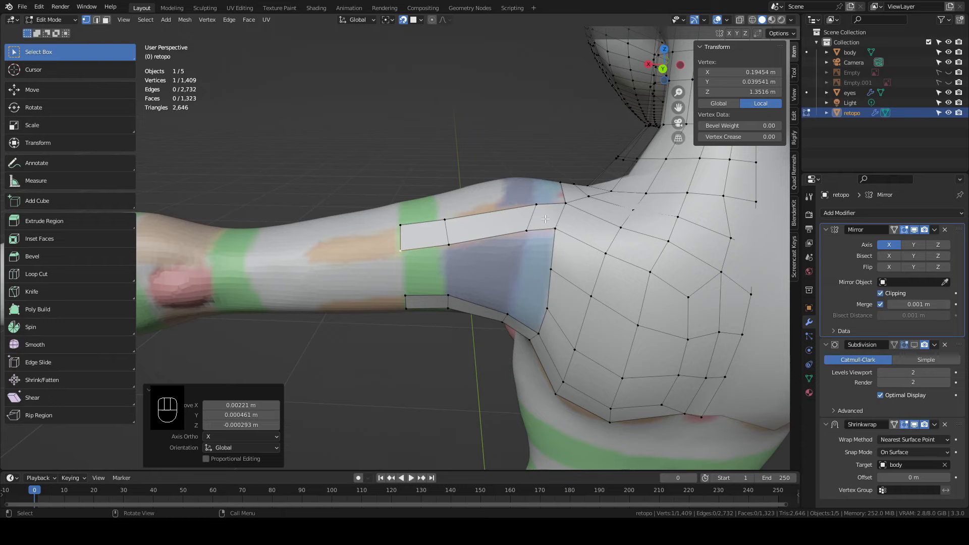
Add a centred loop cut across the strip's long upper-arm face and settle it onto the body surface
{"action": "key", "text": "ctrl+r"}
{"action": "left_click", "coordinate": [485, 227]}
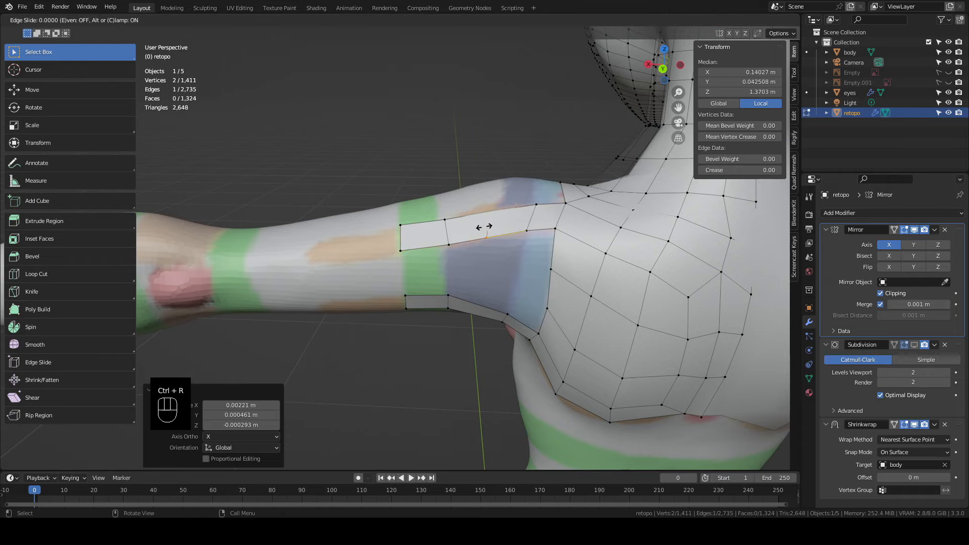
{"action": "left_click", "coordinate": [487, 227]}
{"action": "key", "text": "g"}
{"action": "left_click", "coordinate": [495, 228]}
Add further loop cuts on both sides of the first cut in the upper-arm strip, settling them on the surface
{"action": "key", "text": "ctrl+r"}
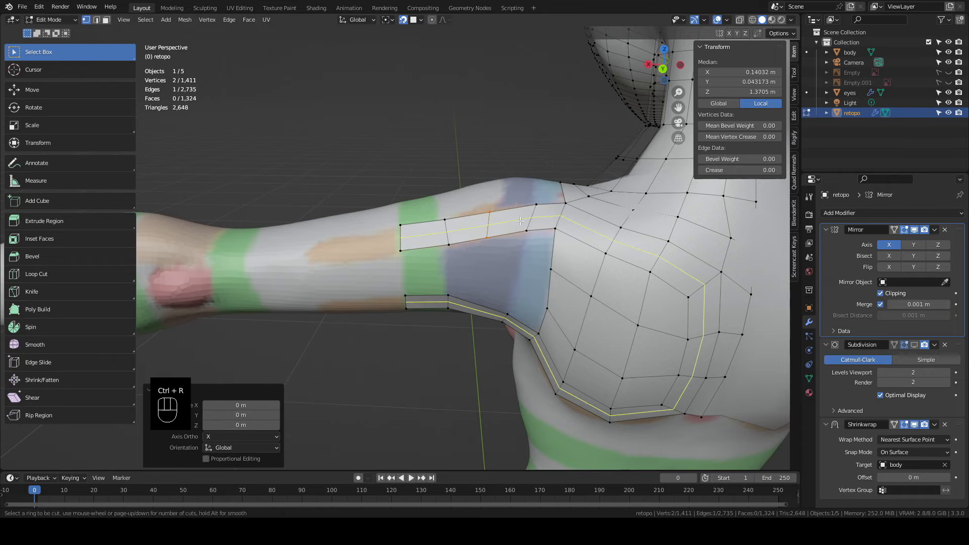
{"action": "left_click", "coordinate": [512, 215]}
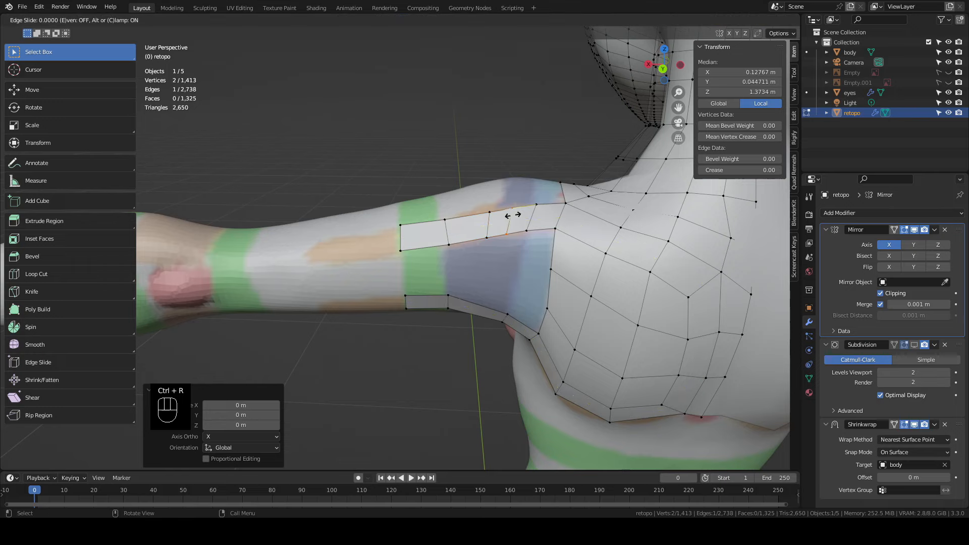
{"action": "left_click", "coordinate": [512, 216]}
{"action": "key", "text": "g"}
{"action": "left_click", "coordinate": [474, 228]}
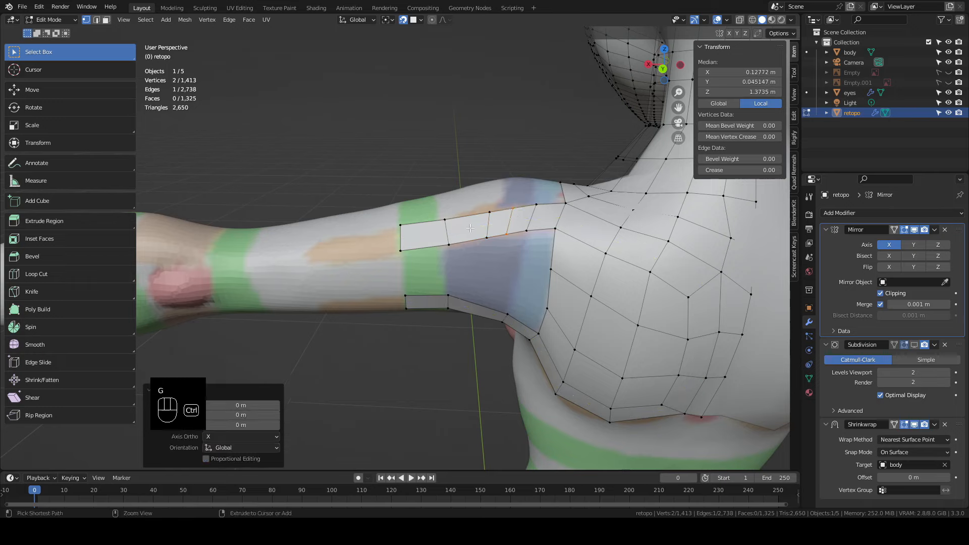
{"action": "key", "text": "ctrl+r"}
{"action": "left_click", "coordinate": [469, 227]}
{"action": "left_click", "coordinate": [470, 227]}
In back view, extrude a lower edge of the strip near the armhole downward twice, about 0.019 m and 0.020 m
{"action": "key", "text": "ctrl+KP_1"}
{"action": "left_click", "coordinate": [384, 200], "text": "shift"}
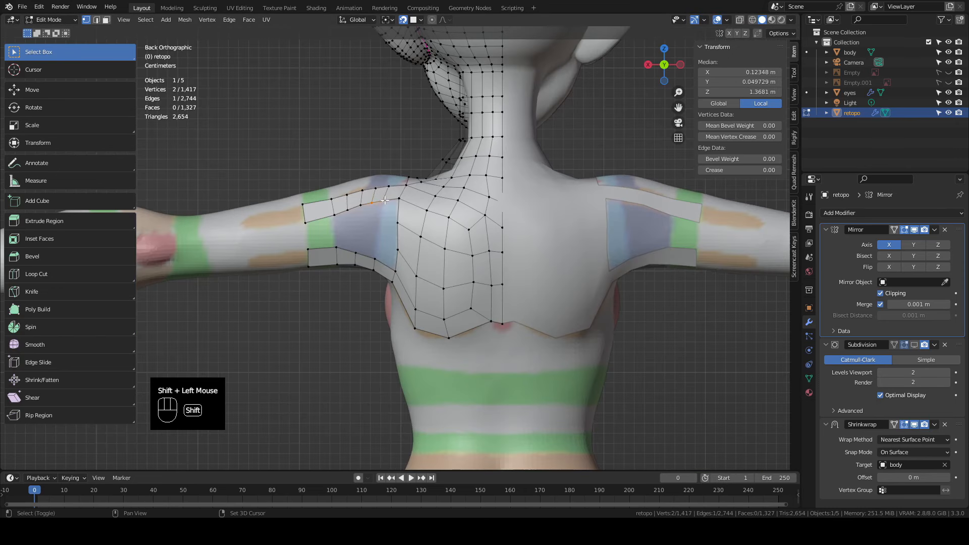
{"action": "key", "text": "e"}
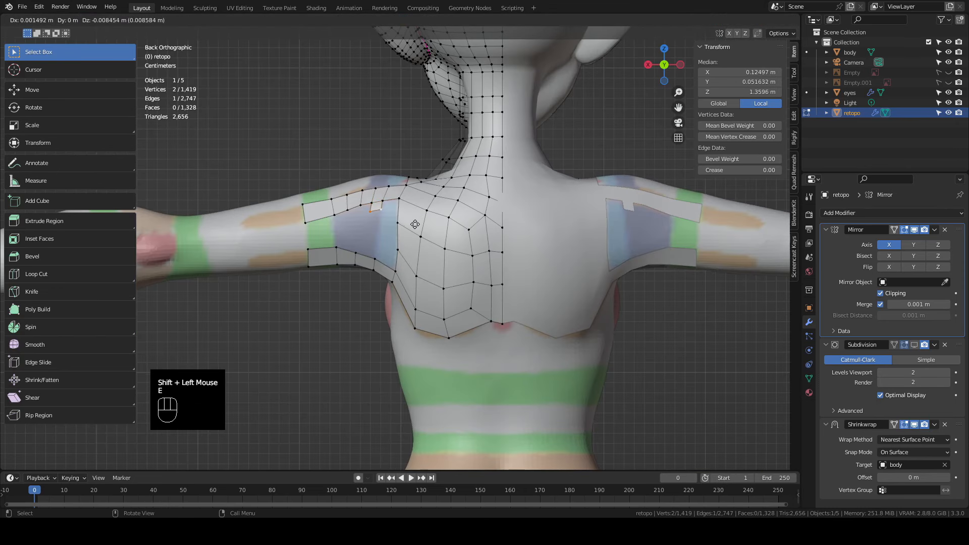
{"action": "left_click", "coordinate": [397, 234]}
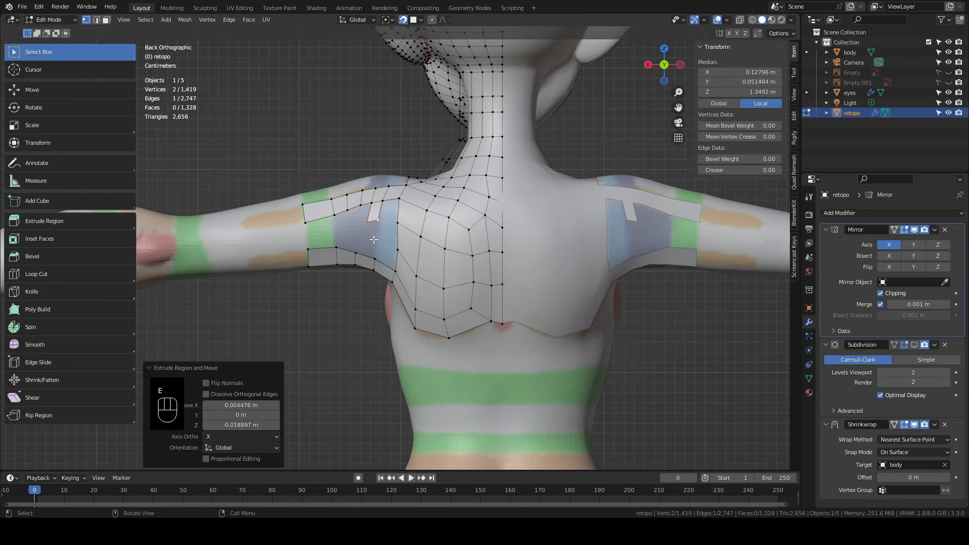
{"action": "key", "text": "e"}
Shift the new downward strip's end edge outward along the arm and its outer middle vertex about 0.005 m outward
{"action": "key", "text": "g"}
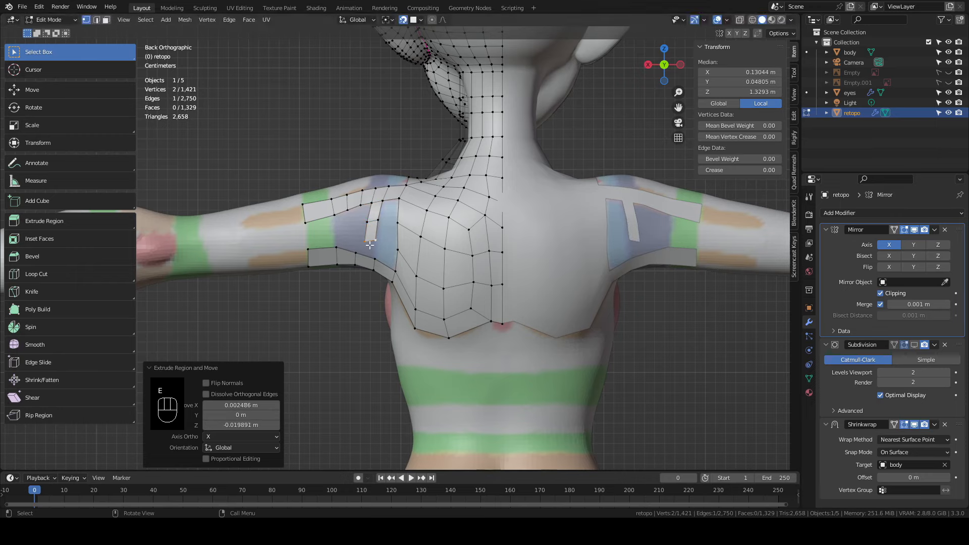
{"action": "left_click", "coordinate": [377, 225]}
{"action": "key", "text": "g"}
{"action": "left_click", "coordinate": [372, 225]}
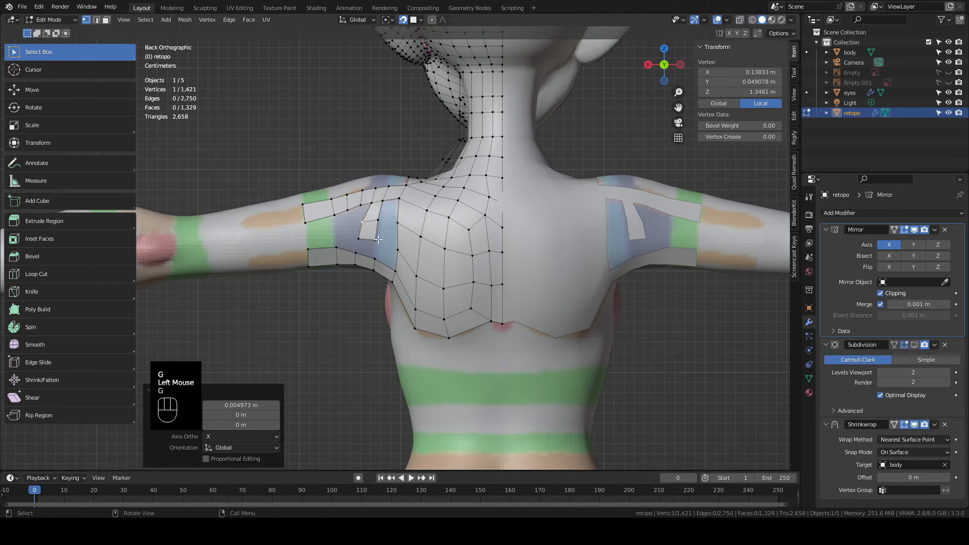
Bridge the downward strip's end to the underarm strip with a quad and fill the gaps between it and the armhole
{"action": "left_click", "coordinate": [359, 239], "text": "shift"}
{"action": "left_click", "coordinate": [359, 249], "text": "shift"}
{"action": "left_click", "coordinate": [375, 258], "text": "shift"}
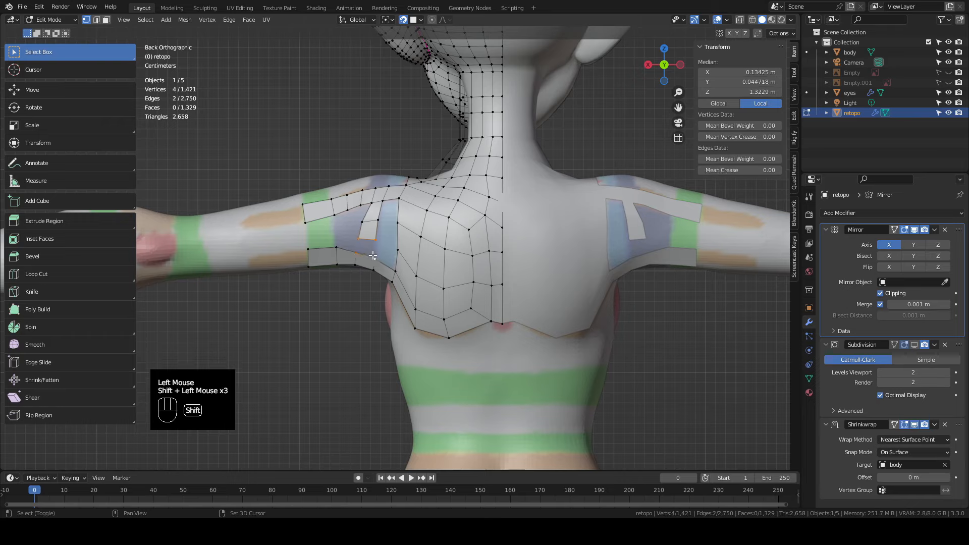
{"action": "key", "text": "f"}
{"action": "left_click", "coordinate": [375, 257]}
{"action": "left_click", "coordinate": [396, 271], "text": "shift"}
{"action": "key", "text": "f"}
{"action": "key", "text": "f"}
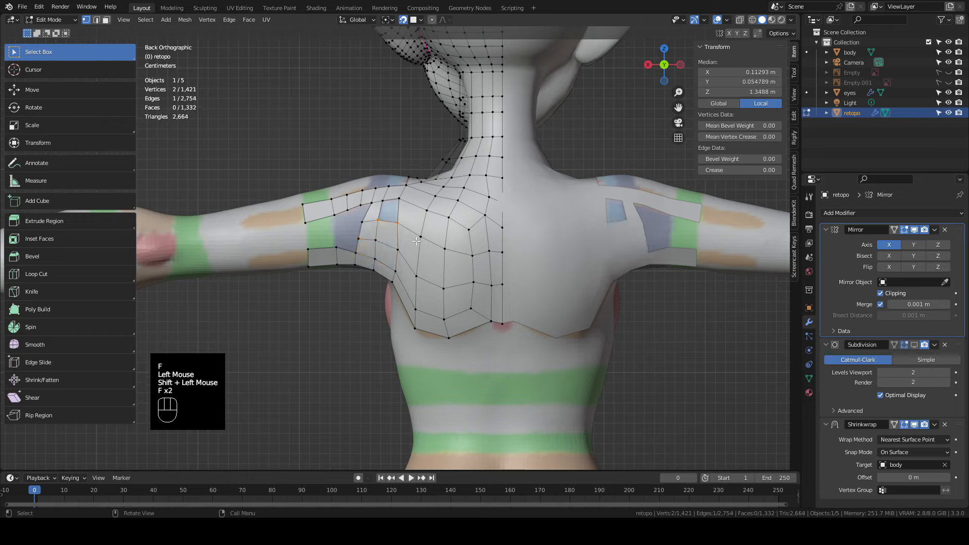
Move the upper strip's lower vertex near the green band about 0.013 m downward and fill the quad above the underarm strip
{"action": "left_click", "coordinate": [362, 223]}
{"action": "key", "text": "g"}
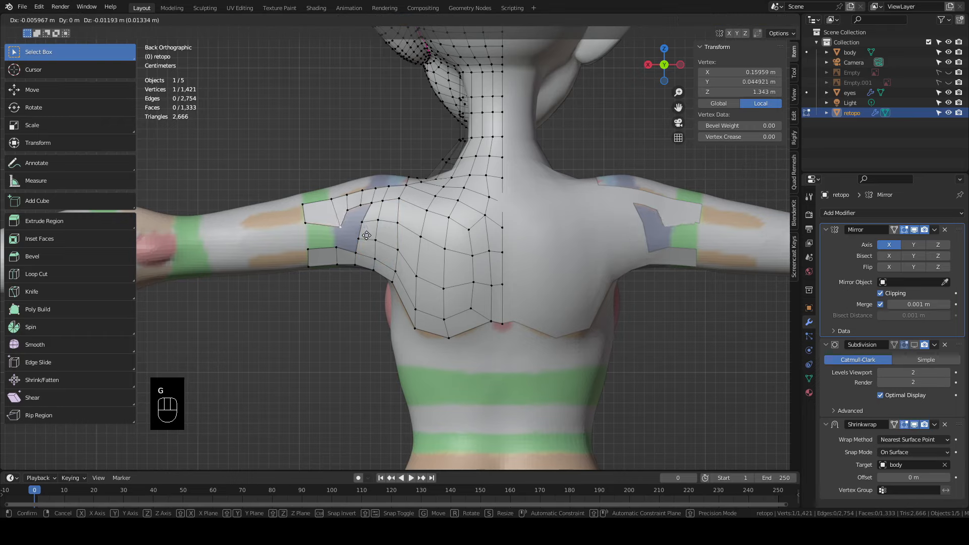
{"action": "left_click", "coordinate": [366, 236]}
{"action": "left_click", "coordinate": [336, 248], "text": "shift"}
{"action": "left_click", "coordinate": [355, 253], "text": "shift"}
{"action": "left_click", "coordinate": [357, 237], "text": "shift"}
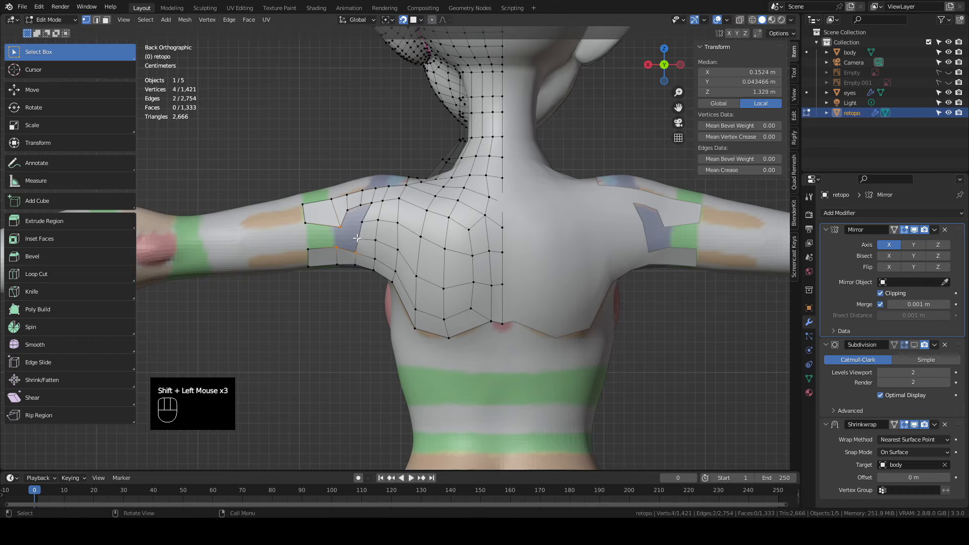
Undo the last few actions and fill the two remaining gaps over the purple guide on the back of the upper arm
{"action": "key", "text": "ctrl+z"}
{"action": "key", "text": "ctrl+z"}
{"action": "key", "text": "ctrl+z"}
{"action": "key", "text": "ctrl+z"}
{"action": "left_click", "coordinate": [341, 228]}
{"action": "left_click", "coordinate": [358, 237], "text": "shift"}
{"action": "left_click", "coordinate": [347, 212], "text": "shift"}
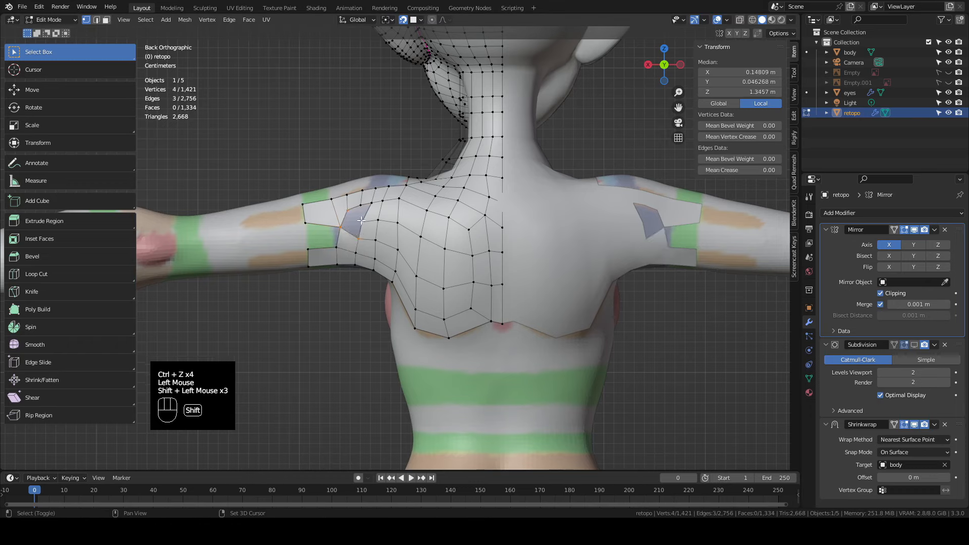
{"action": "key", "text": "f"}
{"action": "left_click", "coordinate": [361, 205]}
{"action": "left_click", "coordinate": [372, 202], "text": "shift"}
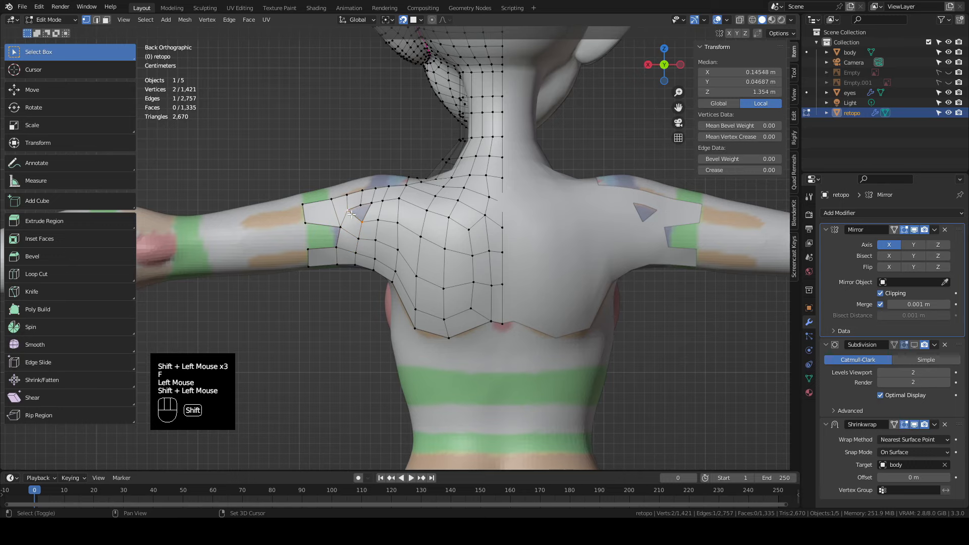
{"action": "key", "text": "f"}
Fill the quad over the green band between the ends of the upper and underarm strips
{"action": "left_click", "coordinate": [307, 248]}
{"action": "left_click", "coordinate": [305, 222], "text": "shift"}
{"action": "left_click", "coordinate": [340, 227], "text": "shift"}
{"action": "left_click", "coordinate": [336, 247], "text": "shift"}
{"action": "key", "text": "f"}
Extrude the five top edges of the back arm patch over the top of the arm and rotate the new row into line
{"action": "middle_click_drag", "start_coordinate": [336, 248], "coordinate": [434, 243]}
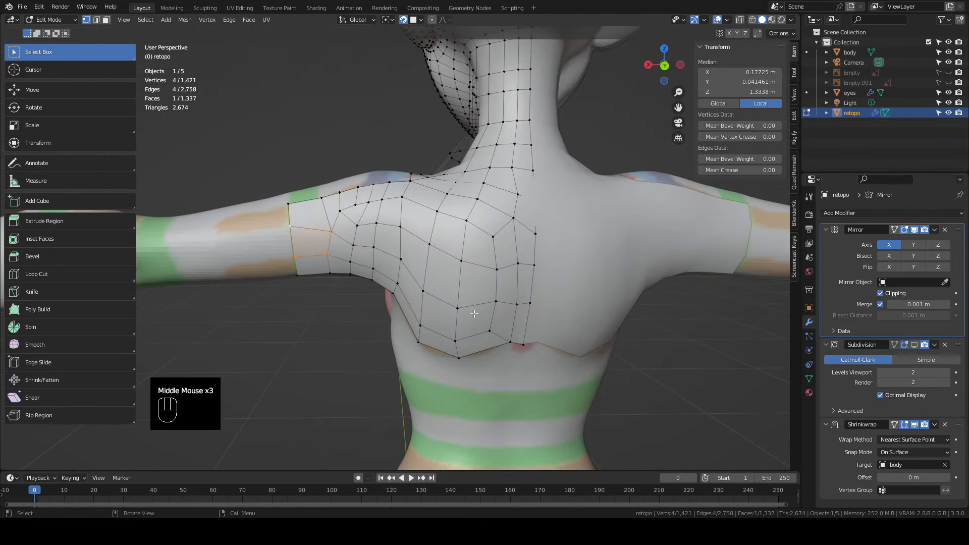
{"action": "mouse_move", "coordinate": [412, 290]}
{"action": "middle_mouse_down"}
{"action": "mouse_move", "coordinate": [417, 250]}
{"action": "mouse_move", "coordinate": [438, 279]}
{"action": "mouse_move", "coordinate": [404, 282]}
{"action": "middle_mouse_up"}
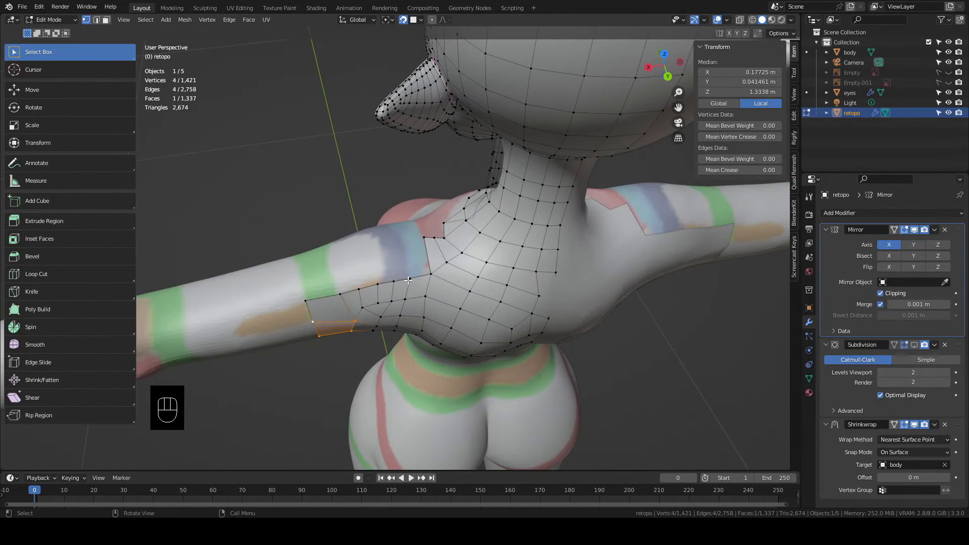
{"action": "left_click", "coordinate": [407, 280]}
{"action": "left_click", "coordinate": [339, 293], "text": "ctrl+shift"}
{"action": "middle_click_drag", "start_coordinate": [340, 293], "coordinate": [479, 267]}
{"action": "key", "text": "e"}
{"action": "left_click", "coordinate": [495, 286]}
{"action": "middle_click_drag", "start_coordinate": [479, 267], "coordinate": [509, 313]}
{"action": "key", "text": "r"}
{"action": "left_click", "coordinate": [517, 320]}
{"action": "scroll", "coordinate": [517, 321], "scroll_direction": "up", "scroll_amount": 2}
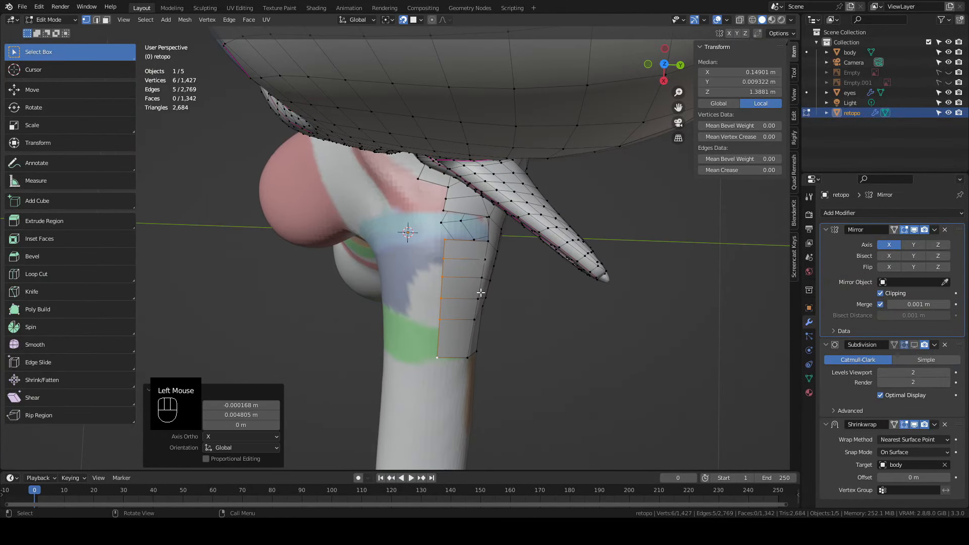
Extrude the five-edge row another 0.027 m or so toward the front of the arm and rotate it about 2.5 degrees
{"action": "key", "text": "e"}
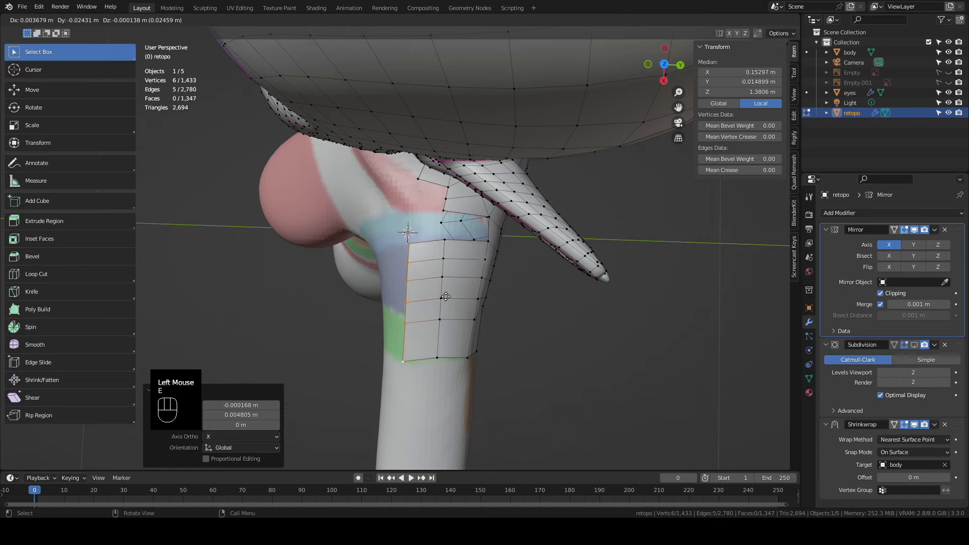
{"action": "left_click", "coordinate": [446, 297]}
{"action": "key", "text": "r"}
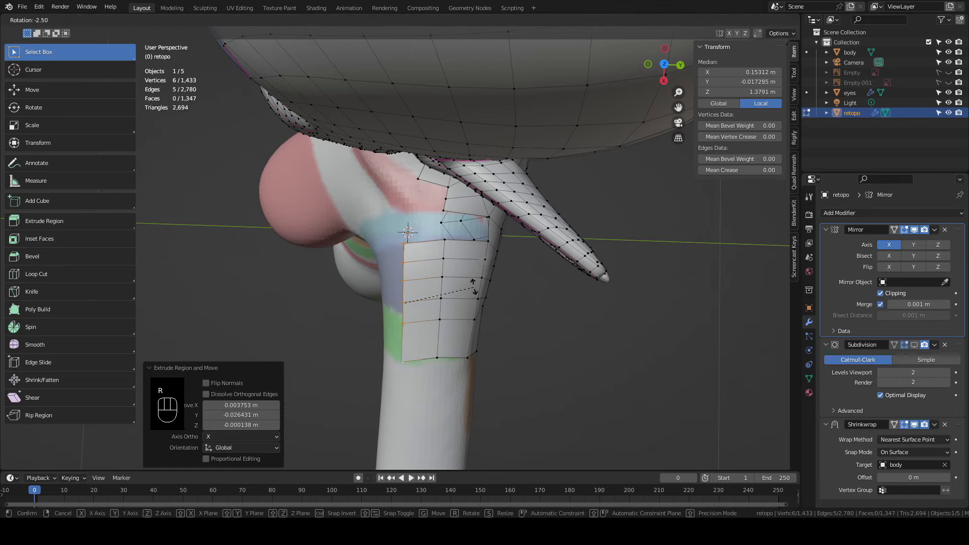
{"action": "left_click", "coordinate": [472, 283]}
Reveal the hidden geometry and fill two faces between the armhole border and the new rows on top of the shoulder
{"action": "middle_click_drag", "start_coordinate": [472, 282], "coordinate": [510, 212]}
{"action": "key", "text": "alt+h"}
{"action": "left_click", "coordinate": [487, 204]}
{"action": "left_click", "coordinate": [487, 226], "text": "shift"}
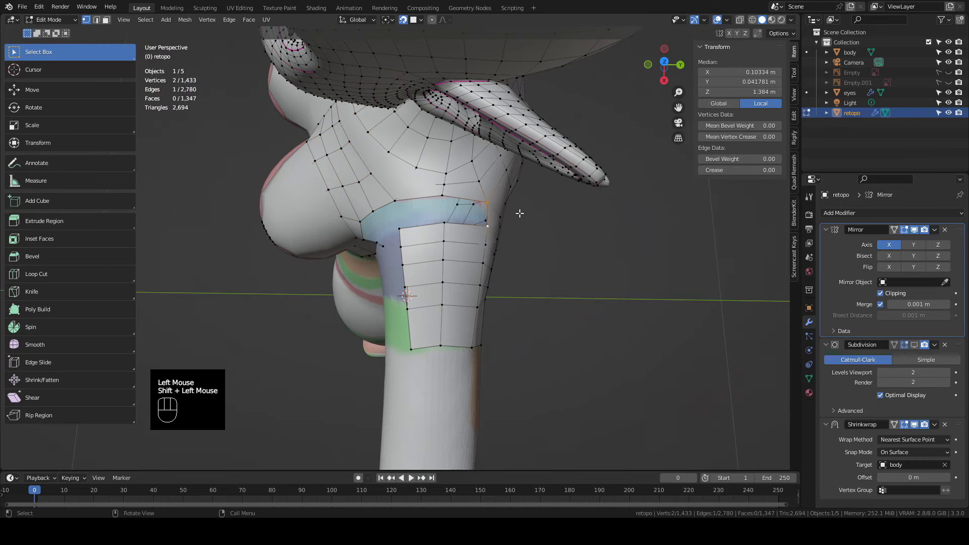
{"action": "key", "text": "f"}
{"action": "key", "text": "f"}
{"action": "key", "text": "ctrl+z"}
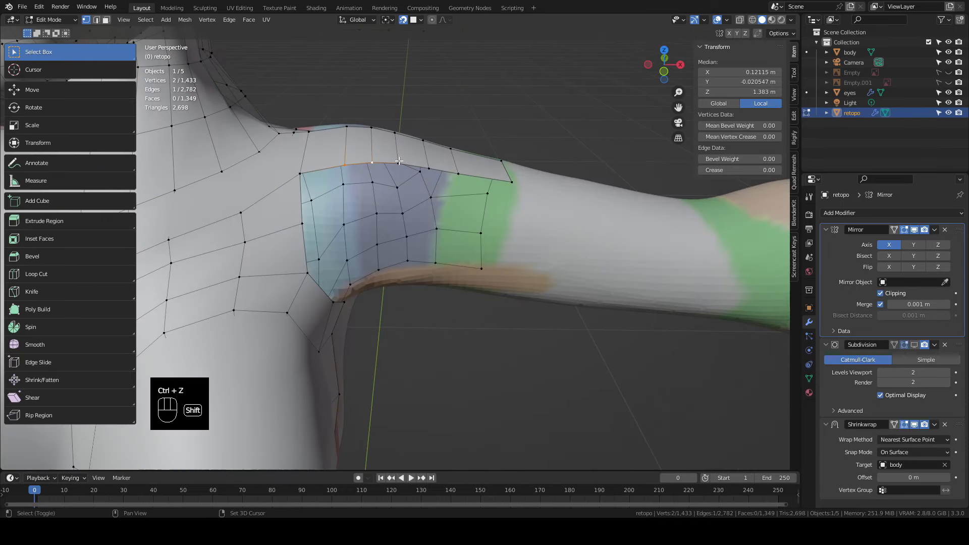
Extrude two front edges of the shoulder rows about 0.026 m down the front of the arm, then extrude them down again
{"action": "left_click", "coordinate": [398, 160], "text": "shift"}
{"action": "middle_click_drag", "start_coordinate": [399, 160], "coordinate": [388, 169]}
{"action": "key", "text": "e"}
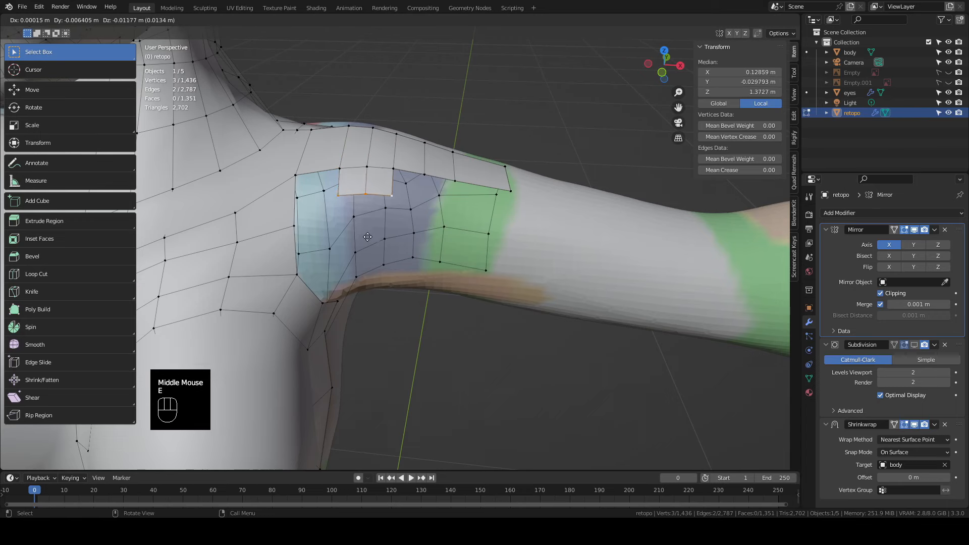
{"action": "left_click", "coordinate": [275, 230]}
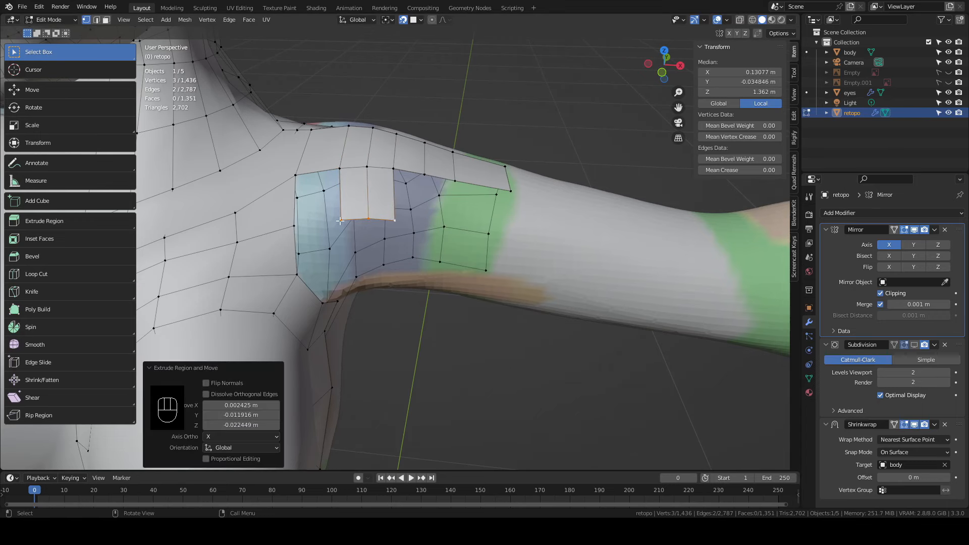
{"action": "middle_click_drag", "start_coordinate": [318, 224], "coordinate": [319, 196]}
{"action": "key", "text": "e"}
{"action": "left_click", "coordinate": [325, 240]}
Reposition the lower outer corner of the new front-arm patch further up over the purple guide
{"action": "left_click", "coordinate": [401, 234]}
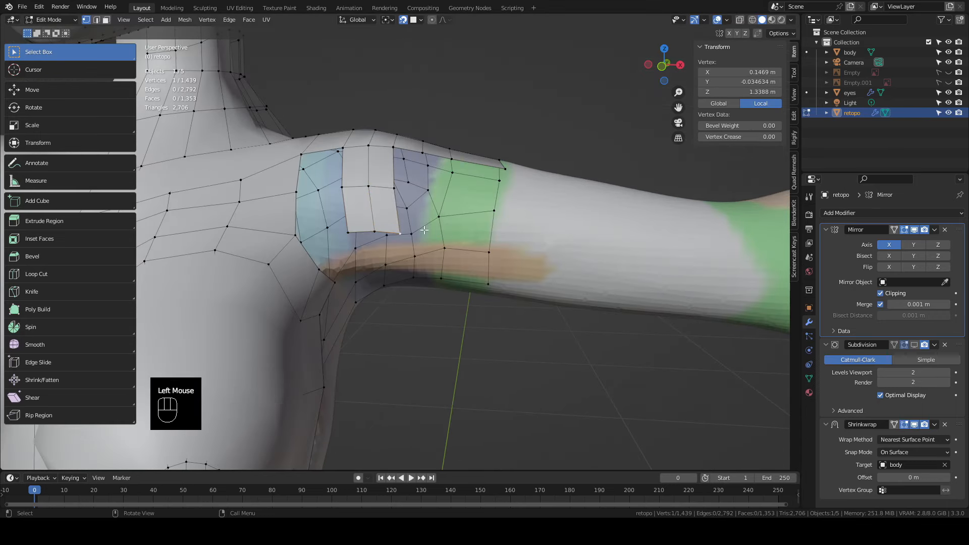
{"action": "key", "text": "g"}
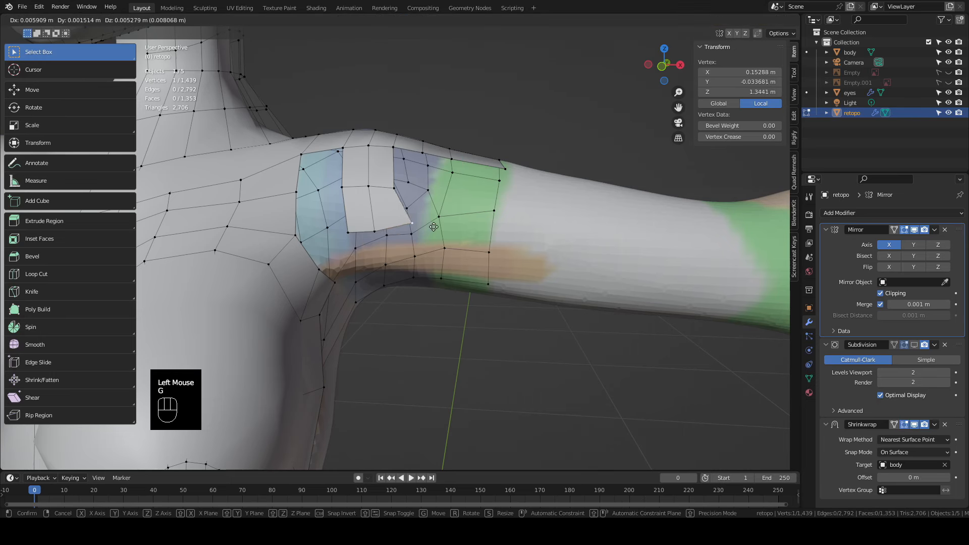
{"action": "left_click", "coordinate": [446, 208]}
{"action": "middle_click_drag", "start_coordinate": [446, 208], "coordinate": [460, 220]}
{"action": "left_click", "coordinate": [414, 219]}
{"action": "key", "text": "g"}
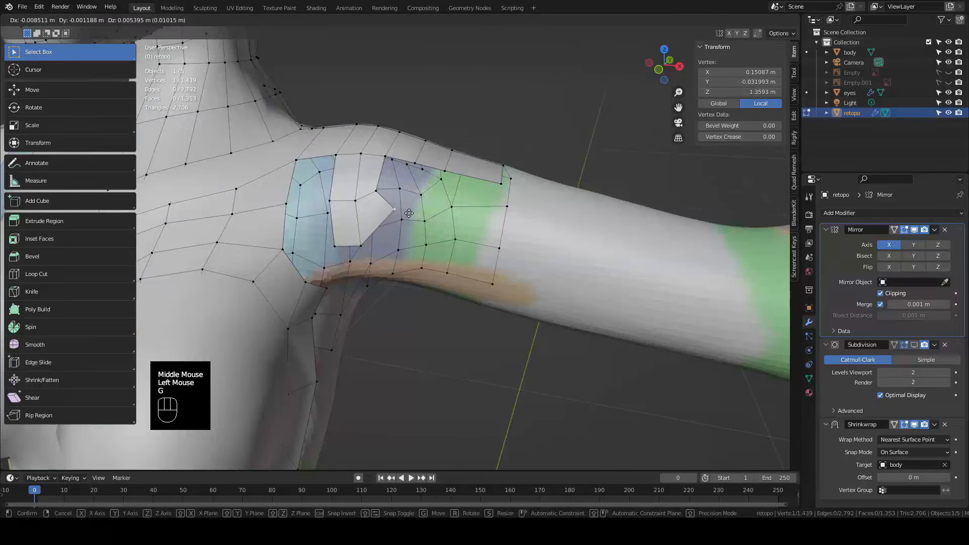
{"action": "left_click", "coordinate": [398, 200]}
Move the front-arm patch's lower middle vertex up and outward, and nudge its lower inner corner slightly along the surface
{"action": "left_click", "coordinate": [361, 246]}
{"action": "key", "text": "g"}
{"action": "left_click", "coordinate": [370, 229]}
{"action": "left_click", "coordinate": [335, 245]}
{"action": "key", "text": "g"}
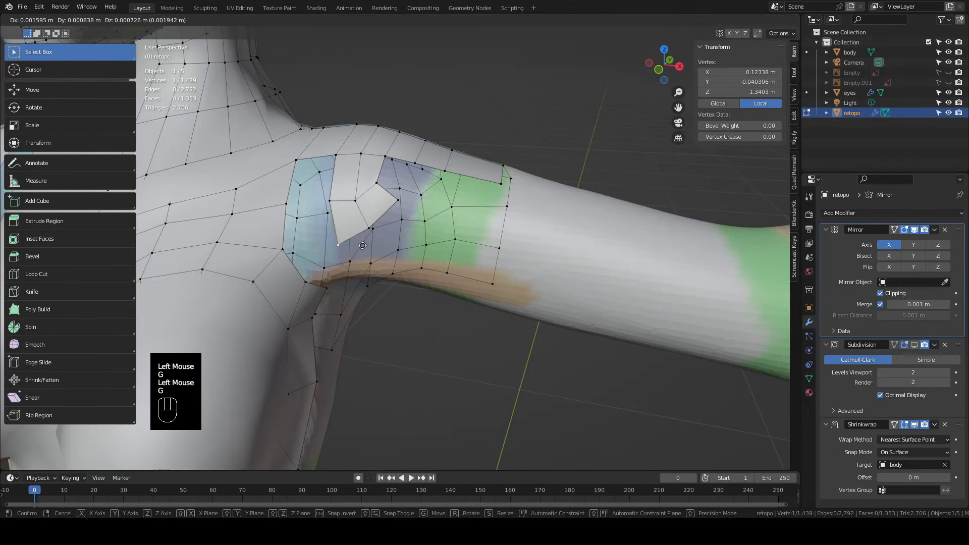
{"action": "left_click", "coordinate": [339, 241]}
Fill the face between the shoulder rows and the front-arm patch, then extrude the outer edge down the front of the arm
{"action": "middle_click_drag", "start_coordinate": [339, 241], "coordinate": [385, 182]}
{"action": "left_click", "coordinate": [378, 176]}
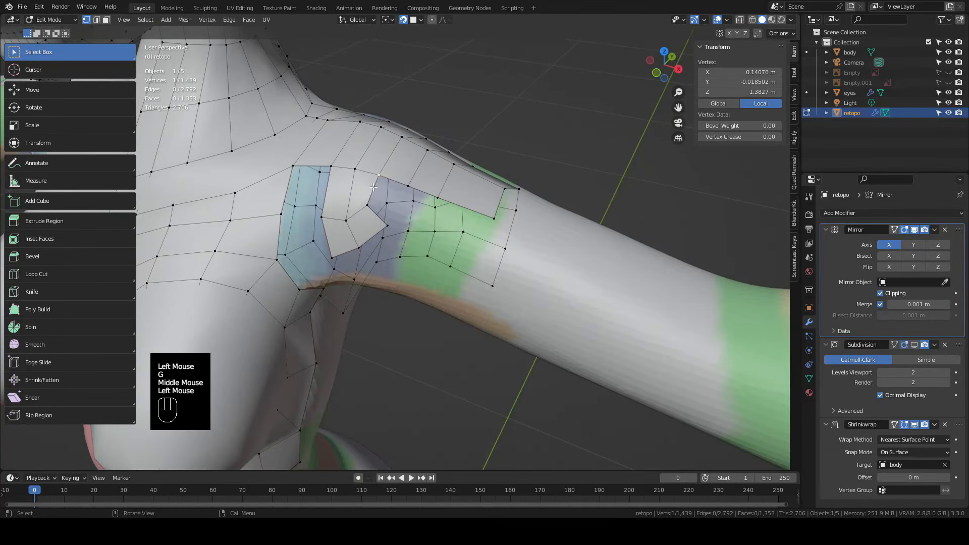
{"action": "left_click", "coordinate": [367, 205], "text": "shift"}
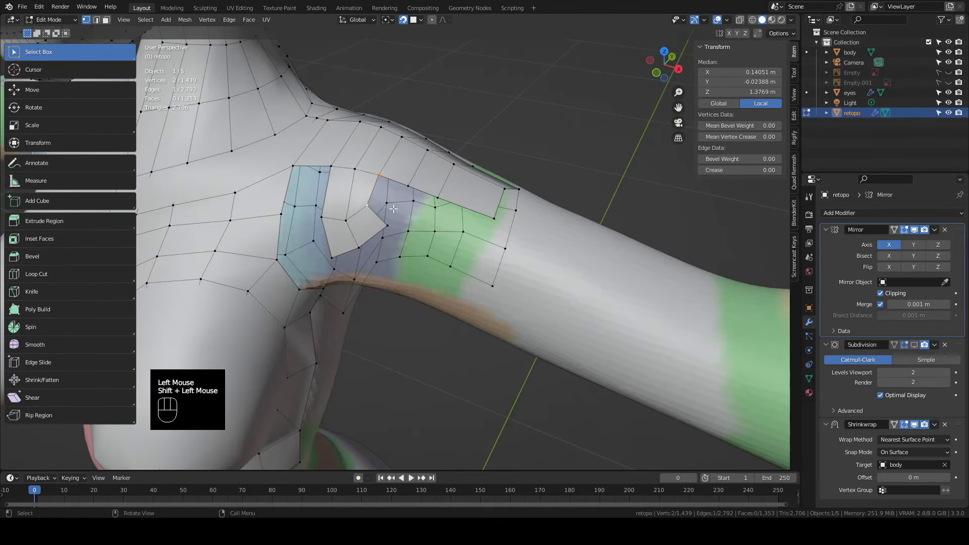
{"action": "key", "text": "f"}
{"action": "middle_click_drag", "start_coordinate": [393, 208], "coordinate": [510, 240]}
{"action": "key", "text": "f"}
{"action": "key", "text": "g"}
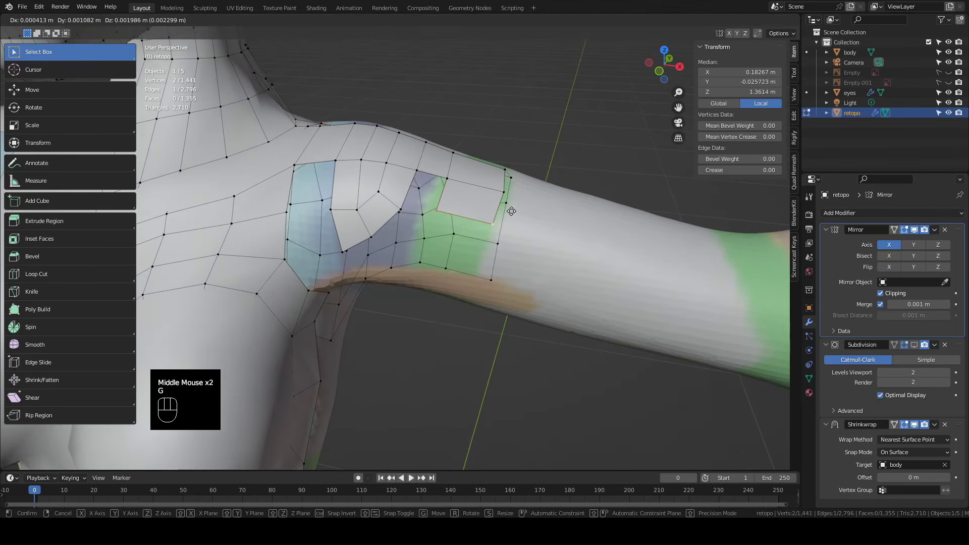
{"action": "left_click", "coordinate": [490, 267]}
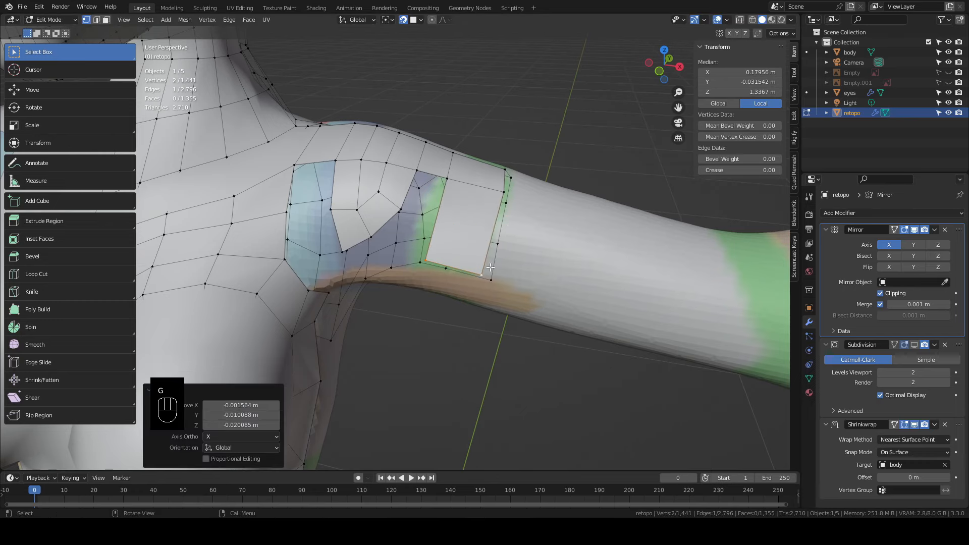
Fill a face in the gap between the two front-arm patches, then extrude the inner patch's lower edge down toward the armpit and adjust its vertices
{"action": "left_click", "coordinate": [416, 170]}
{"action": "left_click", "coordinate": [446, 178], "text": "shift"}
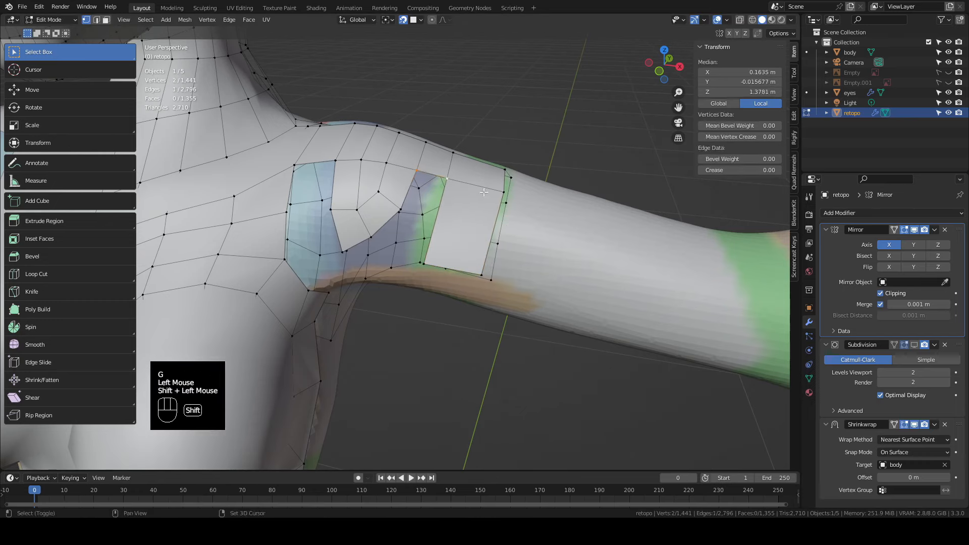
{"action": "middle_click_drag", "start_coordinate": [457, 223], "coordinate": [381, 235]}
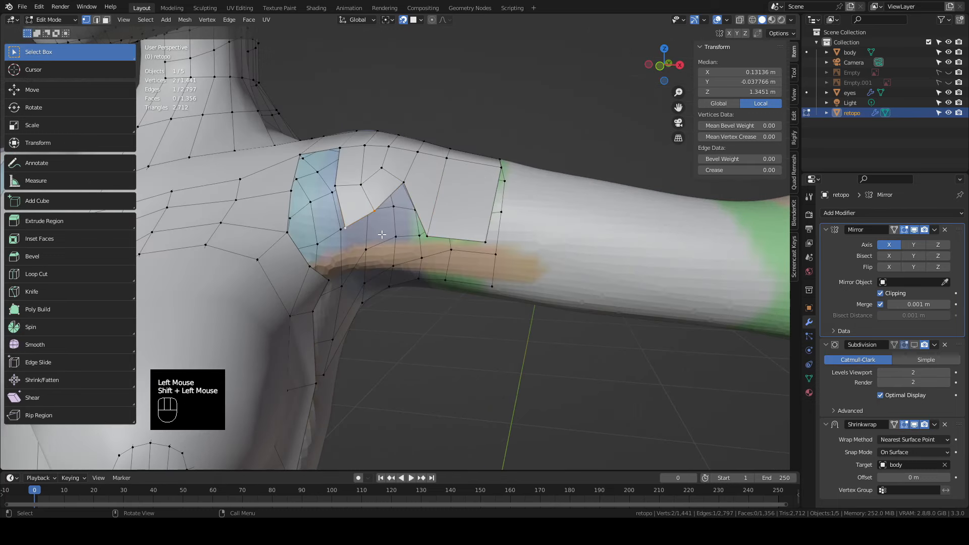
{"action": "key", "text": "e"}
{"action": "left_click", "coordinate": [386, 251]}
{"action": "key", "text": "g"}
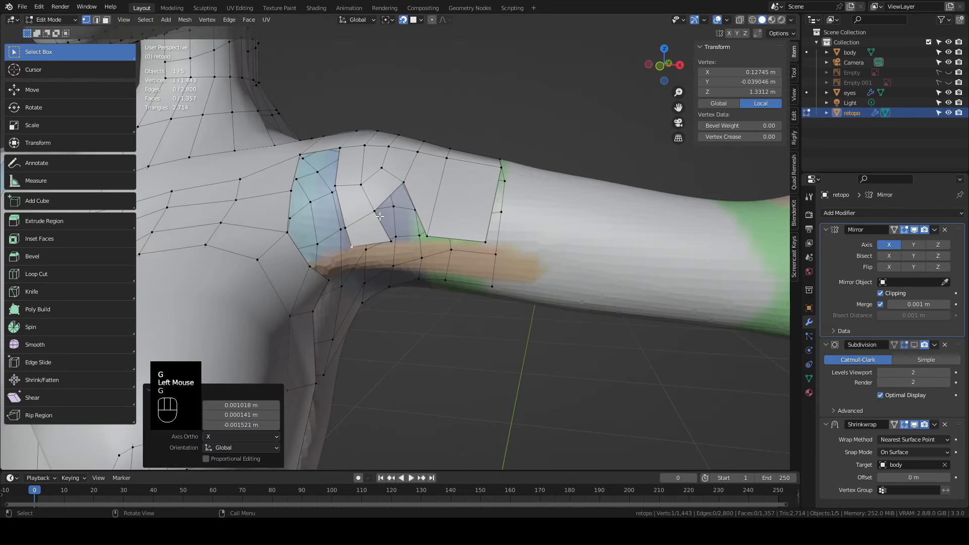
Fill the remaining gaps on the front of the shoulder, between the arm patches and along the armhole border
{"action": "left_click", "coordinate": [411, 212]}
{"action": "left_click", "coordinate": [405, 183], "text": "shift"}
{"action": "key", "text": "f"}
{"action": "middle_click_drag", "start_coordinate": [442, 193], "coordinate": [431, 219]}
{"action": "left_click", "coordinate": [342, 160]}
{"action": "left_click", "coordinate": [298, 164], "text": "shift"}
{"action": "key", "text": "f"}
{"action": "key", "text": "f"}
{"action": "key", "text": "f"}
Extrude a chain of four vertices from the armpit corner outward along the orange guide under the arm
{"action": "left_click", "coordinate": [324, 269]}
{"action": "middle_click_drag", "start_coordinate": [385, 253], "coordinate": [381, 227]}
{"action": "key", "text": "e"}
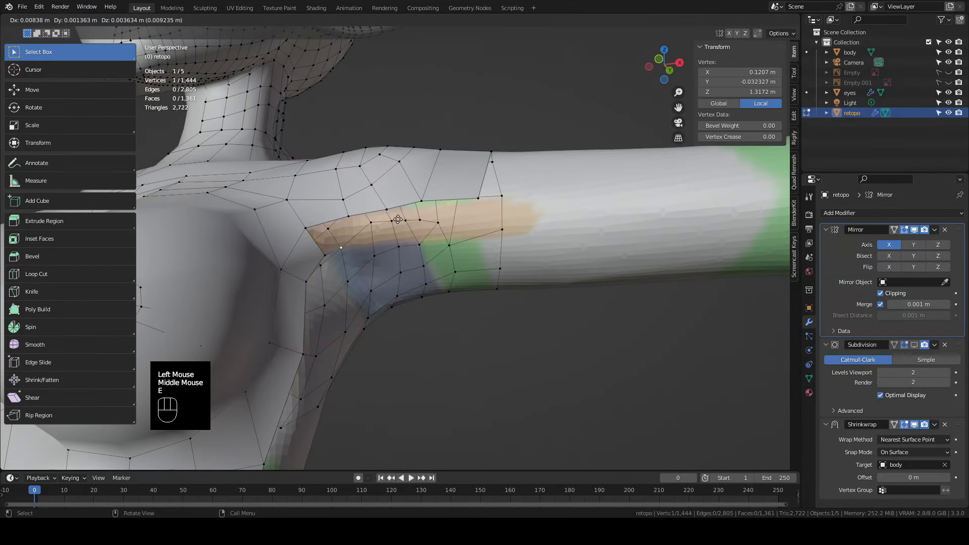
{"action": "left_click", "coordinate": [409, 218]}
{"action": "key", "text": "e"}
{"action": "left_click", "coordinate": [477, 212]}
{"action": "key", "text": "e"}
{"action": "left_click", "coordinate": [507, 209]}
{"action": "key", "text": "e"}
{"action": "left_click", "coordinate": [560, 202]}
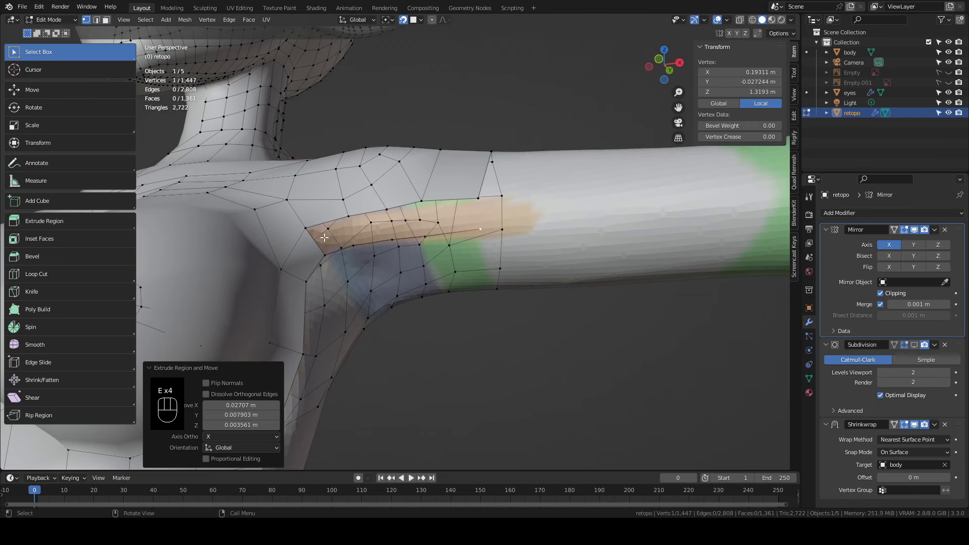
Fill four faces between the front-arm border and the new vertex chain under the arm
{"action": "left_click", "coordinate": [310, 232]}
{"action": "left_click", "coordinate": [352, 246], "text": "shift"}
{"action": "key", "text": "f"}
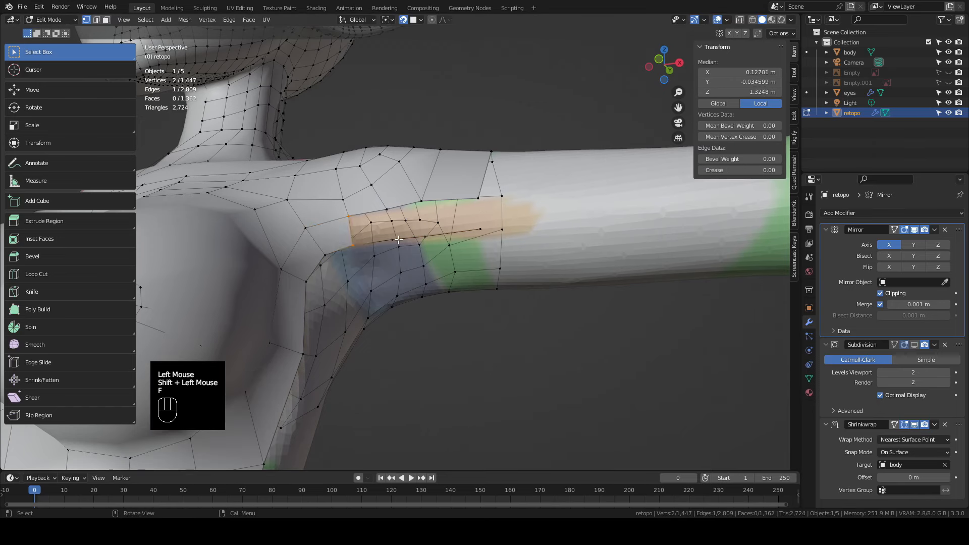
{"action": "key", "text": "f"}
{"action": "key", "text": "f"}
{"action": "key", "text": "f"}
{"action": "middle_click_drag", "start_coordinate": [398, 240], "coordinate": [447, 235]}
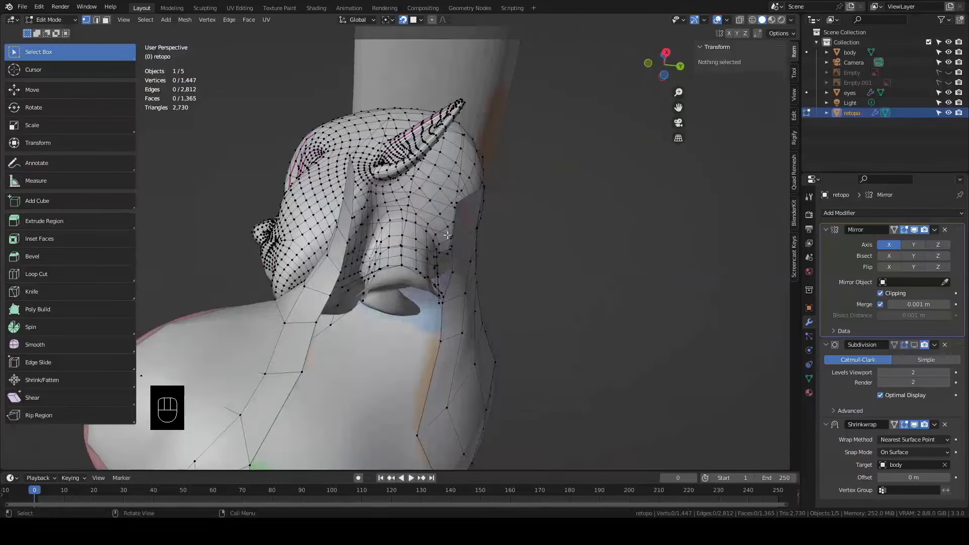
Check in the add-on preferences that LoopTools is enabled, searching for "looptools"
{"action": "left_click", "coordinate": [39, 7]}
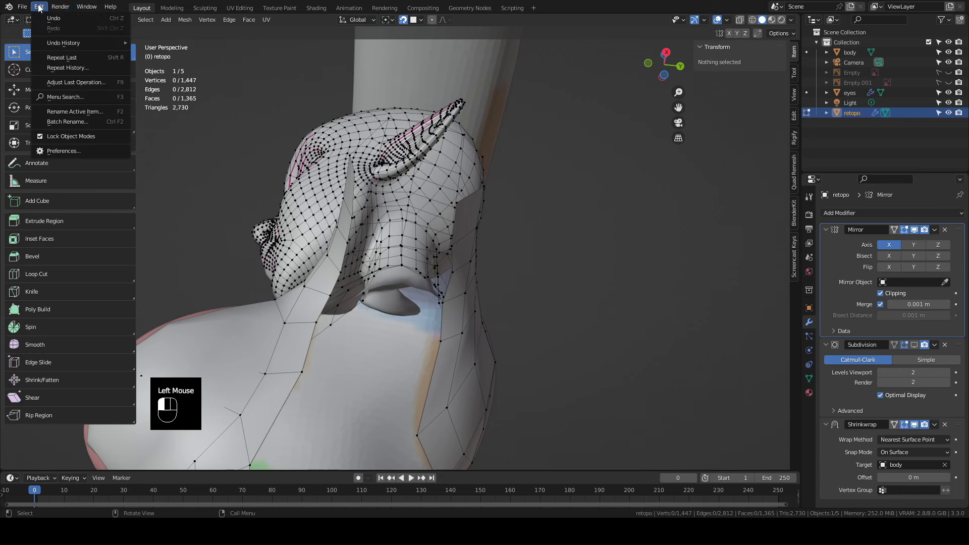
{"action": "left_click", "coordinate": [59, 147]}
{"action": "left_click", "coordinate": [279, 37]}
{"action": "type", "text": "looptools"}
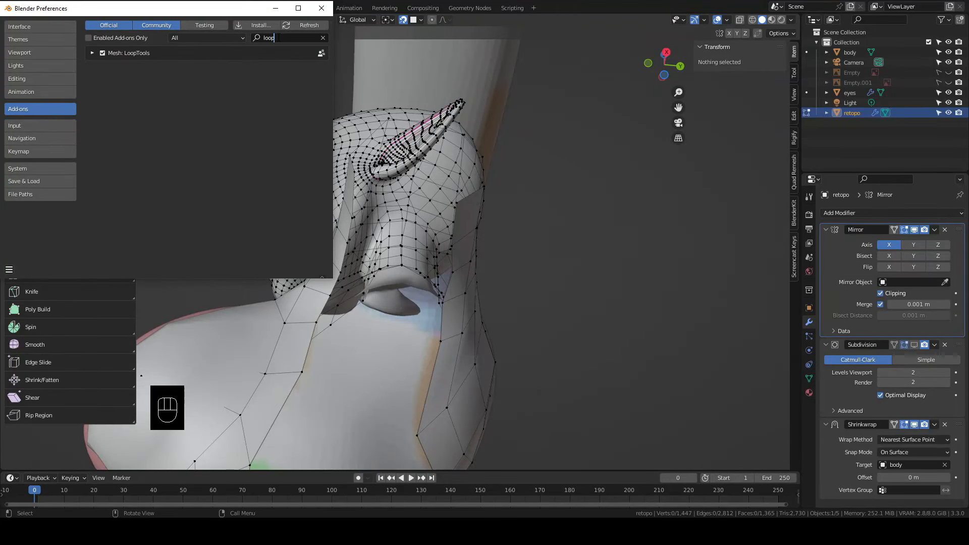
{"action": "left_click", "coordinate": [321, 9]}
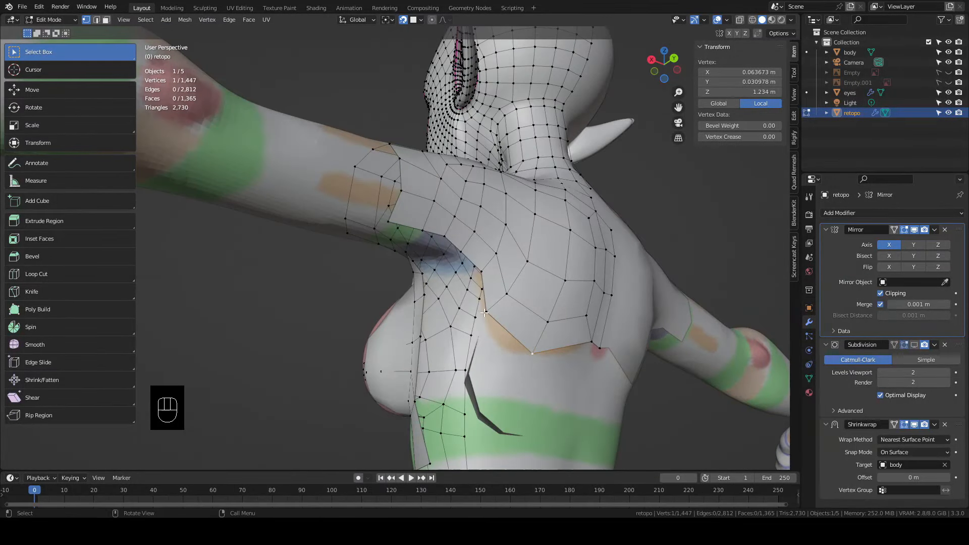
Select the back and front border paths under the arm and armpit and connect them with LoopTools Bridge
{"action": "left_click", "coordinate": [432, 285]}
{"action": "middle_click_drag", "start_coordinate": [432, 284], "coordinate": [342, 241]}
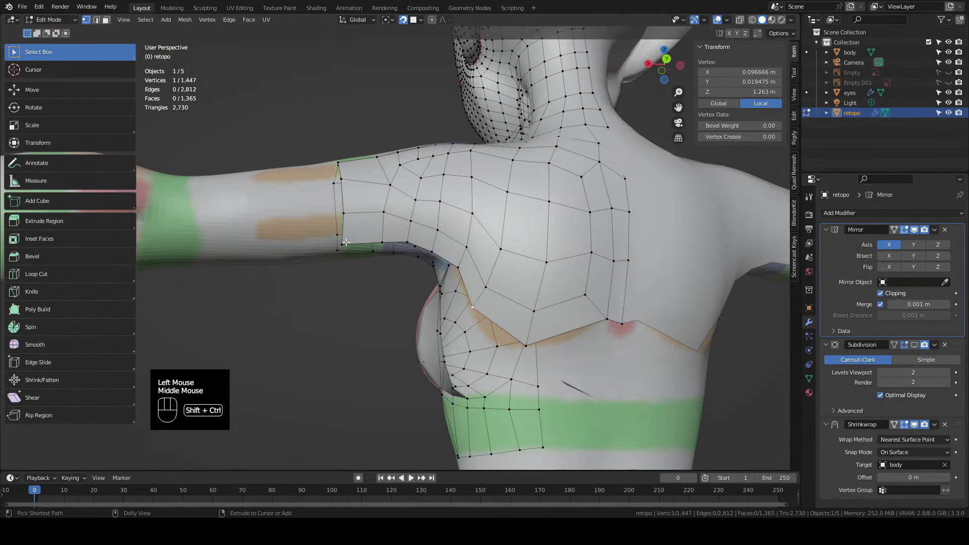
{"action": "left_click", "coordinate": [342, 242], "text": "ctrl+shift"}
{"action": "middle_click_drag", "start_coordinate": [264, 259], "coordinate": [573, 251], "text": "shift"}
{"action": "left_click", "coordinate": [366, 252], "text": "shift"}
{"action": "middle_click_drag", "start_coordinate": [370, 258], "coordinate": [315, 305]}
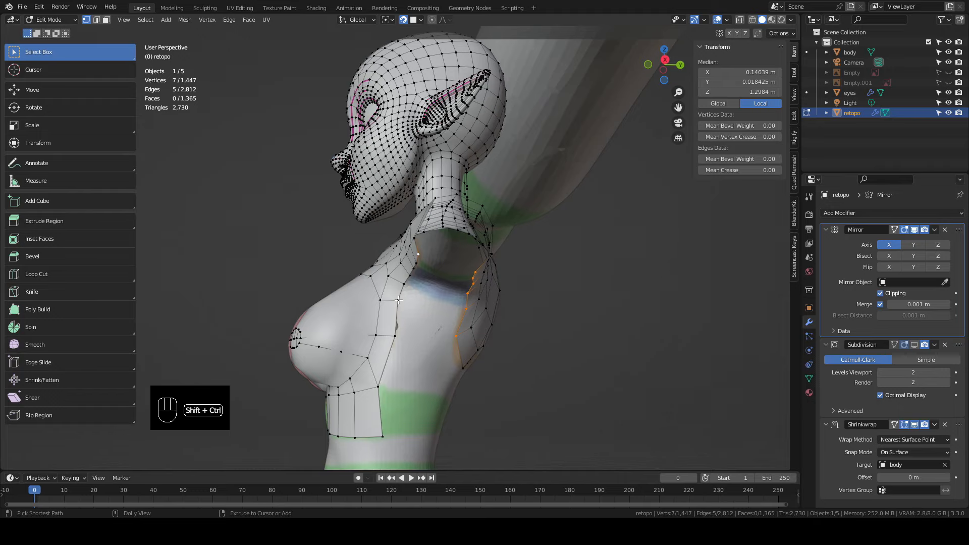
{"action": "left_click", "coordinate": [398, 301], "text": "ctrl+shift"}
{"action": "middle_click_drag", "start_coordinate": [398, 300], "coordinate": [468, 321]}
{"action": "right_click", "coordinate": [480, 291]}
{"action": "mouse_move", "coordinate": [480, 263]}
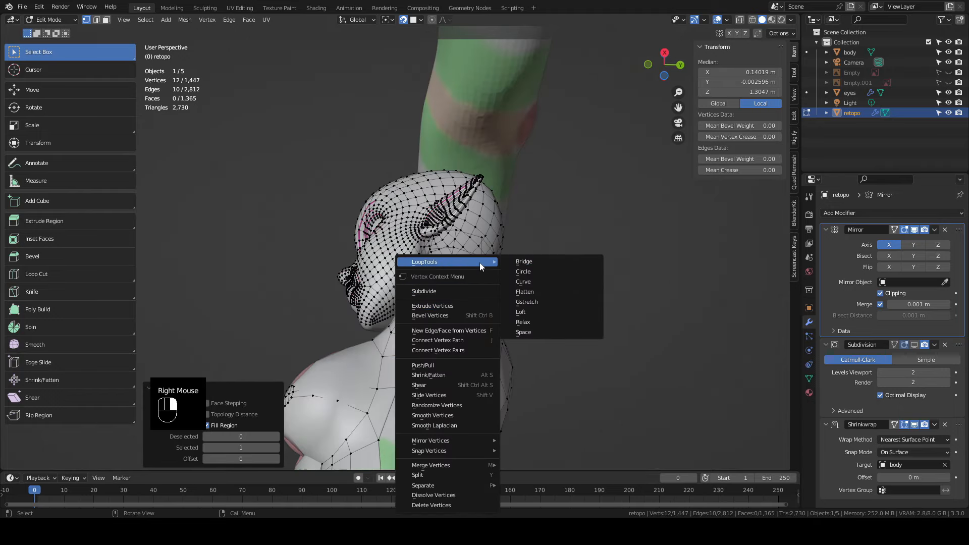
{"action": "left_click", "coordinate": [514, 262]}
{"action": "middle_click_drag", "start_coordinate": [536, 348], "coordinate": [520, 252]}
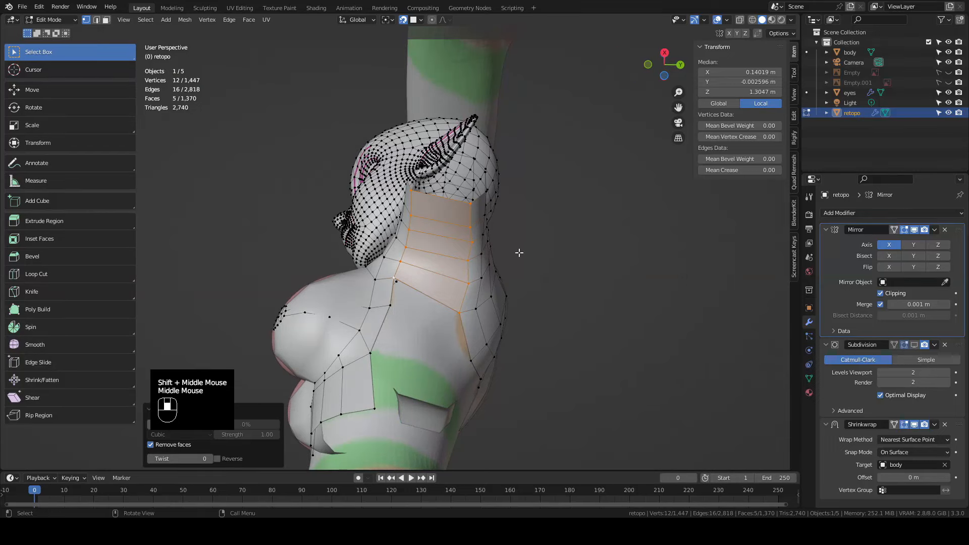
Add a centred loop cut through the bridged underarm faces, then build a row of two faces directly below them on the side
{"action": "left_click", "coordinate": [449, 230]}
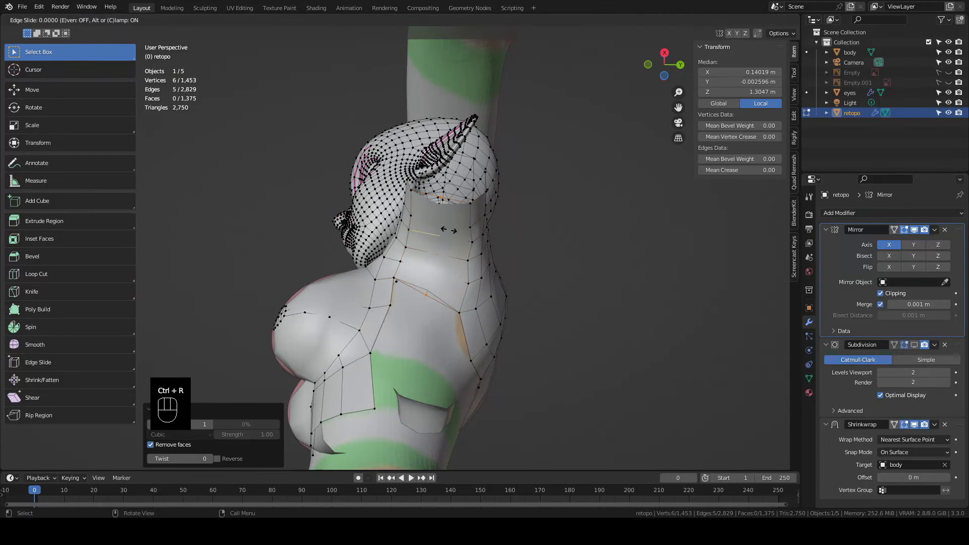
{"action": "left_click", "coordinate": [449, 230]}
{"action": "middle_click_drag", "start_coordinate": [449, 230], "coordinate": [394, 200]}
{"action": "scroll", "coordinate": [404, 172], "scroll_direction": "up", "scroll_amount": 1}
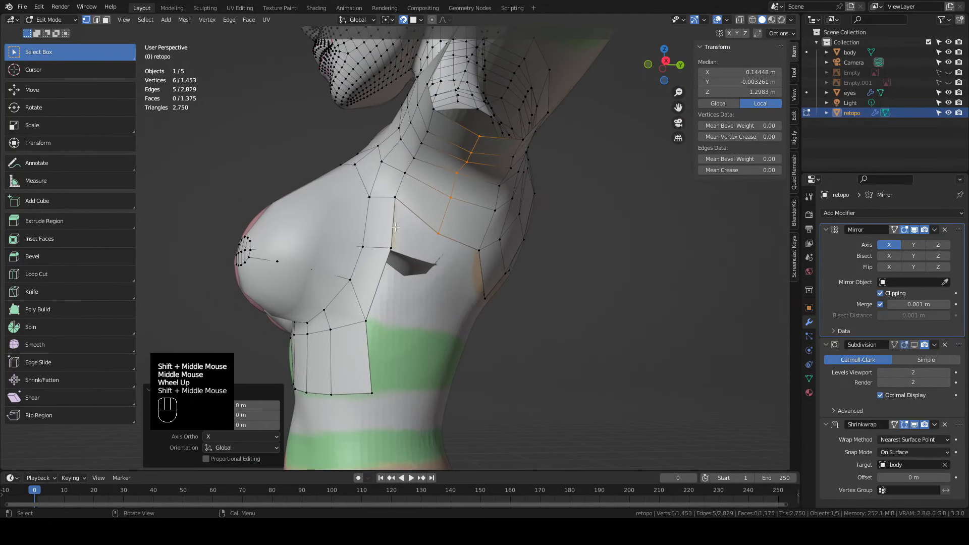
{"action": "left_click", "coordinate": [394, 199]}
{"action": "left_click", "coordinate": [407, 220]}
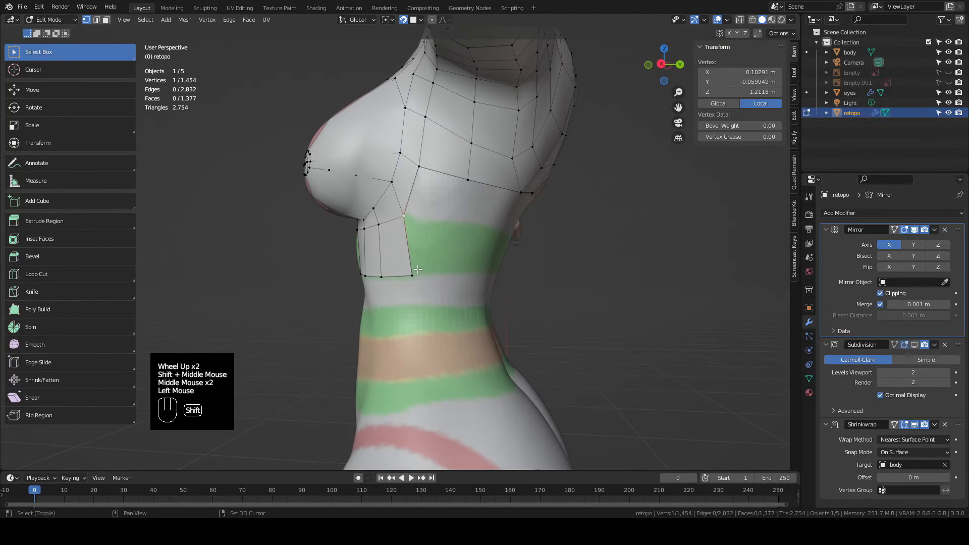
Extrude the side edge beside the green torso band four times around the back to the centre line, rotating it to follow the body
{"action": "left_click", "coordinate": [417, 272], "text": "shift"}
{"action": "mouse_move", "coordinate": [463, 247]}
{"action": "middle_mouse_down"}
{"action": "mouse_move", "coordinate": [444, 248]}
{"action": "mouse_move", "coordinate": [465, 247]}
{"action": "middle_mouse_up"}
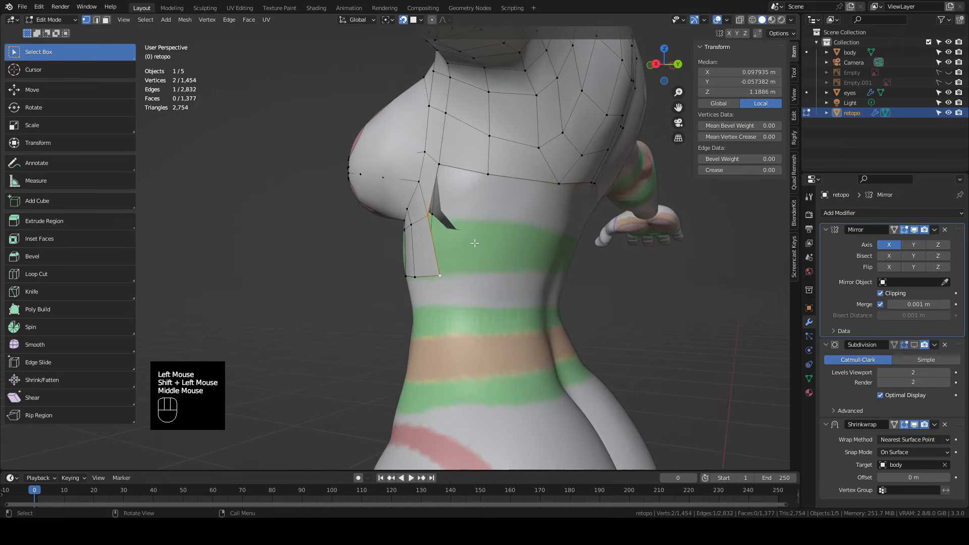
{"action": "key", "text": "e"}
{"action": "left_click", "coordinate": [529, 246]}
{"action": "middle_click_drag", "start_coordinate": [555, 256], "coordinate": [601, 285]}
{"action": "key", "text": "r"}
{"action": "left_click", "coordinate": [625, 291]}
{"action": "key", "text": "e"}
{"action": "left_click", "coordinate": [625, 290]}
{"action": "middle_click_drag", "start_coordinate": [600, 286], "coordinate": [550, 273], "text": "shift"}
{"action": "key", "text": "e"}
{"action": "key", "text": "e"}
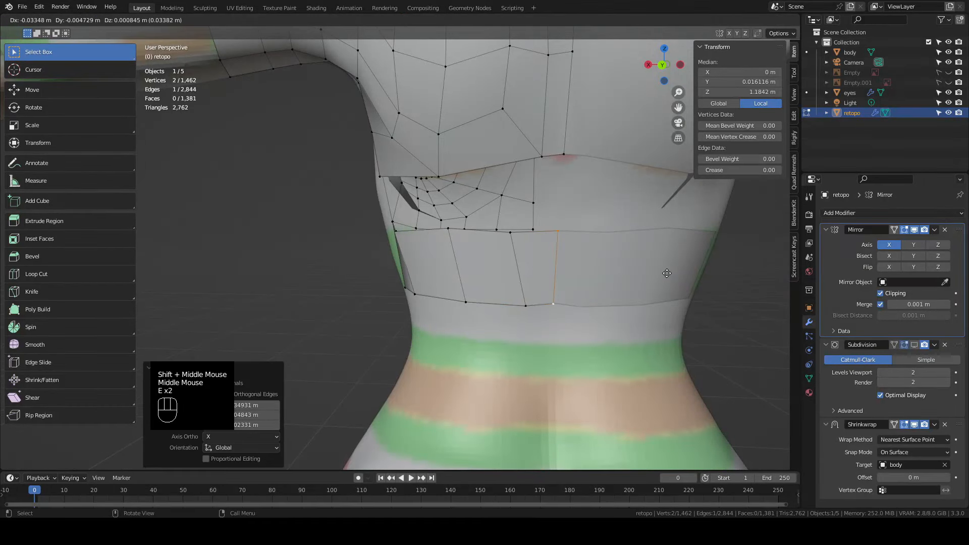
Nudge a lower vertex of the back strip, then fill four faces between the armpit row and the torso strip around to the back
{"action": "left_click", "coordinate": [531, 312]}
{"action": "key", "text": "g"}
{"action": "middle_click_drag", "start_coordinate": [477, 304], "coordinate": [399, 172]}
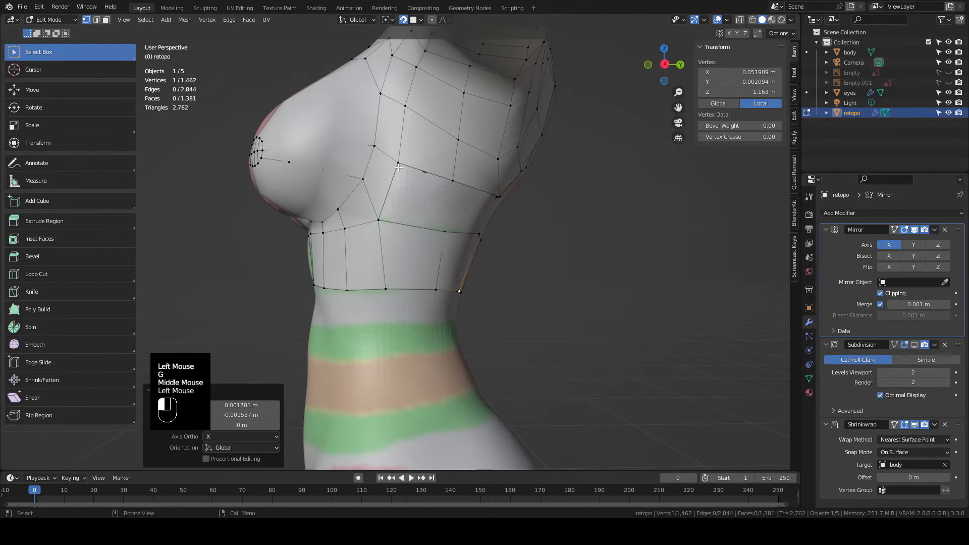
{"action": "left_click", "coordinate": [378, 220], "text": "shift"}
{"action": "key", "text": "f"}
{"action": "middle_click_drag", "start_coordinate": [541, 246], "coordinate": [434, 228]}
{"action": "key", "text": "f"}
{"action": "key", "text": "f"}
{"action": "key", "text": "f"}
Deselect everything, switch to Object Mode and apply the retopo mesh's Shrinkwrap modifier
{"action": "scroll", "coordinate": [560, 277], "scroll_direction": "down", "scroll_amount": 2}
{"action": "left_click", "coordinate": [560, 277]}
{"action": "scroll", "coordinate": [505, 253], "scroll_direction": "up", "scroll_amount": 2}
{"action": "middle_click_drag", "start_coordinate": [348, 171], "coordinate": [490, 259], "text": "shift"}
{"action": "scroll", "coordinate": [487, 305], "scroll_direction": "up", "scroll_amount": 2}
{"action": "scroll", "coordinate": [562, 303], "scroll_direction": "up", "scroll_amount": 3}
{"action": "scroll", "coordinate": [458, 207], "scroll_direction": "down", "scroll_amount": 4}
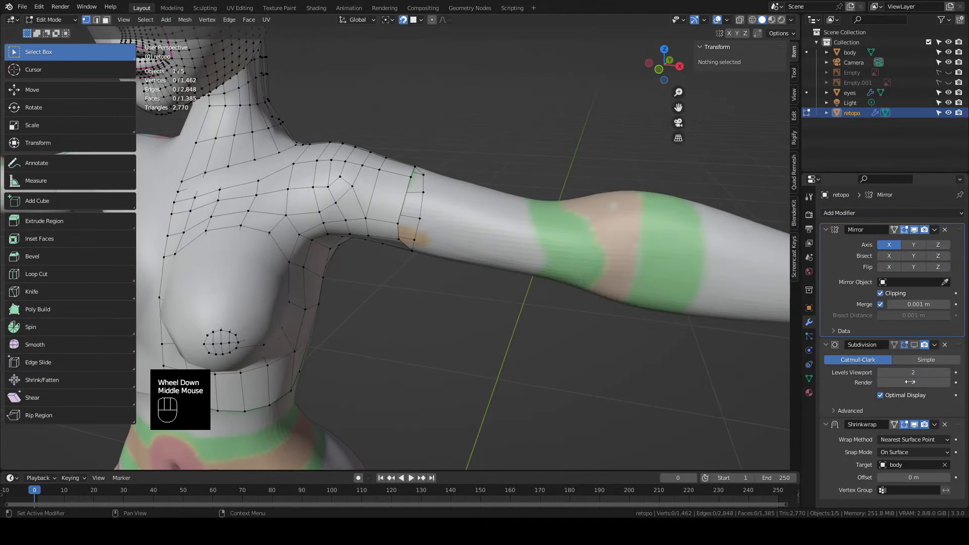
{"action": "left_click", "coordinate": [936, 426]}
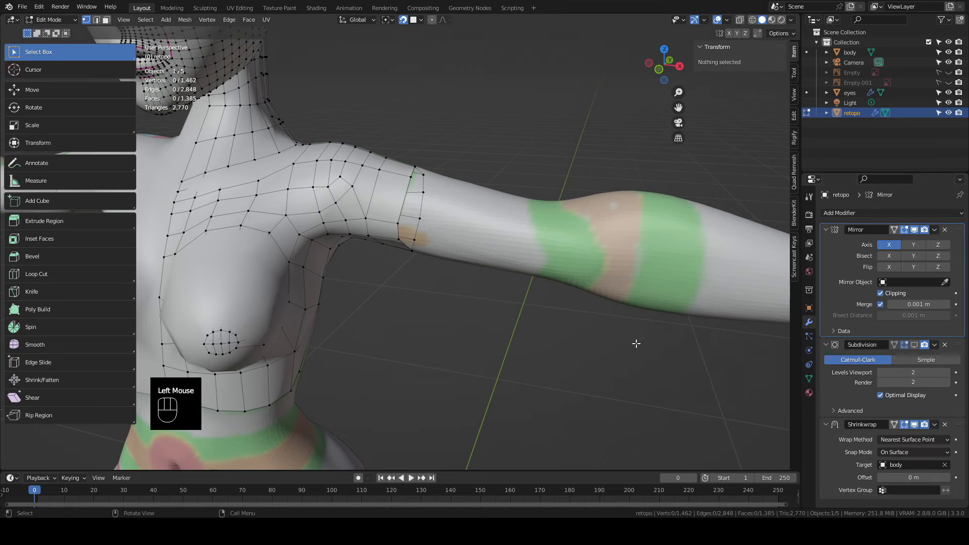
{"action": "key", "text": "Tab"}
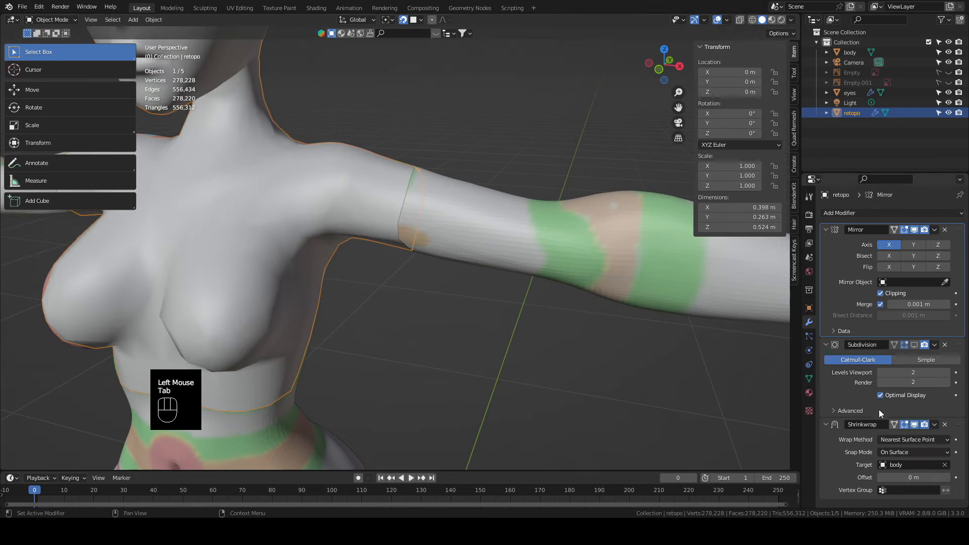
{"action": "left_click", "coordinate": [935, 425]}
{"action": "left_click", "coordinate": [910, 437]}
Turn on the Wireframe viewport display for the retopo object
{"action": "left_click", "coordinate": [808, 308]}
{"action": "scroll", "coordinate": [869, 431], "scroll_direction": "down", "scroll_amount": 3}
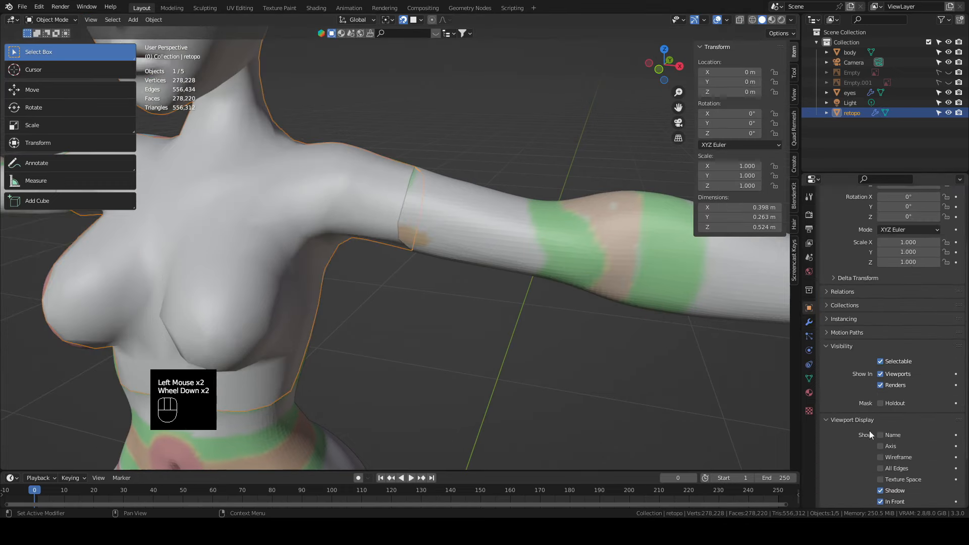
{"action": "left_click", "coordinate": [880, 418]}
{"action": "left_click", "coordinate": [879, 418]}
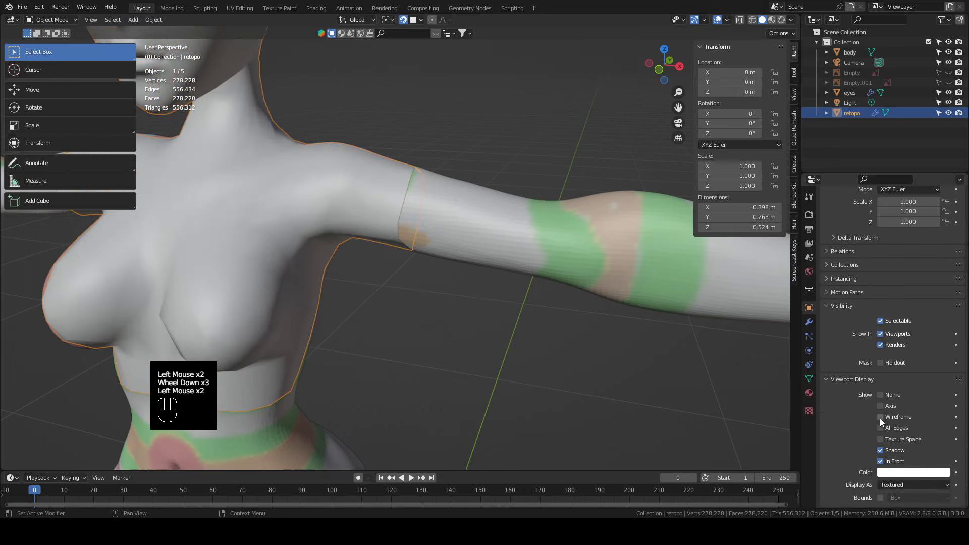
{"action": "left_click", "coordinate": [726, 20]}
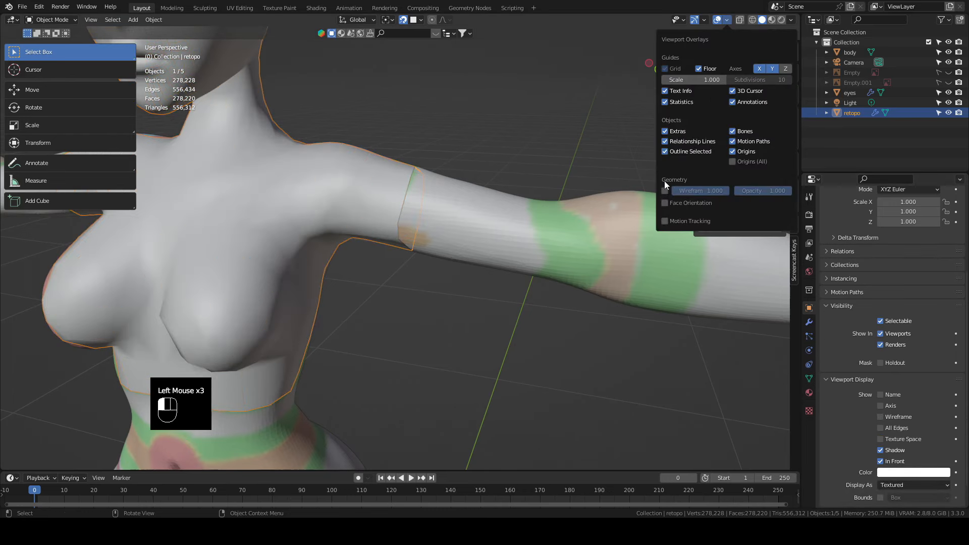
{"action": "left_click", "coordinate": [881, 417]}
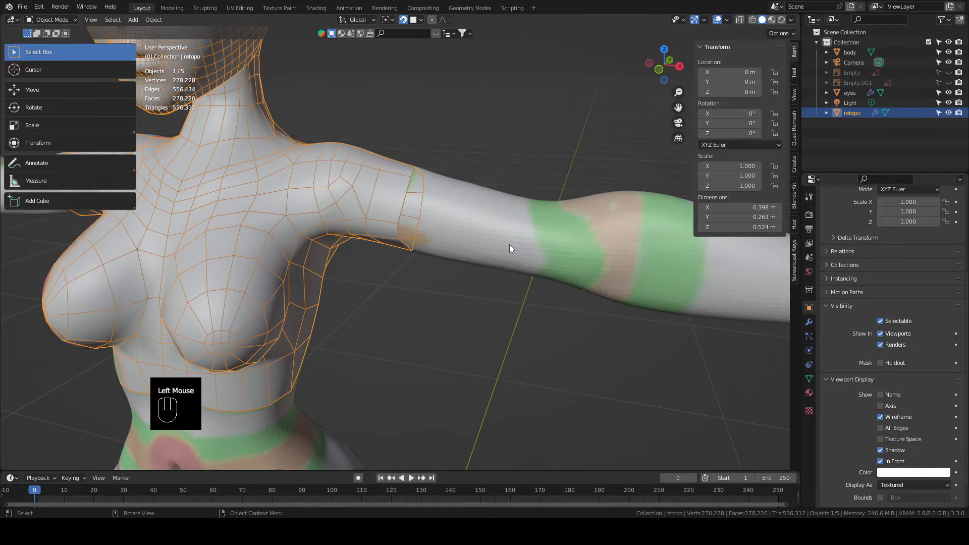
Switch the retopo mesh to Sculpt Mode, choose the Slide Relax brush and reduce its radius to 55 px
{"action": "middle_click_drag", "start_coordinate": [371, 197], "coordinate": [396, 295], "text": "shift"}
{"action": "middle_click_drag", "start_coordinate": [397, 295], "coordinate": [449, 270]}
{"action": "middle_click_drag", "start_coordinate": [449, 270], "coordinate": [497, 255], "text": "shift"}
{"action": "scroll", "coordinate": [474, 239], "scroll_direction": "down", "scroll_amount": 1}
{"action": "middle_click_drag", "start_coordinate": [497, 255], "coordinate": [455, 243], "text": "shift"}
{"action": "key", "text": "Tab"}
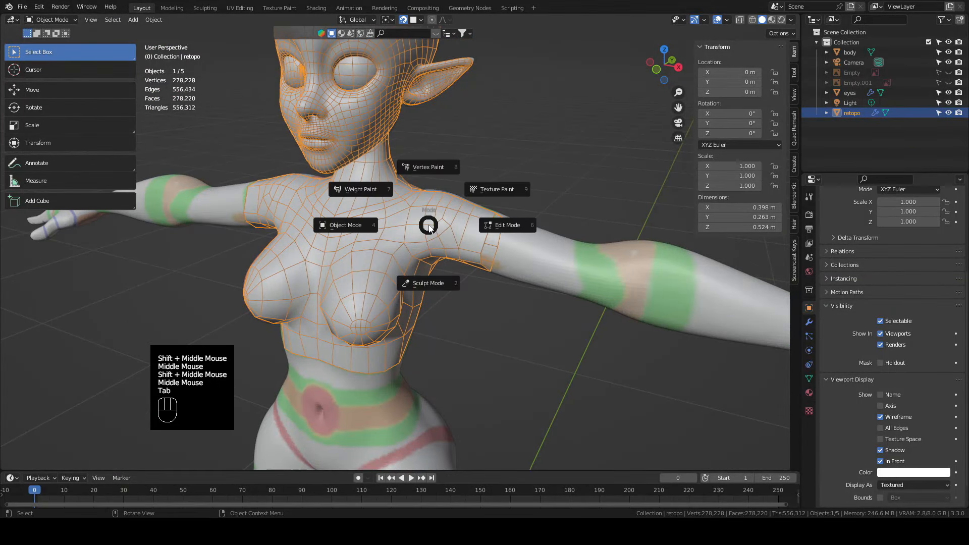
{"action": "left_click", "coordinate": [428, 283]}
{"action": "left_click", "coordinate": [47, 439]}
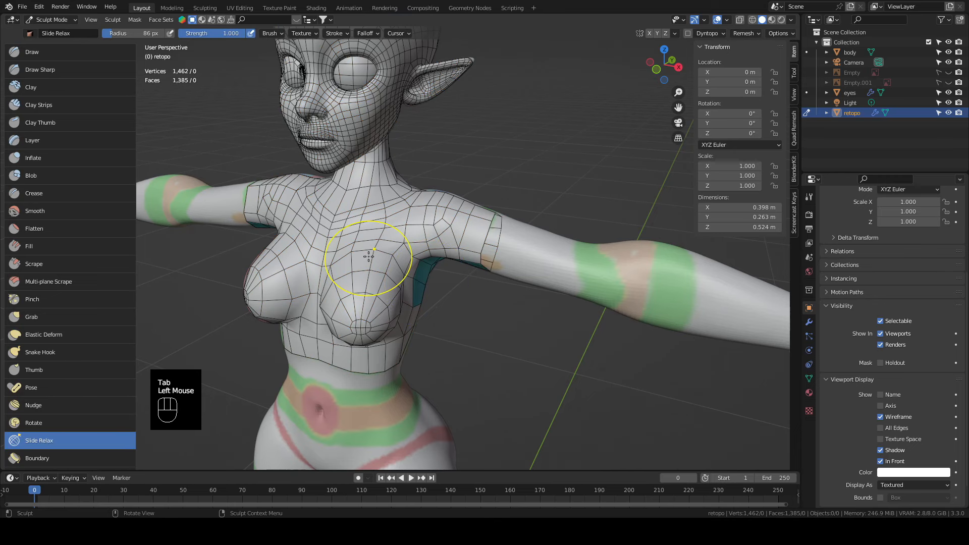
{"action": "key", "text": "bracketleft"}
{"action": "key", "text": "bracketleft"}
{"action": "key", "text": "bracketleft"}
{"action": "key", "text": "bracketleft"}
Smooth the retopo quads behind the shoulder and across the upper back with the Slide Relax brush
{"action": "middle_click_drag", "start_coordinate": [369, 257], "coordinate": [444, 333]}
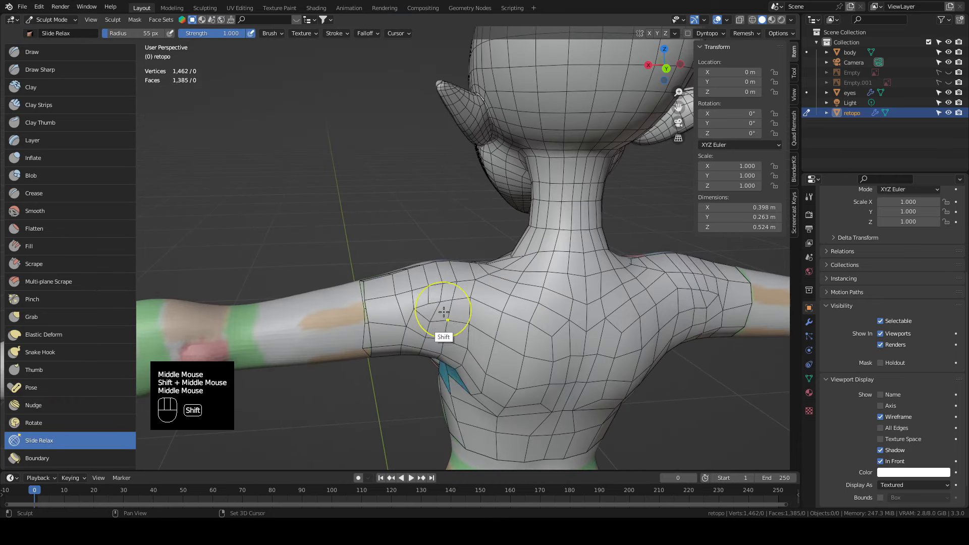
{"action": "left_click", "coordinate": [434, 321], "text": "shift"}
{"action": "left_click", "coordinate": [433, 318], "text": "shift"}
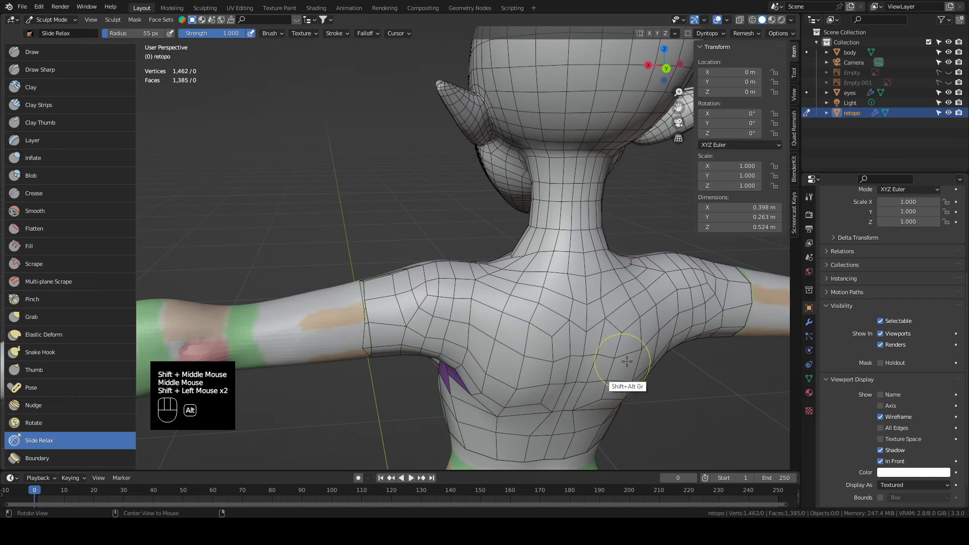
{"action": "middle_click_drag", "start_coordinate": [645, 402], "coordinate": [623, 354], "text": "shift"}
{"action": "left_click_drag", "start_coordinate": [489, 283], "coordinate": [484, 304], "text": "shift"}
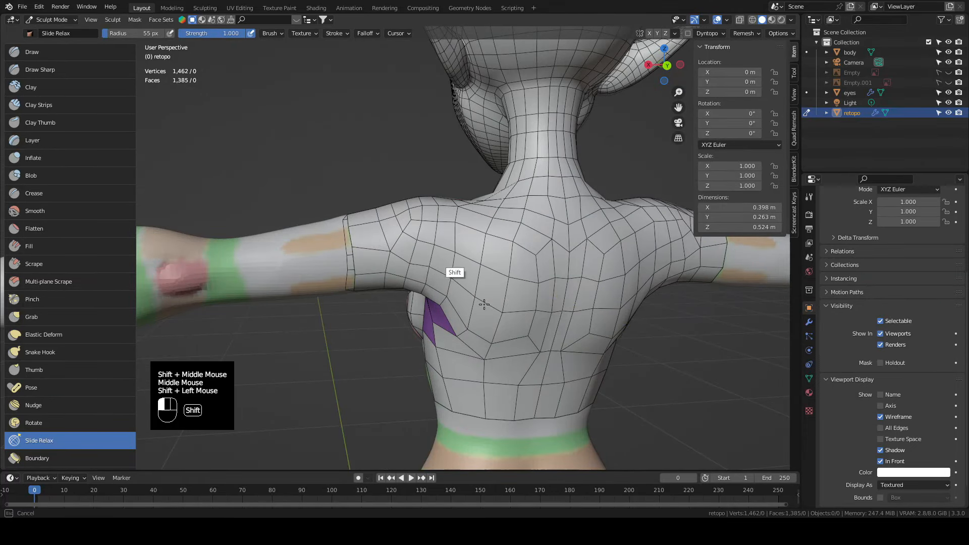
{"action": "middle_click_drag", "start_coordinate": [567, 311], "coordinate": [540, 286]}
{"action": "left_click", "coordinate": [542, 275], "text": "shift"}
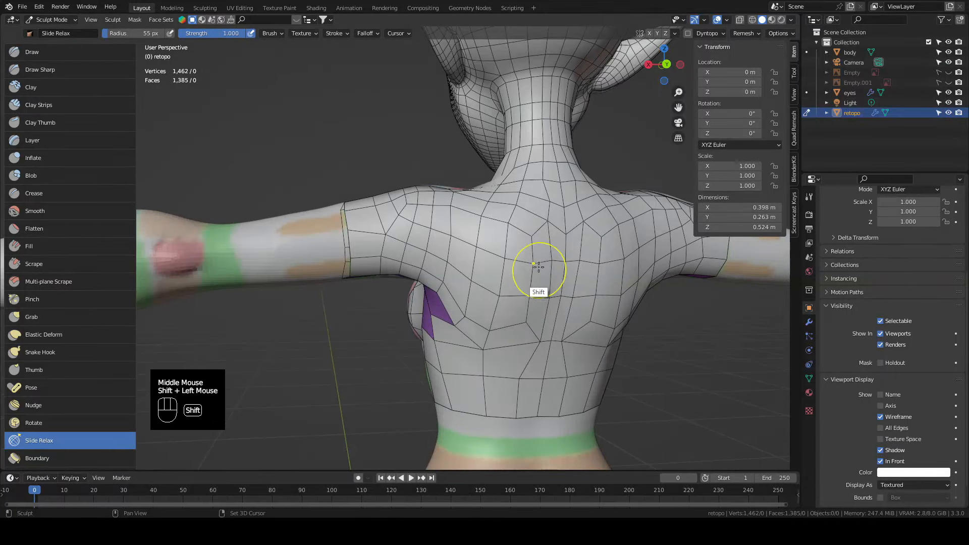
Relax the uneven quads on the lower back and along the side below the armpit
{"action": "left_click", "coordinate": [527, 327], "text": "shift"}
{"action": "left_click", "coordinate": [487, 327], "text": "shift"}
{"action": "left_click", "coordinate": [472, 331], "text": "shift"}
{"action": "middle_click_drag", "start_coordinate": [485, 345], "coordinate": [578, 328]}
{"action": "mouse_move", "coordinate": [486, 319]}
{"action": "left_mouse_down", "text": "shift"}
{"action": "mouse_move", "coordinate": [479, 308]}
{"action": "mouse_move", "coordinate": [490, 315]}
{"action": "left_mouse_up", "text": "shift"}
{"action": "mouse_move", "coordinate": [564, 349]}
{"action": "middle_mouse_down"}
{"action": "mouse_move", "coordinate": [524, 361]}
{"action": "mouse_move", "coordinate": [519, 343]}
{"action": "mouse_move", "coordinate": [578, 359]}
{"action": "mouse_move", "coordinate": [482, 344]}
{"action": "middle_mouse_up"}
{"action": "mouse_move", "coordinate": [435, 325]}
{"action": "left_mouse_down", "text": "shift"}
{"action": "mouse_move", "coordinate": [448, 331]}
{"action": "mouse_move", "coordinate": [445, 357]}
{"action": "mouse_move", "coordinate": [459, 313]}
{"action": "left_mouse_up", "text": "shift"}
Even out the quads around the shoulder blade and over the top of the shoulder
{"action": "middle_click_drag", "start_coordinate": [467, 313], "coordinate": [424, 290]}
{"action": "left_click_drag", "start_coordinate": [474, 318], "coordinate": [499, 291], "text": "shift"}
{"action": "middle_click_drag", "start_coordinate": [568, 292], "coordinate": [515, 342]}
{"action": "left_click_drag", "start_coordinate": [515, 342], "coordinate": [491, 281], "text": "shift"}
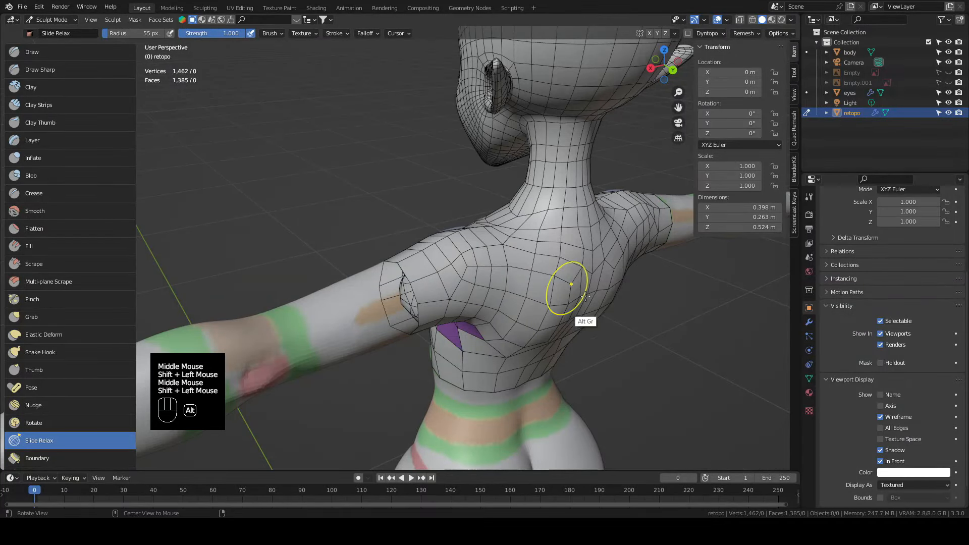
{"action": "middle_click_drag", "start_coordinate": [566, 281], "coordinate": [598, 316], "text": "shift"}
{"action": "mouse_move", "coordinate": [598, 315]}
{"action": "middle_mouse_down"}
{"action": "mouse_move", "coordinate": [631, 349]}
{"action": "mouse_move", "coordinate": [436, 257]}
{"action": "mouse_move", "coordinate": [525, 237]}
{"action": "middle_mouse_up"}
{"action": "left_click_drag", "start_coordinate": [479, 202], "coordinate": [486, 210], "text": "shift"}
{"action": "mouse_move", "coordinate": [374, 201]}
{"action": "middle_mouse_down"}
{"action": "mouse_move", "coordinate": [447, 205]}
{"action": "mouse_move", "coordinate": [452, 254]}
{"action": "mouse_move", "coordinate": [462, 252]}
{"action": "middle_mouse_up"}
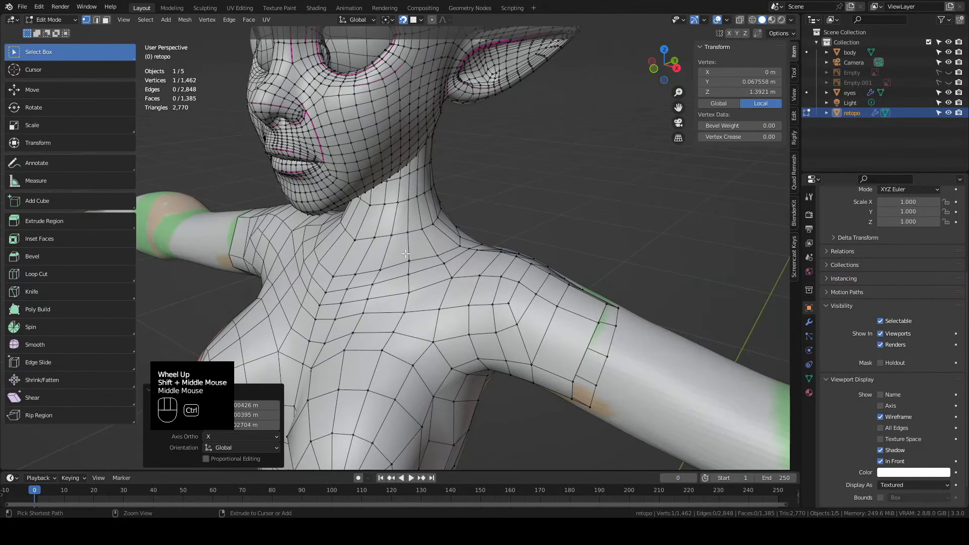
Slide the front vertices near the upper arm's open edge and nudge a back vertex of that edge down
{"action": "double_click", "coordinate": [393, 255]}
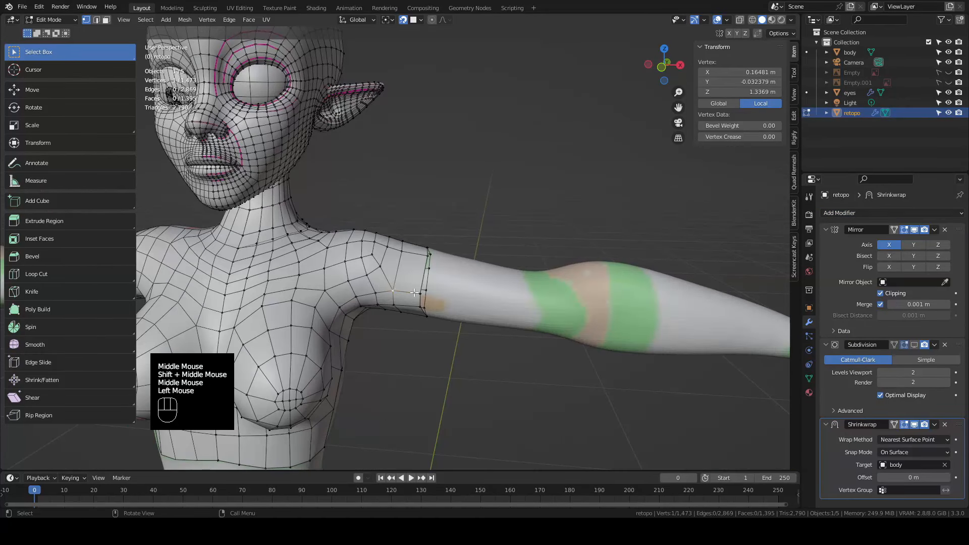
{"action": "left_click", "coordinate": [421, 294], "text": "shift"}
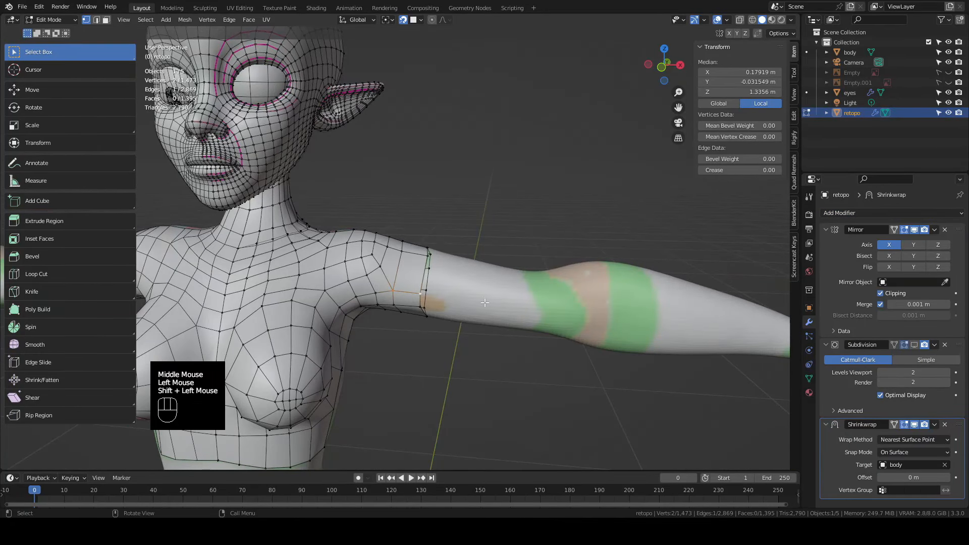
{"action": "key", "text": "g"}
{"action": "key", "text": "g"}
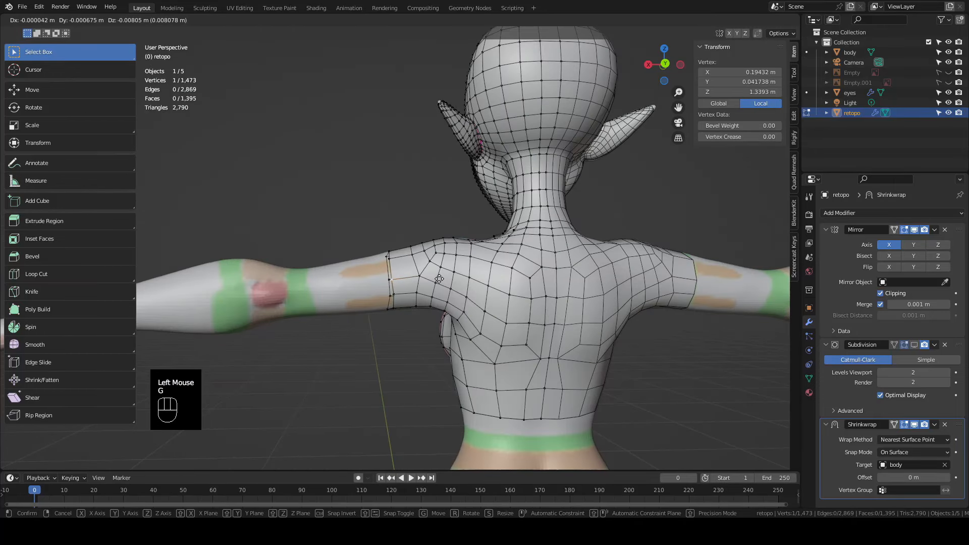
{"action": "left_click", "coordinate": [442, 289]}
{"action": "middle_click_drag", "start_coordinate": [442, 289], "coordinate": [480, 269], "text": "shift"}
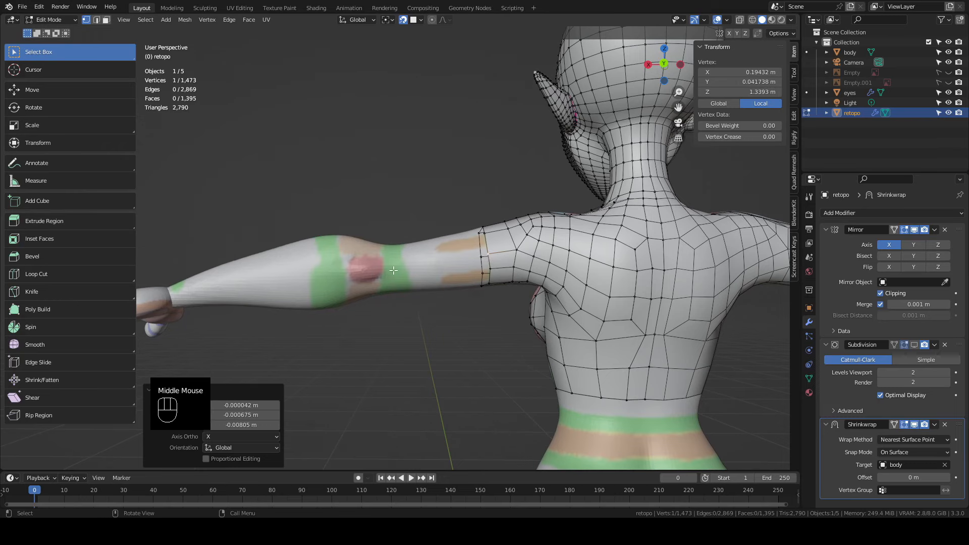
Select the upper arm's open edge loop, turn off snapping and flatten the loop by scaling it to 0 along X
{"action": "middle_click_drag", "start_coordinate": [448, 235], "coordinate": [451, 272]}
{"action": "double_click", "coordinate": [488, 295]}
{"action": "middle_click_drag", "start_coordinate": [451, 310], "coordinate": [601, 264]}
{"action": "key", "text": "KP_1"}
{"action": "scroll", "coordinate": [367, 292], "scroll_direction": "up", "scroll_amount": 2}
{"action": "middle_click_drag", "start_coordinate": [368, 292], "coordinate": [481, 278], "text": "shift"}
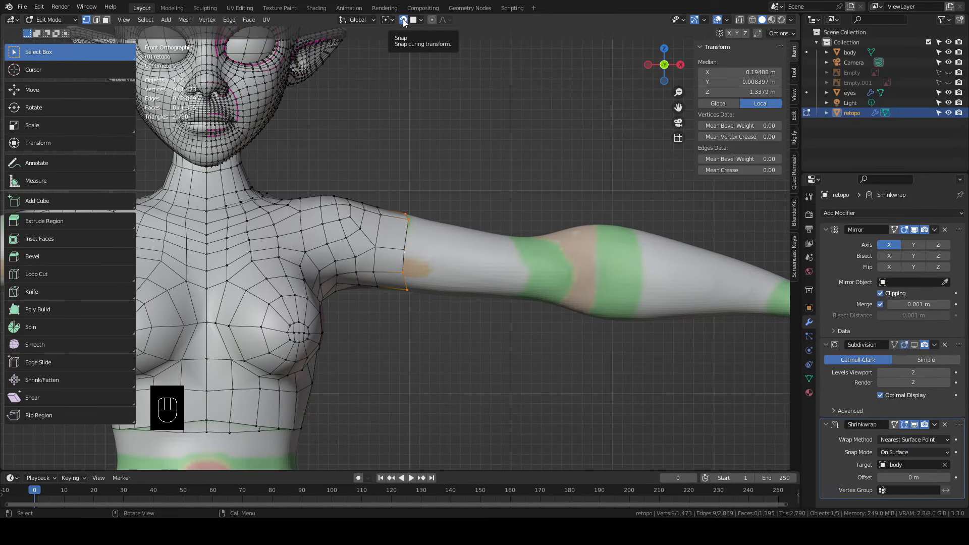
{"action": "left_click", "coordinate": [403, 20]}
{"action": "type", "text": "sy"}
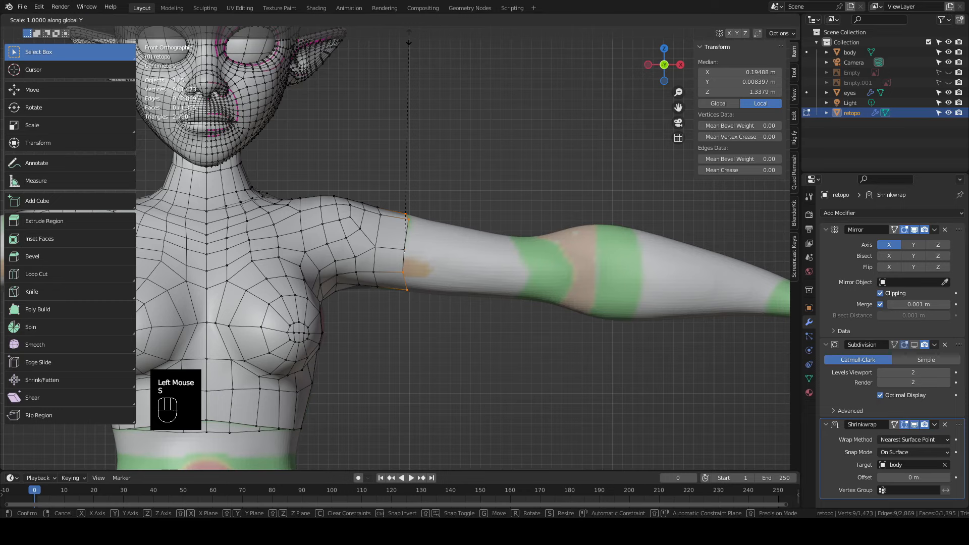
{"action": "type", "text": "0"}
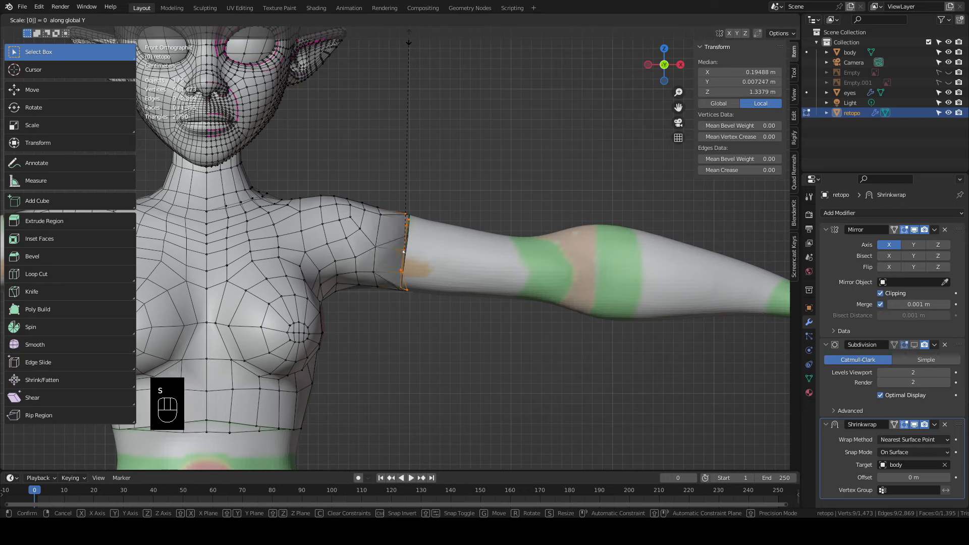
{"action": "type", "text": "x"}
{"action": "key", "text": "Return"}
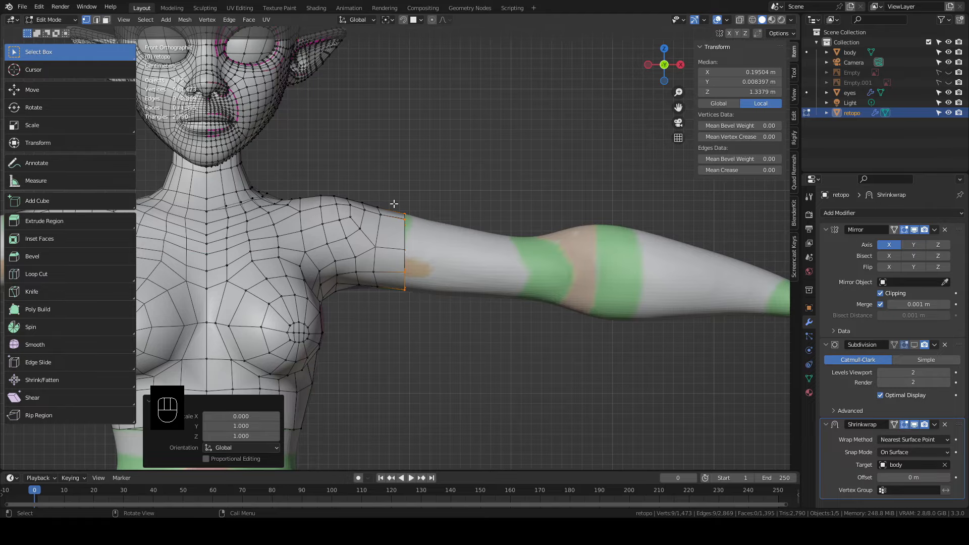
Round the upper arm's open loop with LoopTools Circle and rotate it about -3.24° in the side view
{"action": "middle_click_drag", "start_coordinate": [477, 239], "coordinate": [483, 213]}
{"action": "right_click", "coordinate": [483, 213]}
{"action": "mouse_move", "coordinate": [483, 213]}
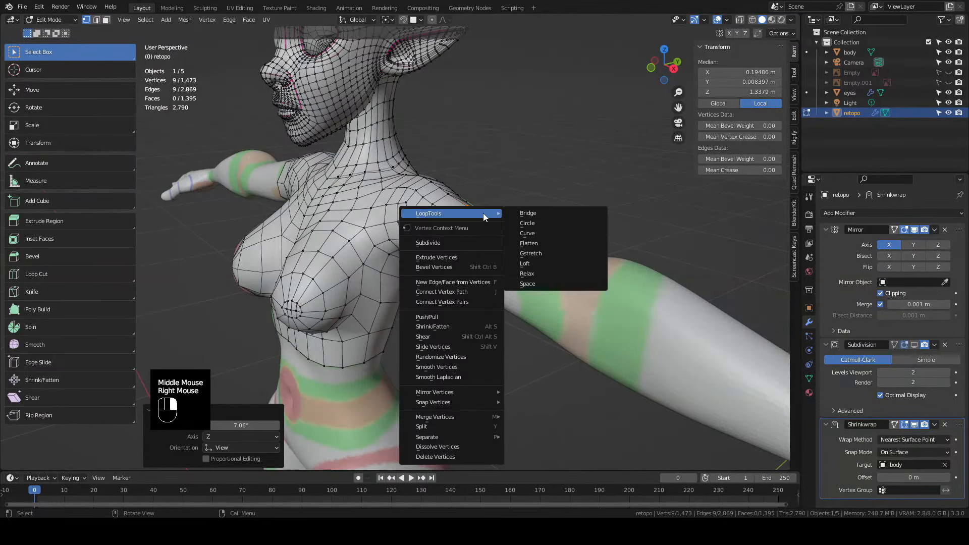
{"action": "left_click", "coordinate": [544, 223]}
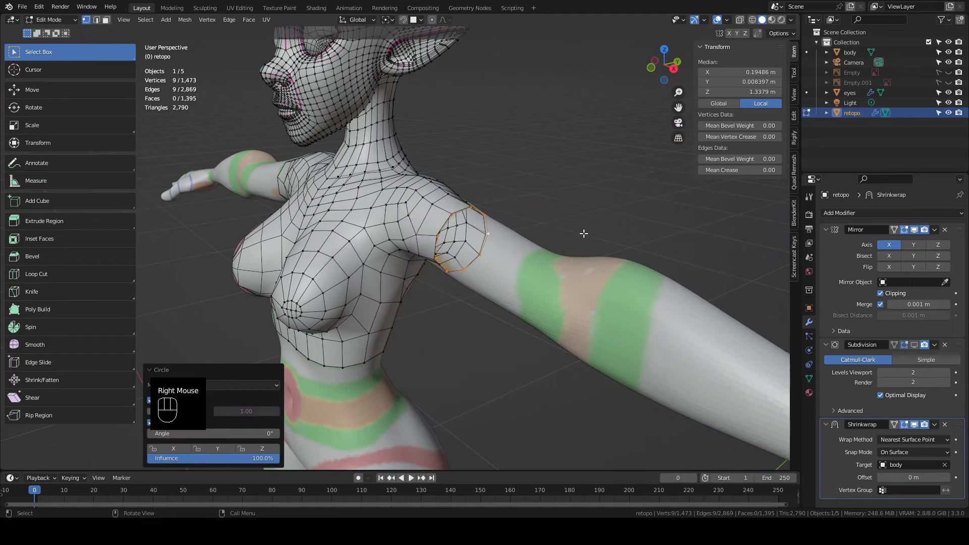
{"action": "middle_click_drag", "start_coordinate": [544, 223], "coordinate": [520, 317]}
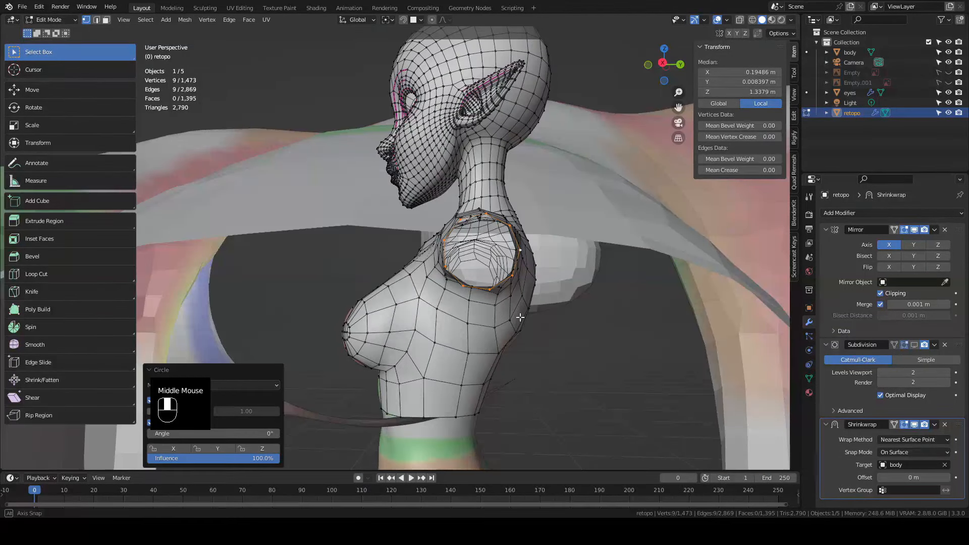
{"action": "key", "text": "r"}
{"action": "left_click", "coordinate": [550, 267]}
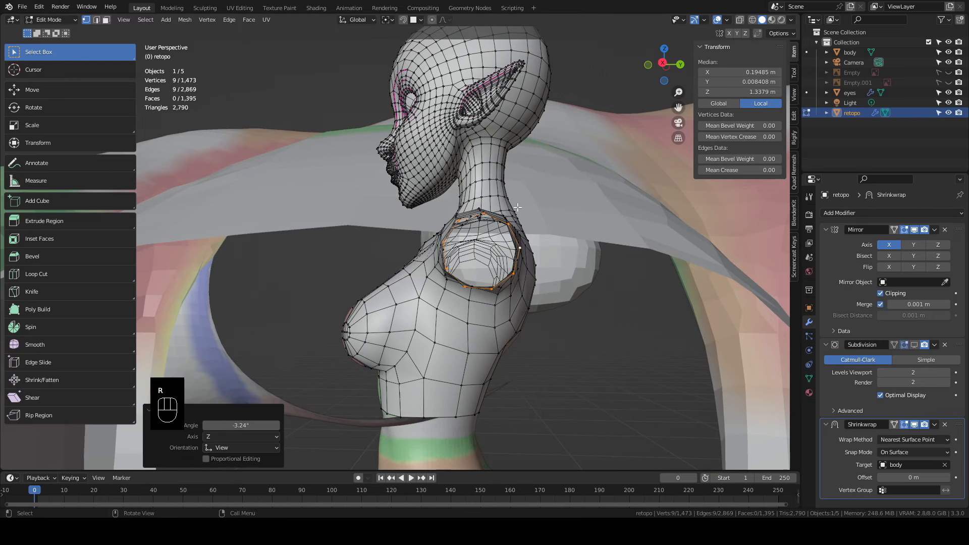
Extrude the arm loop about 0.128 m in X to the elbow, and again about 0.254 m to the wrist
{"action": "key", "text": "KP_1"}
{"action": "key", "text": "e"}
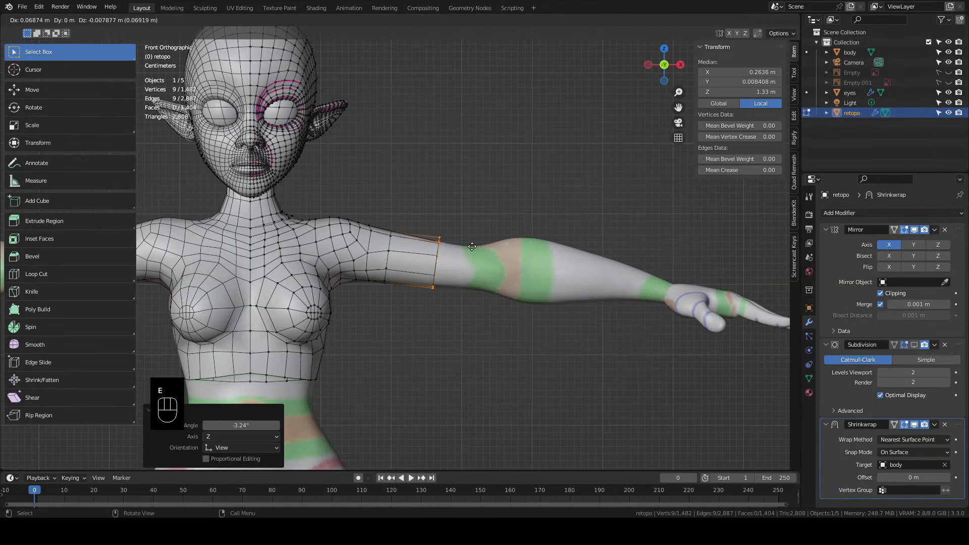
{"action": "left_click", "coordinate": [511, 250]}
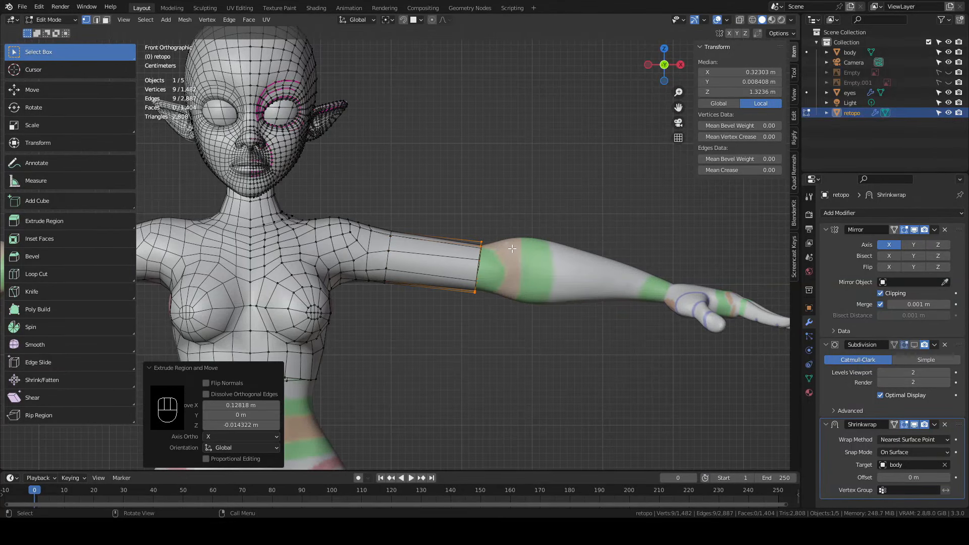
{"action": "key", "text": "e"}
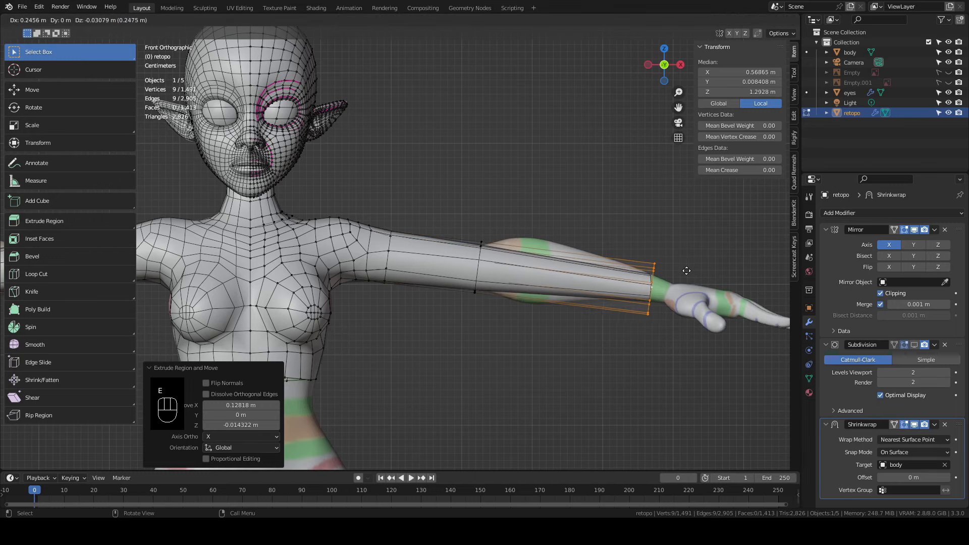
{"action": "left_click", "coordinate": [685, 277]}
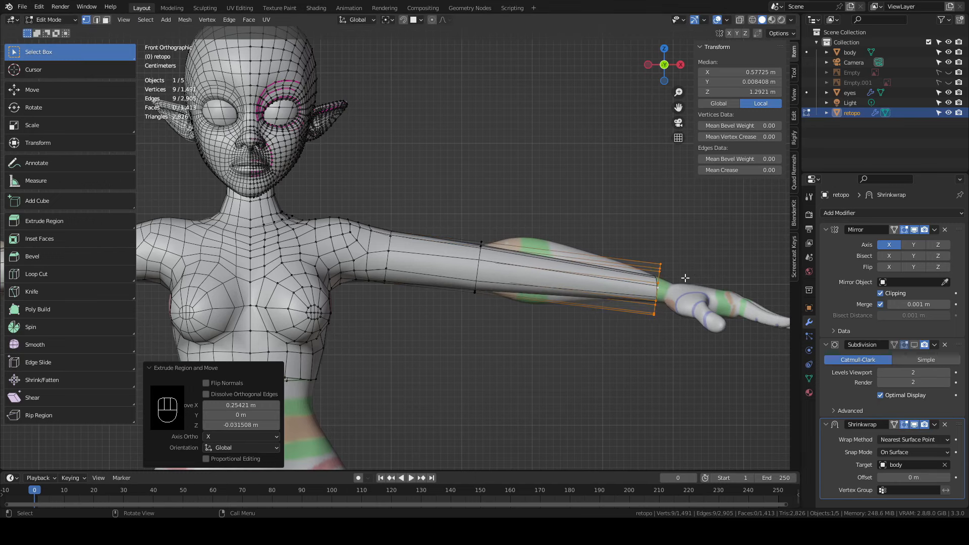
Rotate the wrist loop about 2° in the top view, scale it down and move it to fit the wrist
{"action": "key", "text": "KP_7"}
{"action": "middle_click_drag", "start_coordinate": [681, 275], "coordinate": [416, 338], "text": "shift"}
{"action": "scroll", "coordinate": [416, 338], "scroll_direction": "up", "scroll_amount": 7}
{"action": "key", "text": "r"}
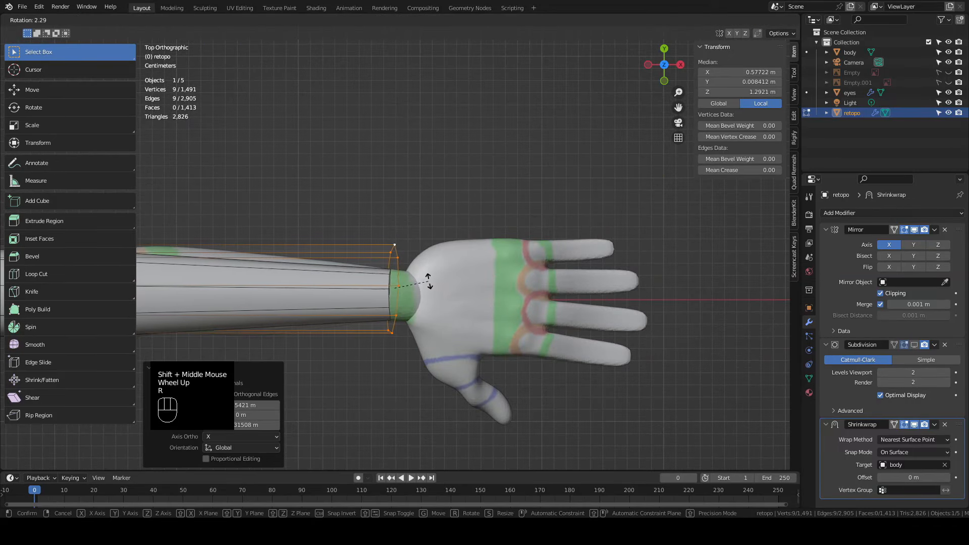
{"action": "key", "text": "s"}
{"action": "left_click", "coordinate": [432, 290]}
{"action": "key", "text": "g"}
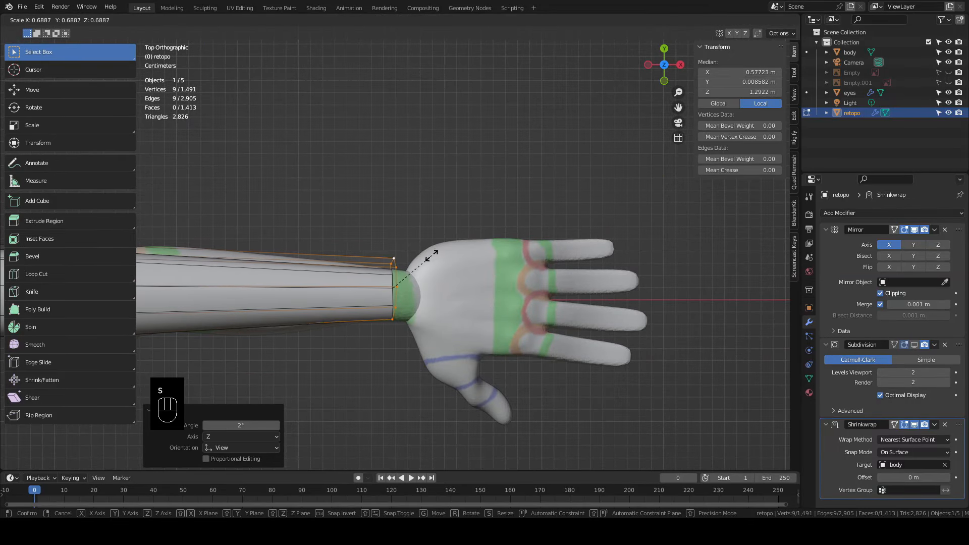
{"action": "left_click", "coordinate": [437, 299]}
Add one loop cut between the elbow and wrist loops and slide it toward the elbow
{"action": "key", "text": "KP_1"}
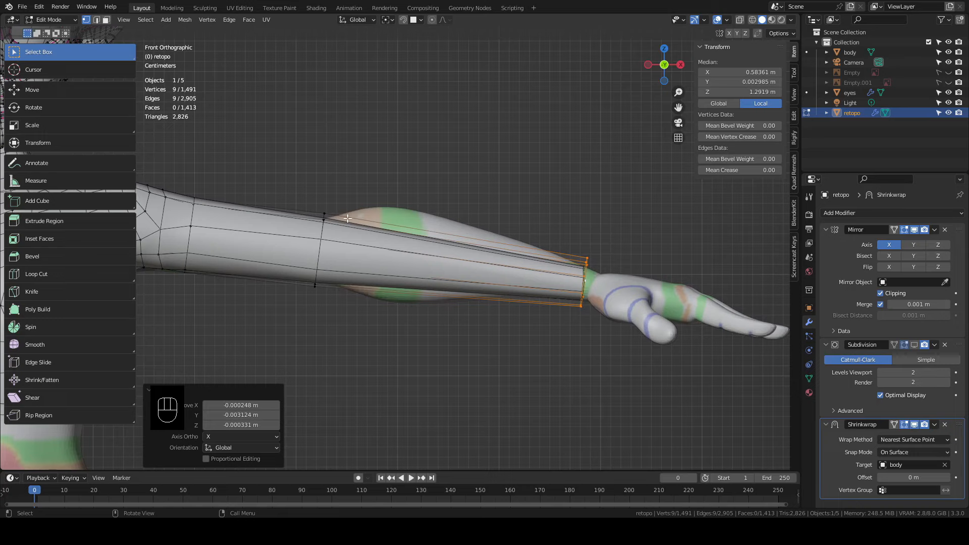
{"action": "key", "text": "ctrl+r"}
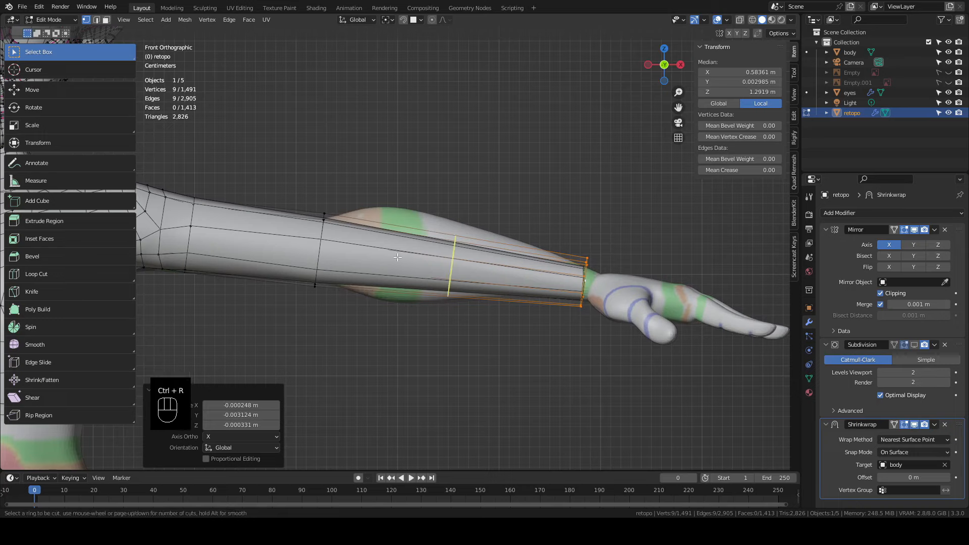
{"action": "left_click", "coordinate": [400, 258]}
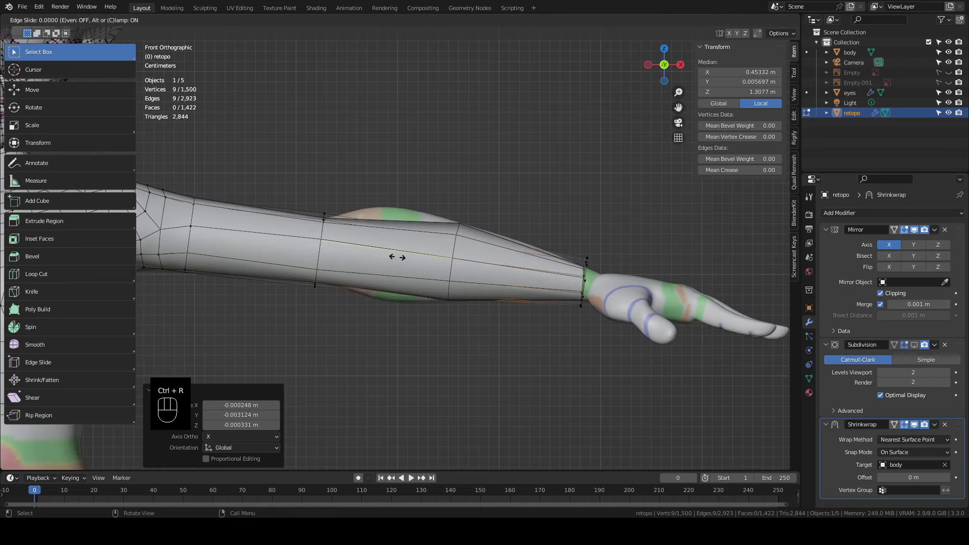
{"action": "left_click", "coordinate": [329, 249]}
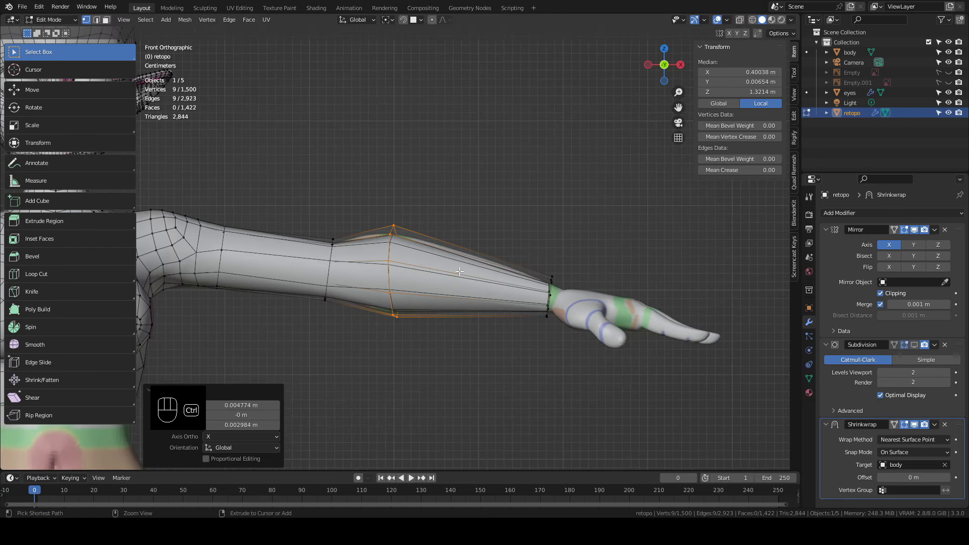
Bevel the selected forearm edge loop about 0.0245 m wide and add a loop cut at the elbow with a slide factor of -0.286
{"action": "key", "text": "ctrl+b"}
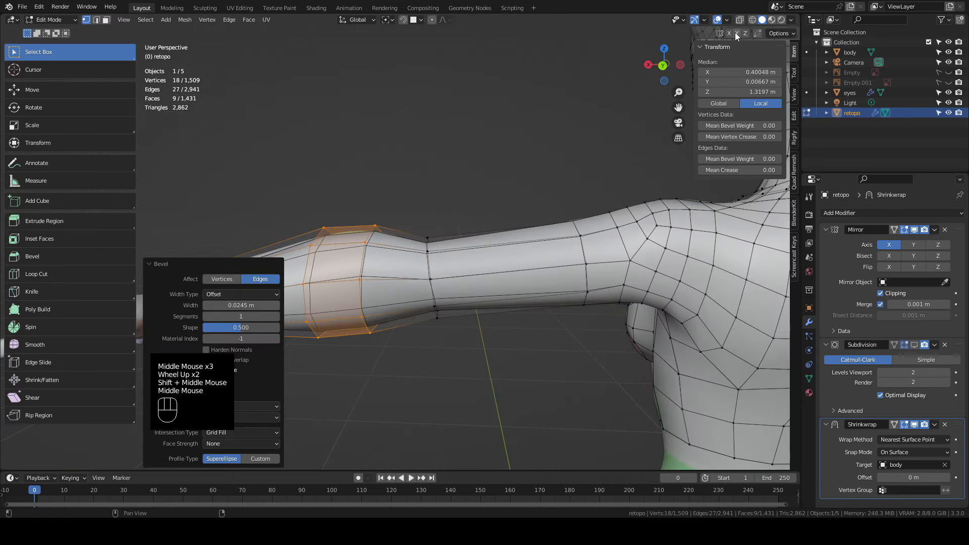
{"action": "left_click", "coordinate": [739, 20]}
{"action": "middle_click_drag", "start_coordinate": [545, 212], "coordinate": [415, 210]}
{"action": "key", "text": "KP_1"}
{"action": "key", "text": "KP_9"}
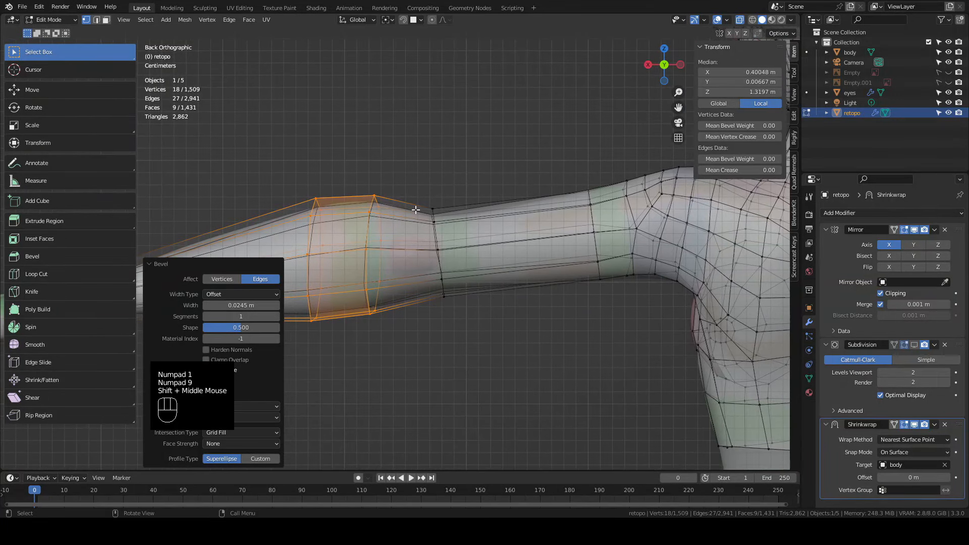
{"action": "key", "text": "ctrl+r"}
{"action": "left_click", "coordinate": [415, 239]}
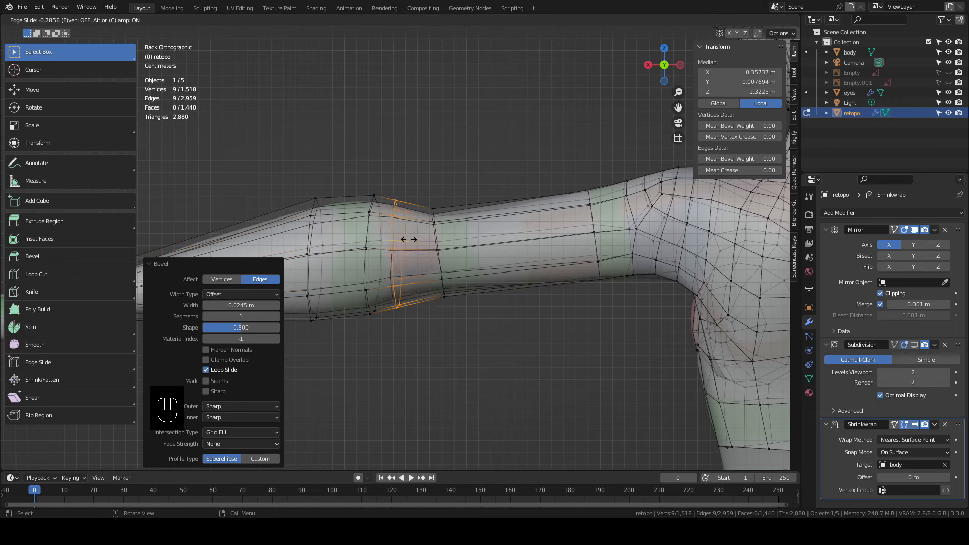
{"action": "left_click", "coordinate": [409, 239]}
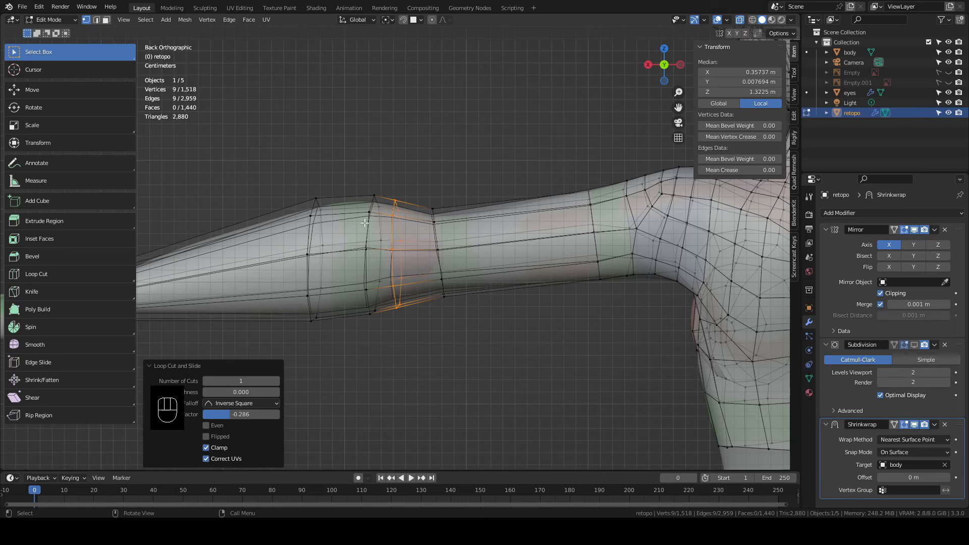
Inset the two faces at the back of the elbow together and add one centred loop cut through the inset
{"action": "left_click", "coordinate": [106, 20]}
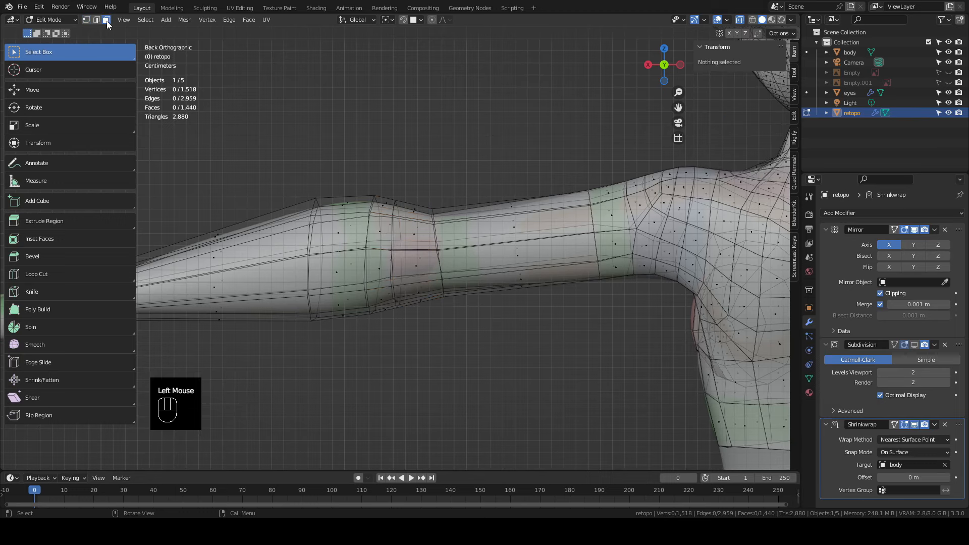
{"action": "left_click", "coordinate": [740, 20]}
{"action": "left_click", "coordinate": [419, 236]}
{"action": "left_click", "coordinate": [414, 262], "text": "shift"}
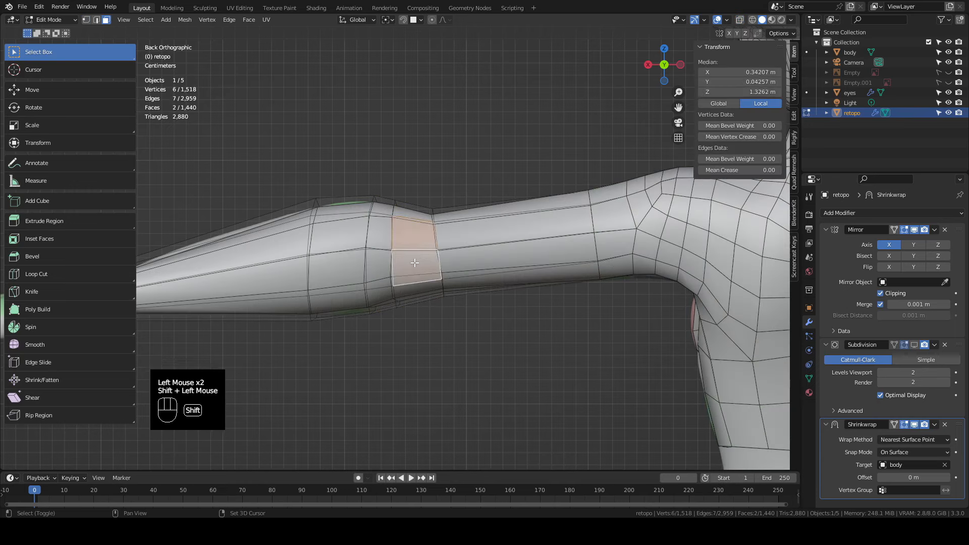
{"action": "key", "text": "i"}
{"action": "left_click", "coordinate": [507, 117]}
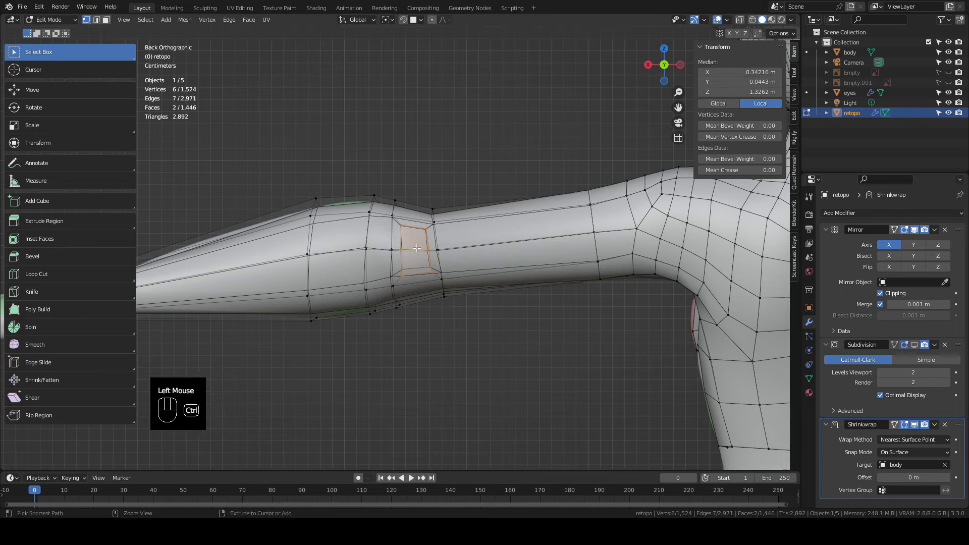
{"action": "key", "text": "ctrl+r"}
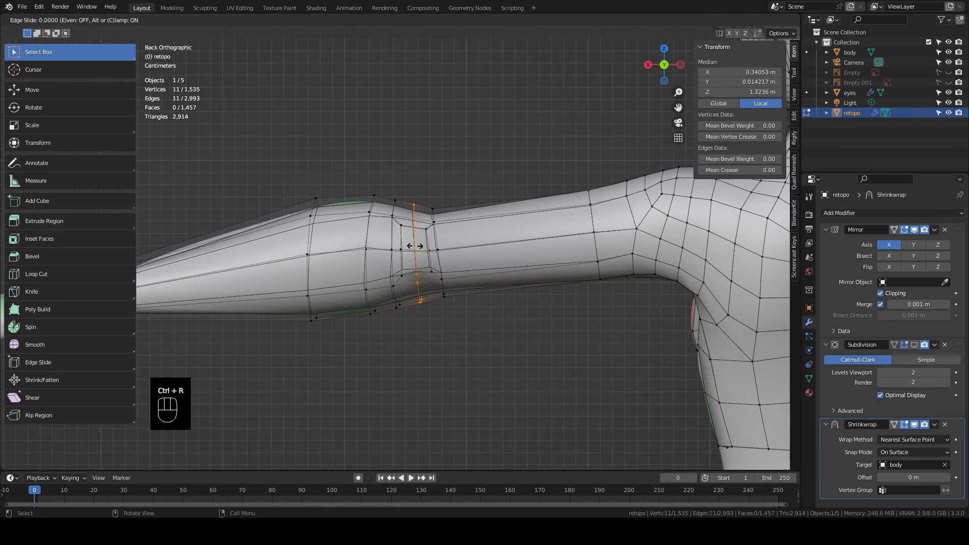
{"action": "left_click", "coordinate": [415, 245]}
Move the middle vertex pairs of the elbow inset outward, one toward the upper arm and one toward the forearm
{"action": "scroll", "coordinate": [415, 246], "scroll_direction": "up", "scroll_amount": 3}
{"action": "middle_click_drag", "start_coordinate": [388, 255], "coordinate": [432, 268], "text": "shift"}
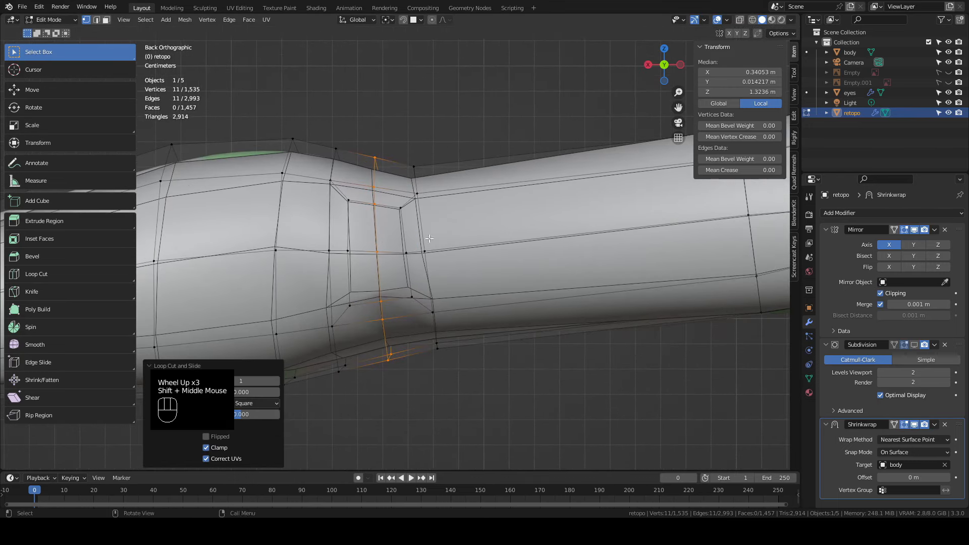
{"action": "key", "text": "g"}
{"action": "left_click", "coordinate": [454, 272]}
{"action": "key", "text": "g"}
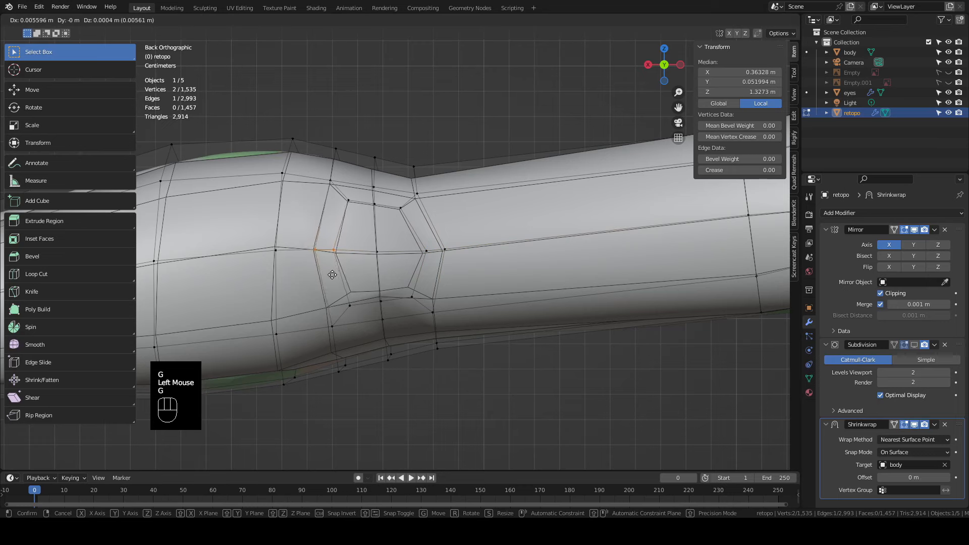
{"action": "left_click", "coordinate": [336, 275]}
Adjust the vertex pairs at the upper and lower middle of the elbow inset to round its outline
{"action": "left_click", "coordinate": [373, 199]}
{"action": "key", "text": "g"}
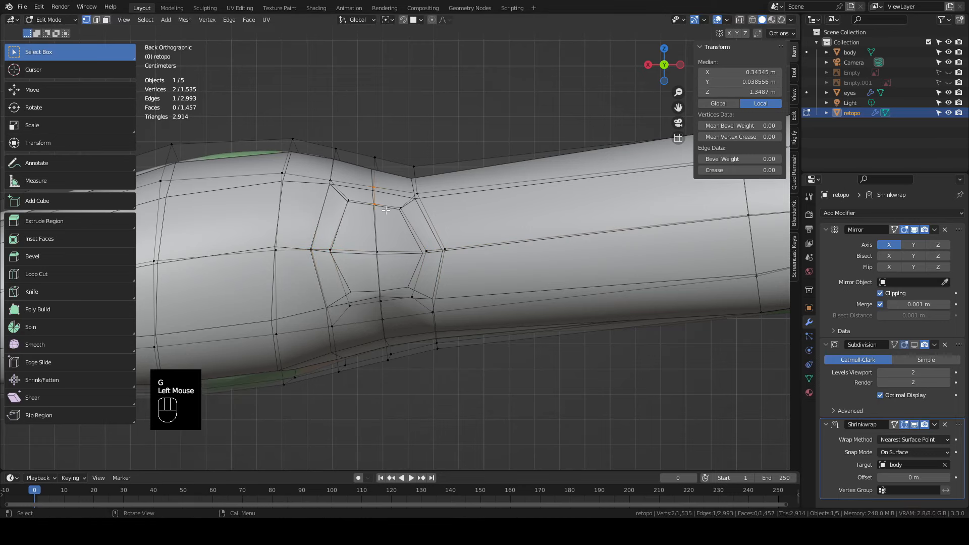
{"action": "middle_click_drag", "start_coordinate": [401, 96], "coordinate": [407, 154]}
{"action": "key", "text": "g"}
{"action": "left_click", "coordinate": [403, 204]}
{"action": "left_click", "coordinate": [385, 327]}
{"action": "key", "text": "g"}
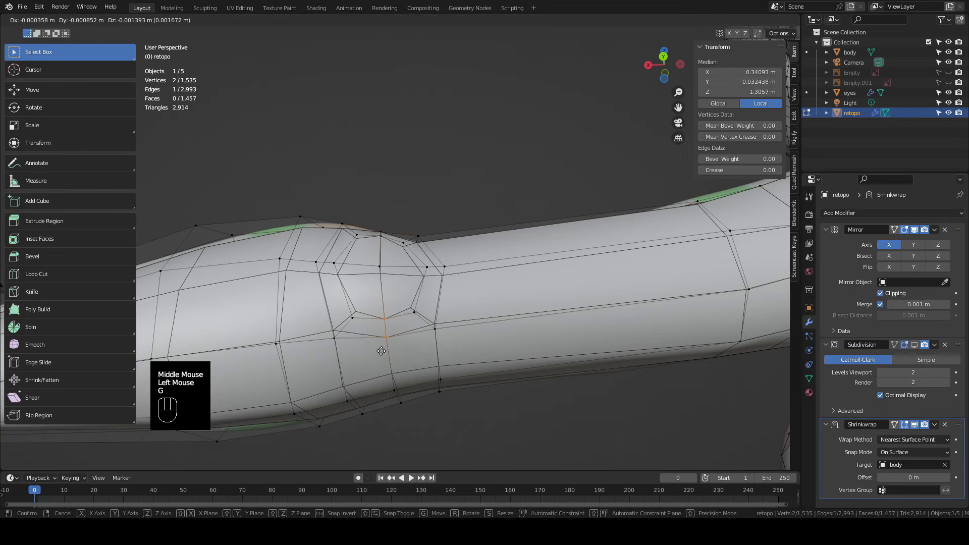
{"action": "left_click", "coordinate": [381, 352]}
Move the middle vertices on the upper-arm side of the elbow inset farther toward the shoulder
{"action": "middle_click_drag", "start_coordinate": [381, 352], "coordinate": [377, 400]}
{"action": "left_click_drag", "start_coordinate": [419, 230], "coordinate": [477, 250]}
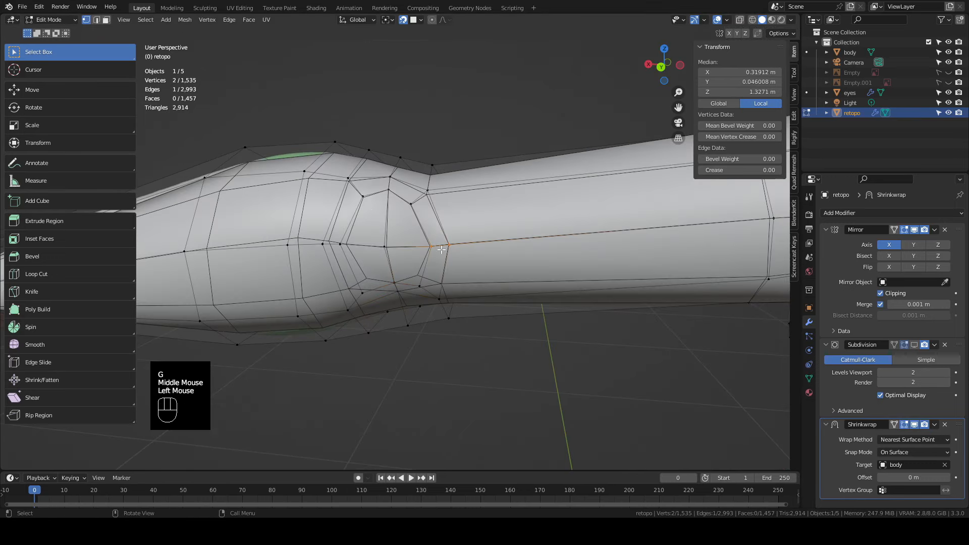
{"action": "key", "text": "g"}
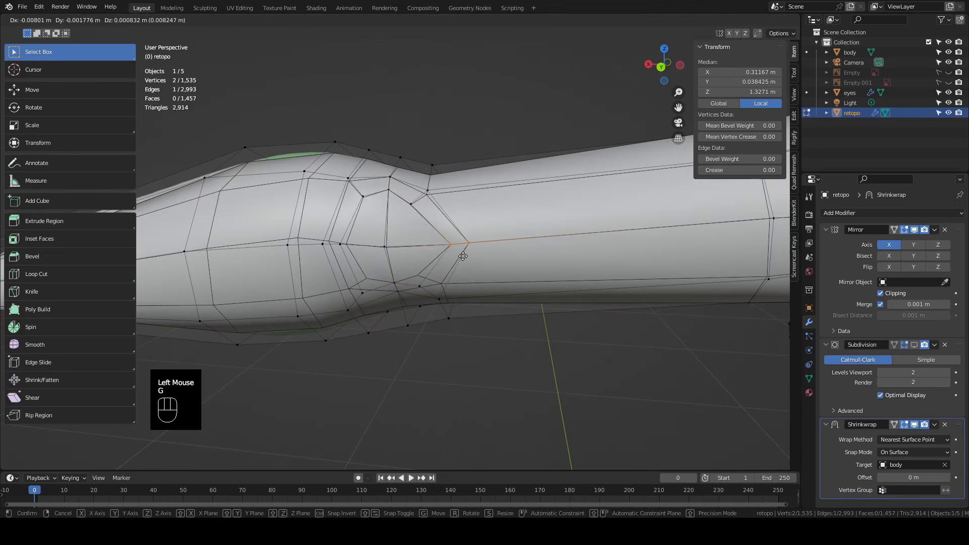
{"action": "left_click", "coordinate": [465, 256]}
{"action": "left_click", "coordinate": [451, 246]}
{"action": "key", "text": "g"}
{"action": "left_click", "coordinate": [453, 249]}
Reposition the middle vertices of the two loops on the forearm side of the elbow to even out their spacing
{"action": "middle_click_drag", "start_coordinate": [452, 248], "coordinate": [601, 237], "text": "shift"}
{"action": "middle_click_drag", "start_coordinate": [602, 237], "coordinate": [610, 236]}
{"action": "left_click", "coordinate": [451, 235]}
{"action": "key", "text": "g"}
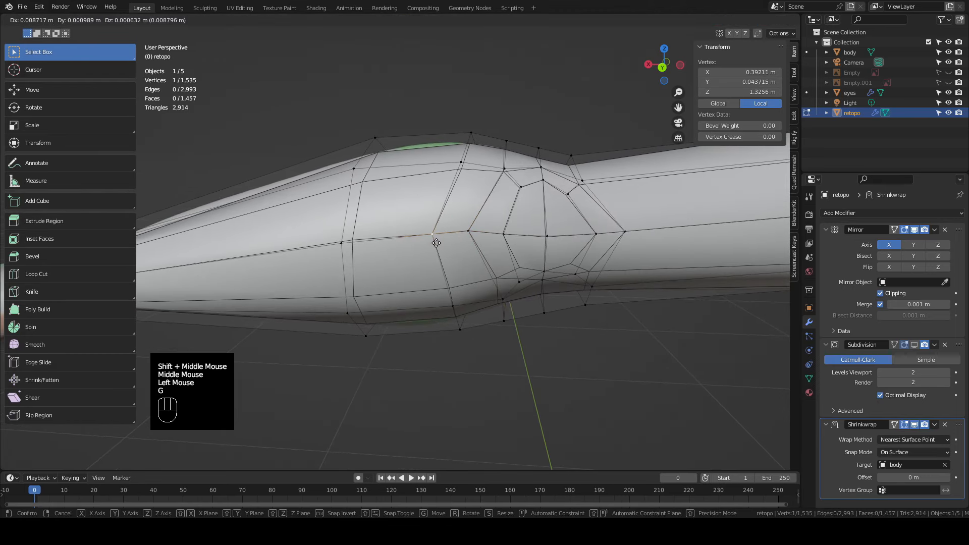
{"action": "left_click", "coordinate": [464, 228]}
{"action": "key", "text": "g"}
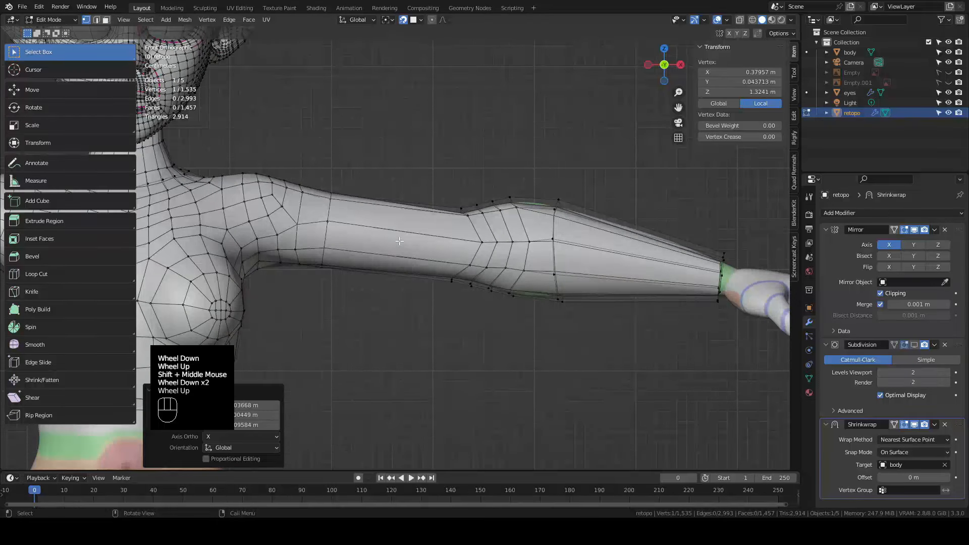
Add two evenly spaced loop cuts to the upper arm between the shoulder and the elbow
{"action": "key", "text": "ctrl+r"}
{"action": "scroll", "coordinate": [400, 233], "scroll_direction": "up", "scroll_amount": 1}
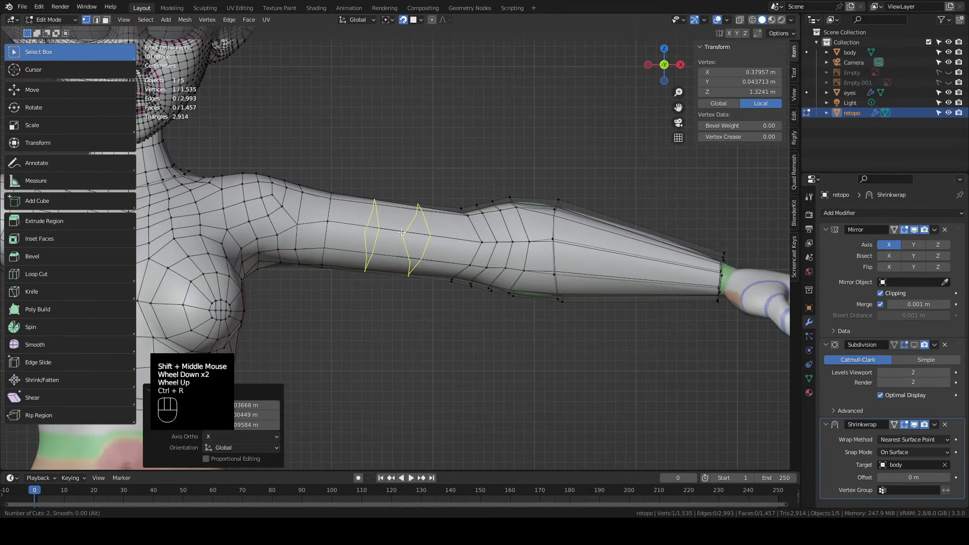
{"action": "left_click", "coordinate": [401, 233]}
{"action": "left_click", "coordinate": [401, 233]}
Add two evenly spaced loop cuts to the forearm between the elbow and the wrist
{"action": "key", "text": "ctrl+r"}
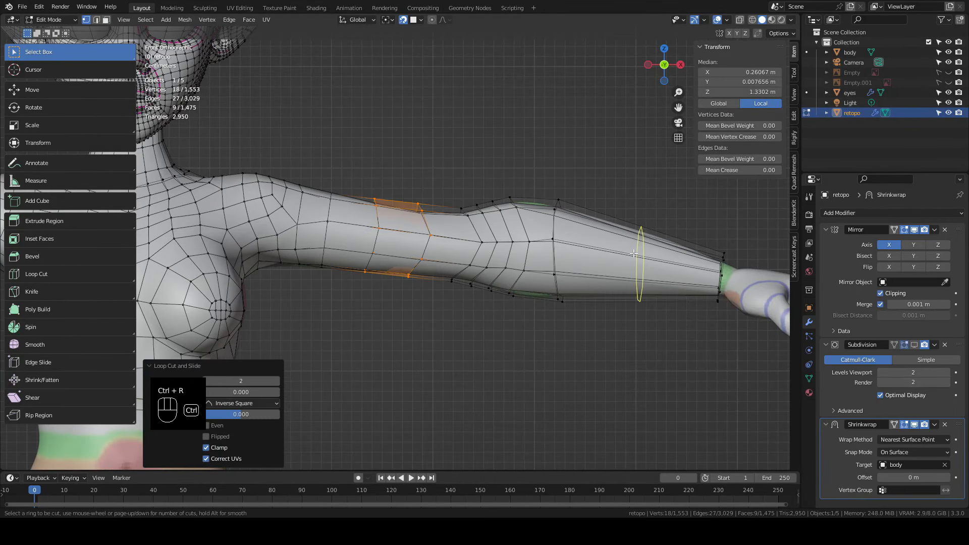
{"action": "scroll", "coordinate": [633, 253], "scroll_direction": "up", "scroll_amount": 1}
{"action": "left_click", "coordinate": [634, 253]}
{"action": "left_click", "coordinate": [634, 254]}
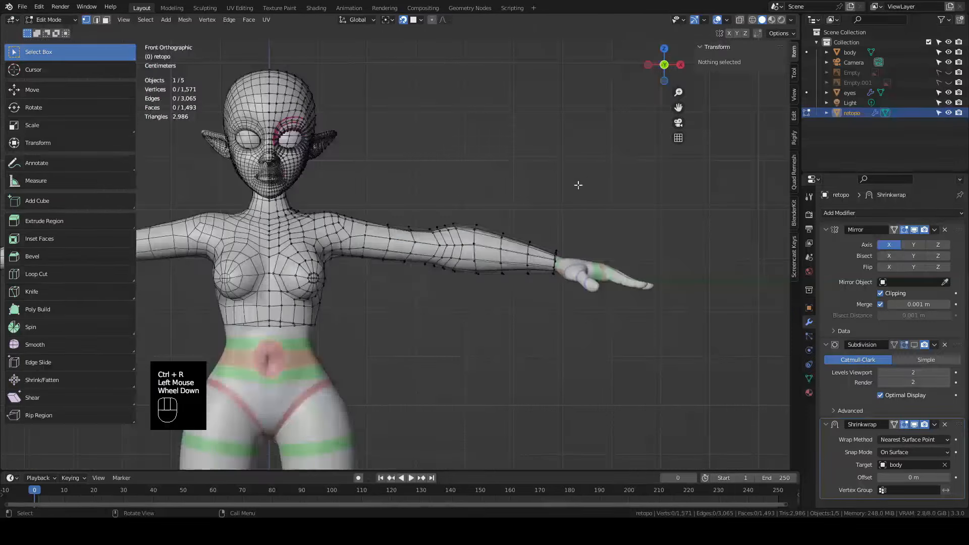
Turn off snapping and extrude the torso mesh's open bottom edge down to the upper green waist band
{"action": "middle_click_drag", "start_coordinate": [529, 214], "coordinate": [564, 291]}
{"action": "middle_click_drag", "start_coordinate": [508, 329], "coordinate": [374, 286], "text": "shift"}
{"action": "key", "text": "KP_1"}
{"action": "middle_click_drag", "start_coordinate": [448, 287], "coordinate": [517, 245], "text": "shift"}
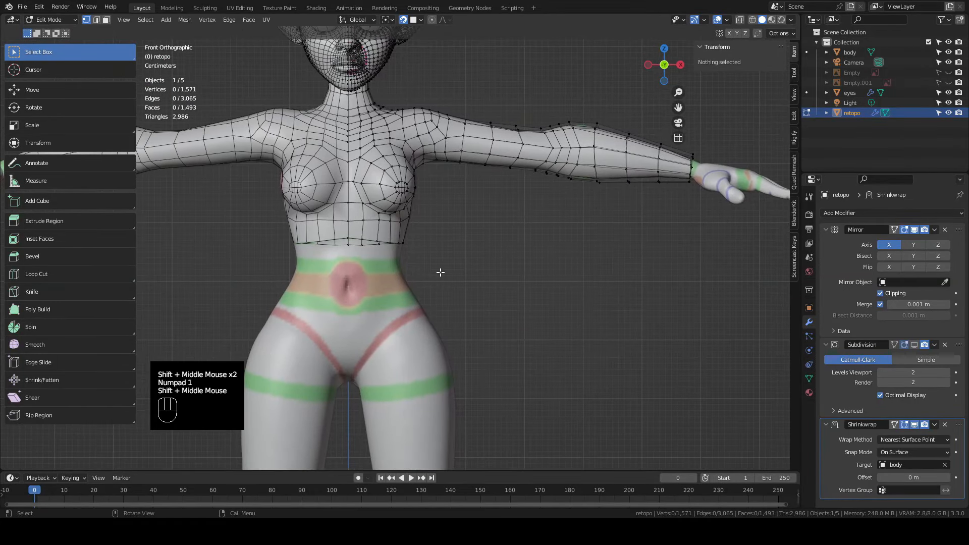
{"action": "scroll", "coordinate": [443, 271], "scroll_direction": "up", "scroll_amount": 2}
{"action": "mouse_move", "coordinate": [444, 271]}
{"action": "middle_mouse_down", "text": "shift"}
{"action": "mouse_move", "coordinate": [573, 234]}
{"action": "mouse_move", "coordinate": [567, 265]}
{"action": "mouse_move", "coordinate": [433, 270]}
{"action": "middle_mouse_up", "text": "shift"}
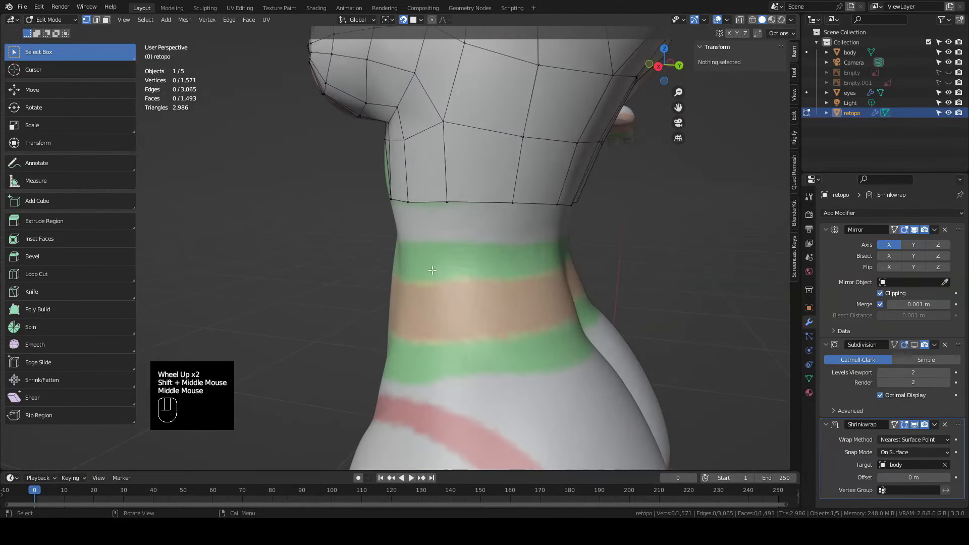
{"action": "key", "text": "KP_1"}
{"action": "scroll", "coordinate": [450, 331], "scroll_direction": "down", "scroll_amount": 2}
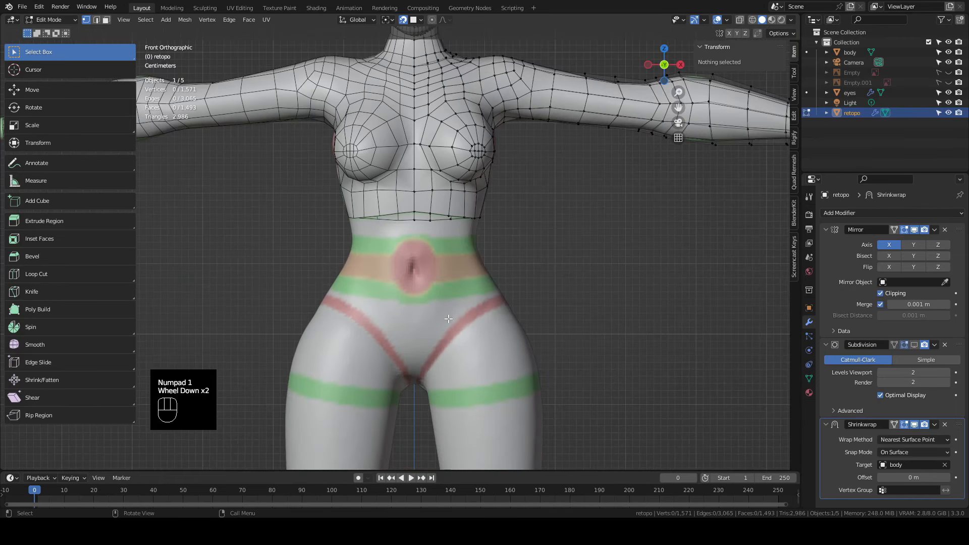
{"action": "middle_click_drag", "start_coordinate": [449, 330], "coordinate": [456, 306], "text": "shift"}
{"action": "left_click", "coordinate": [405, 24]}
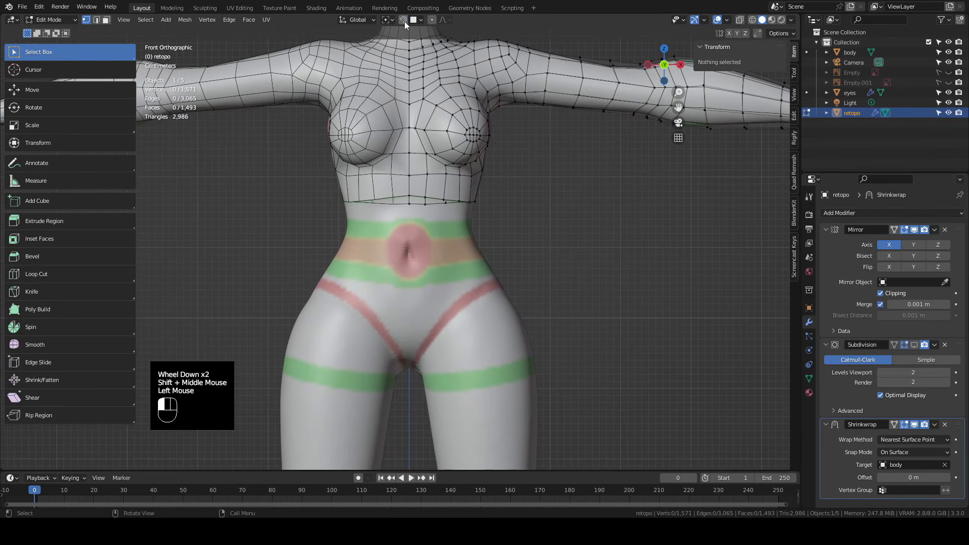
{"action": "double_click", "coordinate": [436, 197]}
{"action": "key", "text": "e"}
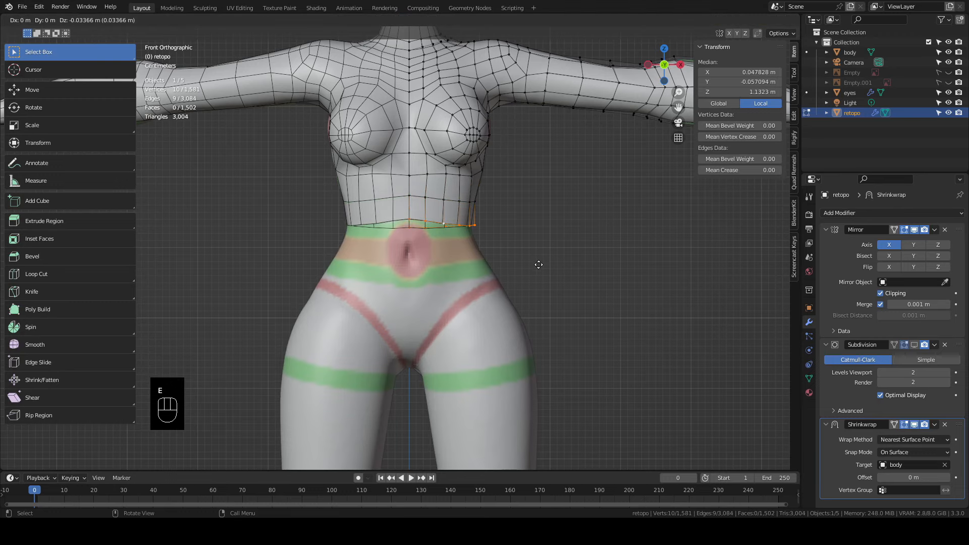
Reposition individual vertices across the front of the waist edge to smooth its line
{"action": "key", "text": "g"}
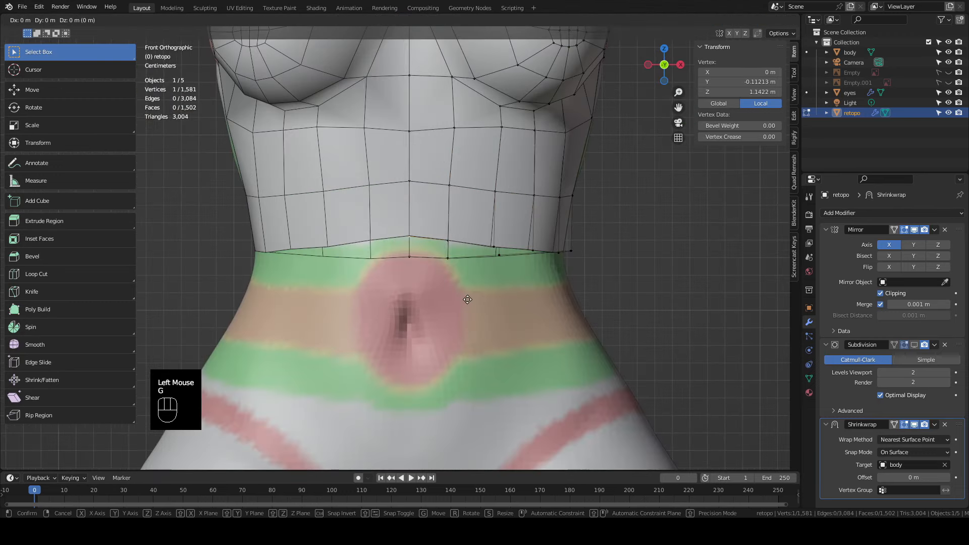
{"action": "left_click", "coordinate": [467, 302]}
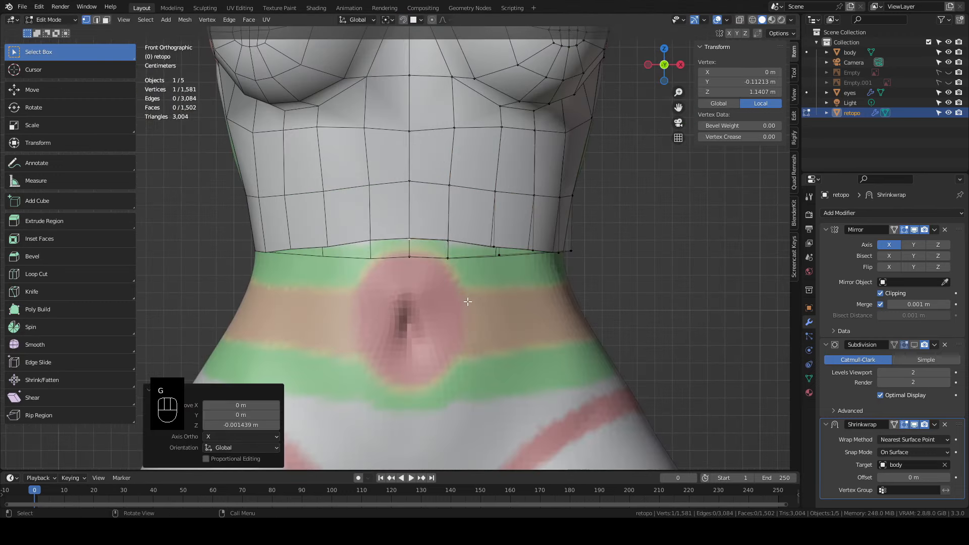
{"action": "left_click", "coordinate": [458, 245]}
{"action": "key", "text": "g"}
{"action": "left_click", "coordinate": [465, 254]}
{"action": "middle_click_drag", "start_coordinate": [494, 252], "coordinate": [449, 256]}
{"action": "key", "text": "g"}
{"action": "left_click", "coordinate": [484, 247]}
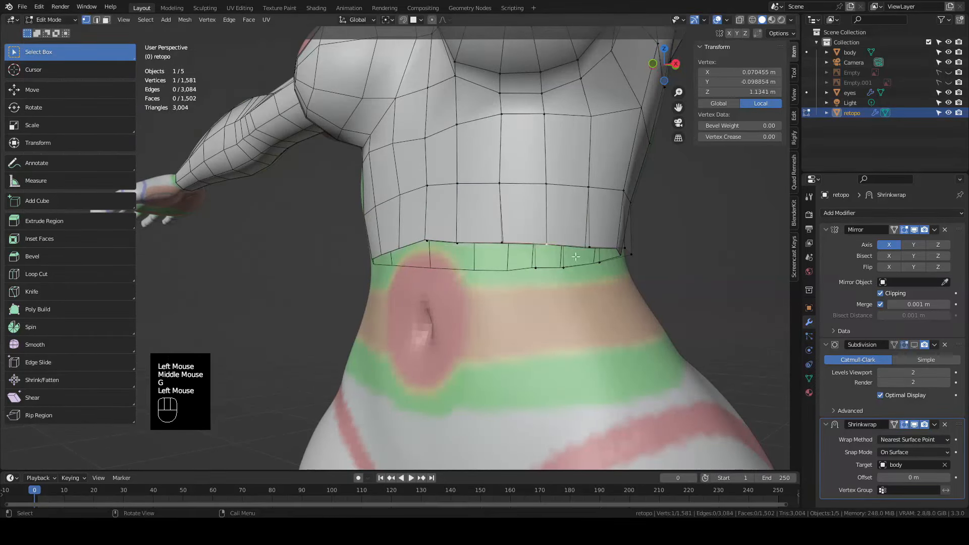
Reposition the waist edge's vertices around the side and back of the torso
{"action": "key", "text": "g"}
{"action": "middle_click_drag", "start_coordinate": [550, 250], "coordinate": [492, 252]}
{"action": "key", "text": "g"}
{"action": "middle_click_drag", "start_coordinate": [633, 251], "coordinate": [603, 250]}
{"action": "key", "text": "g"}
{"action": "left_click", "coordinate": [601, 245]}
{"action": "middle_click_drag", "start_coordinate": [669, 277], "coordinate": [625, 281]}
{"action": "key", "text": "g"}
{"action": "left_click", "coordinate": [535, 264]}
Extrude the waist edge downward three times, by about 0.023, 0.033 and 0.025 m, to the lower green band
{"action": "left_click", "coordinate": [520, 271], "text": "alt"}
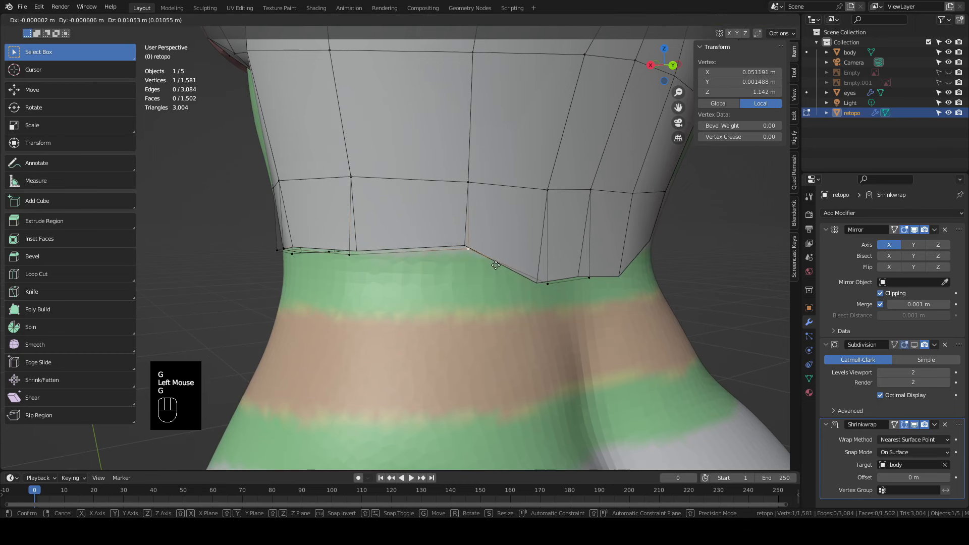
{"action": "key", "text": "KP_1"}
{"action": "key", "text": "e"}
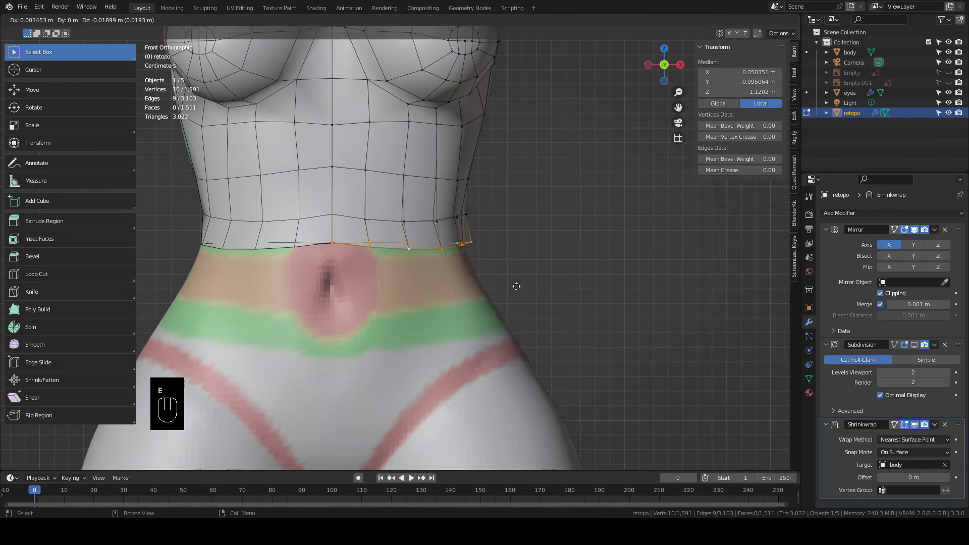
{"action": "left_click", "coordinate": [516, 292]}
{"action": "key", "text": "e"}
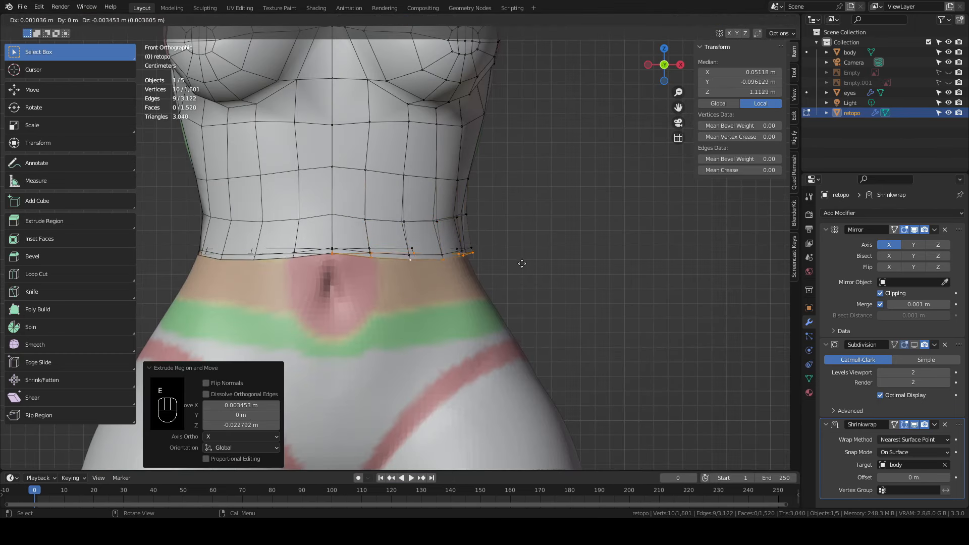
{"action": "left_click", "coordinate": [529, 299]}
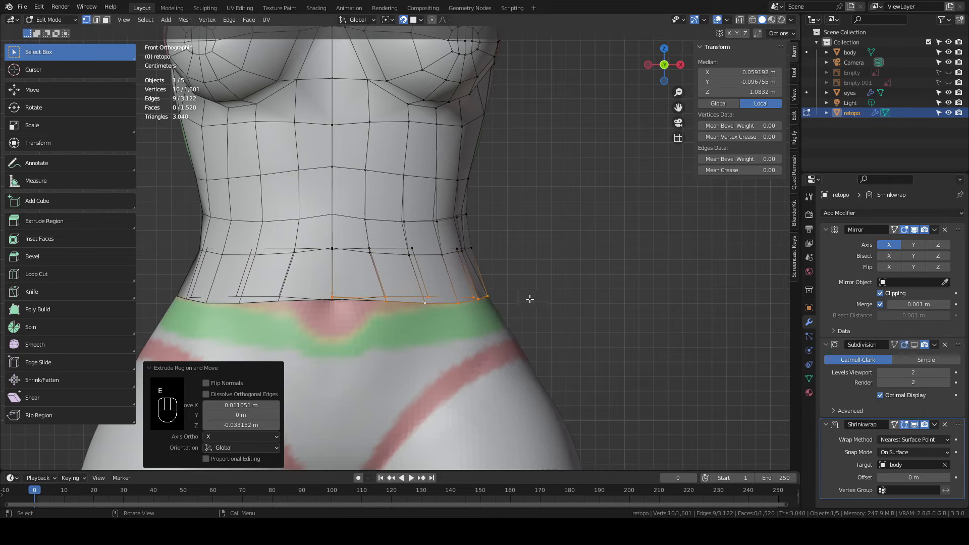
{"action": "key", "text": "e"}
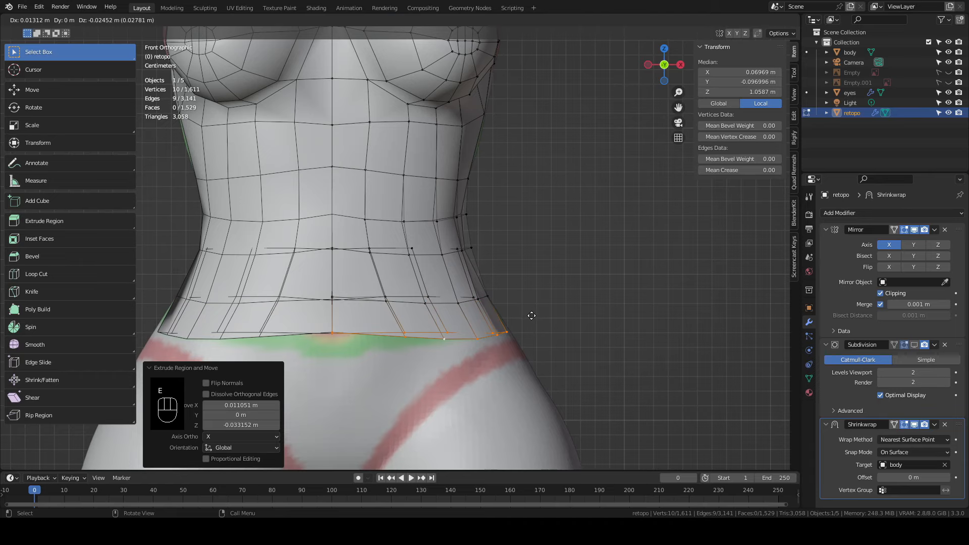
{"action": "left_click", "coordinate": [531, 315]}
Try to reposition the front-centre vertex of the lowest waist edge
{"action": "left_click", "coordinate": [341, 343]}
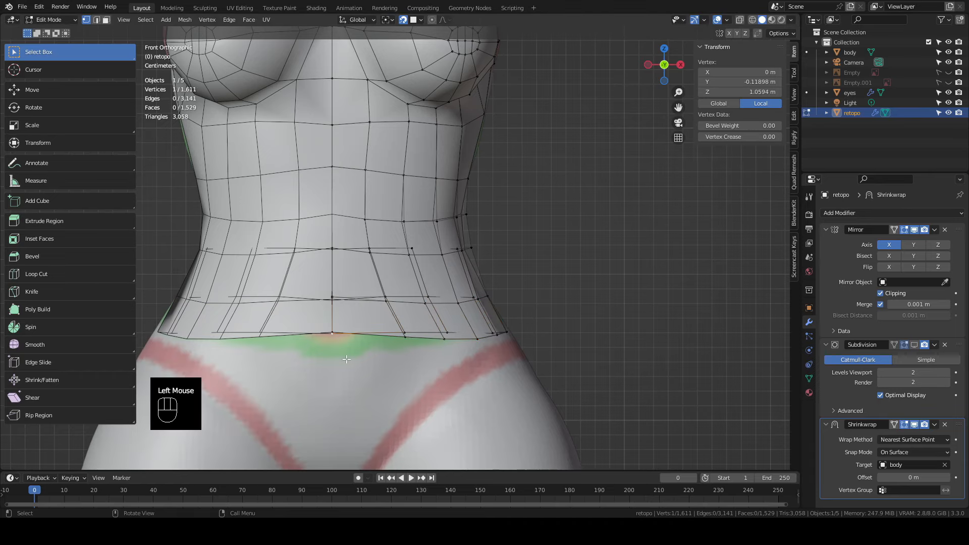
{"action": "key", "text": "g"}
{"action": "left_click", "coordinate": [347, 382]}
{"action": "key", "text": "ctrl+z"}
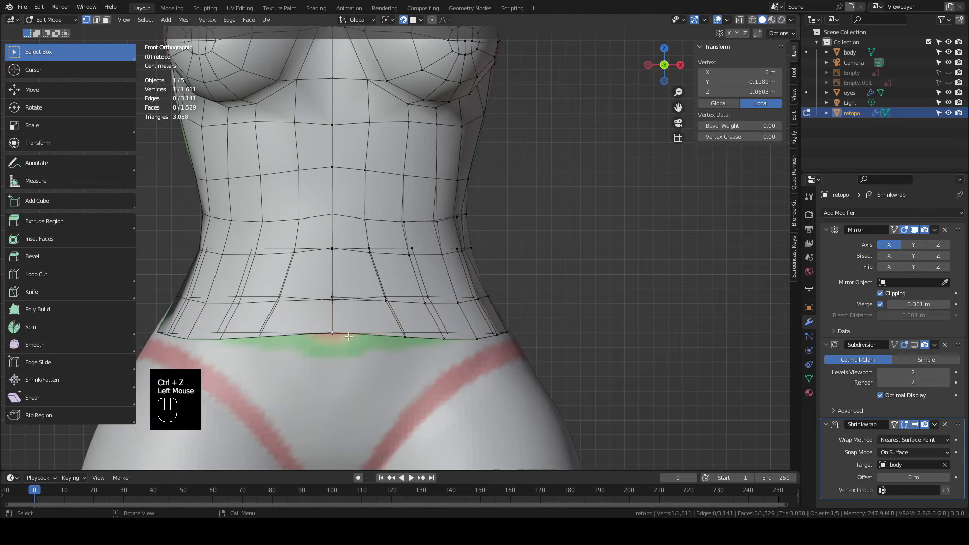
{"action": "key", "text": "ctrl+shift+z"}
Inspect the extruded waist rows from the front, side and back of the torso
{"action": "middle_click_drag", "start_coordinate": [346, 382], "coordinate": [374, 353]}
{"action": "scroll", "coordinate": [373, 353], "scroll_direction": "up", "scroll_amount": 2}
{"action": "middle_click_drag", "start_coordinate": [373, 353], "coordinate": [385, 299], "text": "shift"}
{"action": "left_click", "coordinate": [398, 327]}
{"action": "scroll", "coordinate": [403, 328], "scroll_direction": "down", "scroll_amount": 2}
{"action": "middle_click_drag", "start_coordinate": [475, 331], "coordinate": [387, 331]}
{"action": "scroll", "coordinate": [403, 328], "scroll_direction": "down", "scroll_amount": 1}
{"action": "middle_click_drag", "start_coordinate": [504, 323], "coordinate": [438, 315]}
Undo the three waist-edge extrusions and turn off snapping
{"action": "key", "text": "ctrl+z"}
{"action": "key", "text": "ctrl+z"}
{"action": "key", "text": "ctrl+z"}
{"action": "key", "text": "ctrl+z"}
{"action": "key", "text": "ctrl+z"}
{"action": "key", "text": "ctrl+z"}
{"action": "key", "text": "ctrl+z"}
{"action": "key", "text": "ctrl+z"}
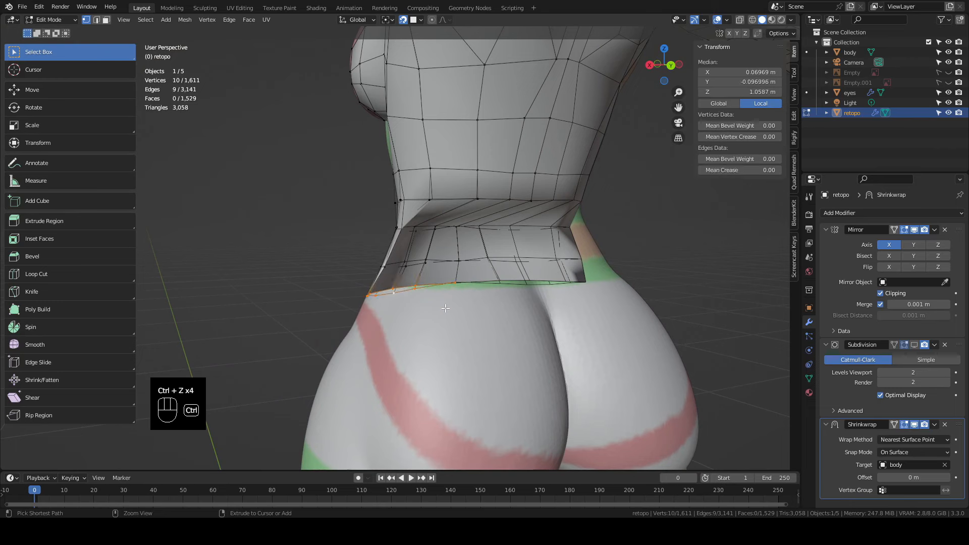
{"action": "left_click", "coordinate": [403, 22]}
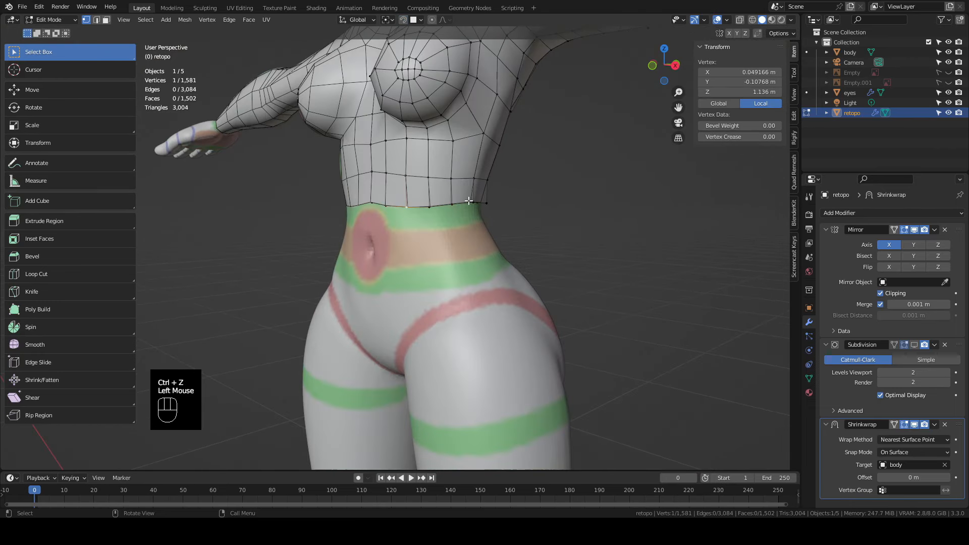
Extrude the waist edge downward three times in front view, the first by about 0.023 m and the last by about 0.028 m
{"action": "key", "text": "KP_1"}
{"action": "double_click", "coordinate": [439, 238]}
{"action": "key", "text": "e"}
{"action": "key", "text": "e"}
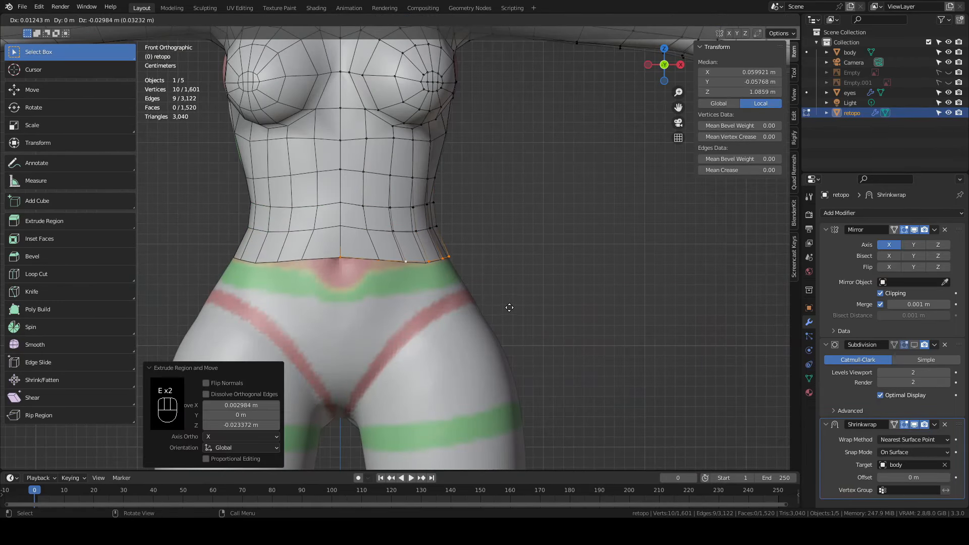
{"action": "left_click", "coordinate": [358, 286]}
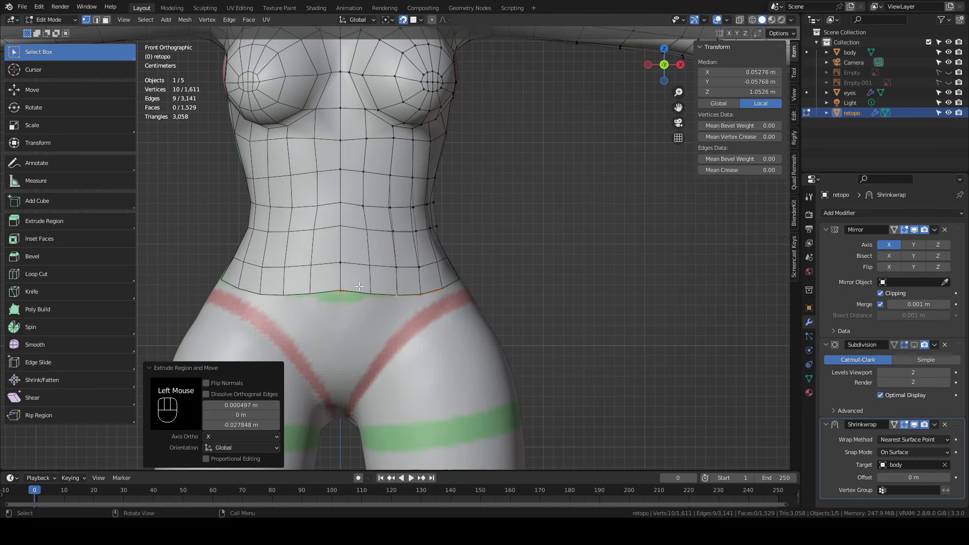
Reposition the front-centre and neighbouring front vertices of the lowest waist edge along the lower green band
{"action": "scroll", "coordinate": [359, 286], "scroll_direction": "up", "scroll_amount": 3}
{"action": "middle_click_drag", "start_coordinate": [359, 286], "coordinate": [382, 247], "text": "shift"}
{"action": "middle_click_drag", "start_coordinate": [382, 248], "coordinate": [405, 217], "text": "shift"}
{"action": "middle_click_drag", "start_coordinate": [404, 217], "coordinate": [414, 288]}
{"action": "left_click", "coordinate": [350, 237]}
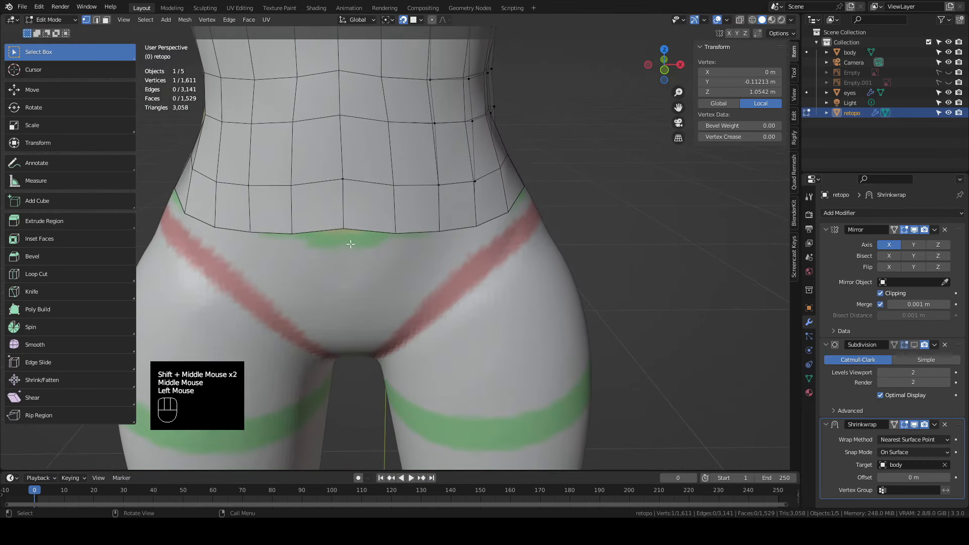
{"action": "middle_click_drag", "start_coordinate": [350, 244], "coordinate": [298, 242]}
{"action": "key", "text": "g"}
{"action": "left_click", "coordinate": [433, 278]}
{"action": "key", "text": "g"}
Reposition the back vertices of the lowest waist edge, including the back-centre vertex, along the lower green band
{"action": "middle_click_drag", "start_coordinate": [458, 285], "coordinate": [353, 283]}
{"action": "left_click", "coordinate": [585, 290]}
{"action": "key", "text": "g"}
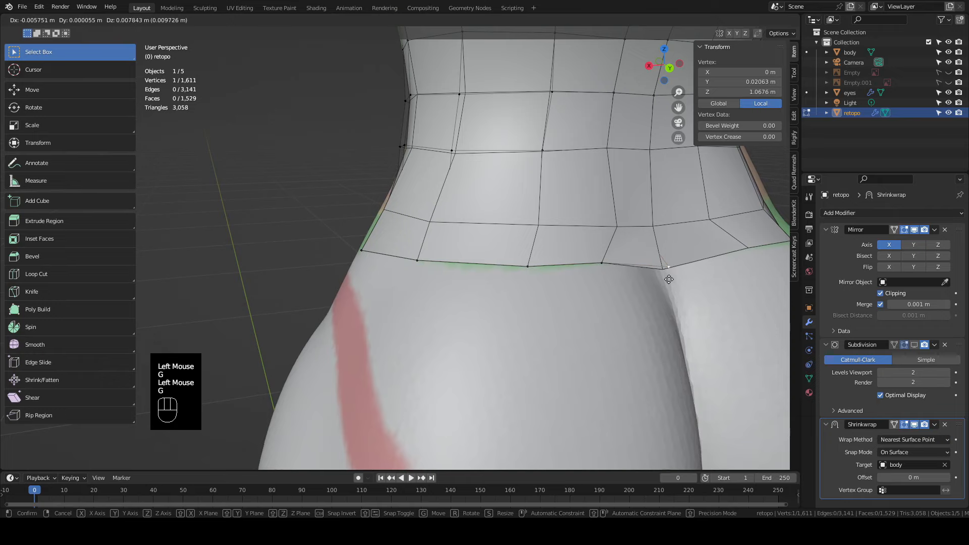
{"action": "left_click", "coordinate": [668, 279]}
{"action": "middle_click_drag", "start_coordinate": [669, 279], "coordinate": [581, 302]}
{"action": "key", "text": "g"}
{"action": "left_click", "coordinate": [581, 322]}
Turn on X-ray display and switch to face selection for the navel area
{"action": "scroll", "coordinate": [575, 315], "scroll_direction": "down", "scroll_amount": 5}
{"action": "middle_click_drag", "start_coordinate": [348, 235], "coordinate": [530, 303]}
{"action": "left_click", "coordinate": [741, 23]}
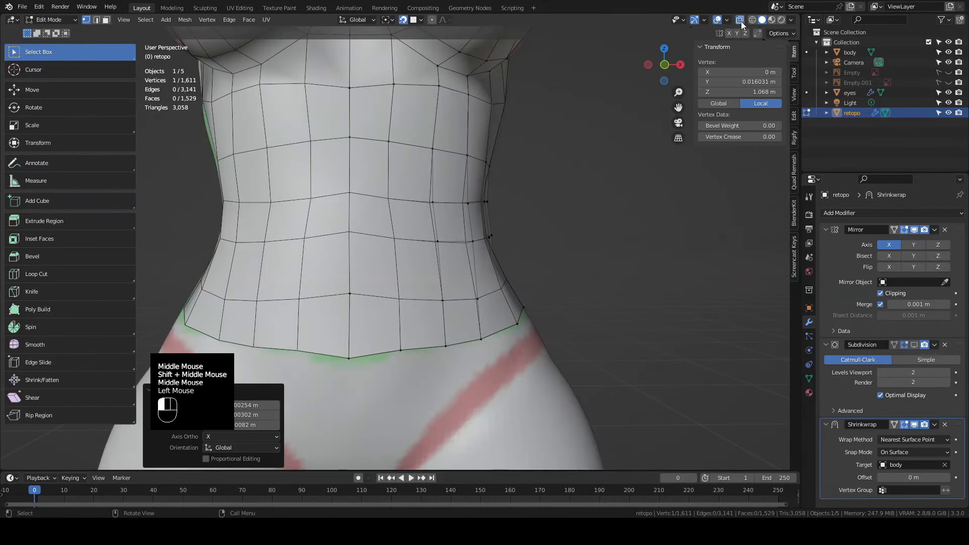
{"action": "middle_click_drag", "start_coordinate": [409, 325], "coordinate": [354, 303], "text": "shift"}
{"action": "left_click", "coordinate": [335, 286]}
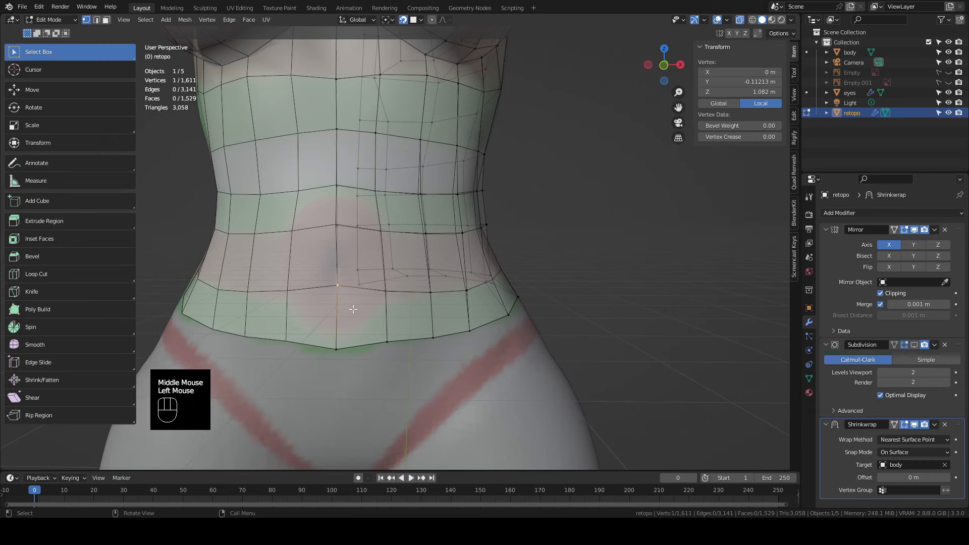
{"action": "left_click", "coordinate": [106, 21]}
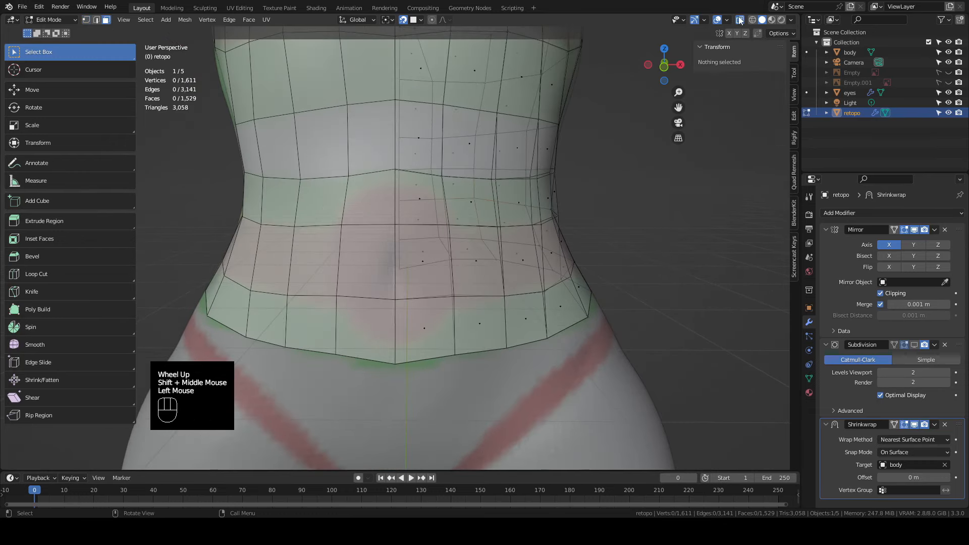
{"action": "left_click", "coordinate": [739, 20]}
{"action": "left_click", "coordinate": [740, 20]}
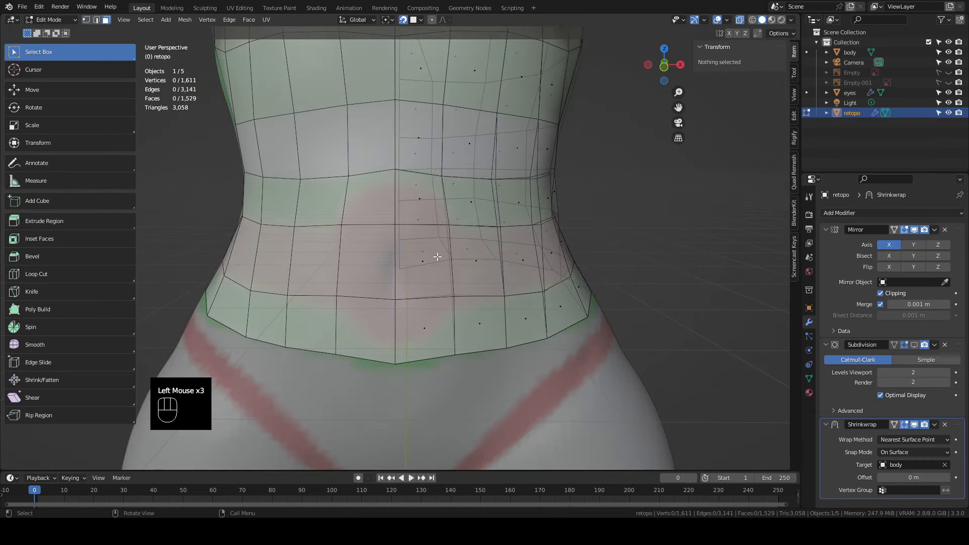
Inset the face beside the navel by about 0.014 m with Boundary off so it stays joined at the mirror line
{"action": "left_click", "coordinate": [425, 261]}
{"action": "middle_click_drag", "start_coordinate": [425, 262], "coordinate": [488, 249]}
{"action": "key", "text": "i"}
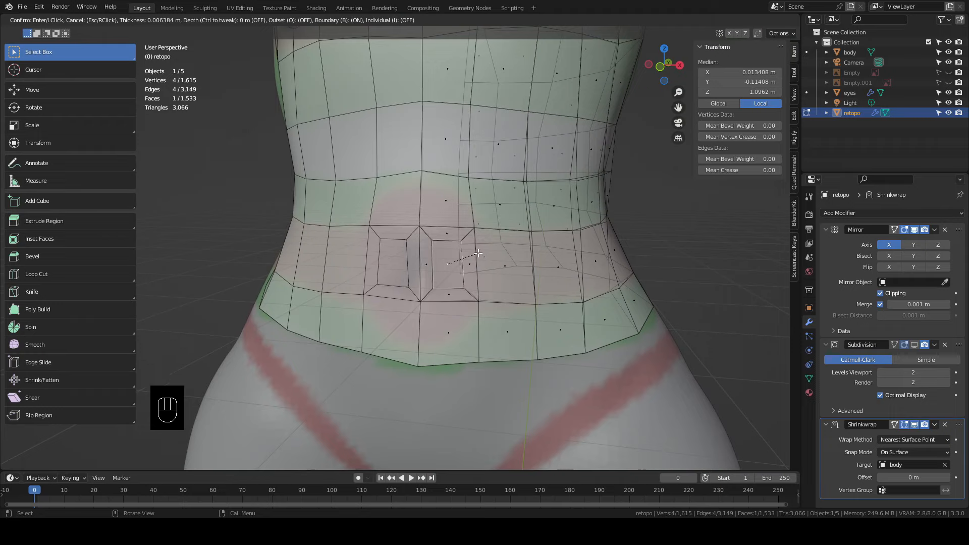
{"action": "key", "text": "b"}
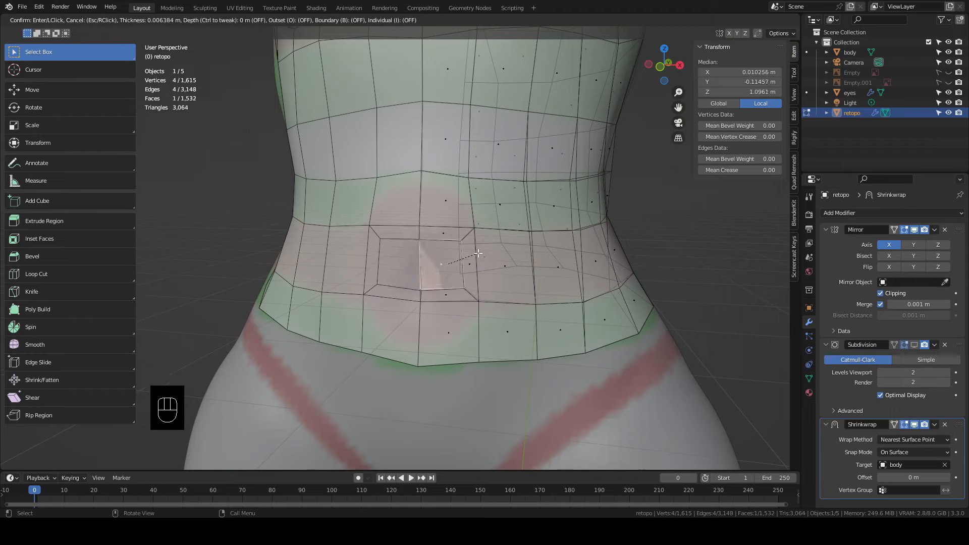
{"action": "left_click", "coordinate": [447, 278]}
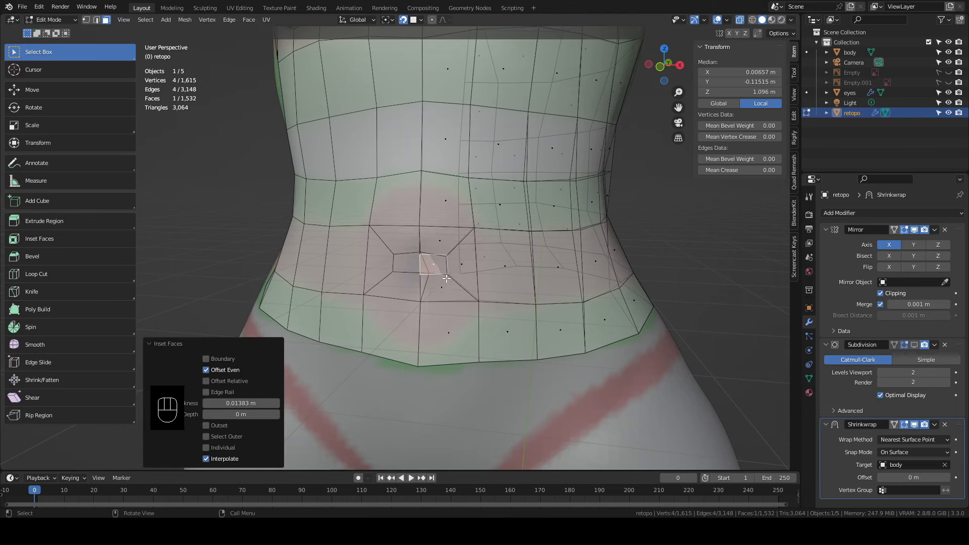
Reposition the inset face's two centre-line vertices onto the body surface in front view
{"action": "scroll", "coordinate": [446, 278], "scroll_direction": "up", "scroll_amount": 4}
{"action": "middle_click_drag", "start_coordinate": [444, 280], "coordinate": [428, 288], "text": "shift"}
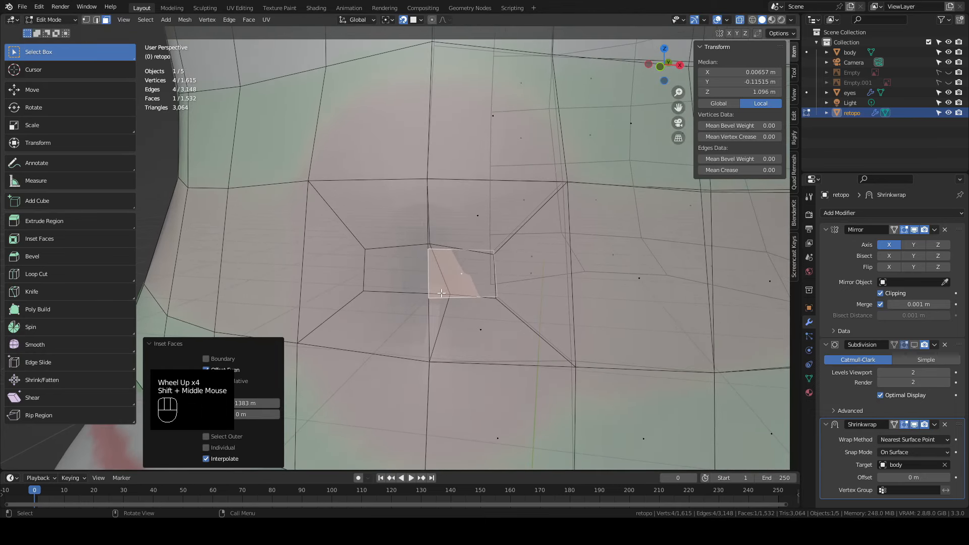
{"action": "middle_click", "coordinate": [441, 293], "text": "alt"}
{"action": "left_click", "coordinate": [85, 20]}
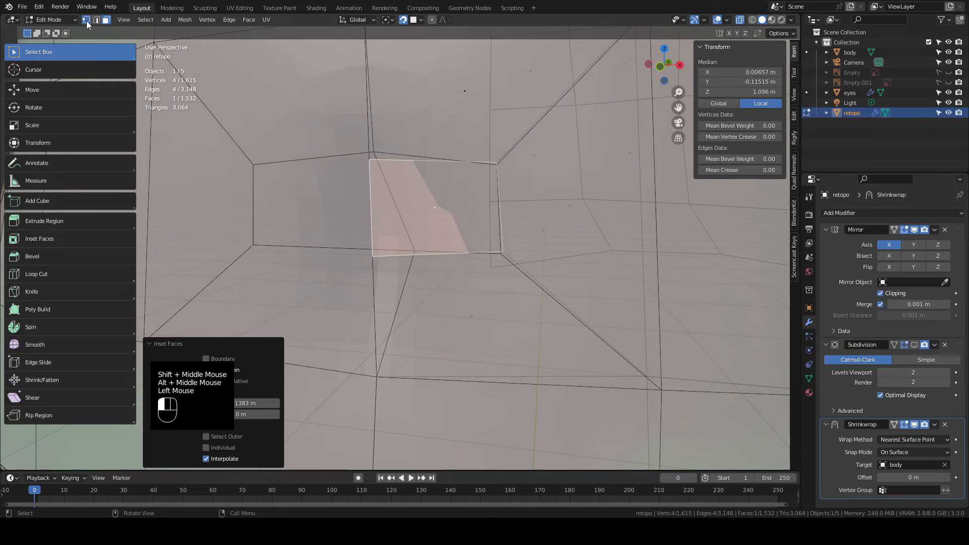
{"action": "left_click", "coordinate": [369, 159]}
{"action": "left_click", "coordinate": [373, 256], "text": "shift"}
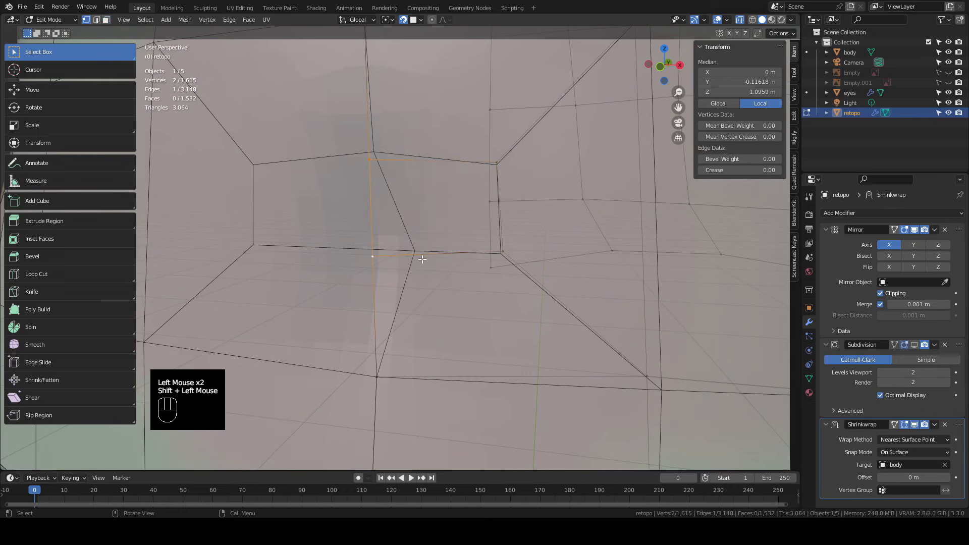
{"action": "key", "text": "KP_1"}
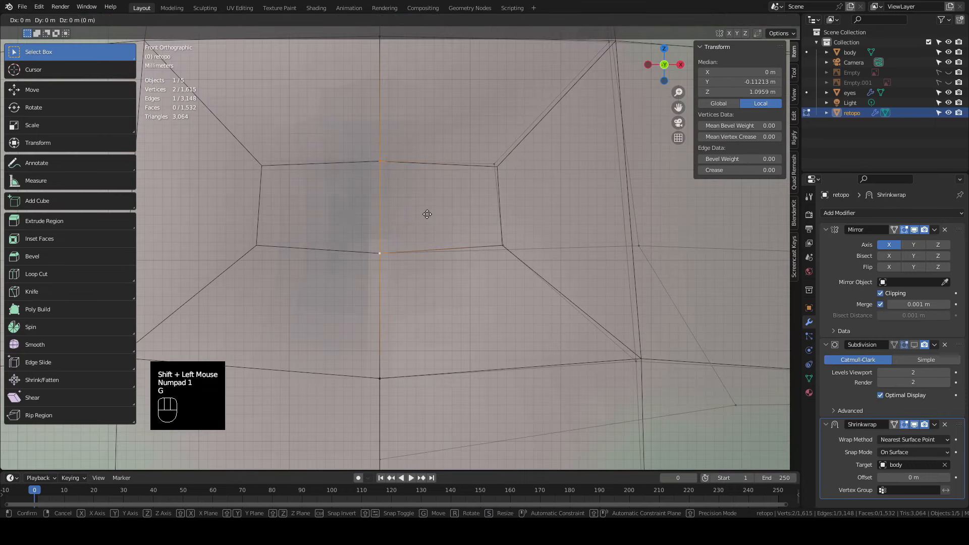
Inset the small navel face again by about 0.0027 m
{"action": "scroll", "coordinate": [429, 209], "scroll_direction": "down", "scroll_amount": 2}
{"action": "left_click", "coordinate": [432, 221], "text": "shift"}
{"action": "left_click", "coordinate": [433, 245], "text": "shift"}
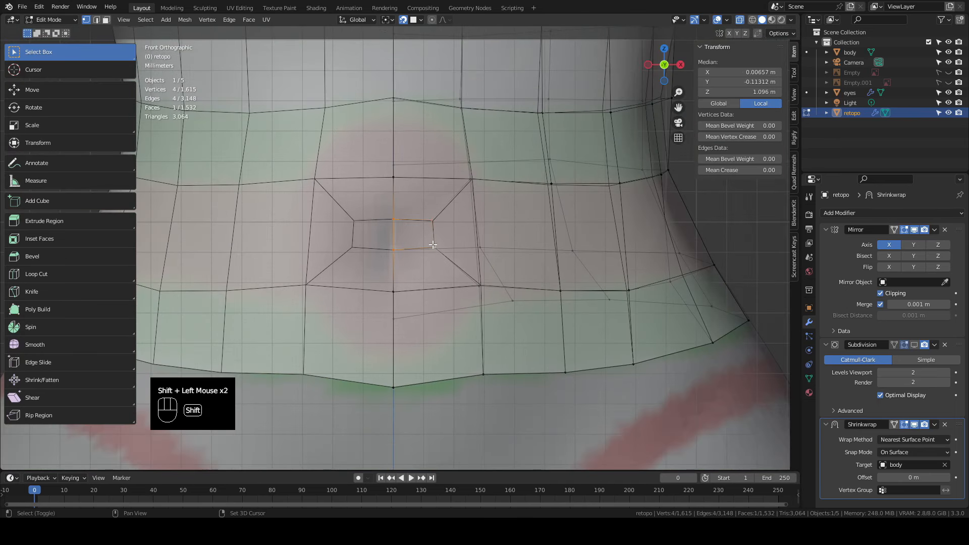
{"action": "key", "text": "i"}
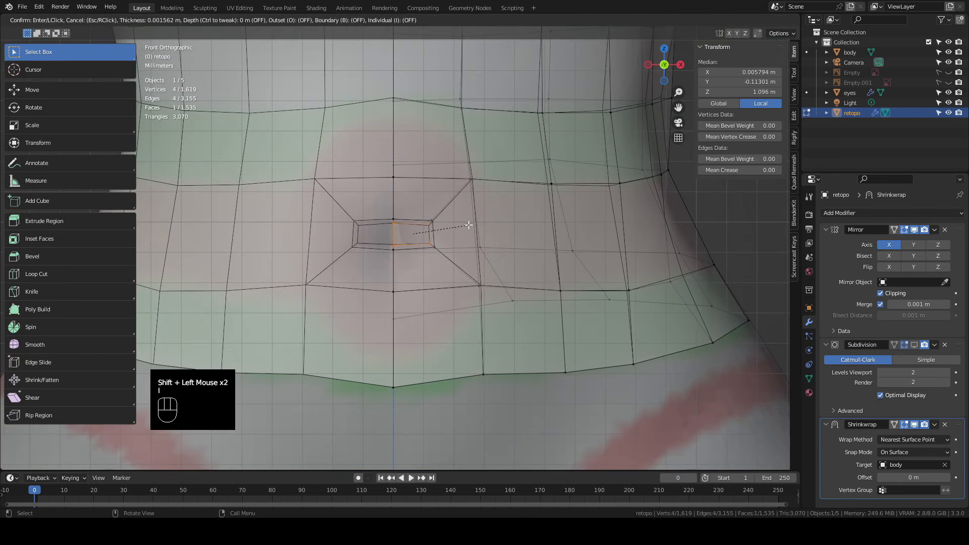
{"action": "scroll", "coordinate": [464, 225], "scroll_direction": "down", "scroll_amount": 1}
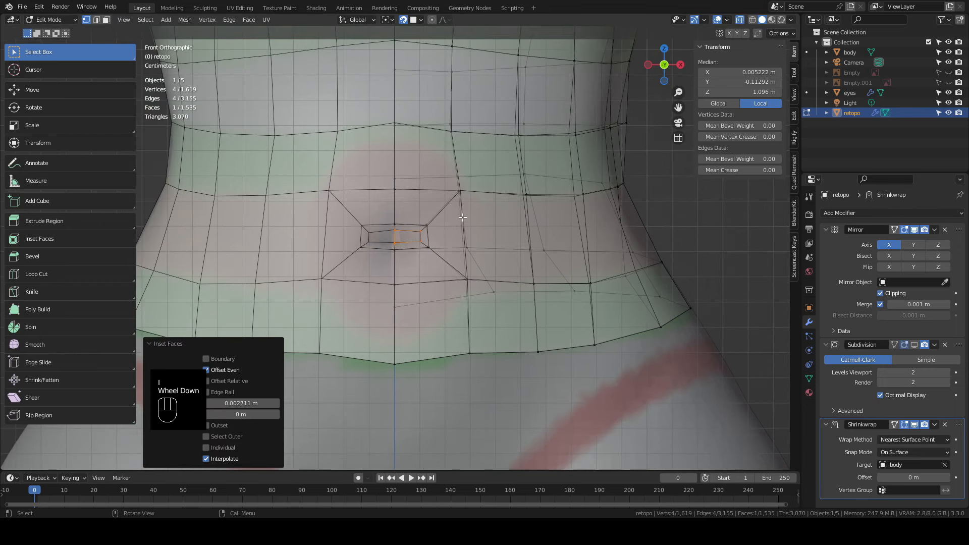
Move the outer navel ring's centre and corner vertices outward to follow the red navel guide
{"action": "left_click", "coordinate": [395, 189]}
{"action": "key", "text": "g"}
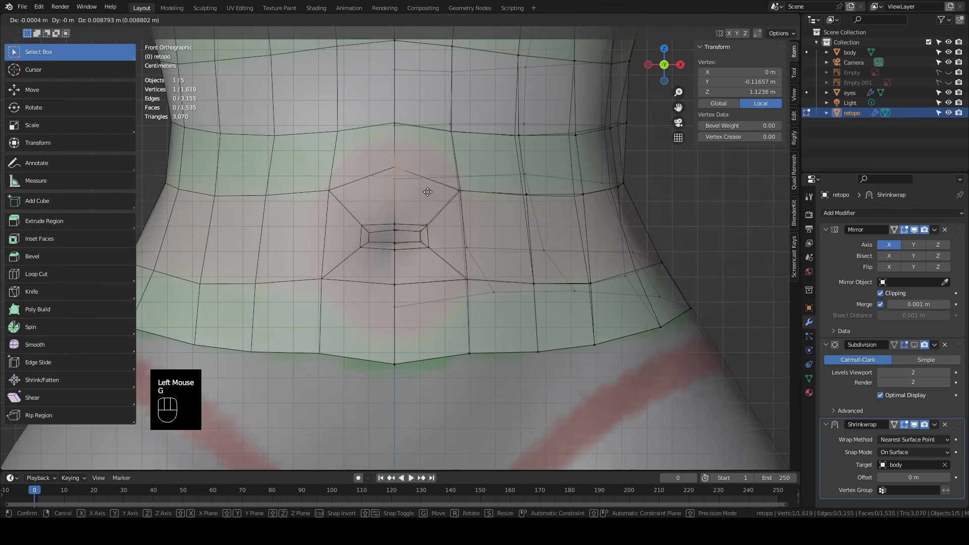
{"action": "left_click", "coordinate": [424, 219]}
{"action": "left_click", "coordinate": [466, 280]}
{"action": "key", "text": "g"}
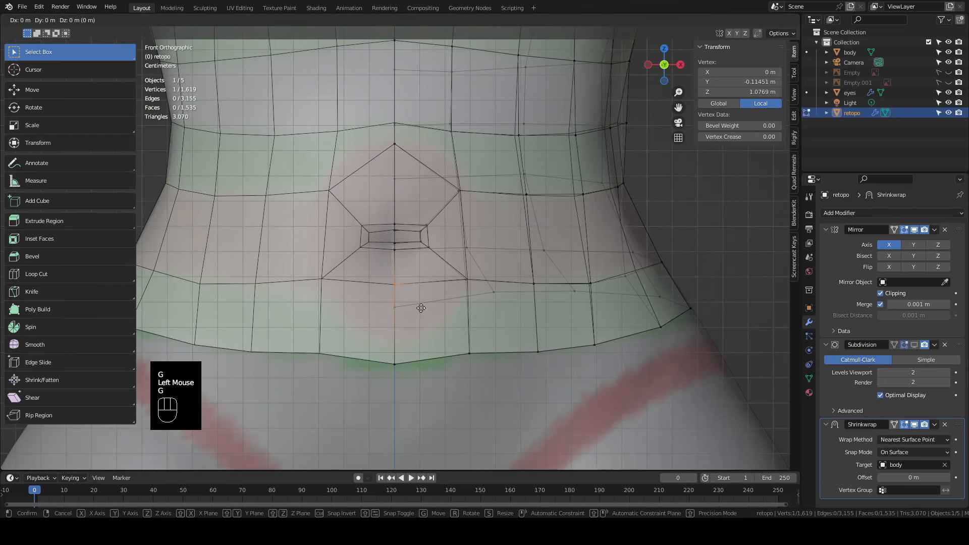
{"action": "left_click", "coordinate": [481, 307]}
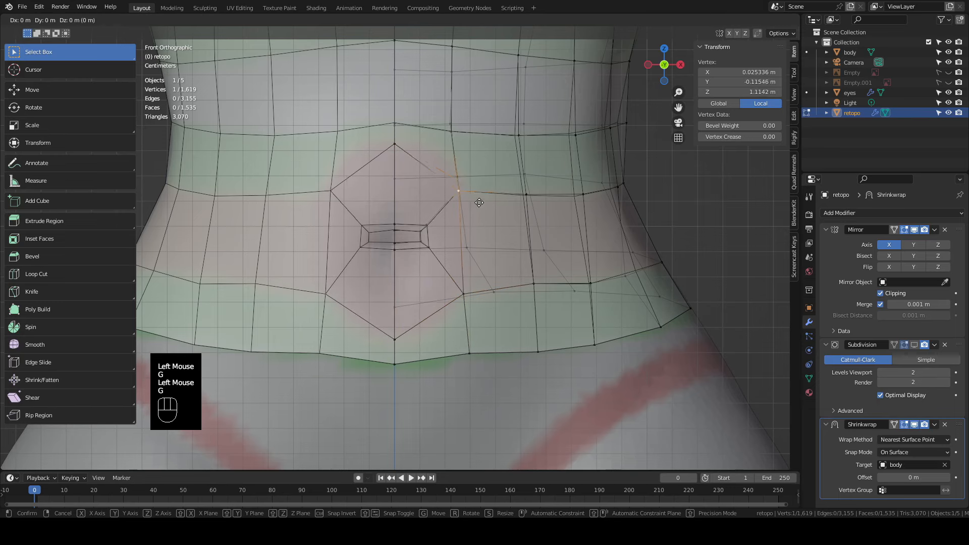
{"action": "left_click", "coordinate": [476, 201]}
{"action": "key", "text": "g"}
{"action": "left_click", "coordinate": [474, 187]}
Reshape the middle and inner navel rings by moving corner vertices and spreading their top and bottom centre vertices
{"action": "left_click", "coordinate": [432, 224]}
{"action": "key", "text": "g"}
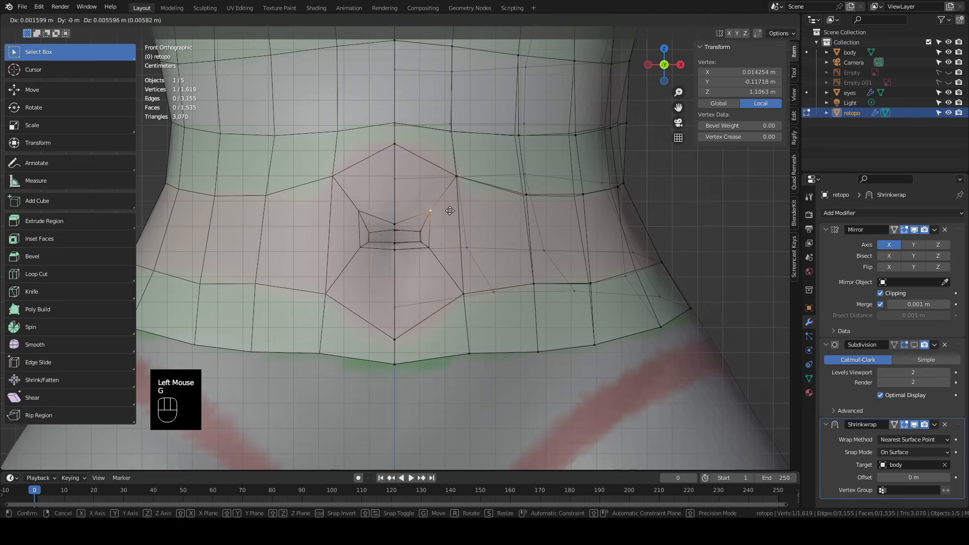
{"action": "left_click", "coordinate": [441, 209]}
{"action": "left_click", "coordinate": [394, 223]}
{"action": "key", "text": "g"}
{"action": "left_click", "coordinate": [396, 189]}
{"action": "left_click", "coordinate": [397, 255]}
{"action": "key", "text": "g"}
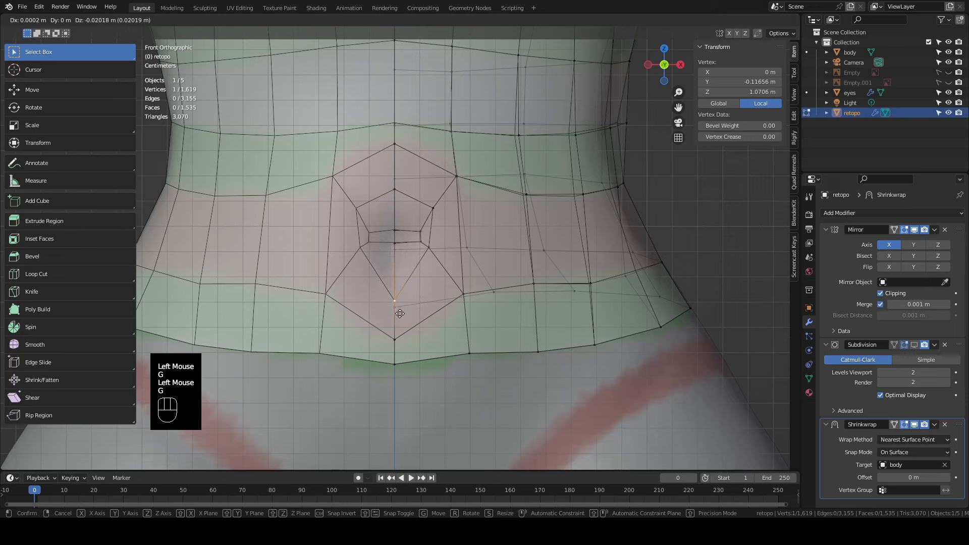
{"action": "left_click", "coordinate": [400, 274]}
Narrow the innermost navel ring and refine the side and centre vertices of the surrounding rings
{"action": "left_click", "coordinate": [426, 241], "text": "shift"}
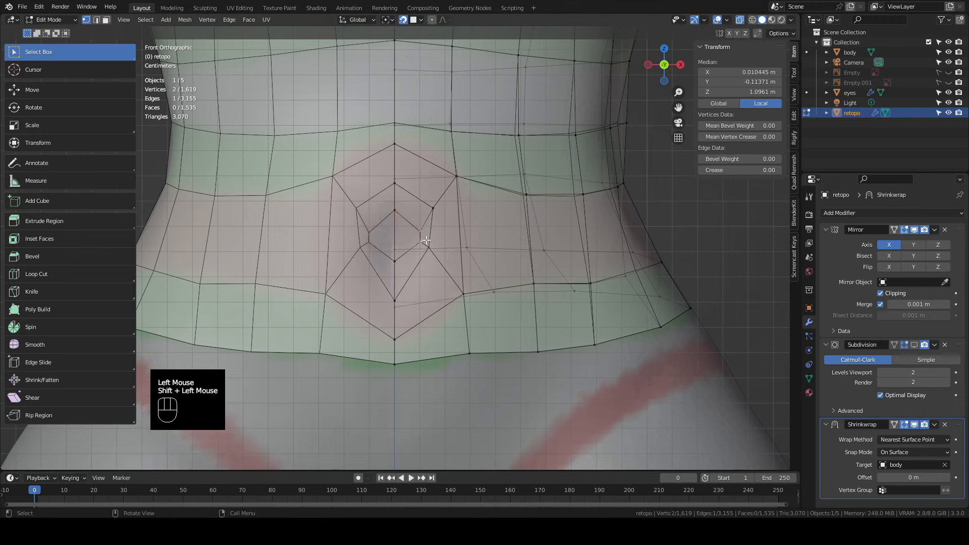
{"action": "left_click", "coordinate": [433, 207]}
{"action": "key", "text": "g"}
{"action": "left_click", "coordinate": [440, 208]}
{"action": "key", "text": "g"}
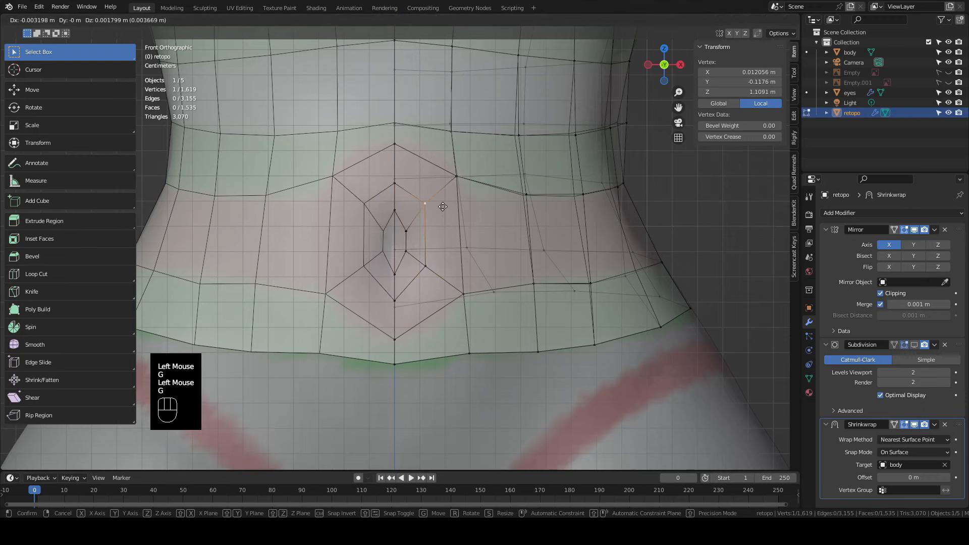
{"action": "left_click", "coordinate": [443, 207]}
{"action": "key", "text": "g"}
{"action": "left_click", "coordinate": [403, 335]}
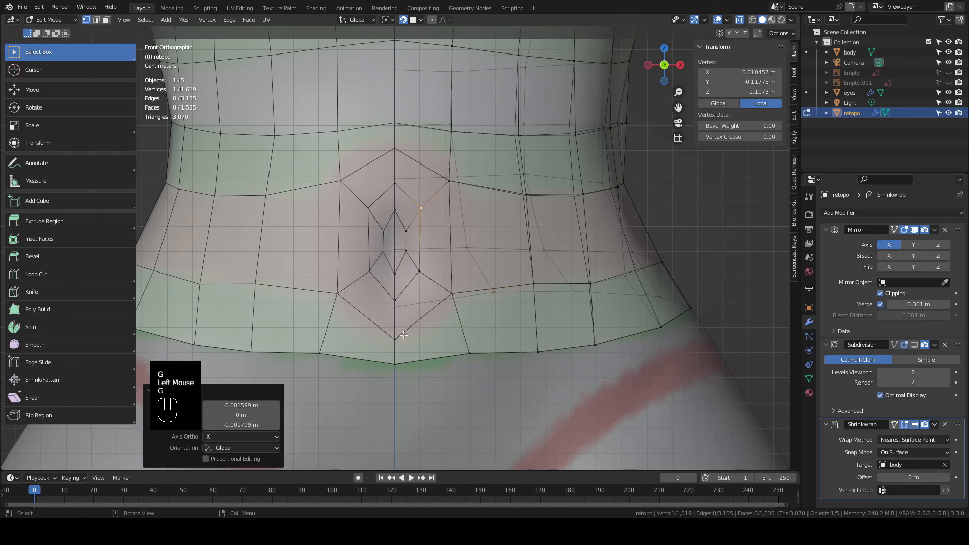
Add a centred horizontal loop cut through the navel rings and around the waist
{"action": "scroll", "coordinate": [448, 288], "scroll_direction": "down", "scroll_amount": 2}
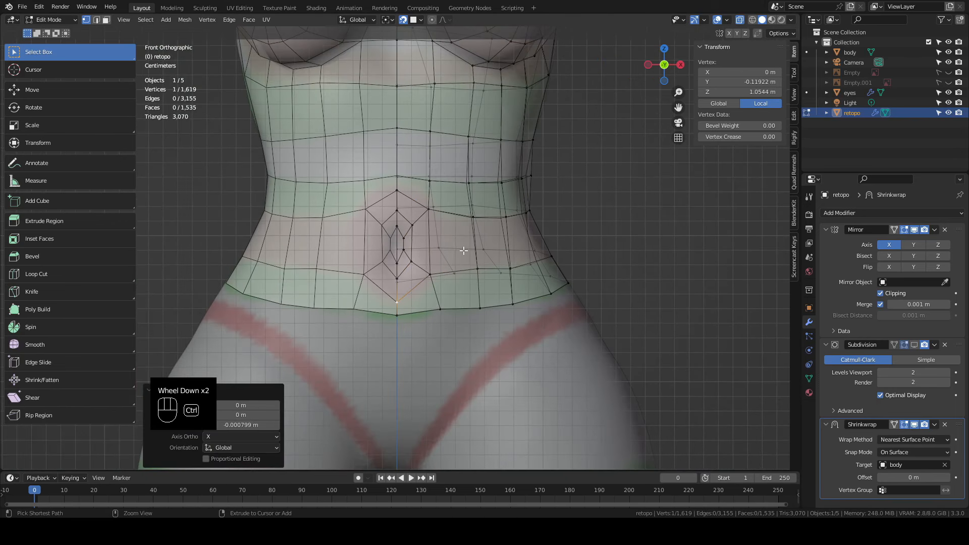
{"action": "key", "text": "ctrl+r"}
{"action": "left_click", "coordinate": [413, 241]}
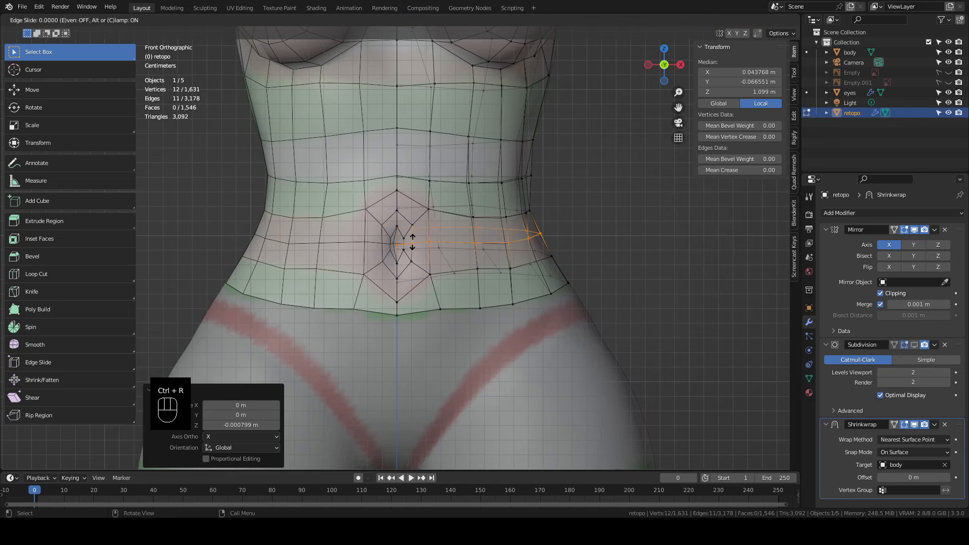
{"action": "left_click", "coordinate": [413, 241]}
Move the new loop's vertices outward at each navel ring and adjust the innermost ring's side vertices to round the rings
{"action": "scroll", "coordinate": [403, 258], "scroll_direction": "up", "scroll_amount": 3}
{"action": "left_click", "coordinate": [391, 239]}
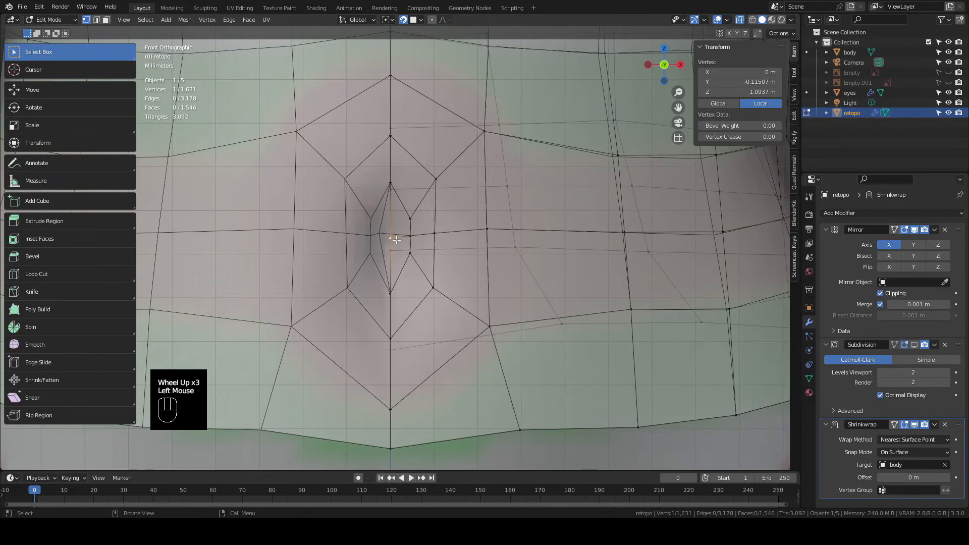
{"action": "left_click", "coordinate": [486, 229]}
{"action": "key", "text": "g"}
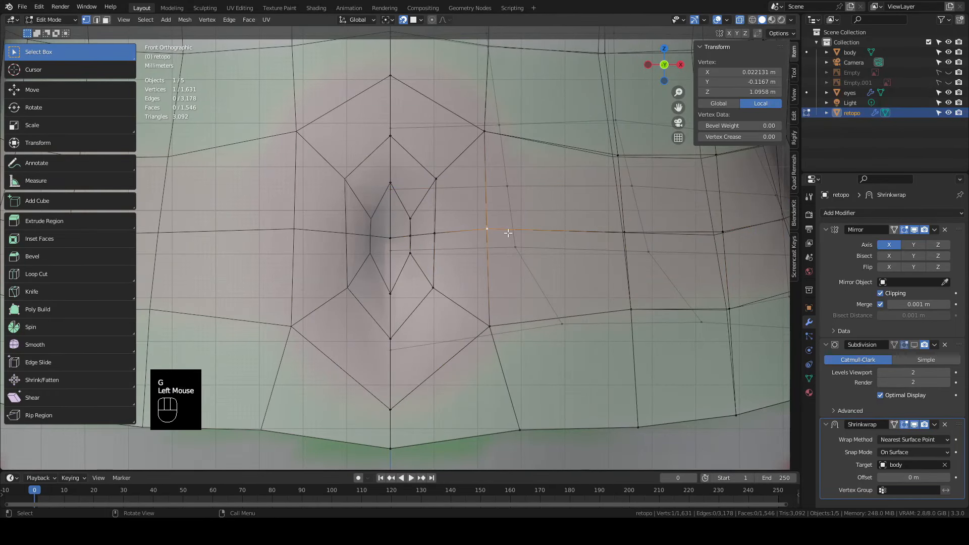
{"action": "left_click", "coordinate": [438, 240]}
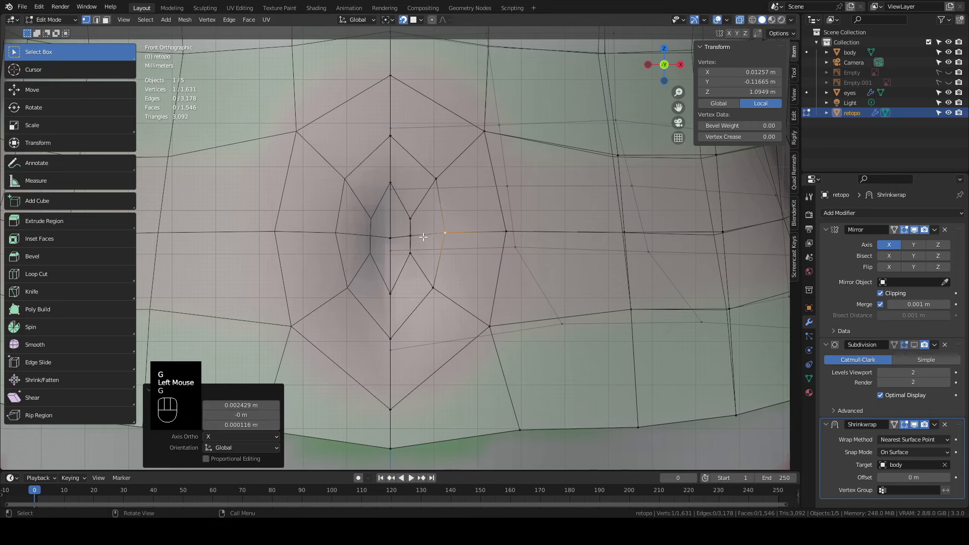
{"action": "key", "text": "g"}
{"action": "left_click", "coordinate": [424, 266]}
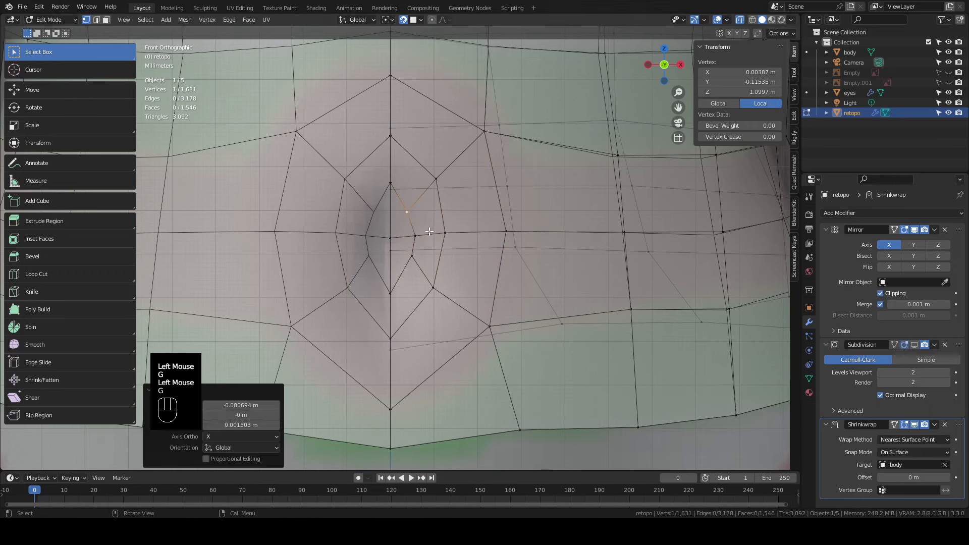
{"action": "scroll", "coordinate": [496, 235], "scroll_direction": "down", "scroll_amount": 3}
{"action": "middle_click_drag", "start_coordinate": [499, 271], "coordinate": [395, 240]}
{"action": "scroll", "coordinate": [396, 241], "scroll_direction": "down", "scroll_amount": 1}
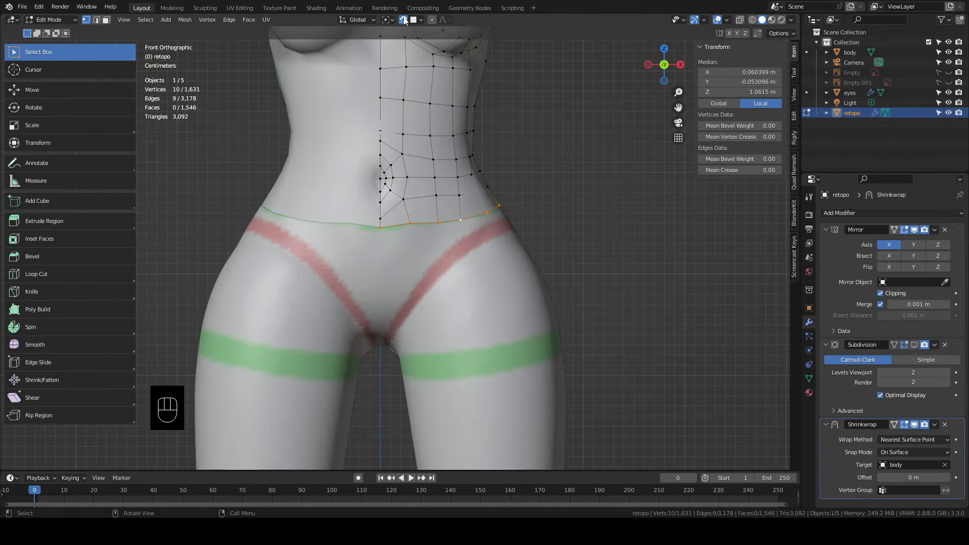
Extrude the torso's lower edge loop down about 0.09 m over the hips with snapping off, turning snapping back on once placed
{"action": "left_click", "coordinate": [403, 20]}
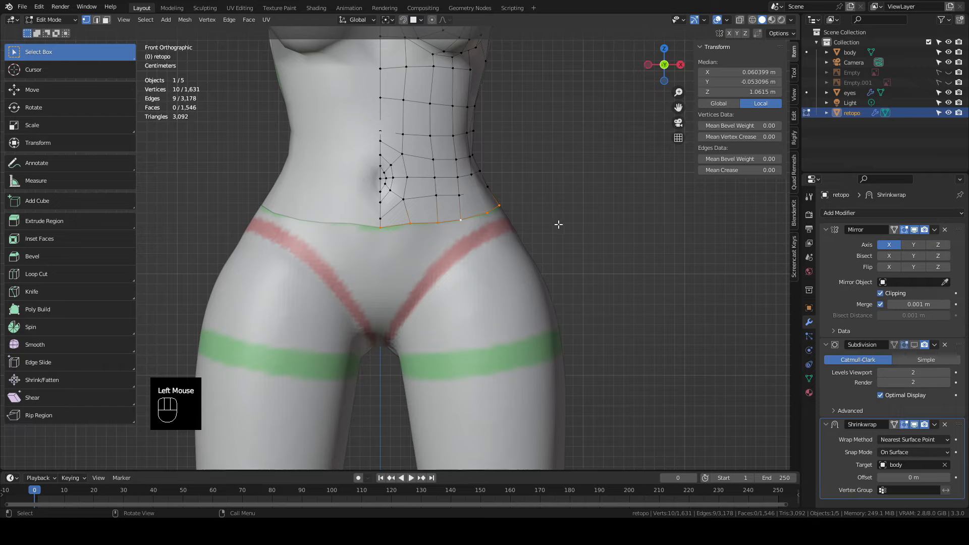
{"action": "key", "text": "e"}
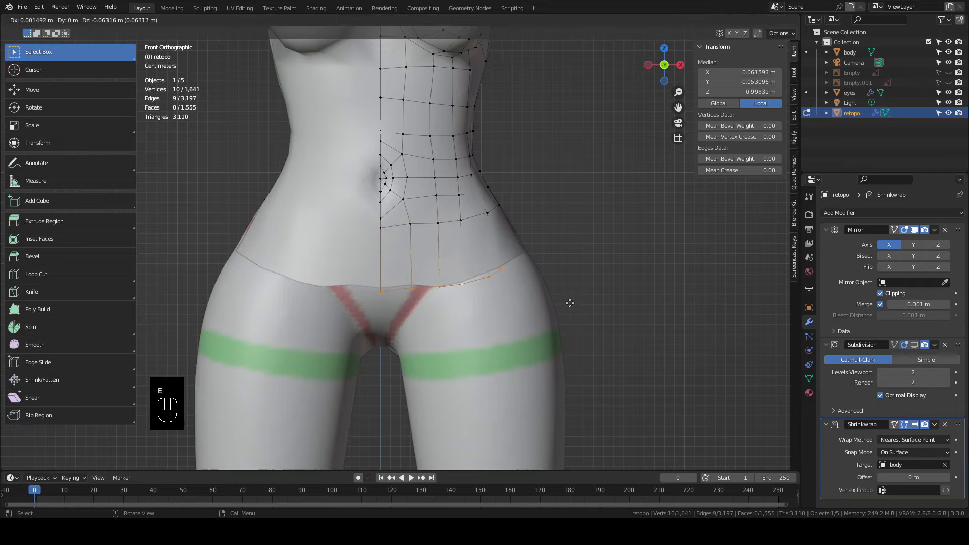
{"action": "left_click", "coordinate": [557, 329]}
{"action": "middle_click_drag", "start_coordinate": [557, 330], "coordinate": [480, 253]}
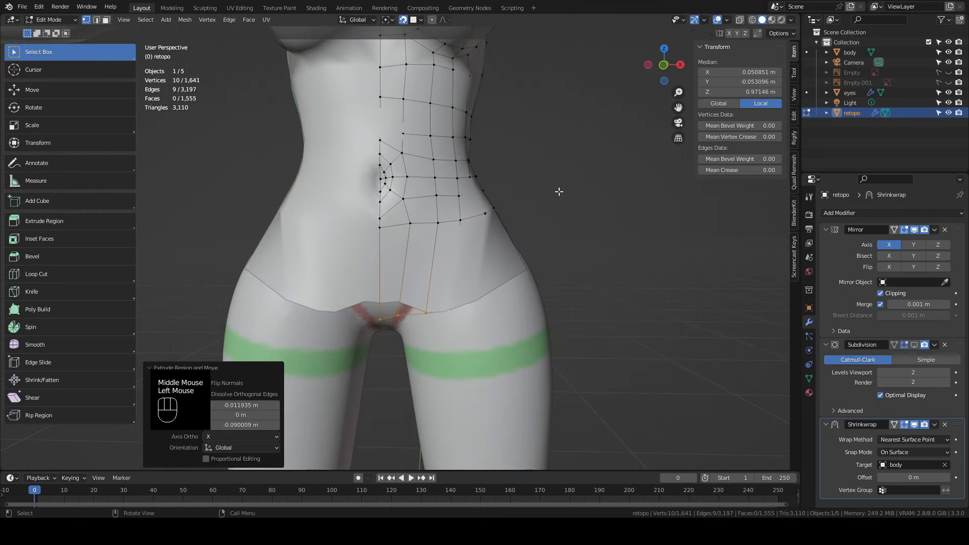
Move the front centre vertex and its neighbour on the extruded edge down to the crotch between the red guide lines
{"action": "key", "text": "KP_1"}
{"action": "scroll", "coordinate": [559, 192], "scroll_direction": "up", "scroll_amount": 2}
{"action": "middle_click_drag", "start_coordinate": [559, 192], "coordinate": [374, 358], "text": "shift"}
{"action": "left_click", "coordinate": [374, 357]}
{"action": "left_click", "coordinate": [345, 350]}
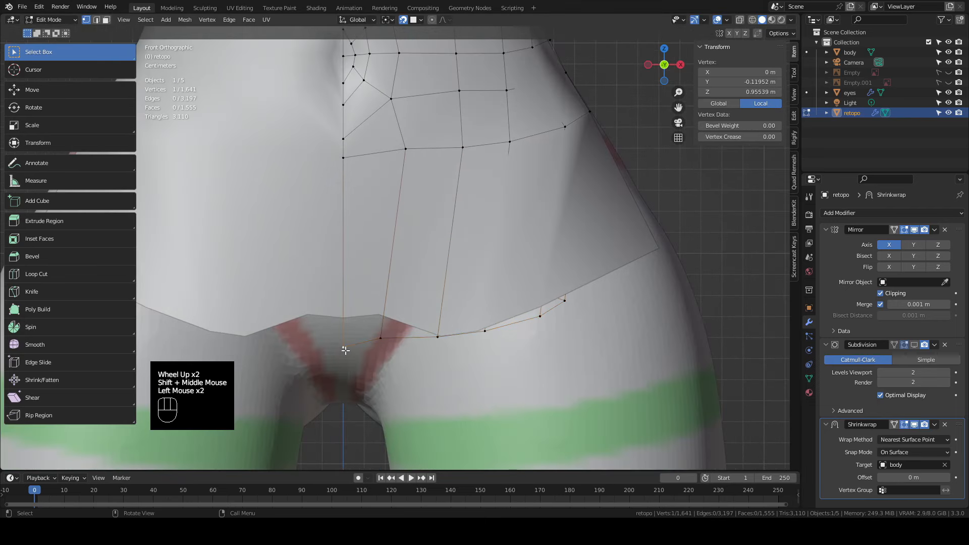
{"action": "key", "text": "g"}
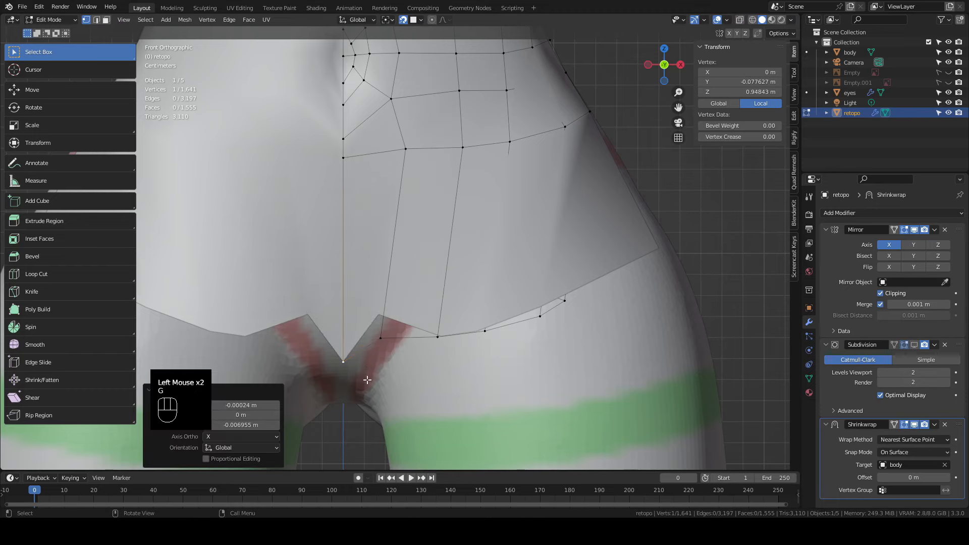
{"action": "left_click", "coordinate": [381, 342]}
{"action": "key", "text": "g"}
{"action": "left_click", "coordinate": [371, 356]}
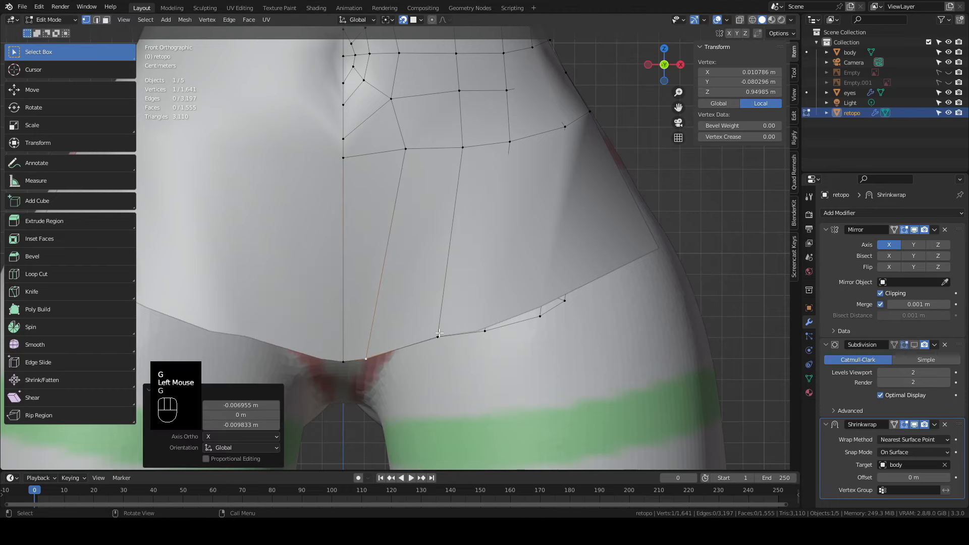
Move the remaining front vertices of the extruded edge up along the red groin guide to the hip
{"action": "key", "text": "g"}
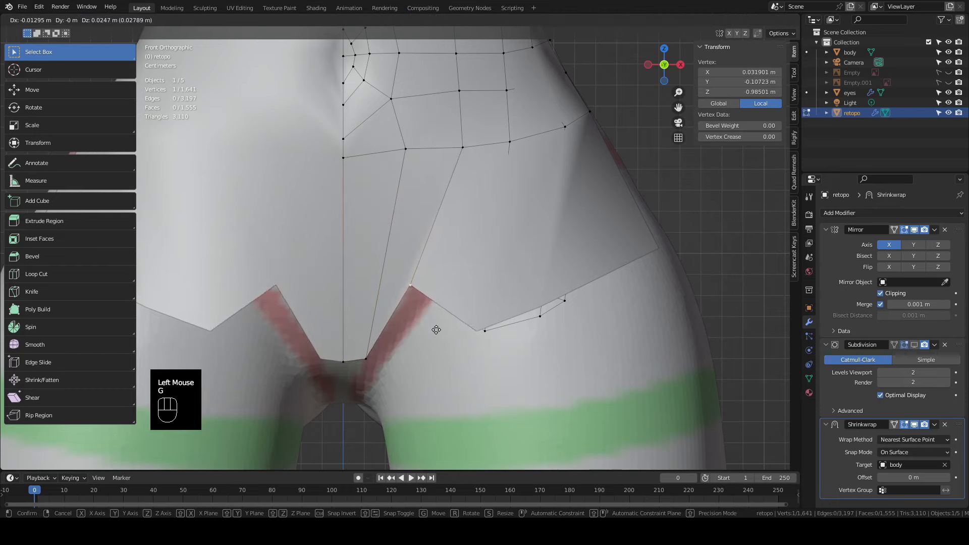
{"action": "left_click", "coordinate": [436, 331]}
{"action": "left_click", "coordinate": [480, 330]}
{"action": "key", "text": "g"}
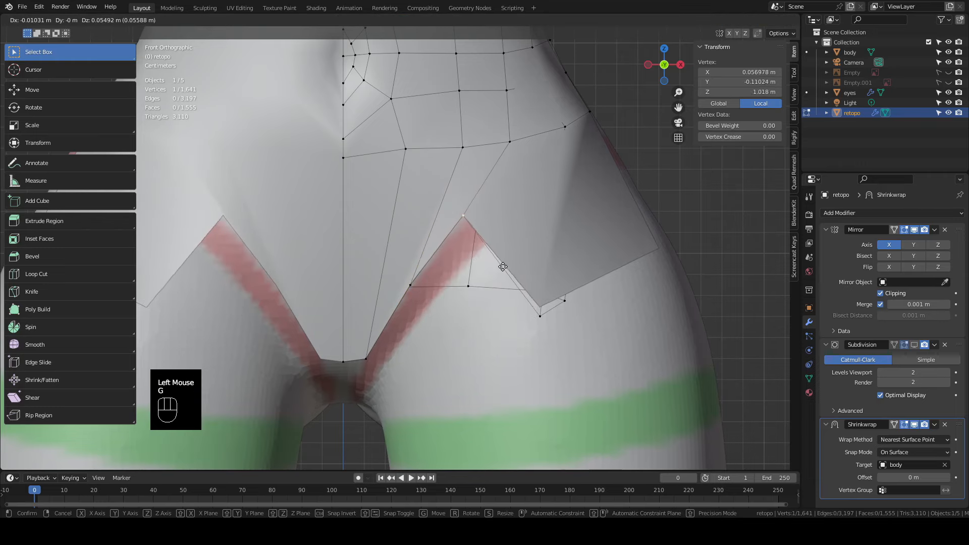
{"action": "left_click", "coordinate": [499, 274]}
{"action": "left_click", "coordinate": [536, 322]}
{"action": "middle_click_drag", "start_coordinate": [536, 322], "coordinate": [527, 349], "text": "shift"}
{"action": "key", "text": "g"}
{"action": "left_click", "coordinate": [567, 171]}
Move the side and rear hip vertices of the extruded edge up onto the upper border of the red guide
{"action": "middle_click_drag", "start_coordinate": [567, 174], "coordinate": [540, 179]}
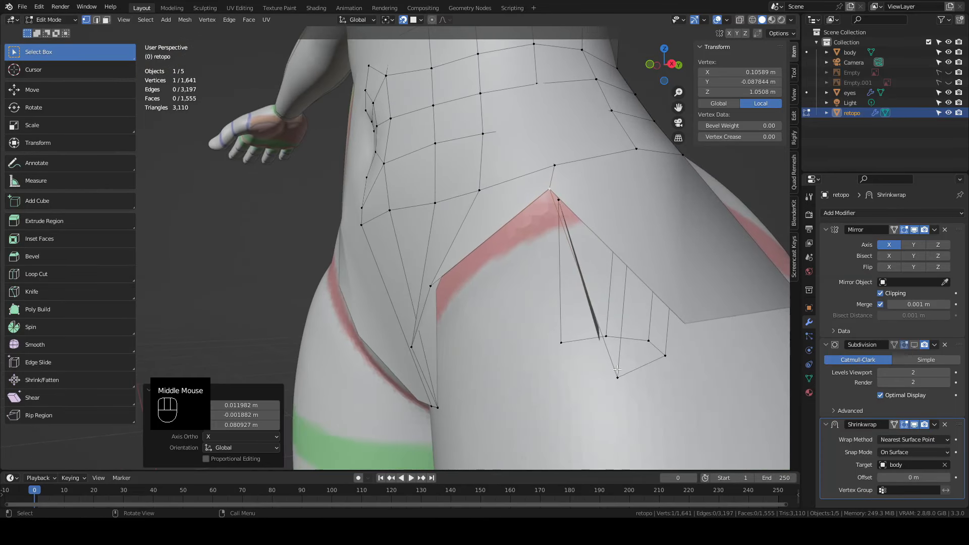
{"action": "middle_click_drag", "start_coordinate": [620, 381], "coordinate": [494, 283], "text": "shift"}
{"action": "scroll", "coordinate": [535, 354], "scroll_direction": "down", "scroll_amount": 2}
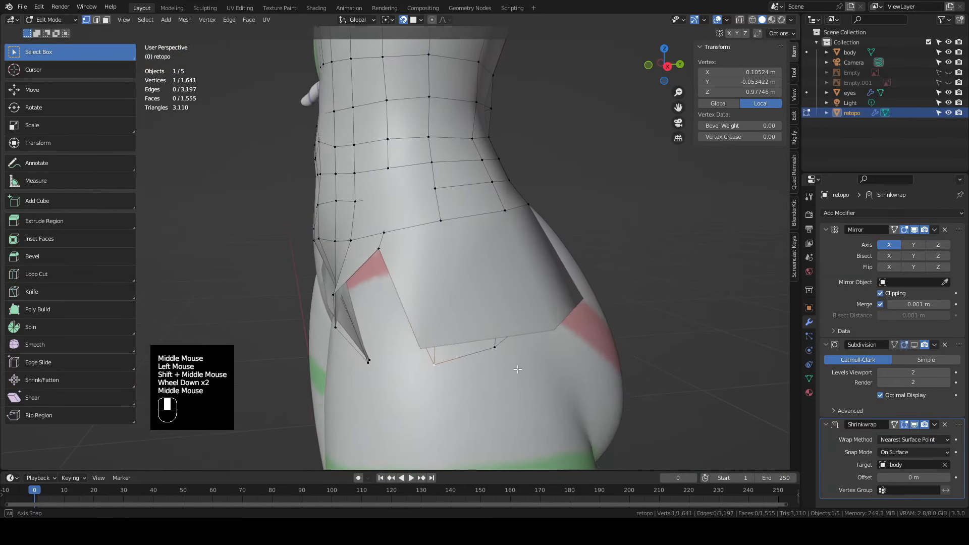
{"action": "key", "text": "g"}
{"action": "left_click", "coordinate": [489, 357]}
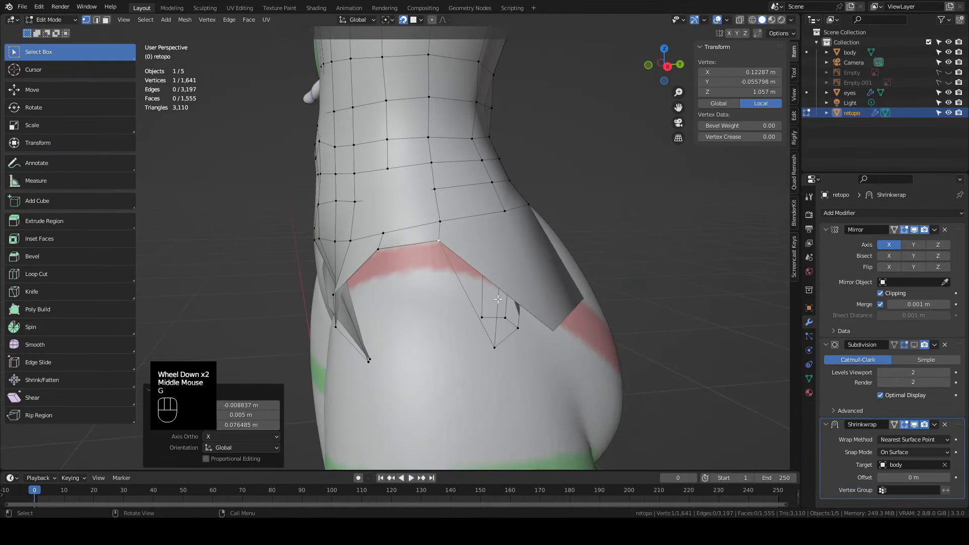
{"action": "mouse_move", "coordinate": [489, 356]}
{"action": "middle_mouse_down"}
{"action": "mouse_move", "coordinate": [529, 303]}
{"action": "mouse_move", "coordinate": [475, 372]}
{"action": "mouse_move", "coordinate": [507, 364]}
{"action": "mouse_move", "coordinate": [510, 377]}
{"action": "mouse_move", "coordinate": [505, 349]}
{"action": "middle_mouse_up"}
{"action": "key", "text": "g"}
{"action": "left_click", "coordinate": [542, 273]}
{"action": "key", "text": "g"}
{"action": "left_click", "coordinate": [505, 349]}
Nudge a front vertex of the hip edge slightly so it follows the red groin guide
{"action": "middle_click_drag", "start_coordinate": [505, 348], "coordinate": [485, 323], "text": "shift"}
{"action": "key", "text": "KP_1"}
{"action": "key", "text": "KP_9"}
{"action": "key", "text": "g"}
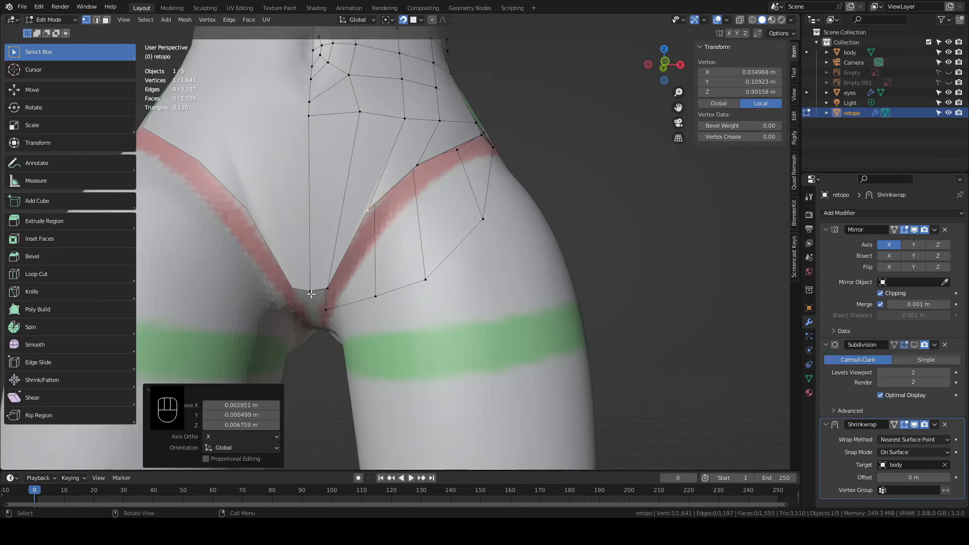
Extrude the short front crotch edge three times between the legs toward the back to form a strip
{"action": "left_click", "coordinate": [311, 292]}
{"action": "left_click", "coordinate": [328, 288], "text": "shift"}
{"action": "middle_click_drag", "start_coordinate": [328, 288], "coordinate": [467, 288], "text": "shift"}
{"action": "key", "text": "e"}
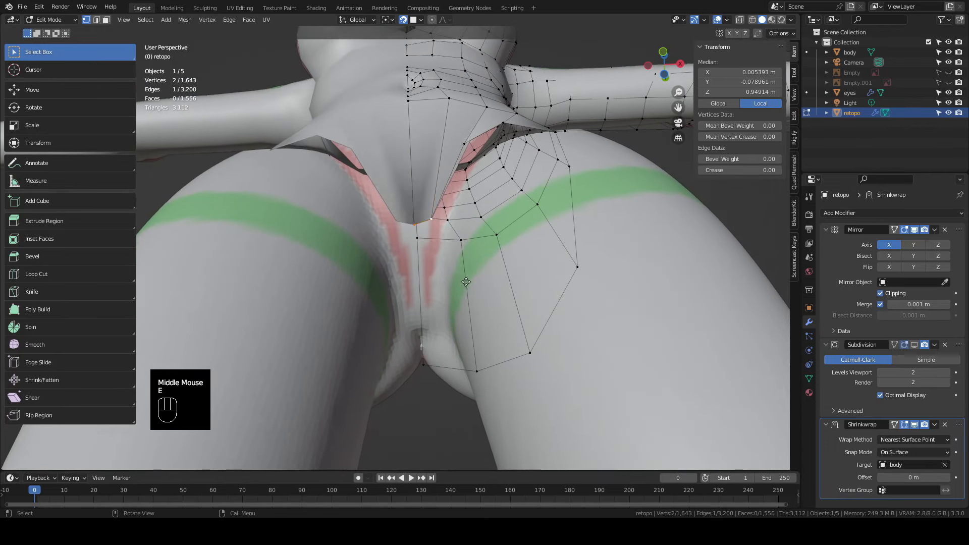
{"action": "left_click", "coordinate": [461, 338]}
{"action": "middle_click_drag", "start_coordinate": [461, 338], "coordinate": [480, 309], "text": "shift"}
{"action": "key", "text": "e"}
{"action": "left_click", "coordinate": [458, 297]}
{"action": "key", "text": "e"}
{"action": "left_click", "coordinate": [482, 311]}
Fill a face between the end of the crotch strip and the centre edge of the back mesh
{"action": "middle_click_drag", "start_coordinate": [482, 224], "coordinate": [414, 294]}
{"action": "left_click", "coordinate": [414, 293], "text": "shift"}
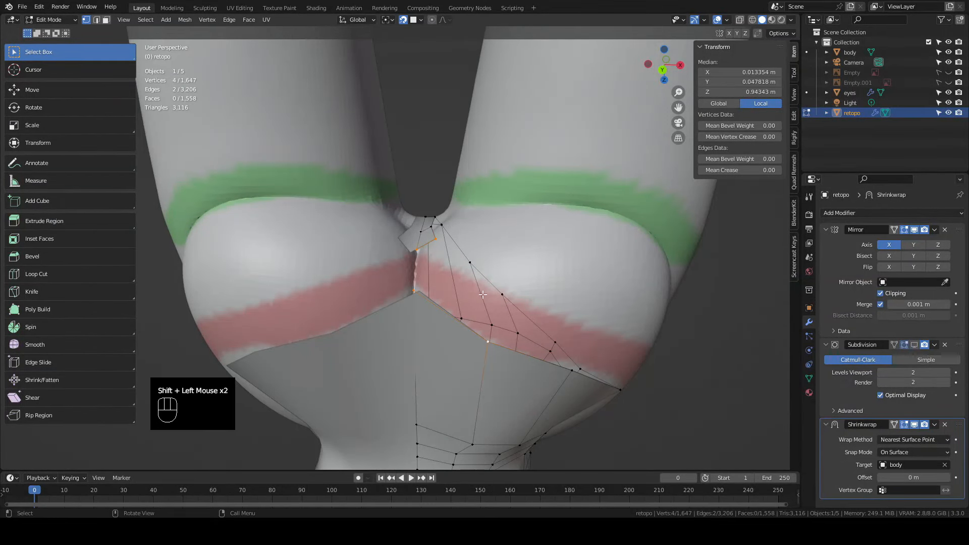
{"action": "key", "text": "f"}
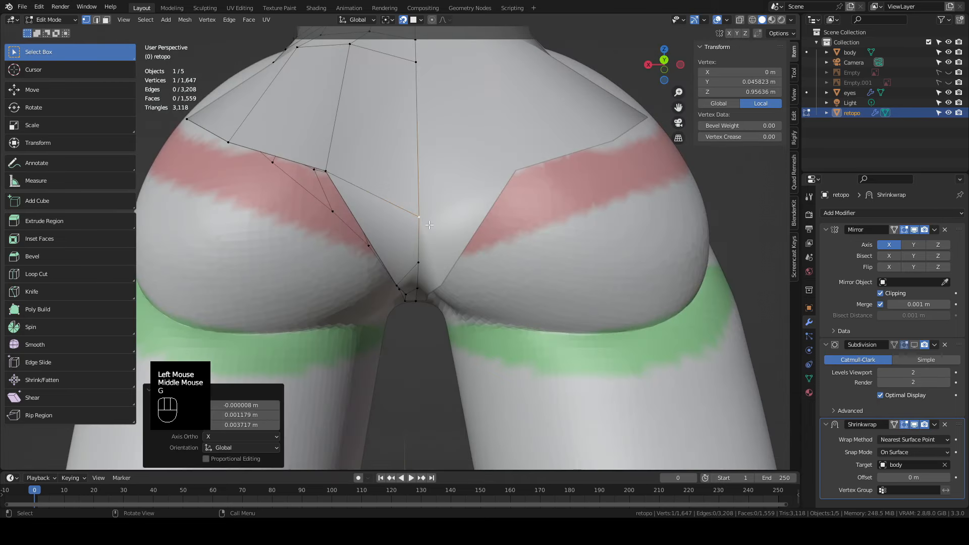
Move the vertices at the rear of the crotch strip and along the buttock so the edge follows the red guide
{"action": "middle_click_drag", "start_coordinate": [419, 217], "coordinate": [375, 194]}
{"action": "left_click", "coordinate": [373, 258]}
{"action": "key", "text": "g"}
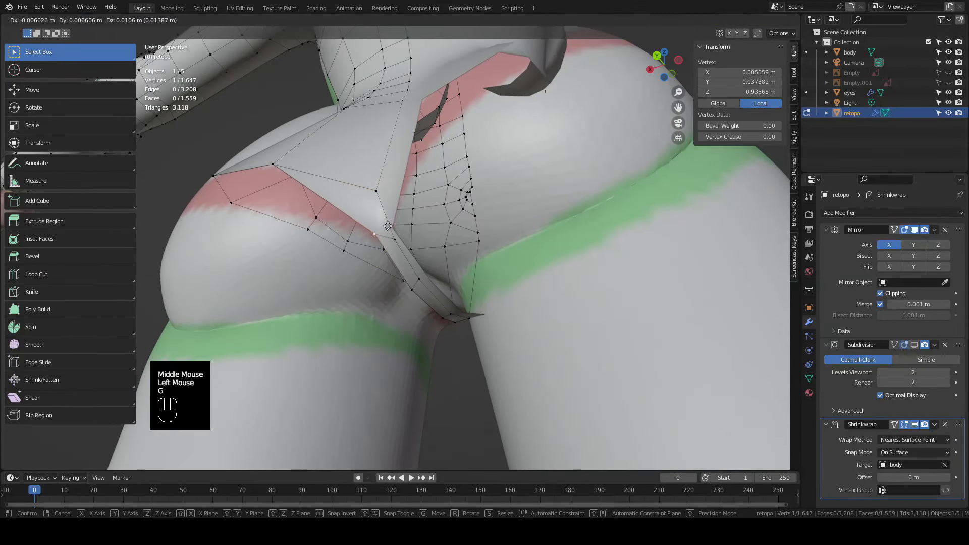
{"action": "left_click", "coordinate": [387, 228]}
{"action": "middle_click_drag", "start_coordinate": [387, 228], "coordinate": [318, 218]}
{"action": "left_click", "coordinate": [319, 217]}
{"action": "key", "text": "g"}
{"action": "left_click", "coordinate": [320, 277]}
{"action": "scroll", "coordinate": [320, 277], "scroll_direction": "down", "scroll_amount": 1}
{"action": "left_click", "coordinate": [329, 236]}
{"action": "middle_click_drag", "start_coordinate": [320, 277], "coordinate": [424, 167]}
{"action": "key", "text": "g"}
{"action": "left_click", "coordinate": [317, 277]}
Reposition the outer vertices of the crotch strip between the legs to even out its faces
{"action": "left_click", "coordinate": [400, 261]}
{"action": "key", "text": "g"}
{"action": "left_click", "coordinate": [404, 265]}
{"action": "left_click", "coordinate": [438, 198]}
{"action": "key", "text": "g"}
{"action": "left_click", "coordinate": [441, 192]}
{"action": "key", "text": "g"}
{"action": "left_click", "coordinate": [399, 217]}
{"action": "key", "text": "g"}
Add a single loop cut across the crotch strip between the legs
{"action": "left_click", "coordinate": [106, 20]}
{"action": "middle_click_drag", "start_coordinate": [393, 273], "coordinate": [398, 233]}
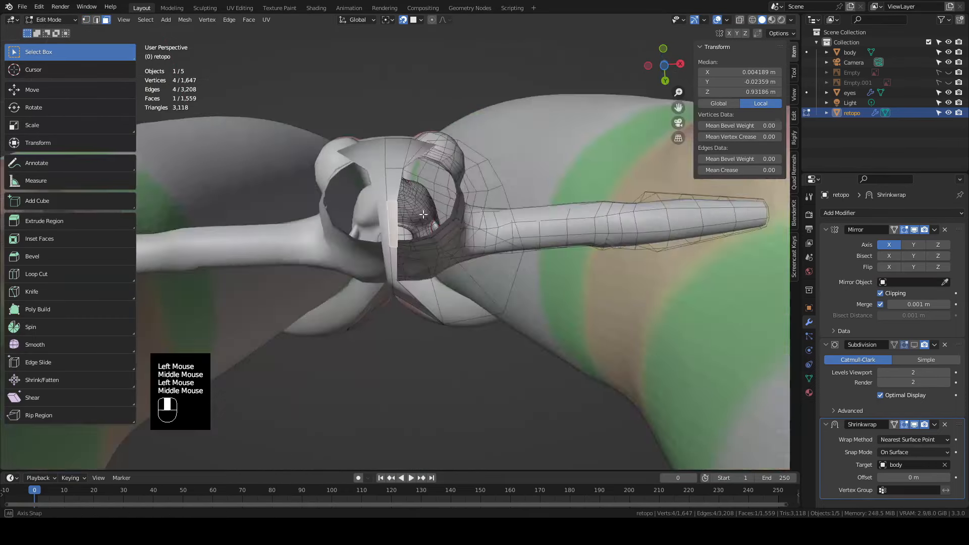
{"action": "scroll", "coordinate": [375, 215], "scroll_direction": "up", "scroll_amount": 1}
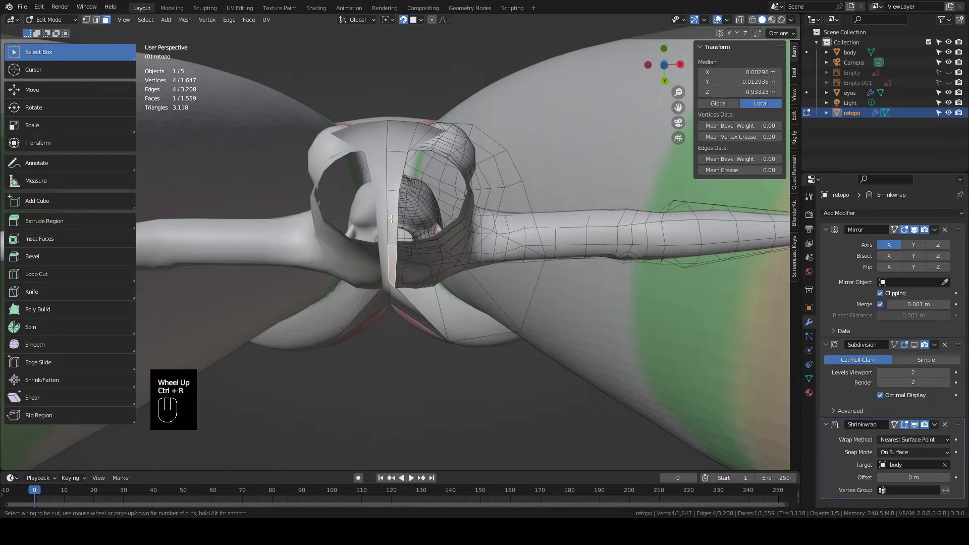
{"action": "key", "text": "ctrl+r"}
{"action": "left_click", "coordinate": [392, 218]}
{"action": "key", "text": "g"}
{"action": "key", "text": "g"}
{"action": "left_click", "coordinate": [197, 126]}
Add three evenly spaced loop cuts through the large hip faces between the waist loop and the red guide
{"action": "middle_click_drag", "start_coordinate": [196, 126], "coordinate": [323, 212]}
{"action": "scroll", "coordinate": [323, 212], "scroll_direction": "down", "scroll_amount": 2}
{"action": "middle_click_drag", "start_coordinate": [434, 212], "coordinate": [383, 232]}
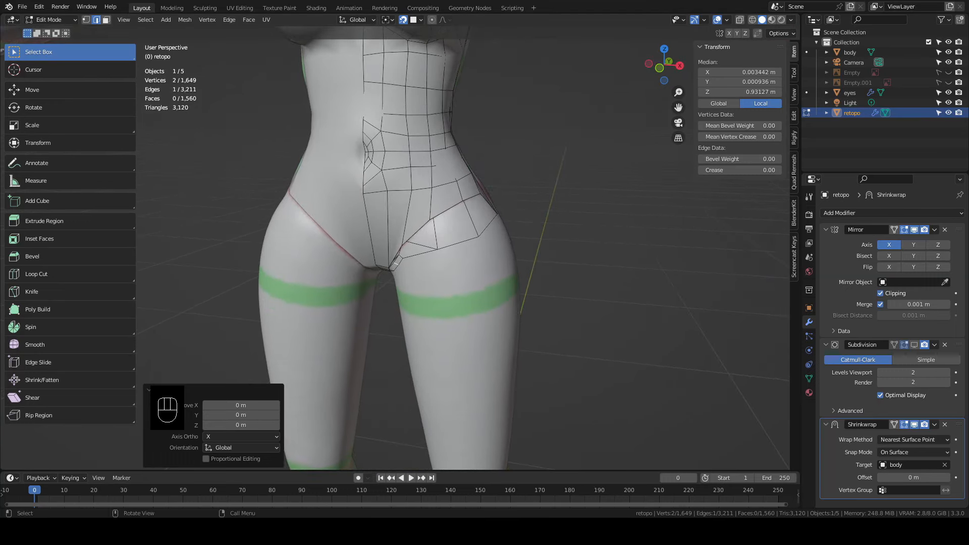
{"action": "left_click", "coordinate": [399, 218]}
{"action": "left_click", "coordinate": [398, 218]}
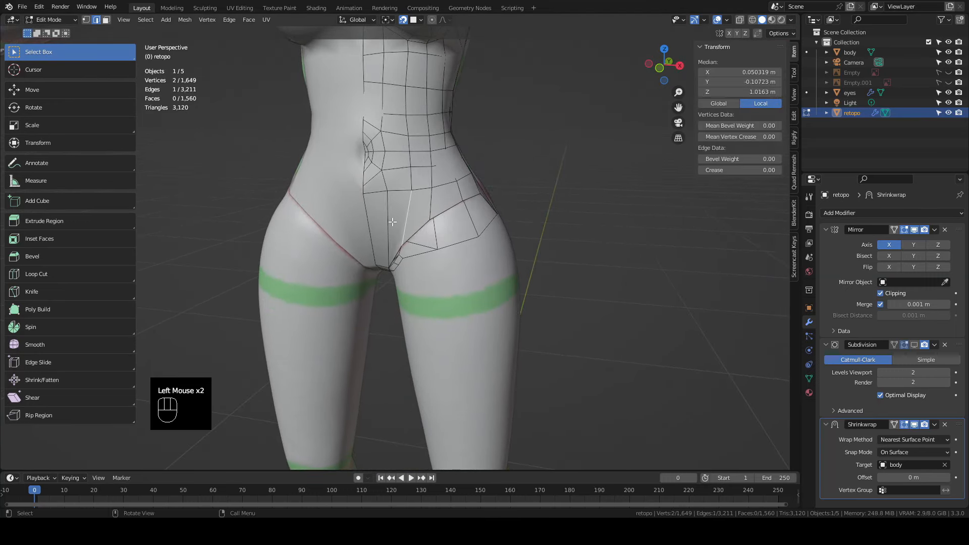
{"action": "key", "text": "ctrl+r"}
{"action": "scroll", "coordinate": [393, 222], "scroll_direction": "up", "scroll_amount": 2}
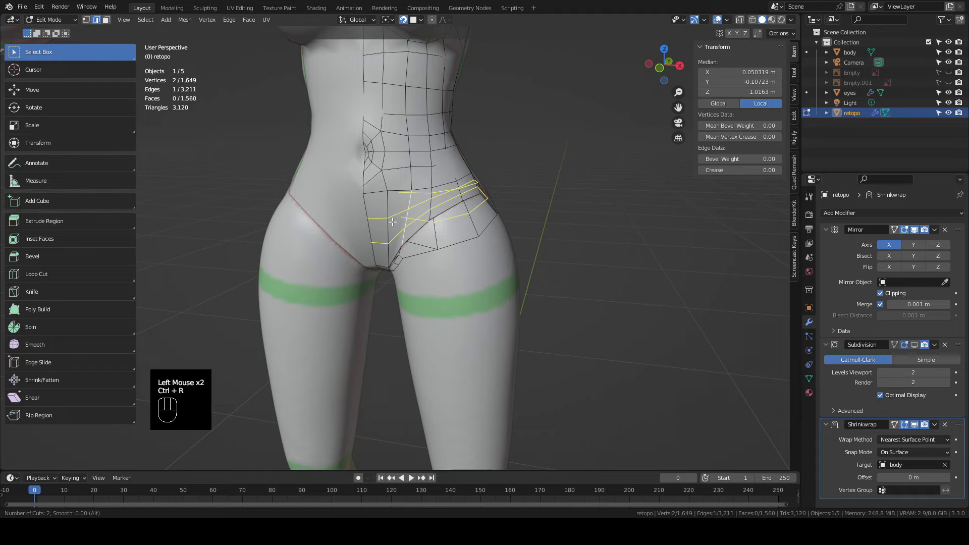
{"action": "left_click", "coordinate": [392, 222]}
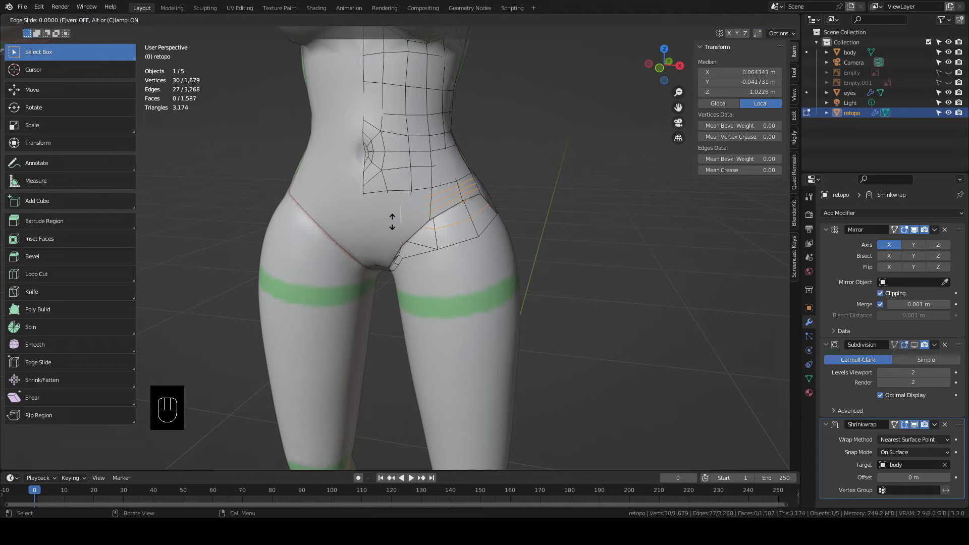
{"action": "left_click", "coordinate": [392, 222]}
Apply the Shrinkwrap modifier in Object Mode, add a new Shrinkwrap targeting body, and return to Edit Mode
{"action": "middle_click_drag", "start_coordinate": [552, 212], "coordinate": [344, 198]}
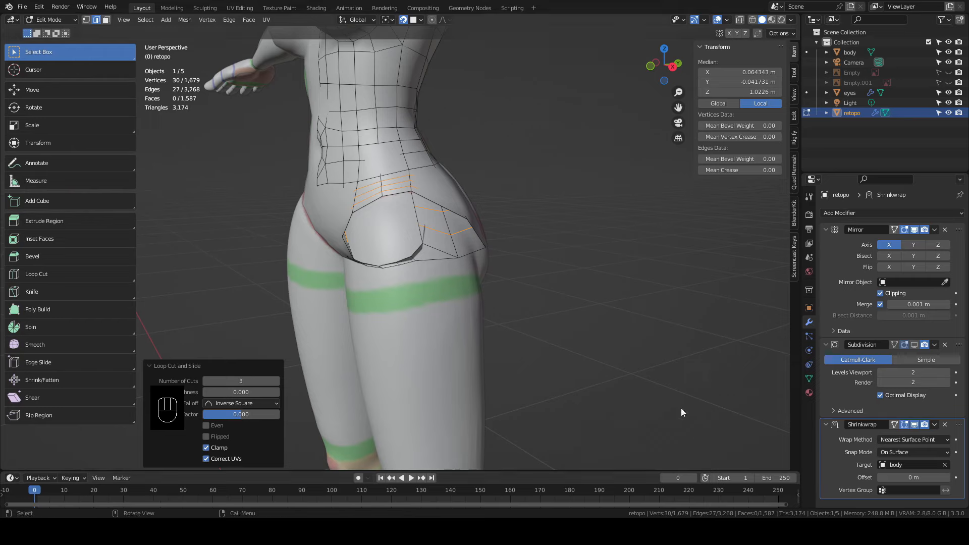
{"action": "key", "text": "Tab"}
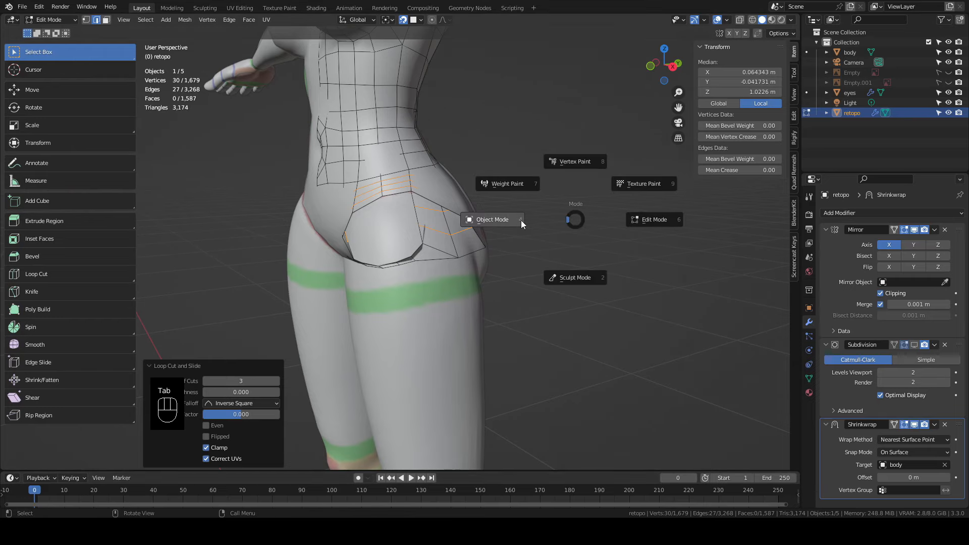
{"action": "left_click", "coordinate": [935, 426]}
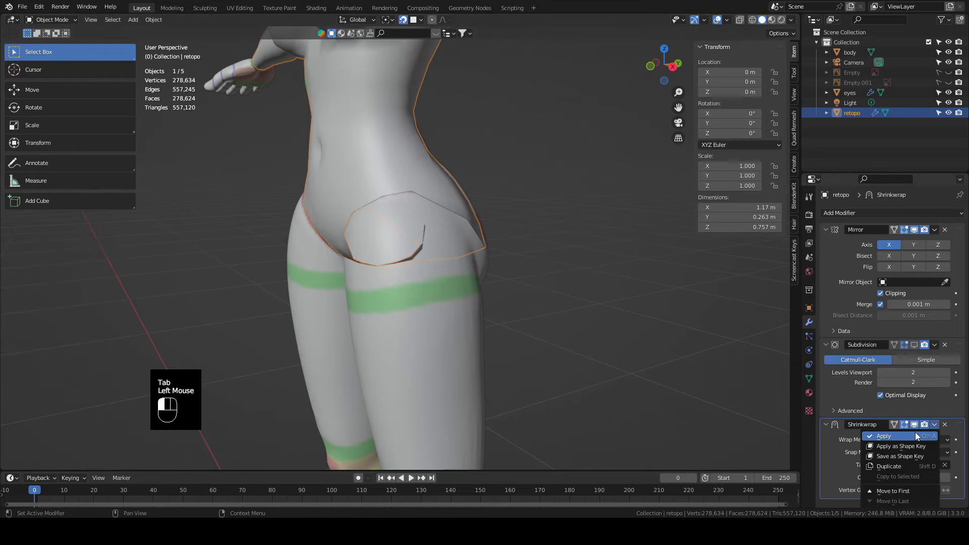
{"action": "left_click", "coordinate": [916, 432]}
{"action": "left_click_drag", "start_coordinate": [838, 212], "coordinate": [852, 334]}
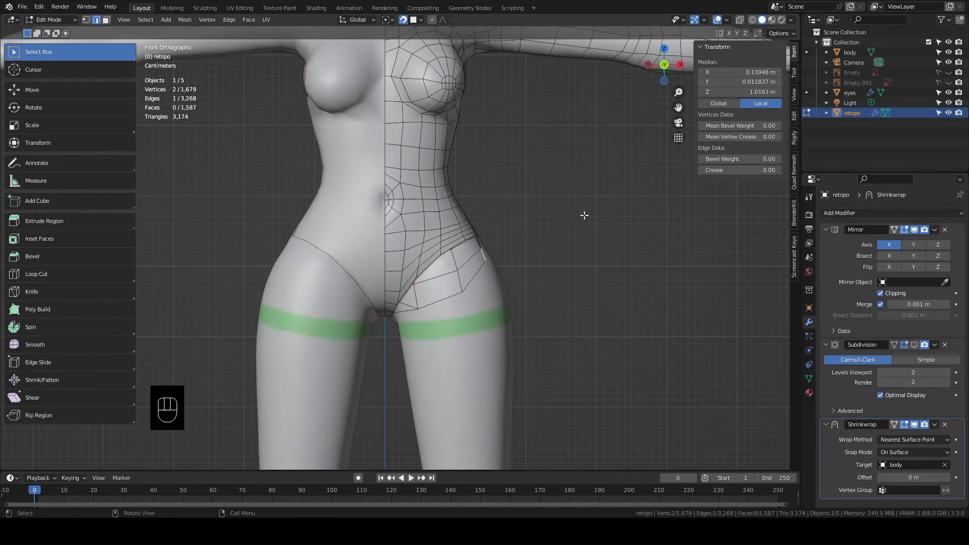
Move a centre-line vertex on the lower back up about 0.012 m
{"action": "middle_click_drag", "start_coordinate": [584, 215], "coordinate": [378, 235]}
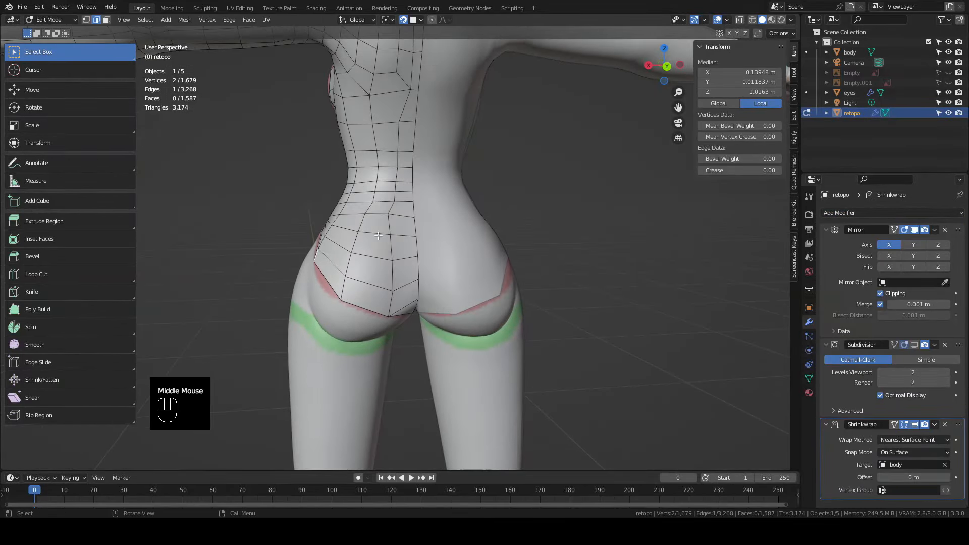
{"action": "middle_click_drag", "start_coordinate": [355, 289], "coordinate": [339, 270]}
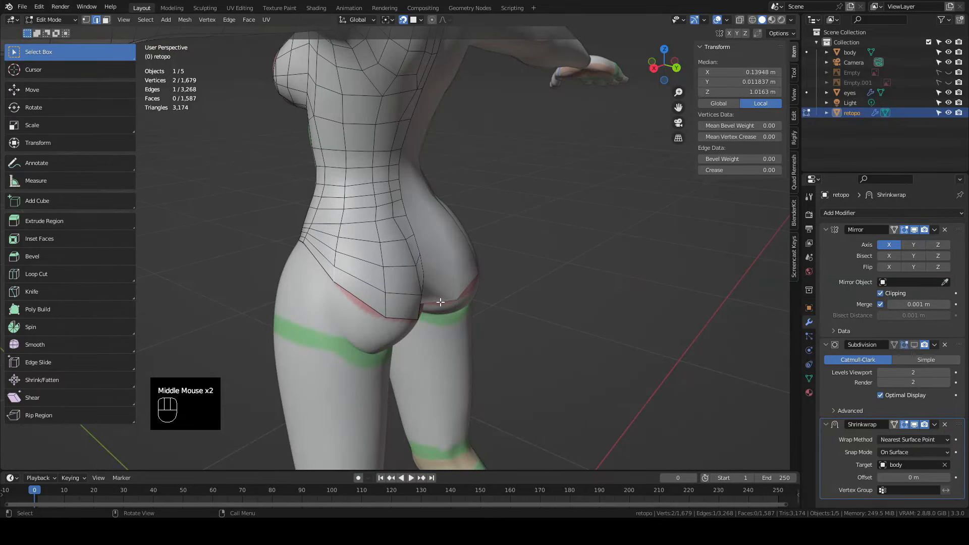
{"action": "middle_click_drag", "start_coordinate": [441, 302], "coordinate": [384, 287]}
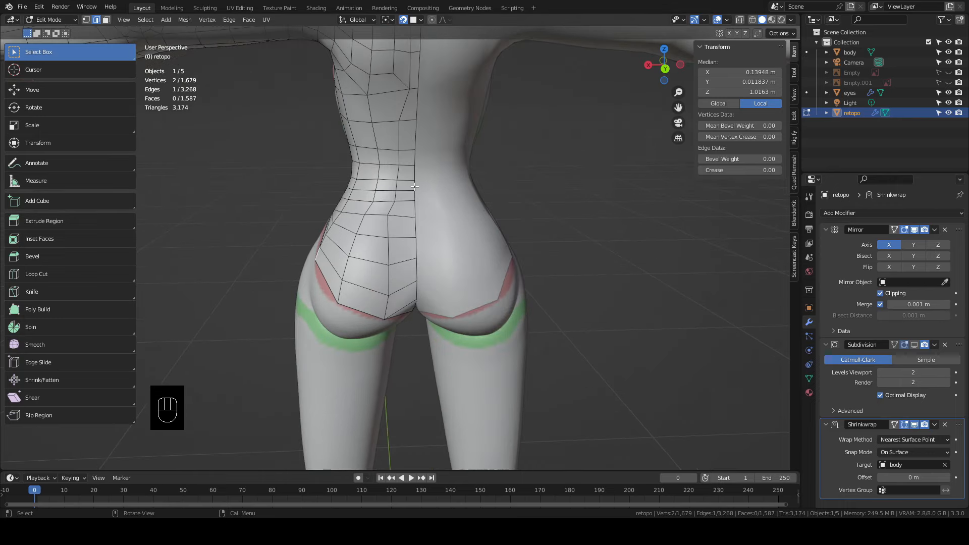
{"action": "left_click", "coordinate": [428, 161]}
{"action": "scroll", "coordinate": [433, 159], "scroll_direction": "up", "scroll_amount": 3}
{"action": "left_click", "coordinate": [398, 218]}
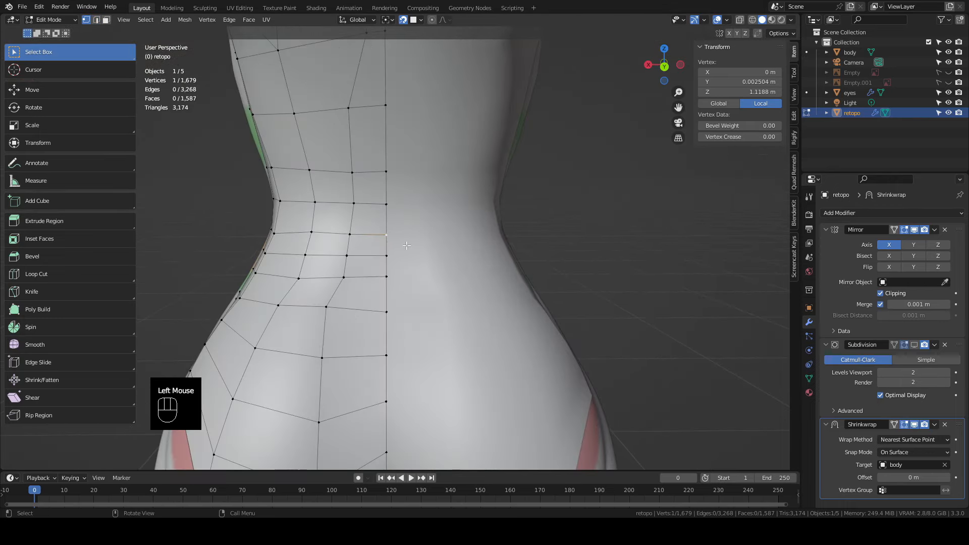
{"action": "key", "text": "g"}
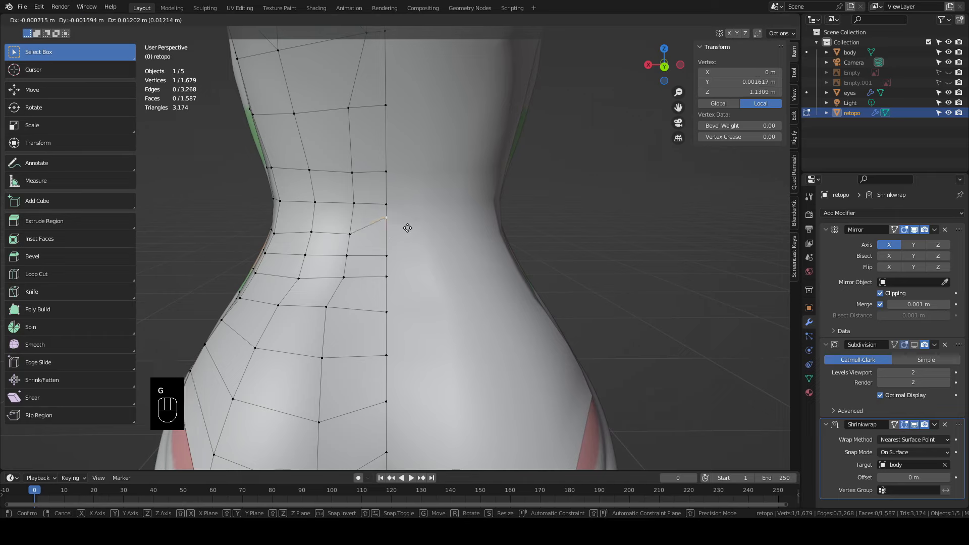
{"action": "left_click", "coordinate": [407, 228]}
Knife a corner-shaped cut through the lower-back faces beside the centre line and delete the L-shaped face around it
{"action": "key", "text": "k"}
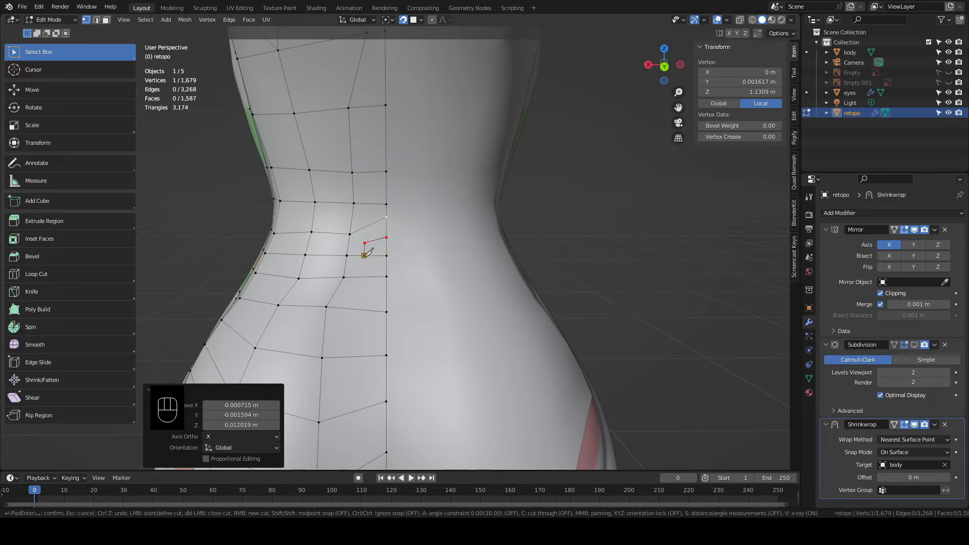
{"action": "key", "text": "Return"}
{"action": "scroll", "coordinate": [385, 249], "scroll_direction": "up", "scroll_amount": 2}
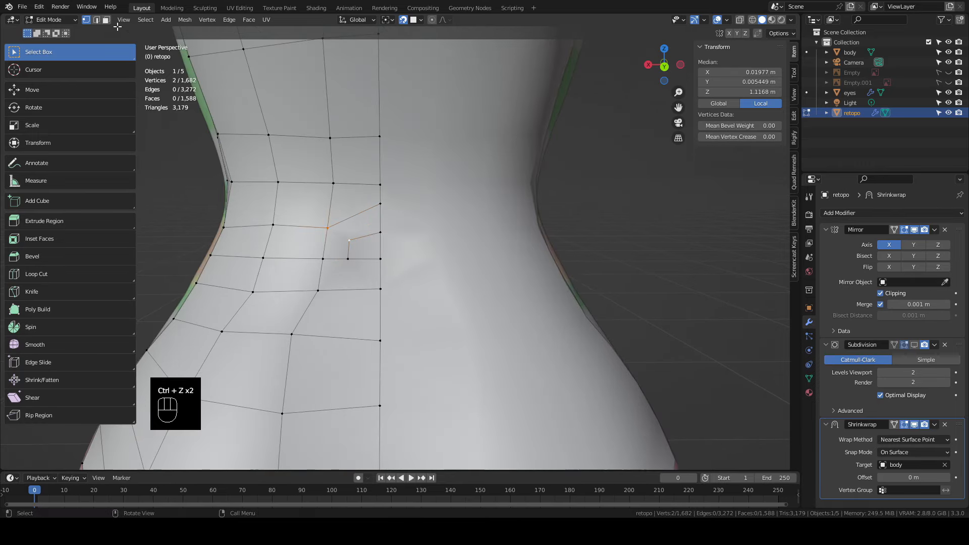
{"action": "left_click", "coordinate": [106, 20]}
{"action": "left_click", "coordinate": [350, 227]}
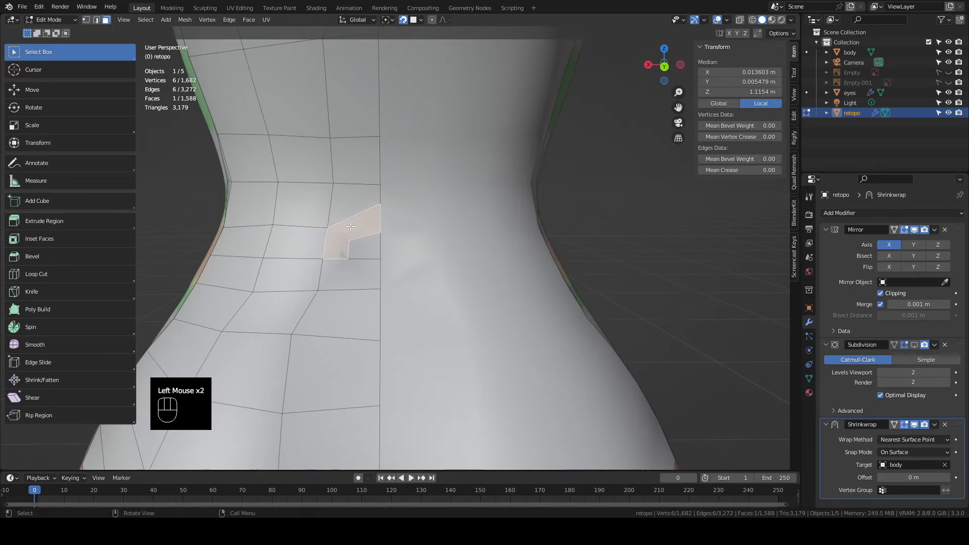
{"action": "key", "text": "Delete"}
{"action": "left_click", "coordinate": [344, 240]}
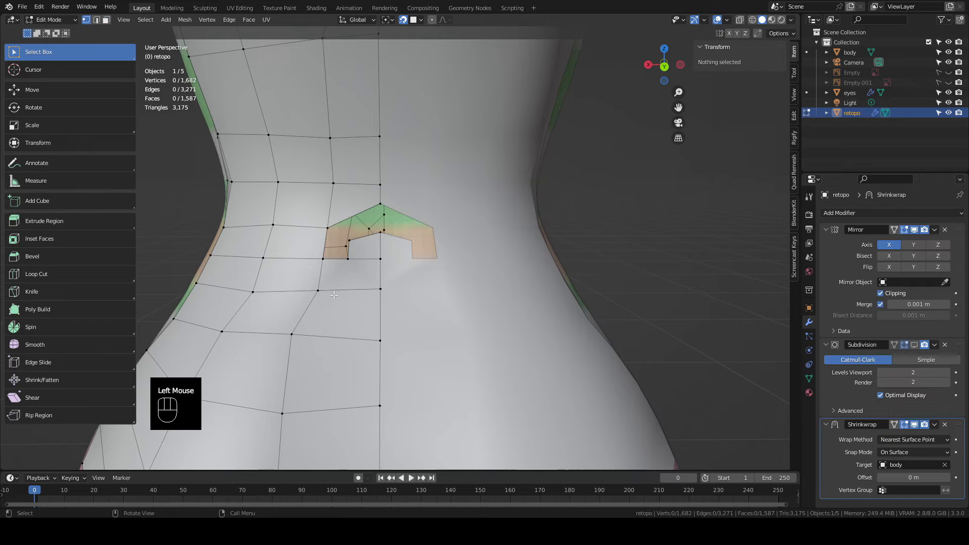
Fill the L-shaped gap around the lower-back corner cut with two quad faces
{"action": "left_click", "coordinate": [350, 260]}
{"action": "left_click", "coordinate": [327, 257], "text": "shift"}
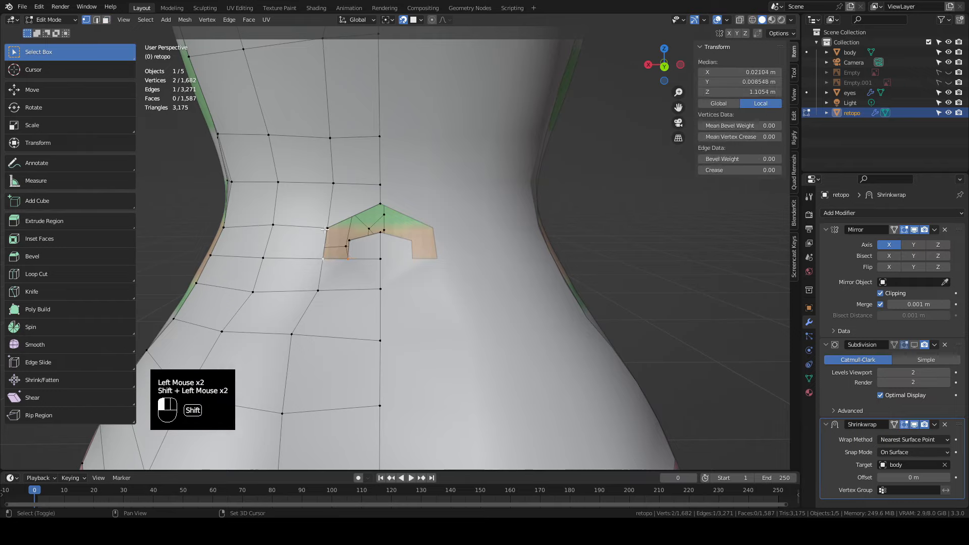
{"action": "key", "text": "f"}
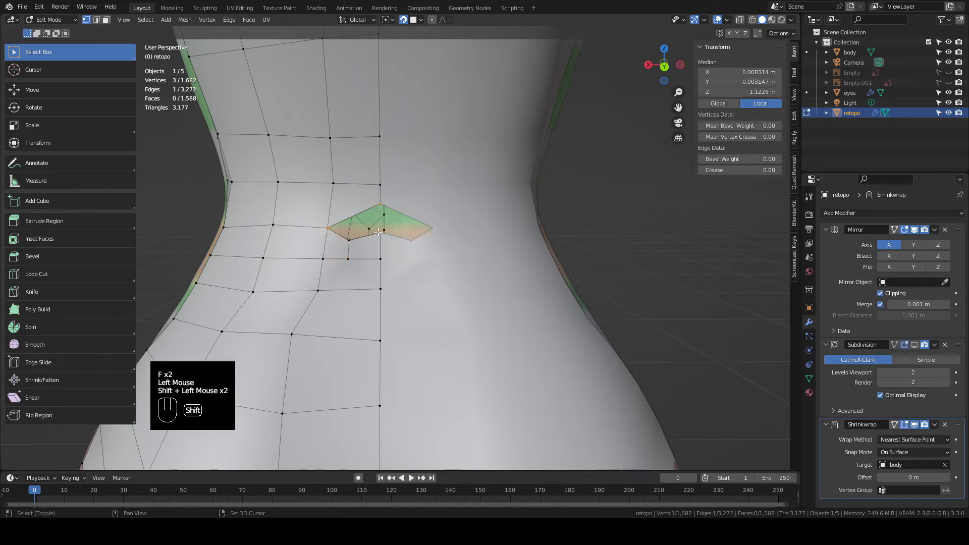
{"action": "scroll", "coordinate": [363, 246], "scroll_direction": "down", "scroll_amount": 1}
{"action": "left_click", "coordinate": [363, 246]}
{"action": "scroll", "coordinate": [363, 246], "scroll_direction": "up", "scroll_amount": 2}
{"action": "middle_click_drag", "start_coordinate": [363, 246], "coordinate": [389, 257], "text": "shift"}
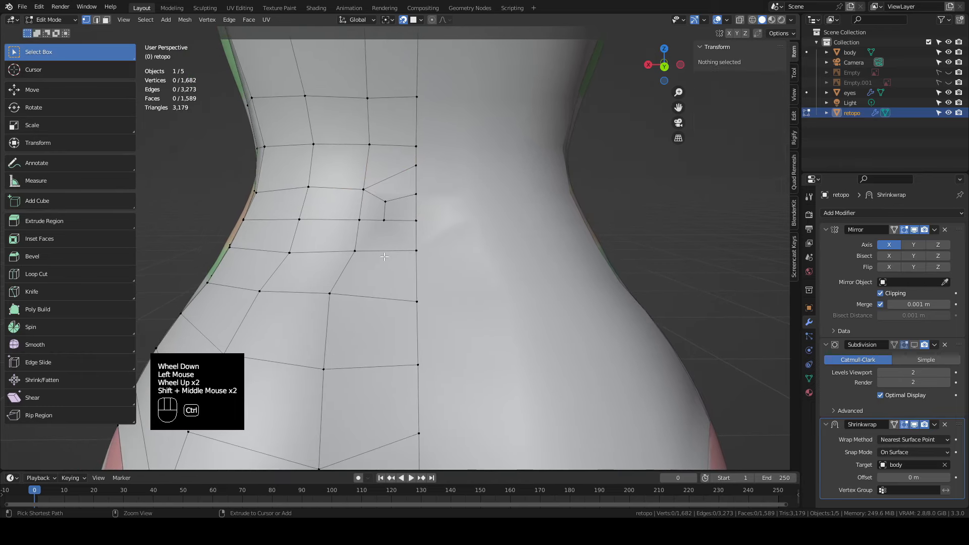
Try a vertical loop cut through the faces beside the centre line from the lower back to the crotch
{"action": "scroll", "coordinate": [384, 272], "scroll_direction": "down", "scroll_amount": 3}
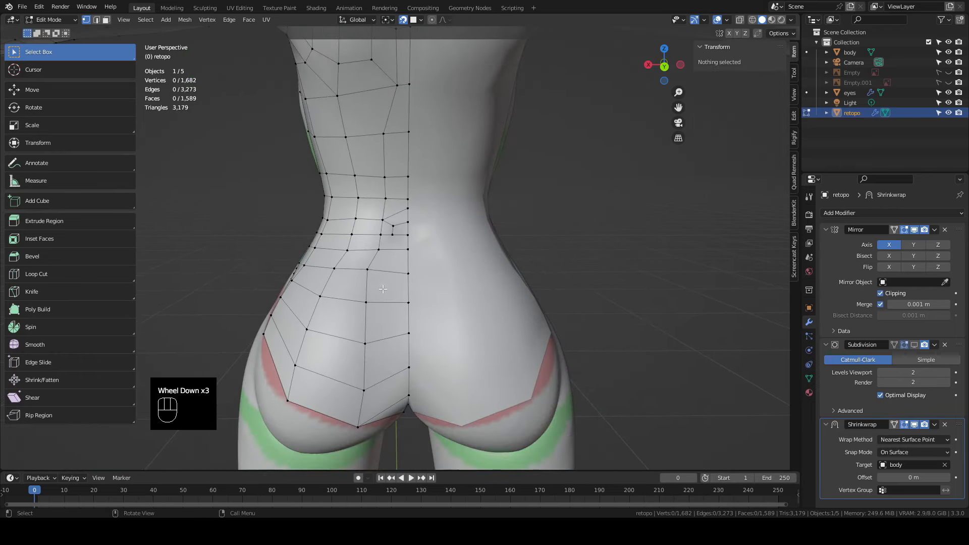
{"action": "key", "text": "ctrl+r"}
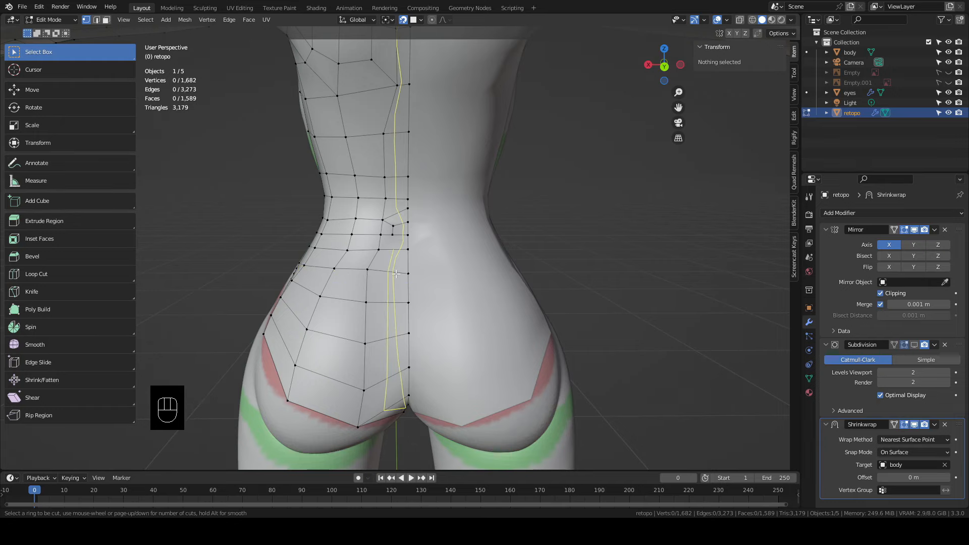
{"action": "left_click", "coordinate": [396, 273]}
{"action": "middle_click_drag", "start_coordinate": [396, 273], "coordinate": [436, 289]}
{"action": "key", "text": "ctrl+z"}
In front view, move the centre-line vertex on the lower abdomen up about 0.015 m
{"action": "key", "text": "KP_1"}
{"action": "scroll", "coordinate": [422, 341], "scroll_direction": "up", "scroll_amount": 2}
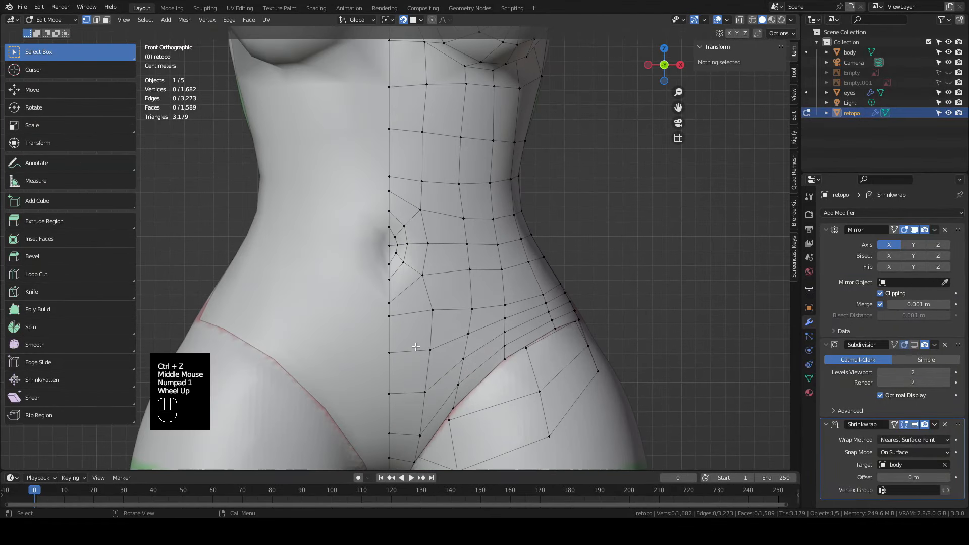
{"action": "middle_click_drag", "start_coordinate": [418, 346], "coordinate": [417, 317], "text": "shift"}
{"action": "left_click", "coordinate": [390, 316]}
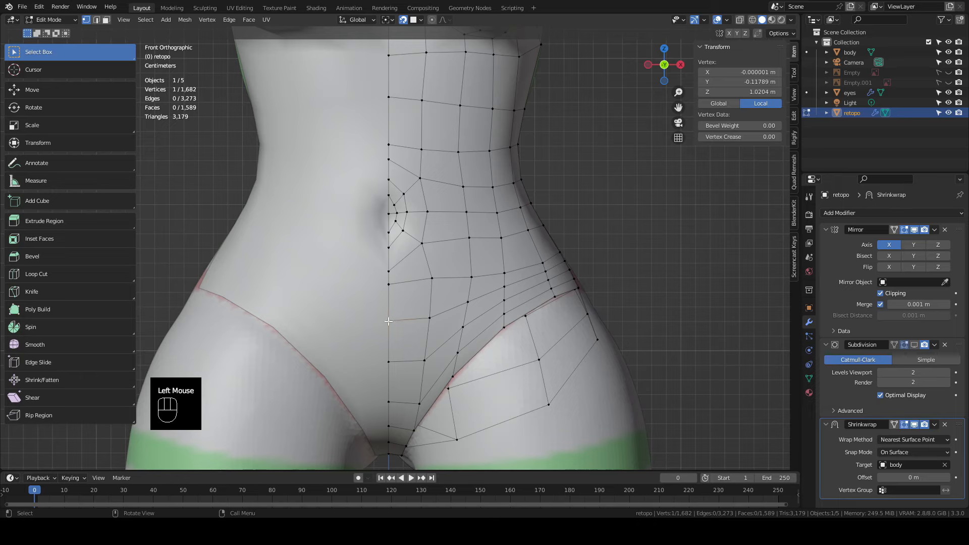
{"action": "key", "text": "g"}
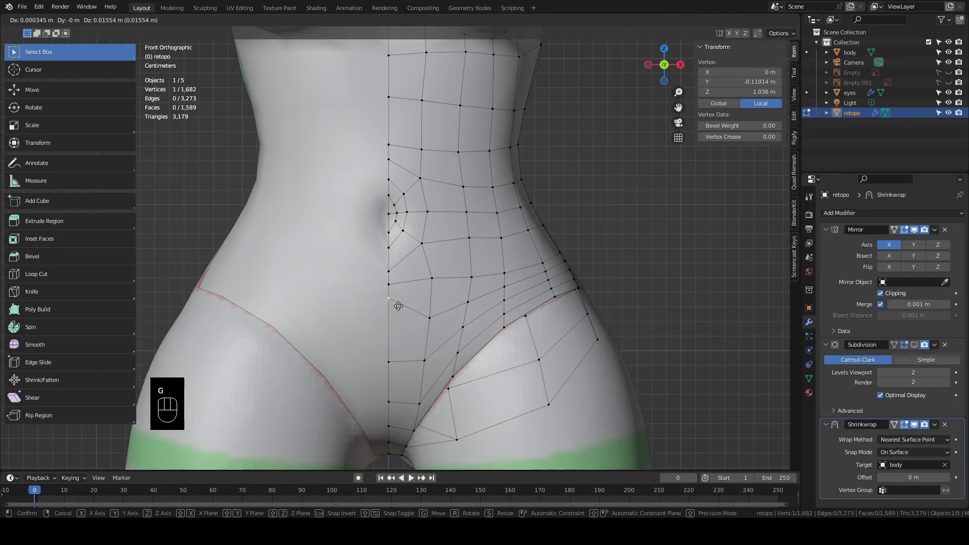
{"action": "left_click", "coordinate": [398, 306]}
Knife a corner-shaped cut into the lower-abdomen face beside the centre line and delete the L-shaped face around it
{"action": "key", "text": "k"}
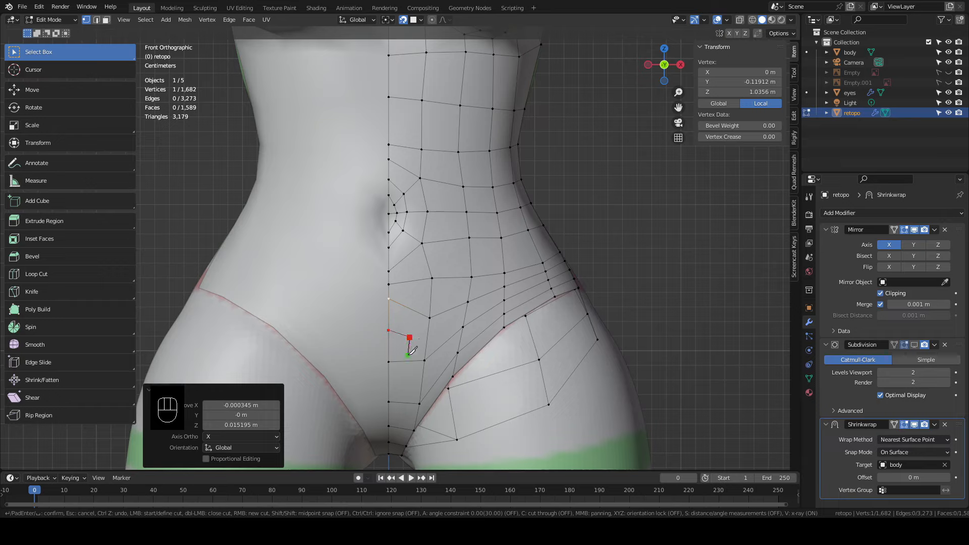
{"action": "key", "text": "Return"}
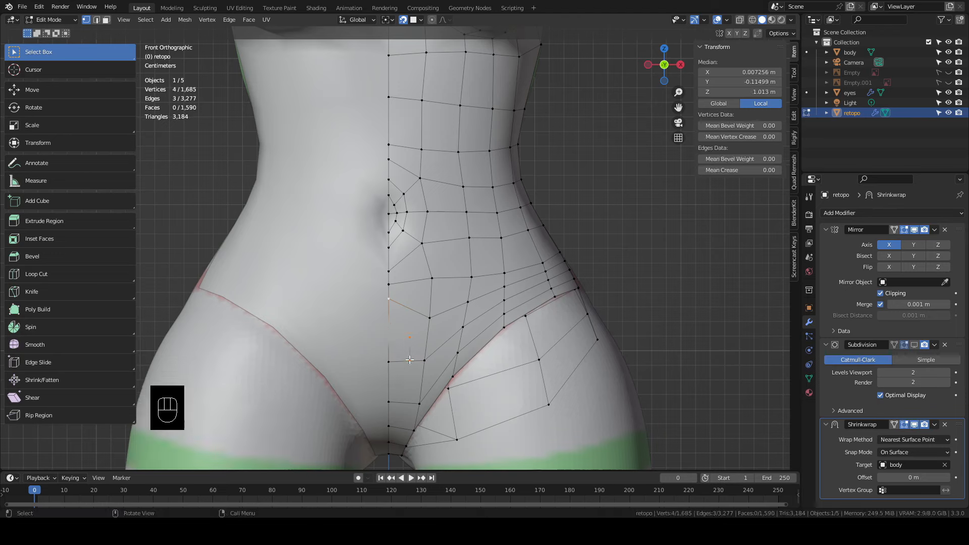
{"action": "key", "text": "g"}
{"action": "left_click", "coordinate": [405, 345]}
{"action": "left_click", "coordinate": [106, 21]}
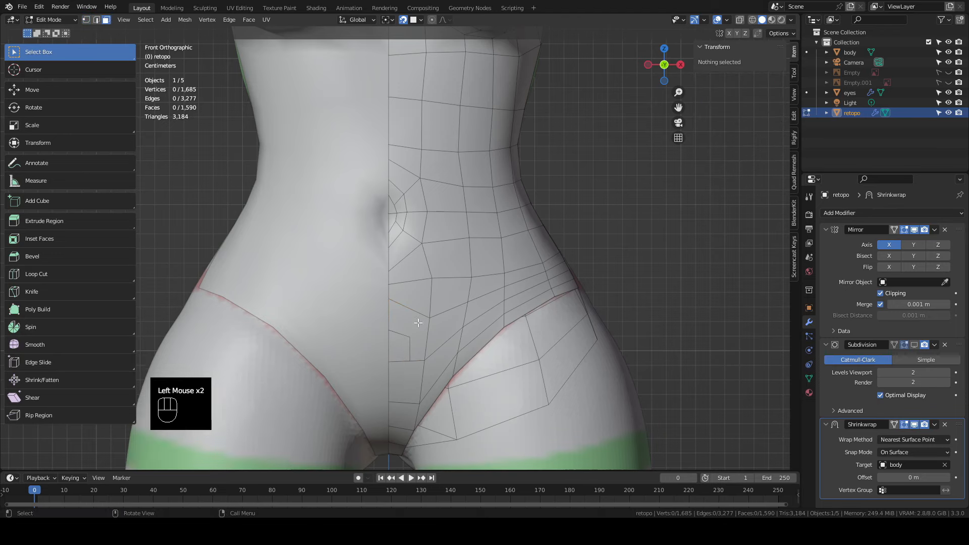
{"action": "left_click", "coordinate": [419, 322]}
{"action": "key", "text": "Delete"}
{"action": "left_click", "coordinate": [418, 323]}
Fill the L-shaped gap around the lower-abdomen corner cut with two quad faces
{"action": "left_click", "coordinate": [86, 20]}
{"action": "left_click", "coordinate": [409, 360]}
{"action": "left_click", "coordinate": [425, 359], "text": "shift"}
{"action": "key", "text": "f"}
{"action": "key", "text": "f"}
{"action": "middle_click_drag", "start_coordinate": [450, 370], "coordinate": [470, 311], "text": "shift"}
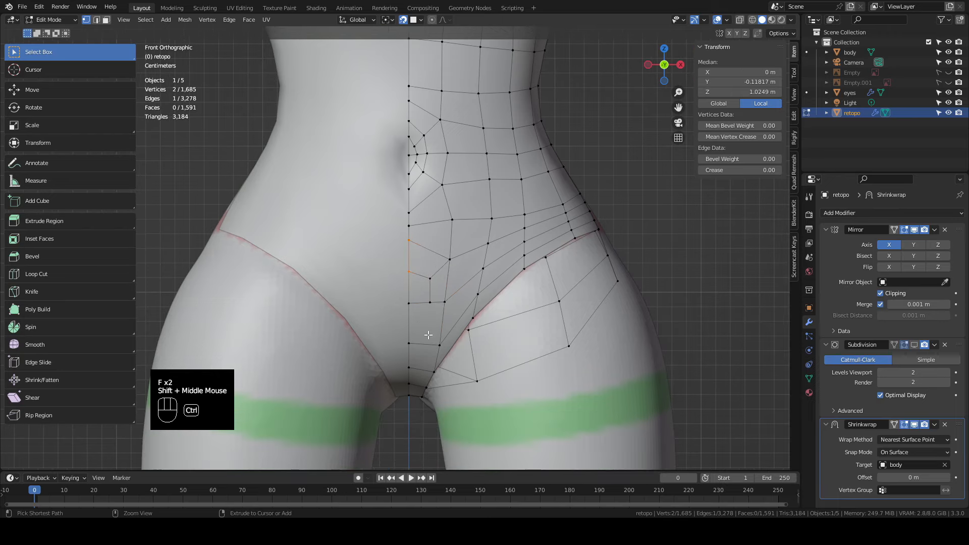
Loop cut the centre strip from the lower abdomen through the crotch to the lower back and delete the faces at both ends
{"action": "key", "text": "ctrl+r"}
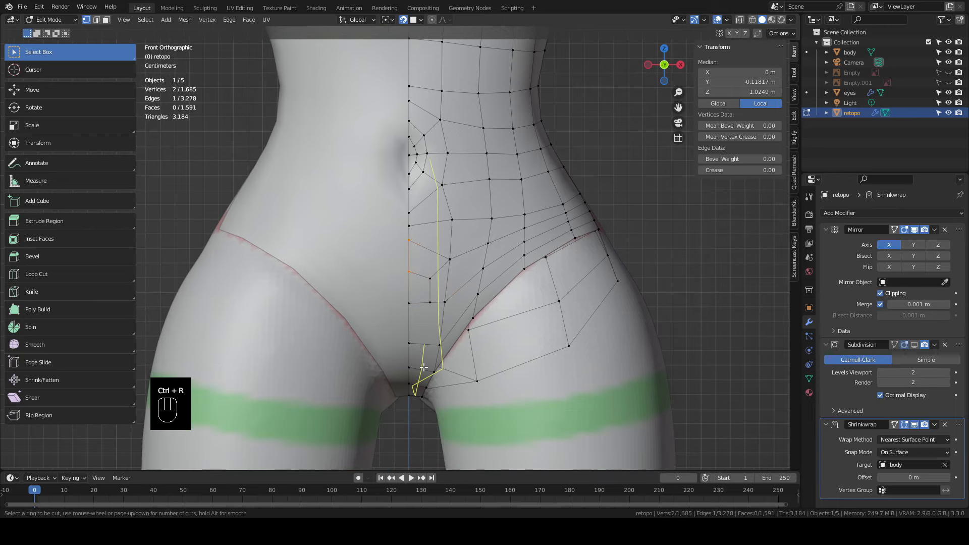
{"action": "left_click", "coordinate": [423, 367]}
{"action": "key", "text": "3"}
{"action": "left_click", "coordinate": [428, 317]}
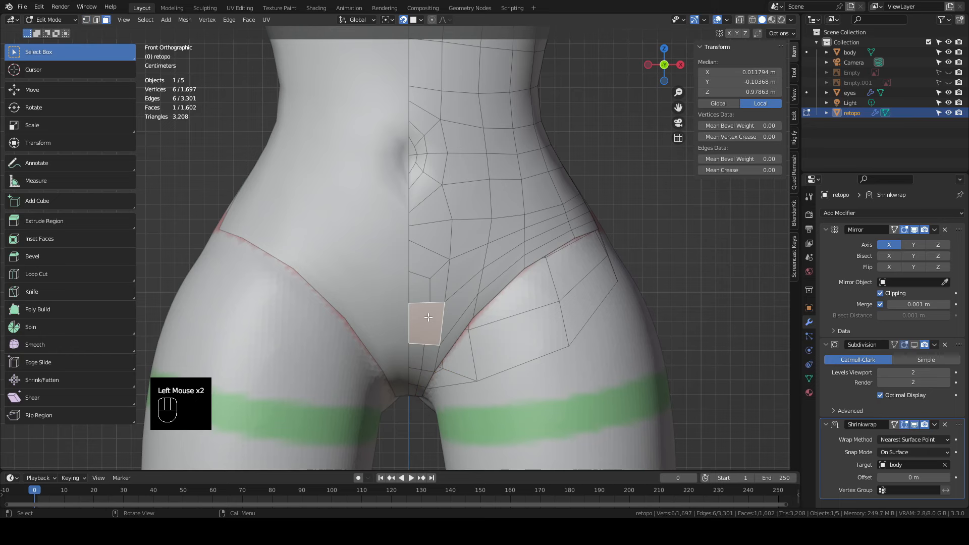
{"action": "key", "text": "Delete"}
{"action": "left_click", "coordinate": [428, 317]}
{"action": "middle_click_drag", "start_coordinate": [428, 317], "coordinate": [332, 327]}
{"action": "middle_click_drag", "start_coordinate": [345, 335], "coordinate": [340, 334]}
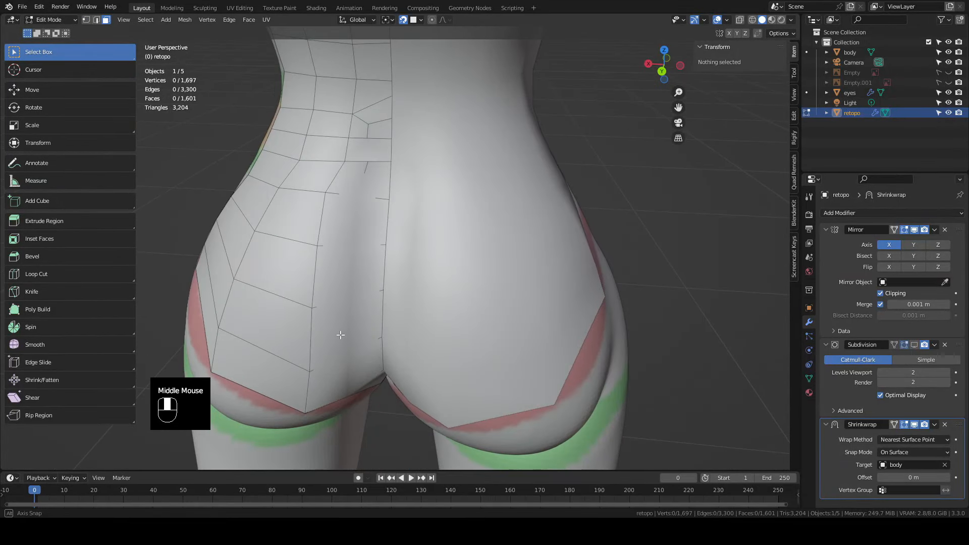
{"action": "left_click", "coordinate": [371, 144]}
{"action": "key", "text": "x"}
{"action": "left_click", "coordinate": [372, 146]}
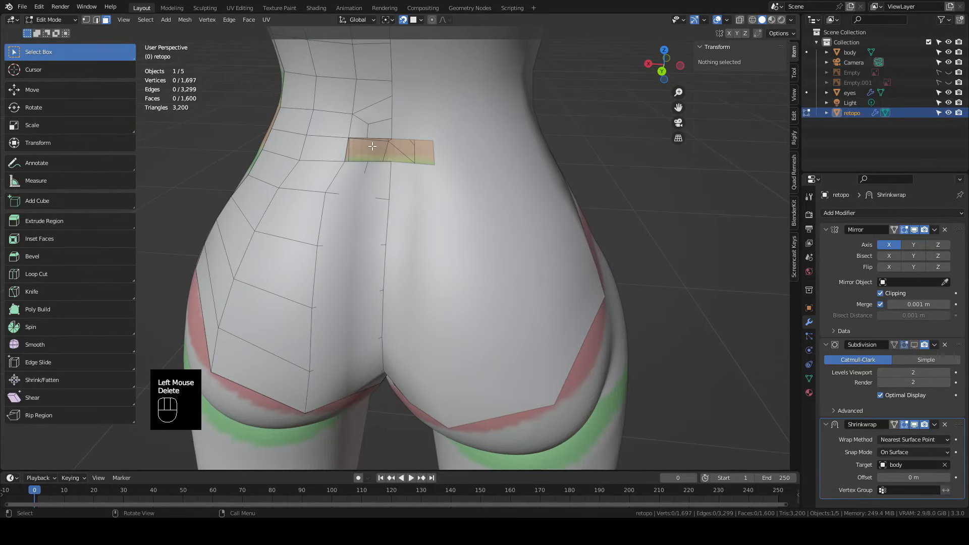
Fill the gap on the lower back with two quads that join the new loop to the corner cut
{"action": "left_click", "coordinate": [88, 19]}
{"action": "left_click", "coordinate": [349, 139]}
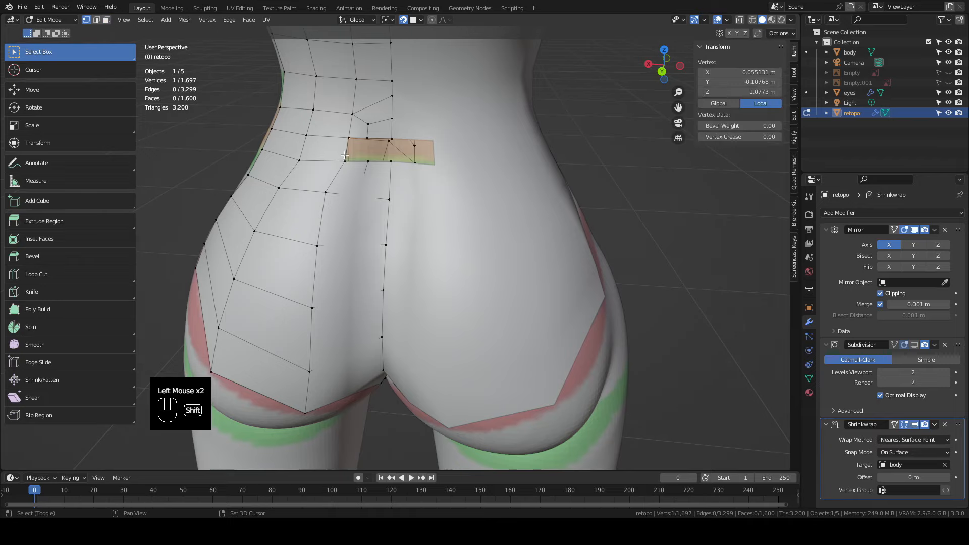
{"action": "left_click", "coordinate": [343, 156], "text": "shift"}
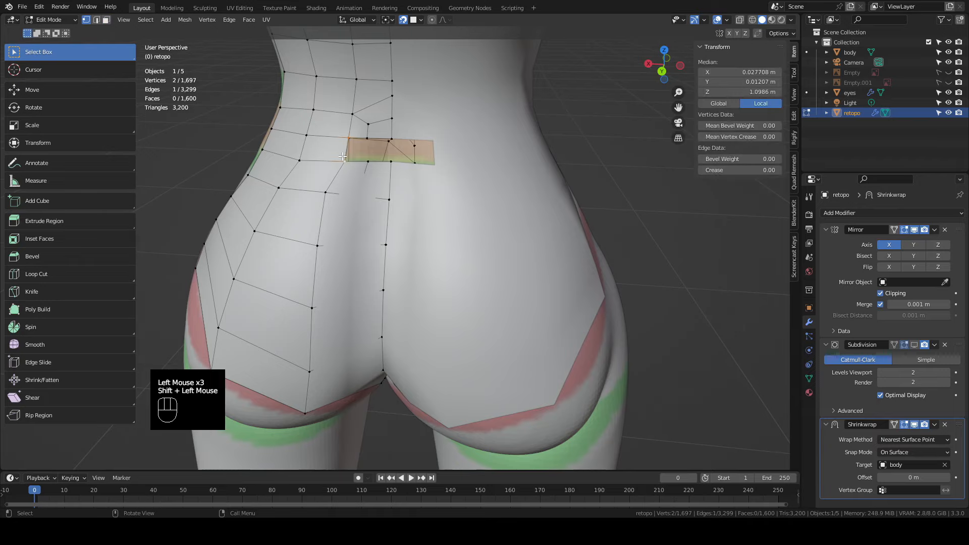
{"action": "key", "text": "f"}
{"action": "key", "text": "f"}
Fill the gap above the crotch with two quads that join the new loop to the lower-abdomen corner cut
{"action": "middle_click_drag", "start_coordinate": [342, 157], "coordinate": [503, 122]}
{"action": "middle_click_drag", "start_coordinate": [463, 280], "coordinate": [447, 227]}
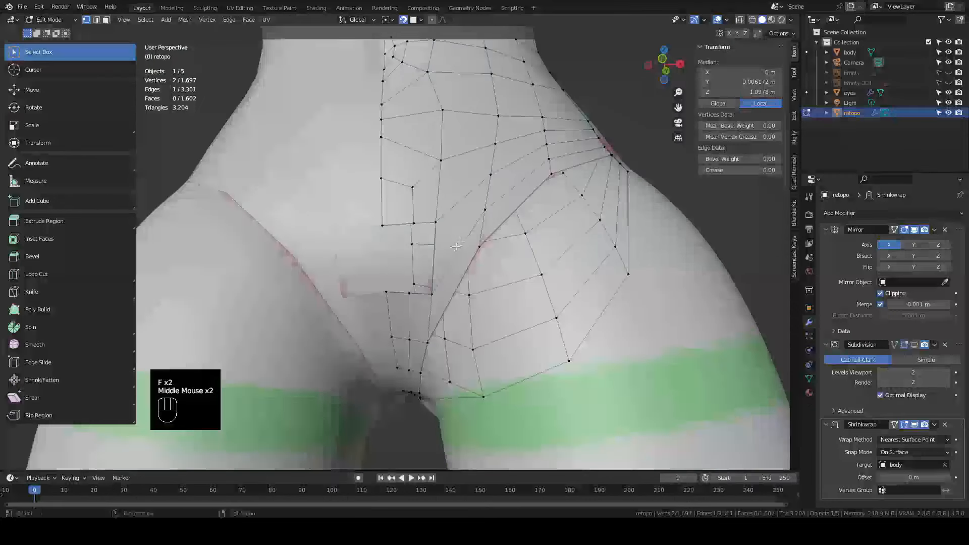
{"action": "left_click", "coordinate": [437, 222]}
{"action": "left_click", "coordinate": [439, 264], "text": "shift"}
{"action": "key", "text": "f"}
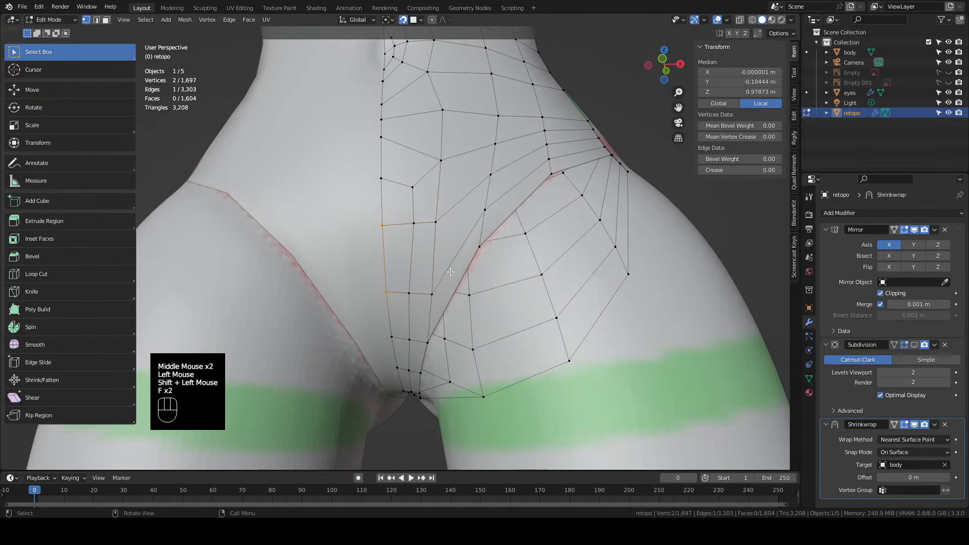
Edge slide the vertex column running down the middle of the buttock to the red guide
{"action": "scroll", "coordinate": [451, 272], "scroll_direction": "down", "scroll_amount": 4}
{"action": "scroll", "coordinate": [450, 272], "scroll_direction": "up", "scroll_amount": 2}
{"action": "middle_click_drag", "start_coordinate": [450, 272], "coordinate": [336, 297]}
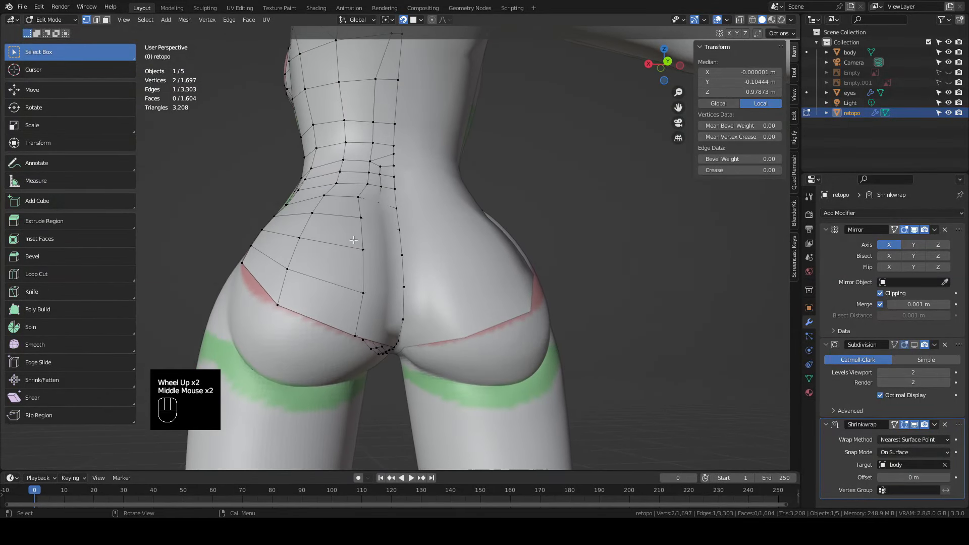
{"action": "middle_click_drag", "start_coordinate": [365, 220], "coordinate": [385, 301]}
{"action": "left_click", "coordinate": [353, 209], "text": "shift"}
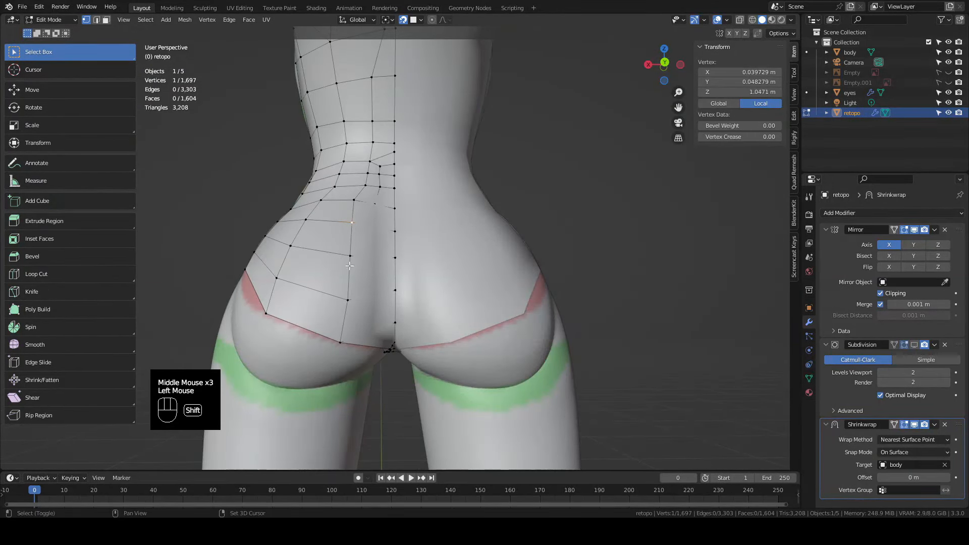
{"action": "left_click", "coordinate": [341, 338], "text": "ctrl+shift"}
{"action": "key", "text": "g"}
{"action": "key", "text": "g"}
{"action": "left_click", "coordinate": [354, 323]}
Edge slide the new vertex column between the buttock and the centre line by a factor of -0.143
{"action": "left_click", "coordinate": [374, 205]}
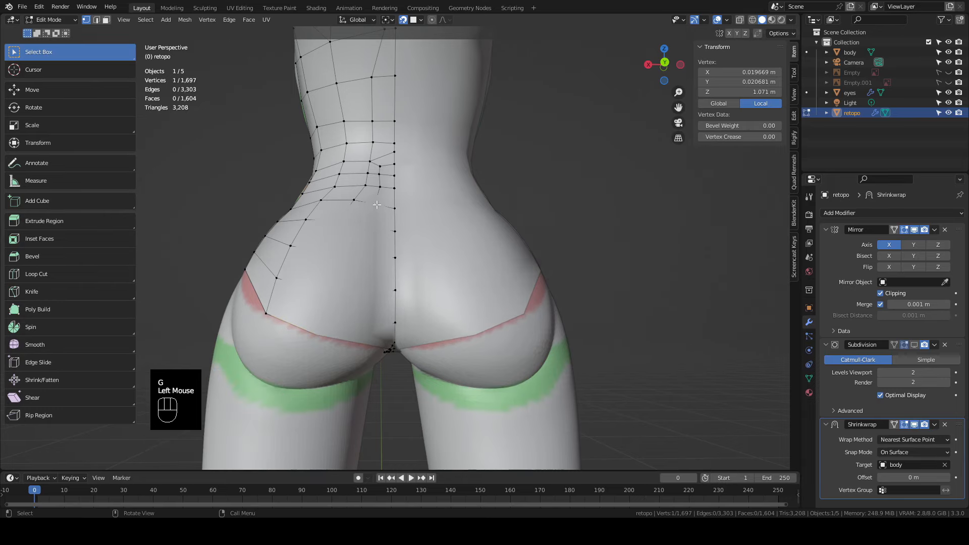
{"action": "middle_click_drag", "start_coordinate": [376, 262], "coordinate": [376, 227]}
{"action": "left_click", "coordinate": [378, 307], "text": "ctrl+shift"}
{"action": "middle_click_drag", "start_coordinate": [377, 306], "coordinate": [329, 242]}
{"action": "key", "text": "g"}
{"action": "key", "text": "g"}
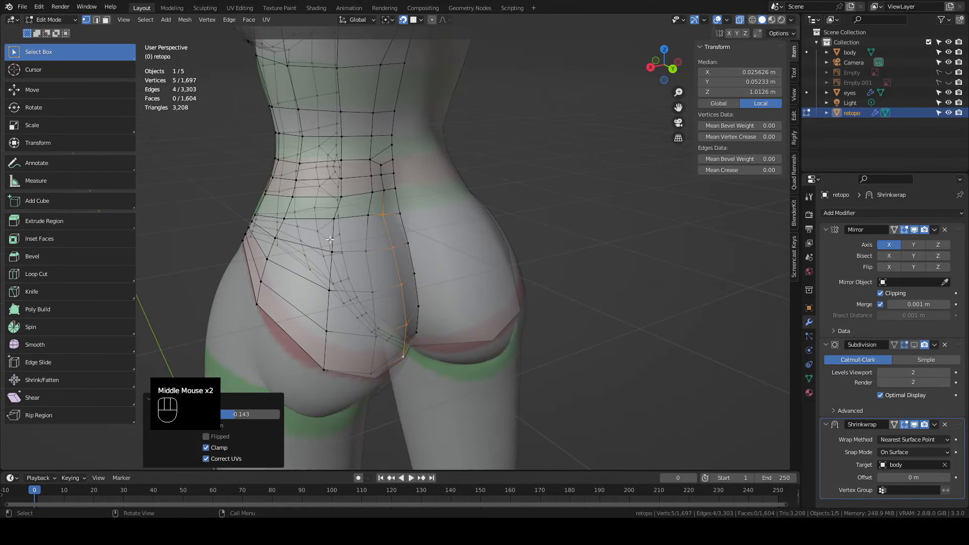
Move the four-vertex column down the outer buttock outward, away from the centre line
{"action": "left_click", "coordinate": [332, 251]}
{"action": "left_click", "coordinate": [323, 370], "text": "ctrl+shift"}
{"action": "middle_click_drag", "start_coordinate": [324, 370], "coordinate": [363, 338]}
{"action": "key", "text": "g"}
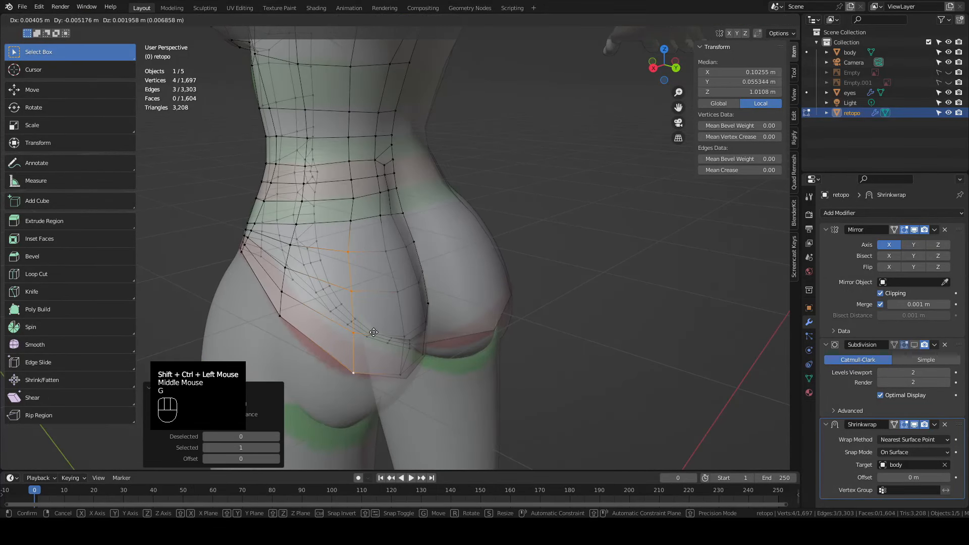
{"action": "left_click", "coordinate": [363, 330]}
Reposition the column's top vertex and its two lowest vertices individually to even the buttock faces along the red guide
{"action": "left_click", "coordinate": [347, 248]}
{"action": "key", "text": "g"}
{"action": "left_click", "coordinate": [368, 262]}
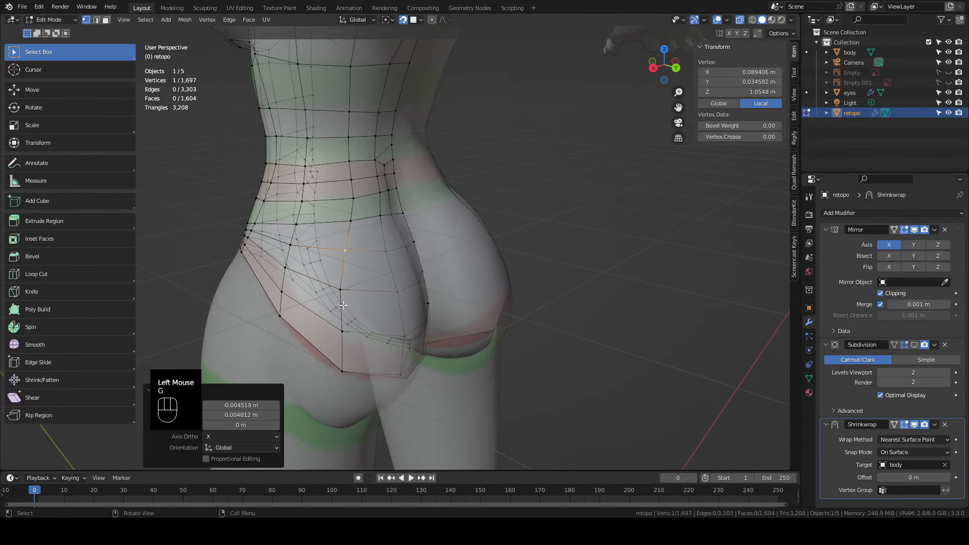
{"action": "left_click", "coordinate": [342, 331]}
{"action": "key", "text": "g"}
{"action": "left_click", "coordinate": [345, 367]}
{"action": "left_click", "coordinate": [345, 367]}
{"action": "key", "text": "g"}
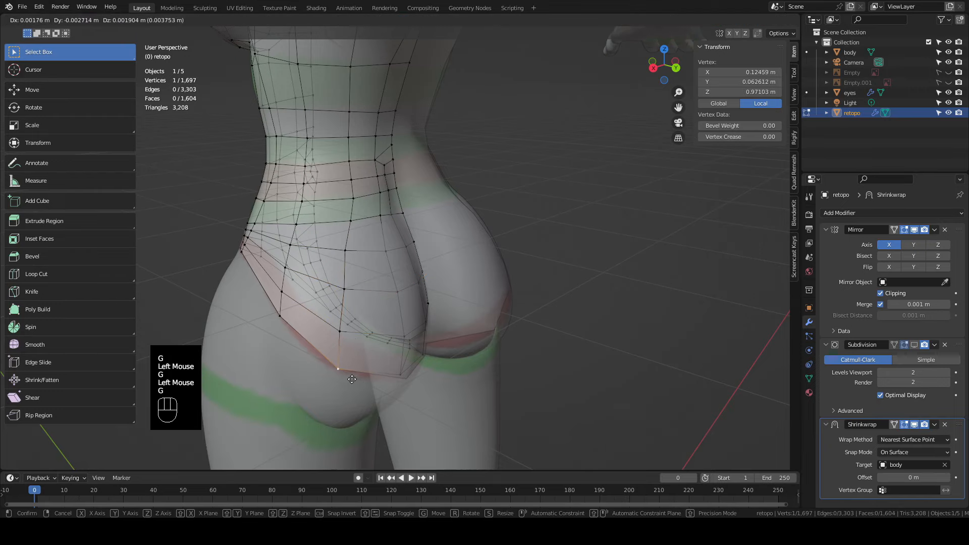
{"action": "left_click", "coordinate": [336, 366]}
Select the whole leg-opening boundary loop and extrude it about 0.005 m outward and 0.011 m down in front view
{"action": "middle_click_drag", "start_coordinate": [392, 380], "coordinate": [444, 236]}
{"action": "left_click", "coordinate": [333, 348]}
{"action": "left_click", "coordinate": [333, 347], "text": "alt"}
{"action": "scroll", "coordinate": [333, 348], "scroll_direction": "down", "scroll_amount": 1}
{"action": "key", "text": "KP_1"}
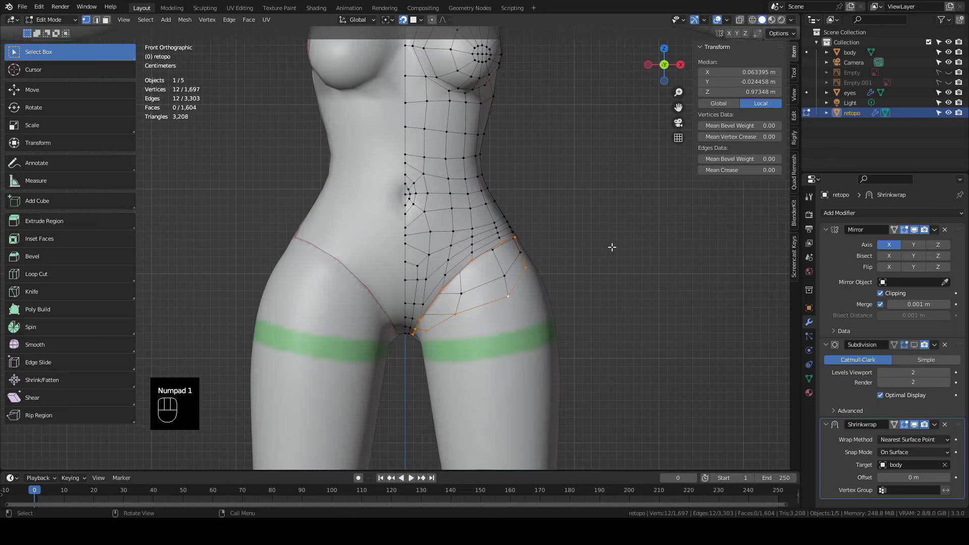
{"action": "middle_click_drag", "start_coordinate": [612, 244], "coordinate": [360, 257]}
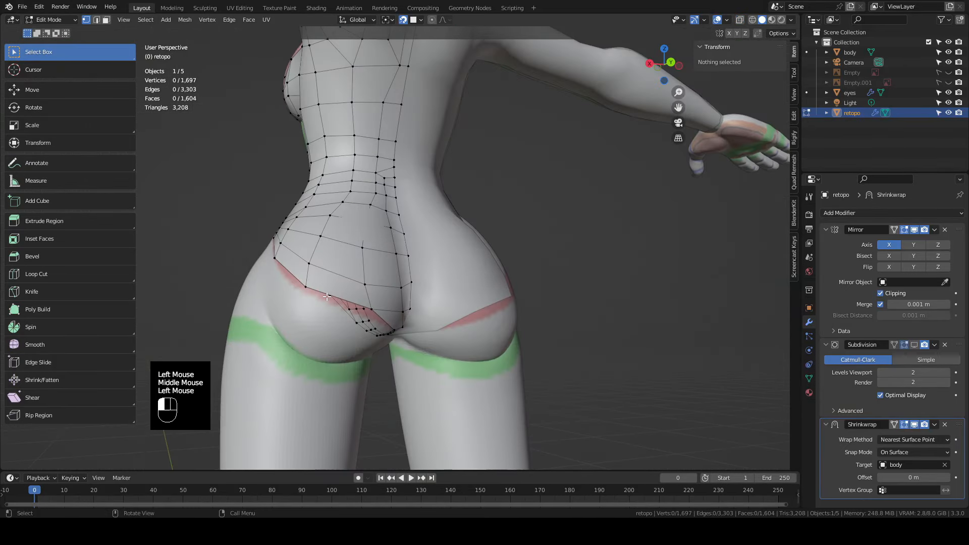
{"action": "double_click", "coordinate": [327, 298]}
{"action": "middle_click_drag", "start_coordinate": [267, 199], "coordinate": [471, 218]}
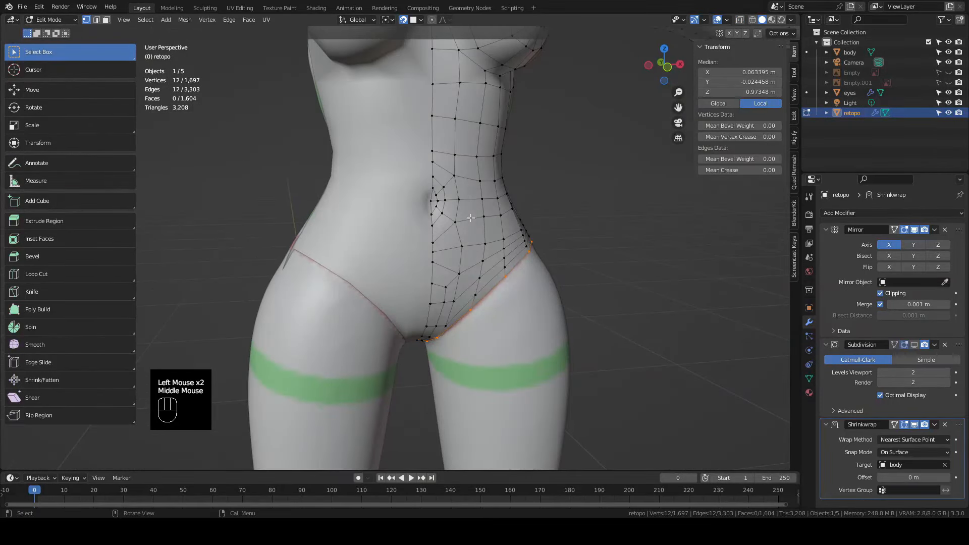
{"action": "key", "text": "KP_1"}
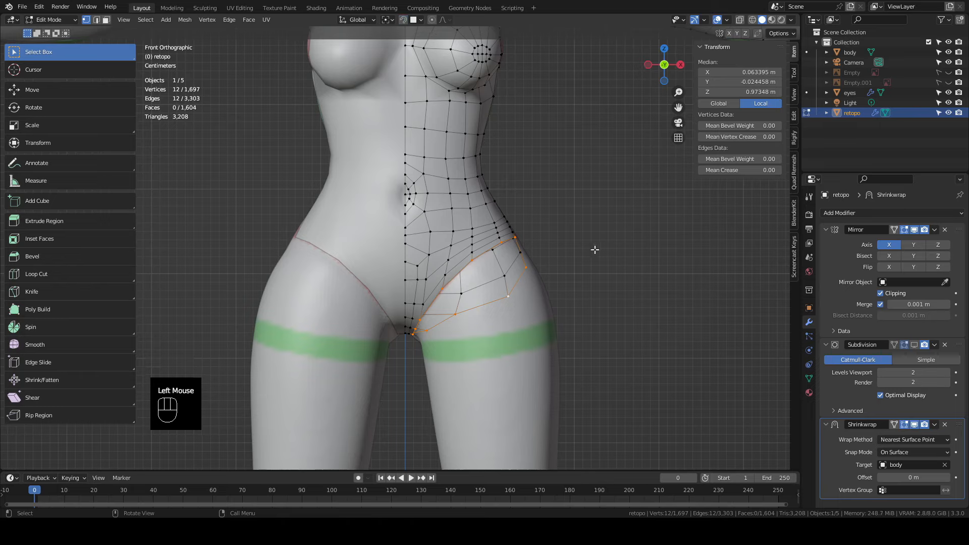
{"action": "key", "text": "e"}
{"action": "left_click", "coordinate": [602, 269]}
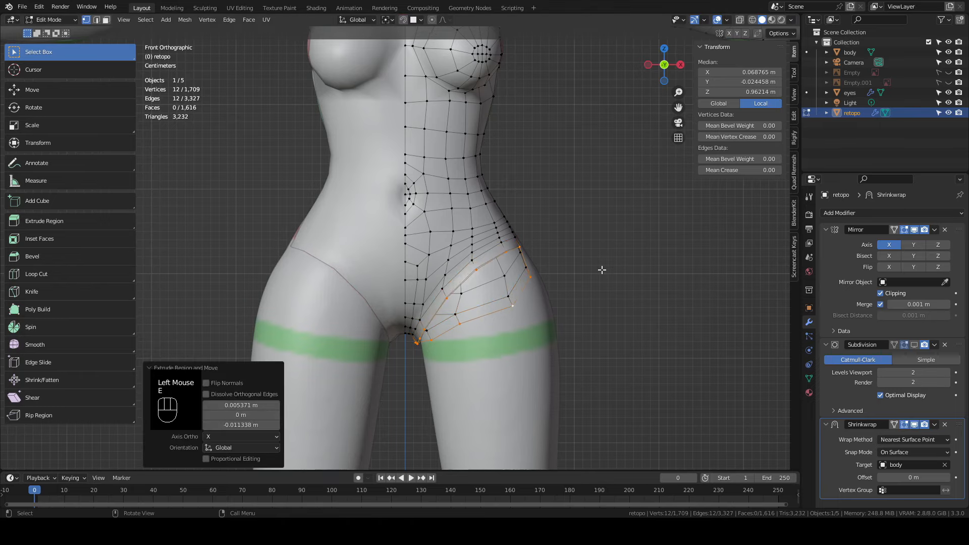
Try rotating the extruded leg loop 17.3° and moving it down to the green thigh guide
{"action": "key", "text": "r"}
{"action": "left_click", "coordinate": [606, 301]}
{"action": "key", "text": "g"}
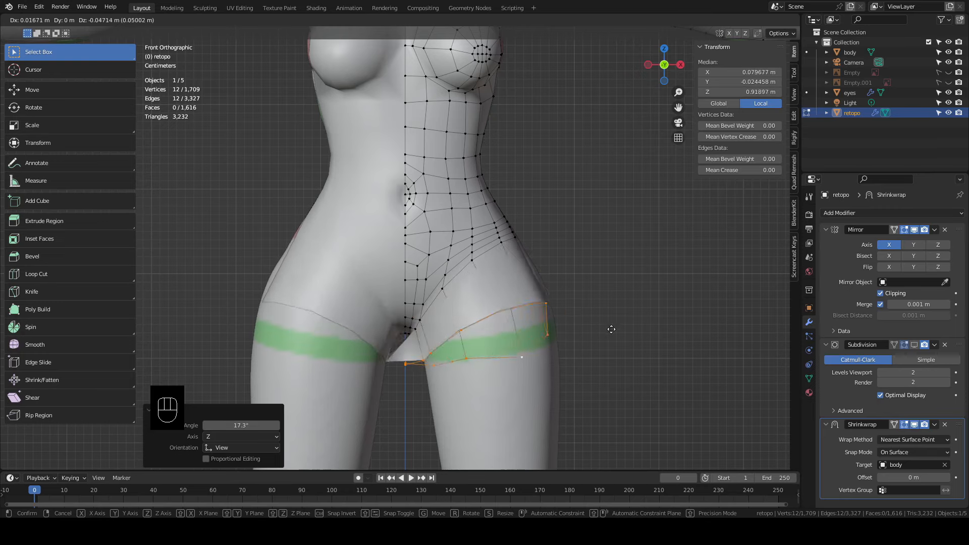
{"action": "right_click", "coordinate": [691, 320]}
{"action": "key", "text": "KP_1"}
{"action": "key", "text": "ctrl+z"}
Rotate the extruded leg loop 16.2° in front view and fit it to the green thigh guide in front and side views
{"action": "key", "text": "g"}
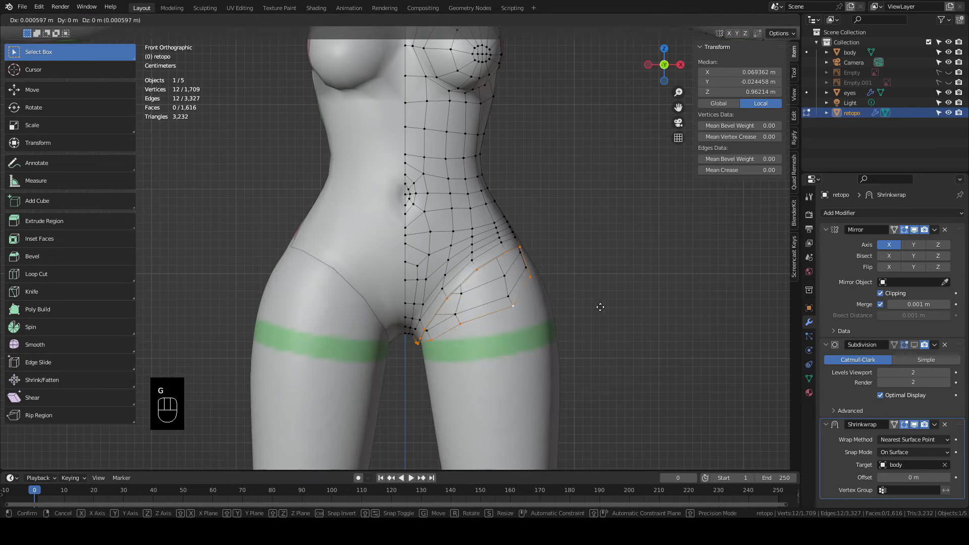
{"action": "left_click", "coordinate": [613, 293]}
{"action": "key", "text": "r"}
{"action": "key", "text": "g"}
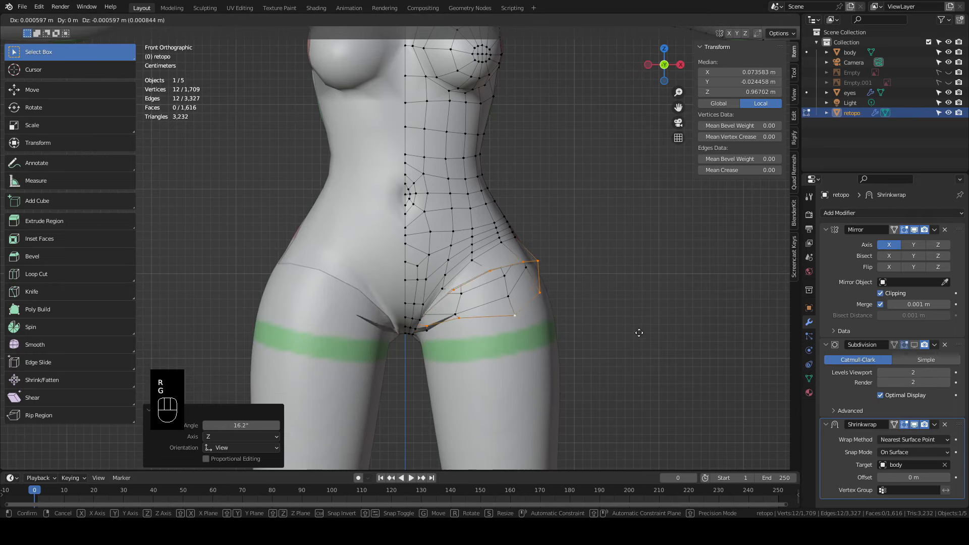
{"action": "left_click", "coordinate": [631, 331]}
{"action": "key", "text": "KP_3"}
{"action": "key", "text": "r"}
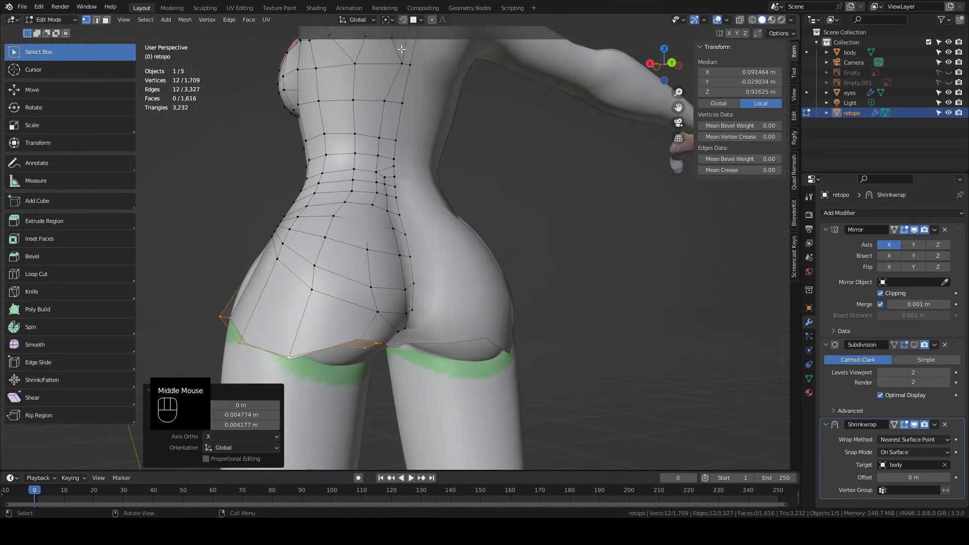
Enable snapping and move the leg loop's front and outer vertices individually onto the upper edge of the green thigh guide
{"action": "left_click", "coordinate": [403, 20]}
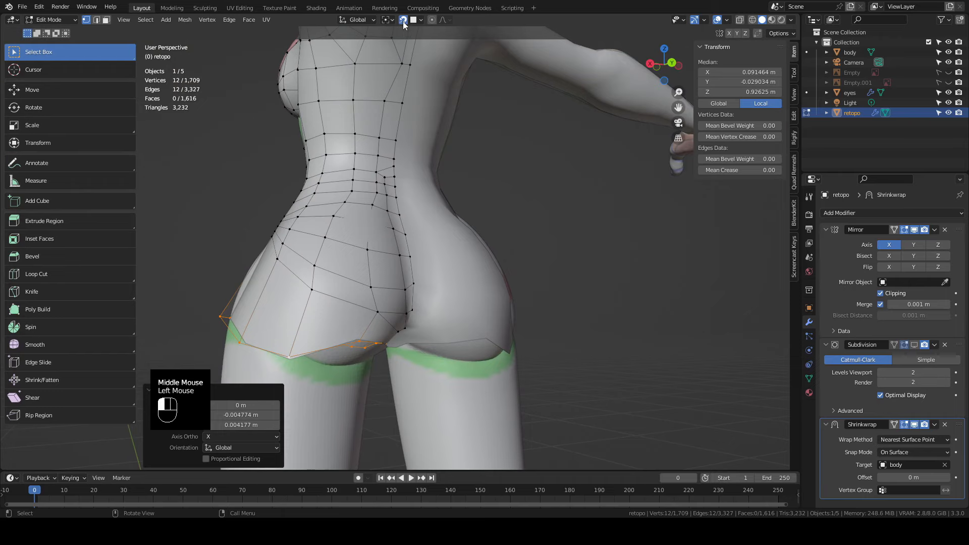
{"action": "middle_click_drag", "start_coordinate": [369, 148], "coordinate": [505, 212]}
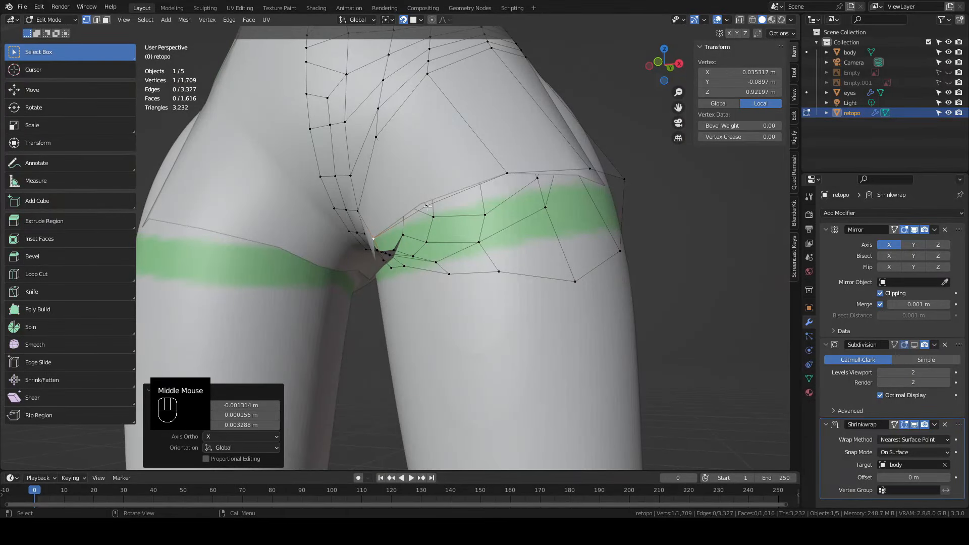
{"action": "left_click", "coordinate": [427, 206]}
{"action": "middle_click_drag", "start_coordinate": [428, 207], "coordinate": [439, 272]}
{"action": "key", "text": "g"}
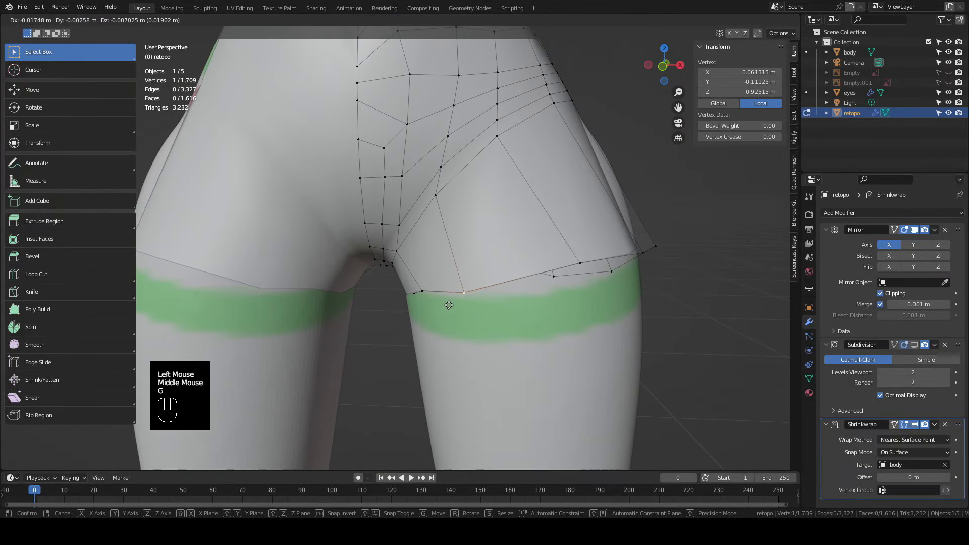
{"action": "left_click", "coordinate": [448, 305]}
{"action": "key", "text": "g"}
{"action": "middle_click_drag", "start_coordinate": [448, 306], "coordinate": [448, 318]}
{"action": "left_click", "coordinate": [447, 317]}
{"action": "key", "text": "g"}
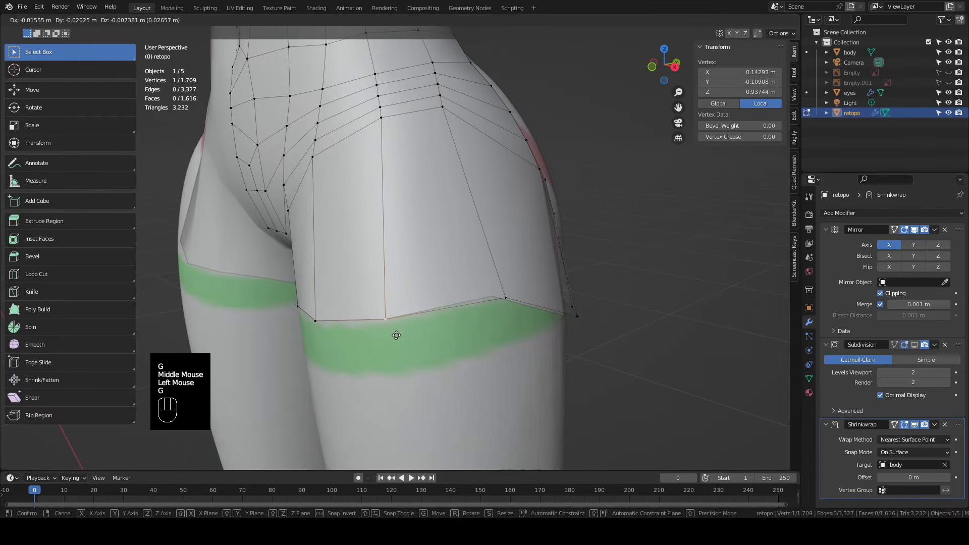
{"action": "left_click", "coordinate": [396, 335]}
Adjust the remaining leg-loop vertices individually around the thigh so they follow the green guide
{"action": "middle_click_drag", "start_coordinate": [396, 335], "coordinate": [423, 288]}
{"action": "scroll", "coordinate": [409, 278], "scroll_direction": "up", "scroll_amount": 3}
{"action": "middle_click_drag", "start_coordinate": [424, 288], "coordinate": [541, 337]}
{"action": "left_click", "coordinate": [442, 292]}
{"action": "key", "text": "g"}
{"action": "left_click", "coordinate": [448, 303]}
{"action": "scroll", "coordinate": [479, 313], "scroll_direction": "down", "scroll_amount": 2}
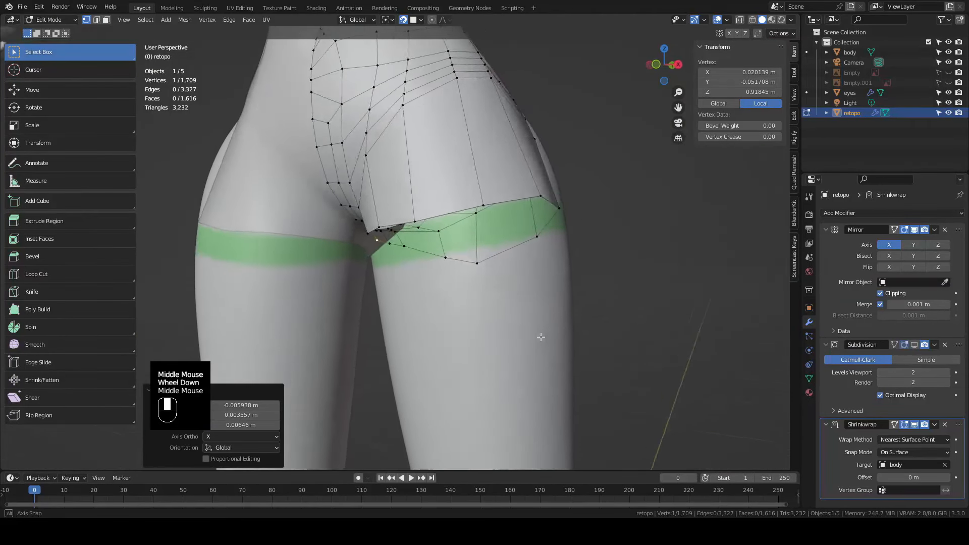
Add two evenly spaced loop cuts around the face band between the hip and the thigh loop
{"action": "key", "text": "KP_1"}
{"action": "scroll", "coordinate": [486, 213], "scroll_direction": "up", "scroll_amount": 1}
{"action": "key", "text": "ctrl+r"}
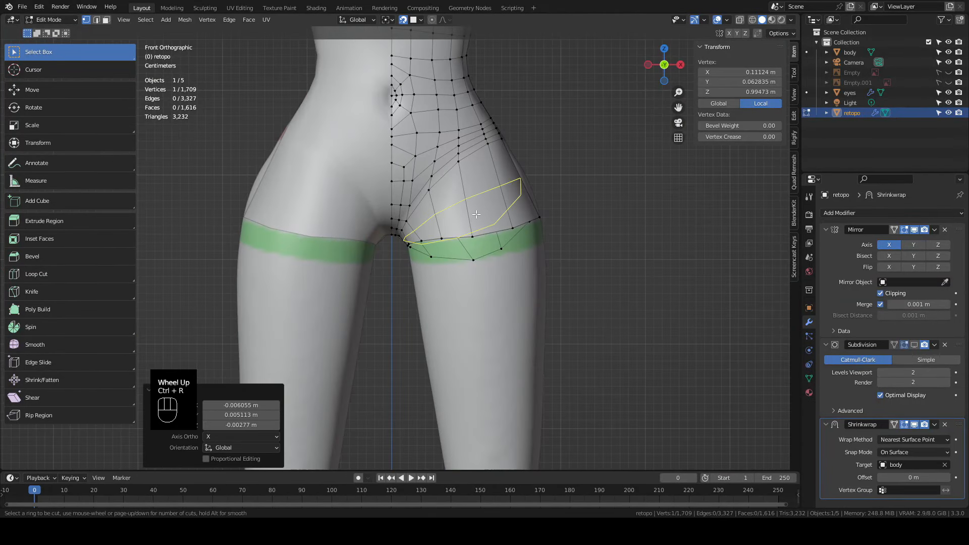
{"action": "scroll", "coordinate": [476, 215], "scroll_direction": "up", "scroll_amount": 1}
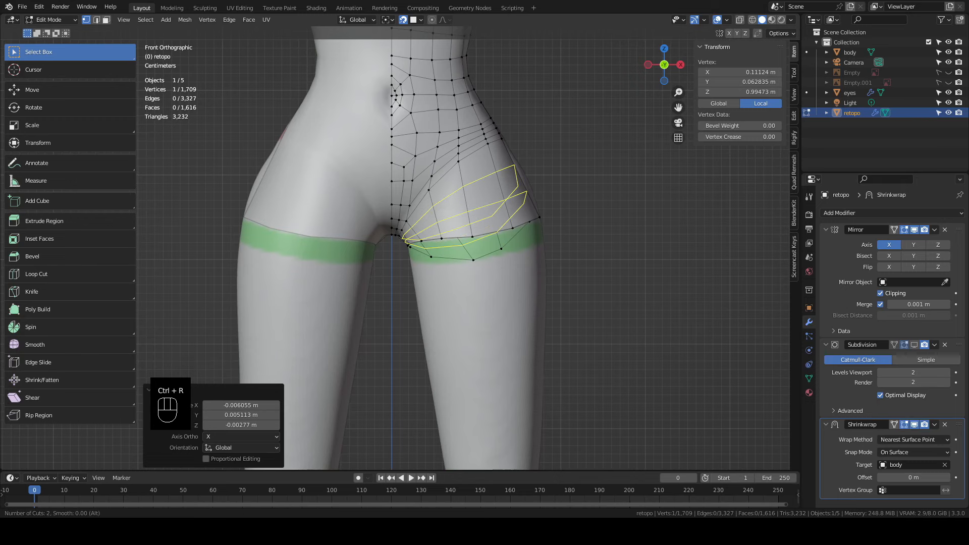
{"action": "left_click", "coordinate": [476, 215]}
{"action": "middle_click_drag", "start_coordinate": [476, 214], "coordinate": [470, 222]}
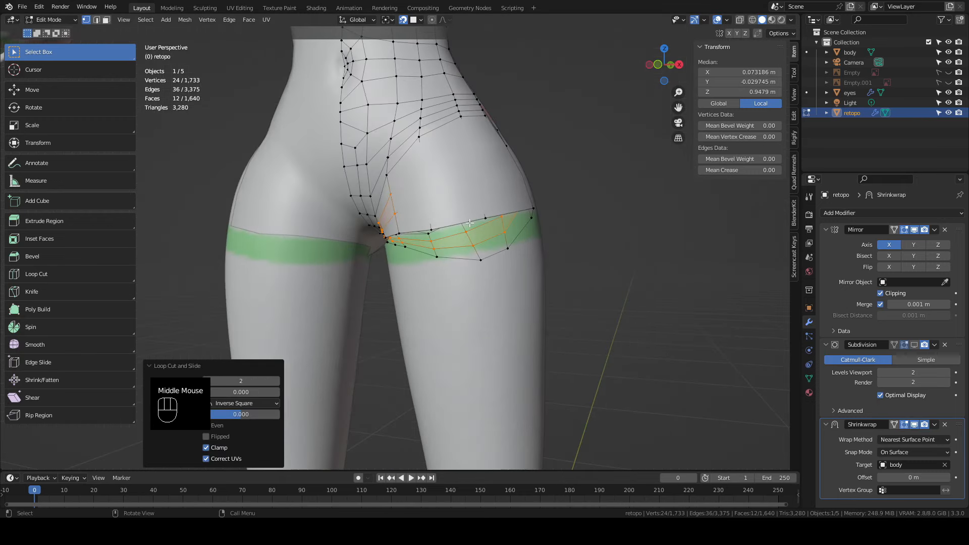
Select the thigh boundary loop, turn snapping off, and extrude it about 0.006 m outward and 0.034 m down in front view
{"action": "double_click", "coordinate": [469, 223]}
{"action": "key", "text": "KP_1"}
{"action": "scroll", "coordinate": [471, 245], "scroll_direction": "down", "scroll_amount": 2}
{"action": "key", "text": "KP_1"}
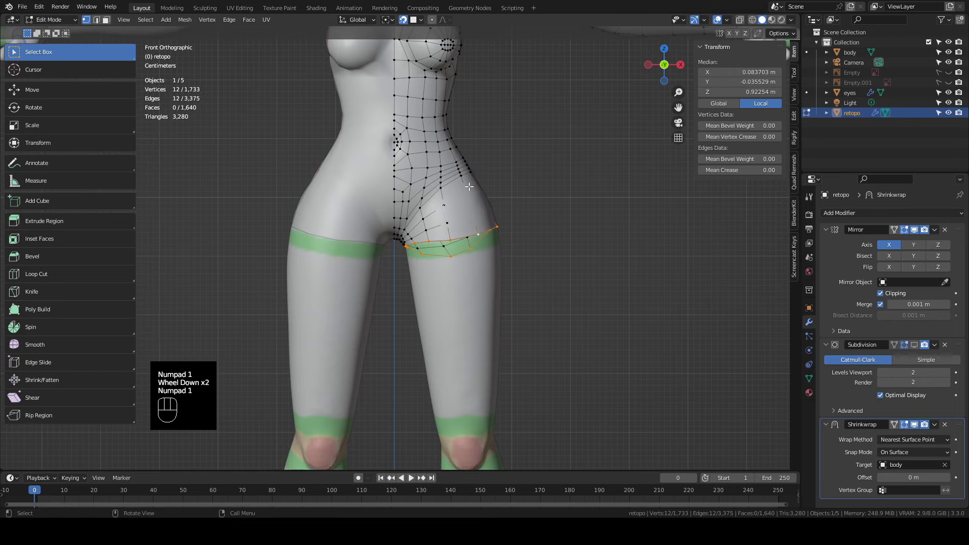
{"action": "left_click", "coordinate": [403, 20]}
{"action": "middle_click_drag", "start_coordinate": [552, 304], "coordinate": [536, 274], "text": "shift"}
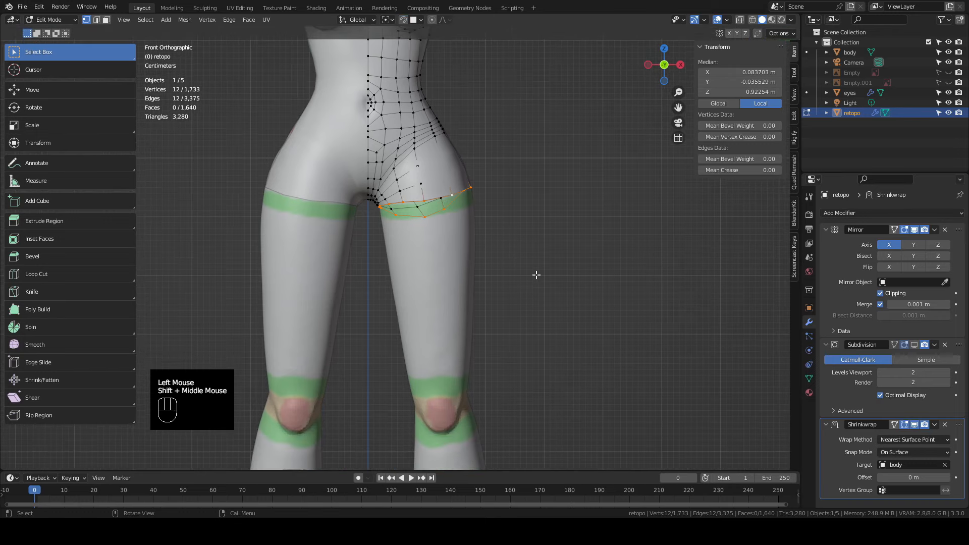
{"action": "key", "text": "e"}
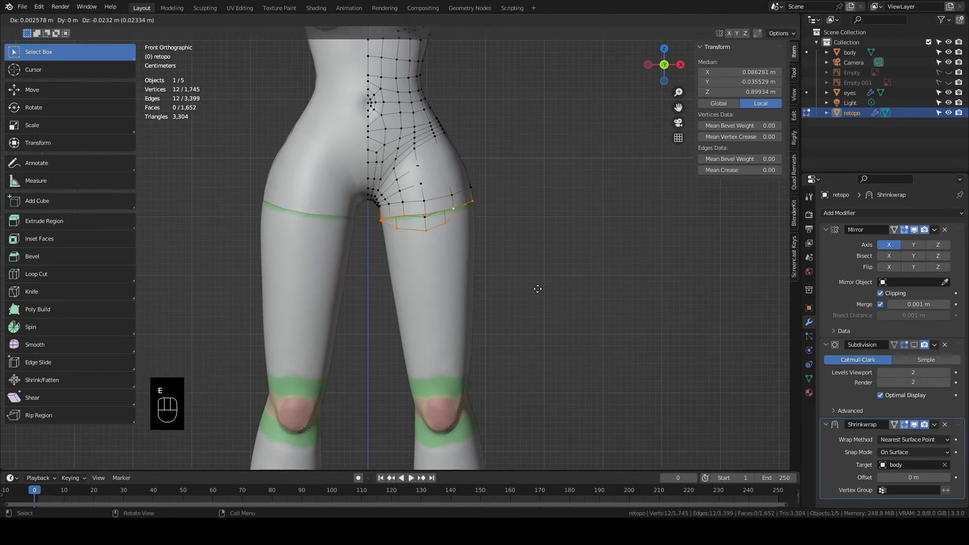
{"action": "left_click", "coordinate": [540, 294]}
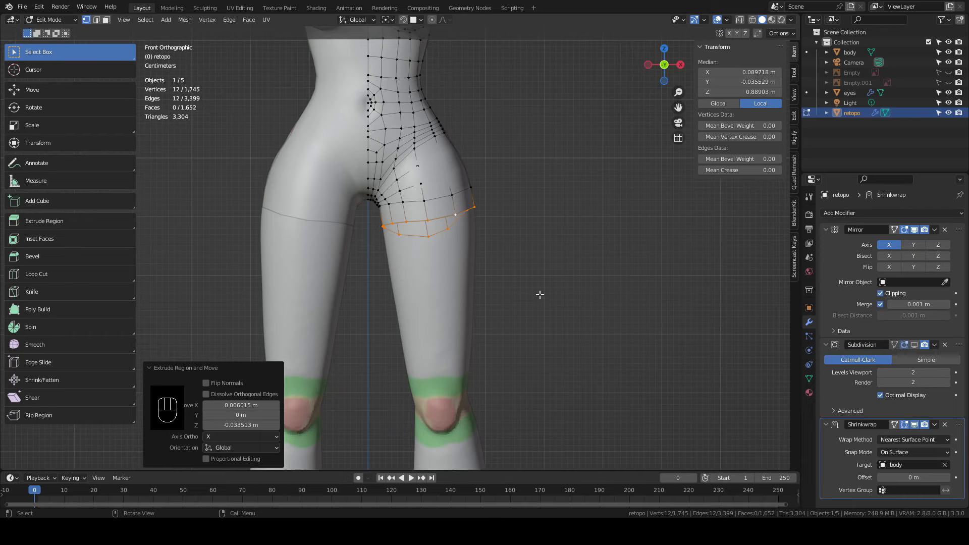
Flatten the extruded thigh loop by scaling it to 0 along Z and shape it into a circle with LoopTools
{"action": "key", "text": "s"}
{"action": "key", "text": "z"}
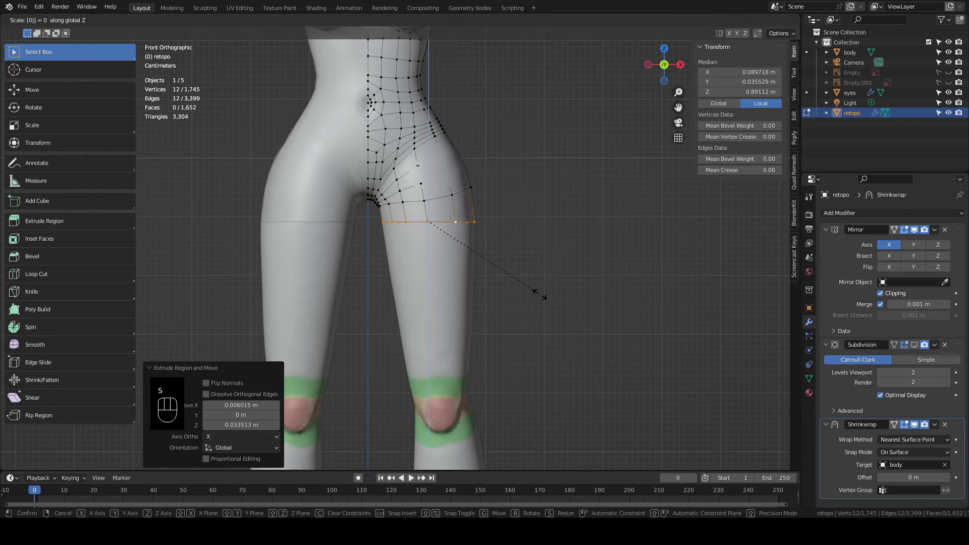
{"action": "key", "text": "Return"}
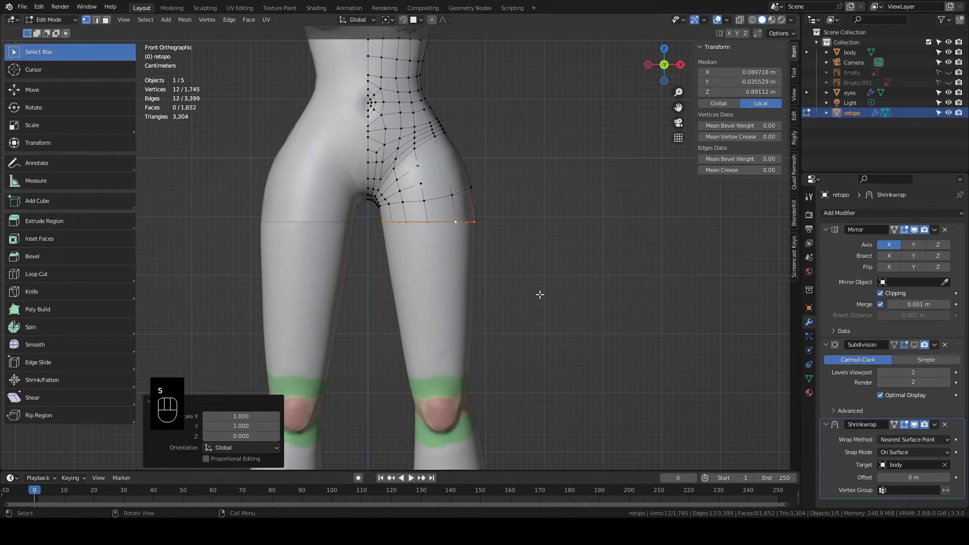
{"action": "right_click", "coordinate": [478, 224]}
{"action": "mouse_move", "coordinate": [477, 222]}
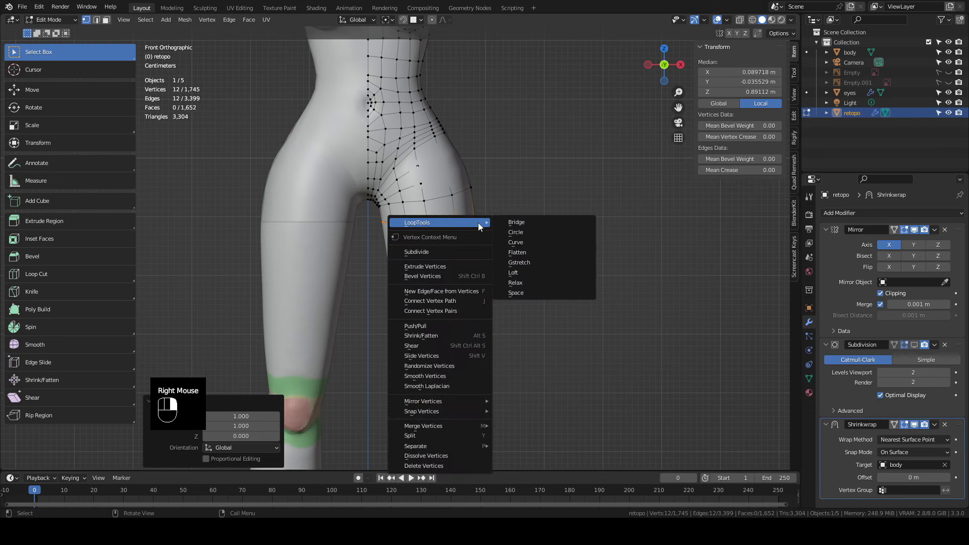
{"action": "left_click", "coordinate": [531, 232]}
Move the circular thigh loop about 0.008 m outward along X and rotate it -20.1° around Z
{"action": "scroll", "coordinate": [531, 232], "scroll_direction": "up", "scroll_amount": 2}
{"action": "middle_click_drag", "start_coordinate": [531, 231], "coordinate": [437, 320], "text": "shift"}
{"action": "scroll", "coordinate": [437, 320], "scroll_direction": "up", "scroll_amount": 1}
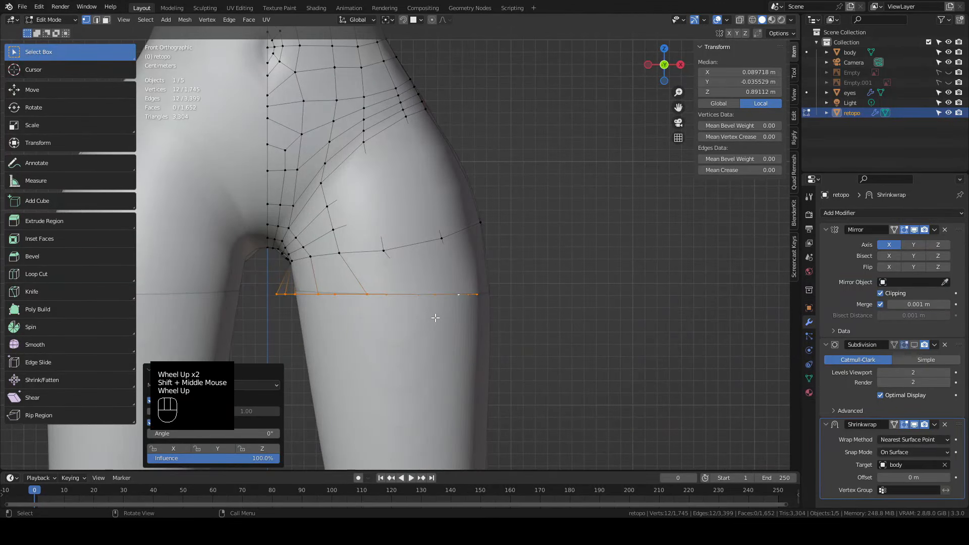
{"action": "key", "text": "g"}
{"action": "left_click", "coordinate": [465, 297]}
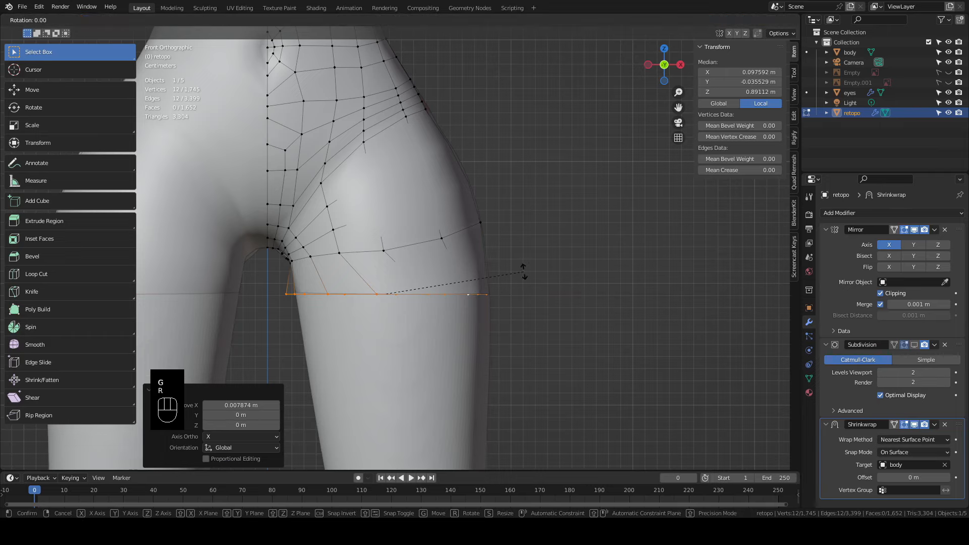
{"action": "key", "text": "r"}
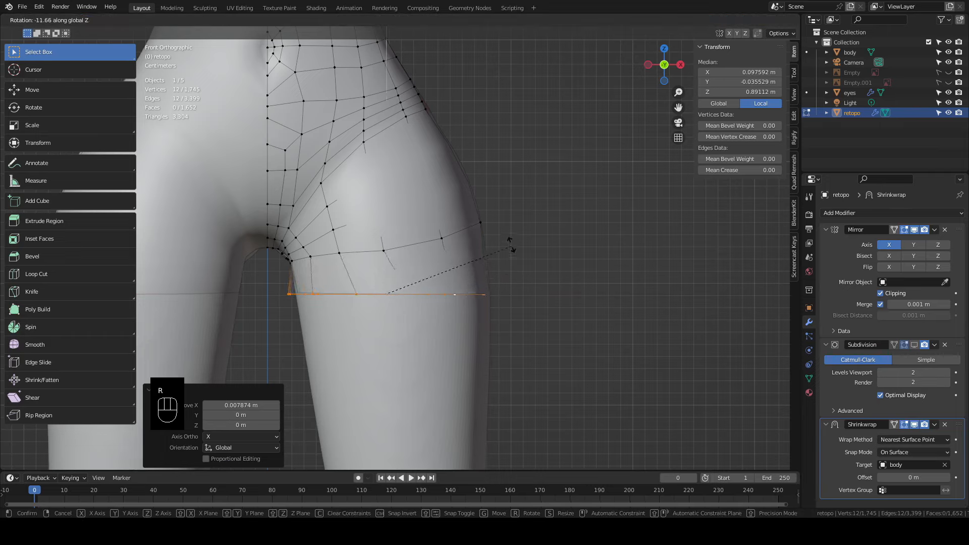
{"action": "left_click", "coordinate": [507, 226]}
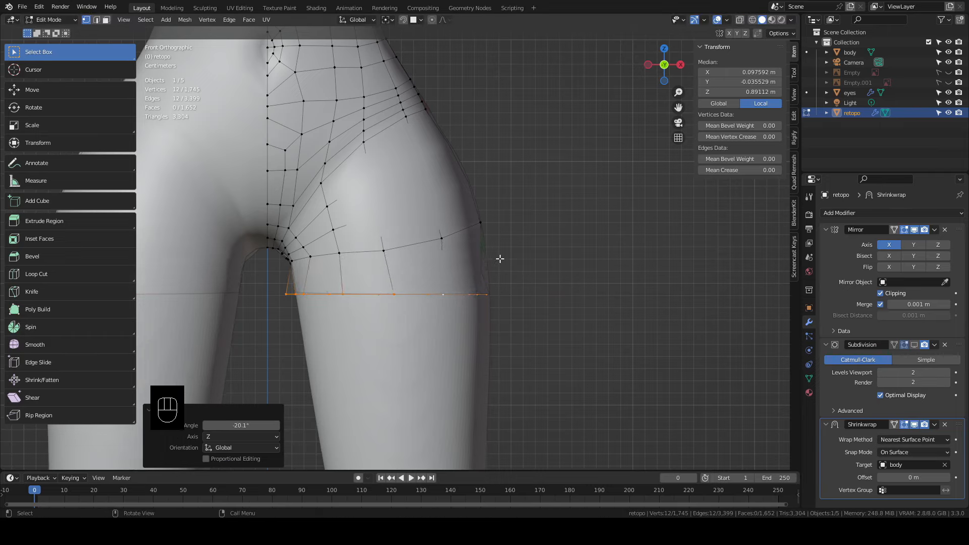
Turn on X-ray and rotate the thigh loop 26.7° around Z to line up its edges from behind
{"action": "middle_click_drag", "start_coordinate": [499, 257], "coordinate": [354, 281]}
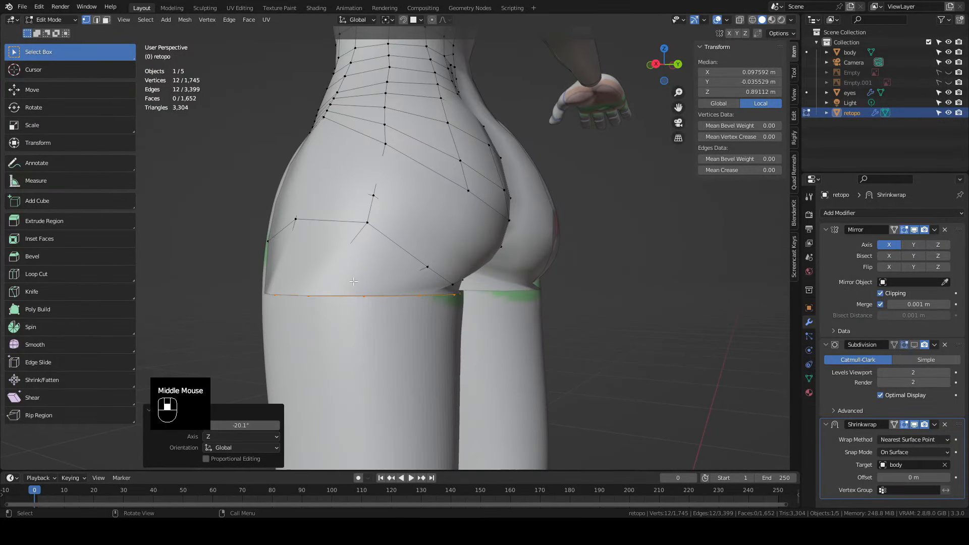
{"action": "left_click", "coordinate": [757, 47]}
{"action": "middle_click_drag", "start_coordinate": [454, 267], "coordinate": [422, 295]}
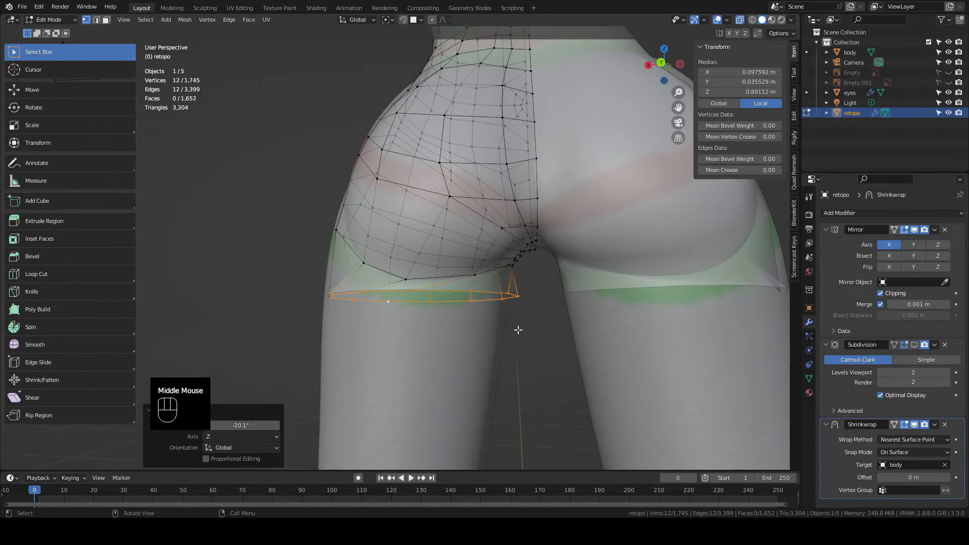
{"action": "key", "text": "r"}
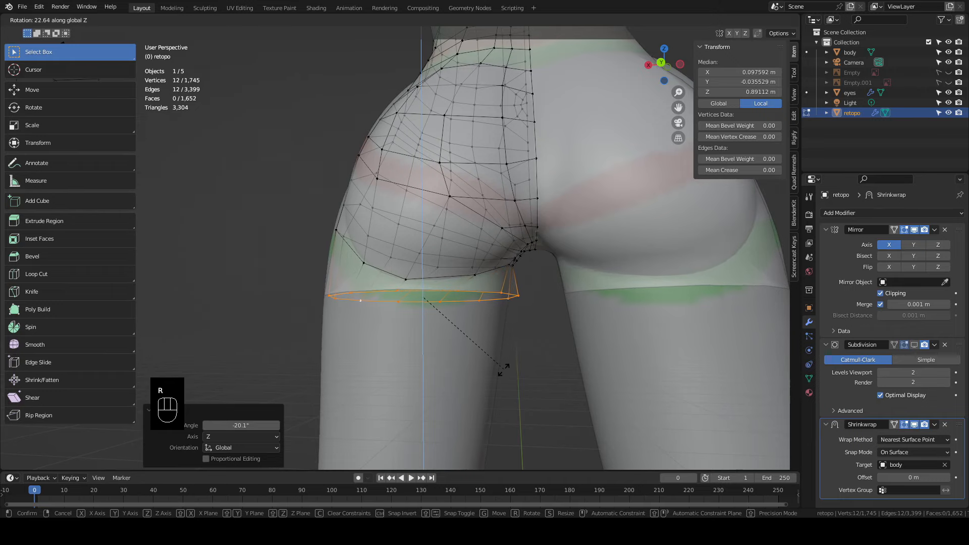
{"action": "left_click", "coordinate": [503, 378]}
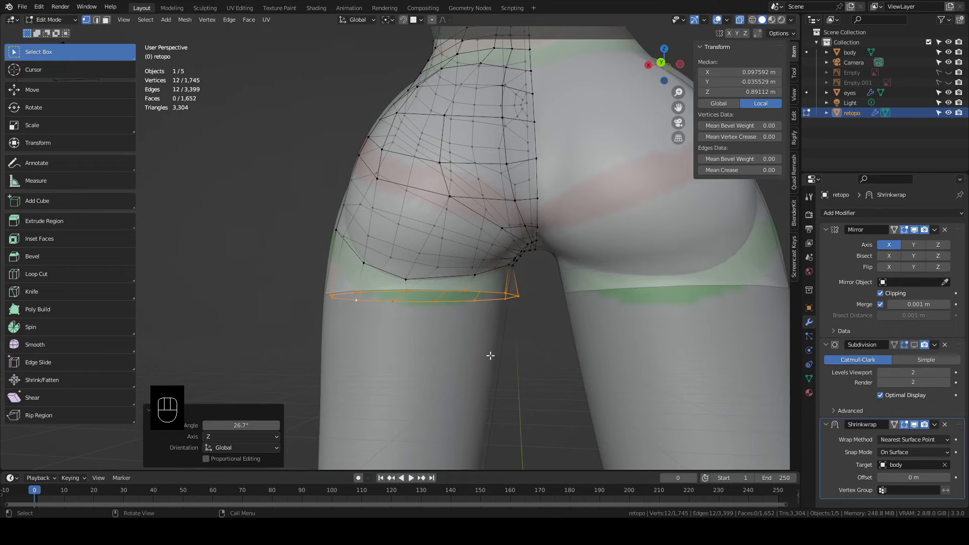
Move the thigh loop about 0.27 m down and 0.011 m outward in front view to the green guide above the knee
{"action": "middle_click_drag", "start_coordinate": [489, 353], "coordinate": [500, 251]}
{"action": "key", "text": "KP_1"}
{"action": "scroll", "coordinate": [619, 304], "scroll_direction": "down", "scroll_amount": 3}
{"action": "key", "text": "g"}
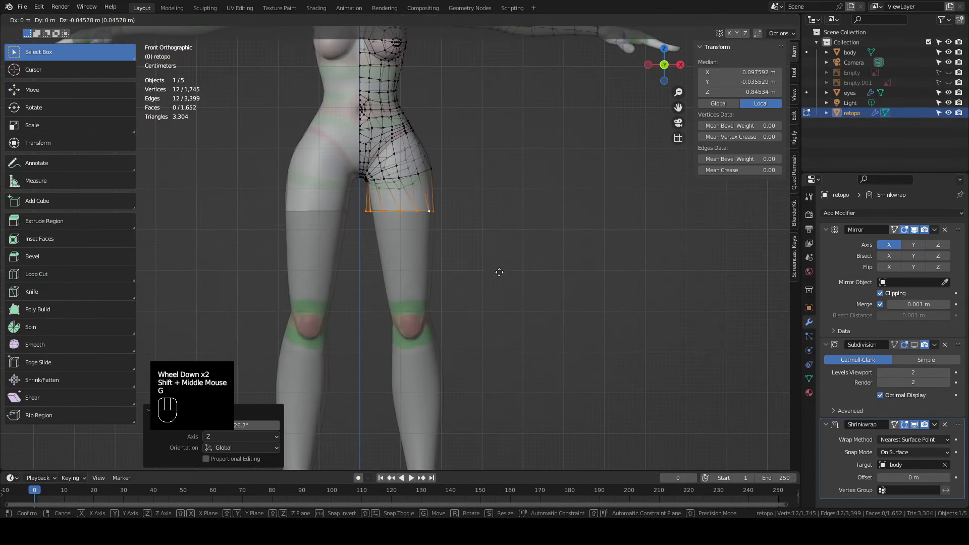
{"action": "left_click", "coordinate": [504, 360]}
{"action": "scroll", "coordinate": [495, 348], "scroll_direction": "up", "scroll_amount": 2}
{"action": "middle_click_drag", "start_coordinate": [521, 370], "coordinate": [548, 356], "text": "shift"}
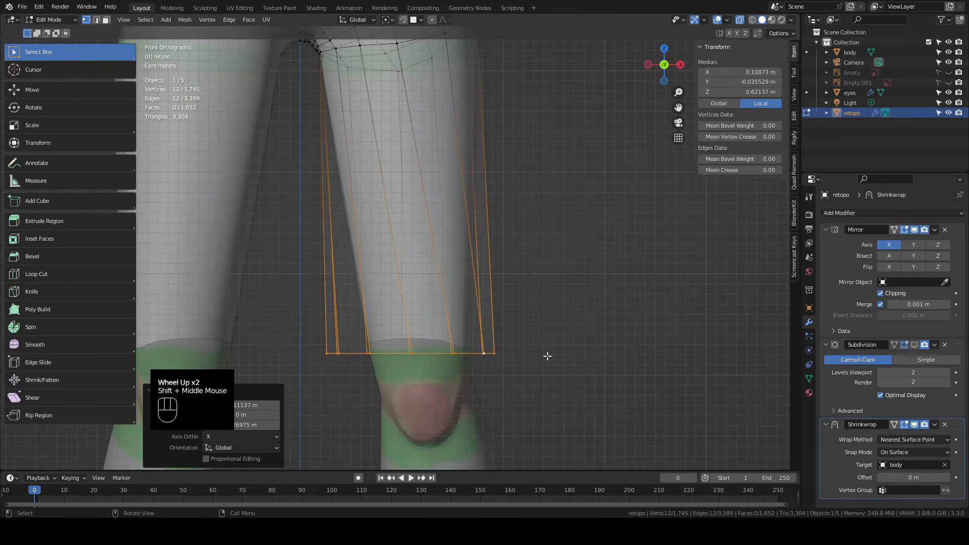
Scale the above-knee loop to 0.679 and move it about 0.008 m outward to centre it on the leg
{"action": "key", "text": "s"}
{"action": "left_click", "coordinate": [550, 348]}
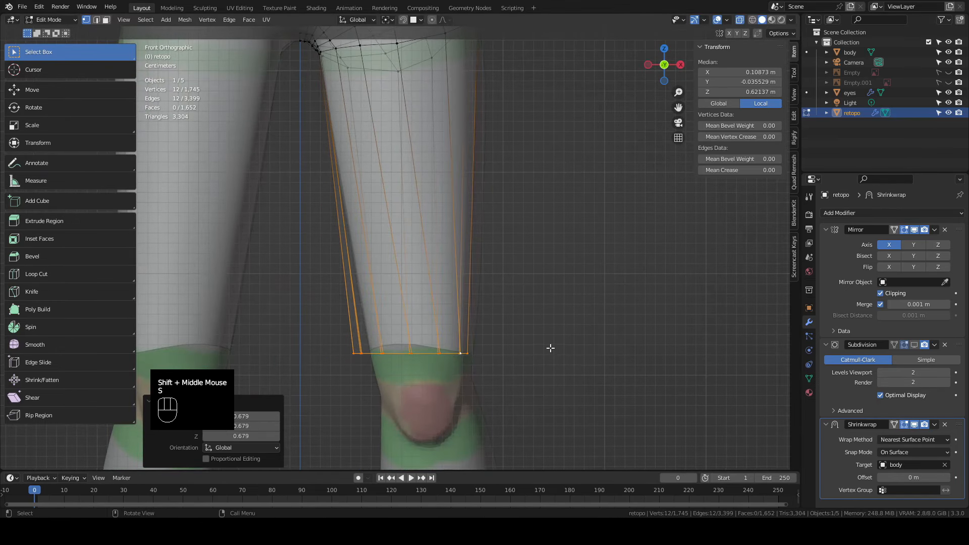
{"action": "key", "text": "g"}
{"action": "left_click", "coordinate": [562, 343]}
Rotate the above-knee loop -21.4° around Z to straighten the long thigh edges
{"action": "key", "text": "r"}
{"action": "key", "text": "z"}
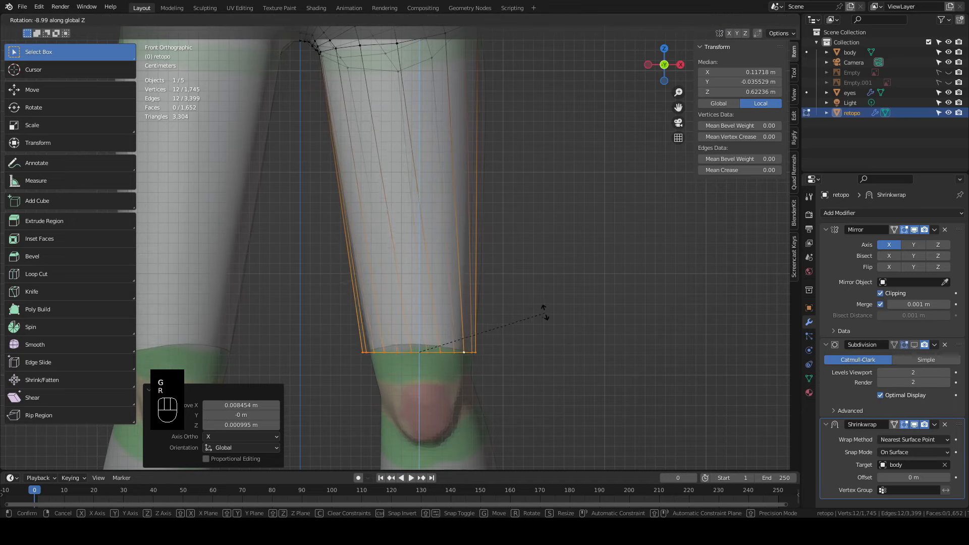
{"action": "left_click", "coordinate": [532, 291]}
In side view, move the above-knee loop about 0.023 m along Y and 0.003 m up to surround the leg
{"action": "scroll", "coordinate": [531, 289], "scroll_direction": "down", "scroll_amount": 3}
{"action": "middle_click_drag", "start_coordinate": [530, 288], "coordinate": [487, 204], "text": "shift"}
{"action": "left_click", "coordinate": [741, 21]}
{"action": "key", "text": "KP_3"}
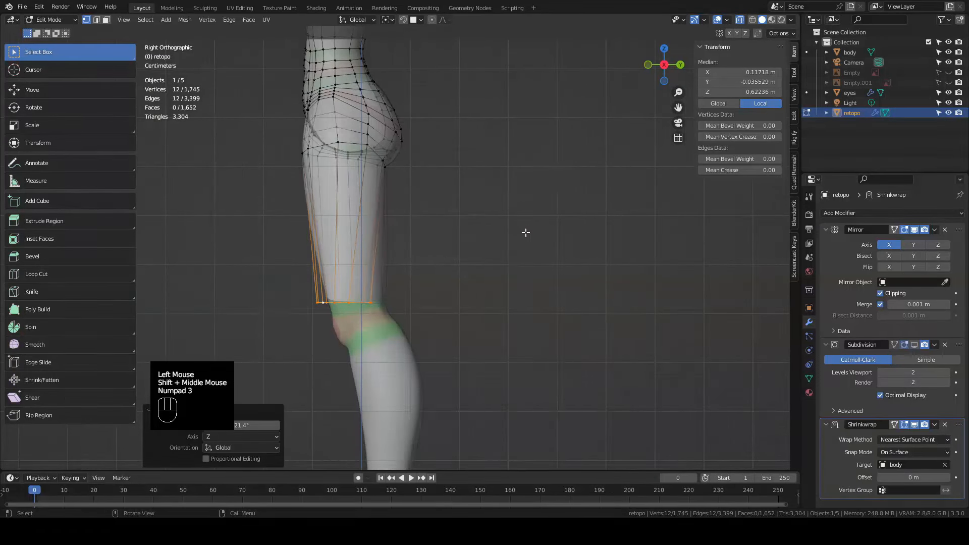
{"action": "scroll", "coordinate": [379, 358], "scroll_direction": "up", "scroll_amount": 3}
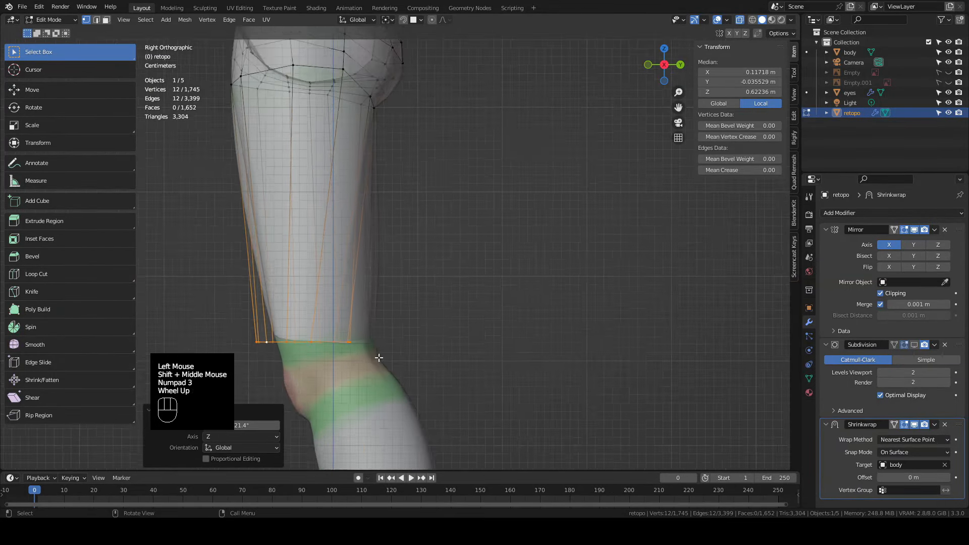
{"action": "scroll", "coordinate": [379, 358], "scroll_direction": "up", "scroll_amount": 1}
{"action": "middle_click_drag", "start_coordinate": [379, 358], "coordinate": [444, 320], "text": "shift"}
{"action": "key", "text": "g"}
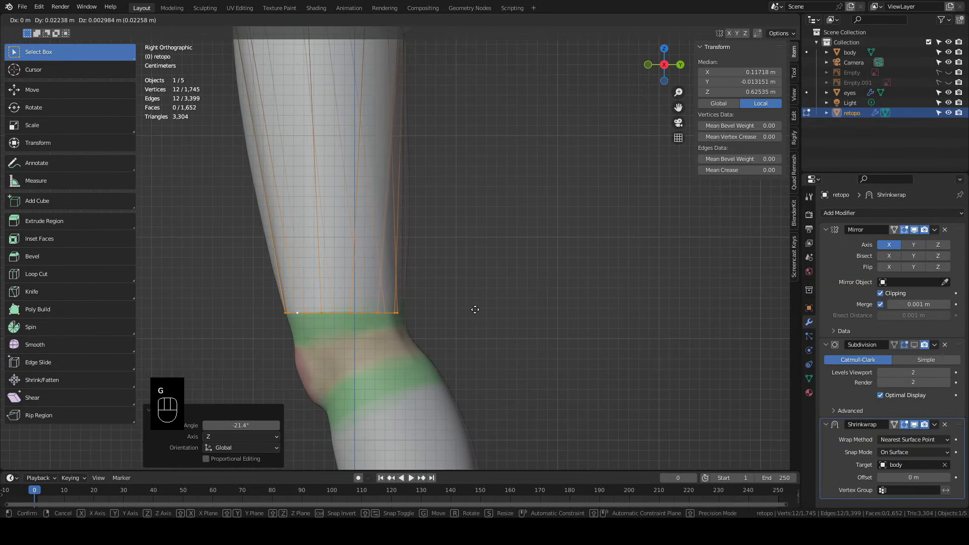
{"action": "left_click", "coordinate": [476, 309]}
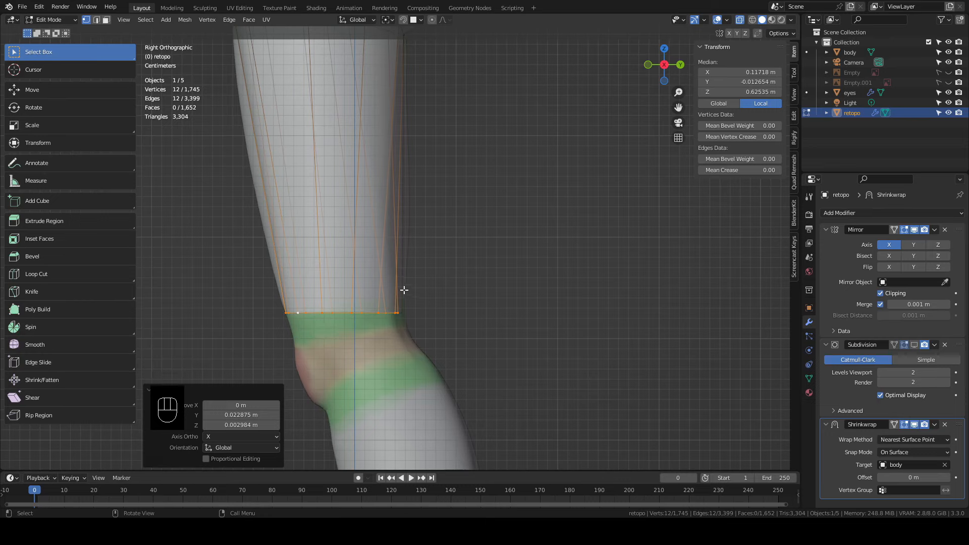
In side view, rotate the above-knee loop -10° and move it about 0.013 m down and 0.004 m along Y onto the green guide
{"action": "key", "text": "r"}
{"action": "left_click", "coordinate": [431, 304]}
{"action": "key", "text": "g"}
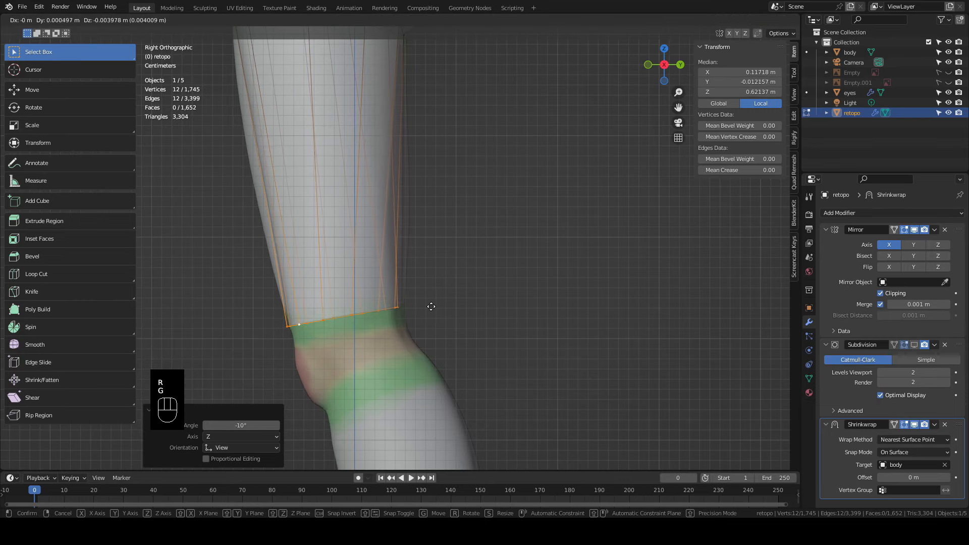
{"action": "left_click", "coordinate": [433, 315]}
In front view, rotate the above-knee loop about 4.4° around the global Z axis
{"action": "key", "text": "KP_1"}
{"action": "scroll", "coordinate": [433, 316], "scroll_direction": "up", "scroll_amount": 2}
{"action": "middle_click_drag", "start_coordinate": [433, 315], "coordinate": [433, 299], "text": "shift"}
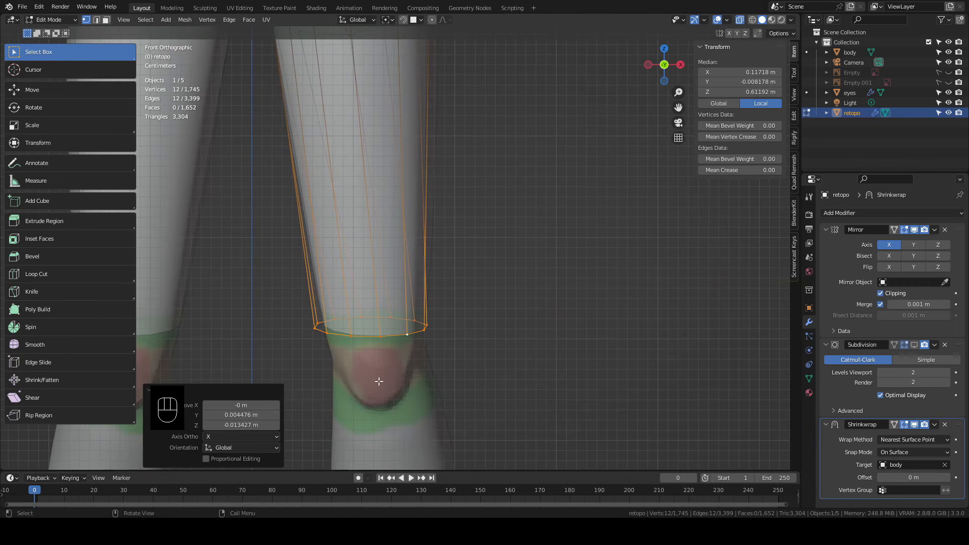
{"action": "key", "text": "r"}
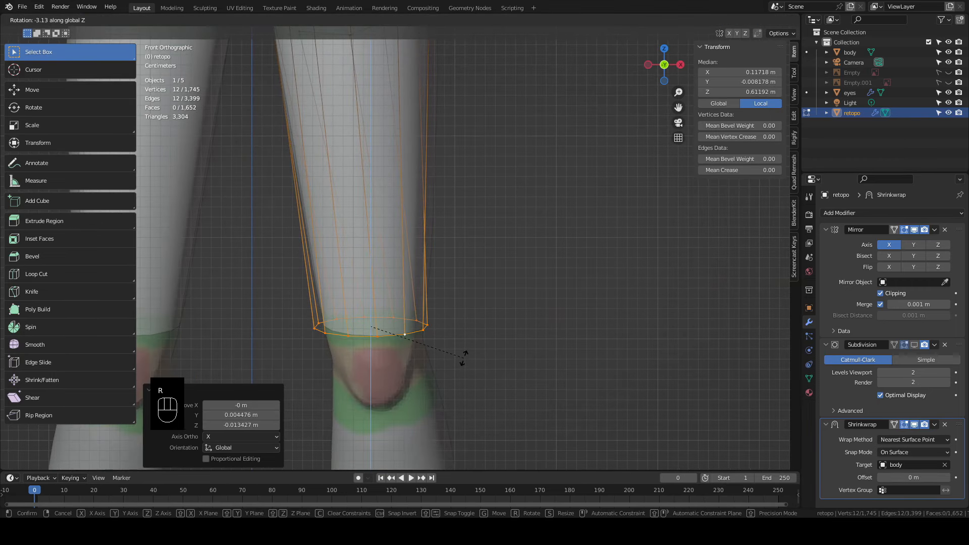
{"action": "left_click", "coordinate": [461, 353]}
In side view, extrude the above-knee loop about 0.054 m down and 0.025 m along Y to the green guide below the knee
{"action": "key", "text": "KP_3"}
{"action": "middle_click_drag", "start_coordinate": [461, 353], "coordinate": [480, 346], "text": "shift"}
{"action": "key", "text": "e"}
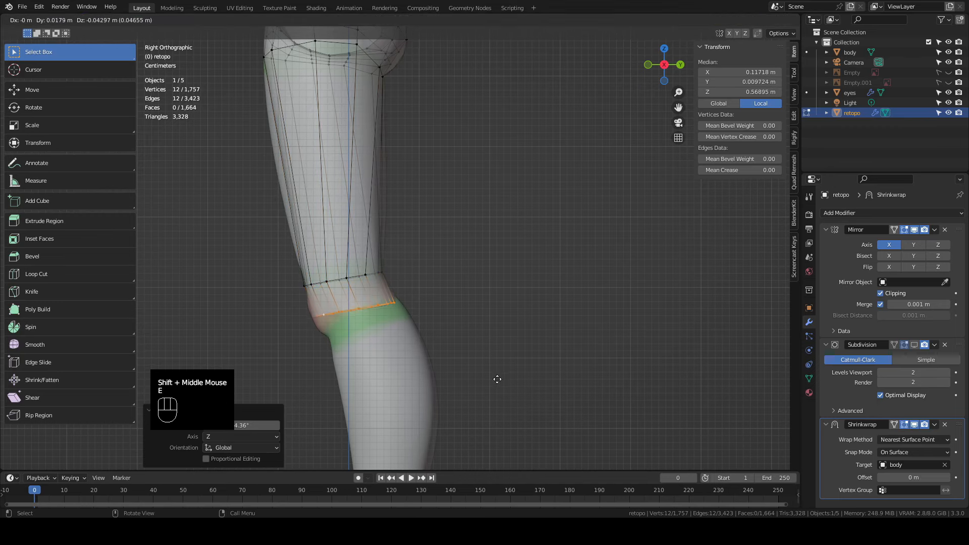
{"action": "left_click", "coordinate": [505, 396]}
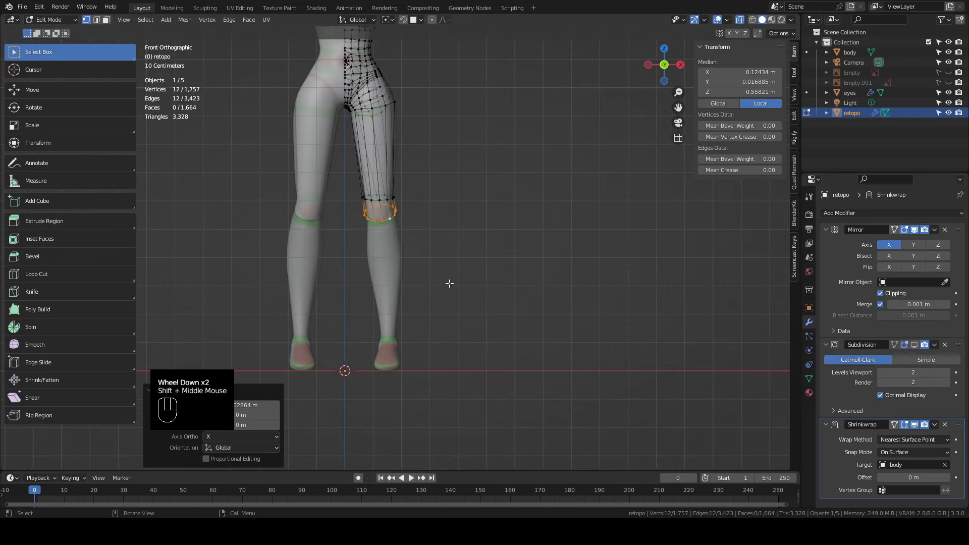
Extrude the below-knee loop about 0.42 m down and 0.02 m outward, and rotate and move it in side view to fit the ankle
{"action": "key", "text": "e"}
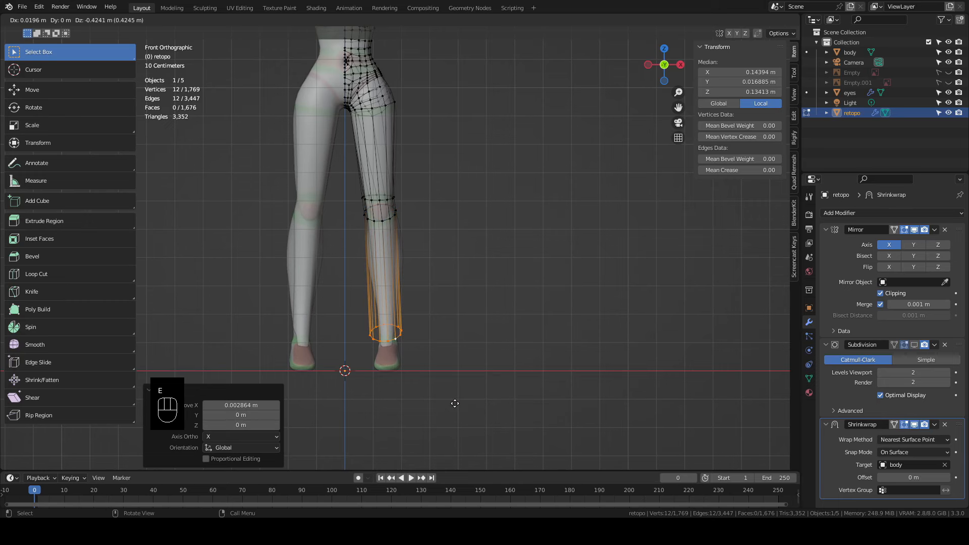
{"action": "left_click", "coordinate": [455, 401]}
{"action": "key", "text": "KP_3"}
{"action": "scroll", "coordinate": [456, 400], "scroll_direction": "up", "scroll_amount": 2}
{"action": "middle_click_drag", "start_coordinate": [456, 400], "coordinate": [424, 282], "text": "shift"}
{"action": "key", "text": "r"}
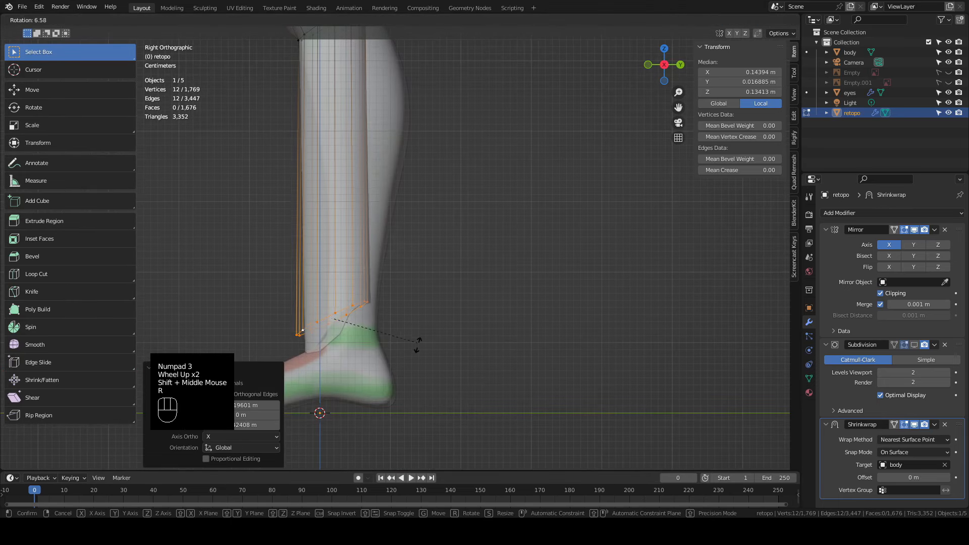
{"action": "left_click", "coordinate": [428, 338]}
{"action": "key", "text": "g"}
Add three evenly spaced loop cuts around the thigh between the hip and the above-knee loop
{"action": "scroll", "coordinate": [428, 285], "scroll_direction": "up", "scroll_amount": 2}
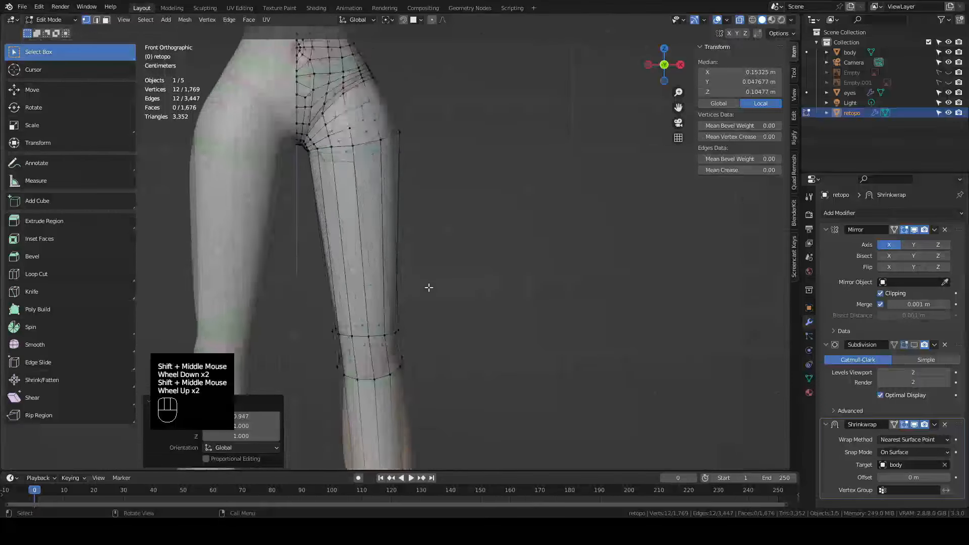
{"action": "middle_click_drag", "start_coordinate": [382, 251], "coordinate": [409, 263], "text": "shift"}
{"action": "key", "text": "ctrl+r"}
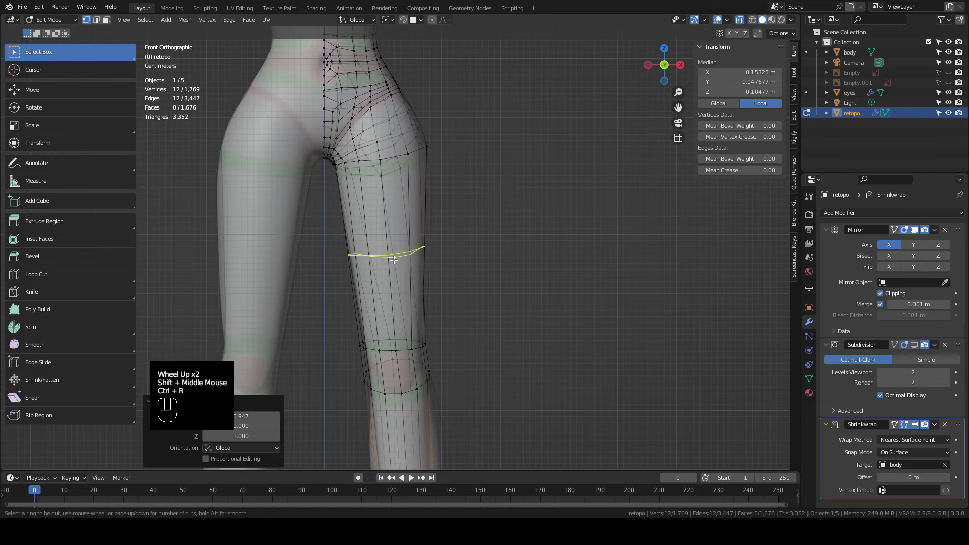
{"action": "scroll", "coordinate": [389, 244], "scroll_direction": "up", "scroll_amount": 1}
{"action": "scroll", "coordinate": [389, 245], "scroll_direction": "up", "scroll_amount": 1}
{"action": "left_click", "coordinate": [389, 245]}
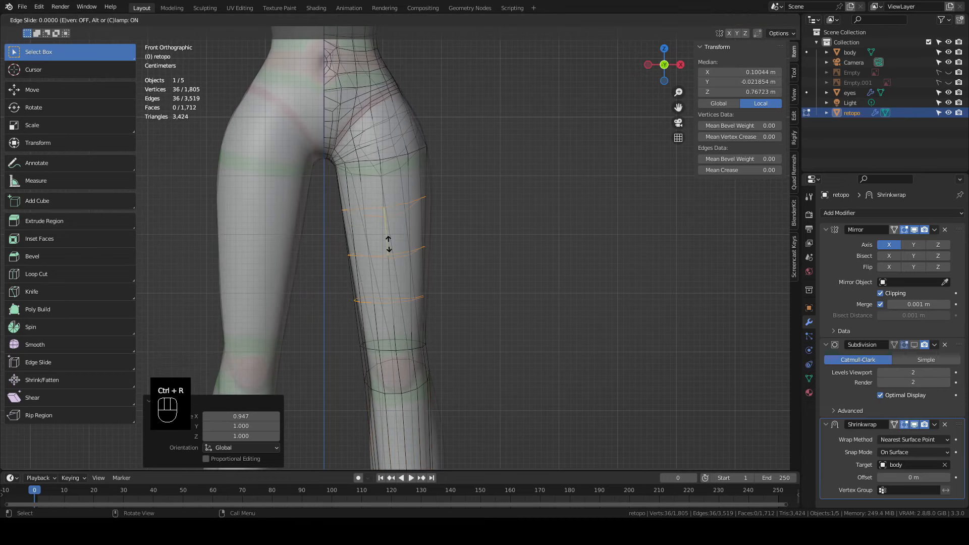
{"action": "left_click", "coordinate": [389, 244]}
With X-ray off, add a loop cut around the lower leg and slide it up toward the knee with factor 0.432
{"action": "left_click", "coordinate": [740, 19]}
{"action": "middle_click_drag", "start_coordinate": [476, 304], "coordinate": [467, 187], "text": "shift"}
{"action": "middle_click_drag", "start_coordinate": [477, 304], "coordinate": [472, 195], "text": "shift"}
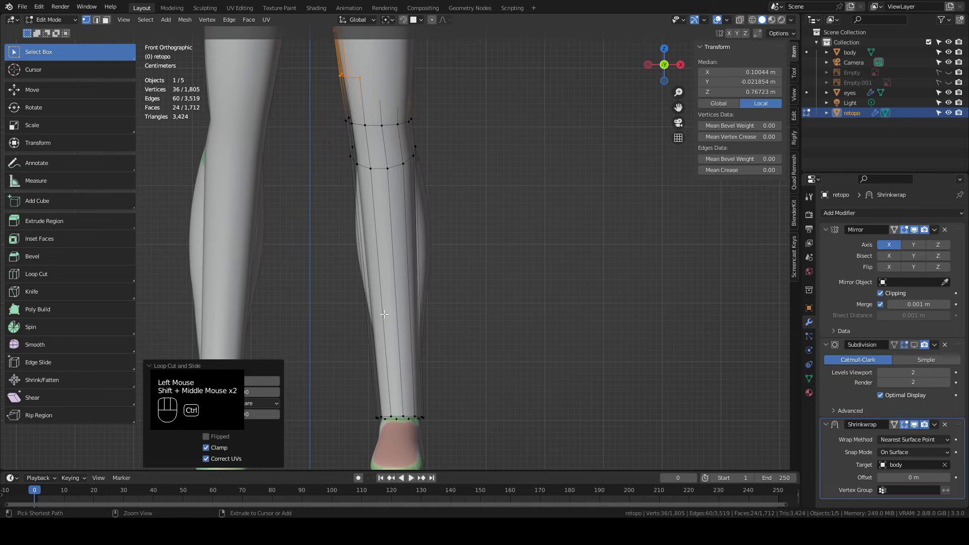
{"action": "key", "text": "ctrl+r"}
{"action": "left_click", "coordinate": [396, 281]}
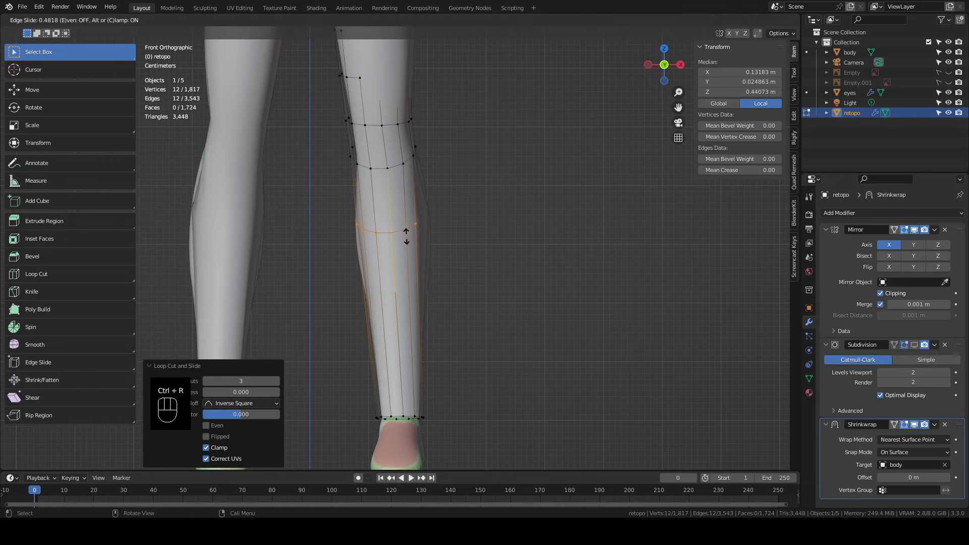
{"action": "left_click", "coordinate": [408, 239]}
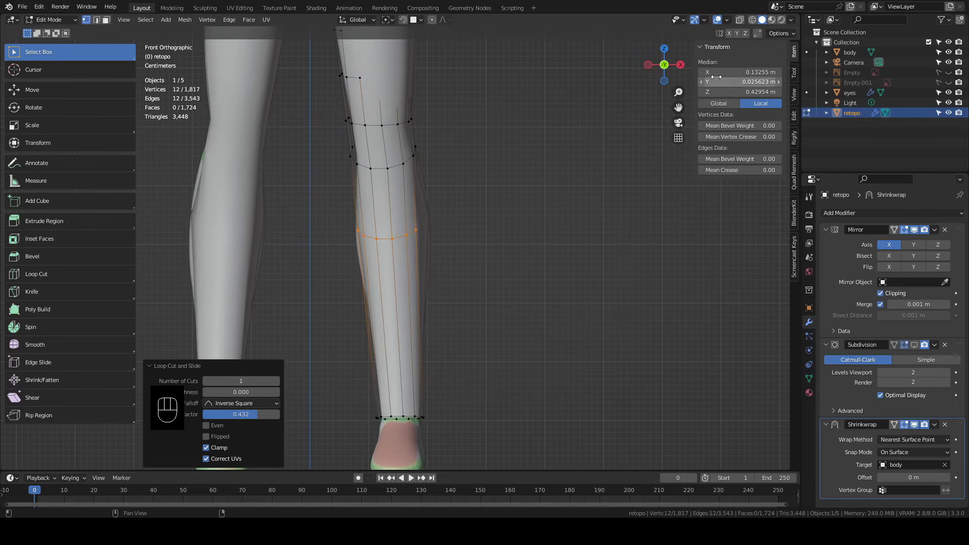
With X-ray on in side view, move the calf loop about 0.028 m along Y and 0.024 m up
{"action": "left_click", "coordinate": [739, 20]}
{"action": "key", "text": "KP_3"}
{"action": "key", "text": "g"}
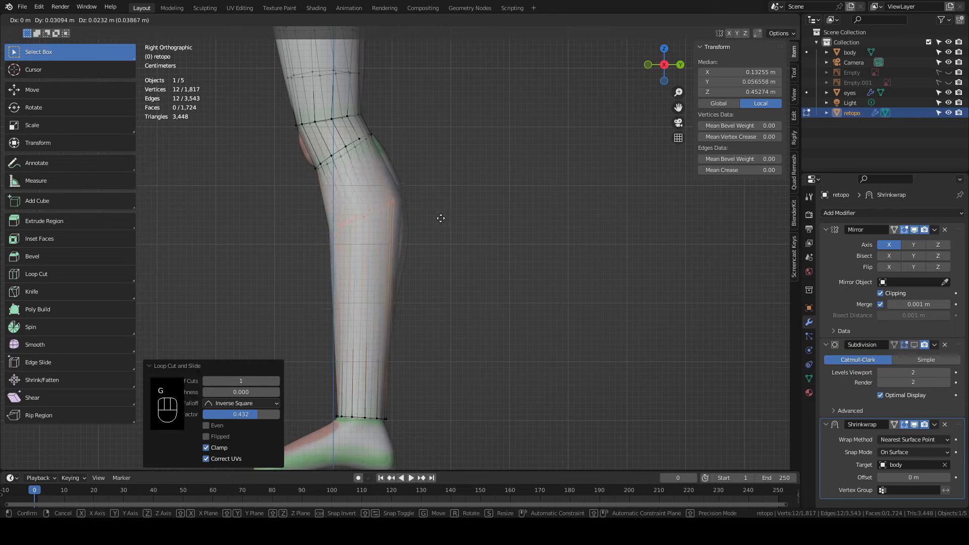
{"action": "left_click", "coordinate": [440, 217]}
Widen the calf loop along Y and move it about 0.003 m along Y and 0.002 m up to enclose the calf
{"action": "key", "text": "s"}
{"action": "key", "text": "y"}
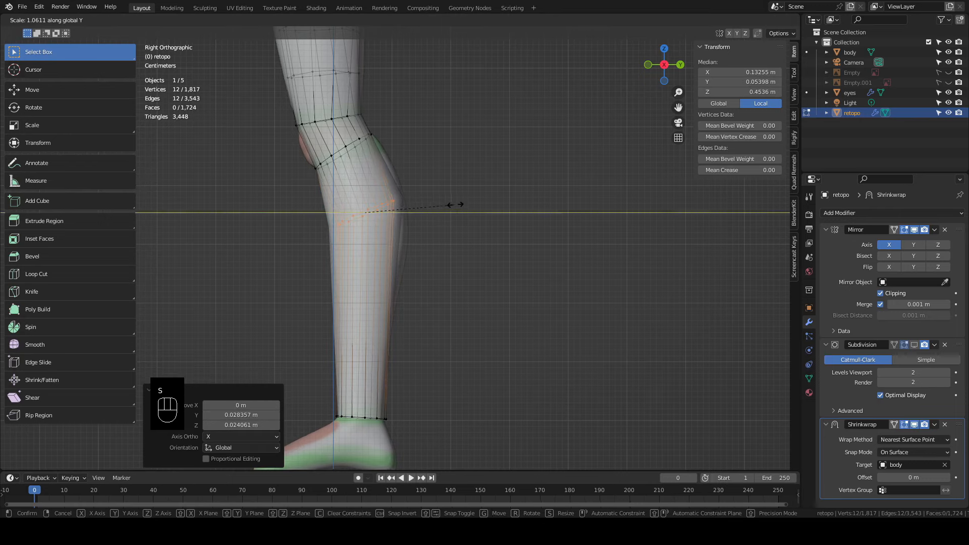
{"action": "key", "text": "g"}
{"action": "left_click", "coordinate": [460, 221], "text": "ctrl"}
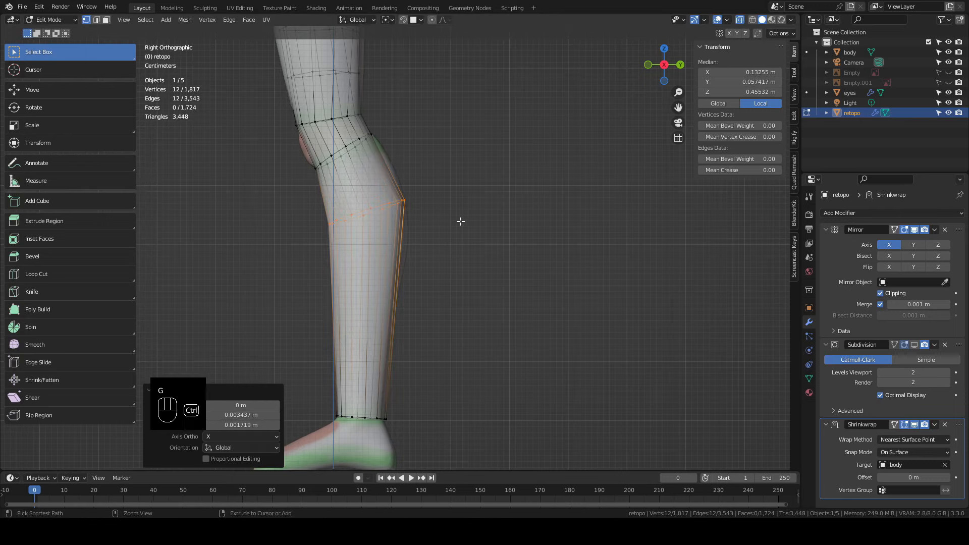
Bevel the calf loop with two segments to spread it into three loops over the calf bulge
{"action": "key", "text": "ctrl+b"}
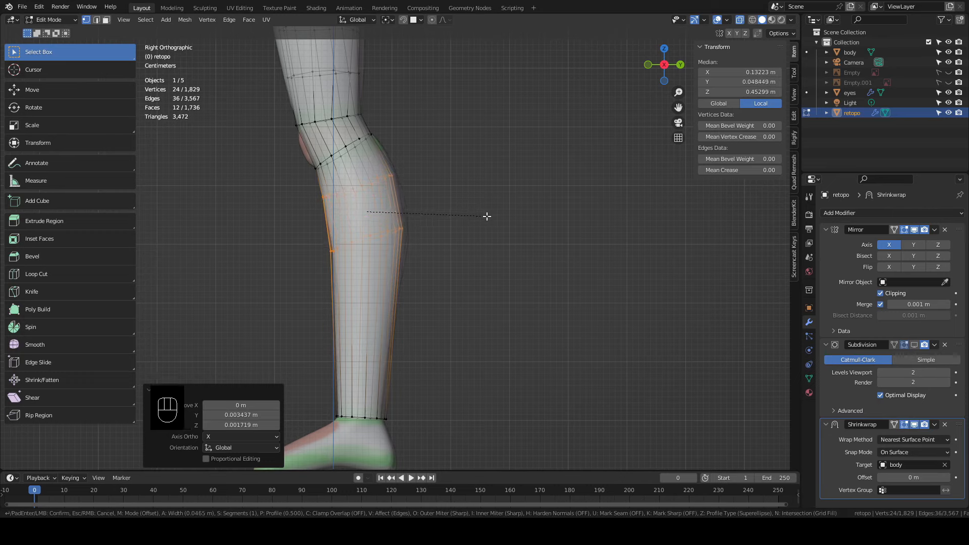
{"action": "scroll", "coordinate": [486, 216], "scroll_direction": "up", "scroll_amount": 1}
{"action": "left_click", "coordinate": [470, 246]}
{"action": "left_click", "coordinate": [422, 334]}
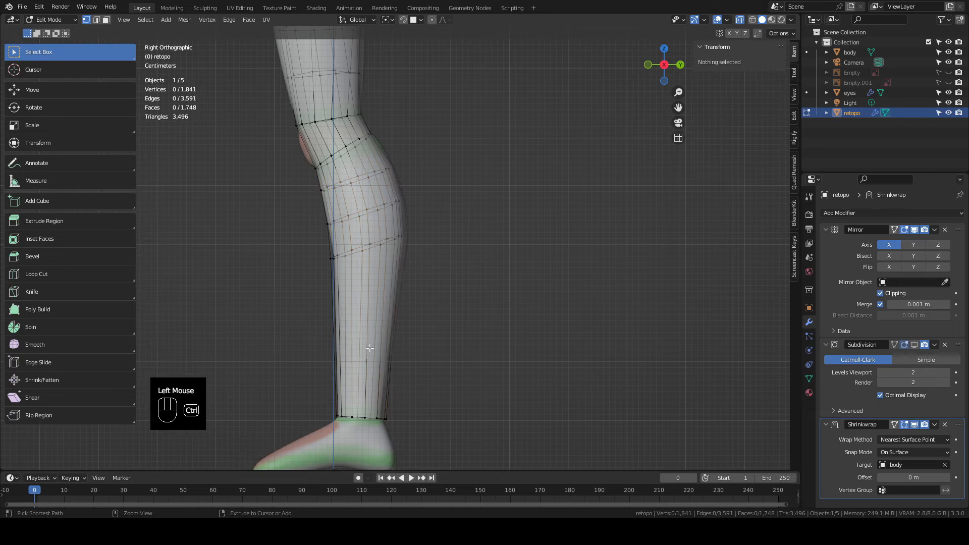
Add two evenly spaced loop cuts between the lowest calf loop and the ankle loop
{"action": "key", "text": "ctrl+r"}
{"action": "left_click", "coordinate": [369, 345]}
Inset the two adjacent faces at the front of the knee slightly in front view
{"action": "middle_click_drag", "start_coordinate": [369, 345], "coordinate": [454, 262]}
{"action": "key", "text": "KP_1"}
{"action": "scroll", "coordinate": [444, 185], "scroll_direction": "up", "scroll_amount": 4}
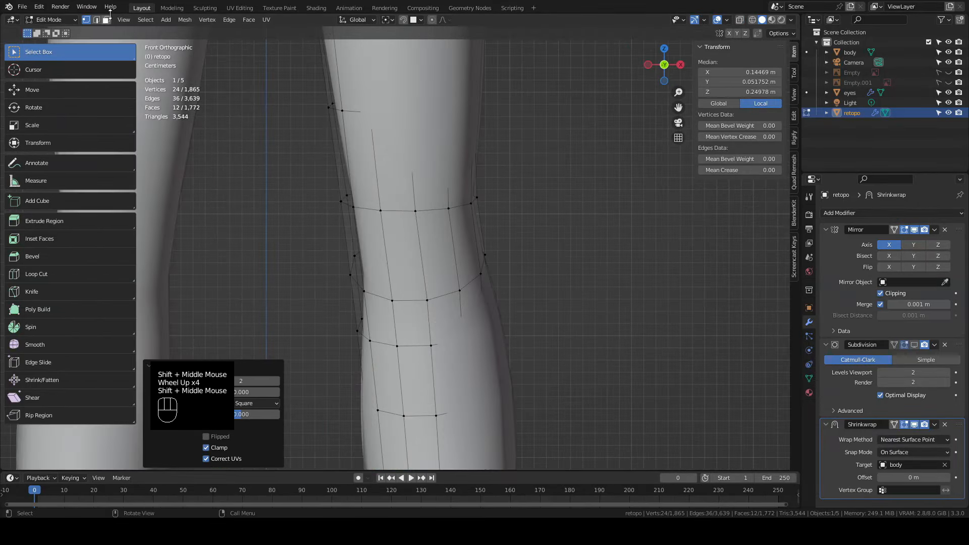
{"action": "left_click", "coordinate": [107, 21]}
{"action": "left_click", "coordinate": [400, 246]}
{"action": "left_click", "coordinate": [432, 236], "text": "shift"}
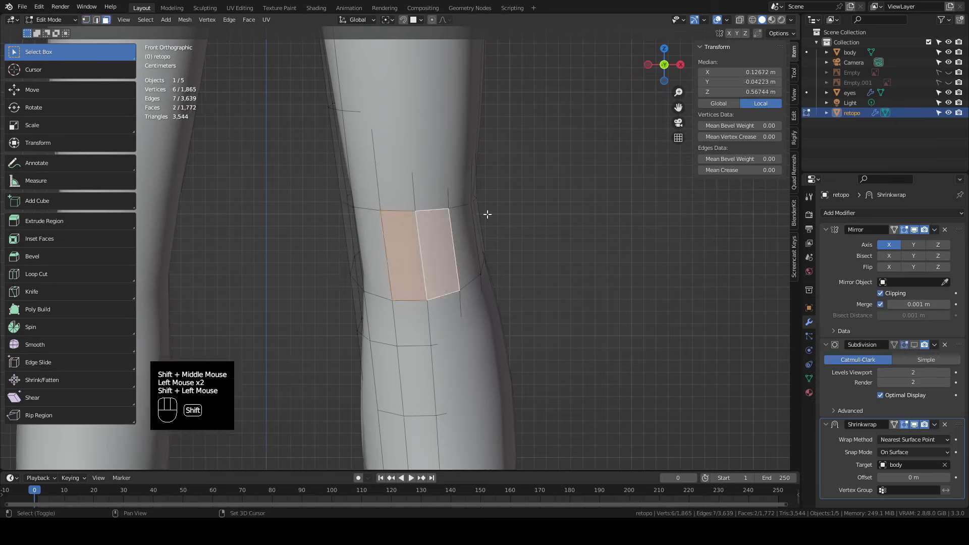
{"action": "key", "text": "i"}
{"action": "left_click", "coordinate": [494, 236]}
Move the upper middle vertices of the knee inset up and the lower middle pair about 0.008 m down to round its outline
{"action": "left_click", "coordinate": [87, 23]}
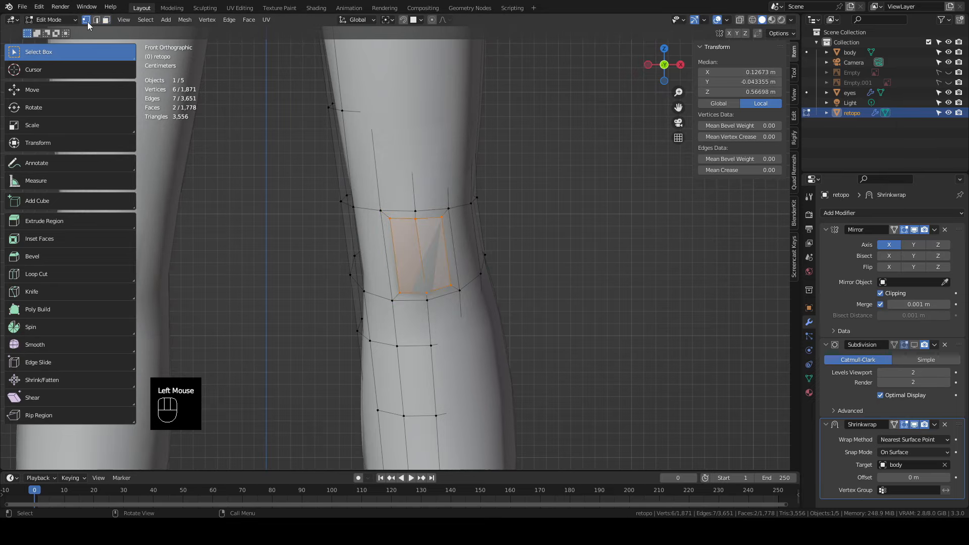
{"action": "left_click_drag", "start_coordinate": [425, 202], "coordinate": [410, 226]}
{"action": "key", "text": "g"}
{"action": "left_click", "coordinate": [411, 209]}
{"action": "left_click_drag", "start_coordinate": [436, 283], "coordinate": [423, 318]}
{"action": "key", "text": "g"}
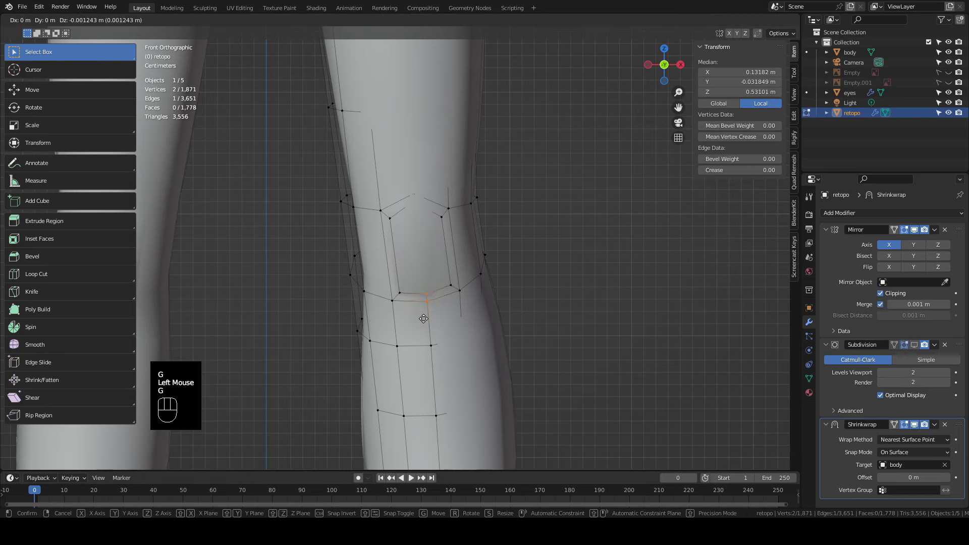
{"action": "left_click", "coordinate": [423, 314]}
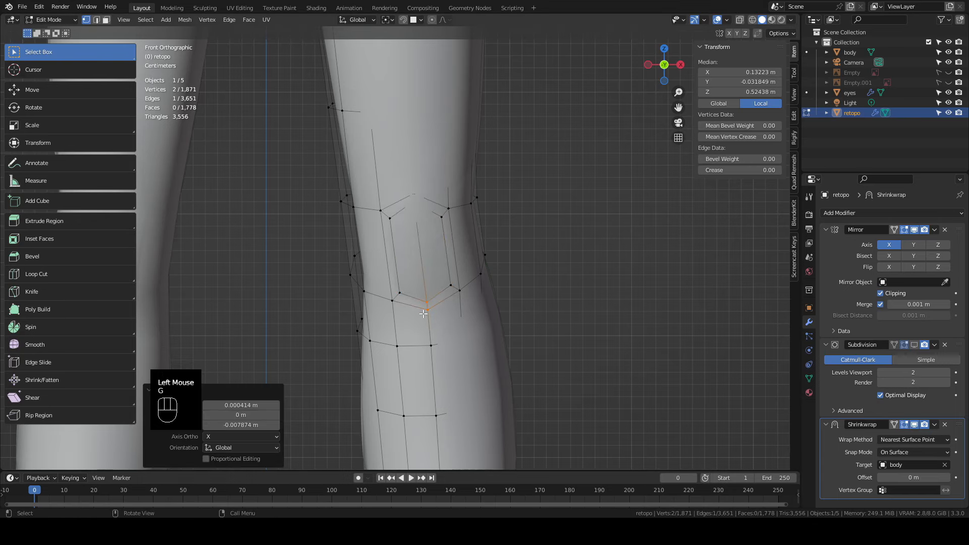
Add a horizontal loop cut across the knee inset and move the cut's vertex pair on the outer knee side outward
{"action": "key", "text": "ctrl+r"}
{"action": "left_click", "coordinate": [425, 267]}
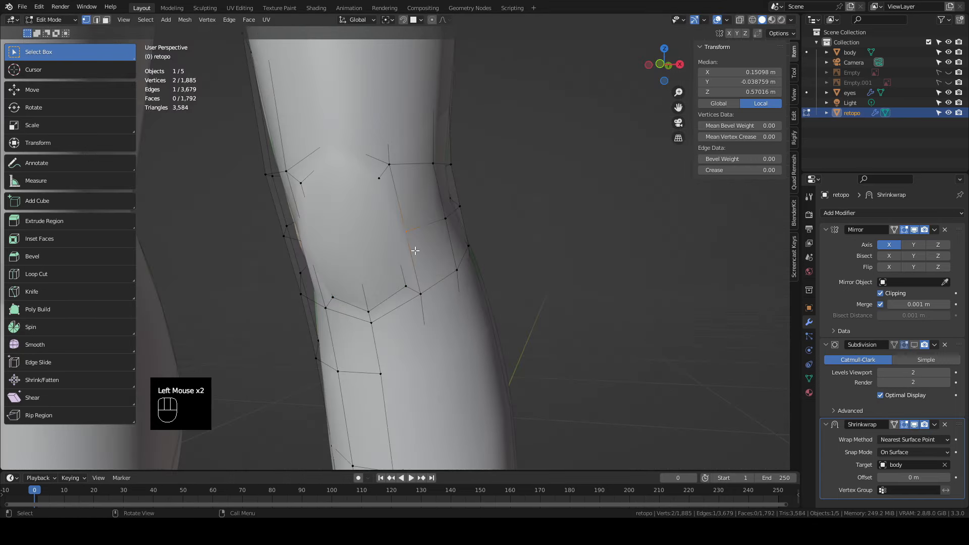
{"action": "key", "text": "g"}
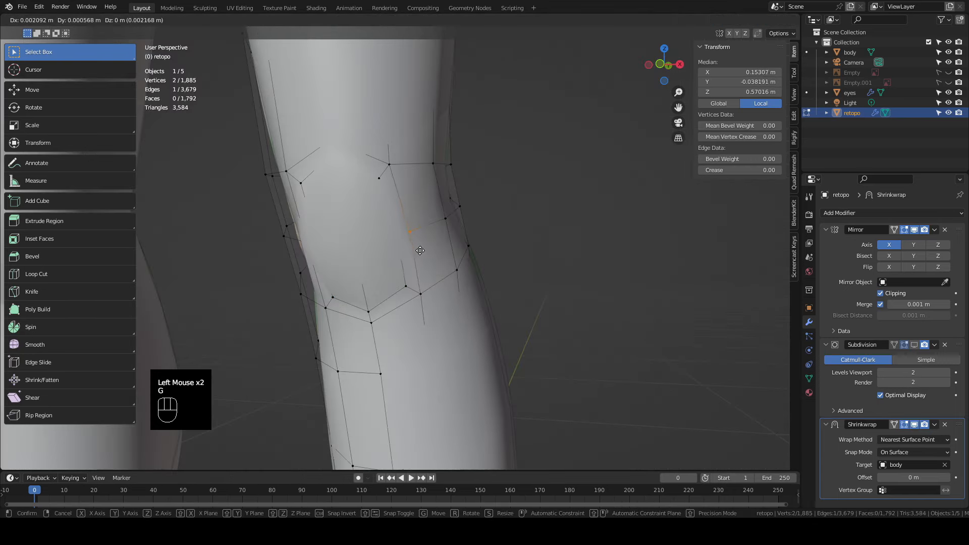
{"action": "left_click", "coordinate": [428, 249]}
Move the cut's vertex pair on the inner knee side about 0.006 m inward and 0.003 m along Y
{"action": "middle_click_drag", "start_coordinate": [407, 251], "coordinate": [543, 232]}
{"action": "left_click_drag", "start_coordinate": [543, 234], "coordinate": [521, 276]}
{"action": "key", "text": "g"}
{"action": "left_click", "coordinate": [516, 278]}
In Object Mode, apply the retopo mesh's Shrinkwrap modifier and add a new Shrinkwrap modifier targeting body
{"action": "scroll", "coordinate": [517, 283], "scroll_direction": "down", "scroll_amount": 8}
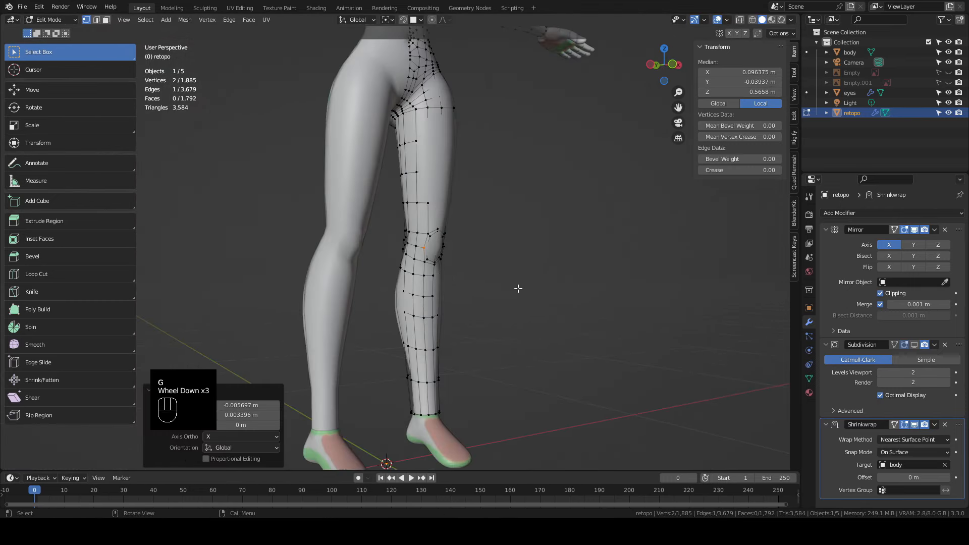
{"action": "middle_click_drag", "start_coordinate": [519, 287], "coordinate": [552, 230]}
{"action": "key", "text": "Tab"}
{"action": "scroll", "coordinate": [933, 425], "scroll_direction": "down", "scroll_amount": 2}
{"action": "left_click", "coordinate": [934, 425]}
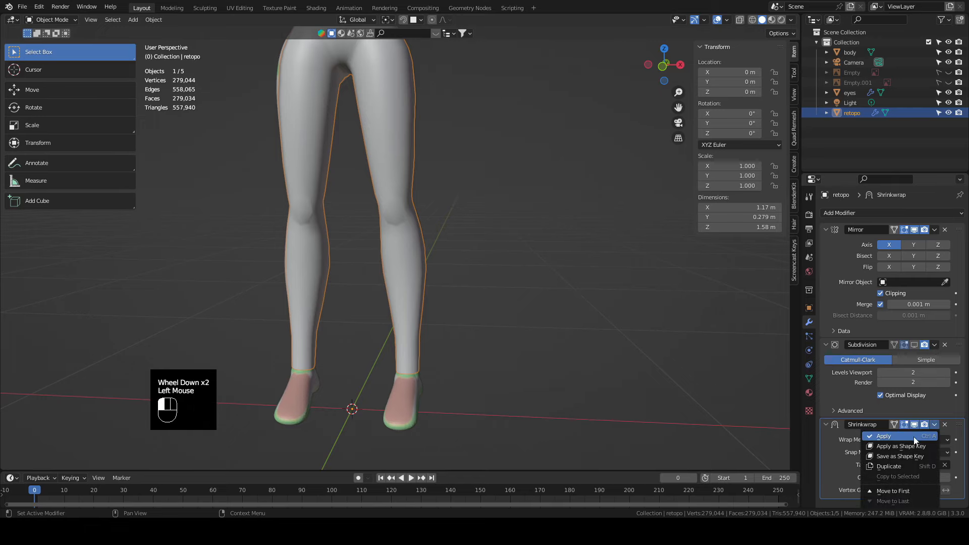
{"action": "left_click", "coordinate": [913, 437]}
{"action": "left_click", "coordinate": [894, 213]}
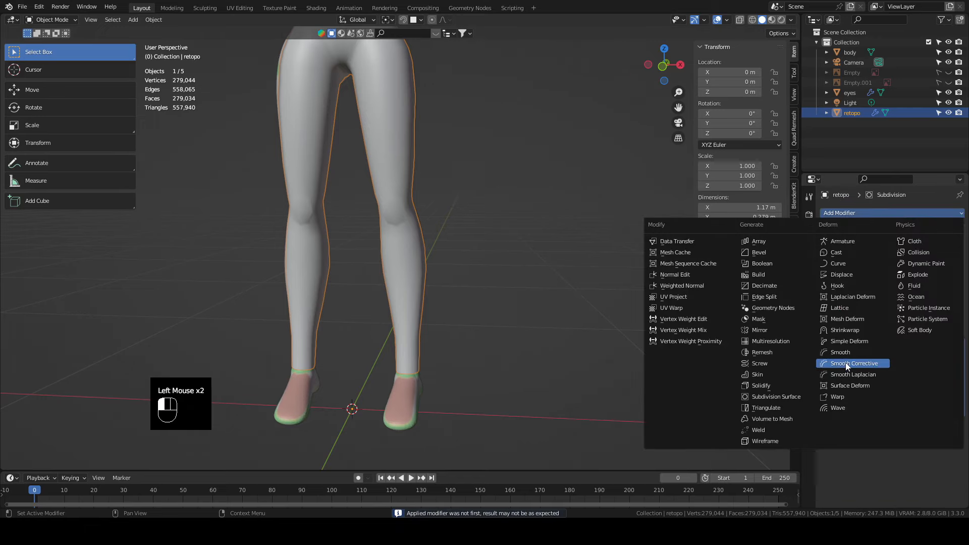
{"action": "left_click", "coordinate": [402, 250]}
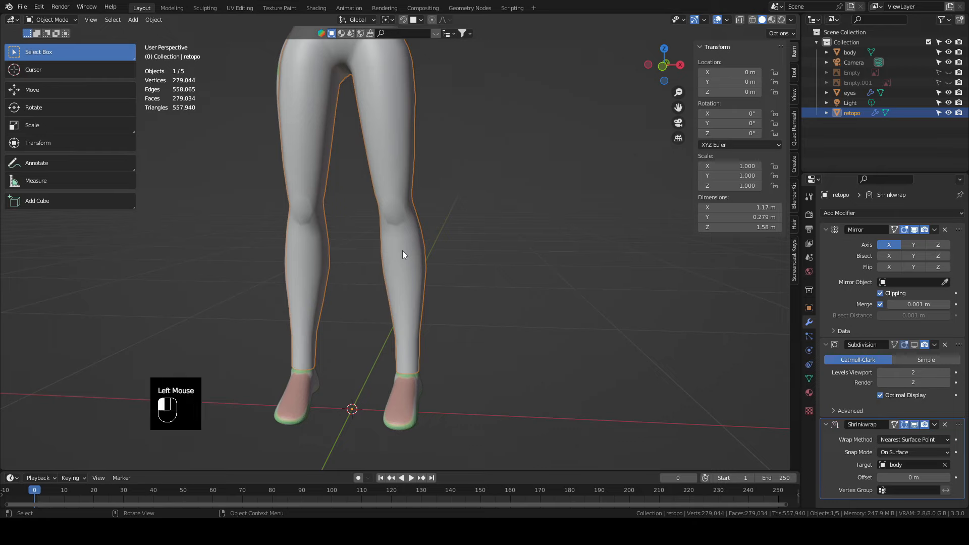
Return to Edit Mode at the knee and enable snapping for moving vertices
{"action": "key", "text": "Tab"}
{"action": "left_click", "coordinate": [502, 223]}
{"action": "scroll", "coordinate": [475, 202], "scroll_direction": "up", "scroll_amount": 5}
{"action": "middle_click_drag", "start_coordinate": [414, 146], "coordinate": [335, 270], "text": "shift"}
{"action": "scroll", "coordinate": [402, 256], "scroll_direction": "up", "scroll_amount": 1}
{"action": "middle_click", "coordinate": [329, 231], "text": "alt"}
{"action": "scroll", "coordinate": [329, 231], "scroll_direction": "up", "scroll_amount": 2}
{"action": "left_click", "coordinate": [403, 256]}
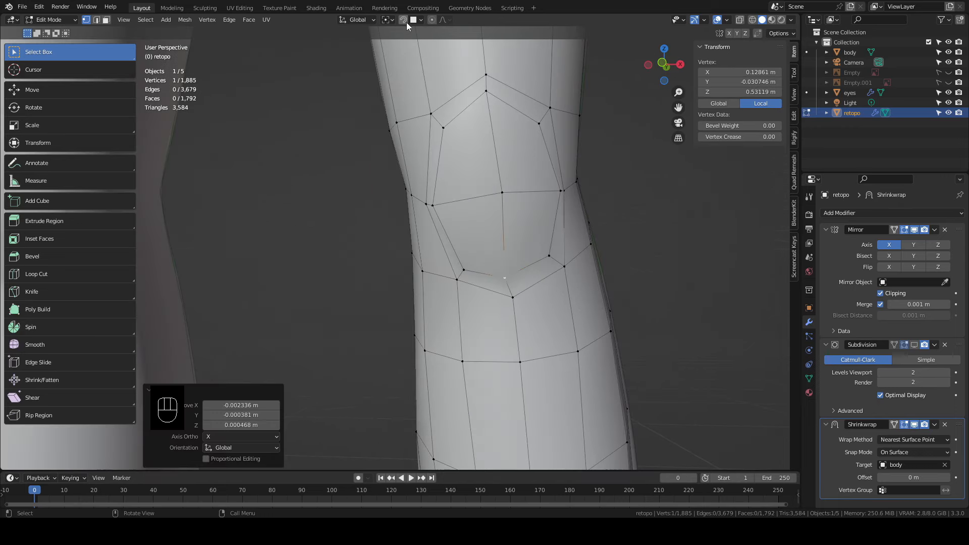
Move the knee patch's bottom centre vertex about 0.007 m up onto the kneecap's lower edge, checking it with X-ray on
{"action": "left_click", "coordinate": [516, 232]}
{"action": "key", "text": "g"}
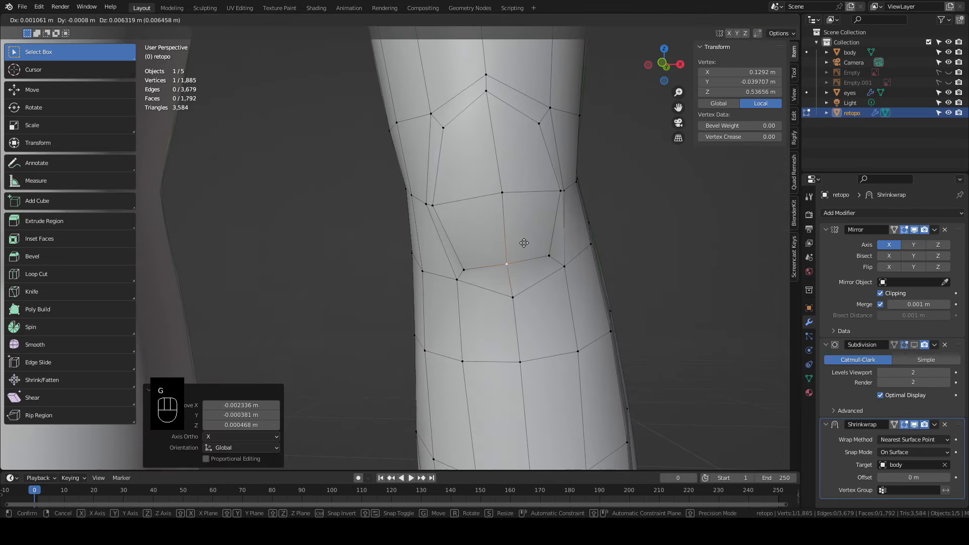
{"action": "left_click", "coordinate": [522, 240]}
{"action": "left_click", "coordinate": [740, 20]}
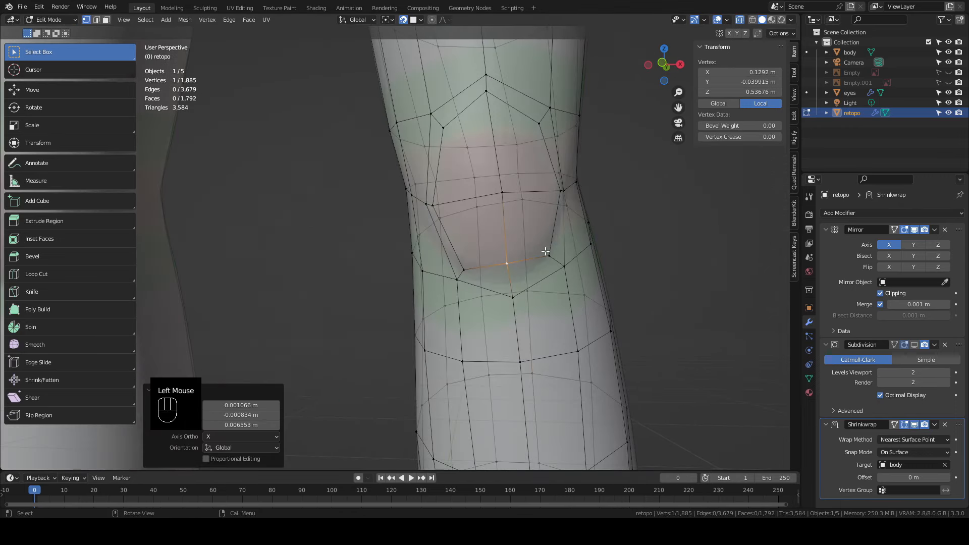
{"action": "left_click", "coordinate": [508, 262]}
{"action": "key", "text": "g"}
{"action": "left_click", "coordinate": [503, 262]}
Move the knee patch's two lower corner vertices each about 0.006 m up to follow the red kneecap guide
{"action": "left_click", "coordinate": [553, 260]}
{"action": "key", "text": "g"}
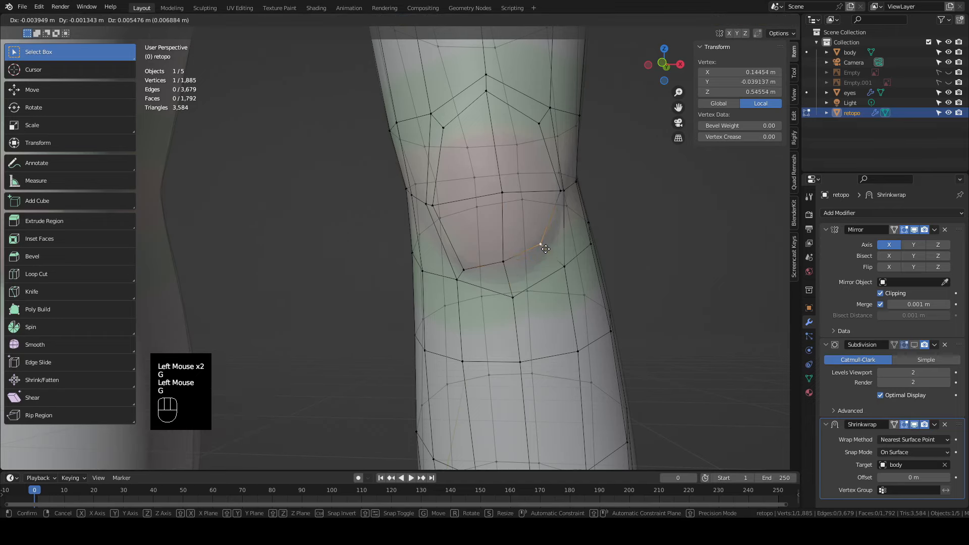
{"action": "left_click", "coordinate": [544, 247]}
{"action": "left_click", "coordinate": [463, 269]}
{"action": "key", "text": "g"}
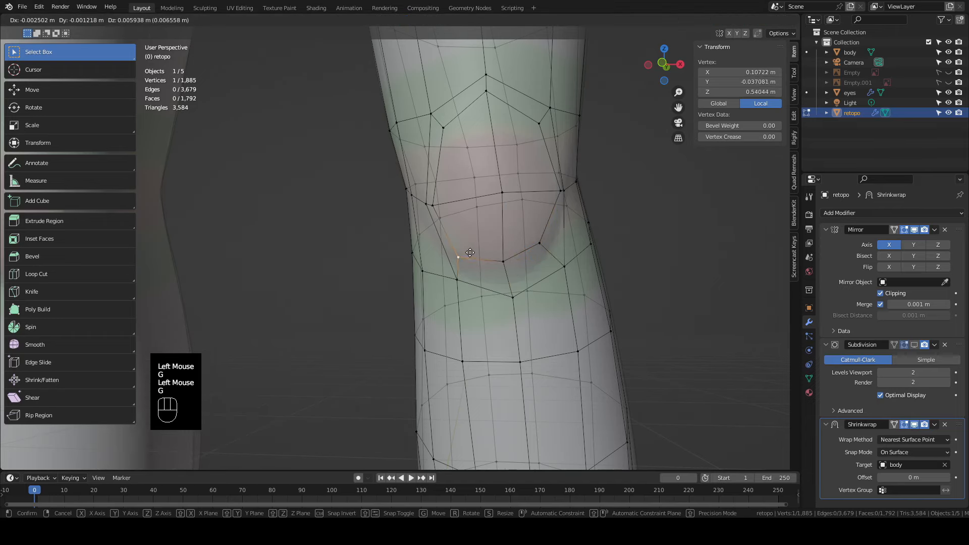
{"action": "left_click", "coordinate": [470, 252]}
Move the centre and outer vertices of the loop just below the kneecap patch closer to the patch's lower edge
{"action": "left_click", "coordinate": [510, 298]}
{"action": "key", "text": "g"}
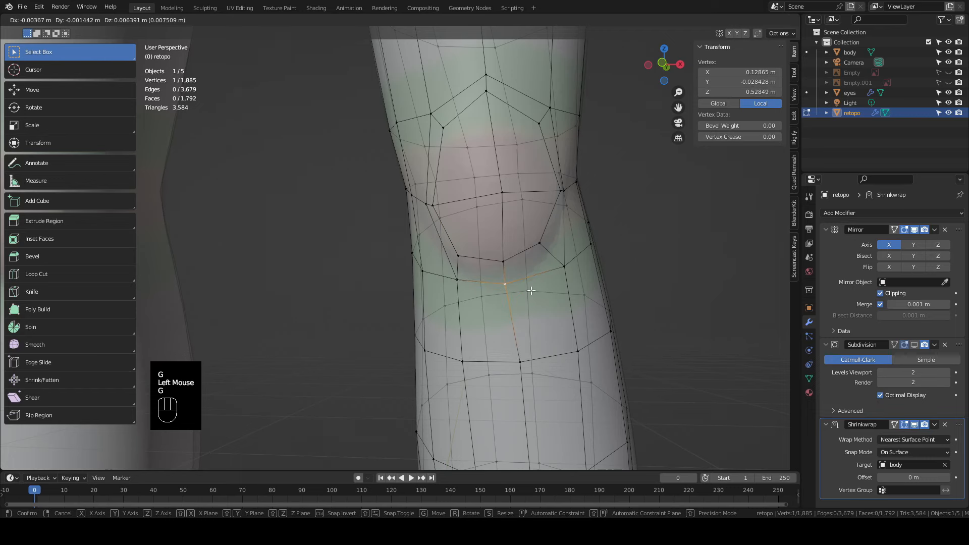
{"action": "left_click", "coordinate": [531, 290]}
{"action": "left_click", "coordinate": [563, 266]}
{"action": "key", "text": "g"}
{"action": "left_click", "coordinate": [545, 265]}
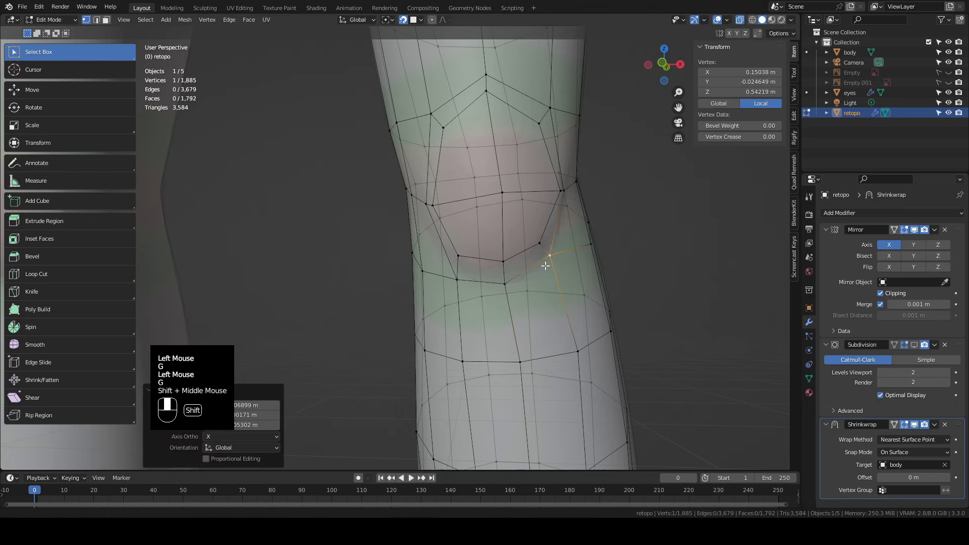
Nudge the kneecap patch's lower inner corner vertex slightly down along the red guide
{"action": "middle_click_drag", "start_coordinate": [545, 265], "coordinate": [504, 272], "text": "shift"}
{"action": "left_click", "coordinate": [479, 255]}
{"action": "key", "text": "g"}
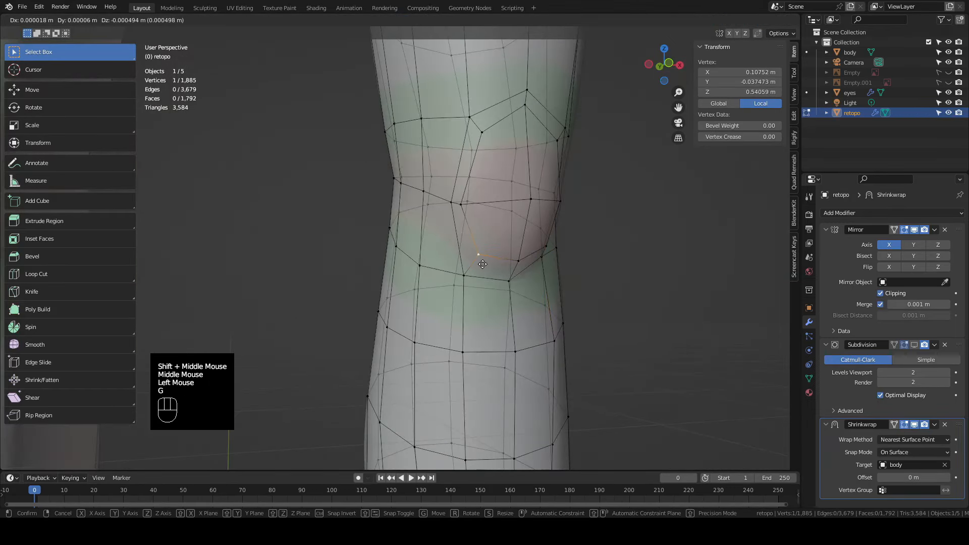
{"action": "left_click", "coordinate": [479, 267]}
Reposition the vertices on the outer side of the kneecap patch and its surrounding loop, spacing them along the red guide's edge
{"action": "scroll", "coordinate": [477, 268], "scroll_direction": "up", "scroll_amount": 1}
{"action": "middle_click_drag", "start_coordinate": [477, 267], "coordinate": [457, 205]}
{"action": "key", "text": "g"}
{"action": "middle_click_drag", "start_coordinate": [631, 215], "coordinate": [560, 206]}
{"action": "left_click", "coordinate": [559, 206]}
{"action": "key", "text": "g"}
{"action": "left_click", "coordinate": [585, 208]}
{"action": "key", "text": "g"}
{"action": "left_click", "coordinate": [617, 212]}
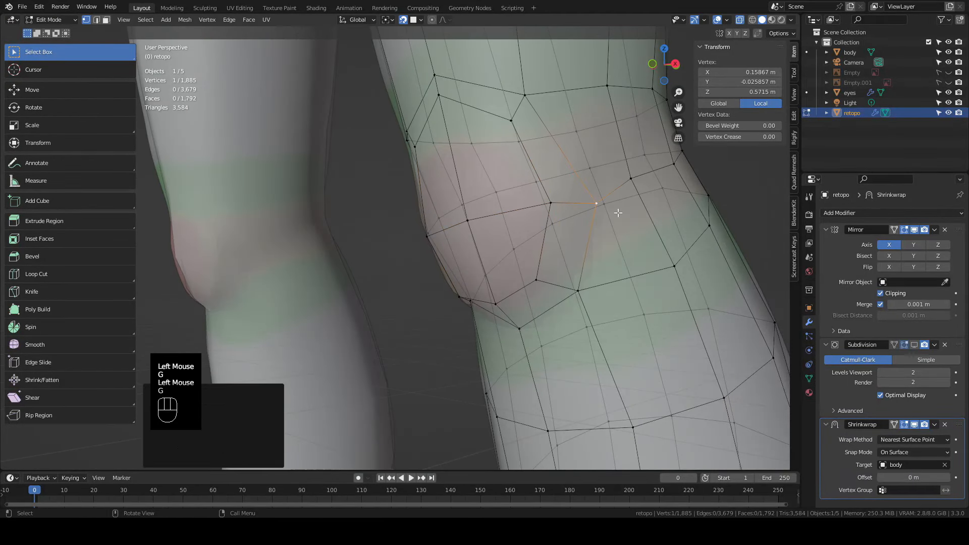
{"action": "left_click", "coordinate": [553, 210]}
{"action": "key", "text": "g"}
{"action": "left_click", "coordinate": [573, 219]}
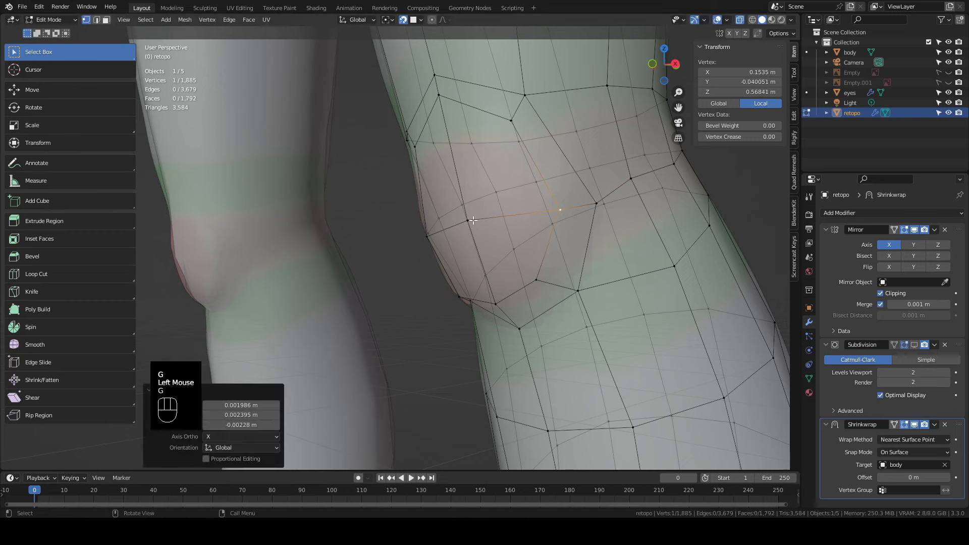
Reposition the corresponding vertices on the inner side of the kneecap to widen the loop around the patch
{"action": "middle_click_drag", "start_coordinate": [379, 219], "coordinate": [484, 212]}
{"action": "left_click", "coordinate": [403, 227]}
{"action": "middle_click_drag", "start_coordinate": [403, 230], "coordinate": [456, 257], "text": "shift"}
{"action": "key", "text": "g"}
{"action": "left_click", "coordinate": [436, 256]}
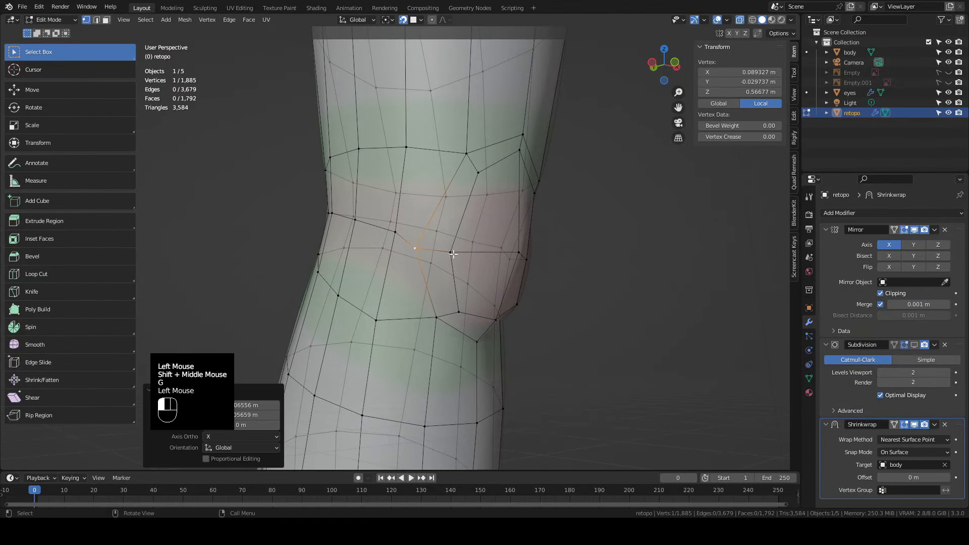
{"action": "key", "text": "g"}
{"action": "left_click", "coordinate": [491, 216]}
Turn off X-ray and move a vertex on the inner side of the knee about 0.009 m, mostly backwards
{"action": "middle_click_drag", "start_coordinate": [491, 216], "coordinate": [429, 251], "text": "shift"}
{"action": "left_click", "coordinate": [739, 19]}
{"action": "left_click", "coordinate": [450, 279]}
{"action": "key", "text": "g"}
{"action": "left_click", "coordinate": [450, 278]}
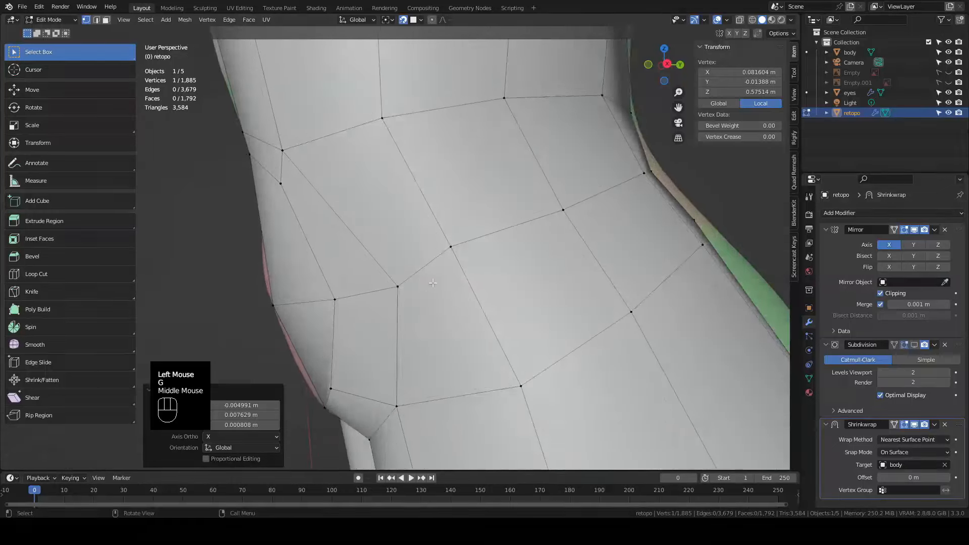
Move the outer side vertex of the loop around the kneecap about 0.006 m back and up
{"action": "scroll", "coordinate": [429, 251], "scroll_direction": "down", "scroll_amount": 2}
{"action": "left_click", "coordinate": [429, 251]}
{"action": "key", "text": "g"}
{"action": "left_click", "coordinate": [417, 260]}
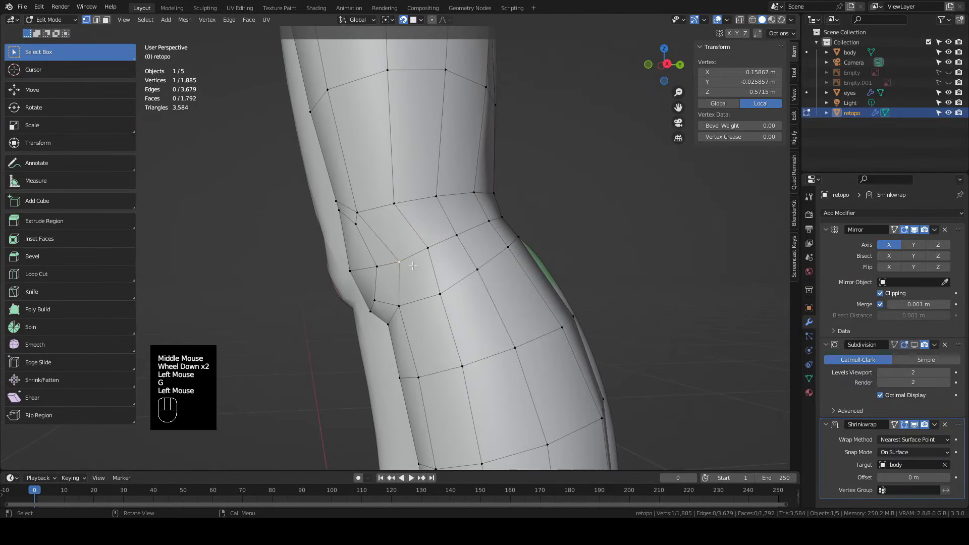
{"action": "key", "text": "g"}
{"action": "left_click", "coordinate": [419, 261]}
Raise the outer vertex of the loop above the kneecap about 0.027 m and lift its centre vertex to match
{"action": "middle_click_drag", "start_coordinate": [418, 261], "coordinate": [477, 244]}
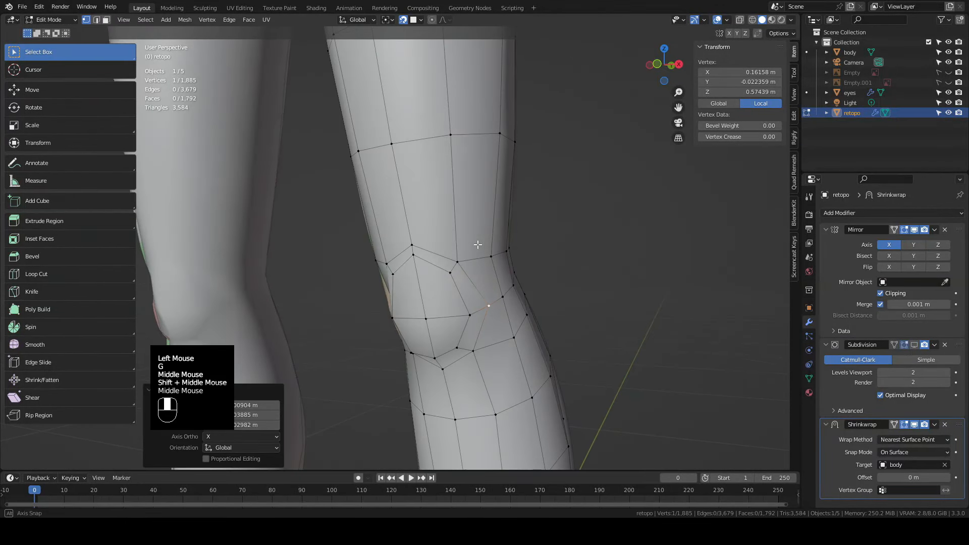
{"action": "key", "text": "g"}
{"action": "left_click", "coordinate": [497, 192]}
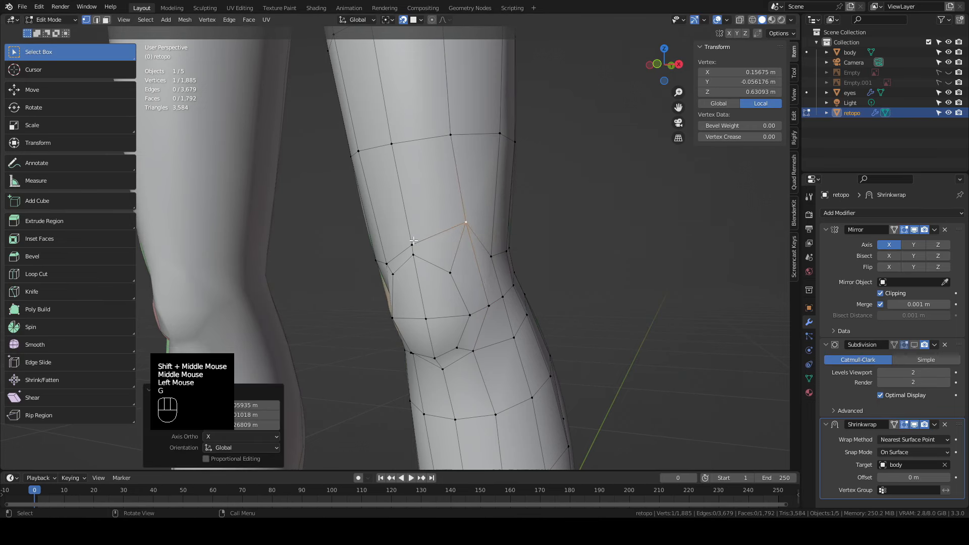
{"action": "key", "text": "g"}
{"action": "left_click", "coordinate": [462, 190]}
{"action": "middle_click_drag", "start_coordinate": [462, 190], "coordinate": [437, 261]}
Move the kneecap patch's upper outer corner vertex about 0.005 m up and outward
{"action": "left_click", "coordinate": [456, 225]}
{"action": "key", "text": "g"}
{"action": "left_click", "coordinate": [494, 249]}
{"action": "scroll", "coordinate": [495, 238], "scroll_direction": "down", "scroll_amount": 2}
{"action": "scroll", "coordinate": [436, 261], "scroll_direction": "up", "scroll_amount": 2}
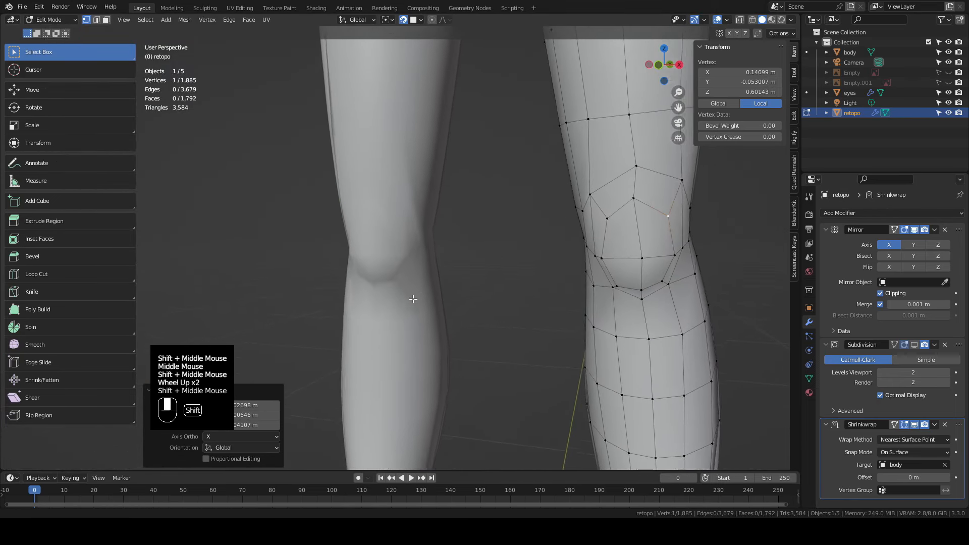
Preview the knees by toggling the Subdivision and Shrinkwrap modifiers' viewport display, and save the file
{"action": "middle_click_drag", "start_coordinate": [411, 296], "coordinate": [365, 286], "text": "shift"}
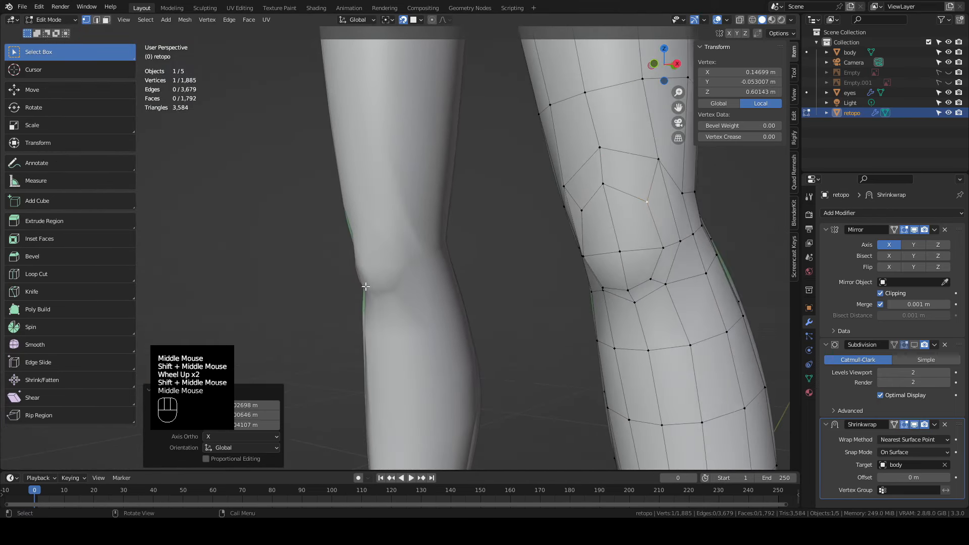
{"action": "left_click", "coordinate": [915, 345]}
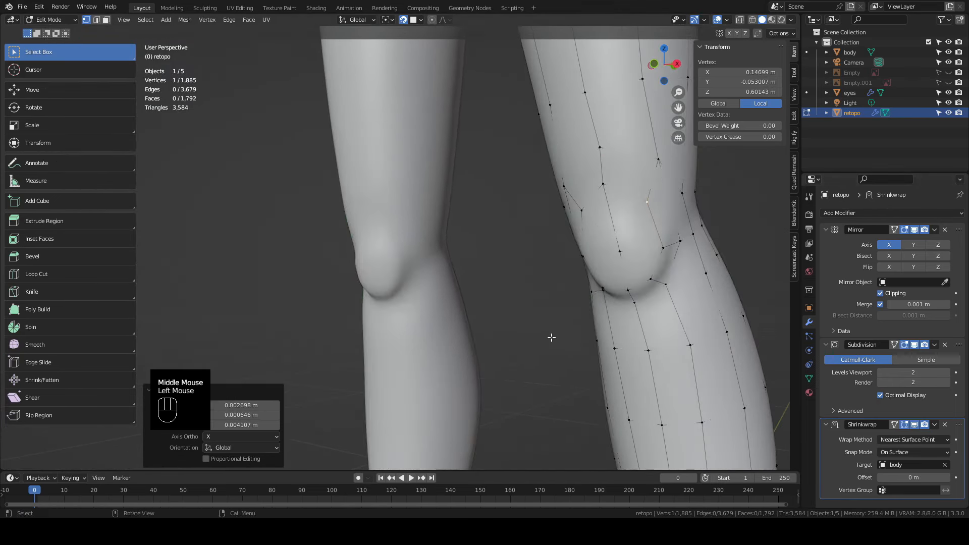
{"action": "left_click", "coordinate": [916, 425]}
{"action": "middle_click_drag", "start_coordinate": [405, 301], "coordinate": [397, 264]}
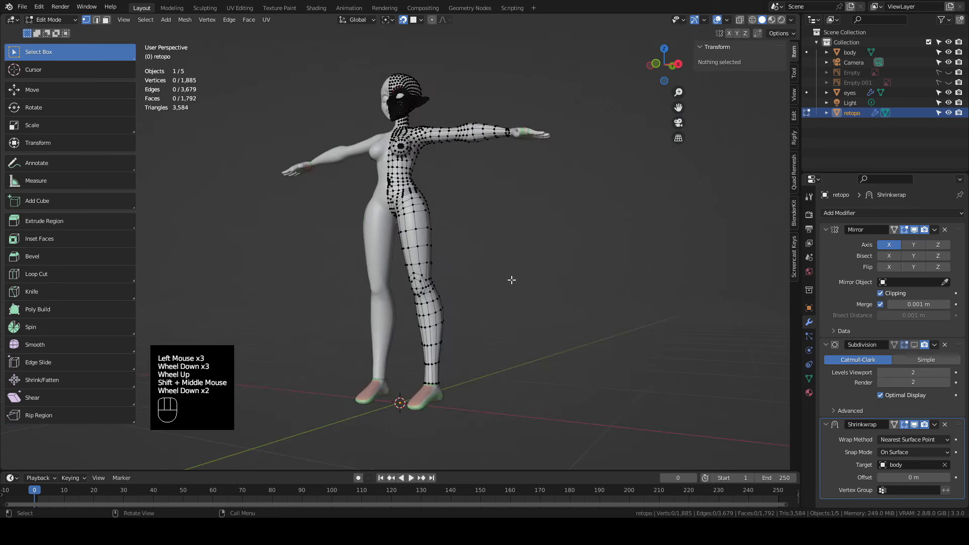
{"action": "middle_click_drag", "start_coordinate": [513, 279], "coordinate": [475, 307]}
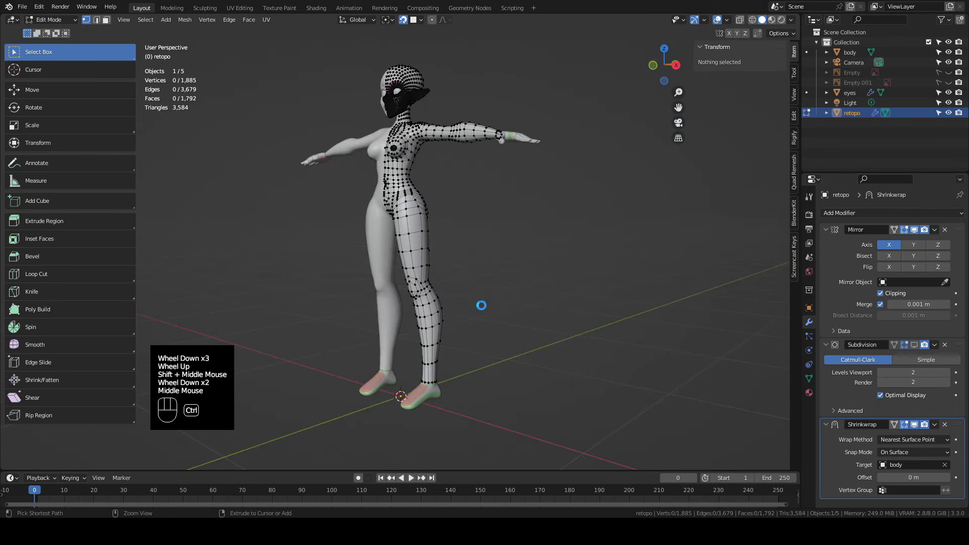
{"action": "key", "text": "ctrl+s"}
Select the four front vertices of the ankle's bottom edge and extrude them over the top of the foot to the toes
{"action": "middle_click_drag", "start_coordinate": [482, 357], "coordinate": [474, 279], "text": "shift"}
{"action": "key", "text": "KP_3"}
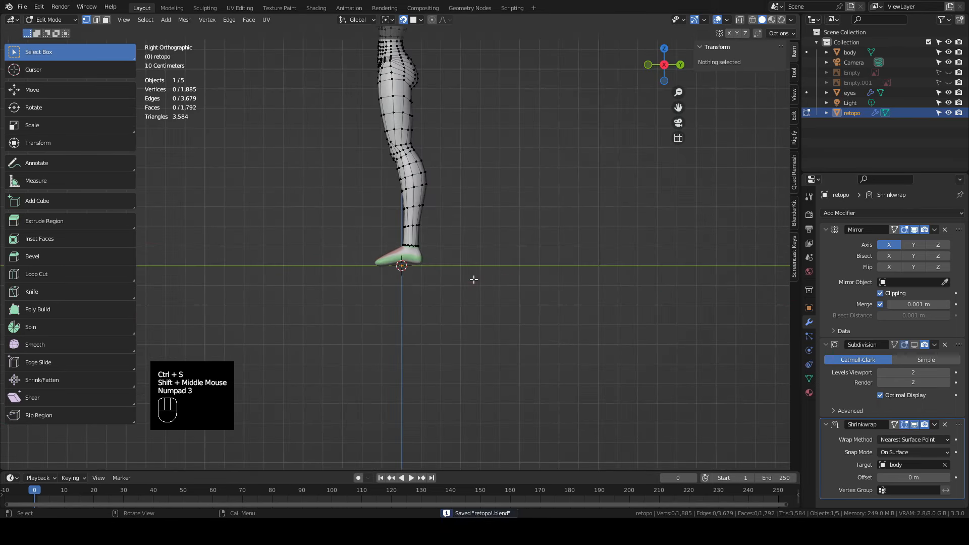
{"action": "scroll", "coordinate": [473, 279], "scroll_direction": "up", "scroll_amount": 4}
{"action": "middle_click_drag", "start_coordinate": [436, 193], "coordinate": [534, 242], "text": "shift"}
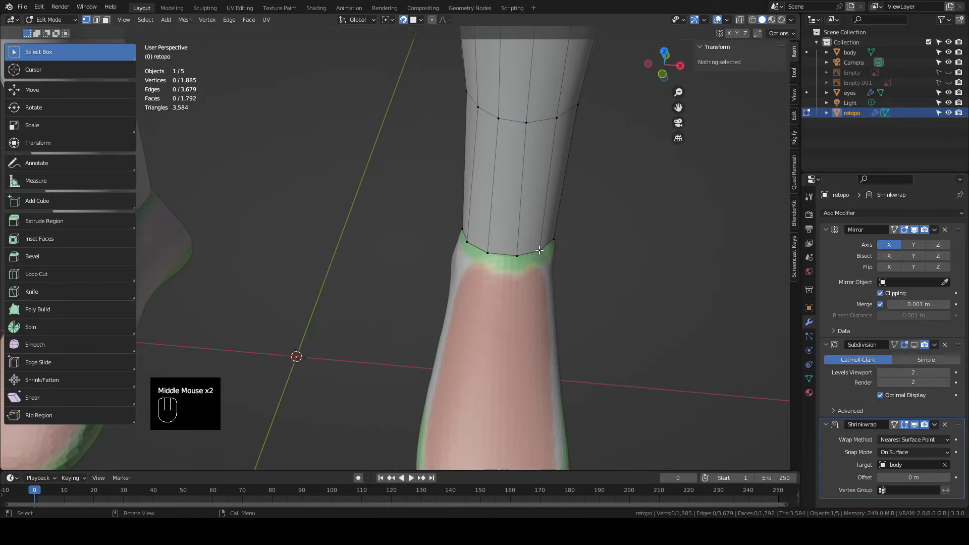
{"action": "left_click", "coordinate": [539, 251]}
{"action": "left_click", "coordinate": [516, 255], "text": "shift"}
{"action": "left_click", "coordinate": [487, 253], "text": "shift"}
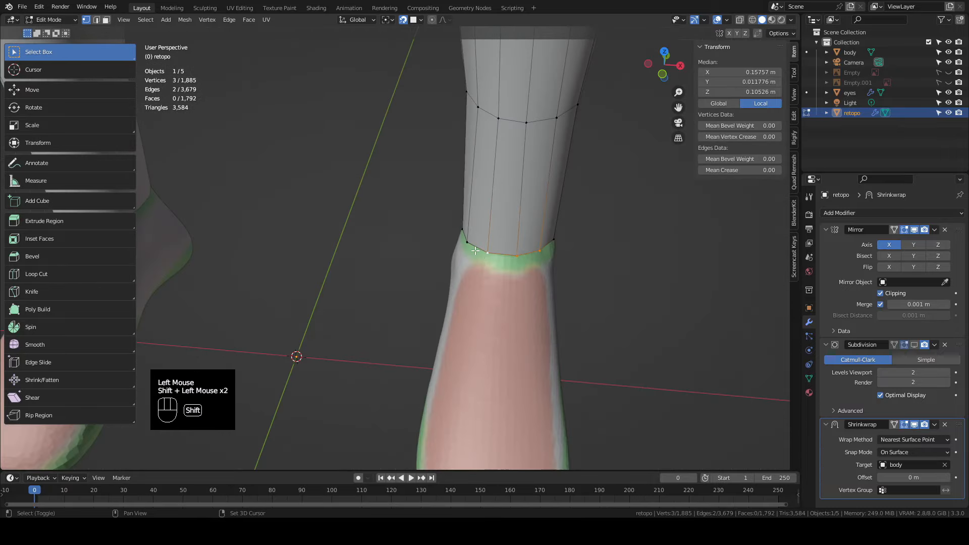
{"action": "left_click", "coordinate": [475, 250], "text": "shift"}
{"action": "scroll", "coordinate": [475, 250], "scroll_direction": "down", "scroll_amount": 2}
{"action": "middle_click_drag", "start_coordinate": [475, 250], "coordinate": [472, 241], "text": "shift"}
{"action": "middle_click_drag", "start_coordinate": [472, 242], "coordinate": [469, 232]}
{"action": "key", "text": "e"}
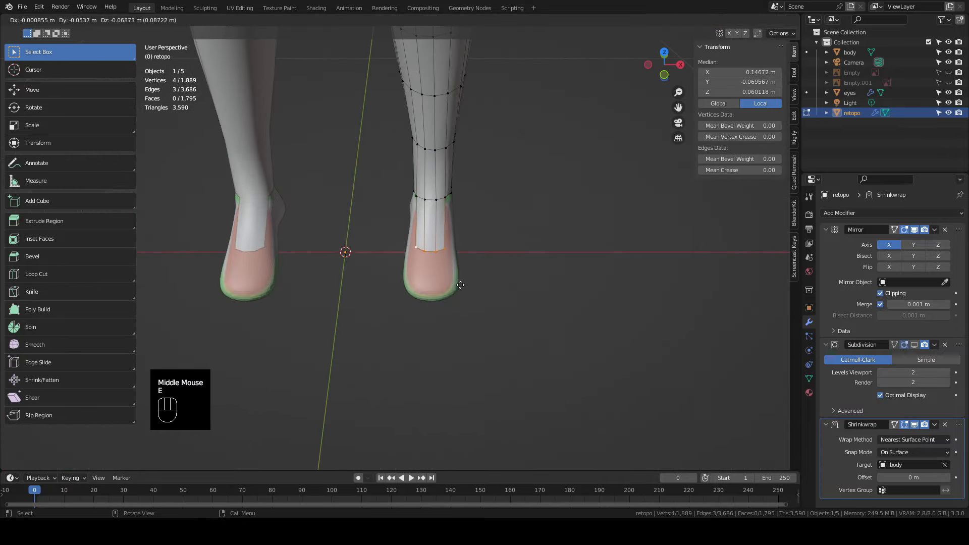
{"action": "left_click", "coordinate": [460, 324]}
Spread the two corner vertices at the strip's toe end outward and back to the edges of the red foot guide
{"action": "scroll", "coordinate": [461, 325], "scroll_direction": "up", "scroll_amount": 2}
{"action": "middle_click_drag", "start_coordinate": [486, 335], "coordinate": [446, 327], "text": "shift"}
{"action": "left_click", "coordinate": [482, 360]}
{"action": "key", "text": "g"}
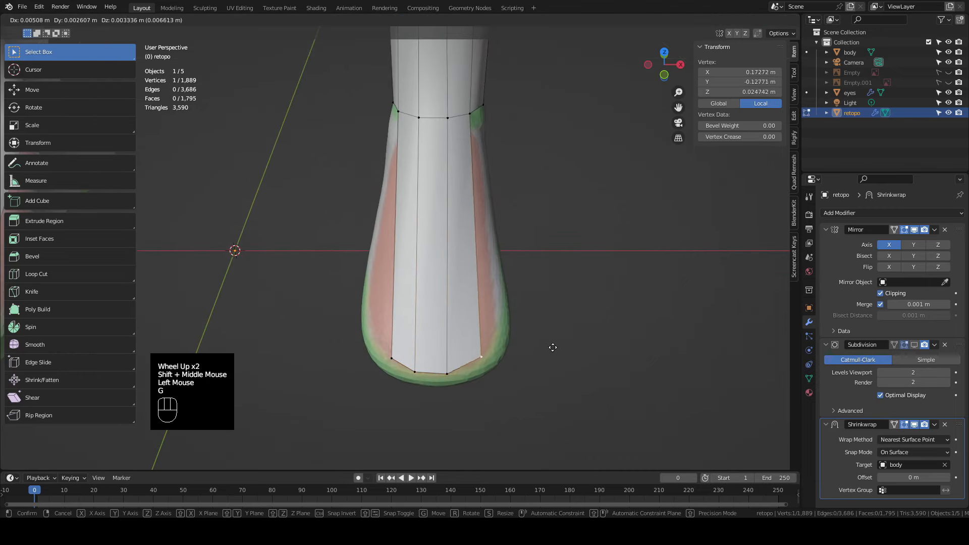
{"action": "left_click", "coordinate": [567, 324]}
{"action": "left_click", "coordinate": [392, 358]}
{"action": "key", "text": "g"}
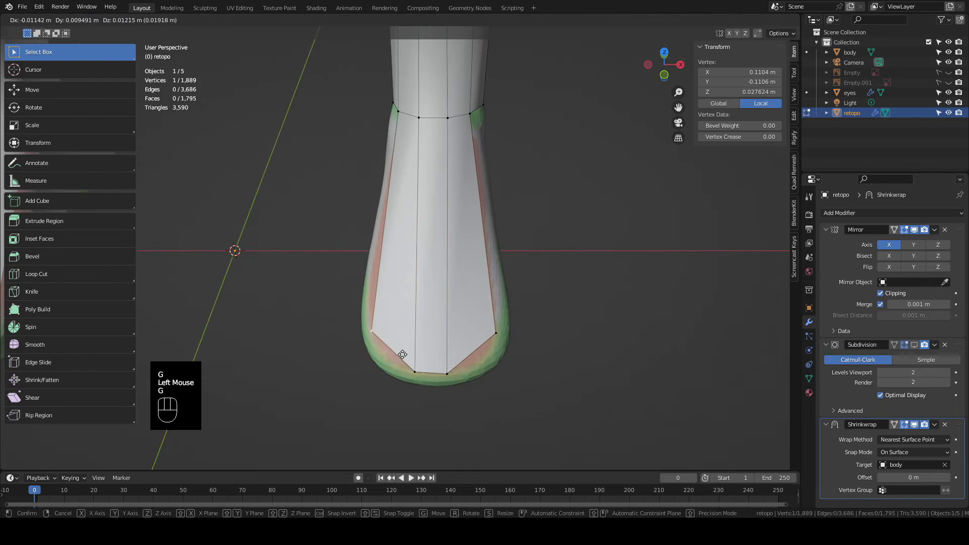
{"action": "left_click", "coordinate": [399, 347]}
{"action": "key", "text": "g"}
{"action": "left_click", "coordinate": [398, 348]}
Select the rear ankle edge path and, with snapping off, extrude it down about 0.044 m and another 0.027 m over the heel
{"action": "middle_click_drag", "start_coordinate": [399, 348], "coordinate": [323, 202]}
{"action": "left_click", "coordinate": [492, 196], "text": "ctrl+shift"}
{"action": "left_click", "coordinate": [415, 212], "text": "ctrl+shift"}
{"action": "left_click", "coordinate": [323, 202], "text": "ctrl+shift"}
{"action": "middle_click_drag", "start_coordinate": [323, 202], "coordinate": [445, 240]}
{"action": "key", "text": "KP_3"}
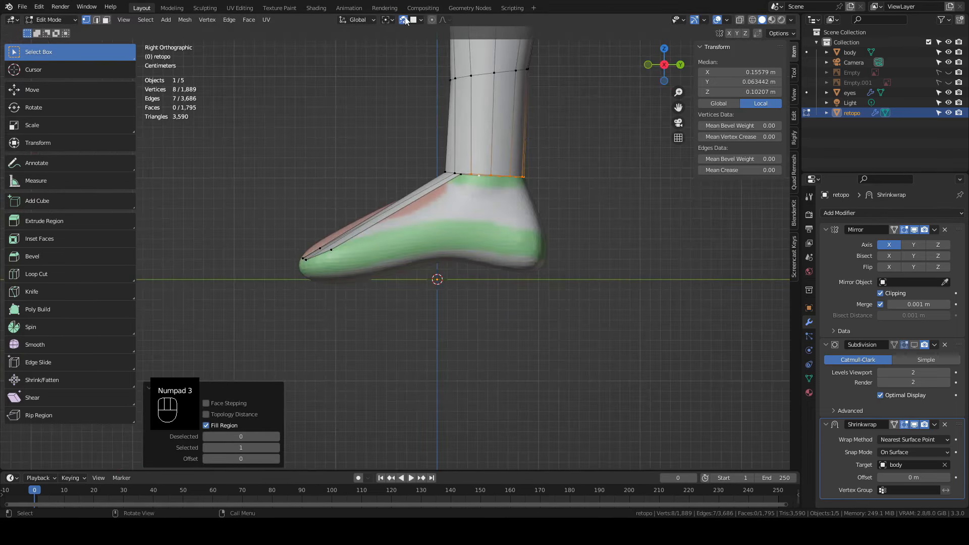
{"action": "key", "text": "e"}
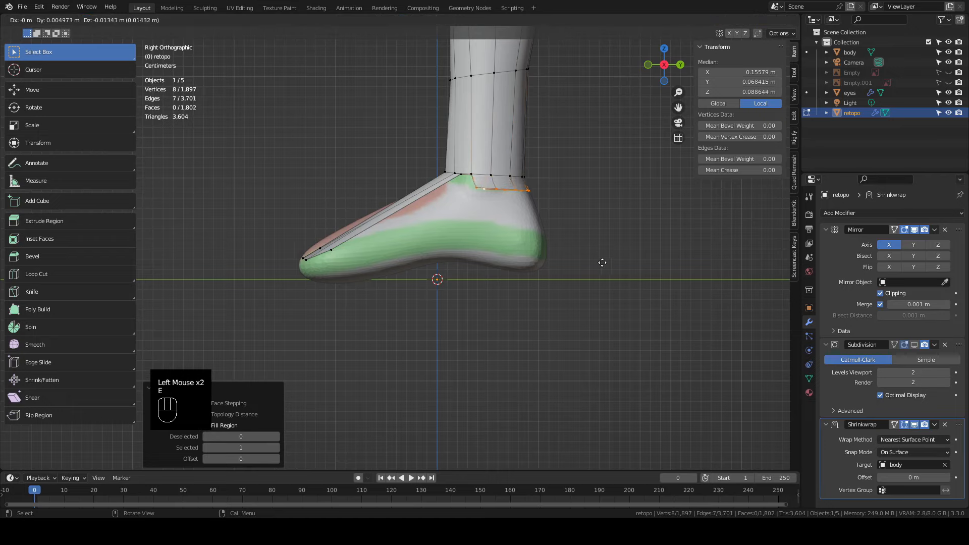
{"action": "left_click", "coordinate": [596, 293]}
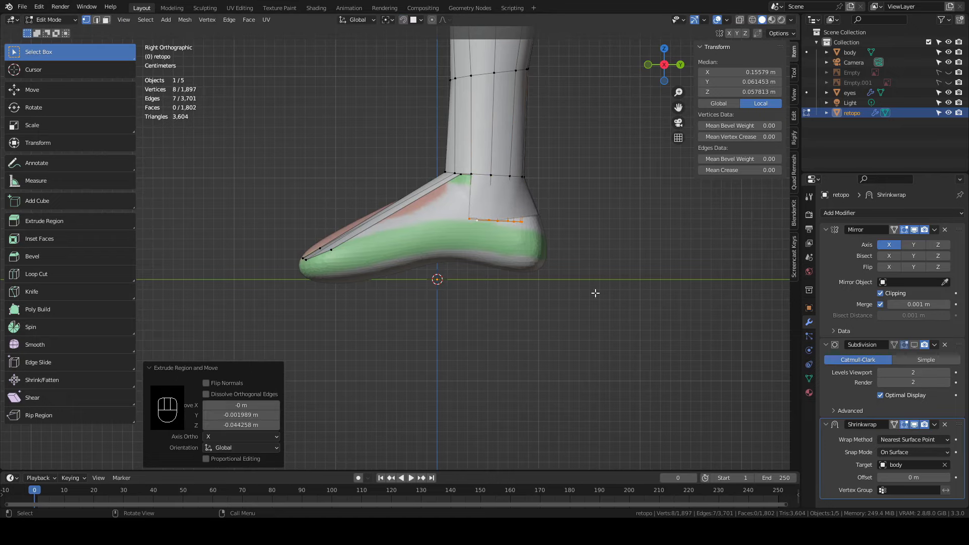
{"action": "key", "text": "e"}
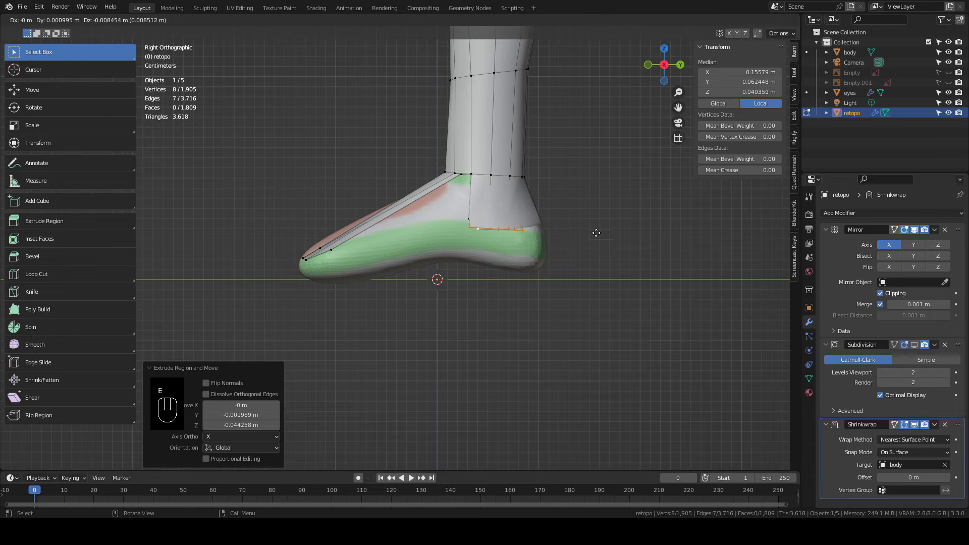
{"action": "left_click", "coordinate": [589, 247]}
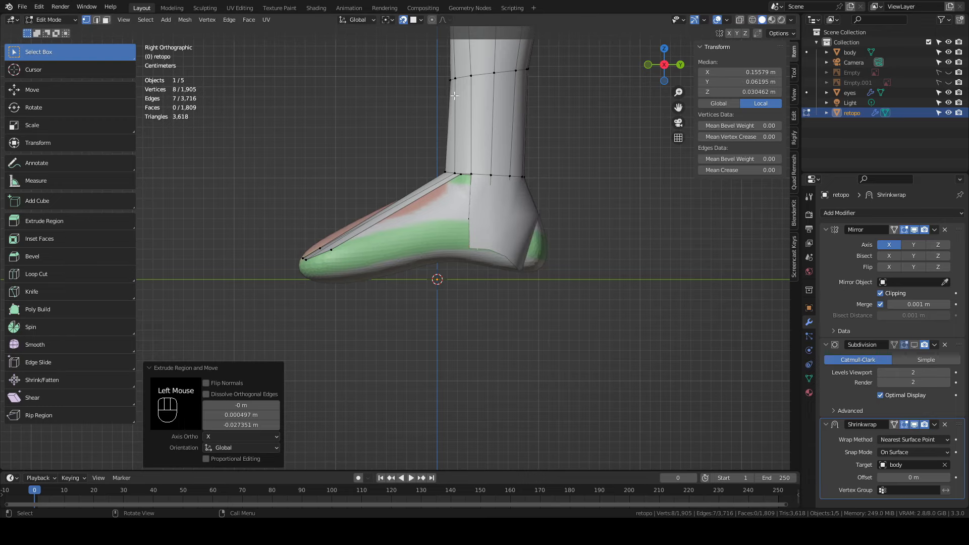
Add a loop cut across the strip on top of the foot, near the middle between ankle and toes
{"action": "scroll", "coordinate": [676, 331], "scroll_direction": "up", "scroll_amount": 2}
{"action": "middle_click_drag", "start_coordinate": [675, 332], "coordinate": [505, 280], "text": "shift"}
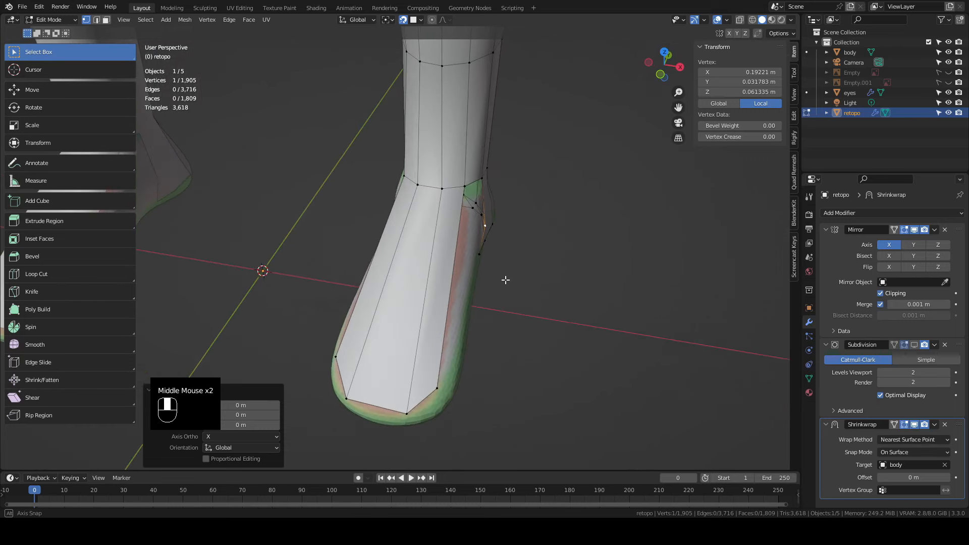
{"action": "key", "text": "ctrl+r"}
{"action": "left_click", "coordinate": [408, 270]}
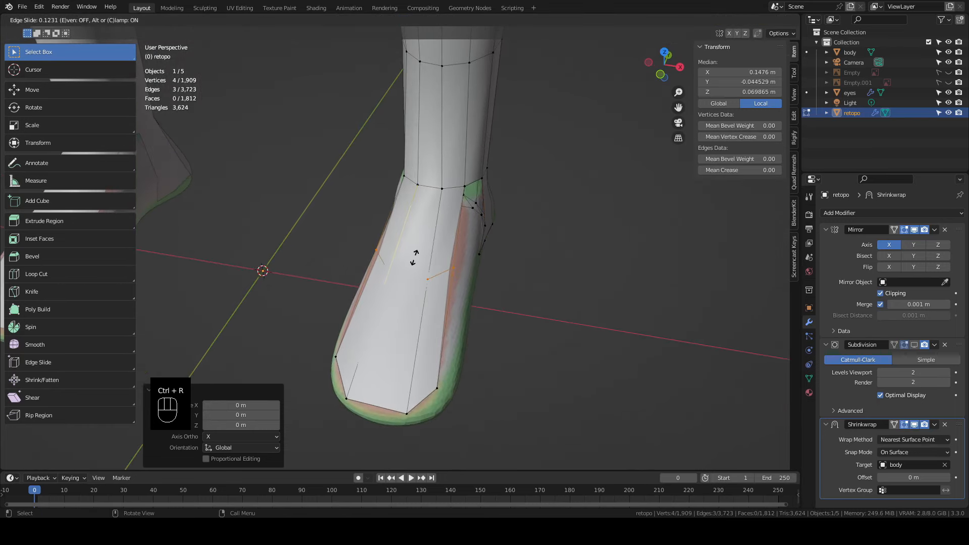
{"action": "left_click", "coordinate": [413, 257]}
Move the end vertices of the new foot loop outward onto the sides of the foot
{"action": "middle_click_drag", "start_coordinate": [502, 264], "coordinate": [401, 264]}
{"action": "left_click", "coordinate": [408, 263]}
{"action": "key", "text": "g"}
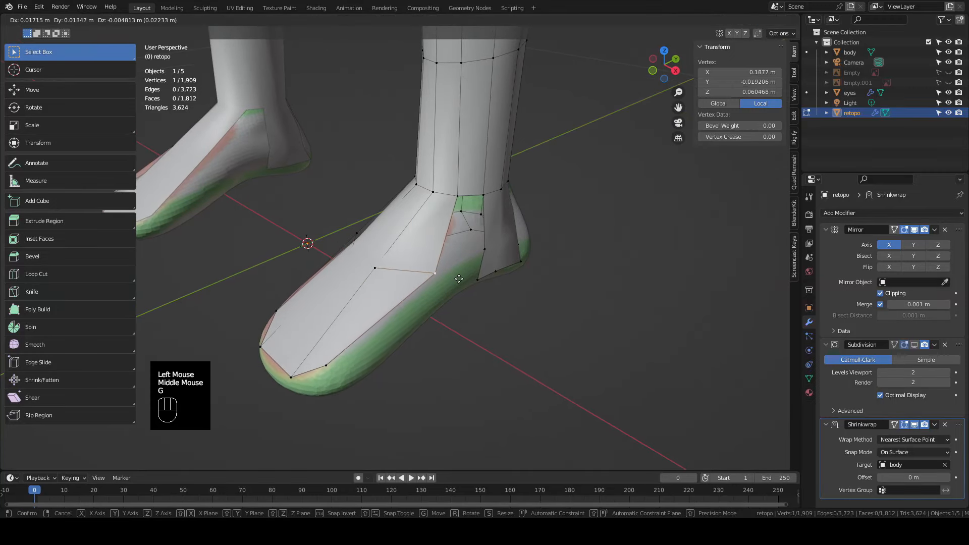
{"action": "left_click", "coordinate": [459, 278]}
{"action": "middle_click_drag", "start_coordinate": [459, 278], "coordinate": [408, 279]}
{"action": "key", "text": "g"}
{"action": "left_click", "coordinate": [454, 279]}
Adjust the foot loop's two middle vertices, shifting the outer one about 0.004 m inward to even the spacing
{"action": "left_click", "coordinate": [404, 282]}
{"action": "key", "text": "g"}
{"action": "left_click", "coordinate": [410, 282]}
{"action": "left_click", "coordinate": [454, 291]}
{"action": "key", "text": "g"}
{"action": "left_click", "coordinate": [447, 291]}
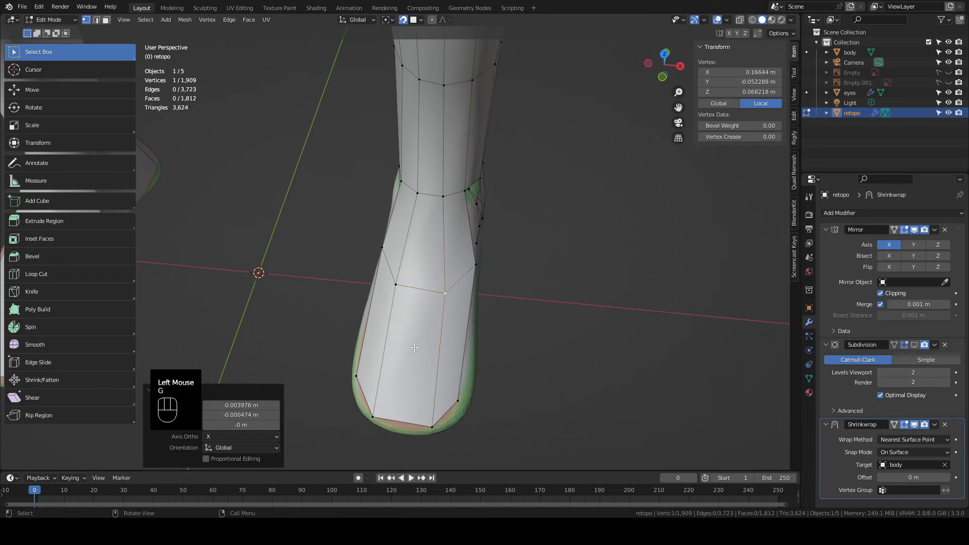
Add a second loop cut halfway between the first foot loop and the toe end, without sliding it
{"action": "left_click", "coordinate": [392, 337]}
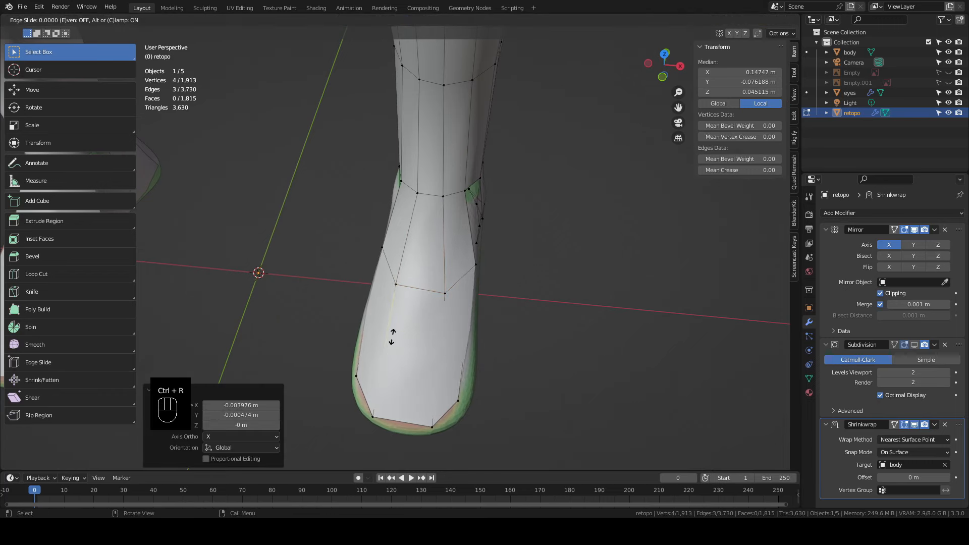
{"action": "left_click", "coordinate": [391, 337]}
{"action": "key", "text": "g"}
{"action": "left_click", "coordinate": [392, 338]}
Move the second foot loop's end vertices outward onto the sides of the foot
{"action": "left_click", "coordinate": [336, 312]}
{"action": "middle_click_drag", "start_coordinate": [392, 338], "coordinate": [290, 283]}
{"action": "key", "text": "g"}
{"action": "left_click", "coordinate": [344, 326]}
{"action": "left_click", "coordinate": [458, 289]}
{"action": "key", "text": "g"}
{"action": "left_click", "coordinate": [457, 299]}
Fill a face below the ankle edge on both the outer and inner sides, between the foot strip and the heel
{"action": "left_click", "coordinate": [446, 189]}
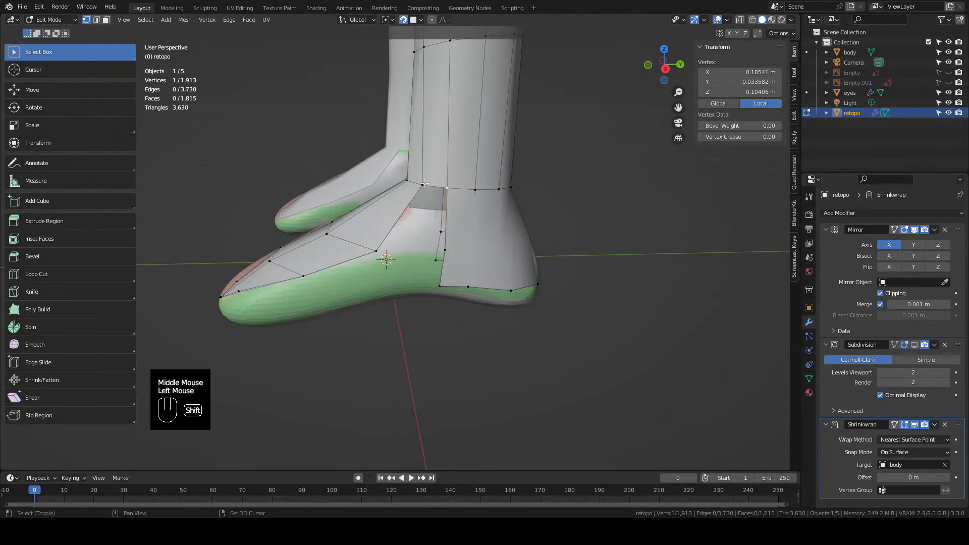
{"action": "left_click", "coordinate": [424, 185], "text": "shift"}
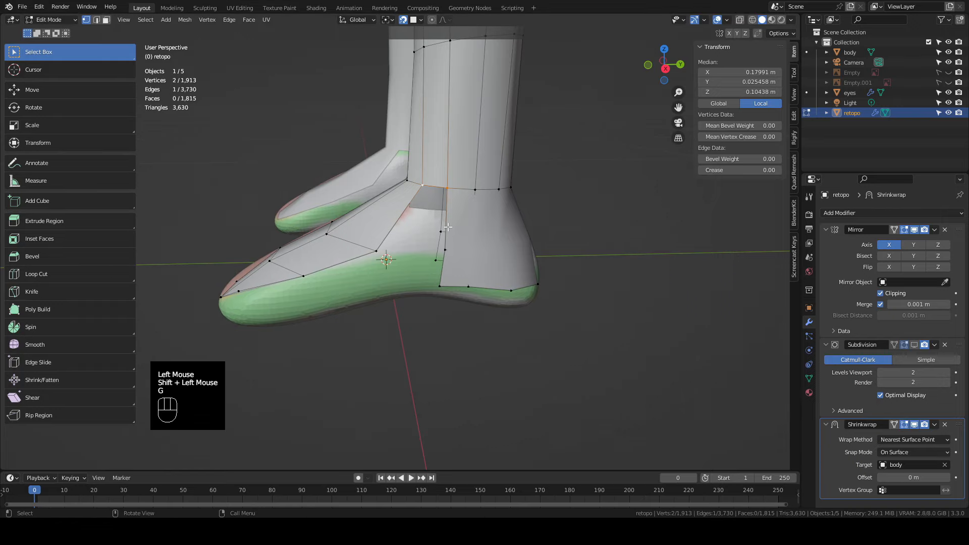
{"action": "key", "text": "g"}
{"action": "key", "text": "f"}
{"action": "middle_click_drag", "start_coordinate": [448, 227], "coordinate": [588, 233]}
{"action": "left_click", "coordinate": [386, 175]}
{"action": "left_click", "coordinate": [370, 173], "text": "shift"}
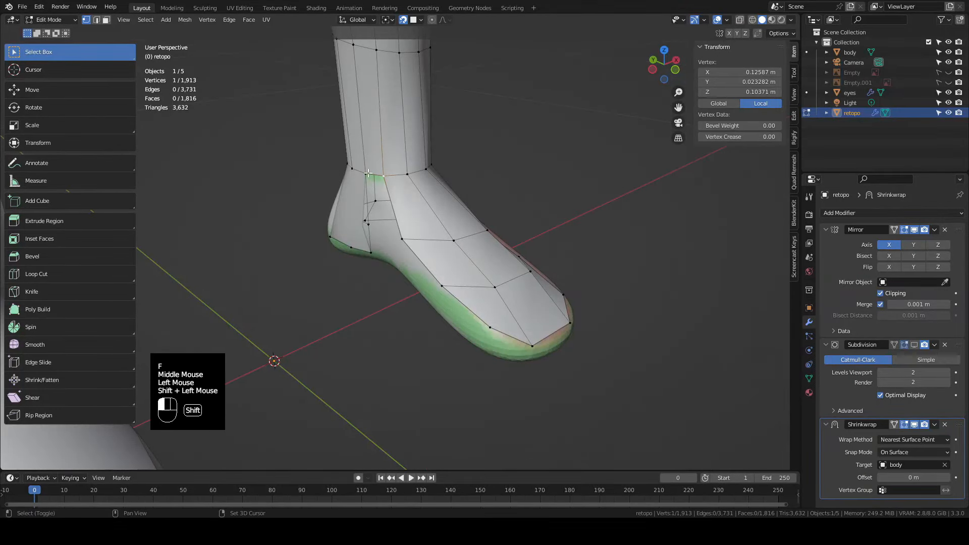
{"action": "key", "text": "f"}
{"action": "middle_click_drag", "start_coordinate": [497, 253], "coordinate": [347, 224]}
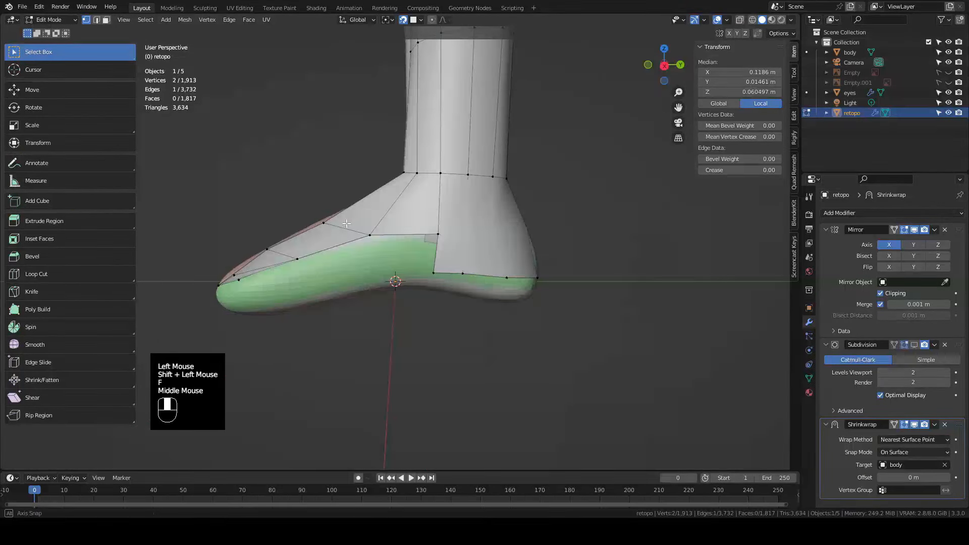
Extrude the heel piece's outer lower front vertex forward along the outer side of the foot, adding three points toward the toes
{"action": "left_click", "coordinate": [429, 269]}
{"action": "middle_click_drag", "start_coordinate": [429, 270], "coordinate": [518, 266], "text": "shift"}
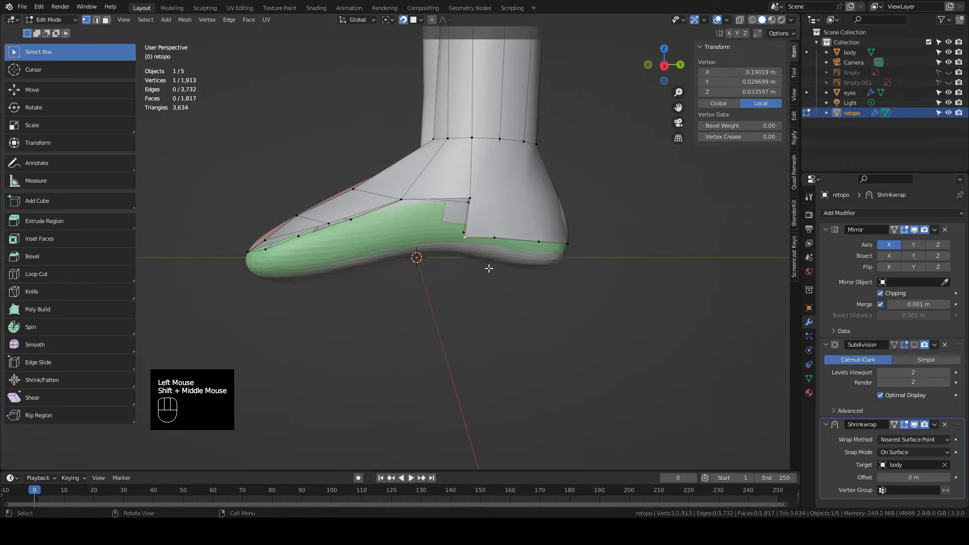
{"action": "key", "text": "e"}
{"action": "left_click", "coordinate": [430, 269]}
{"action": "key", "text": "e"}
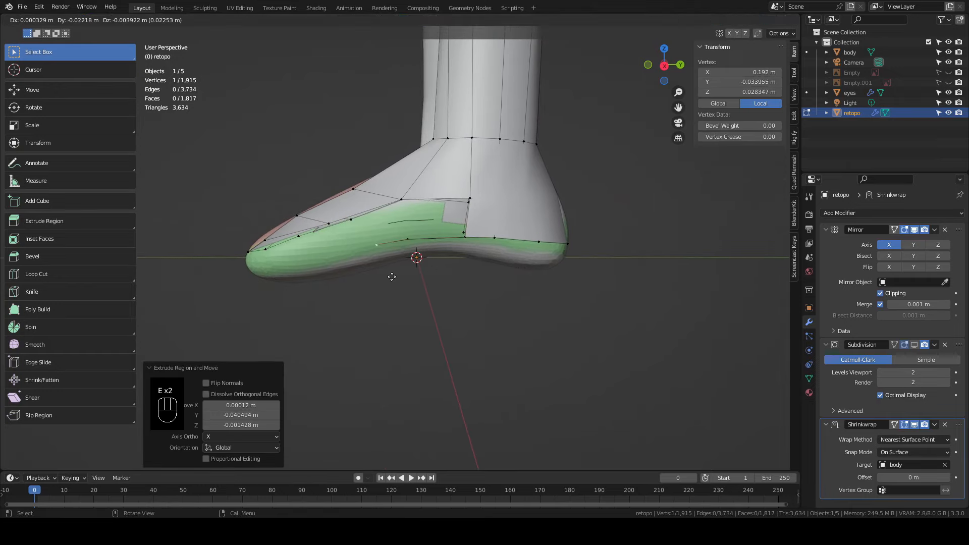
{"action": "left_click", "coordinate": [364, 286]}
{"action": "middle_click_drag", "start_coordinate": [364, 286], "coordinate": [379, 272]}
{"action": "key", "text": "e"}
{"action": "left_click", "coordinate": [315, 289]}
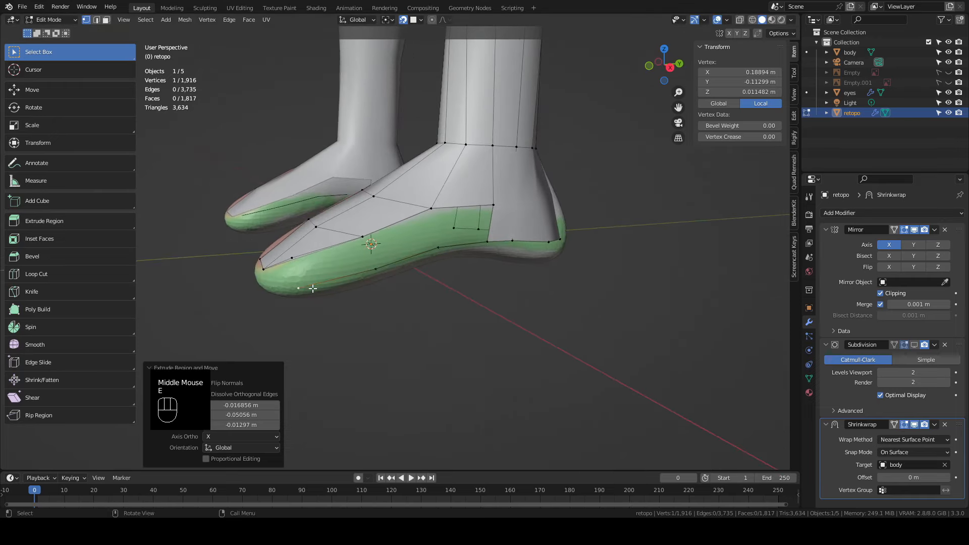
Continue extruding the vertex chain around the toe tip and back along the lower inner side of the foot
{"action": "middle_click_drag", "start_coordinate": [315, 288], "coordinate": [429, 303]}
{"action": "key", "text": "e"}
{"action": "left_click", "coordinate": [426, 322]}
{"action": "key", "text": "e"}
{"action": "left_click", "coordinate": [389, 303]}
{"action": "key", "text": "e"}
{"action": "left_click", "coordinate": [348, 298]}
{"action": "middle_click_drag", "start_coordinate": [348, 298], "coordinate": [242, 290]}
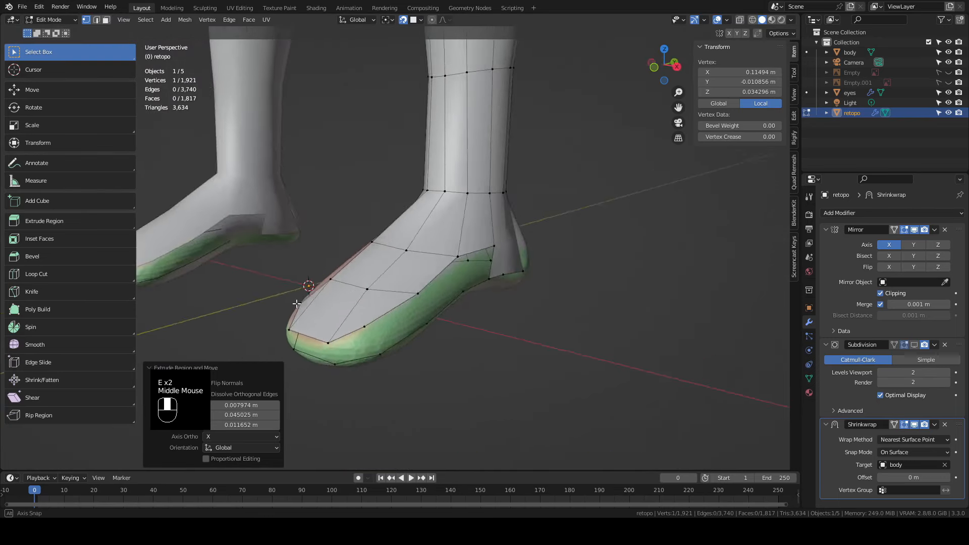
Fill the faces between the foot's top strip and the lower vertex chain, from the outer ankle around the toes to the inner side
{"action": "left_click", "coordinate": [516, 262]}
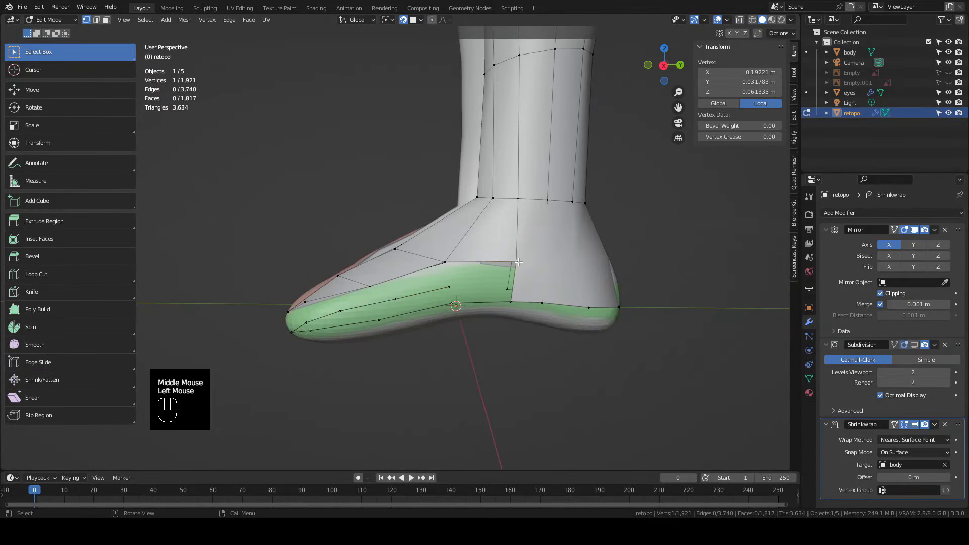
{"action": "left_click", "coordinate": [511, 300], "text": "shift"}
{"action": "key", "text": "f"}
{"action": "key", "text": "f"}
{"action": "key", "text": "f"}
{"action": "key", "text": "f"}
{"action": "mouse_move", "coordinate": [552, 287]}
{"action": "middle_mouse_down"}
{"action": "mouse_move", "coordinate": [535, 282]}
{"action": "mouse_move", "coordinate": [562, 274]}
{"action": "middle_mouse_up"}
{"action": "key", "text": "f"}
{"action": "key", "text": "f"}
{"action": "key", "text": "f"}
{"action": "middle_click_drag", "start_coordinate": [427, 268], "coordinate": [498, 281]}
{"action": "key", "text": "f"}
Fill the remaining gap on the foot's inner side with a face joining the heel piece to the foot side
{"action": "left_click", "coordinate": [335, 270]}
{"action": "left_click", "coordinate": [276, 303], "text": "shift"}
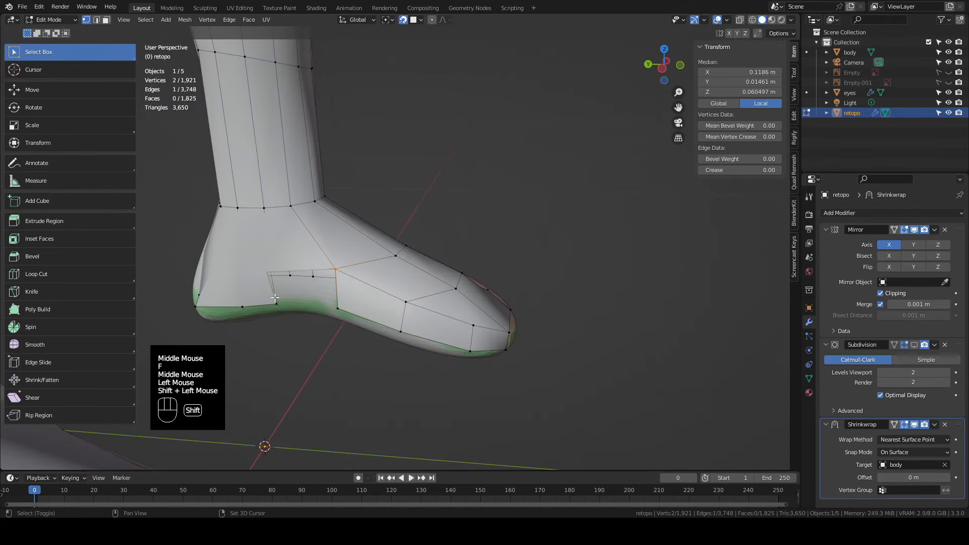
{"action": "left_click", "coordinate": [268, 273], "text": "shift"}
{"action": "left_click", "coordinate": [337, 308], "text": "shift"}
{"action": "key", "text": "f"}
Turn off snapping and, in the right side view, lower the foot's bottom edge loop by about 0.0064 m
{"action": "key", "text": "KP_3"}
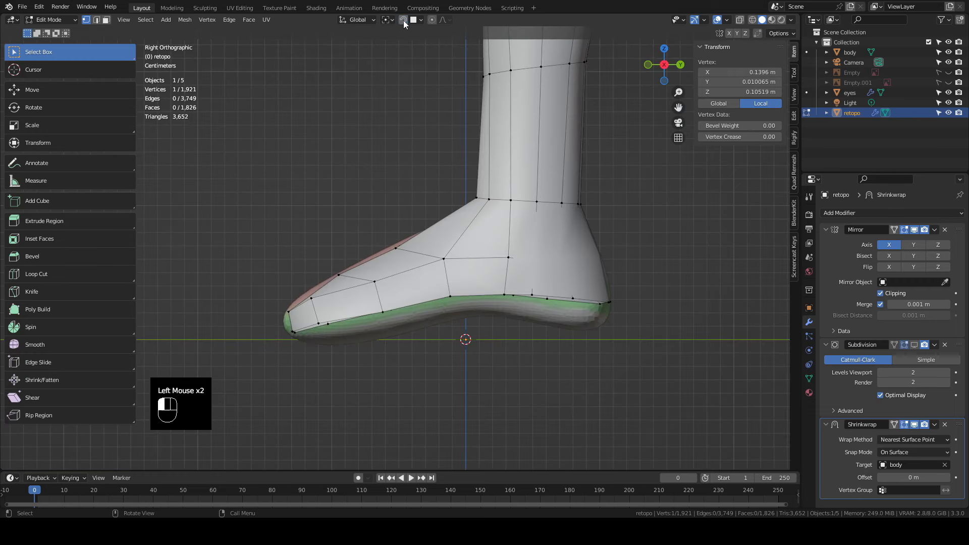
{"action": "double_click", "coordinate": [556, 296]}
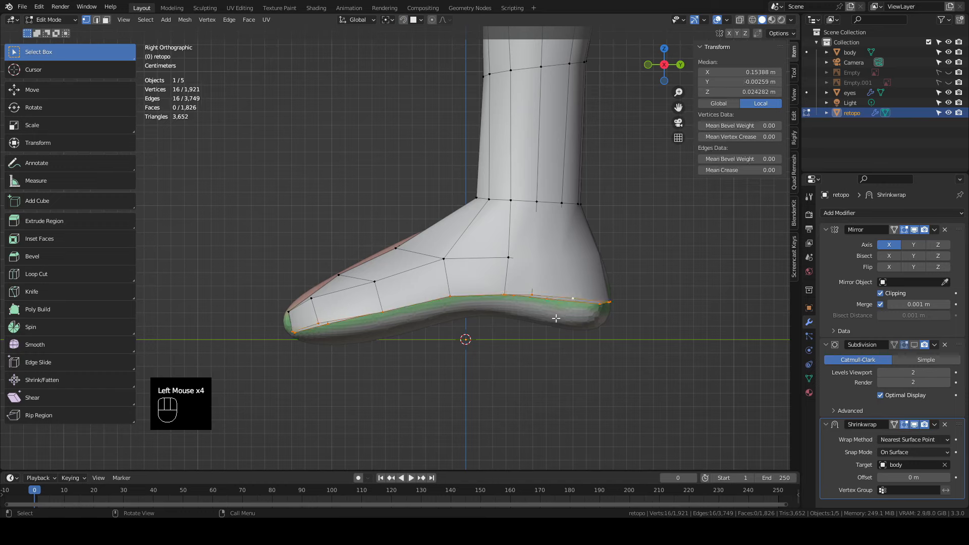
{"action": "key", "text": "g"}
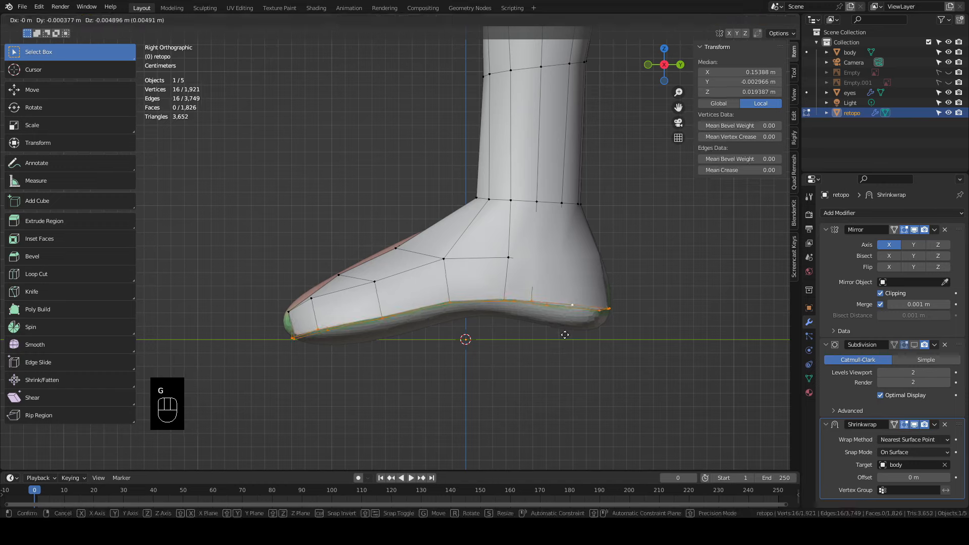
{"action": "left_click", "coordinate": [564, 336]}
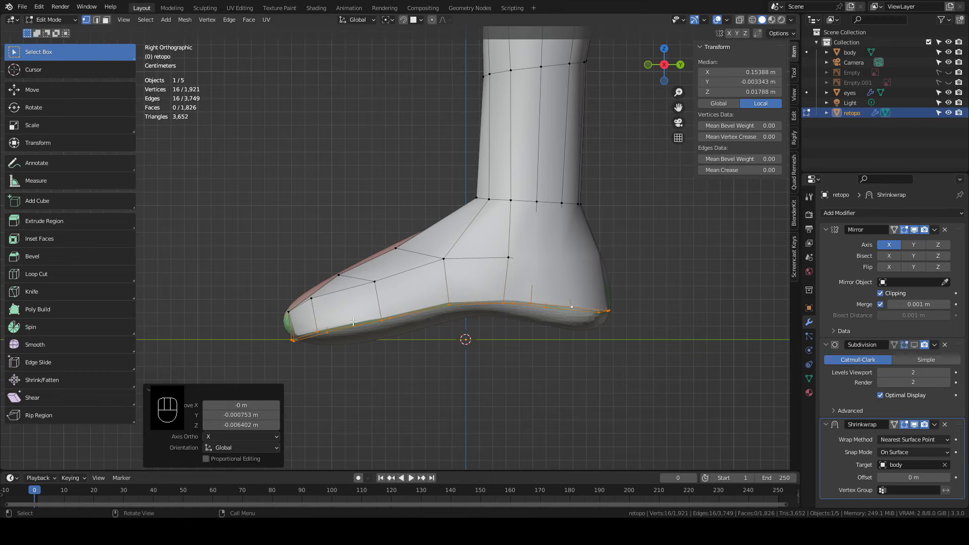
Add one loop cut around the side of the foot, halfway up the lowest face row, without sliding it
{"action": "key", "text": "ctrl+r"}
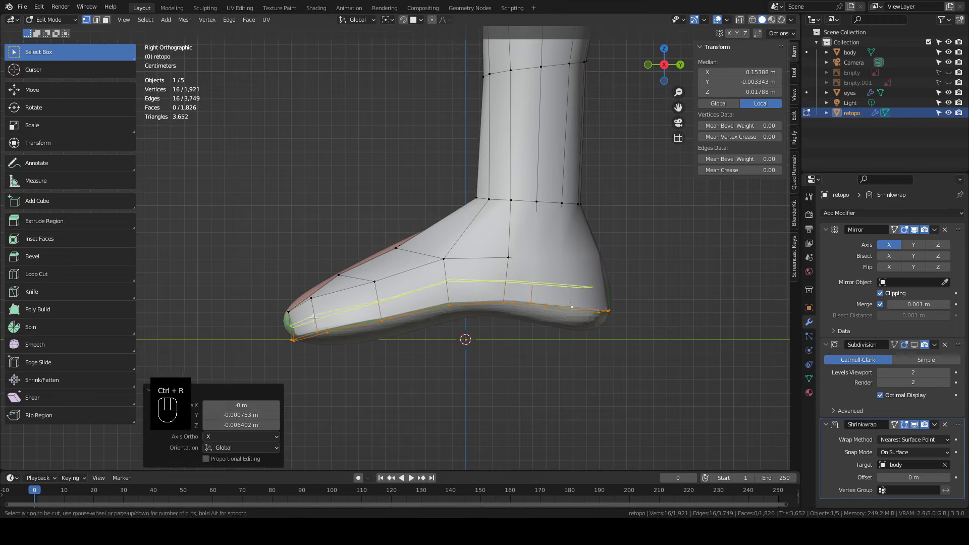
{"action": "left_click", "coordinate": [313, 317]}
{"action": "left_click", "coordinate": [313, 317]}
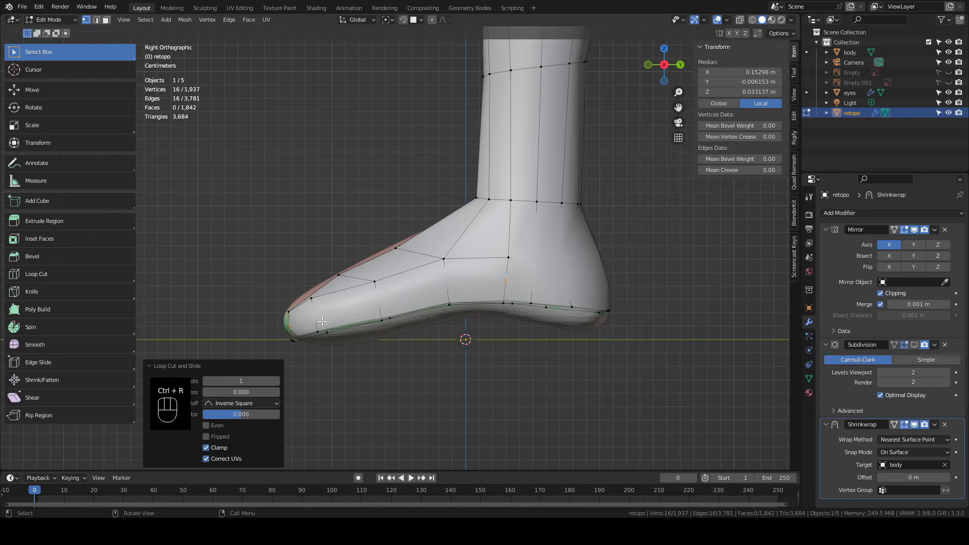
Extrude the foot's bottom edge loop inward onto the sole at scale 0.890, and narrow it to 0.812 along X
{"action": "middle_click_drag", "start_coordinate": [400, 343], "coordinate": [402, 279]}
{"action": "double_click", "coordinate": [386, 288]}
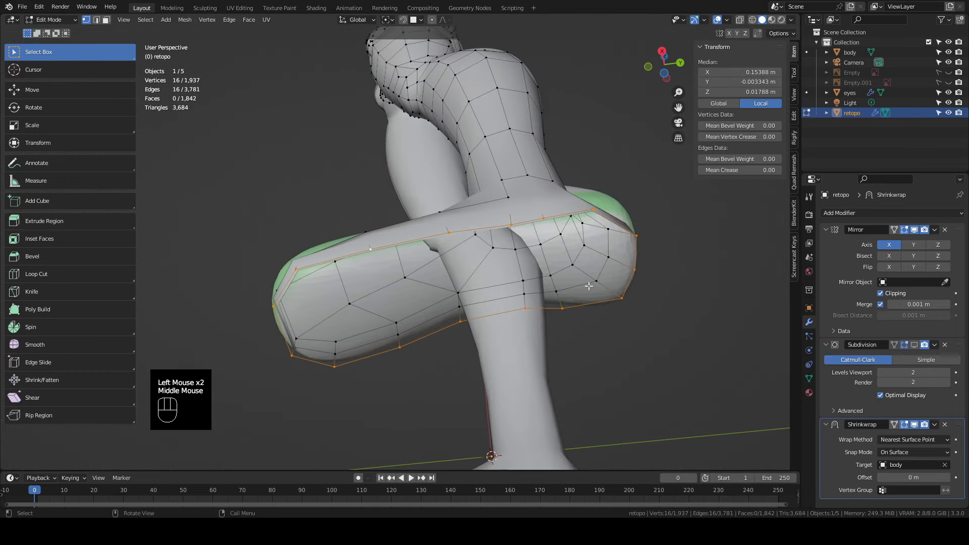
{"action": "key", "text": "e"}
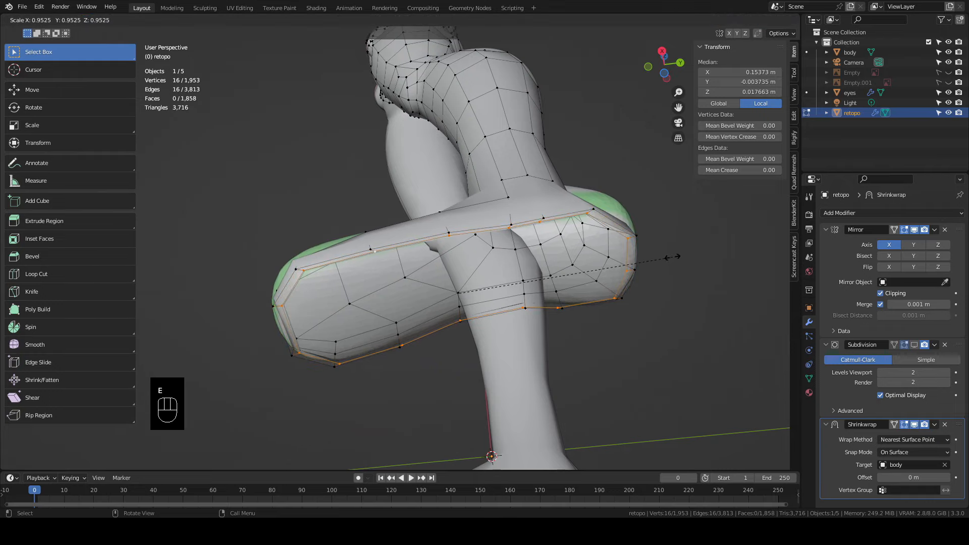
{"action": "left_click", "coordinate": [659, 256]}
{"action": "middle_click_drag", "start_coordinate": [659, 256], "coordinate": [480, 331]}
{"action": "key", "text": "s"}
{"action": "key", "text": "x"}
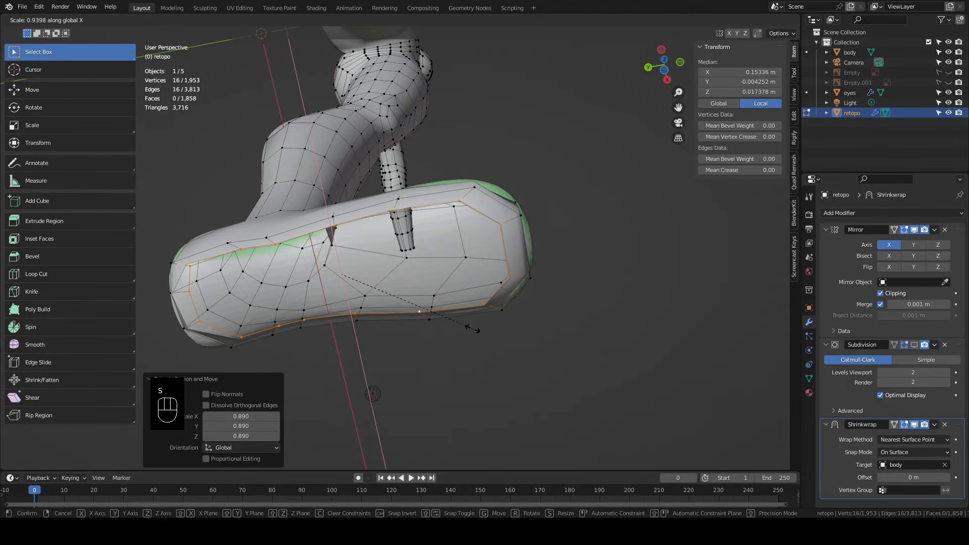
{"action": "left_click", "coordinate": [455, 322]}
{"action": "middle_click_drag", "start_coordinate": [455, 322], "coordinate": [661, 294]}
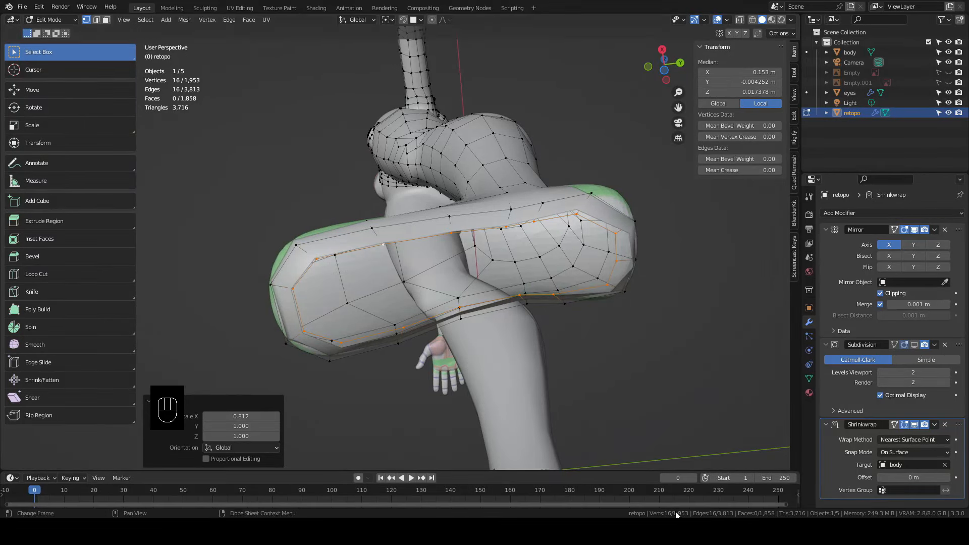
Grid-fill the sole opening with span 2 and offset 1, and snap the filled grid onto the body surface
{"action": "left_click", "coordinate": [252, 21]}
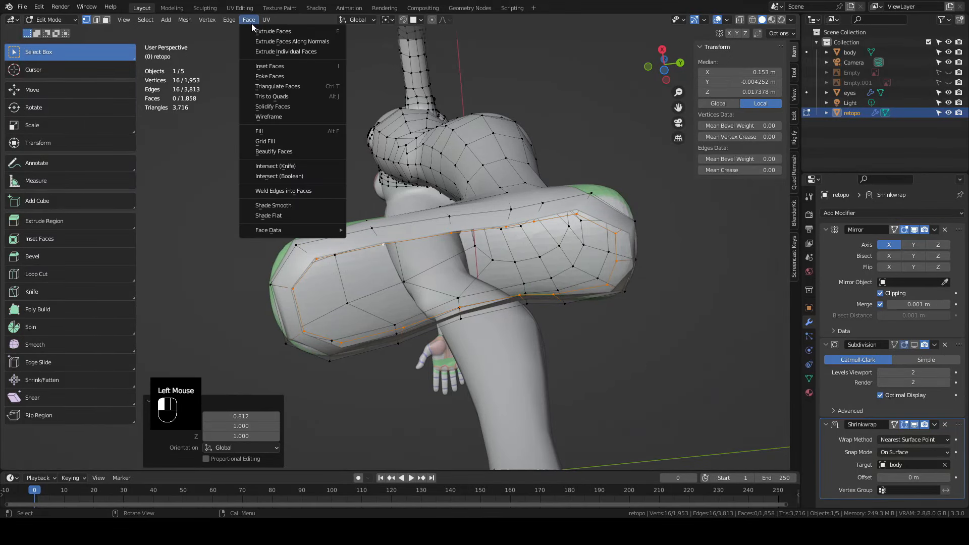
{"action": "left_click", "coordinate": [270, 143]}
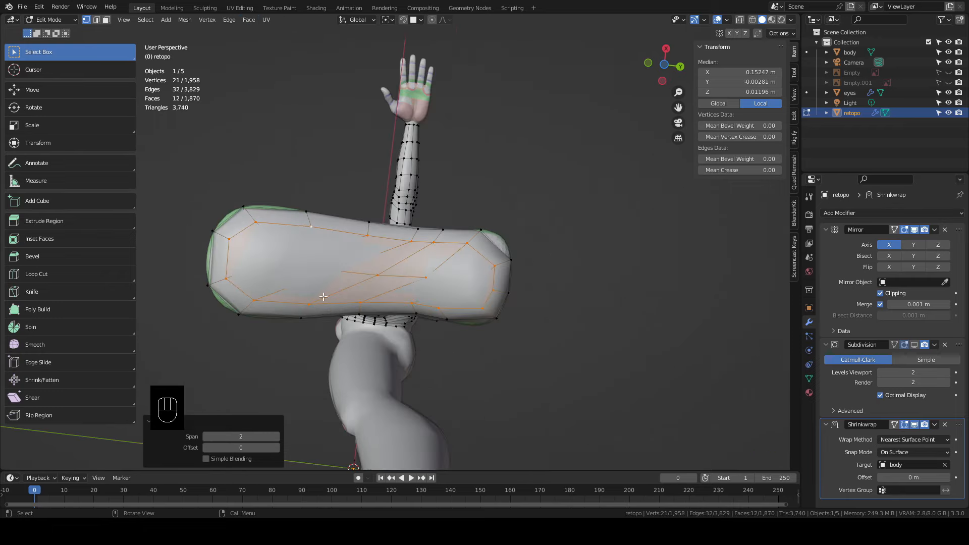
{"action": "left_click", "coordinate": [276, 448]}
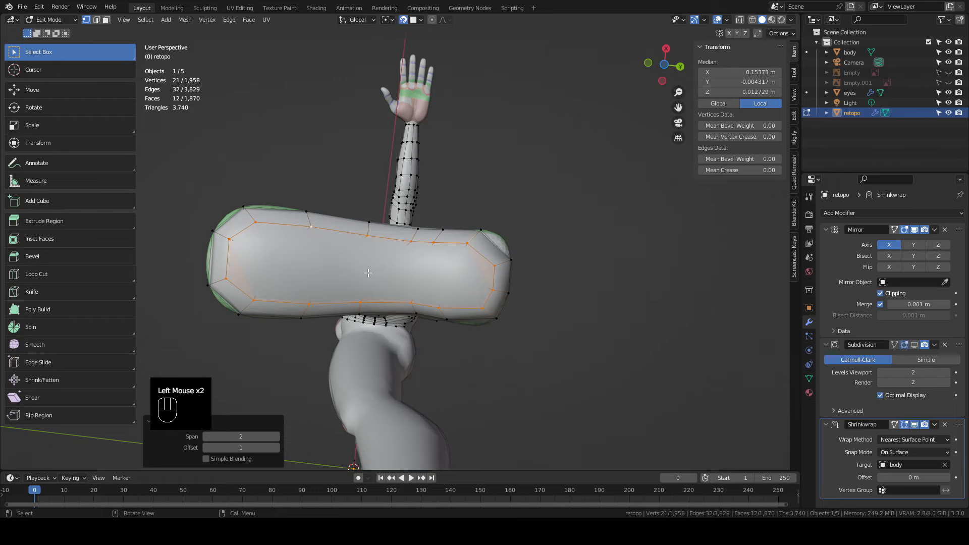
{"action": "key", "text": "g"}
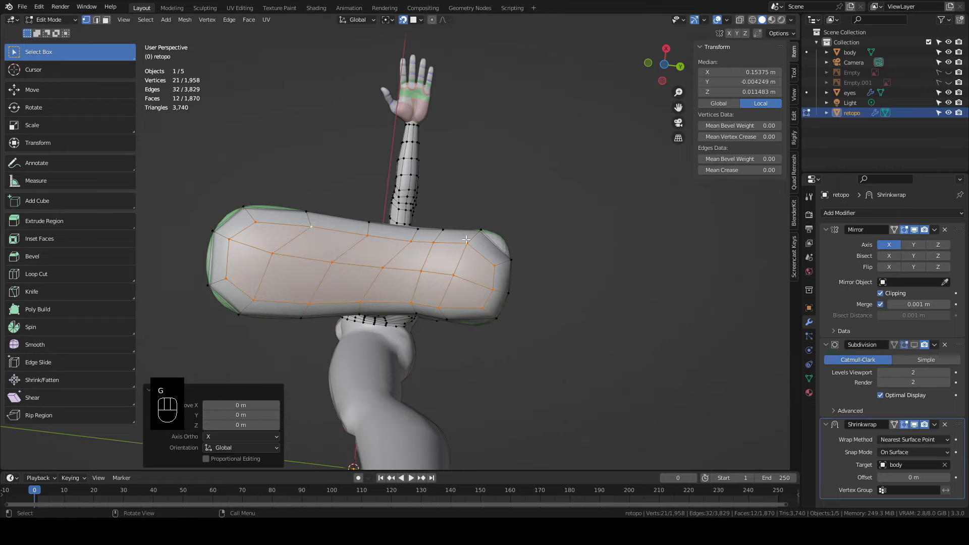
Add one centred loop cut around the foot just below the ankle, without sliding it
{"action": "middle_click_drag", "start_coordinate": [467, 239], "coordinate": [548, 349]}
{"action": "middle_click_drag", "start_coordinate": [505, 263], "coordinate": [519, 267]}
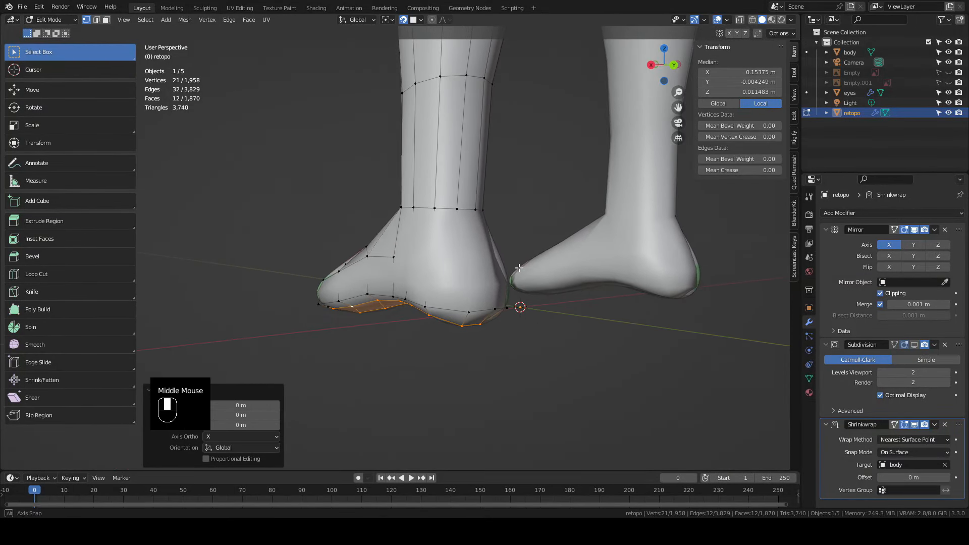
{"action": "key", "text": "ctrl+r"}
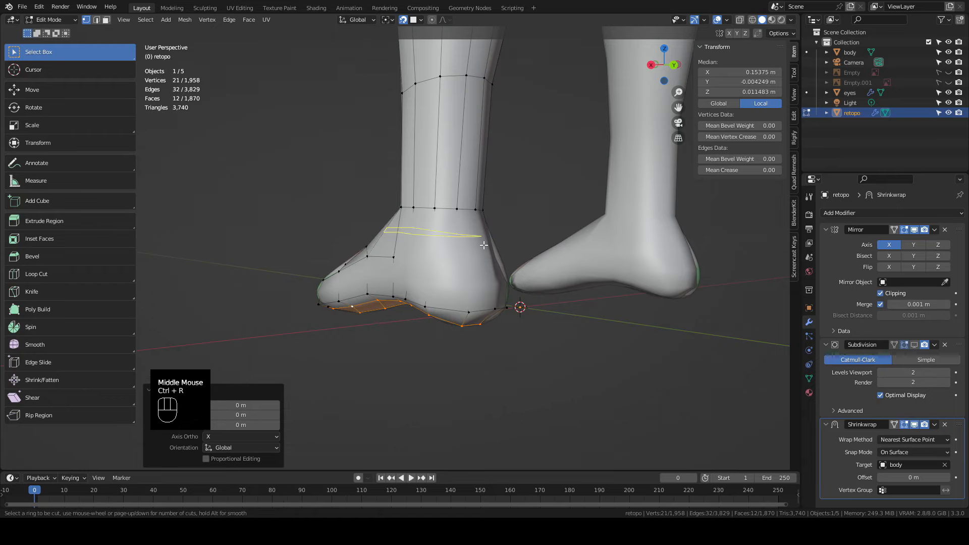
{"action": "left_click", "coordinate": [483, 244]}
{"action": "left_click", "coordinate": [483, 244]}
{"action": "middle_click_drag", "start_coordinate": [484, 245], "coordinate": [608, 164]}
Examine the foot's edge flow from above and below, using X-ray and a loop cut preview across the toes
{"action": "left_click", "coordinate": [740, 19]}
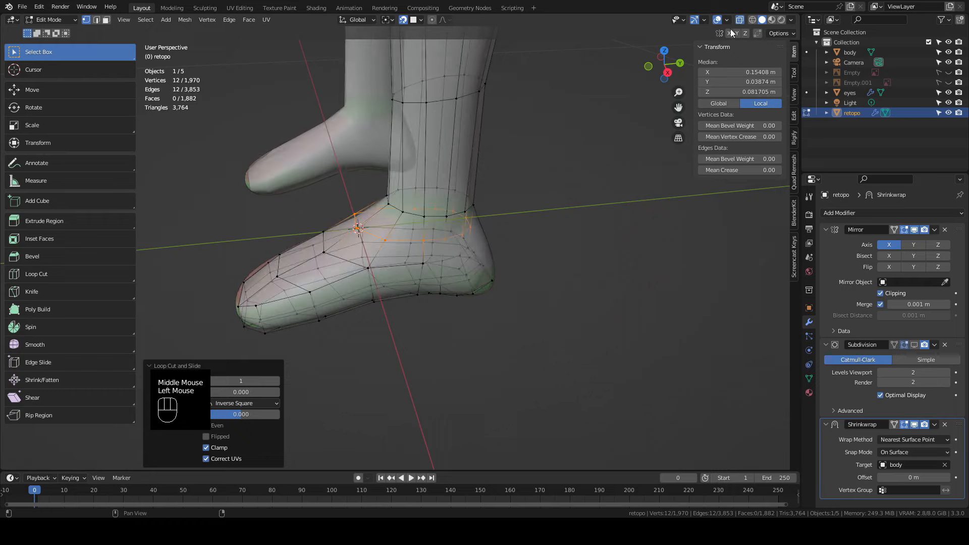
{"action": "middle_click_drag", "start_coordinate": [530, 192], "coordinate": [376, 248]}
{"action": "key", "text": "alt+z"}
{"action": "key", "text": "ctrl+r"}
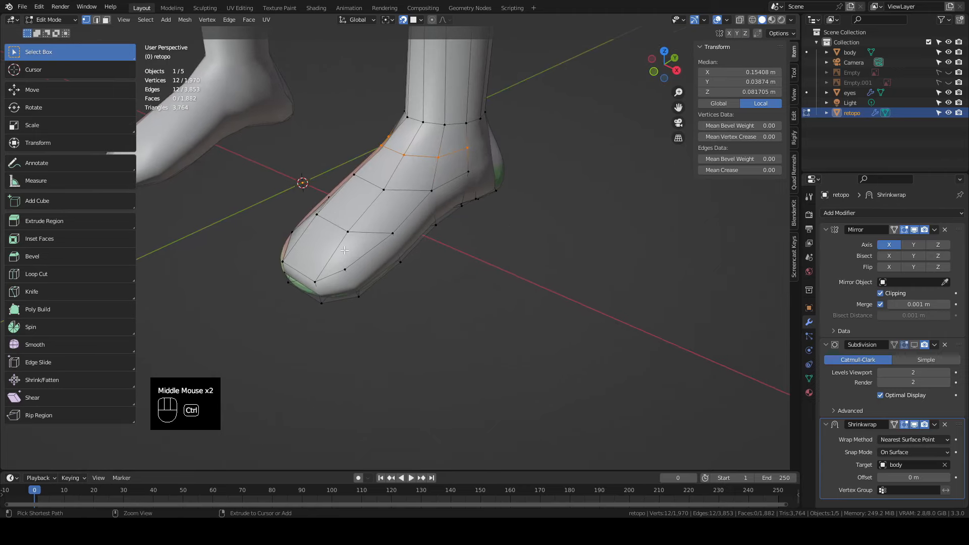
{"action": "key", "text": "ctrl+r"}
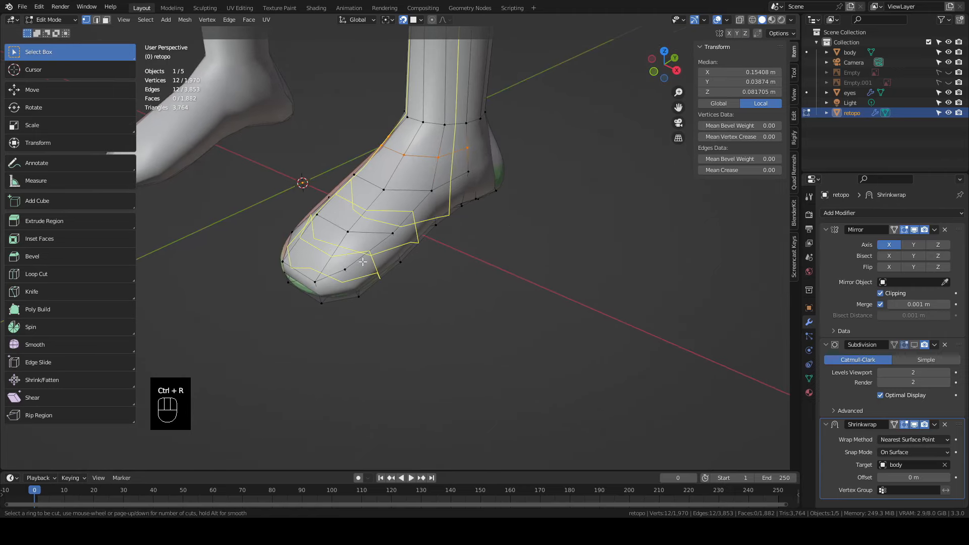
{"action": "mouse_move", "coordinate": [365, 258]}
{"action": "middle_mouse_down"}
{"action": "mouse_move", "coordinate": [379, 264]}
{"action": "mouse_move", "coordinate": [356, 248]}
{"action": "middle_mouse_up"}
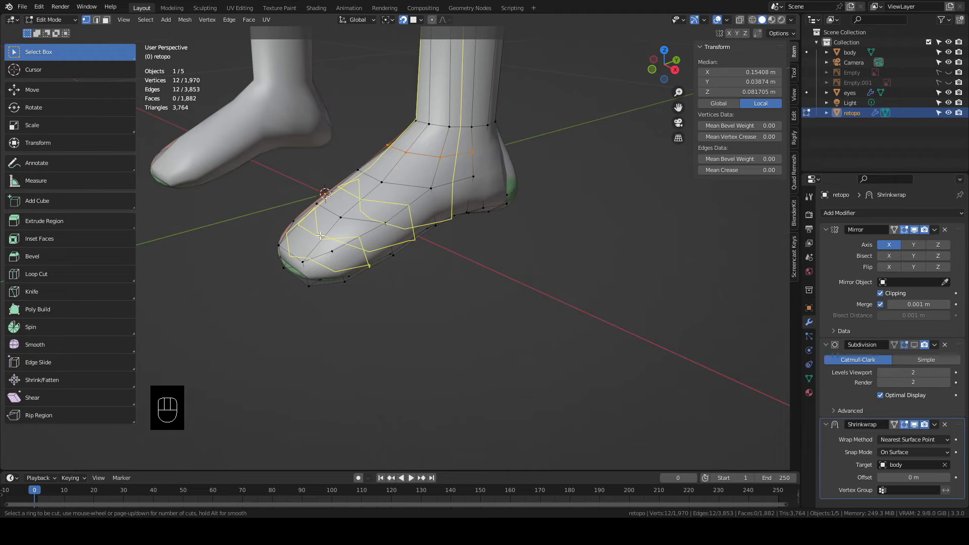
{"action": "middle_click_drag", "start_coordinate": [320, 235], "coordinate": [483, 205]}
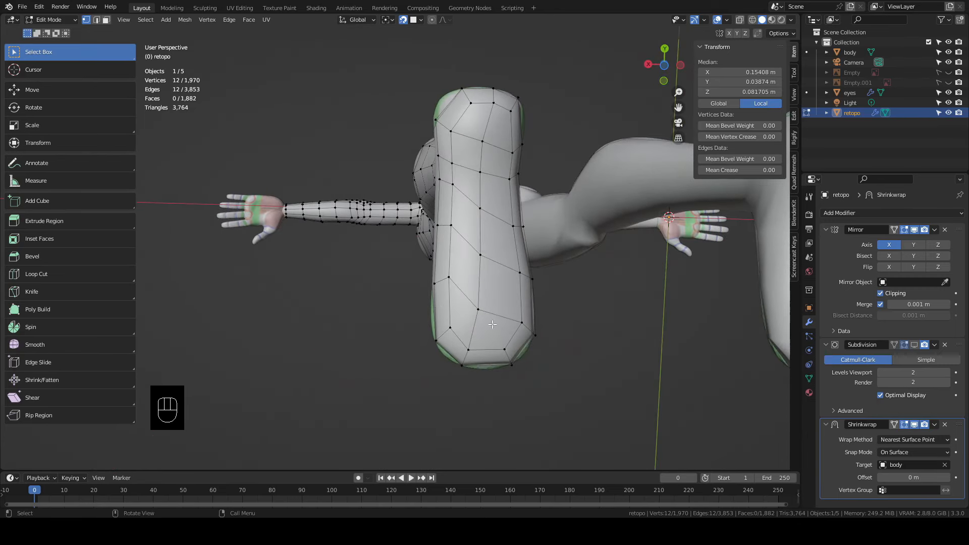
Delete the row of middle vertices running along the sole from heel to toe, reopening the sole
{"action": "left_click", "coordinate": [481, 141]}
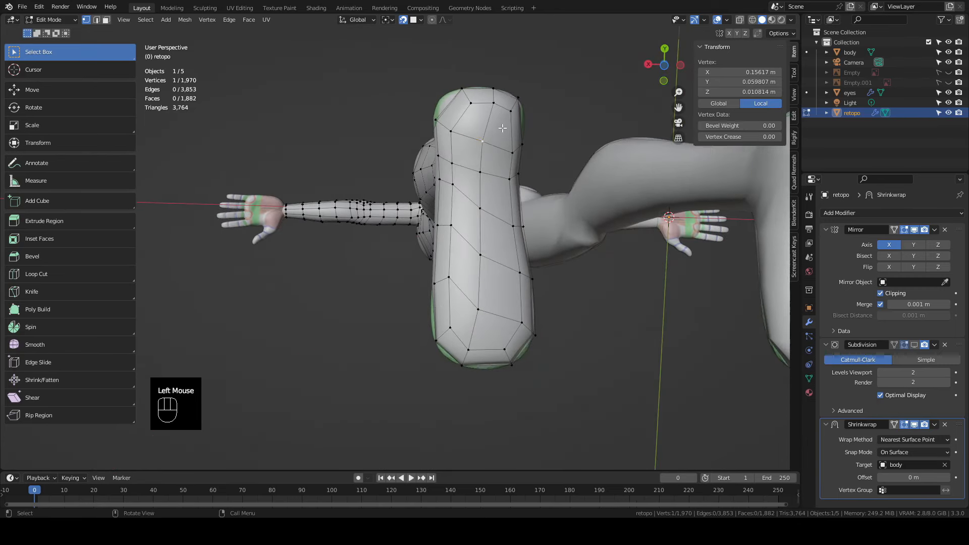
{"action": "left_click", "coordinate": [485, 293], "text": "ctrl+shift"}
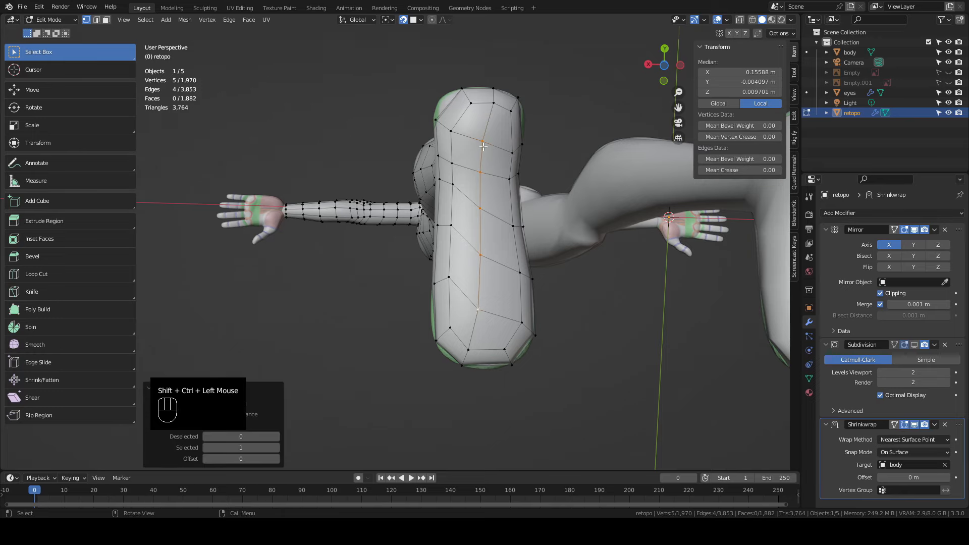
{"action": "key", "text": "x"}
{"action": "left_click", "coordinate": [474, 249]}
{"action": "mouse_move", "coordinate": [474, 248]}
{"action": "middle_mouse_down"}
{"action": "mouse_move", "coordinate": [463, 236]}
{"action": "mouse_move", "coordinate": [487, 241]}
{"action": "middle_mouse_up"}
{"action": "scroll", "coordinate": [462, 236], "scroll_direction": "up", "scroll_amount": 3}
{"action": "scroll", "coordinate": [472, 238], "scroll_direction": "down", "scroll_amount": 1}
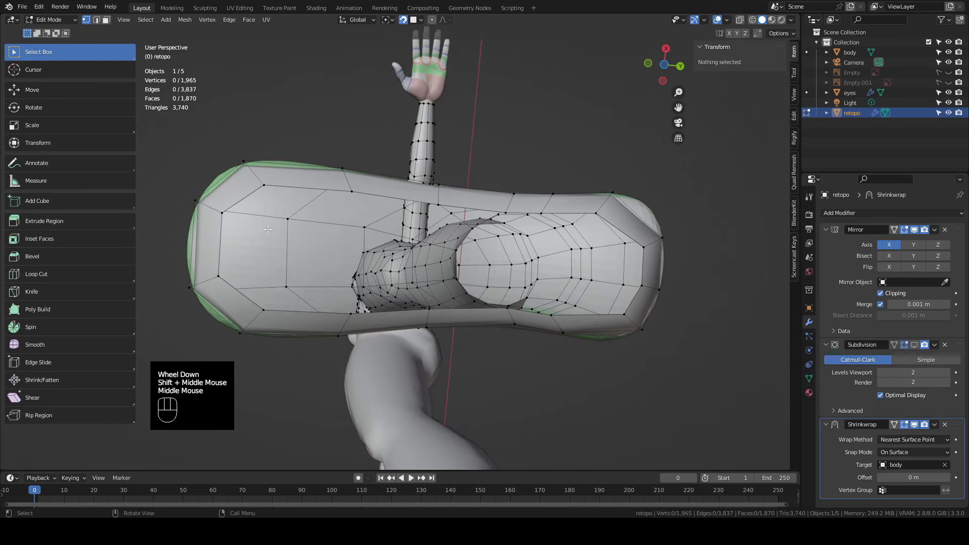
Extrude the sole's front inner edge toward the heel in two segments over the body surface, and narrow the second segment's end
{"action": "left_click", "coordinate": [223, 214]}
{"action": "left_click", "coordinate": [223, 270], "text": "shift"}
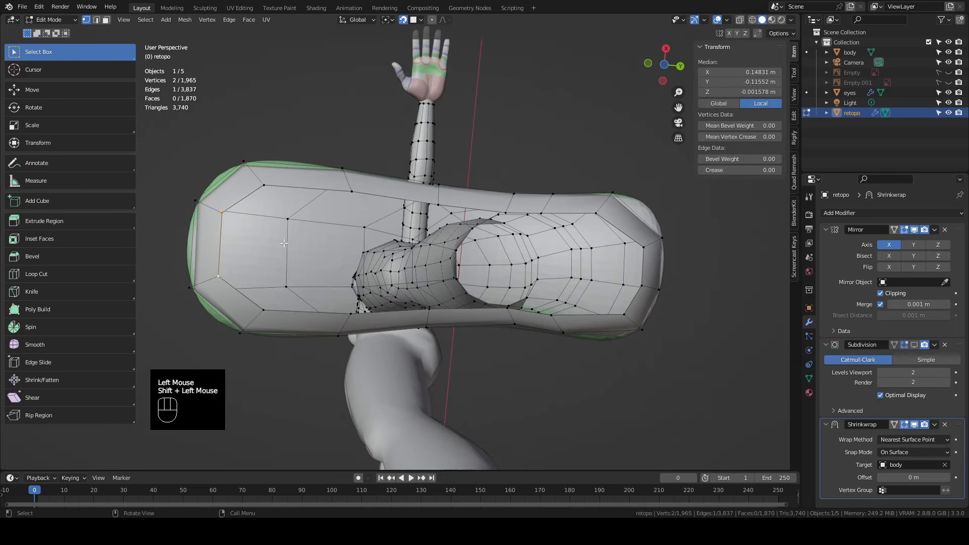
{"action": "key", "text": "e"}
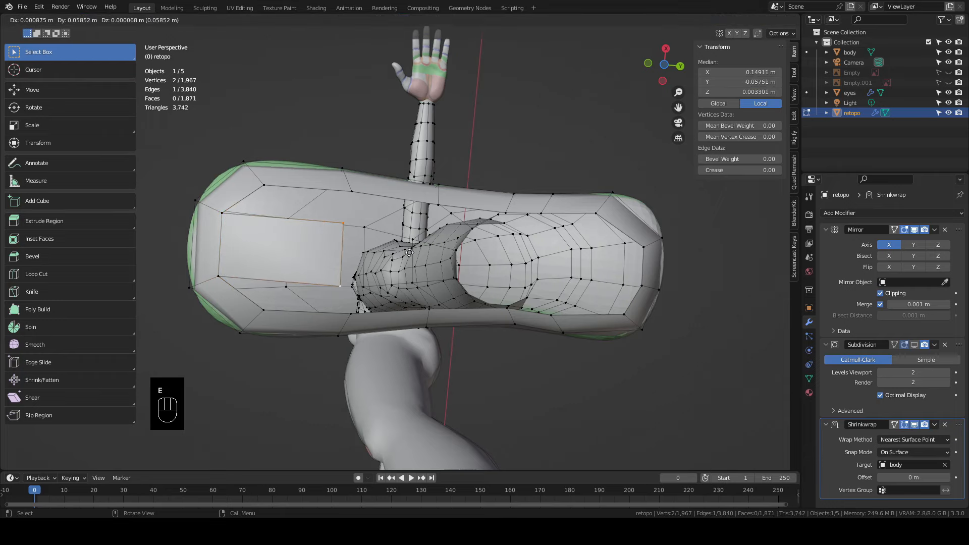
{"action": "left_click", "coordinate": [413, 249]}
{"action": "key", "text": "e"}
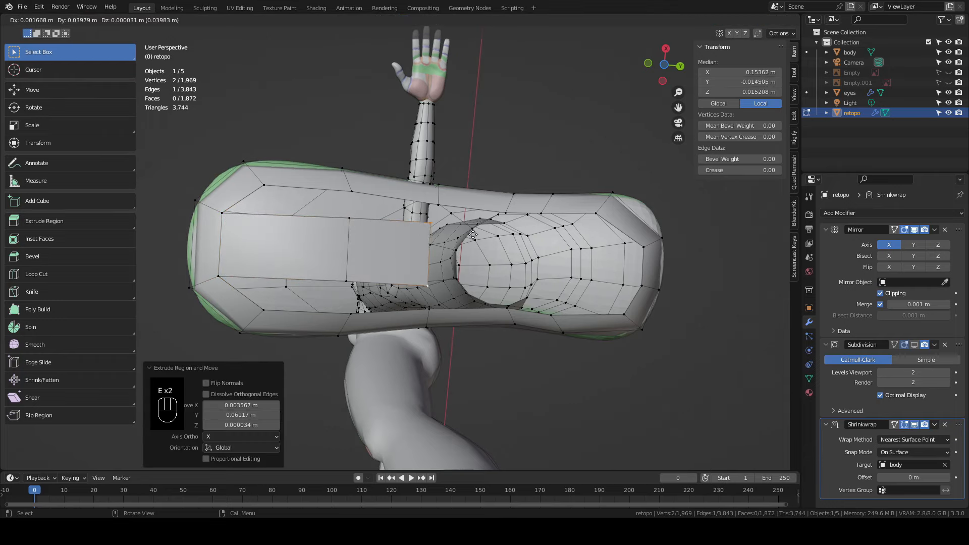
{"action": "left_click", "coordinate": [475, 233]}
{"action": "key", "text": "s"}
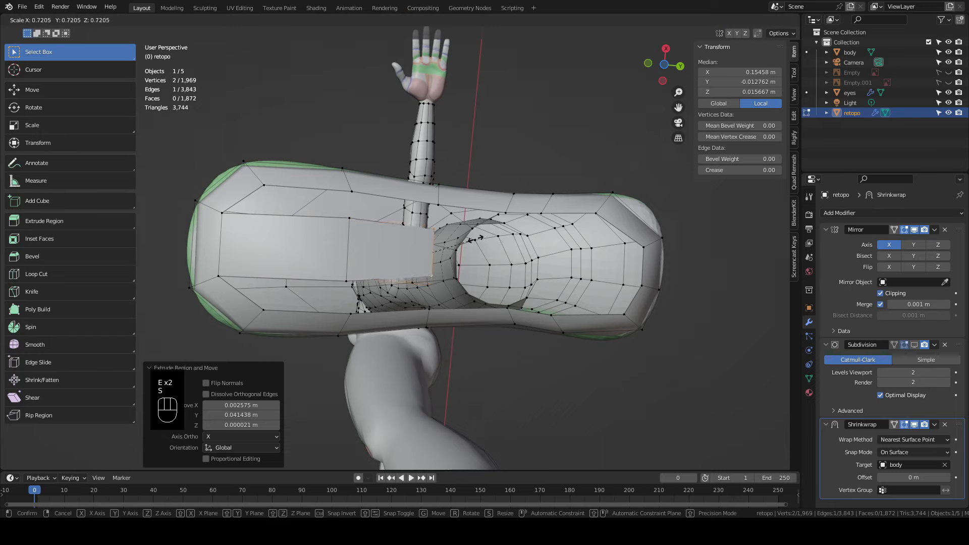
{"action": "left_click", "coordinate": [475, 239]}
Extend the central sole strip by two more segments to the front of the heel mesh, undoing any surplus extrusion
{"action": "key", "text": "e"}
{"action": "left_click", "coordinate": [541, 242]}
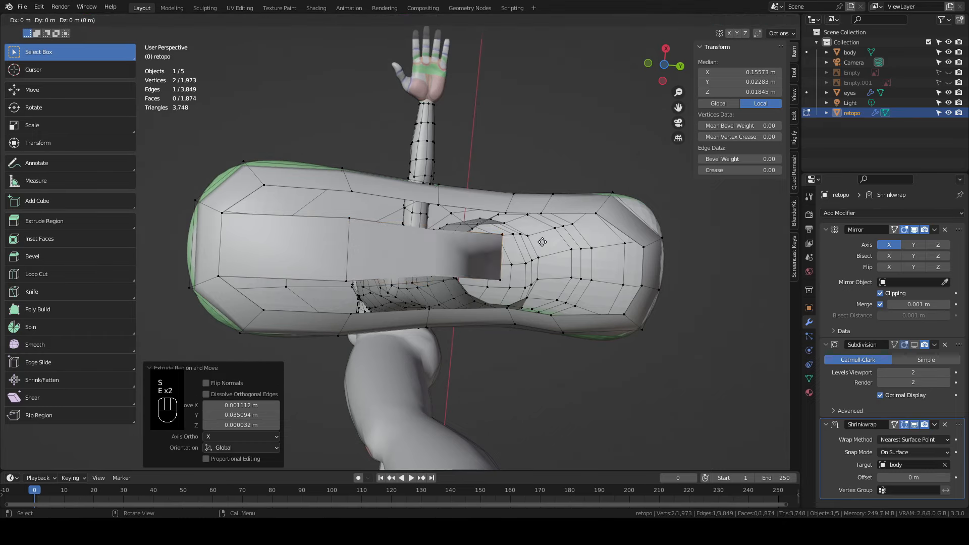
{"action": "key", "text": "e"}
{"action": "left_click", "coordinate": [589, 245]}
{"action": "key", "text": "e"}
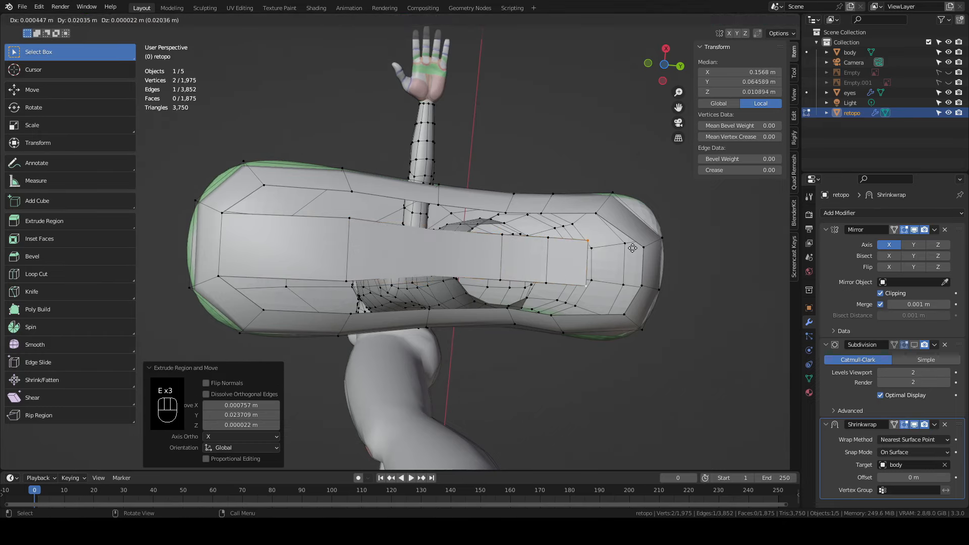
{"action": "right_click", "coordinate": [650, 252]}
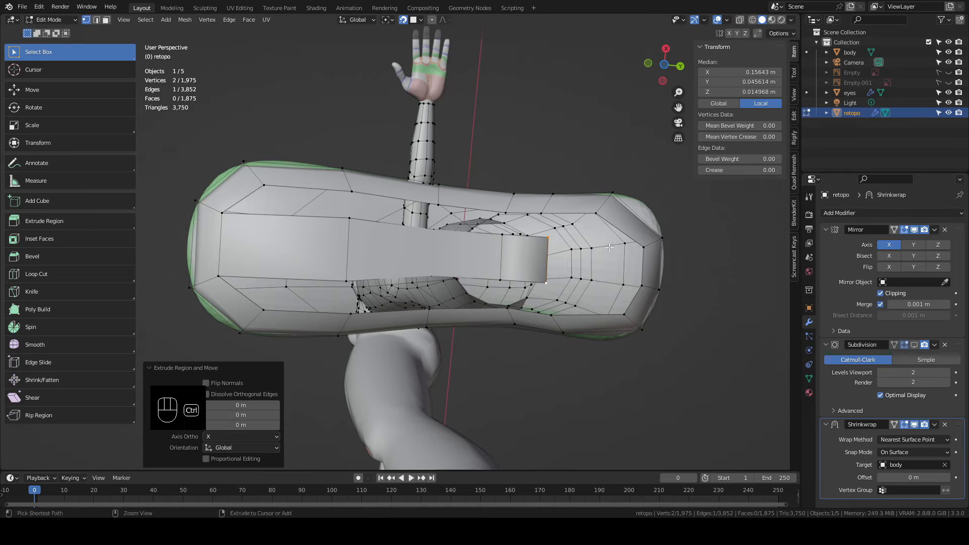
{"action": "key", "text": "ctrl+z"}
Fill the gap between the sole strip and the foot's outer side with four quads, working from toes to heel
{"action": "left_click", "coordinate": [223, 212]}
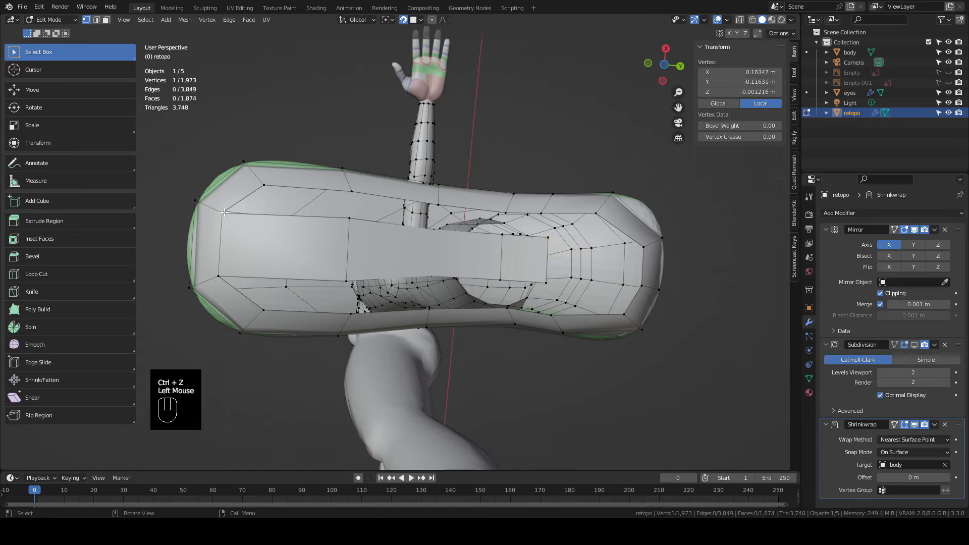
{"action": "left_click", "coordinate": [257, 185], "text": "shift"}
{"action": "key", "text": "f"}
{"action": "key", "text": "f"}
{"action": "key", "text": "f"}
{"action": "key", "text": "f"}
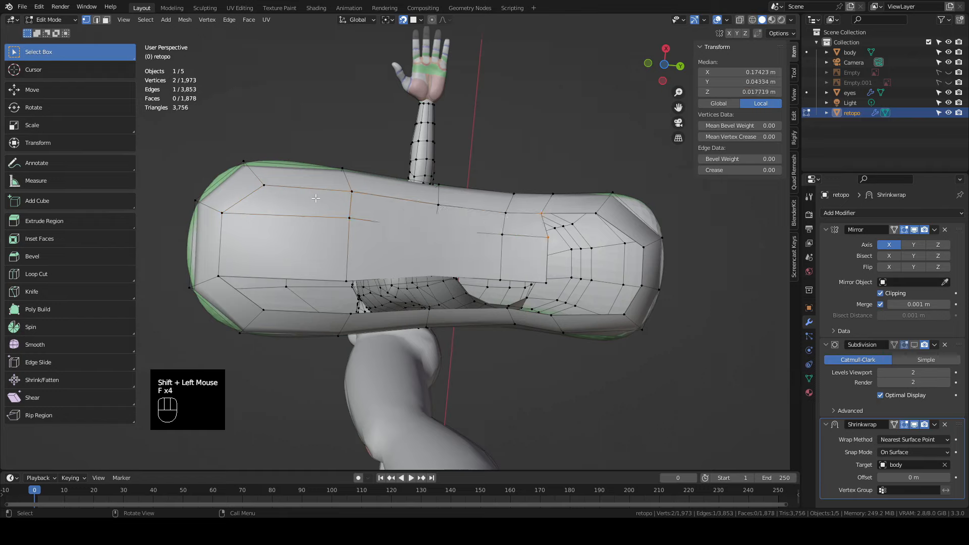
Fill the gap along the strip's inner side with four quads, and close the remaining opening at the heel
{"action": "left_click", "coordinate": [216, 277]}
{"action": "left_click", "coordinate": [260, 310], "text": "shift"}
{"action": "key", "text": "f"}
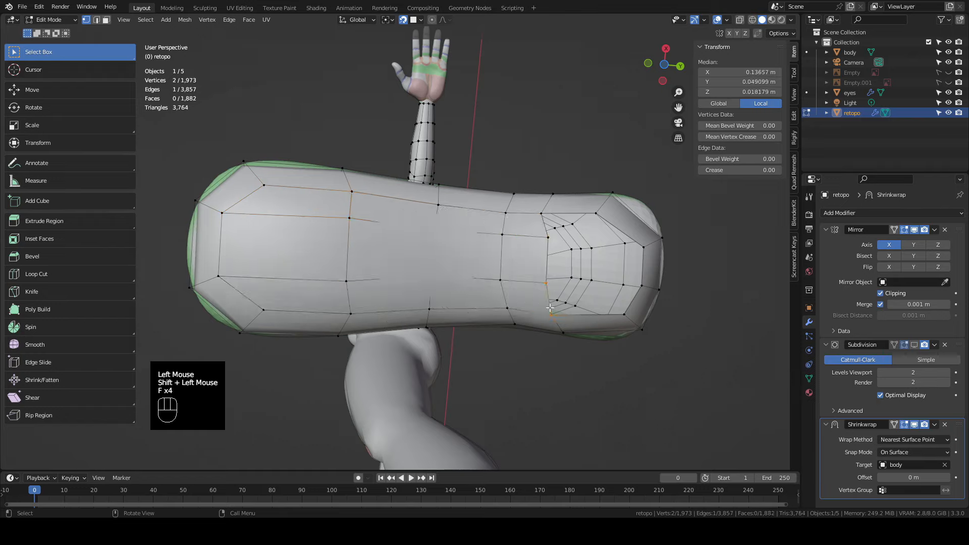
{"action": "key", "text": "f"}
{"action": "key", "text": "f"}
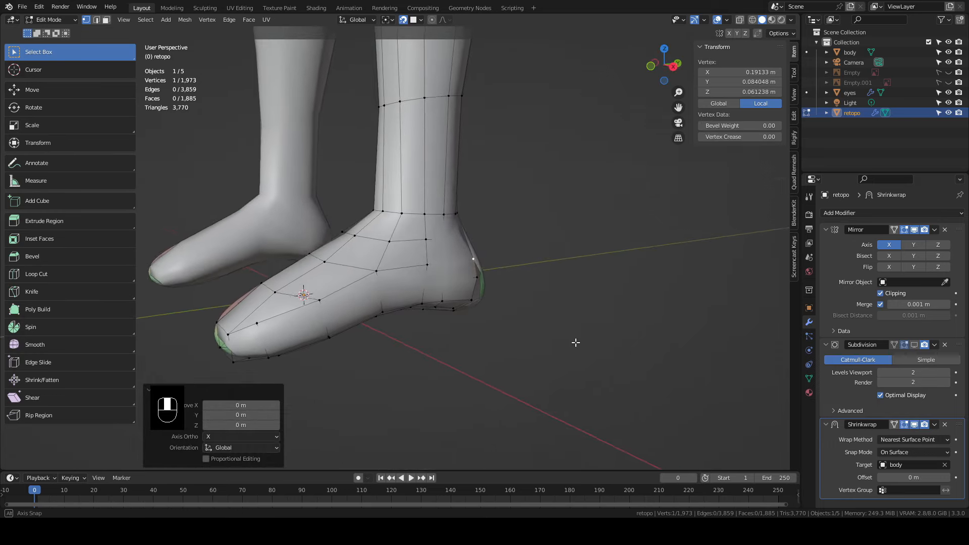
Add one centred loop cut around the forefoot just behind the toes, without sliding it
{"action": "middle_click_drag", "start_coordinate": [576, 342], "coordinate": [569, 304], "text": "shift"}
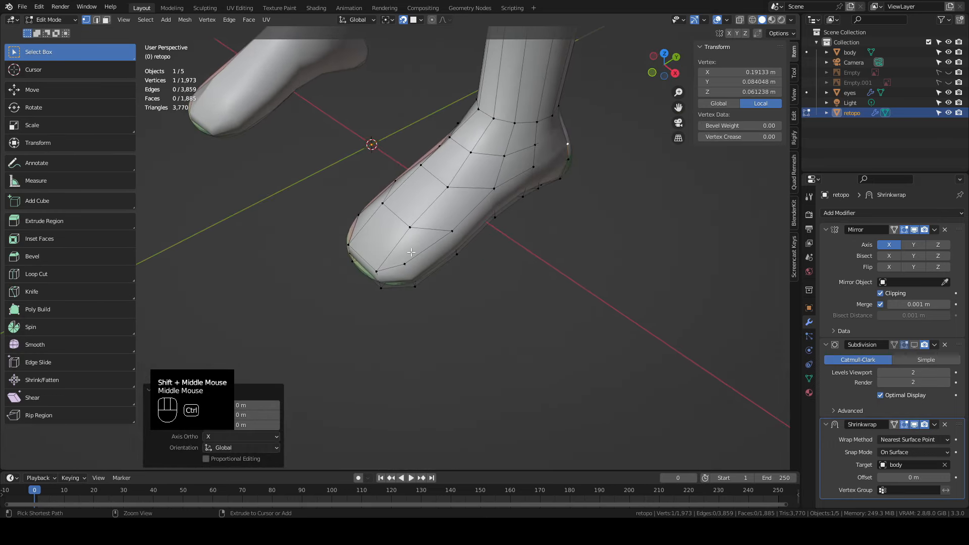
{"action": "key", "text": "ctrl+r"}
{"action": "left_click", "coordinate": [411, 252]}
{"action": "right_click", "coordinate": [411, 251]}
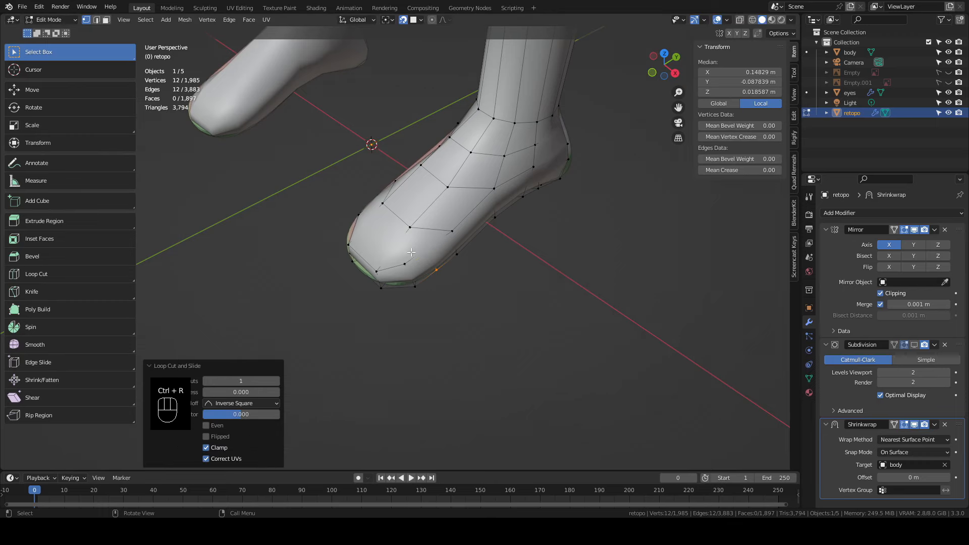
Add a loop cut around the lower leg just above the ankle
{"action": "middle_click_drag", "start_coordinate": [411, 252], "coordinate": [506, 313]}
{"action": "scroll", "coordinate": [506, 313], "scroll_direction": "down", "scroll_amount": 2}
{"action": "key", "text": "ctrl+r"}
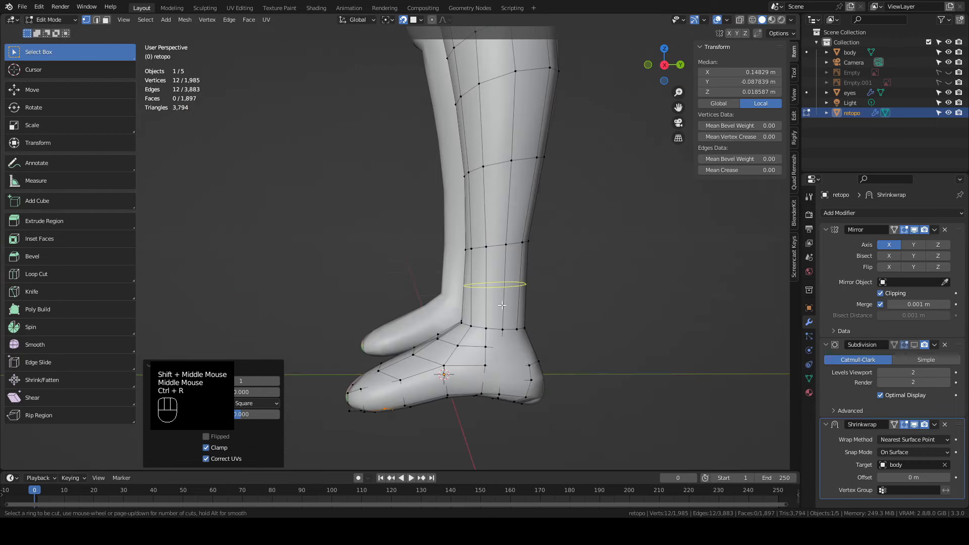
{"action": "left_click", "coordinate": [502, 305]}
{"action": "left_click", "coordinate": [502, 312]}
Turn snapping back on for modelling the hand
{"action": "scroll", "coordinate": [467, 305], "scroll_direction": "up", "scroll_amount": 5}
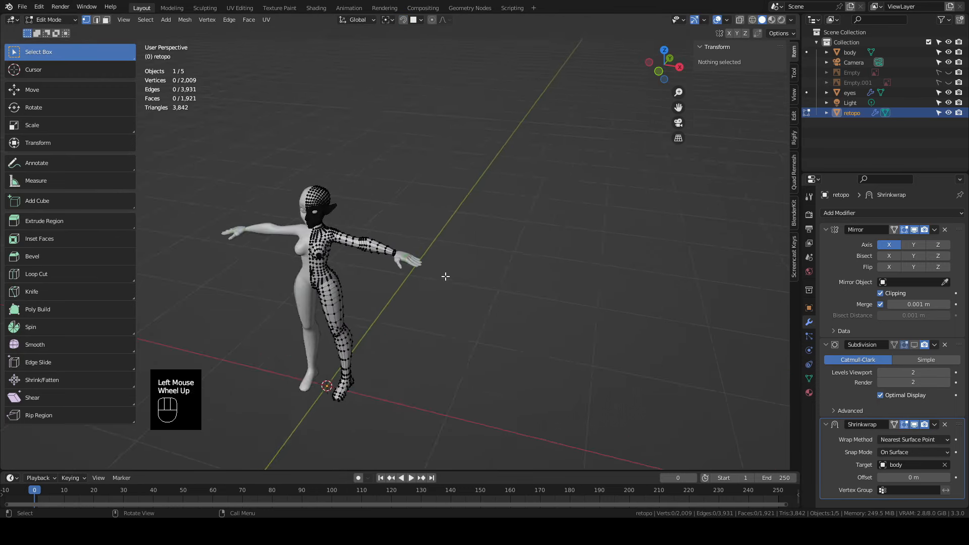
{"action": "middle_click_drag", "start_coordinate": [467, 305], "coordinate": [525, 359], "text": "shift"}
{"action": "scroll", "coordinate": [525, 358], "scroll_direction": "down", "scroll_amount": 2}
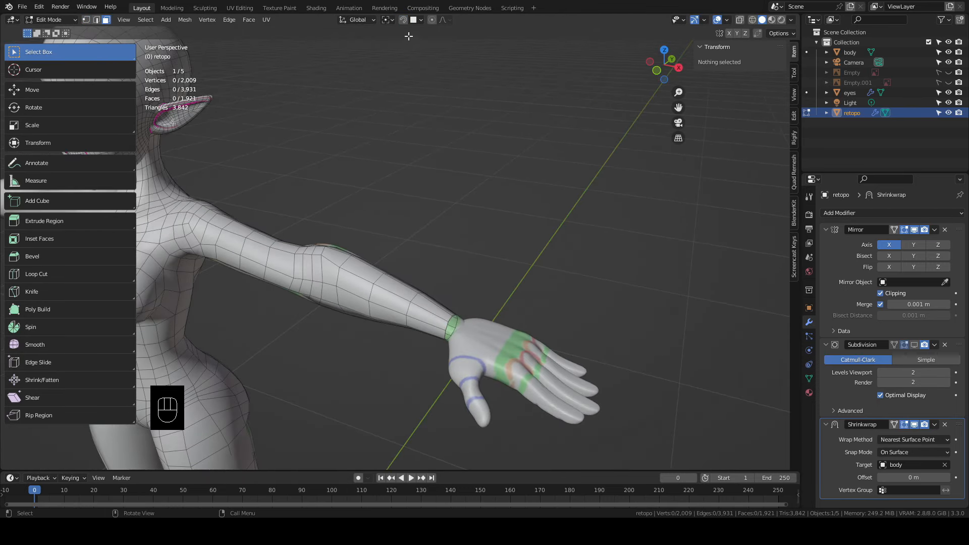
{"action": "left_click", "coordinate": [414, 22]}
{"action": "left_click", "coordinate": [403, 19]}
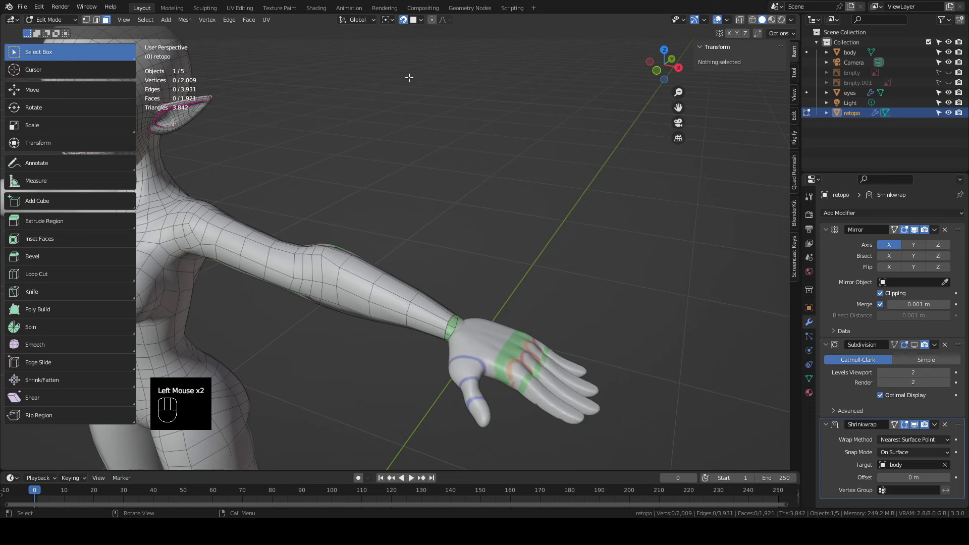
{"action": "scroll", "coordinate": [382, 254], "scroll_direction": "down", "scroll_amount": 2}
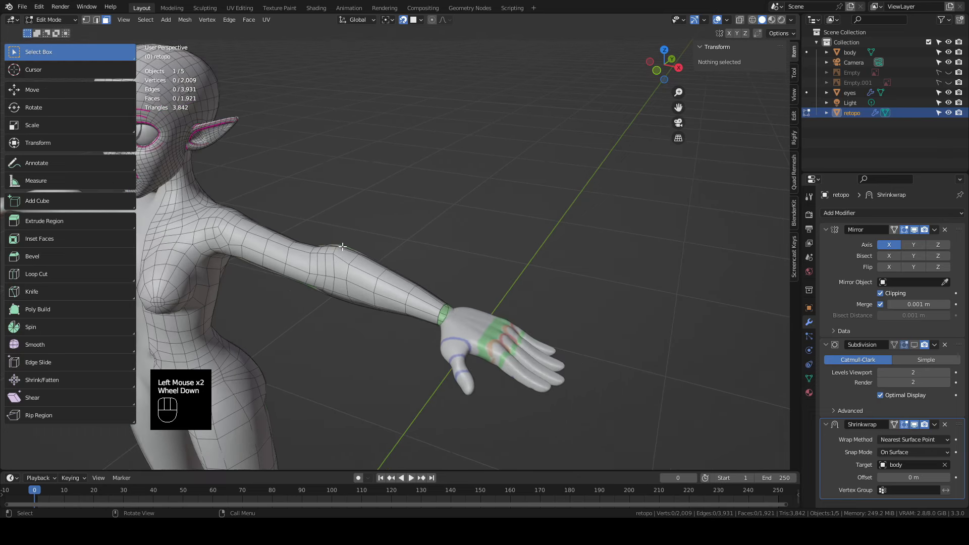
{"action": "middle_click_drag", "start_coordinate": [321, 237], "coordinate": [281, 207]}
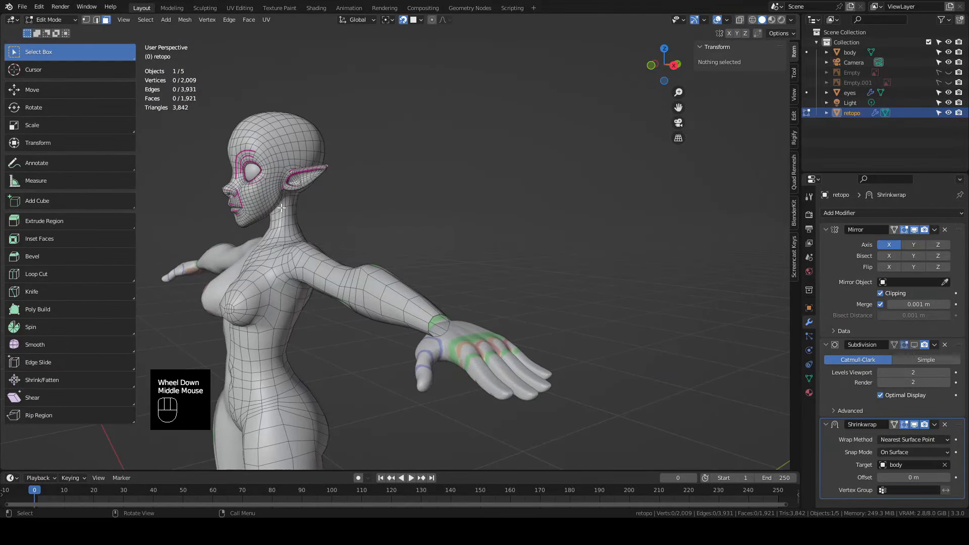
From the right view, duplicate one cheek face of the retopo mesh and move the copy down toward the arm
{"action": "key", "text": "KP_3"}
{"action": "scroll", "coordinate": [374, 232], "scroll_direction": "up", "scroll_amount": 2}
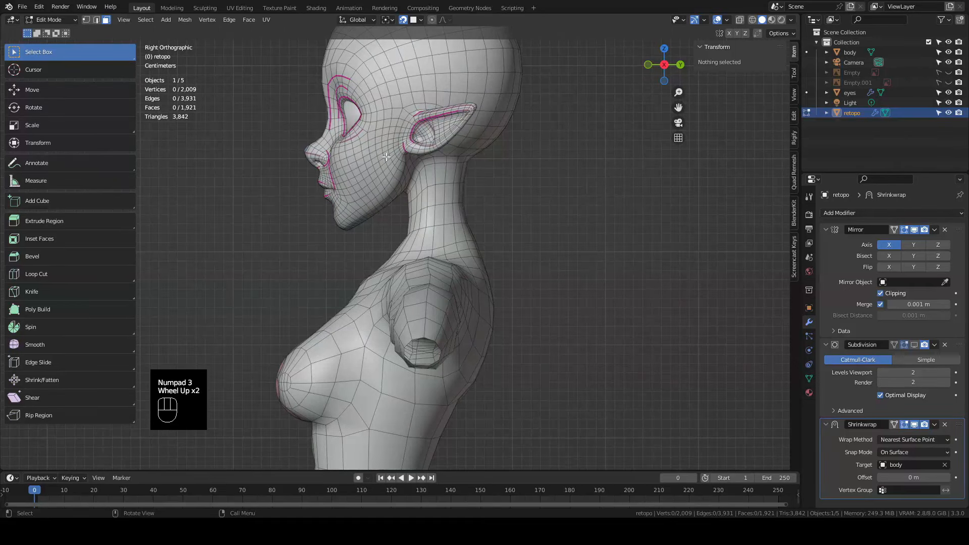
{"action": "left_click", "coordinate": [378, 134]}
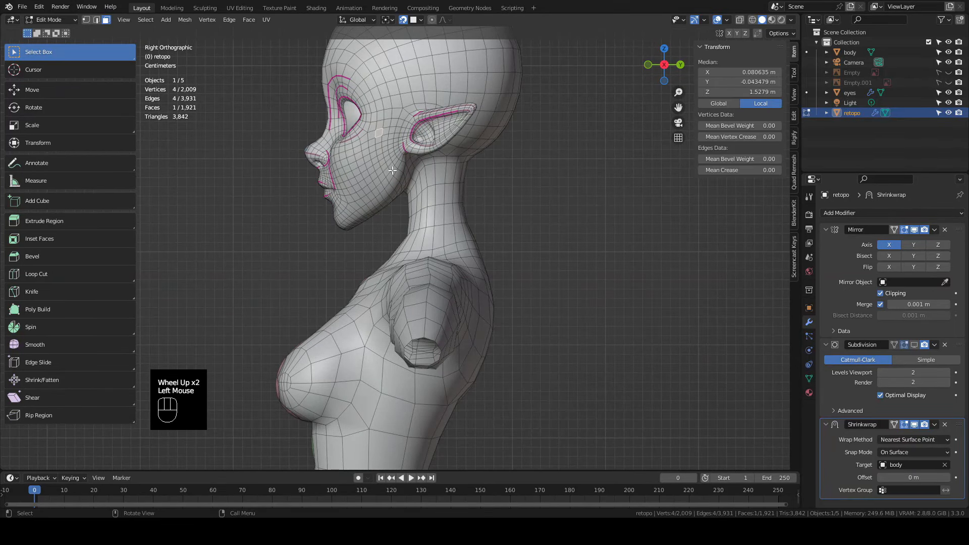
{"action": "key", "text": "shift+d"}
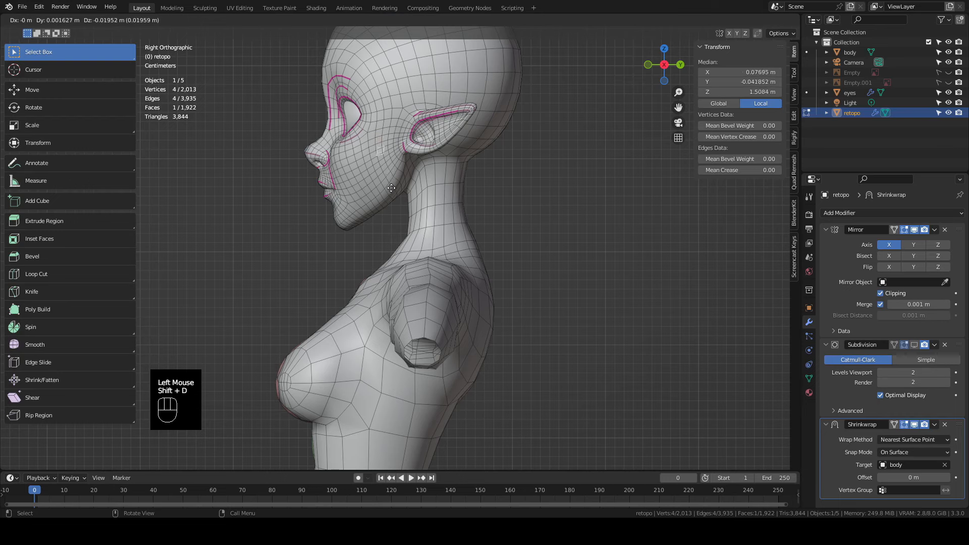
{"action": "left_click", "coordinate": [423, 383]}
Move the duplicated face onto the index finger near its tip, and hide every other face of the retopo mesh
{"action": "key", "text": "g"}
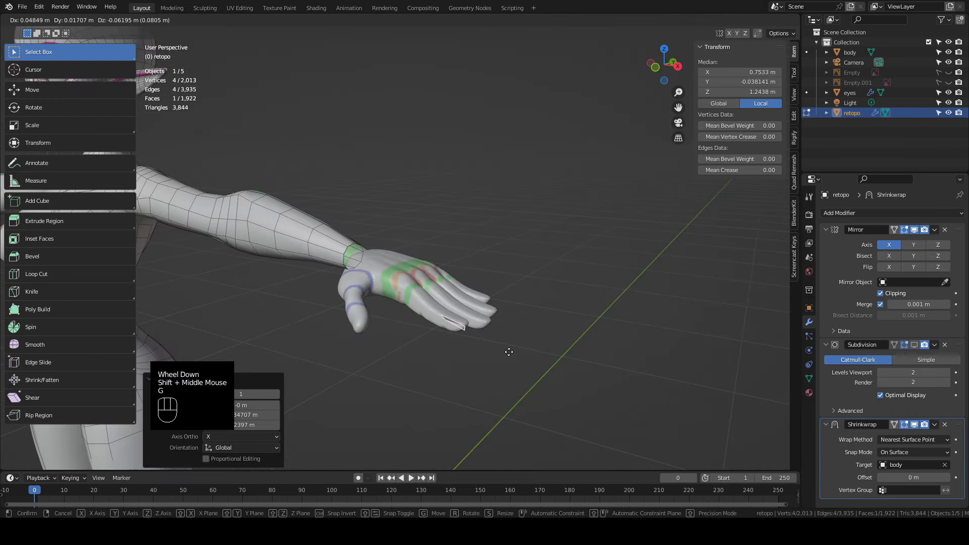
{"action": "left_click", "coordinate": [509, 352]}
{"action": "scroll", "coordinate": [503, 322], "scroll_direction": "up", "scroll_amount": 1}
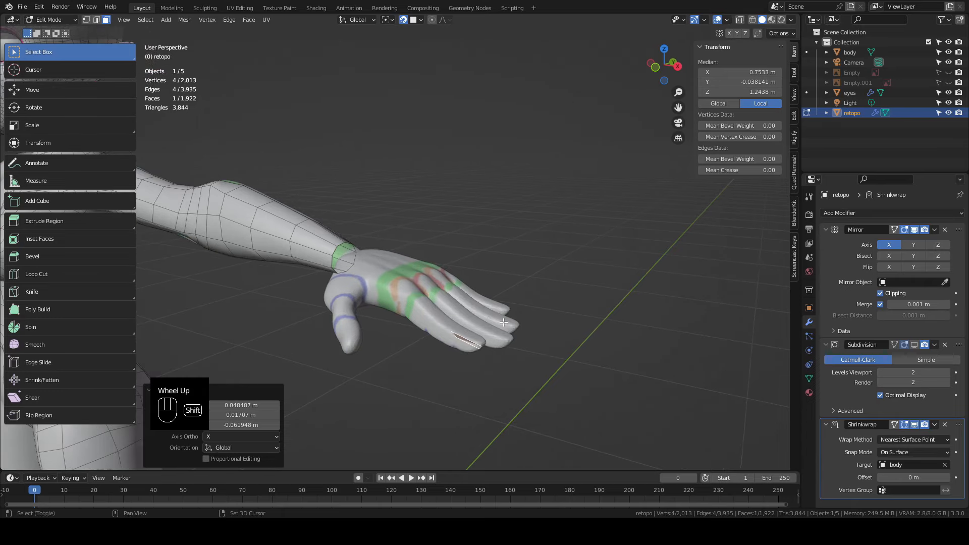
{"action": "key", "text": "shift+h"}
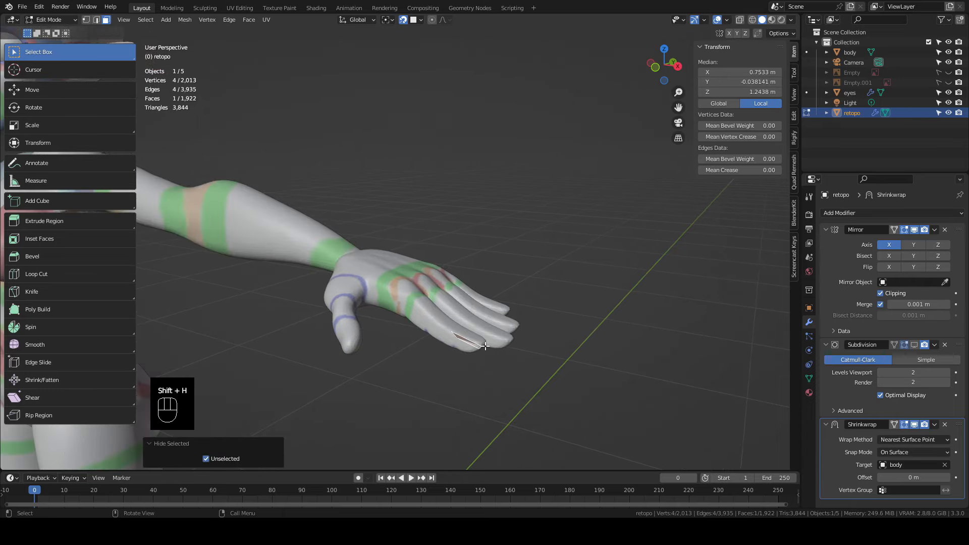
Reposition the isolated face over the finger bases in the right orthographic view
{"action": "key", "text": "KP_3"}
{"action": "scroll", "coordinate": [368, 378], "scroll_direction": "up", "scroll_amount": 4}
{"action": "key", "text": "g"}
{"action": "left_click", "coordinate": [173, 42]}
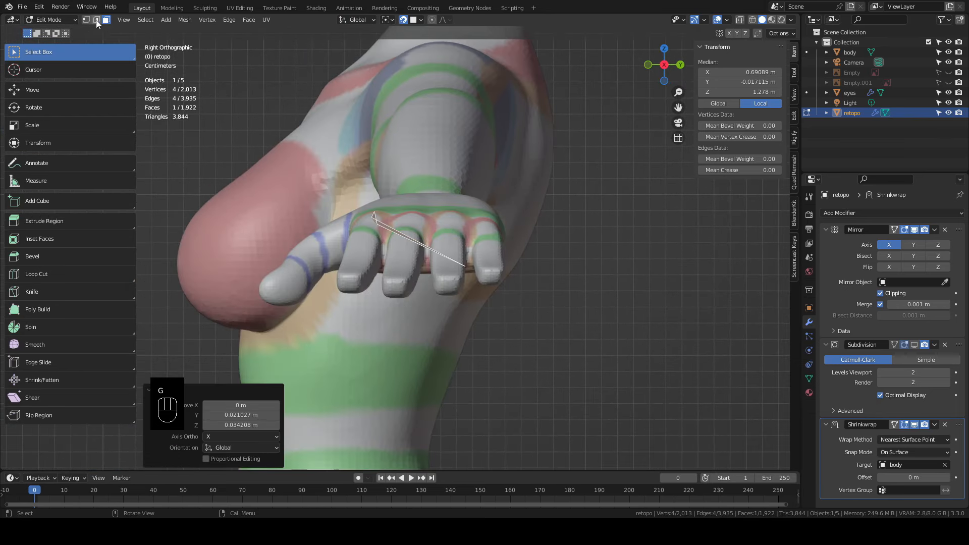
Switch to vertex selection and move the face's stray corners onto the end of the index finger to form a small quad
{"action": "left_click", "coordinate": [87, 19]}
{"action": "scroll", "coordinate": [394, 230], "scroll_direction": "up", "scroll_amount": 2}
{"action": "middle_click_drag", "start_coordinate": [393, 230], "coordinate": [434, 212], "text": "shift"}
{"action": "left_click", "coordinate": [443, 205]}
{"action": "key", "text": "g"}
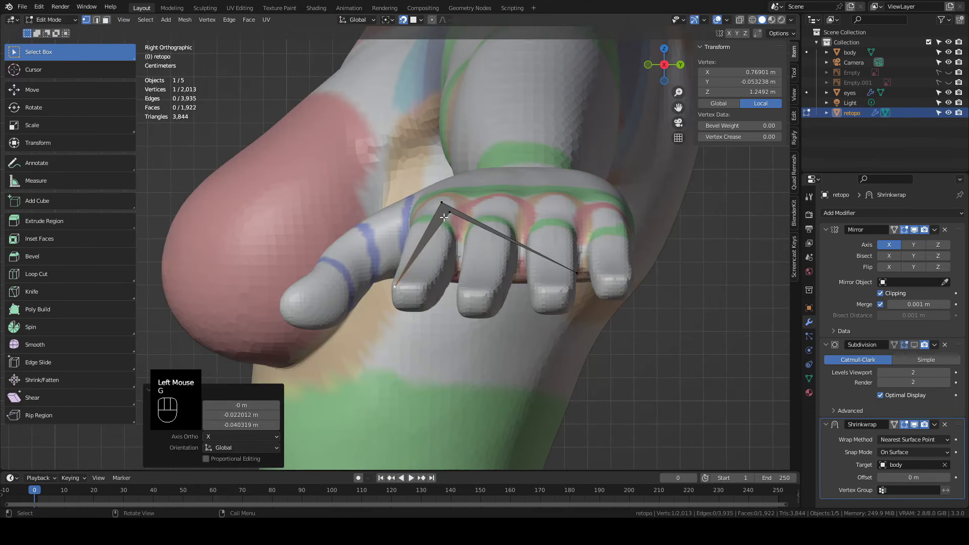
{"action": "left_click", "coordinate": [428, 253]}
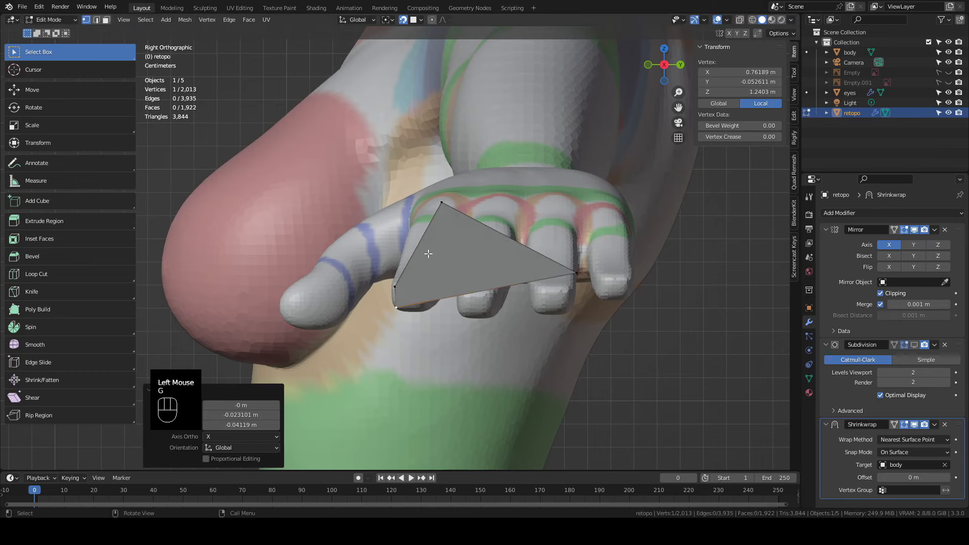
{"action": "left_click", "coordinate": [441, 210]}
{"action": "key", "text": "g"}
{"action": "left_click", "coordinate": [424, 294]}
{"action": "left_click", "coordinate": [575, 279]}
{"action": "key", "text": "g"}
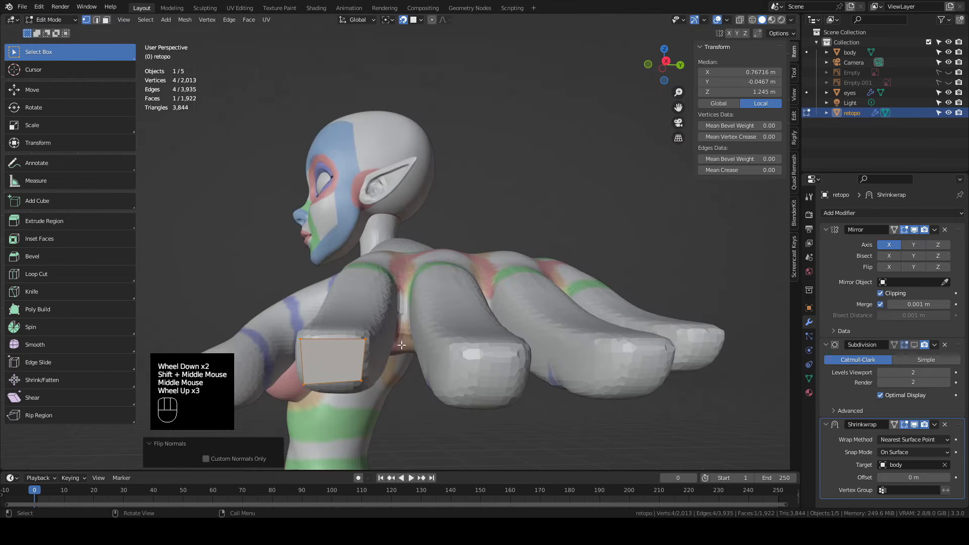
Adjust the corner vertices of the fingertip quad so that it covers the flat end of the index finger
{"action": "scroll", "coordinate": [348, 349], "scroll_direction": "up", "scroll_amount": 1}
{"action": "middle_click_drag", "start_coordinate": [348, 348], "coordinate": [412, 292], "text": "shift"}
{"action": "scroll", "coordinate": [396, 315], "scroll_direction": "up", "scroll_amount": 1}
{"action": "left_click", "coordinate": [363, 262]}
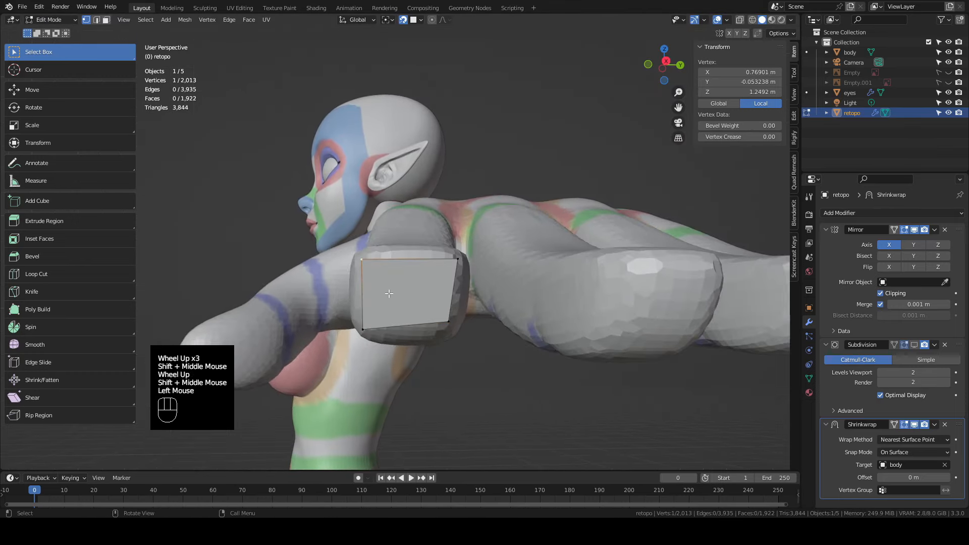
{"action": "key", "text": "g"}
{"action": "left_click", "coordinate": [386, 289]}
{"action": "key", "text": "g"}
{"action": "left_click", "coordinate": [388, 289]}
Subdivide the whole fingertip quad with one cut and snap the resulting vertices onto the finger surface
{"action": "left_click_drag", "start_coordinate": [494, 226], "coordinate": [288, 382]}
{"action": "right_click", "coordinate": [395, 301]}
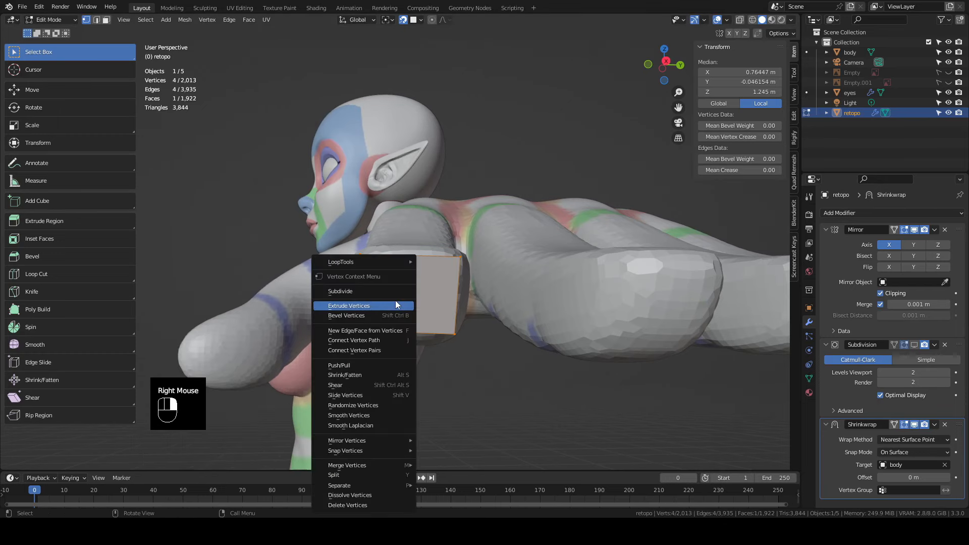
{"action": "left_click", "coordinate": [384, 291]}
{"action": "key", "text": "g"}
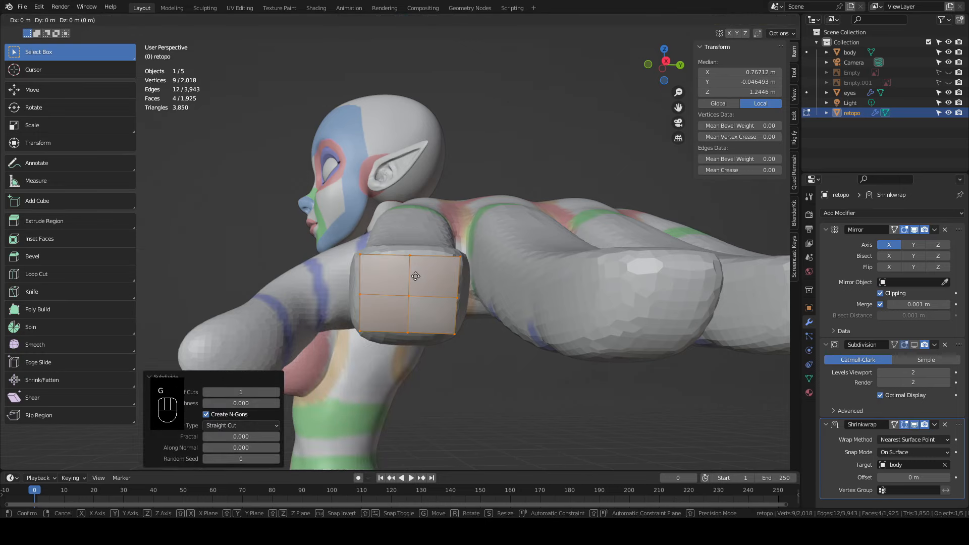
{"action": "left_click", "coordinate": [415, 276]}
Pull the mid-edge and corner vertices of the fingertip grid outward so its outline follows the rounded end of the index finger
{"action": "left_click", "coordinate": [357, 294]}
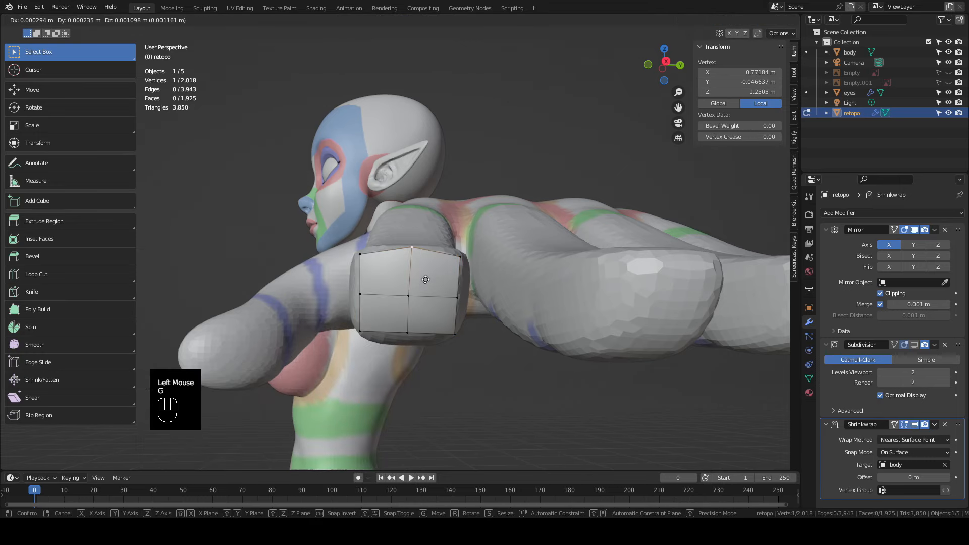
{"action": "key", "text": "g"}
{"action": "left_click", "coordinate": [371, 300]}
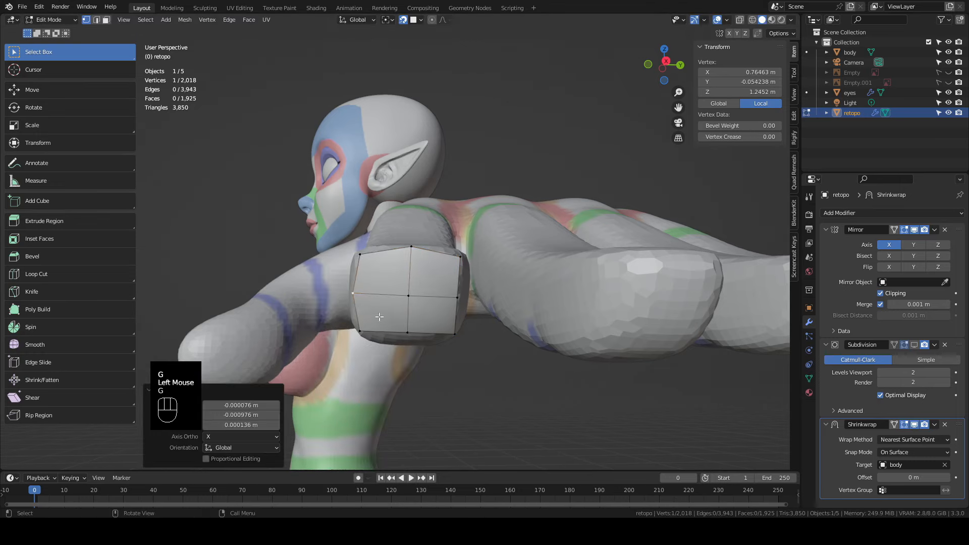
{"action": "left_click", "coordinate": [407, 336]}
{"action": "key", "text": "g"}
{"action": "left_click", "coordinate": [416, 352]}
{"action": "left_click", "coordinate": [458, 298]}
{"action": "key", "text": "g"}
{"action": "left_click", "coordinate": [461, 251]}
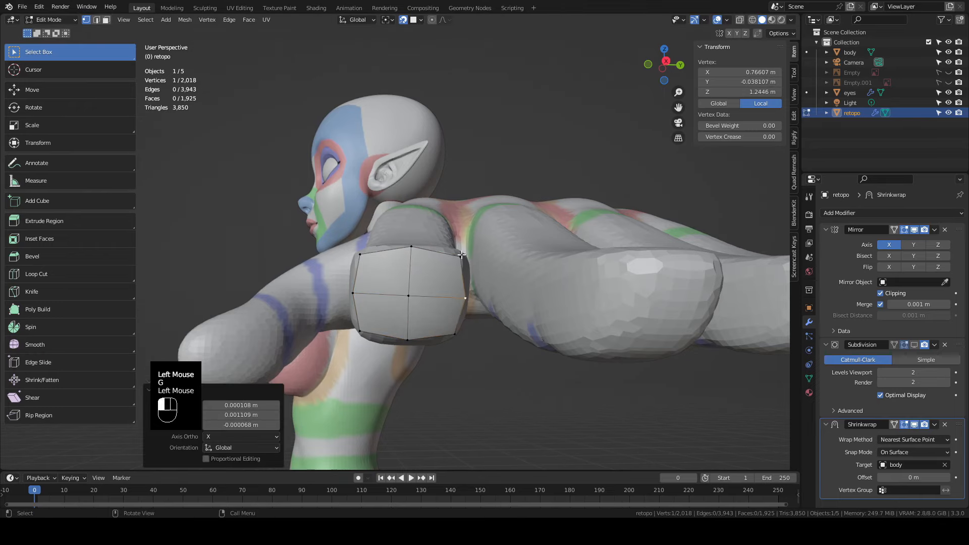
{"action": "left_click", "coordinate": [366, 259]}
{"action": "key", "text": "g"}
{"action": "left_click", "coordinate": [461, 277]}
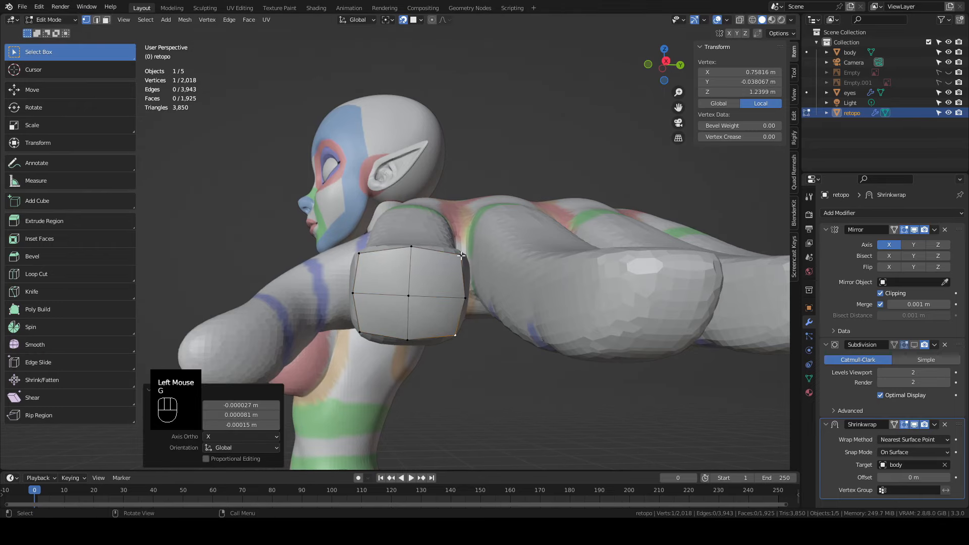
Extrude the fingertip grid's eight border vertices back to the index finger's base in front view, about -0.069 m in X and 0.022 m in Z
{"action": "left_click_drag", "start_coordinate": [510, 204], "coordinate": [382, 345]}
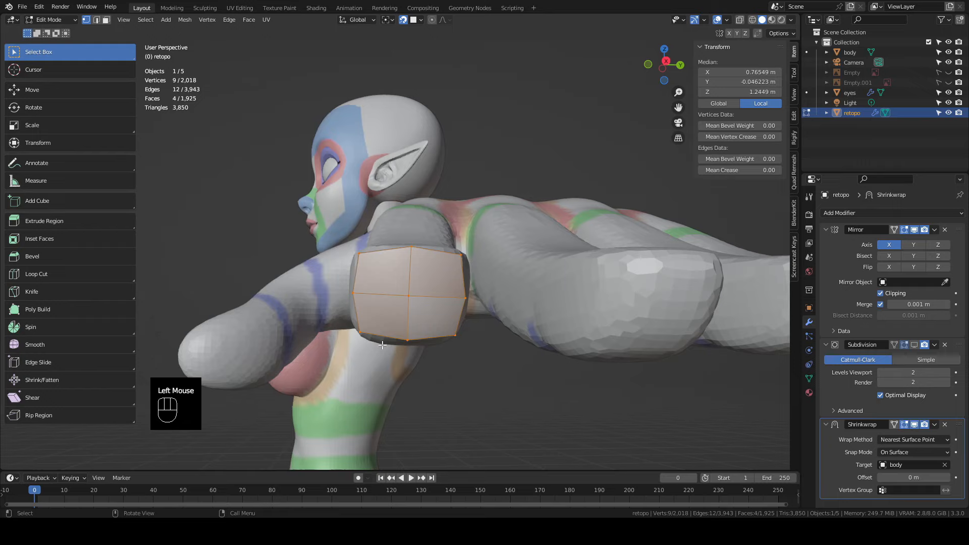
{"action": "left_click", "coordinate": [409, 295], "text": "shift"}
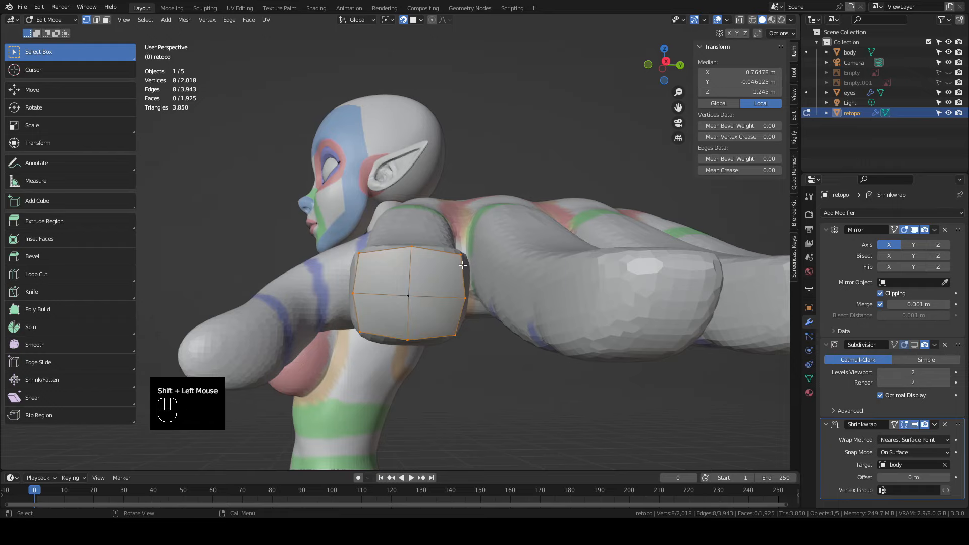
{"action": "key", "text": "KP_1"}
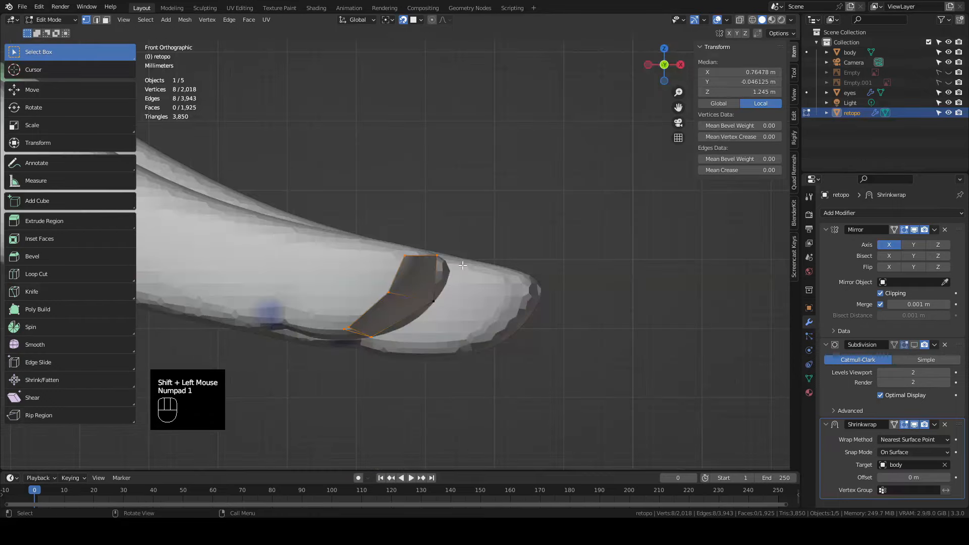
{"action": "scroll", "coordinate": [462, 264], "scroll_direction": "down", "scroll_amount": 6}
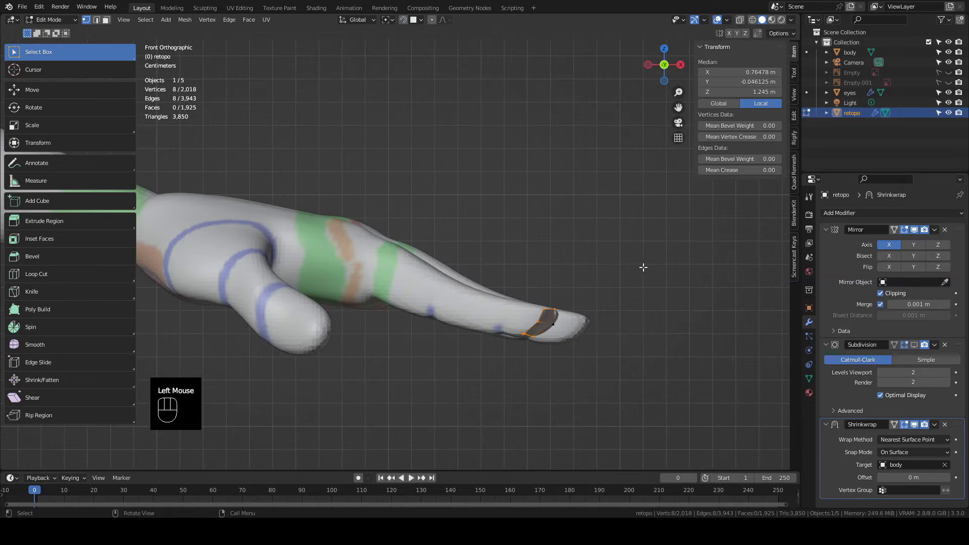
{"action": "key", "text": "e"}
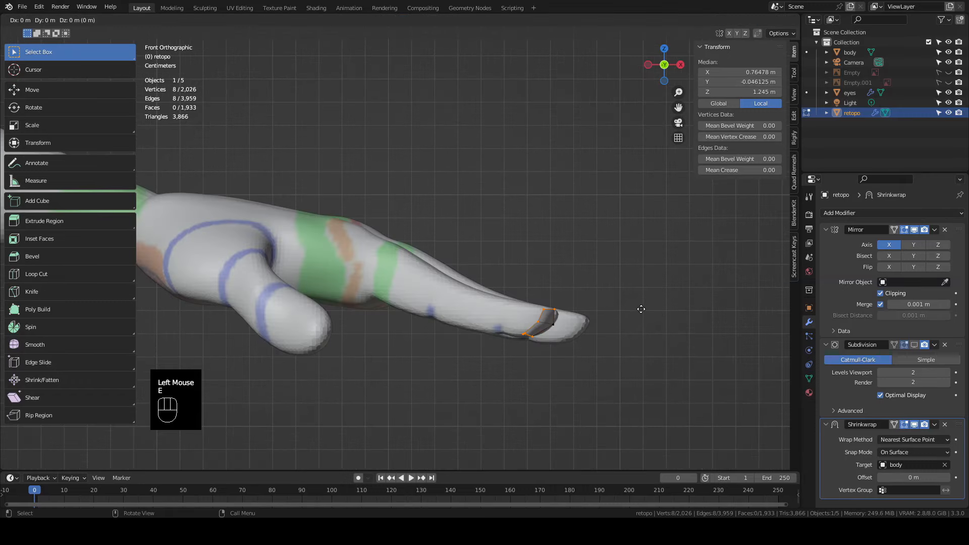
{"action": "left_click", "coordinate": [482, 259]}
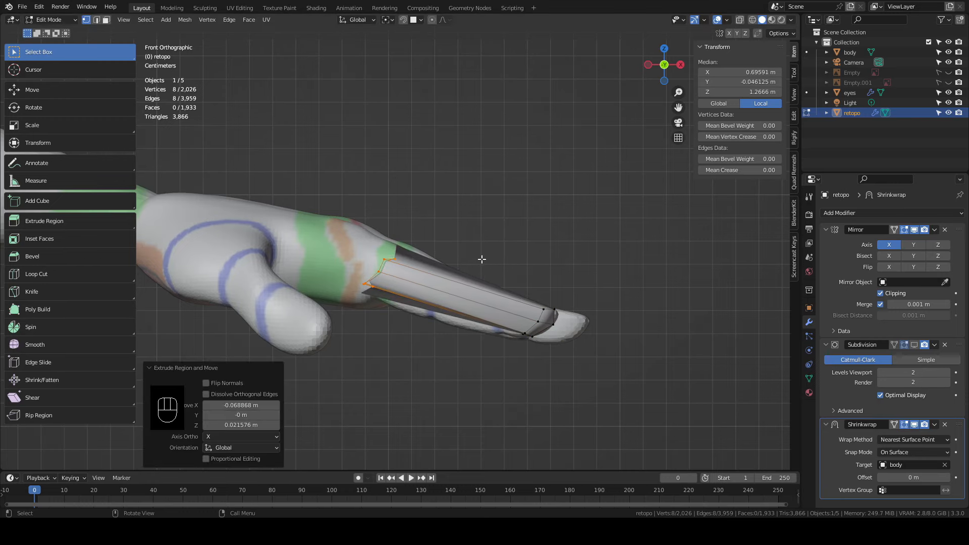
Align the extruded ring with the green band at the index finger's base in top view, finishing with a move along X
{"action": "key", "text": "KP_7"}
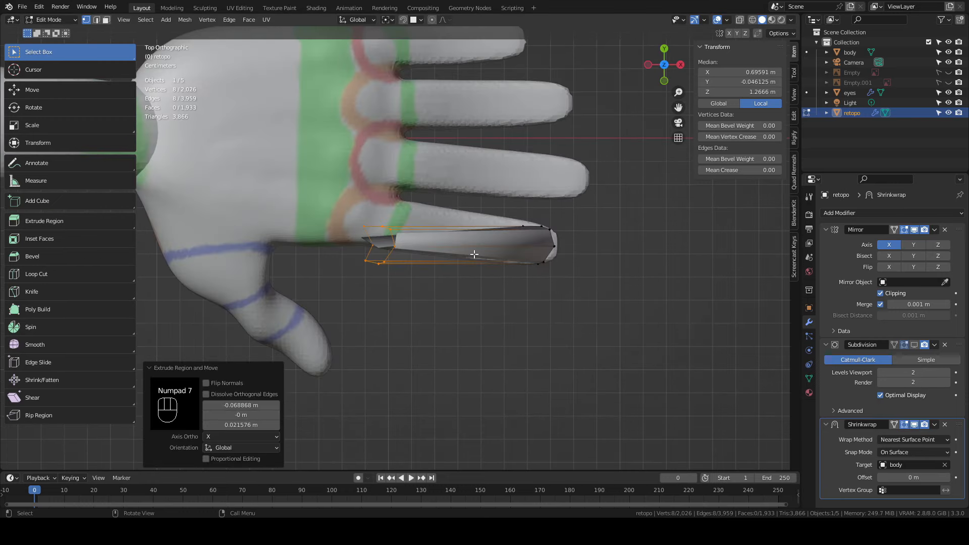
{"action": "key", "text": "g"}
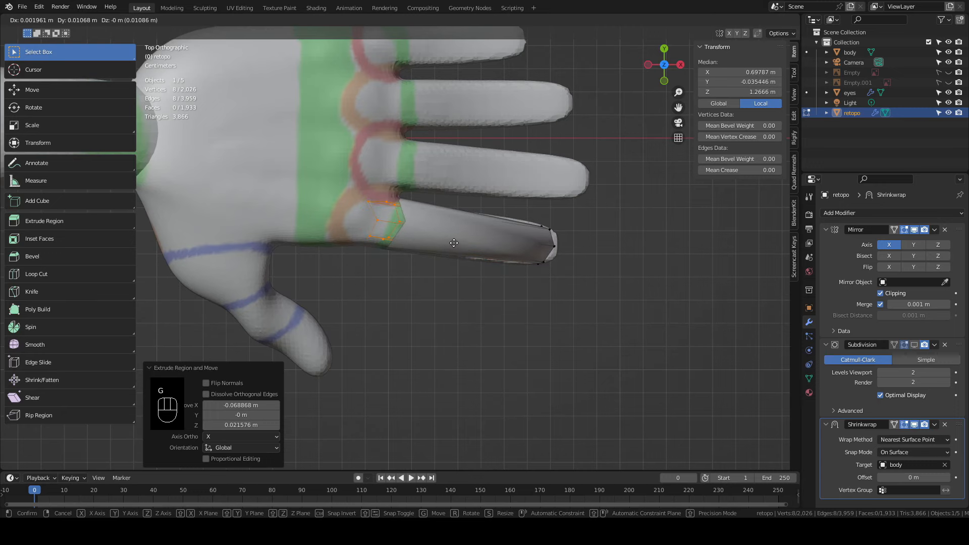
{"action": "left_click", "coordinate": [454, 243]}
{"action": "scroll", "coordinate": [454, 243], "scroll_direction": "up", "scroll_amount": 2}
{"action": "middle_click_drag", "start_coordinate": [454, 243], "coordinate": [433, 256], "text": "shift"}
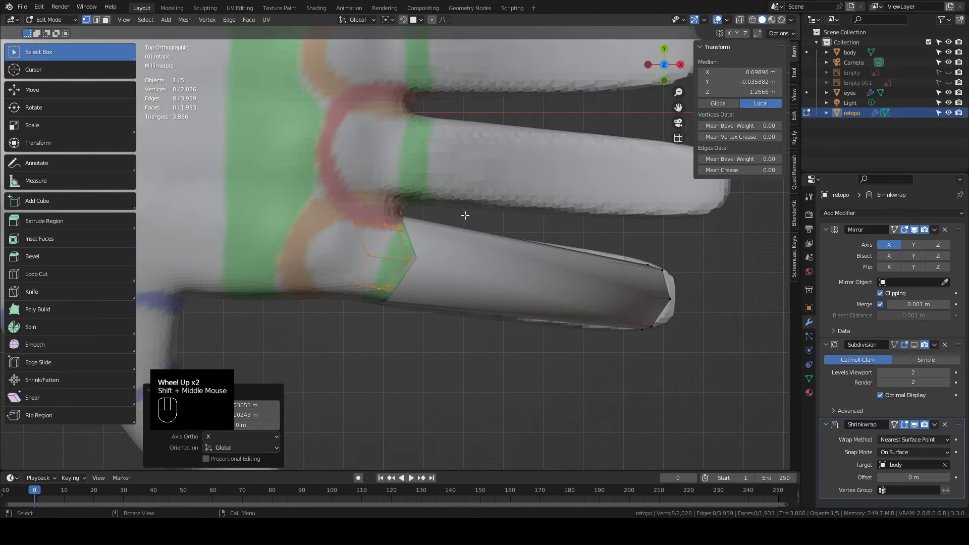
{"action": "key", "text": "g"}
{"action": "key", "text": "x"}
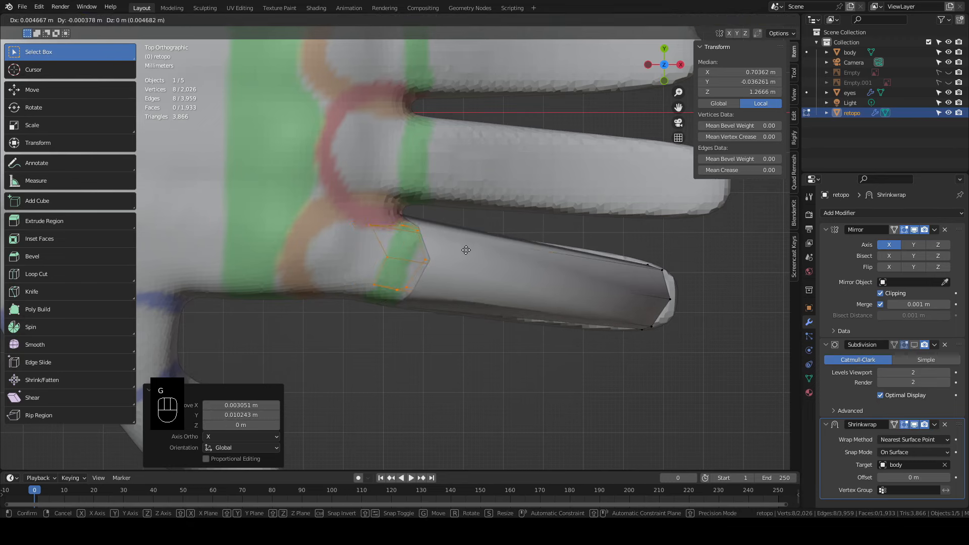
{"action": "left_click", "coordinate": [461, 247]}
Scale the base ring along Y by about 1.23 to match the index finger's width
{"action": "key", "text": "s"}
{"action": "key", "text": "z"}
{"action": "key", "text": "y"}
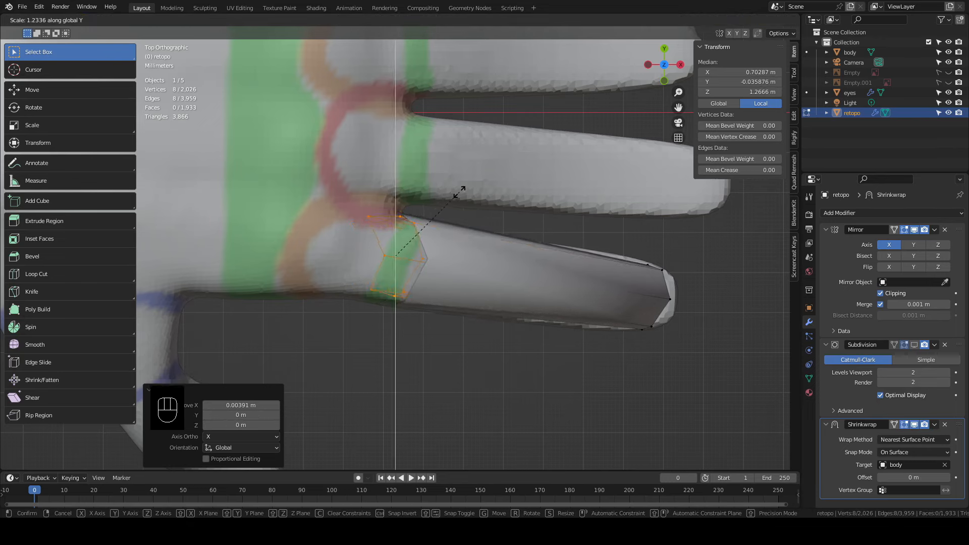
{"action": "left_click", "coordinate": [459, 192]}
Turn snapping on and move the ring vertex on the back of the index finger onto the surface at the green band
{"action": "left_click", "coordinate": [403, 19]}
{"action": "middle_click_drag", "start_coordinate": [454, 252], "coordinate": [394, 301]}
{"action": "scroll", "coordinate": [394, 301], "scroll_direction": "up", "scroll_amount": 2}
{"action": "left_click", "coordinate": [388, 297]}
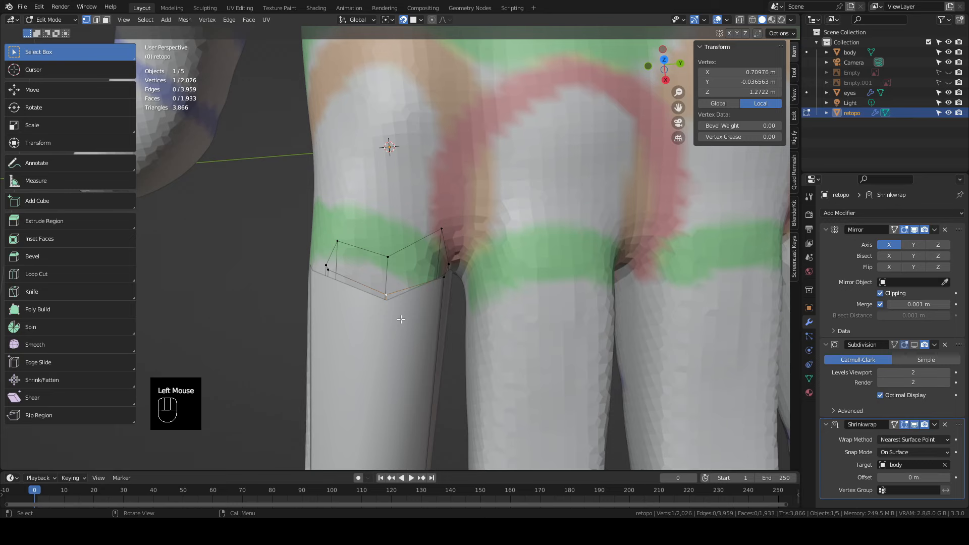
{"action": "key", "text": "g"}
{"action": "left_click", "coordinate": [402, 250]}
Snap the ring vertex on the index finger's thumb side to the surface and align it with the green band in front view
{"action": "middle_click_drag", "start_coordinate": [401, 250], "coordinate": [454, 318]}
{"action": "left_click", "coordinate": [426, 270]}
{"action": "key", "text": "g"}
{"action": "left_click", "coordinate": [445, 330]}
{"action": "scroll", "coordinate": [458, 349], "scroll_direction": "down", "scroll_amount": 1}
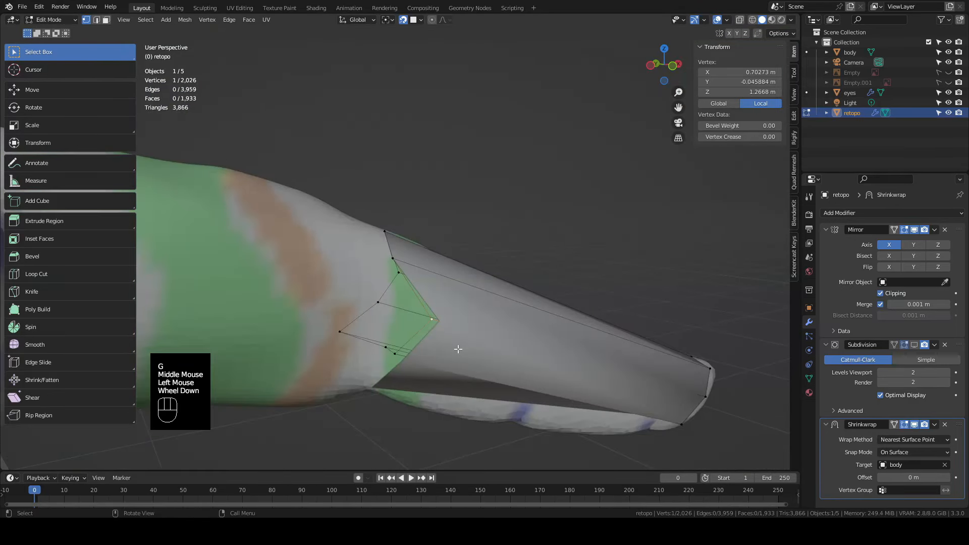
{"action": "scroll", "coordinate": [457, 349], "scroll_direction": "down", "scroll_amount": 2}
{"action": "key", "text": "KP_1"}
{"action": "key", "text": "g"}
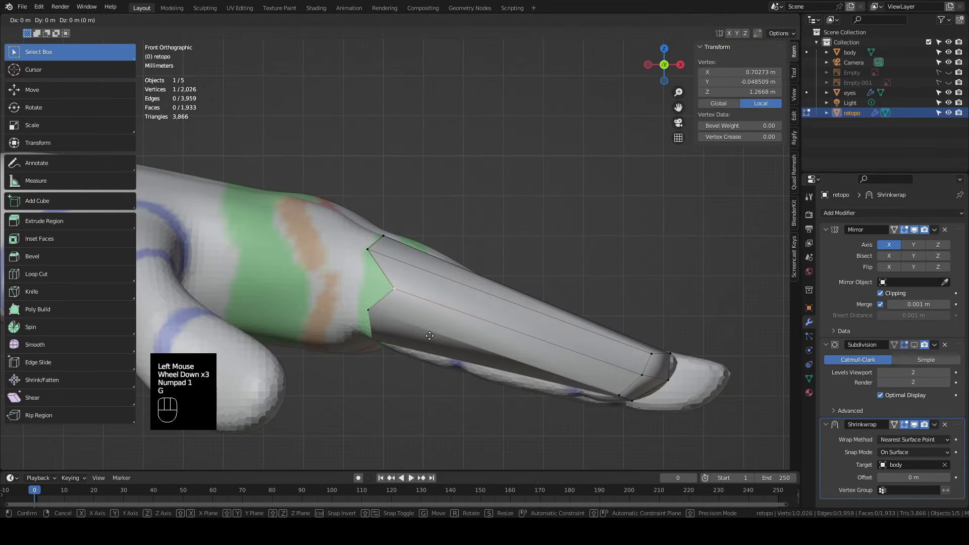
{"action": "left_click", "coordinate": [398, 331]}
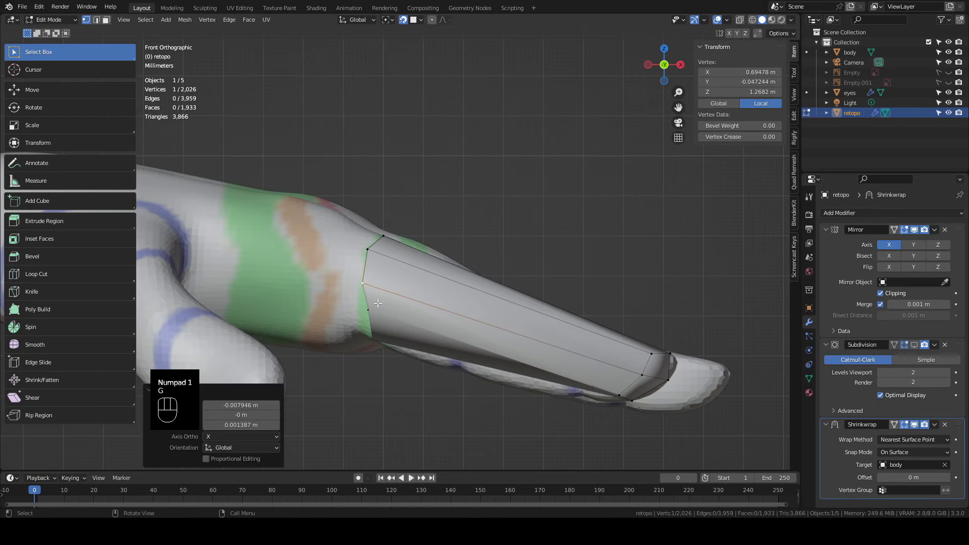
Snap the lower thumb-side and palm-side vertices of the base ring onto the underside of the index finger
{"action": "middle_click_drag", "start_coordinate": [632, 374], "coordinate": [418, 372]}
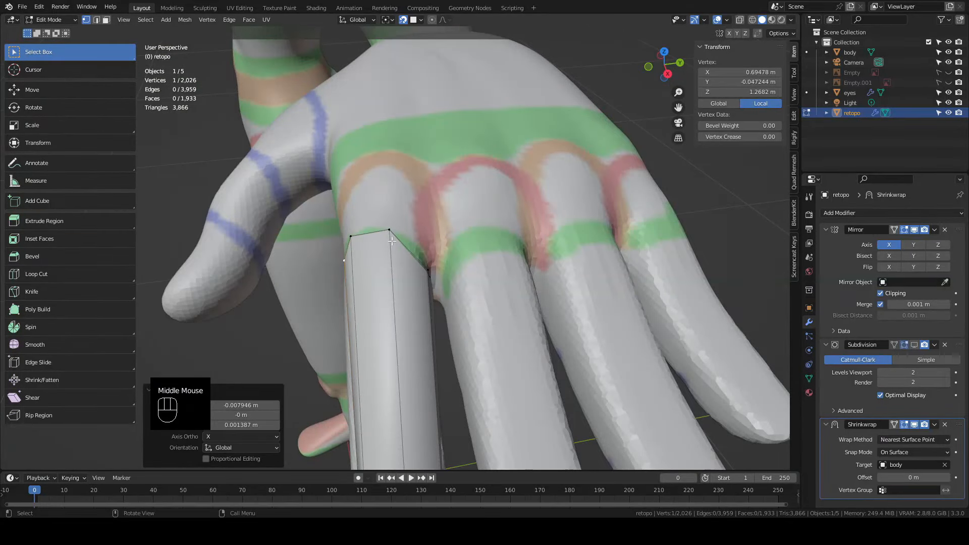
{"action": "middle_click_drag", "start_coordinate": [368, 260], "coordinate": [437, 301]}
{"action": "left_click", "coordinate": [404, 273]}
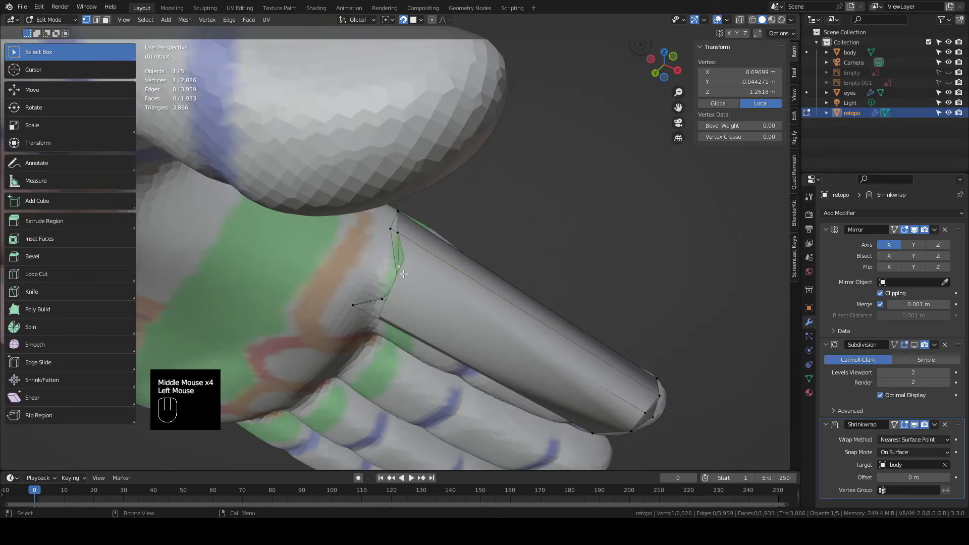
{"action": "key", "text": "g"}
{"action": "left_click", "coordinate": [395, 266]}
{"action": "middle_click_drag", "start_coordinate": [395, 266], "coordinate": [437, 289]}
{"action": "left_click", "coordinate": [414, 293]}
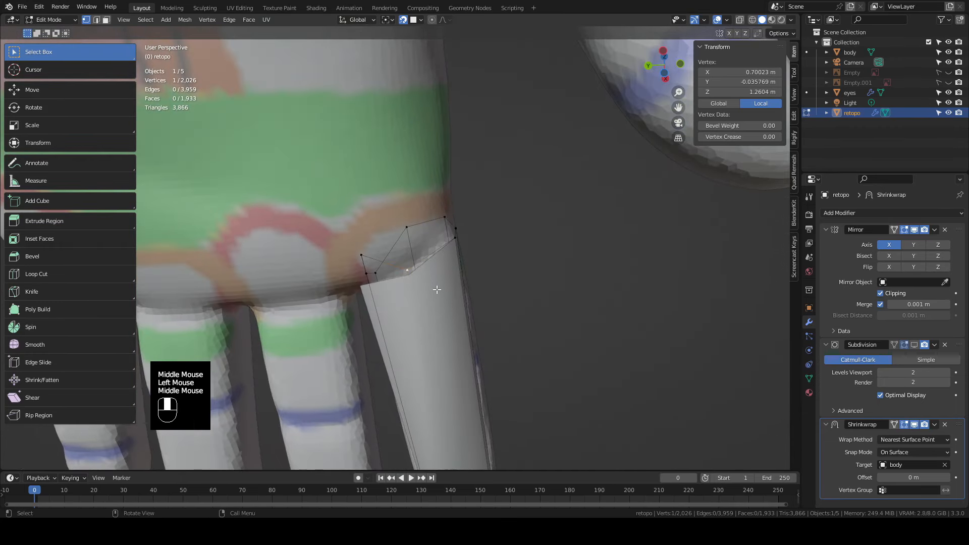
{"action": "key", "text": "KP_7"}
{"action": "key", "text": "KP_9"}
{"action": "key", "text": "g"}
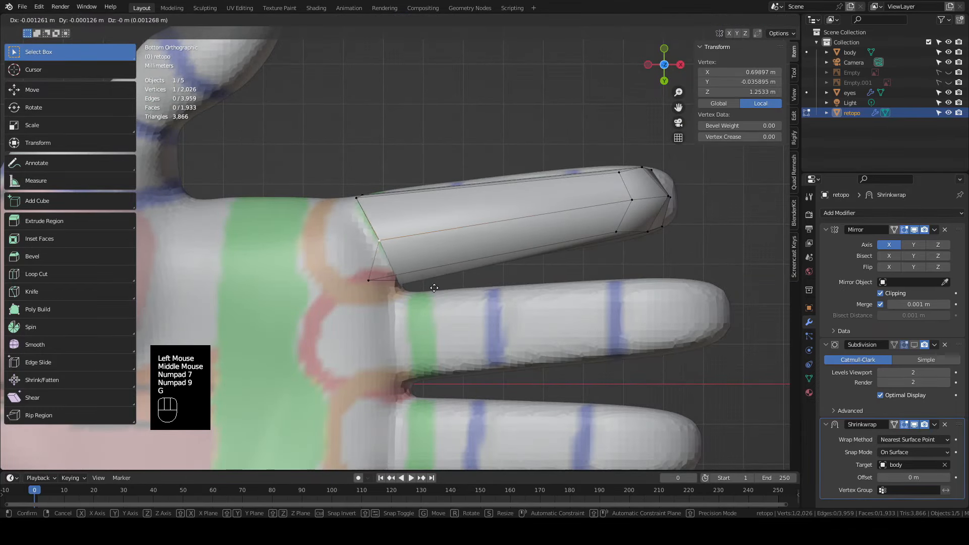
{"action": "left_click", "coordinate": [430, 285]}
Snap the base ring vertices between the index and middle fingers to the surface and fine-tune the vertex on the finger's back
{"action": "left_click", "coordinate": [374, 280]}
{"action": "middle_click_drag", "start_coordinate": [374, 280], "coordinate": [404, 232]}
{"action": "key", "text": "g"}
{"action": "left_click", "coordinate": [461, 277]}
{"action": "key", "text": "g"}
{"action": "left_click", "coordinate": [462, 318]}
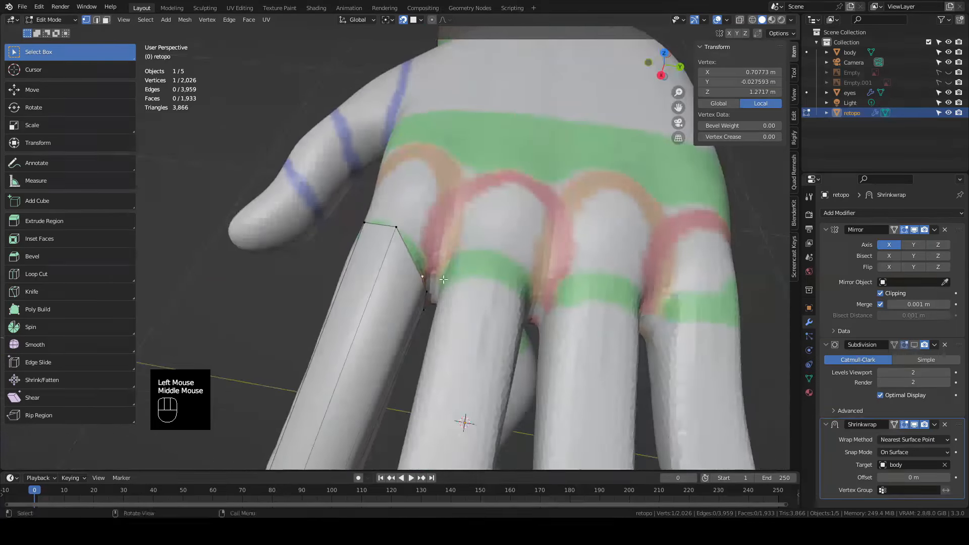
{"action": "left_click", "coordinate": [397, 228]}
{"action": "key", "text": "g"}
{"action": "left_click", "coordinate": [411, 230]}
{"action": "middle_click_drag", "start_coordinate": [411, 231], "coordinate": [499, 290]}
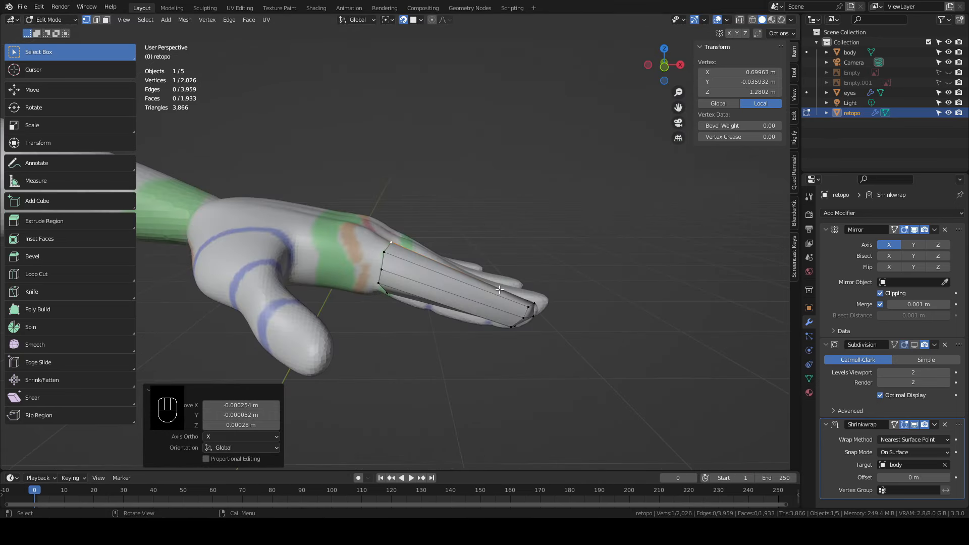
Turn snapping off, duplicate the whole index finger mesh onto the middle finger in top view, and rotate it about -2.5° to fit
{"action": "key", "text": "KP_7"}
{"action": "middle_click_drag", "start_coordinate": [552, 262], "coordinate": [513, 33], "text": "shift"}
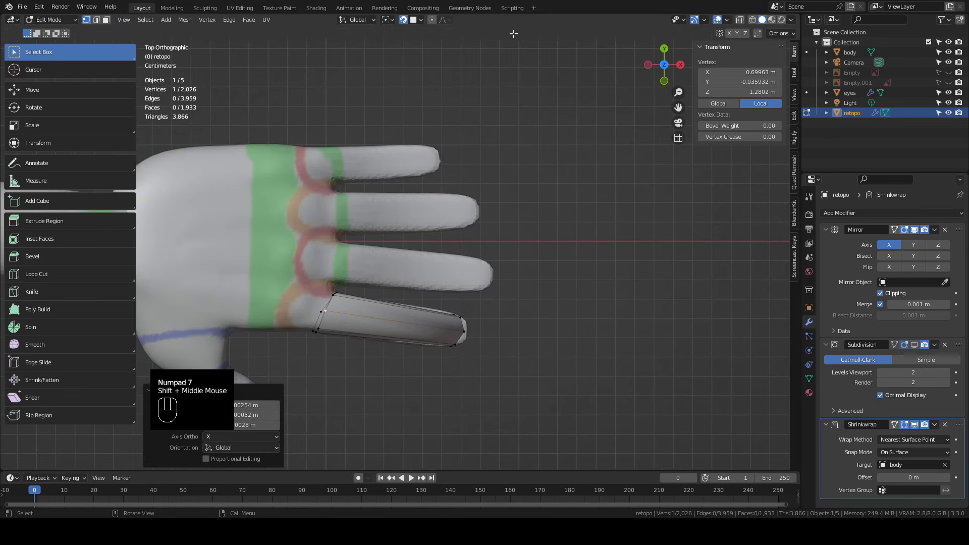
{"action": "left_click", "coordinate": [404, 19]}
{"action": "key", "text": "a"}
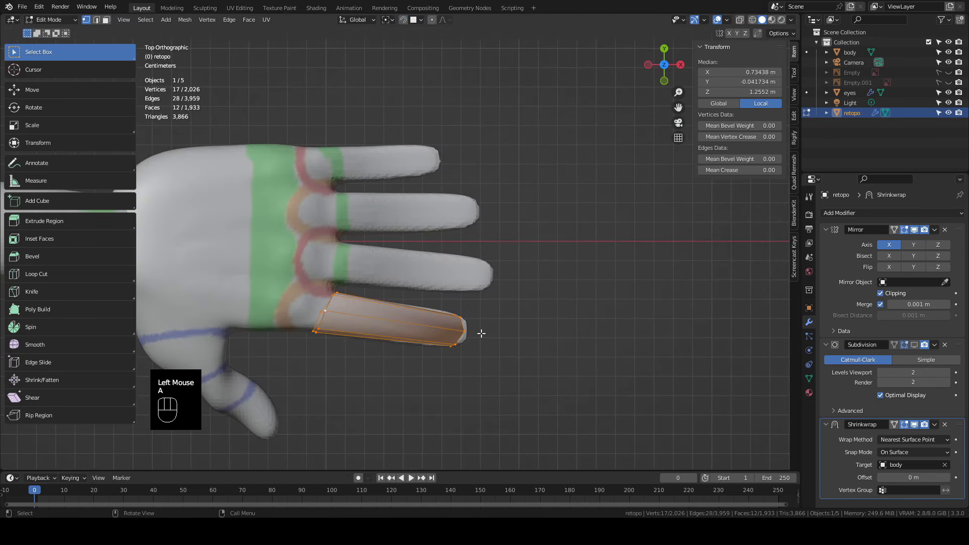
{"action": "key", "text": "shift+d"}
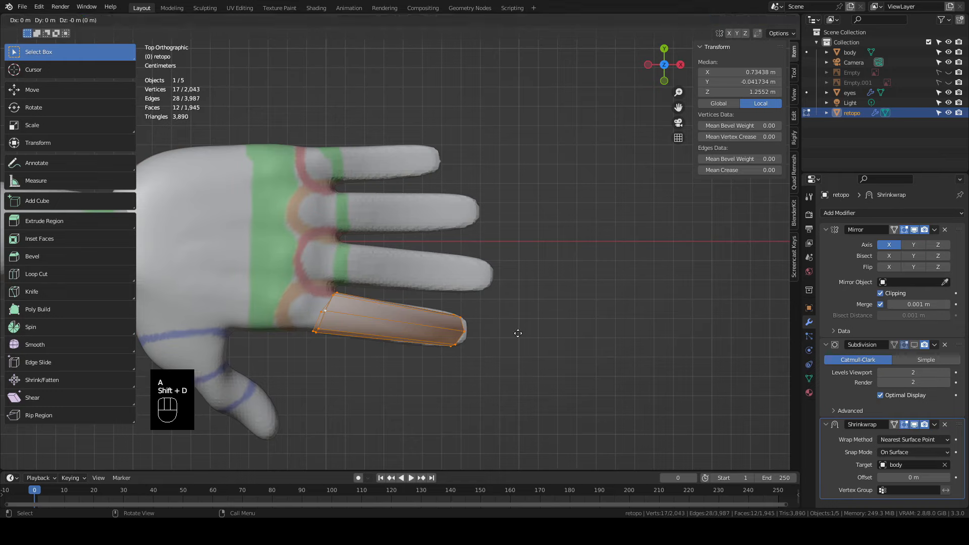
{"action": "left_click", "coordinate": [547, 283]}
{"action": "key", "text": "r"}
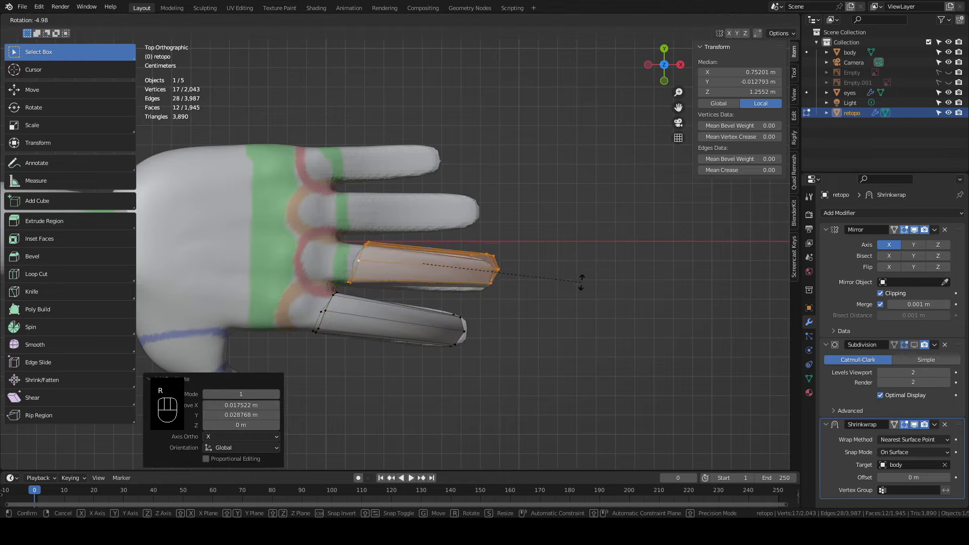
{"action": "left_click", "coordinate": [581, 287]}
{"action": "key", "text": "g"}
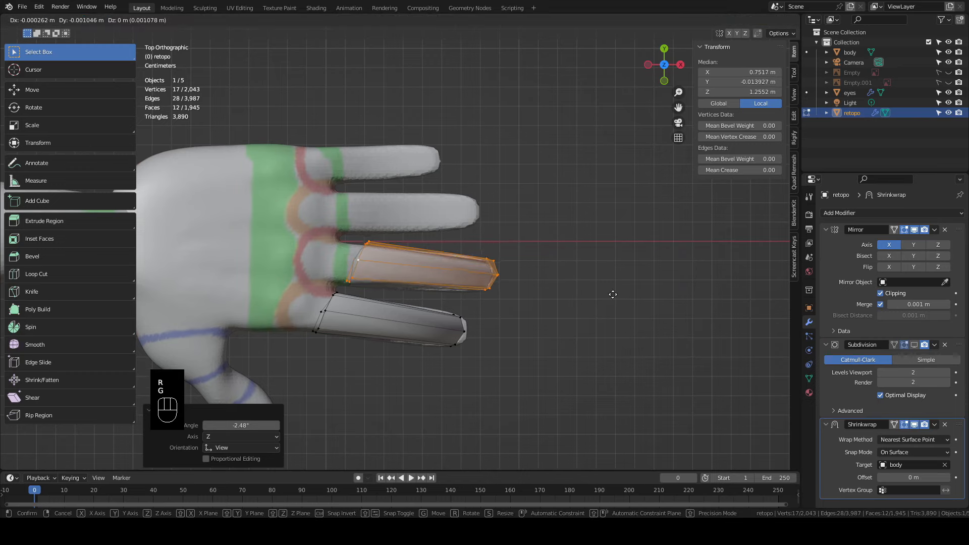
{"action": "left_click", "coordinate": [601, 291]}
Duplicate the middle finger mesh onto the ring finger and rotate the copy to follow the finger's direction
{"action": "key", "text": "shift+d"}
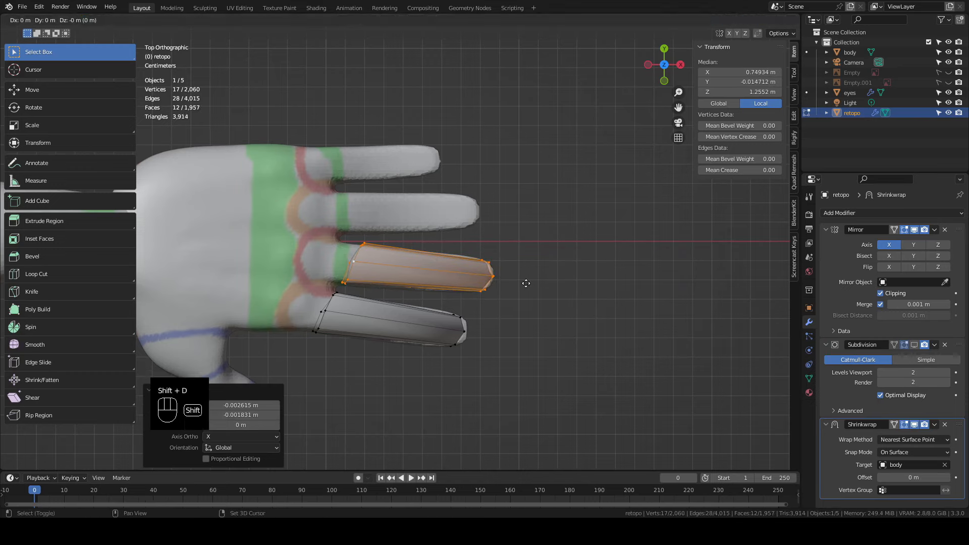
{"action": "left_click", "coordinate": [547, 248]}
{"action": "key", "text": "r"}
{"action": "left_click", "coordinate": [570, 222]}
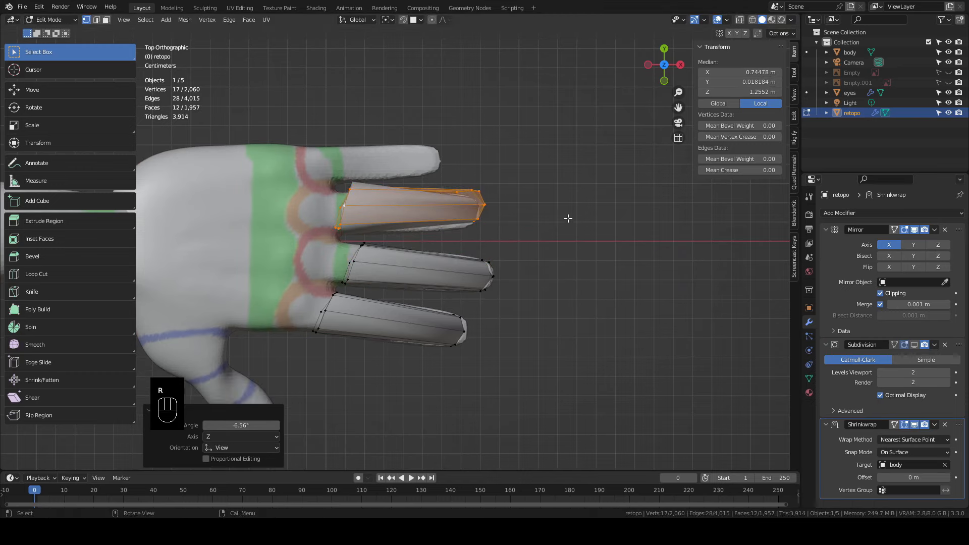
Duplicate the ring finger mesh onto the little finger and shift the copy so its tip meets the fingertip
{"action": "key", "text": "shift+d"}
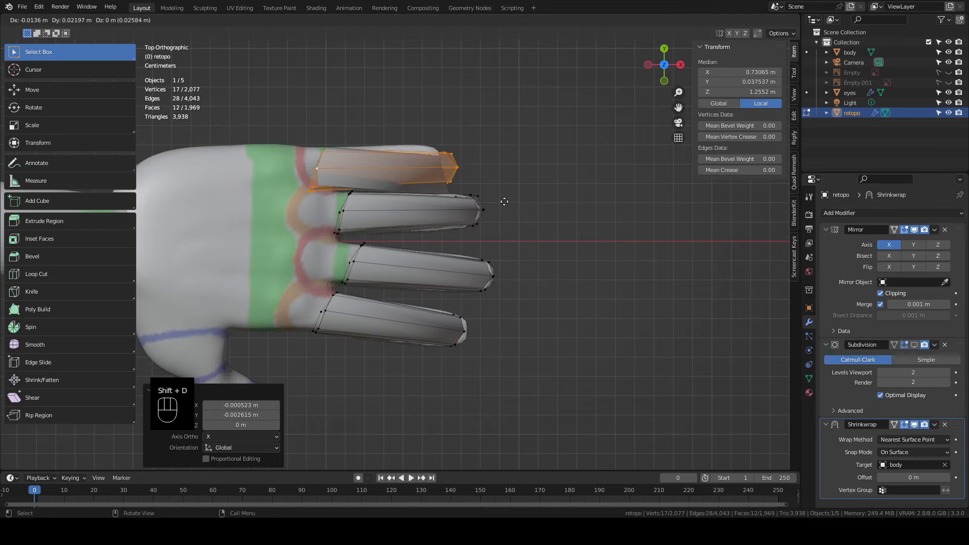
{"action": "left_click", "coordinate": [513, 192]}
{"action": "key", "text": "g"}
{"action": "left_click", "coordinate": [552, 186]}
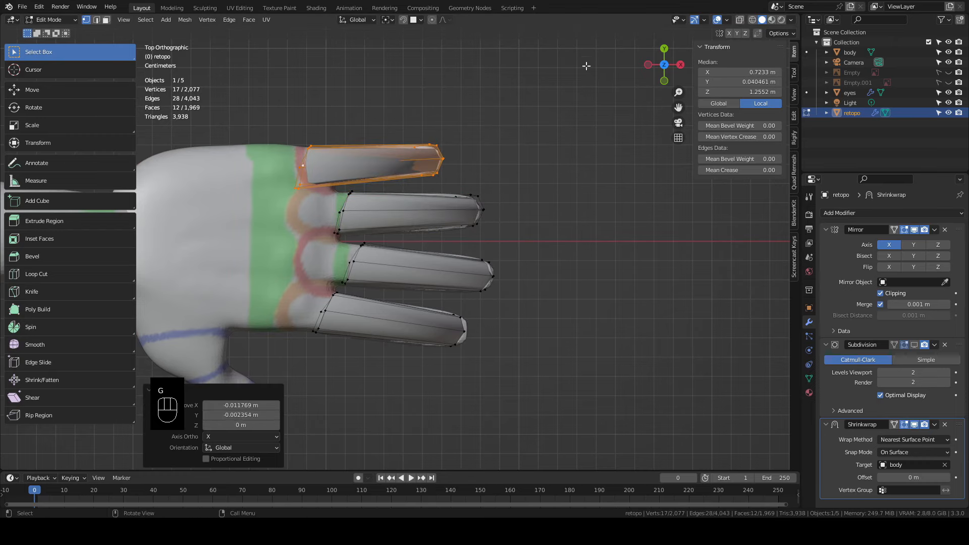
Enable X-ray and shift the whole base ring of the little finger mesh along the finger toward its tip
{"action": "left_click", "coordinate": [740, 20]}
{"action": "left_click_drag", "start_coordinate": [283, 124], "coordinate": [307, 183]}
{"action": "key", "text": "g"}
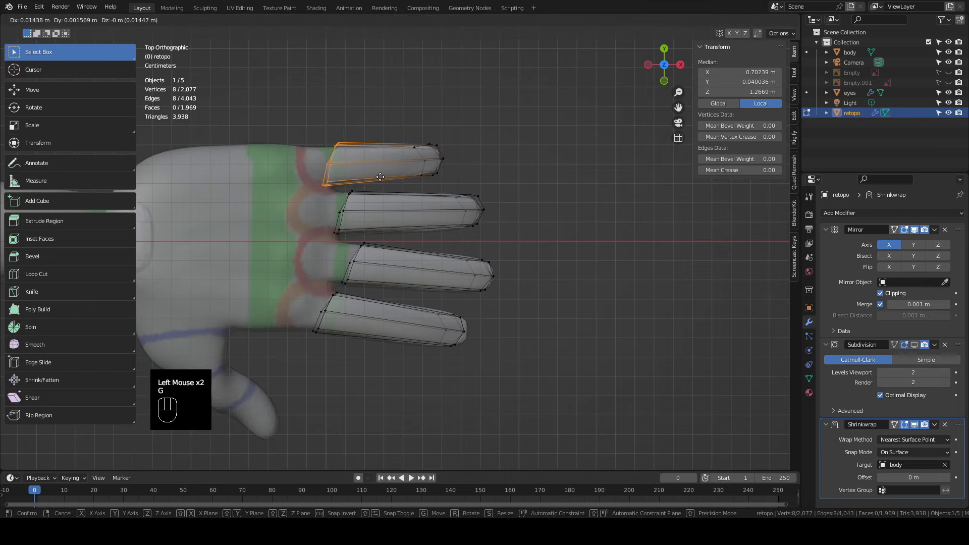
{"action": "left_click", "coordinate": [382, 177]}
Turn snapping on and fit the back vertices of the middle finger's base ring to the painted green band
{"action": "scroll", "coordinate": [382, 177], "scroll_direction": "up", "scroll_amount": 2}
{"action": "middle_click_drag", "start_coordinate": [382, 177], "coordinate": [374, 227], "text": "shift"}
{"action": "middle_click_drag", "start_coordinate": [374, 228], "coordinate": [429, 308]}
{"action": "left_click", "coordinate": [403, 20]}
{"action": "scroll", "coordinate": [394, 272], "scroll_direction": "up", "scroll_amount": 1}
{"action": "left_click", "coordinate": [429, 309]}
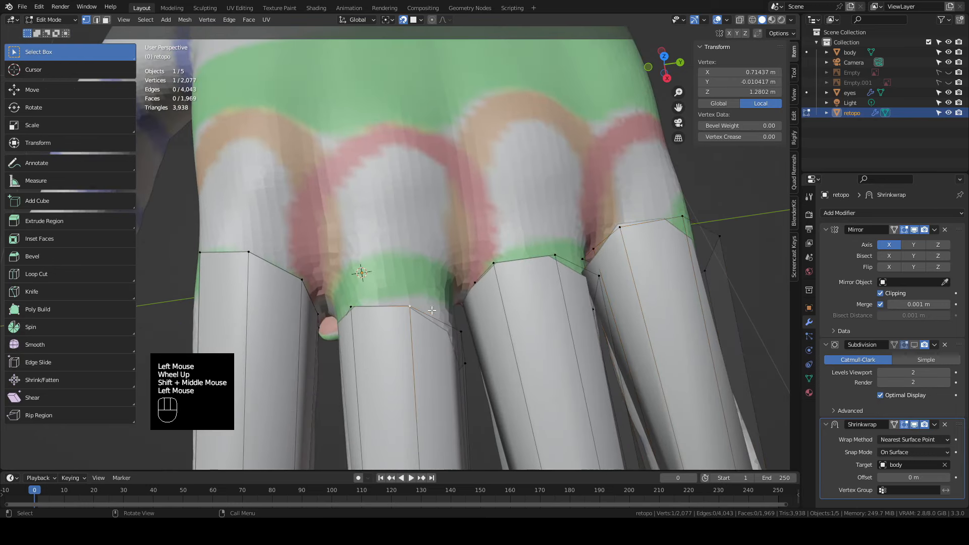
{"action": "key", "text": "g"}
{"action": "left_click", "coordinate": [399, 254]}
{"action": "key", "text": "g"}
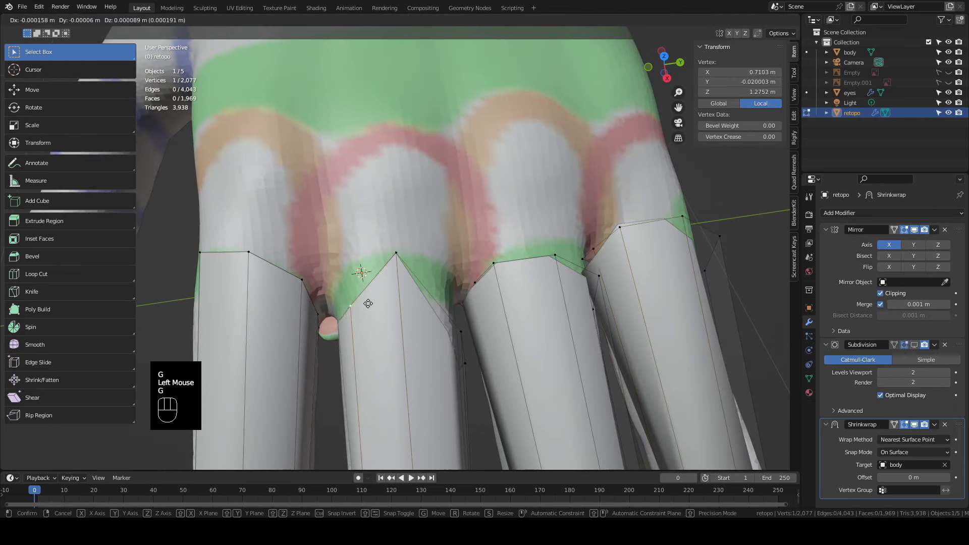
Snap the middle finger's base ring vertices on the side facing the index finger onto the body surface
{"action": "middle_click_drag", "start_coordinate": [362, 273], "coordinate": [338, 310]}
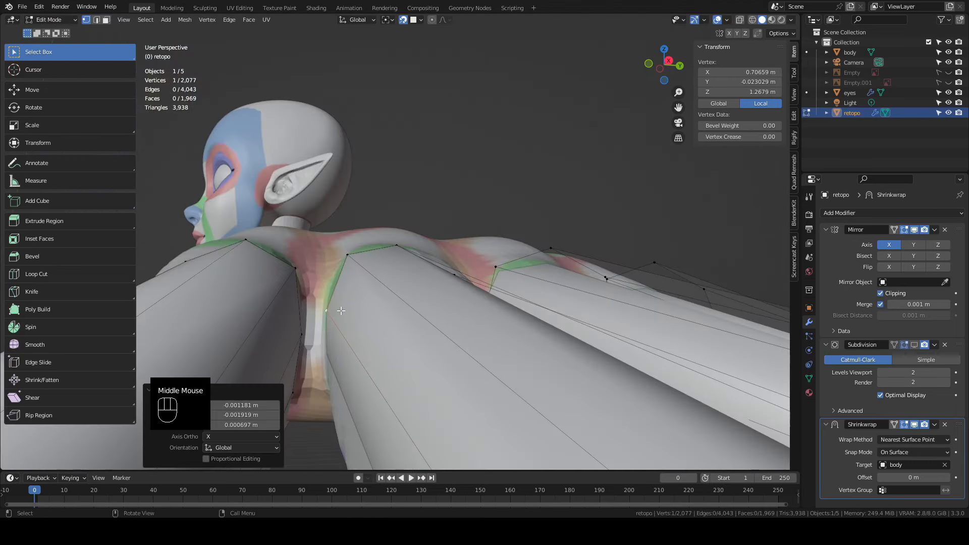
{"action": "left_click", "coordinate": [338, 336]}
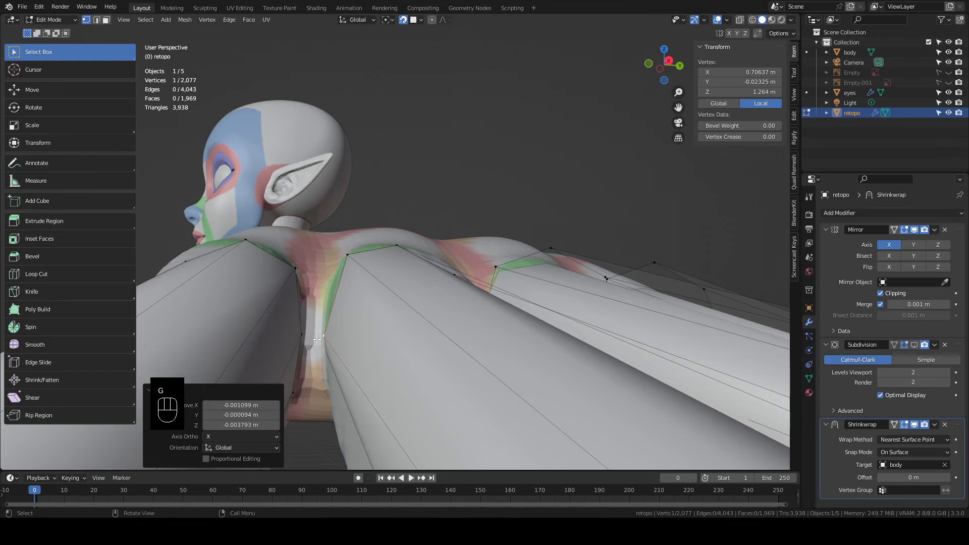
{"action": "left_click", "coordinate": [348, 268]}
{"action": "key", "text": "g"}
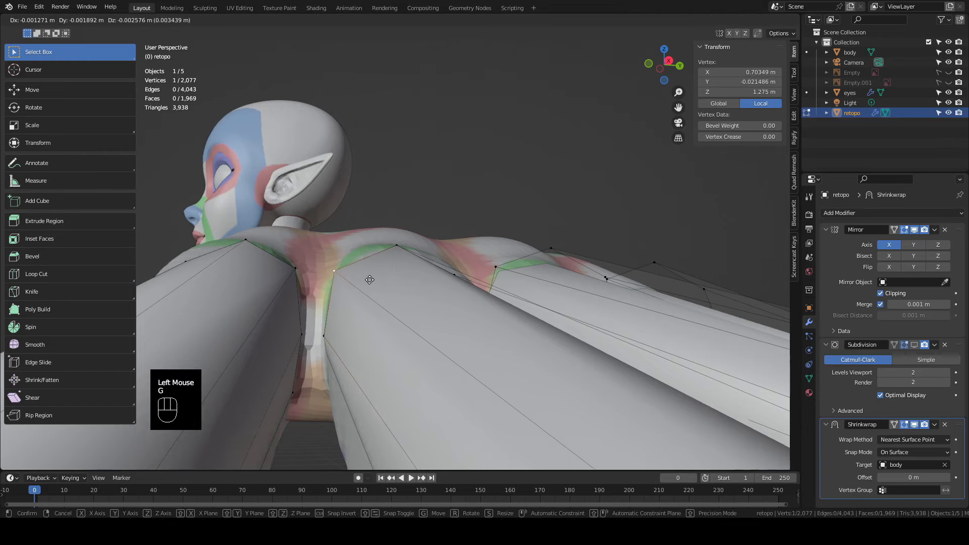
{"action": "left_click", "coordinate": [369, 282]}
Move the underside vertices of the middle finger's base ring back onto the green band on the palm side
{"action": "middle_click_drag", "start_coordinate": [330, 354], "coordinate": [334, 323]}
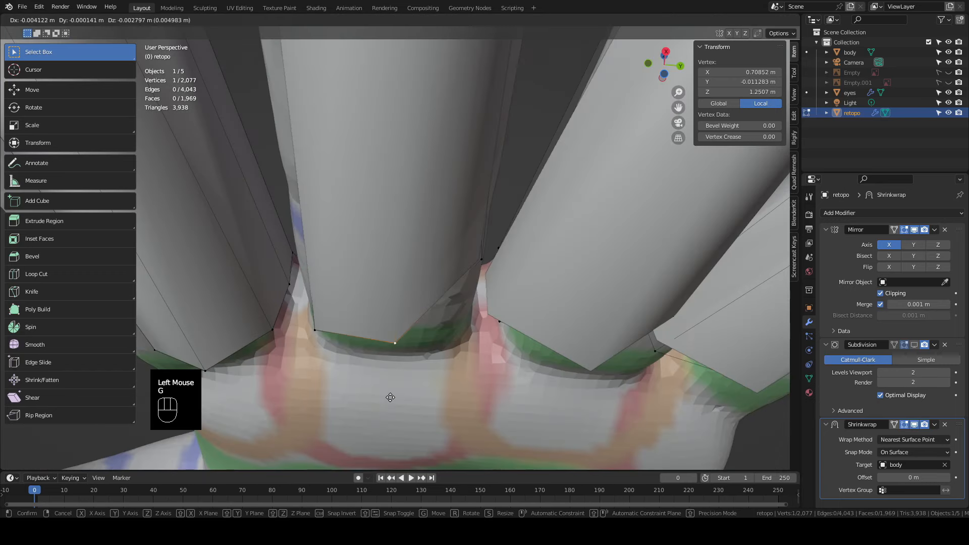
{"action": "left_click", "coordinate": [389, 409]}
{"action": "middle_click_drag", "start_coordinate": [463, 392], "coordinate": [468, 395]}
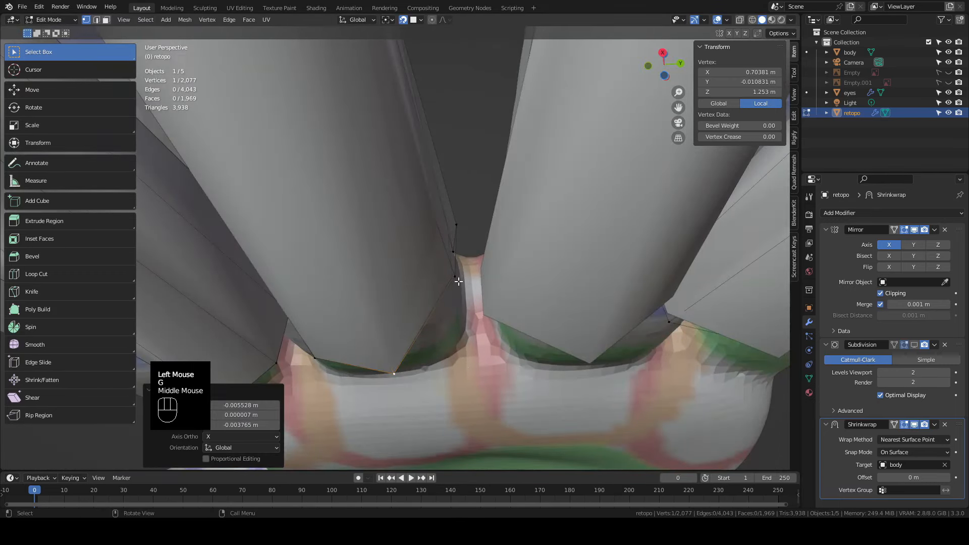
{"action": "left_click", "coordinate": [455, 277]}
{"action": "key", "text": "g"}
{"action": "left_click", "coordinate": [472, 382]}
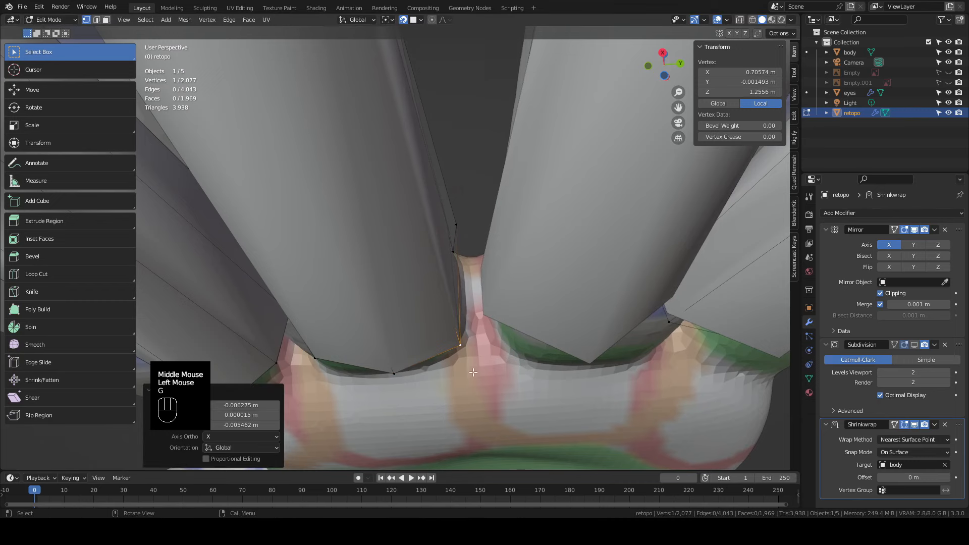
Adjust the base ring vertices between the middle and ring fingers and the ring finger's back vertex to the surface
{"action": "middle_click_drag", "start_coordinate": [472, 382], "coordinate": [471, 318]}
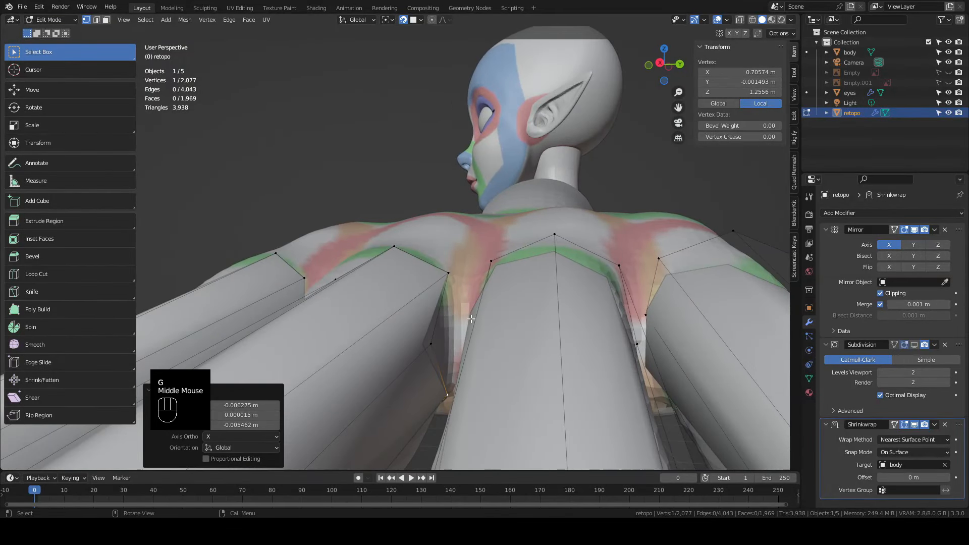
{"action": "left_click", "coordinate": [434, 347]}
{"action": "middle_click_drag", "start_coordinate": [434, 347], "coordinate": [484, 338]}
{"action": "key", "text": "g"}
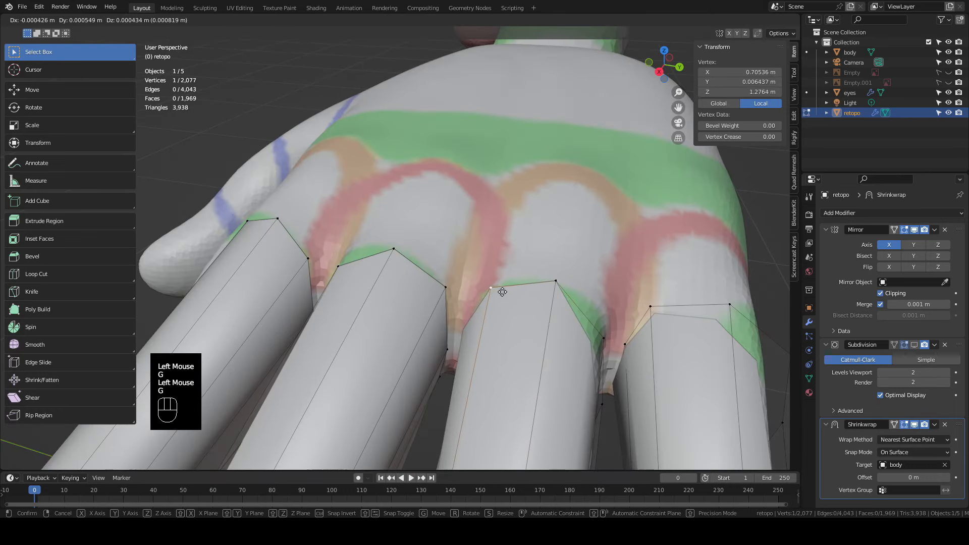
{"action": "left_click", "coordinate": [469, 322]}
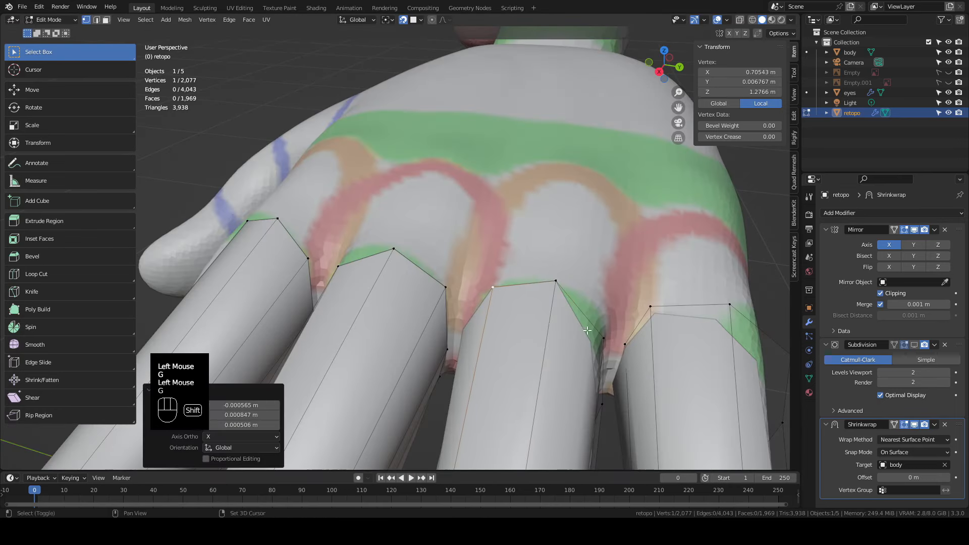
Snap the ring finger's underside base vertex next to the little finger onto the body surface
{"action": "middle_click_drag", "start_coordinate": [469, 323], "coordinate": [457, 305], "text": "shift"}
{"action": "left_click", "coordinate": [466, 308]}
{"action": "left_click", "coordinate": [473, 326]}
{"action": "key", "text": "g"}
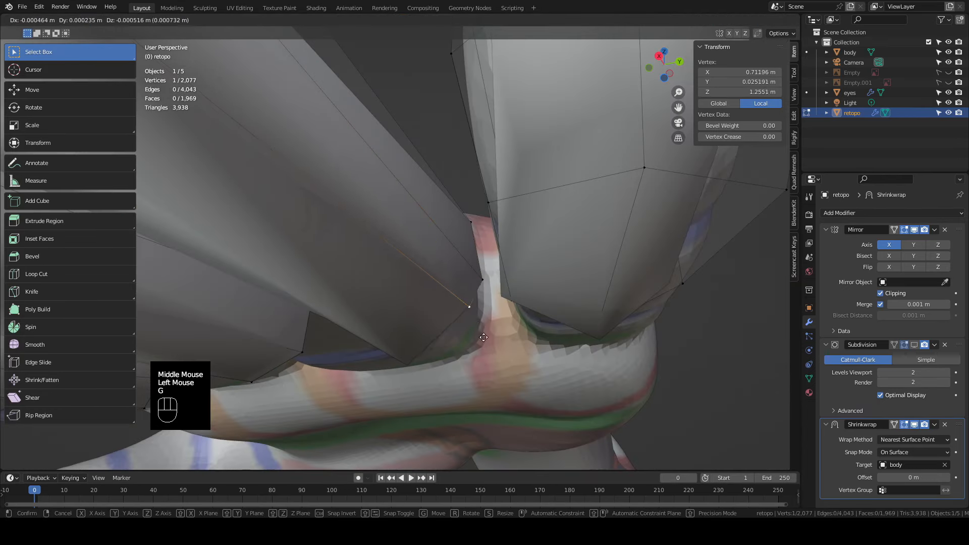
{"action": "left_click", "coordinate": [488, 361]}
Hide the base rings of all four fingers so only the fingertip meshes show, and turn X-ray off
{"action": "scroll", "coordinate": [488, 361], "scroll_direction": "down", "scroll_amount": 2}
{"action": "scroll", "coordinate": [488, 361], "scroll_direction": "up", "scroll_amount": 1}
{"action": "middle_click_drag", "start_coordinate": [488, 361], "coordinate": [498, 258], "text": "shift"}
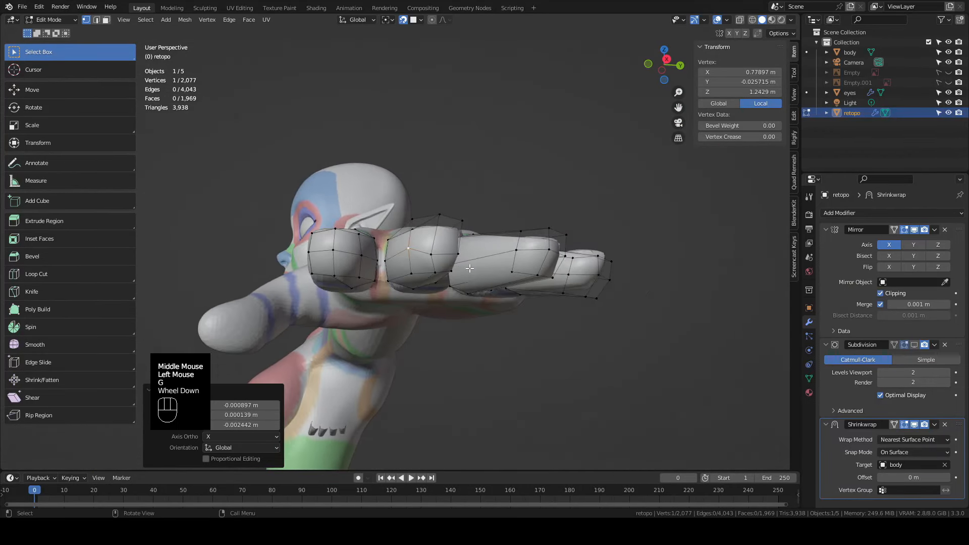
{"action": "scroll", "coordinate": [444, 268], "scroll_direction": "down", "scroll_amount": 2}
{"action": "scroll", "coordinate": [484, 283], "scroll_direction": "up", "scroll_amount": 2}
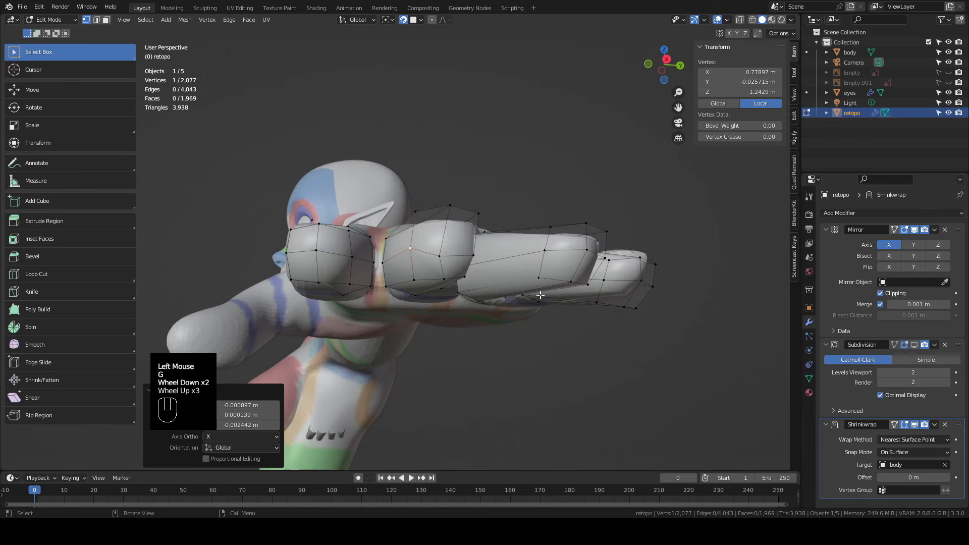
{"action": "middle_click_drag", "start_coordinate": [544, 304], "coordinate": [656, 263]}
{"action": "middle_click_drag", "start_coordinate": [702, 286], "coordinate": [656, 291]}
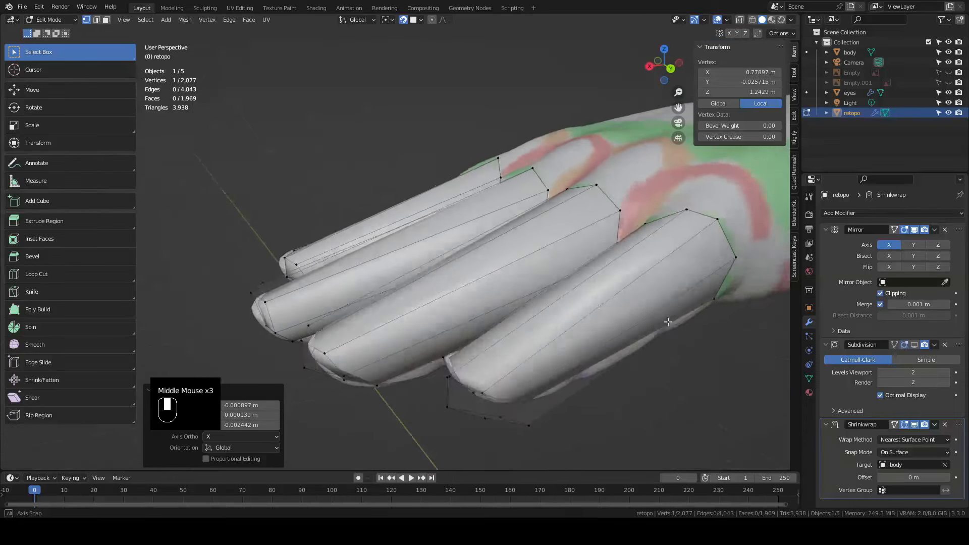
{"action": "scroll", "coordinate": [648, 293], "scroll_direction": "down", "scroll_amount": 2}
{"action": "left_click", "coordinate": [739, 19]}
{"action": "middle_click_drag", "start_coordinate": [656, 212], "coordinate": [575, 147]}
{"action": "left_click_drag", "start_coordinate": [575, 145], "coordinate": [449, 386]}
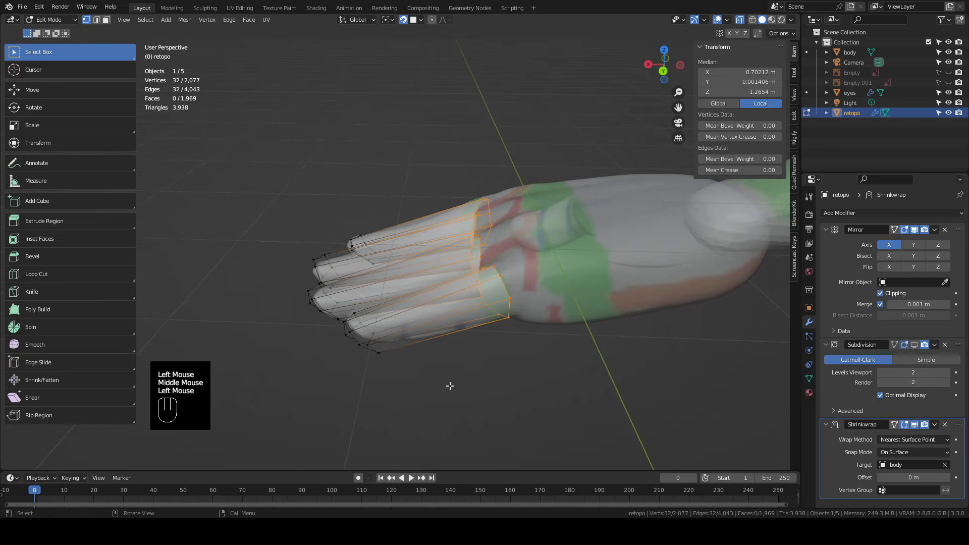
{"action": "key", "text": "h"}
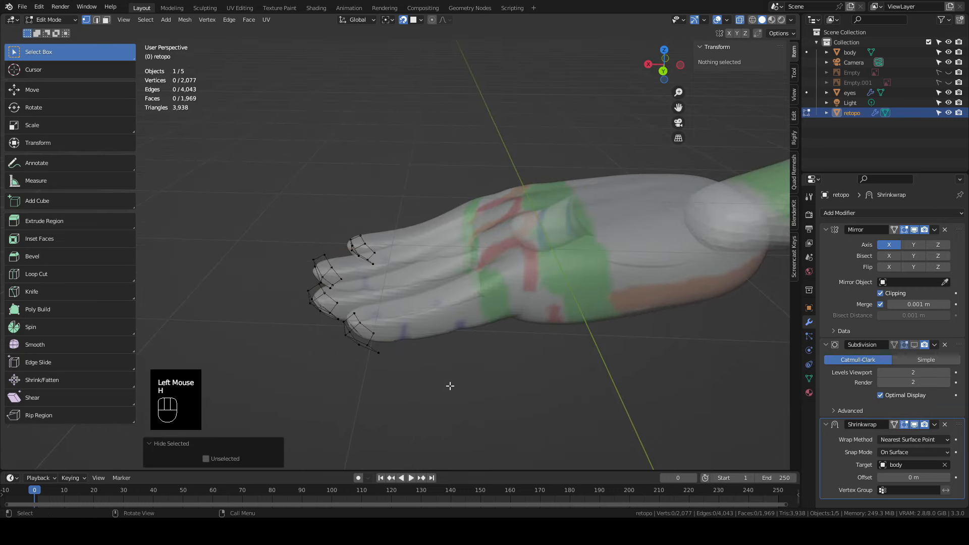
{"action": "left_click", "coordinate": [737, 22]}
Reposition the top, centre and lower vertices of the middle fingertip mesh so its faces spread evenly over the surface
{"action": "middle_click_drag", "start_coordinate": [596, 227], "coordinate": [514, 244]}
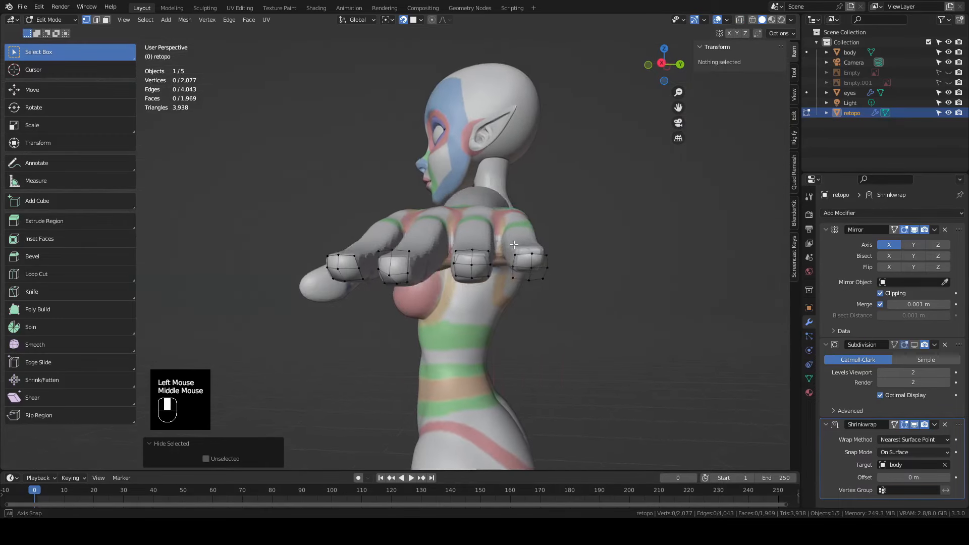
{"action": "scroll", "coordinate": [479, 268], "scroll_direction": "up", "scroll_amount": 2}
{"action": "middle_click_drag", "start_coordinate": [444, 288], "coordinate": [454, 237], "text": "shift"}
{"action": "left_click", "coordinate": [439, 210]}
{"action": "key", "text": "g"}
{"action": "left_click", "coordinate": [449, 222]}
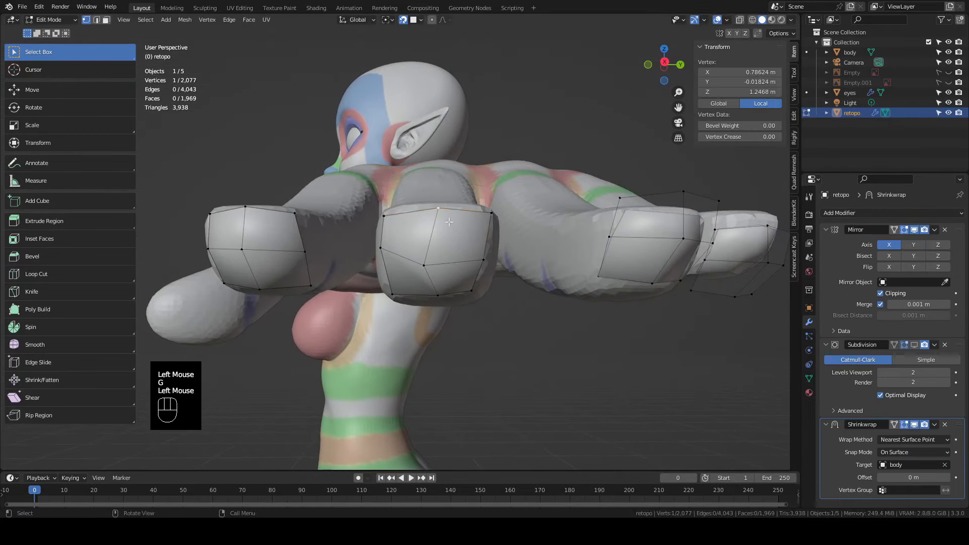
{"action": "key", "text": "g"}
{"action": "left_click", "coordinate": [482, 285]}
{"action": "key", "text": "g"}
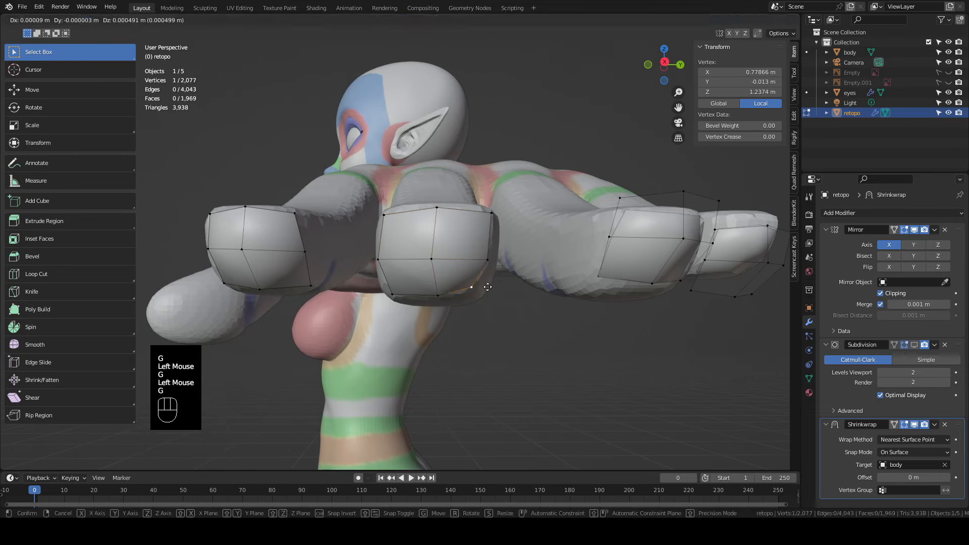
{"action": "left_click", "coordinate": [405, 303]}
Move the little fingertip mesh onto its fingertip, scale it to about 0.81, and adjust its individual vertices
{"action": "middle_click_drag", "start_coordinate": [405, 303], "coordinate": [384, 283], "text": "shift"}
{"action": "middle_click_drag", "start_coordinate": [383, 282], "coordinate": [354, 247]}
{"action": "left_click", "coordinate": [336, 242]}
{"action": "left_click_drag", "start_coordinate": [353, 248], "coordinate": [478, 352]}
{"action": "key", "text": "g"}
{"action": "left_click", "coordinate": [454, 313]}
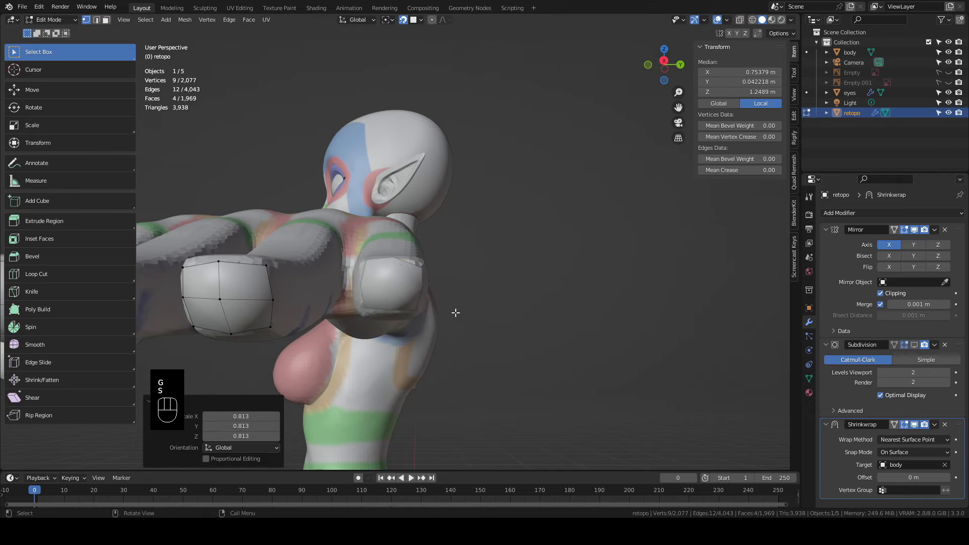
{"action": "left_click", "coordinate": [451, 289]}
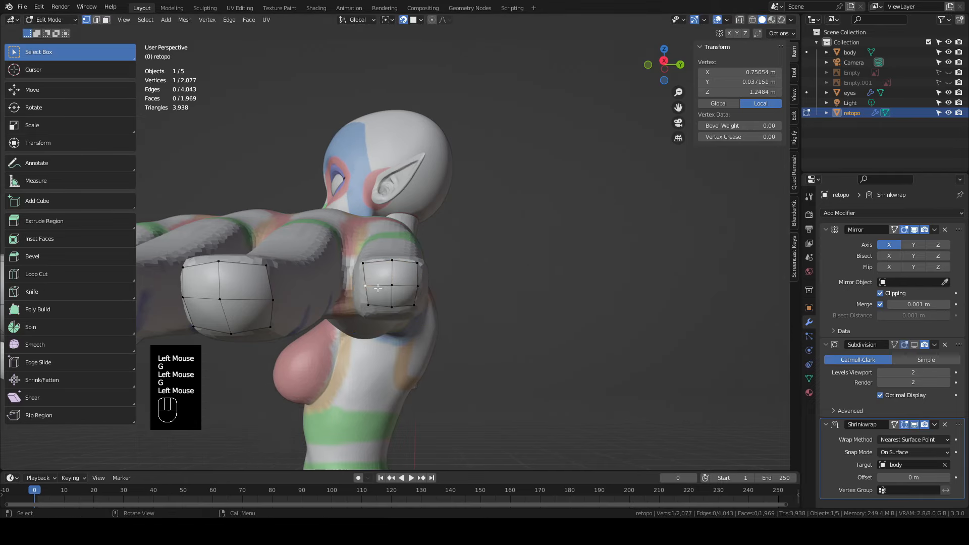
Reveal all hidden geometry and isolate the four finger meshes by hiding everything else in the retopo mesh
{"action": "scroll", "coordinate": [307, 234], "scroll_direction": "down", "scroll_amount": 3}
{"action": "middle_click_drag", "start_coordinate": [307, 234], "coordinate": [539, 160]}
{"action": "key", "text": "alt+h"}
{"action": "scroll", "coordinate": [335, 268], "scroll_direction": "down", "scroll_amount": 2}
{"action": "left_click", "coordinate": [740, 19]}
{"action": "scroll", "coordinate": [454, 262], "scroll_direction": "down", "scroll_amount": 2}
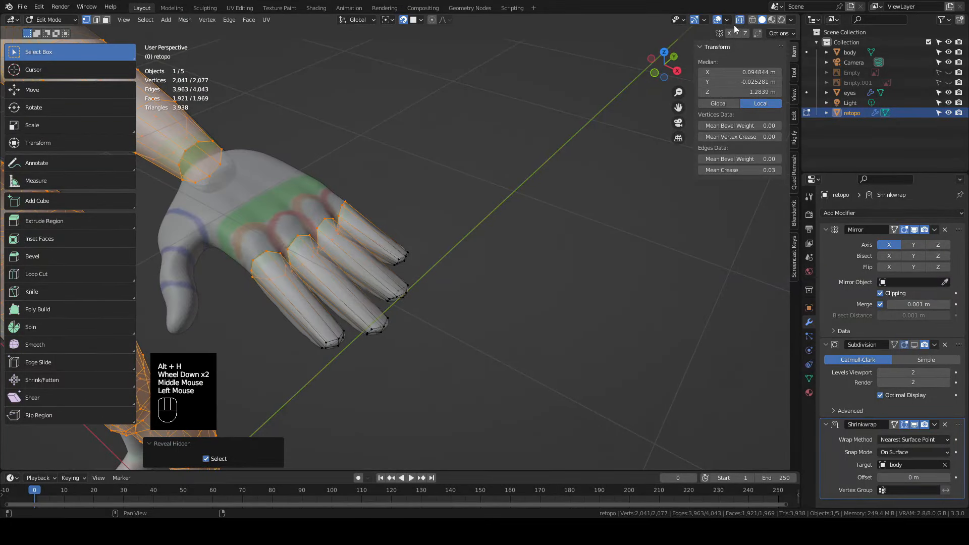
{"action": "middle_click_drag", "start_coordinate": [454, 262], "coordinate": [480, 255]}
{"action": "left_click_drag", "start_coordinate": [483, 194], "coordinate": [324, 350]}
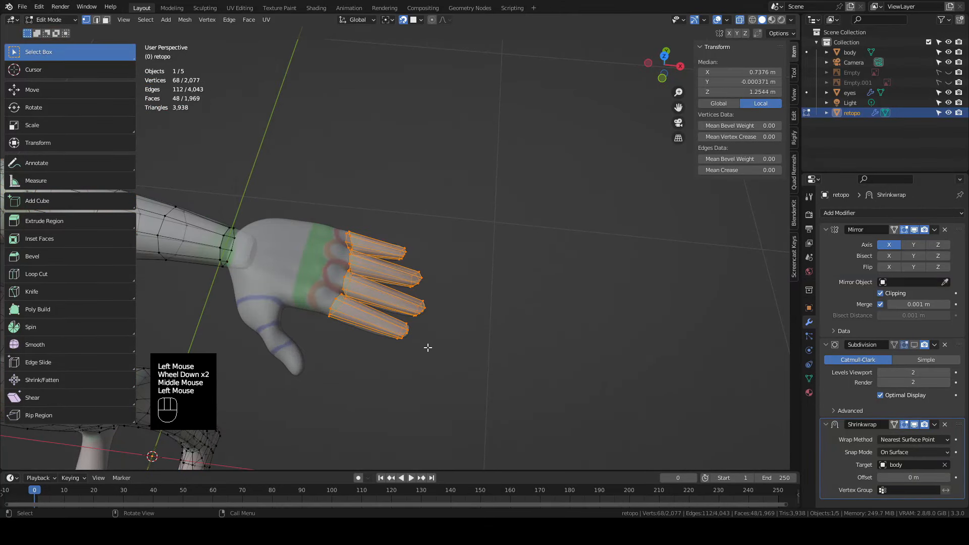
{"action": "key", "text": "shift+h"}
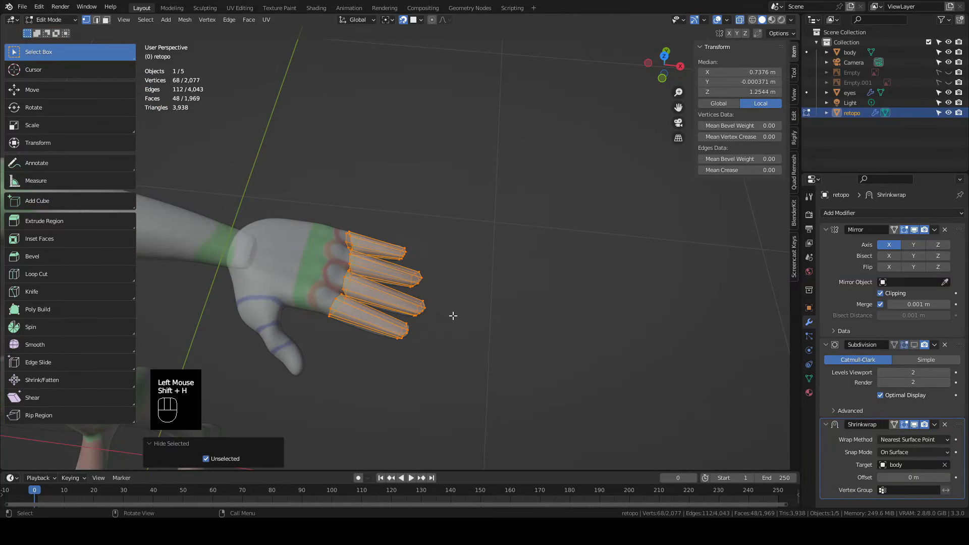
Examine how the four finger meshes fit the hand from the front, top and underside
{"action": "middle_click_drag", "start_coordinate": [442, 296], "coordinate": [366, 298]}
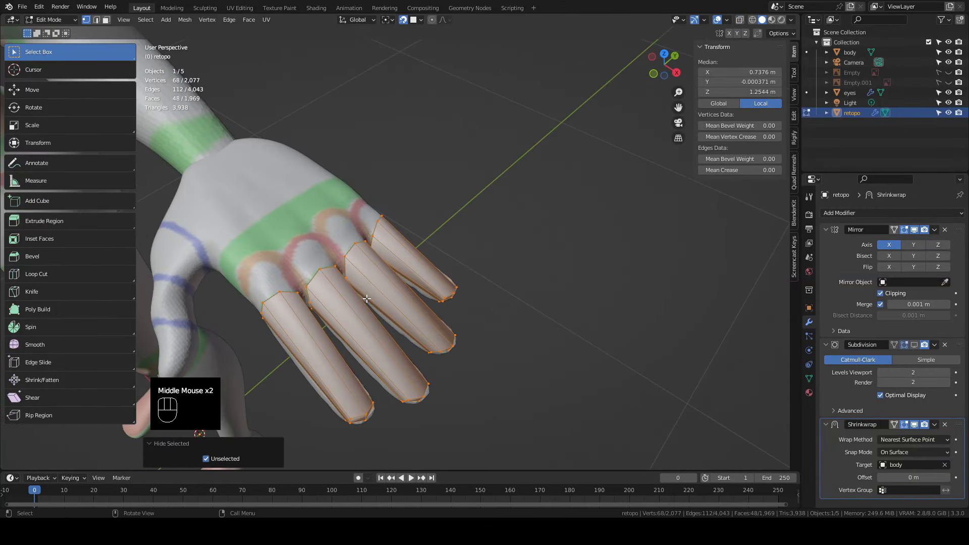
{"action": "key", "text": "KP_1"}
{"action": "scroll", "coordinate": [367, 298], "scroll_direction": "up", "scroll_amount": 3}
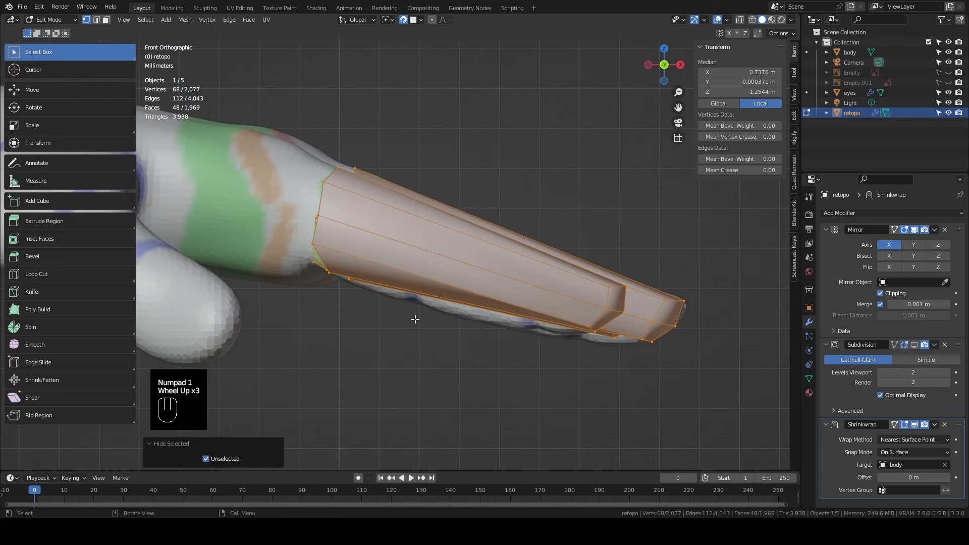
{"action": "middle_click_drag", "start_coordinate": [417, 318], "coordinate": [448, 267], "text": "shift"}
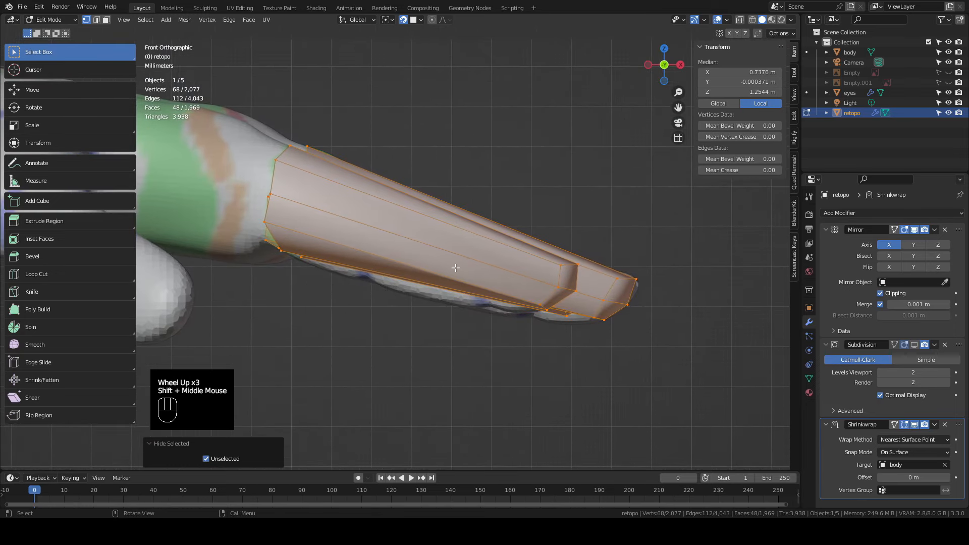
{"action": "key", "text": "KP_7"}
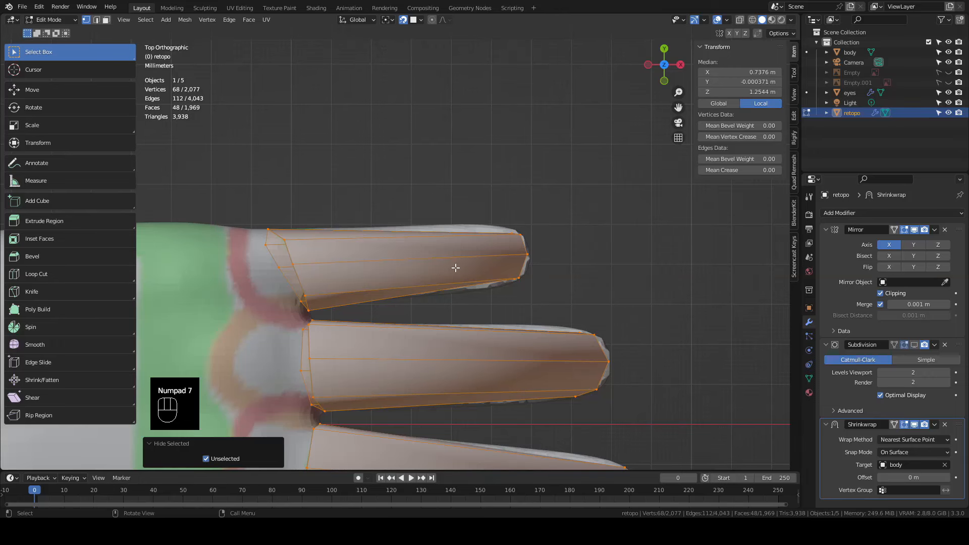
{"action": "key", "text": "KP_9"}
{"action": "middle_click_drag", "start_coordinate": [502, 226], "coordinate": [545, 352], "text": "shift"}
{"action": "scroll", "coordinate": [677, 165], "scroll_direction": "down", "scroll_amount": 2}
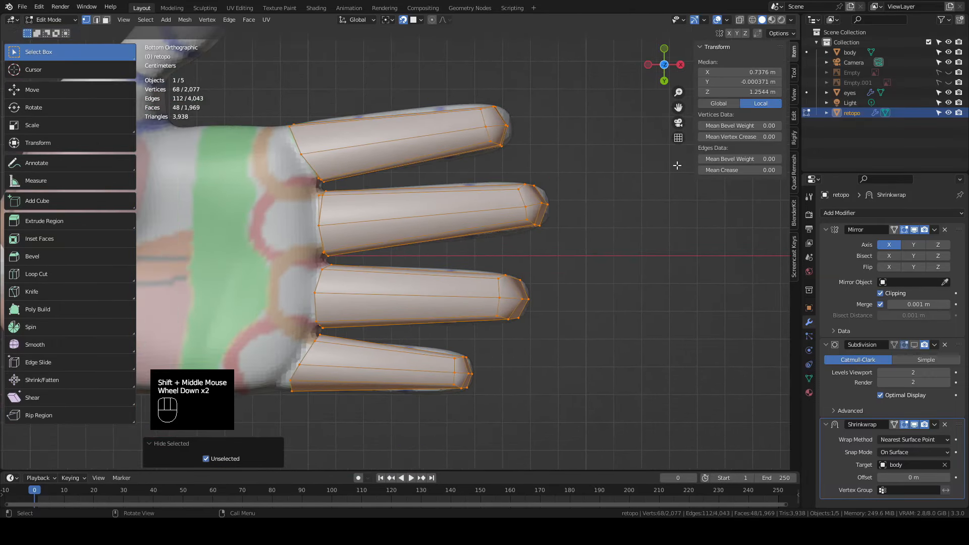
Enable X-ray, deselect everything, and add a single loop cut across the little finger from the underside view
{"action": "left_click", "coordinate": [739, 21]}
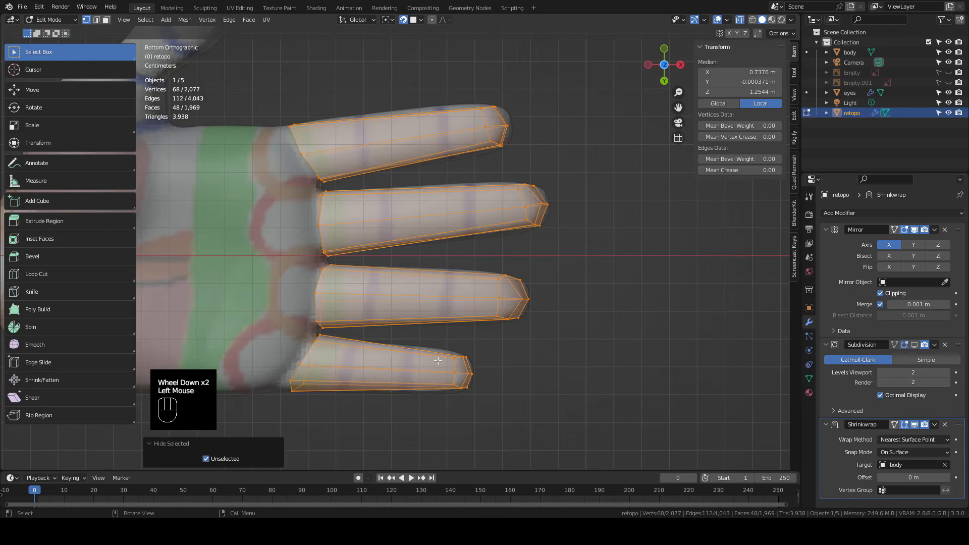
{"action": "middle_click_drag", "start_coordinate": [438, 361], "coordinate": [479, 373], "text": "shift"}
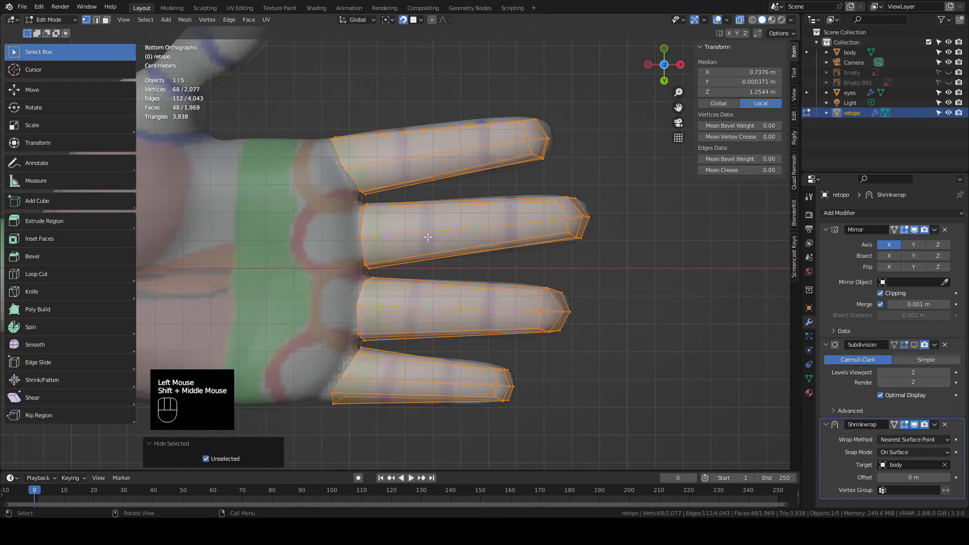
{"action": "left_click", "coordinate": [566, 372]}
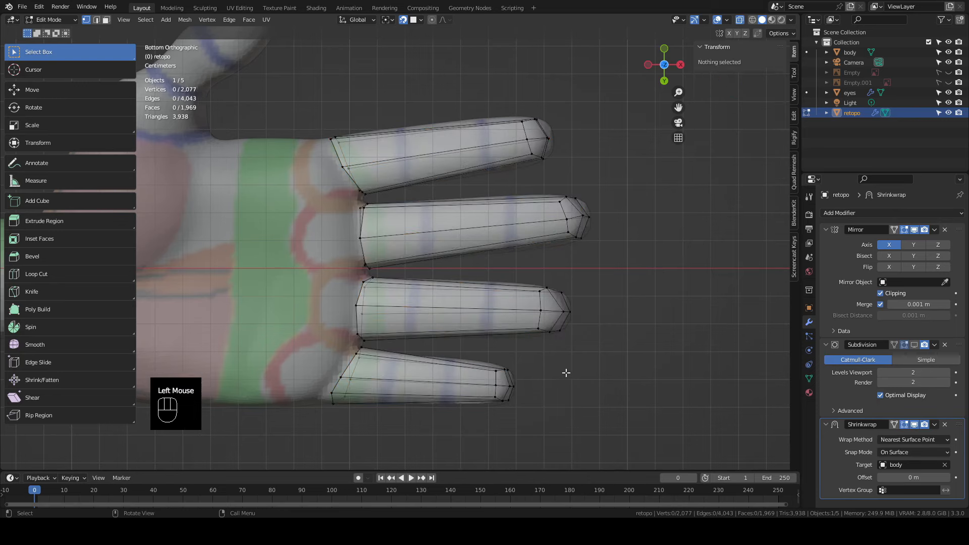
{"action": "key", "text": "ctrl+r"}
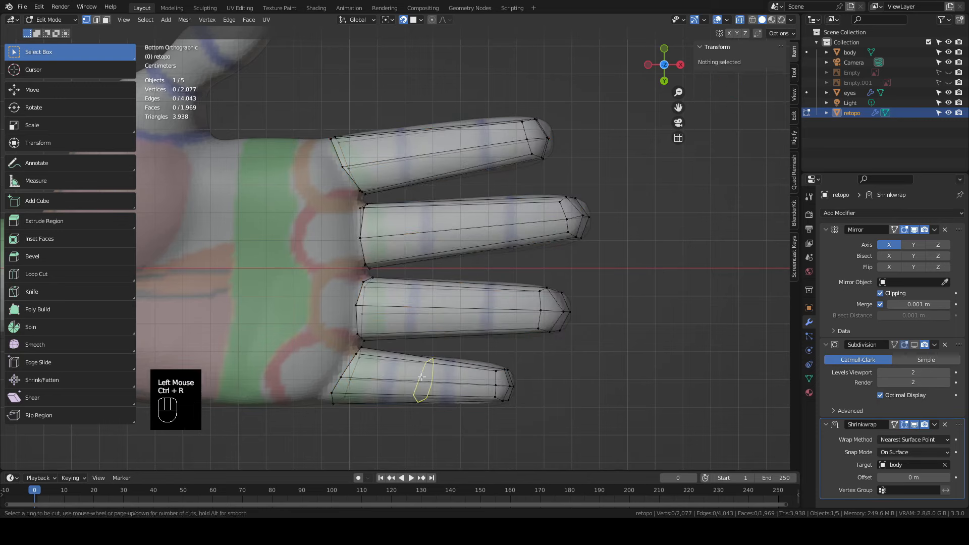
{"action": "left_click", "coordinate": [421, 377]}
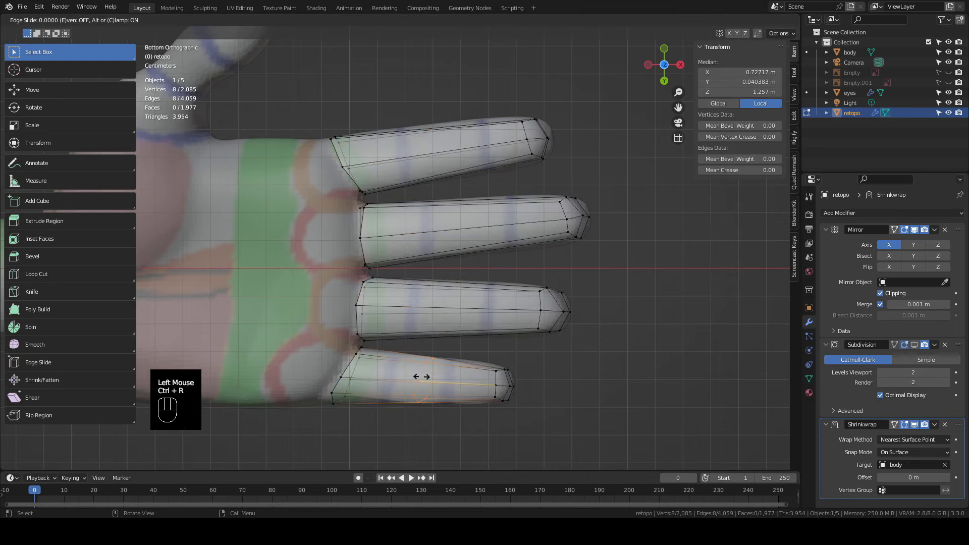
Add two loop cuts around the little finger at its painted blue joint lines
{"action": "left_click", "coordinate": [389, 372]}
{"action": "key", "text": "ctrl+r"}
{"action": "left_click", "coordinate": [458, 373]}
{"action": "right_click", "coordinate": [458, 373]}
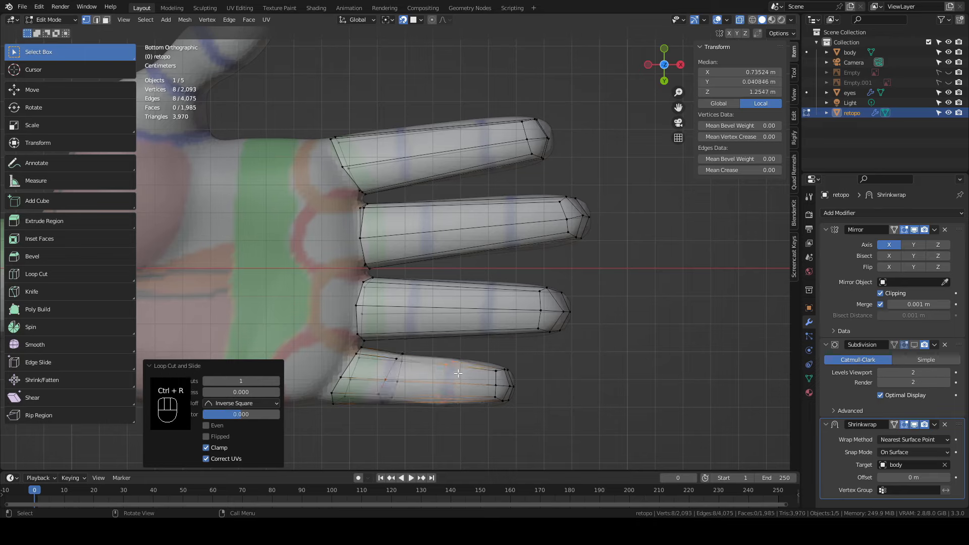
Add two loop cuts around the ring finger, sliding the inner one onto its painted blue joint line
{"action": "key", "text": "ctrl+r"}
{"action": "left_click", "coordinate": [499, 308]}
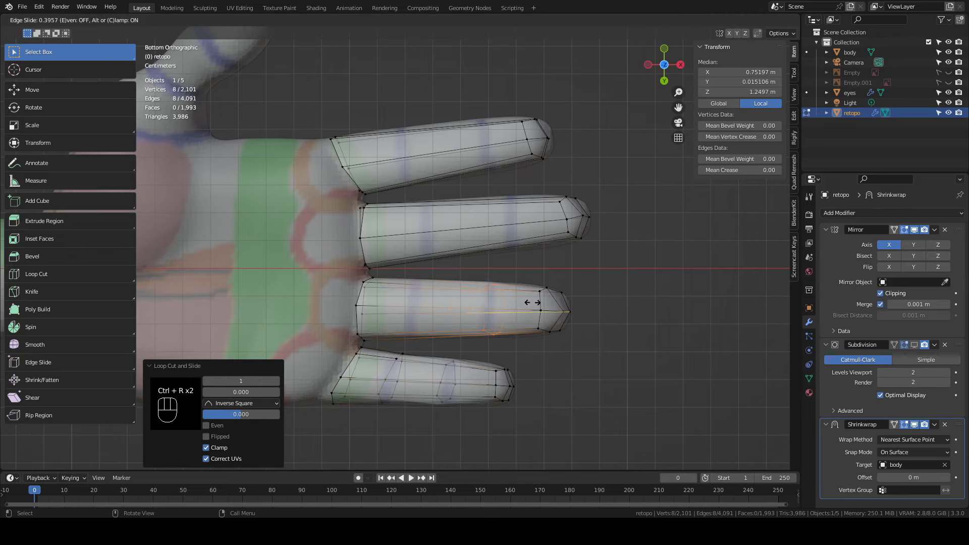
{"action": "right_click", "coordinate": [531, 303]}
{"action": "key", "text": "ctrl+r"}
{"action": "left_click", "coordinate": [418, 305]}
{"action": "left_click", "coordinate": [403, 305]}
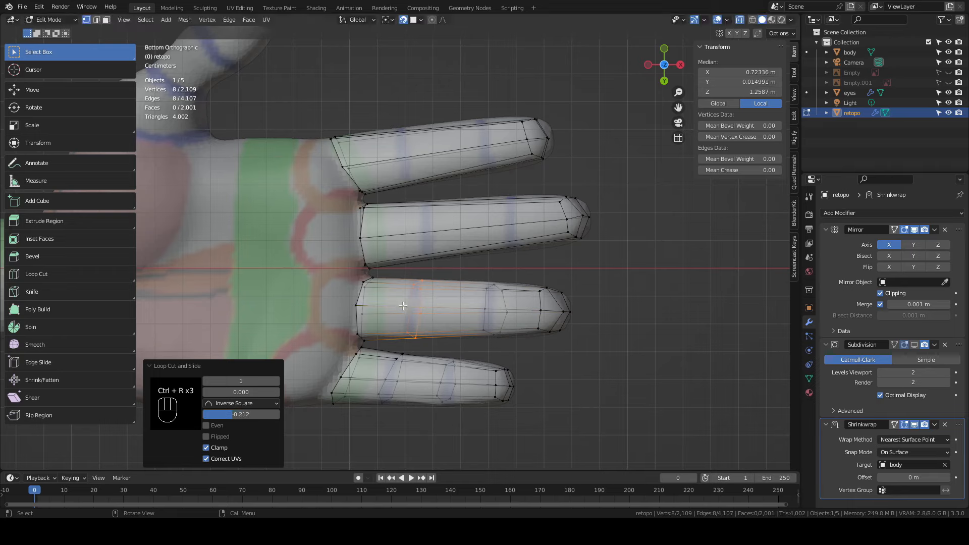
Add two loop cuts around the middle finger and slide them onto its painted blue joint lines
{"action": "key", "text": "ctrl+r"}
{"action": "left_click", "coordinate": [422, 218]}
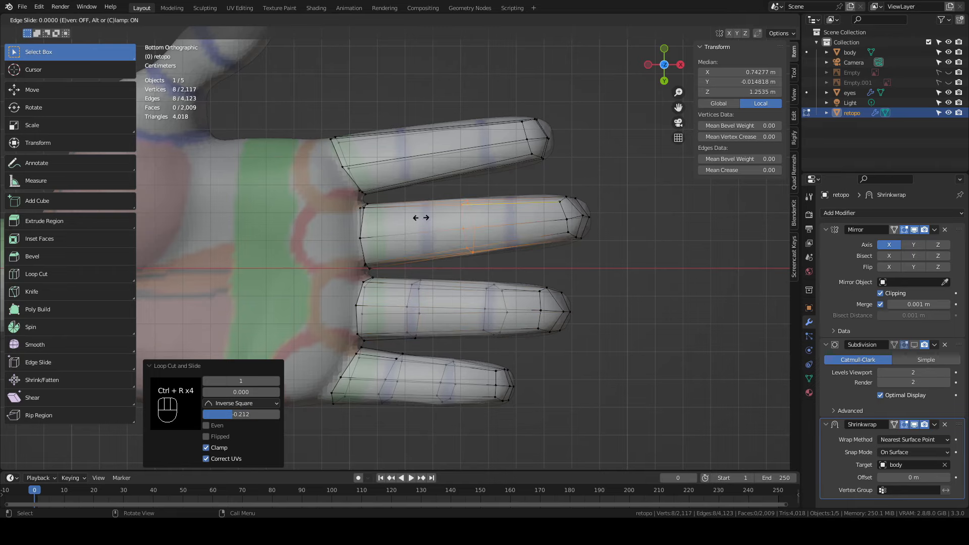
{"action": "left_click", "coordinate": [382, 221]}
{"action": "key", "text": "ctrl+r"}
{"action": "left_click", "coordinate": [489, 212]}
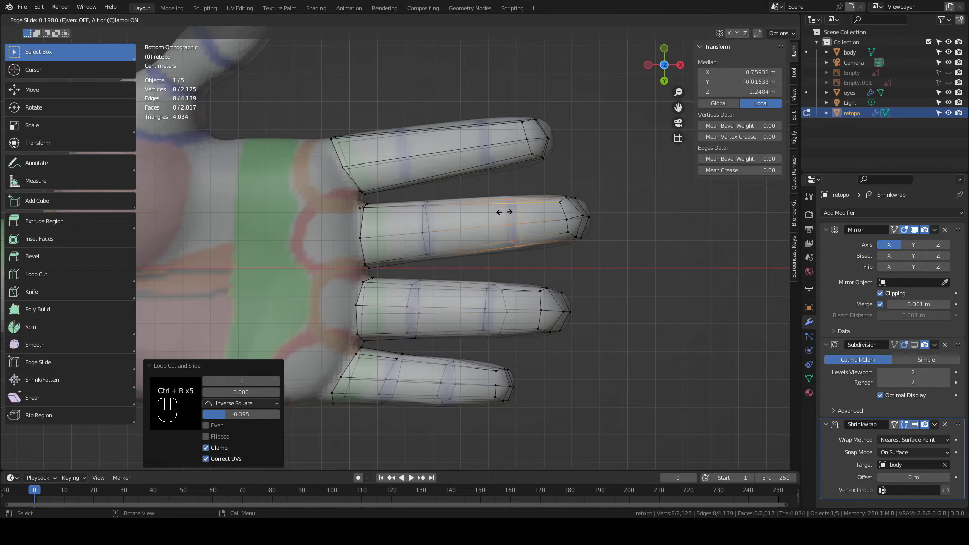
{"action": "left_click", "coordinate": [504, 212]}
Add two loop cuts around the index finger and slide them onto its painted blue joint lines
{"action": "key", "text": "ctrl+r"}
{"action": "left_click", "coordinate": [477, 141]}
{"action": "left_click", "coordinate": [519, 134]}
{"action": "key", "text": "ctrl+r"}
{"action": "left_click", "coordinate": [422, 145]}
{"action": "left_click", "coordinate": [406, 146]}
Flatten the index finger's inner joint loop by scaling it to 0 along X and rotate it about -7.8° to follow the joint line
{"action": "scroll", "coordinate": [431, 122], "scroll_direction": "up", "scroll_amount": 3}
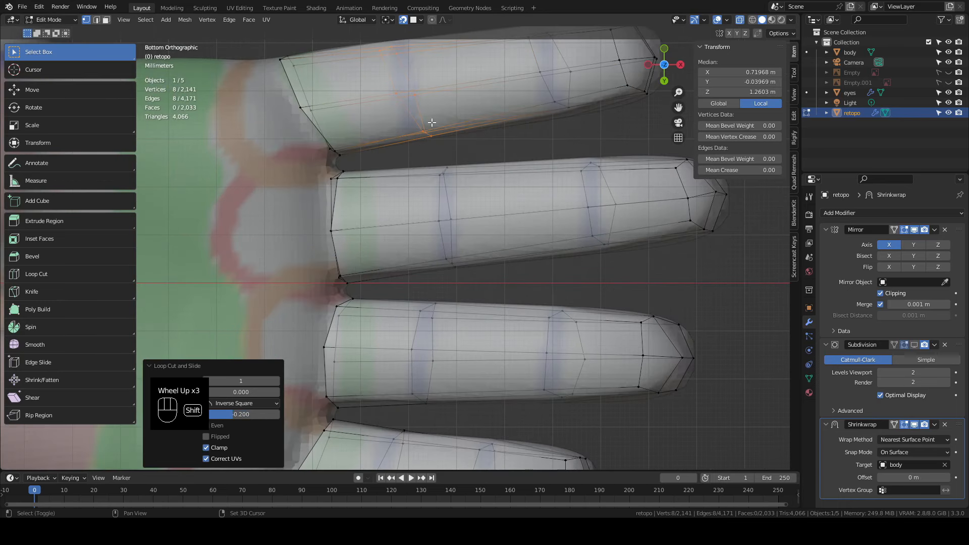
{"action": "middle_click_drag", "start_coordinate": [432, 123], "coordinate": [420, 236], "text": "shift"}
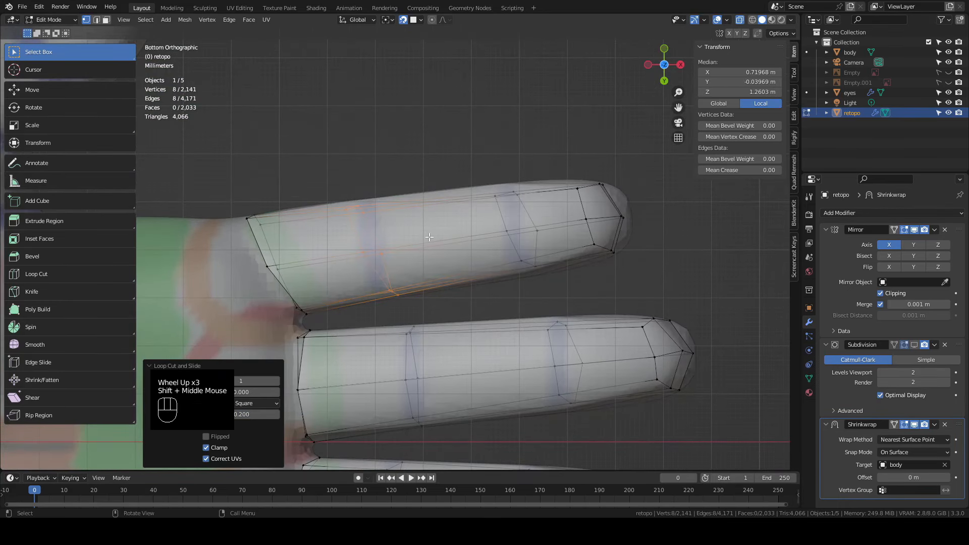
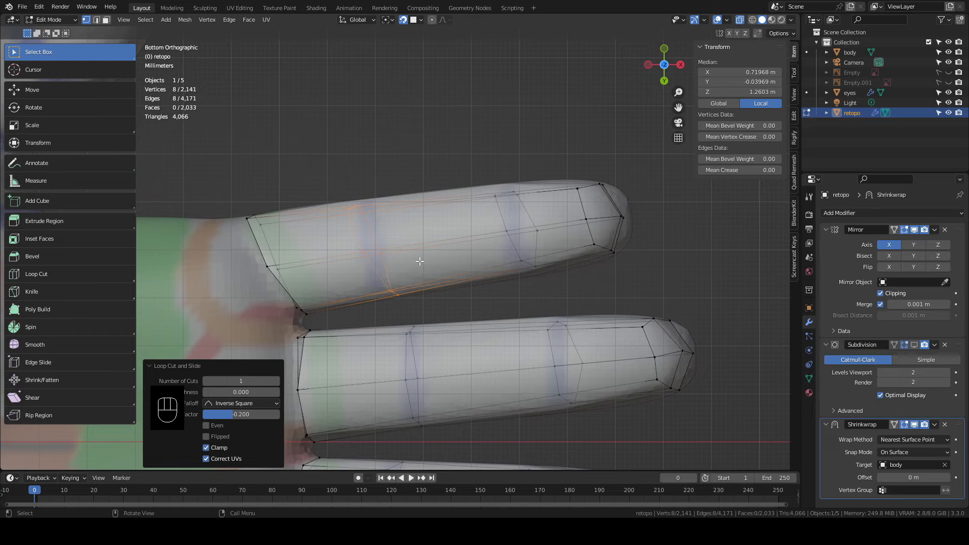
{"action": "key", "text": "s"}
{"action": "key", "text": "x"}
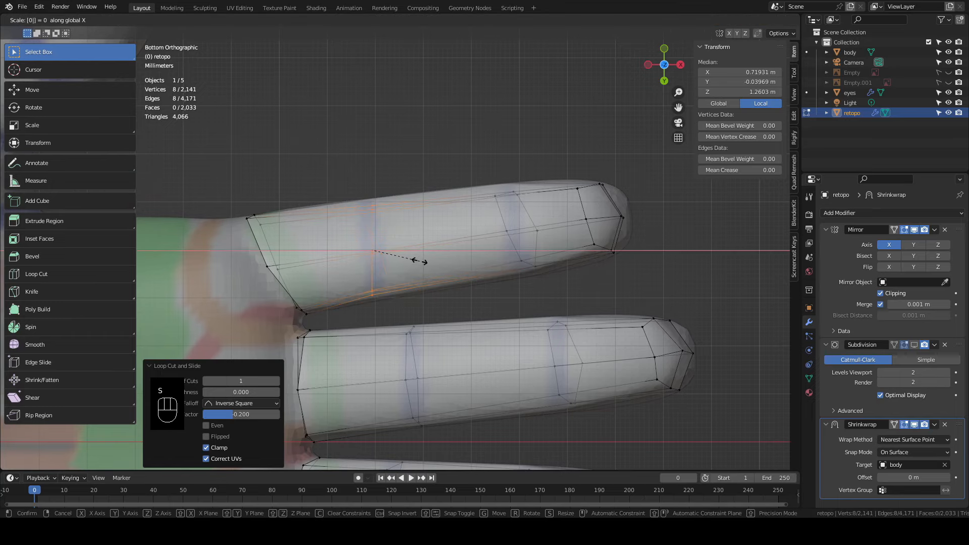
{"action": "left_click", "coordinate": [419, 261]}
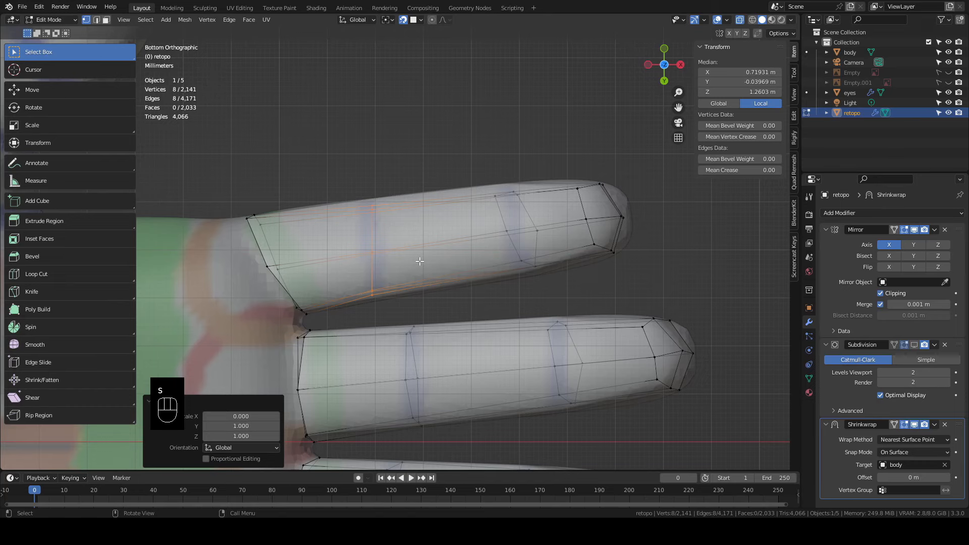
{"action": "key", "text": "r"}
{"action": "left_click", "coordinate": [444, 282]}
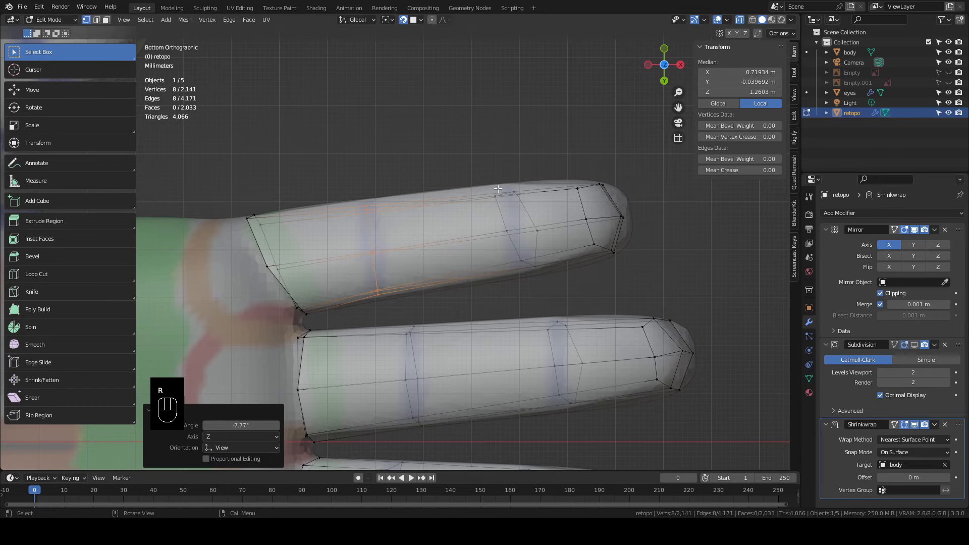
Flatten the index finger's outer joint loop by scaling it to 0 along X and rotate it about -5.8°
{"action": "left_click", "coordinate": [547, 282], "text": "alt"}
{"action": "key", "text": "s"}
{"action": "key", "text": "x"}
{"action": "key", "text": "0"}
{"action": "left_click", "coordinate": [547, 283]}
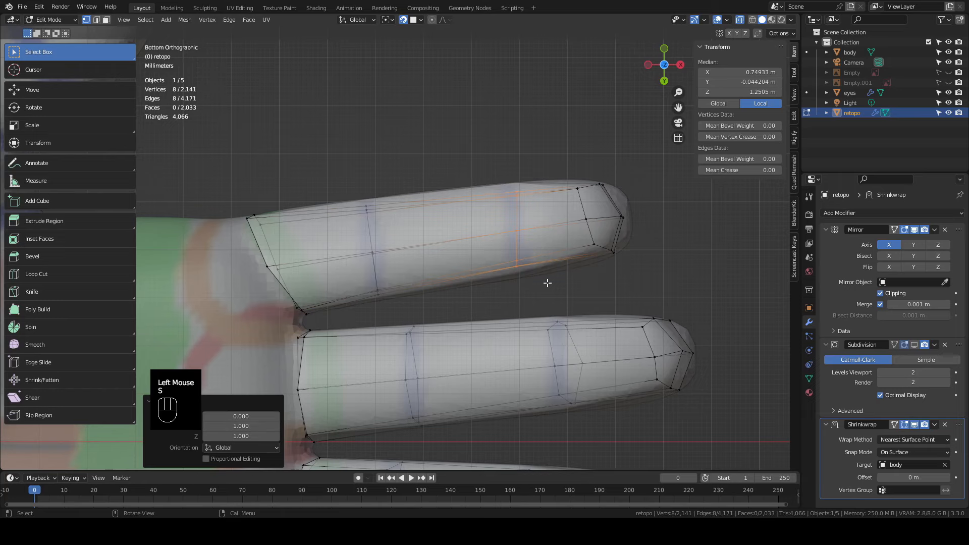
{"action": "key", "text": "r"}
{"action": "left_click", "coordinate": [579, 255]}
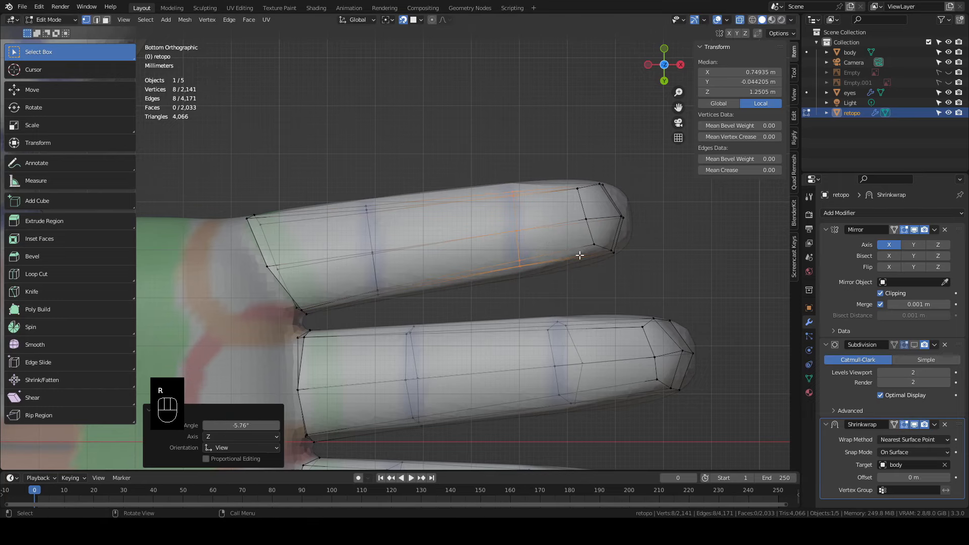
Bevel the inner joint loops of all four fingers with 2 segments and a width of about 0.0022 m
{"action": "middle_click_drag", "start_coordinate": [579, 255], "coordinate": [580, 335], "text": "shift"}
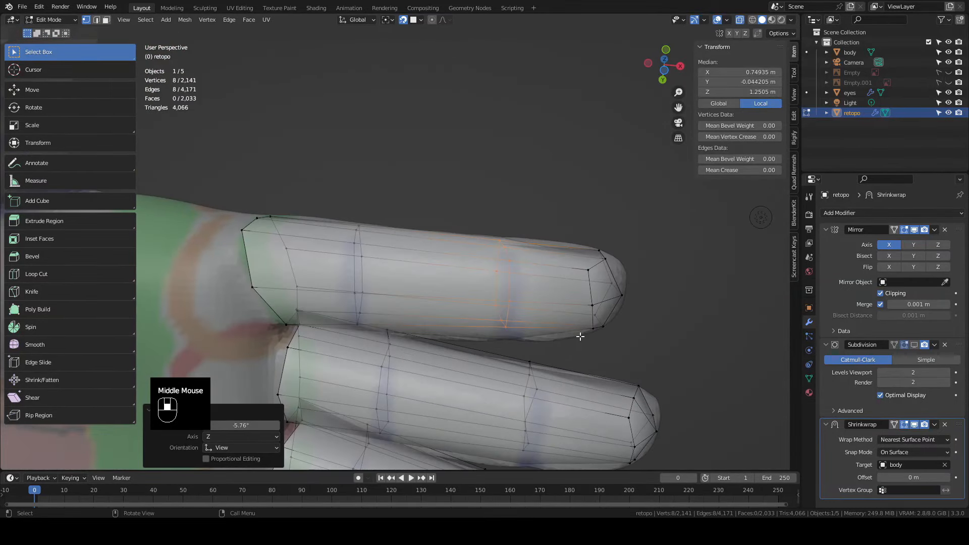
{"action": "scroll", "coordinate": [555, 328], "scroll_direction": "down", "scroll_amount": 3}
{"action": "scroll", "coordinate": [505, 318], "scroll_direction": "up", "scroll_amount": 1}
{"action": "middle_click_drag", "start_coordinate": [505, 318], "coordinate": [444, 264]}
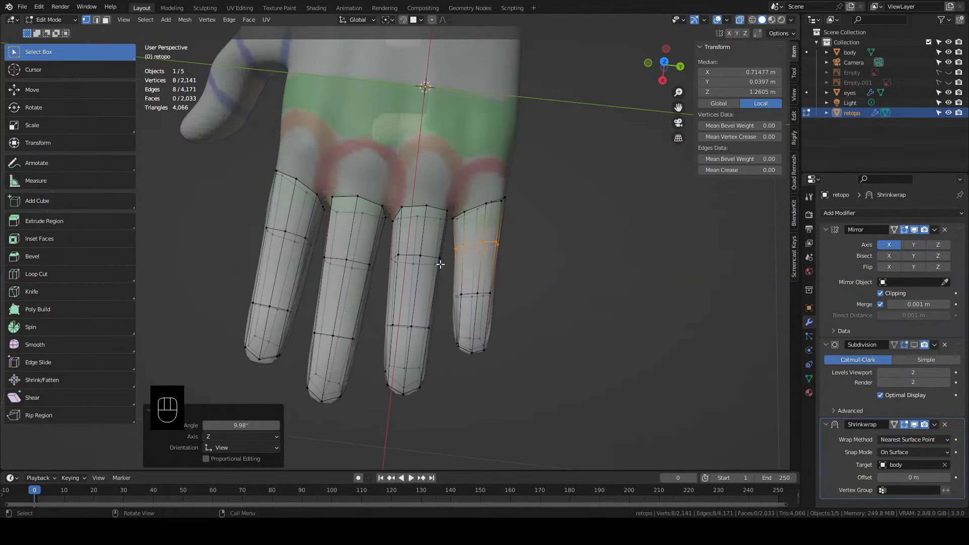
{"action": "double_click", "coordinate": [430, 257], "text": "shift"}
{"action": "double_click", "coordinate": [355, 264], "text": "shift"}
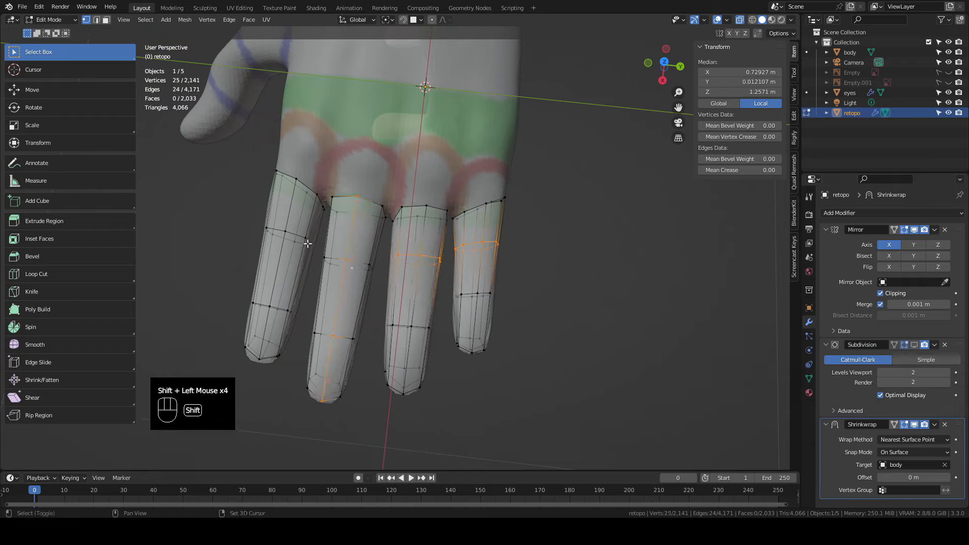
{"action": "key", "text": "ctrl+z"}
{"action": "double_click", "coordinate": [301, 231], "text": "shift"}
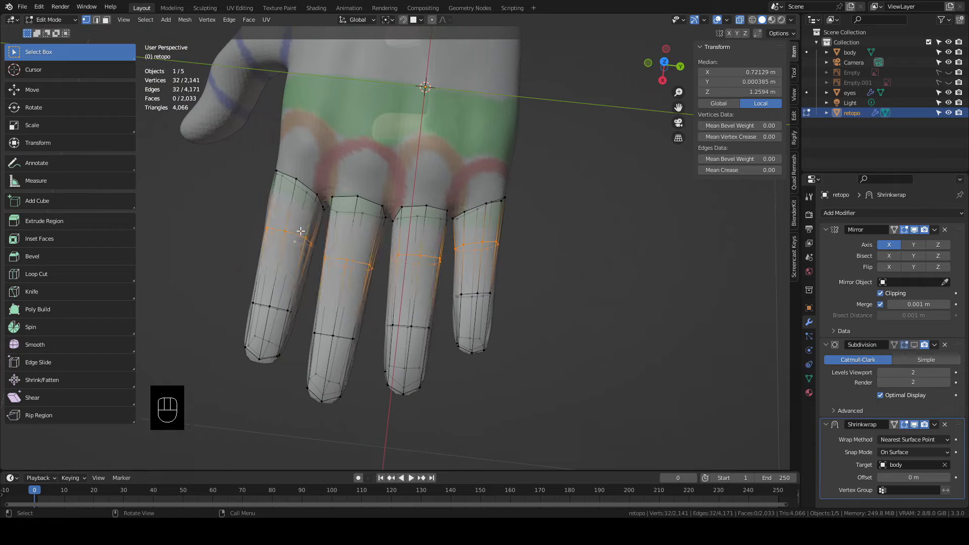
{"action": "key", "text": "ctrl+b"}
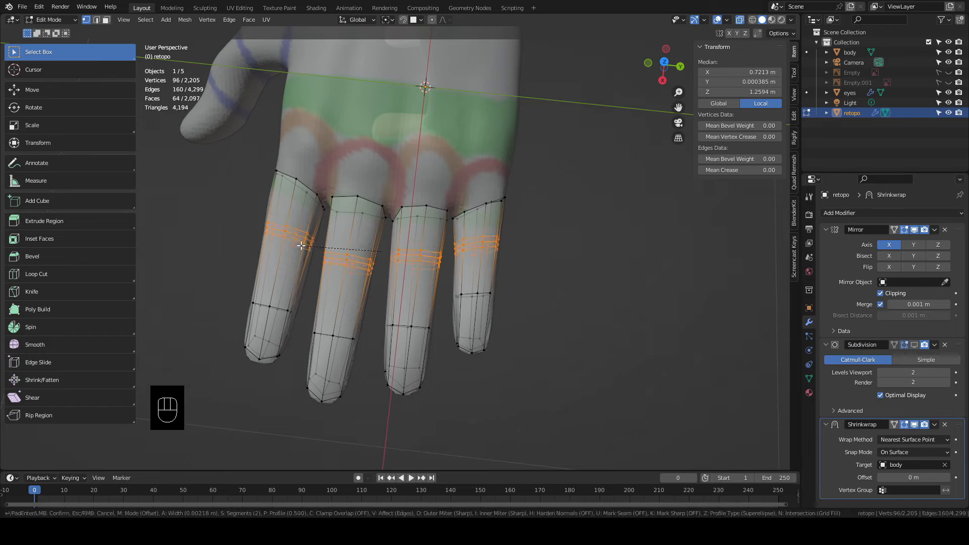
{"action": "left_click", "coordinate": [301, 246]}
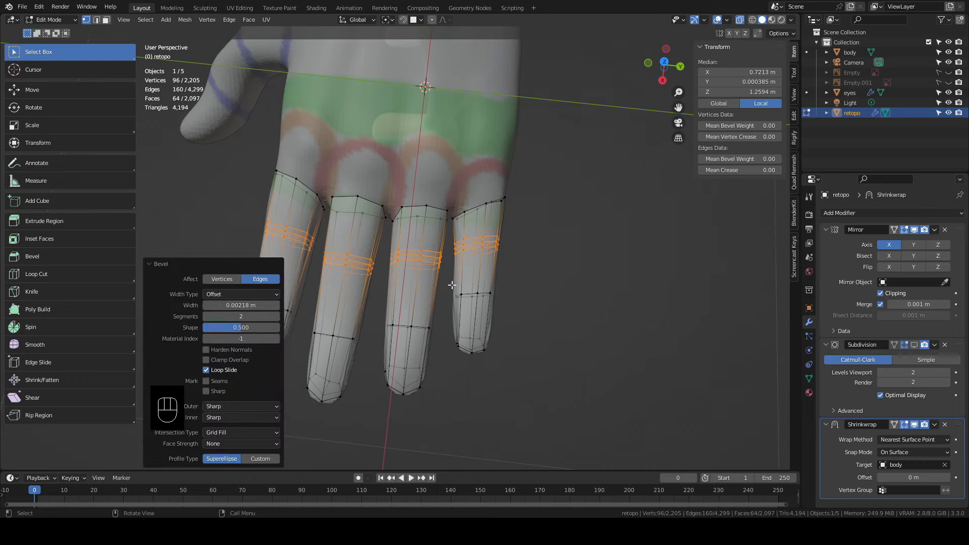
Bevel the outer joint loops of all four fingers with 2 segments and a width of about 0.0019 m
{"action": "double_click", "coordinate": [473, 293]}
{"action": "double_click", "coordinate": [420, 326], "text": "shift"}
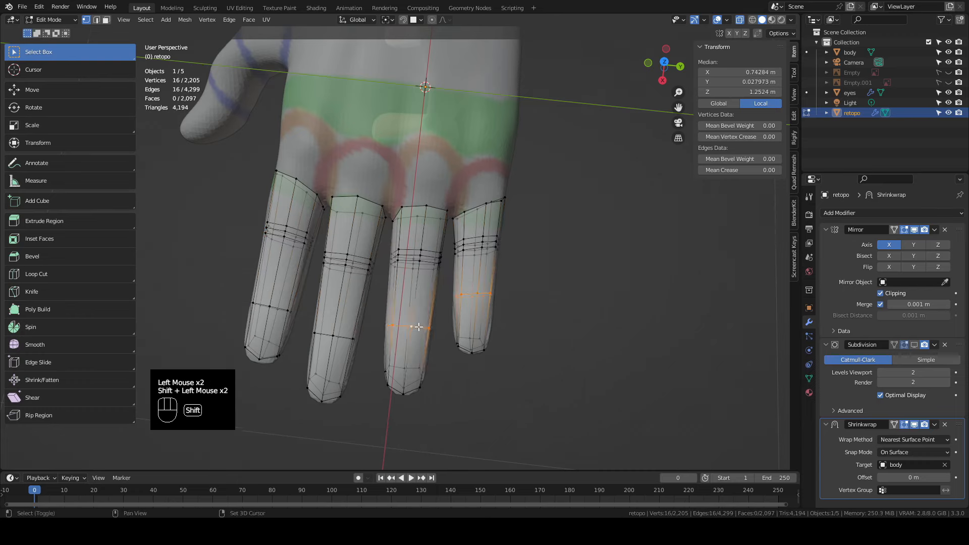
{"action": "double_click", "coordinate": [346, 335], "text": "shift"}
{"action": "double_click", "coordinate": [282, 309], "text": "shift"}
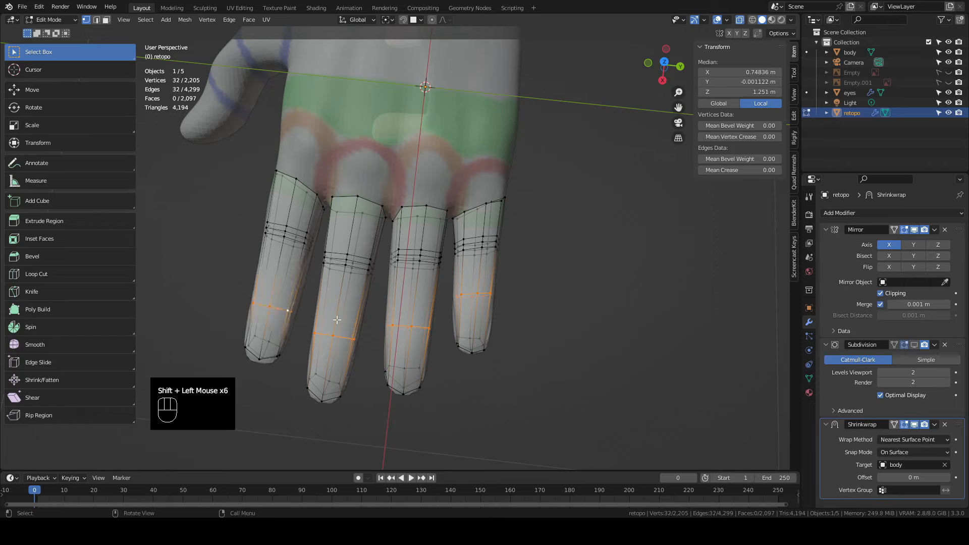
{"action": "key", "text": "ctrl+b"}
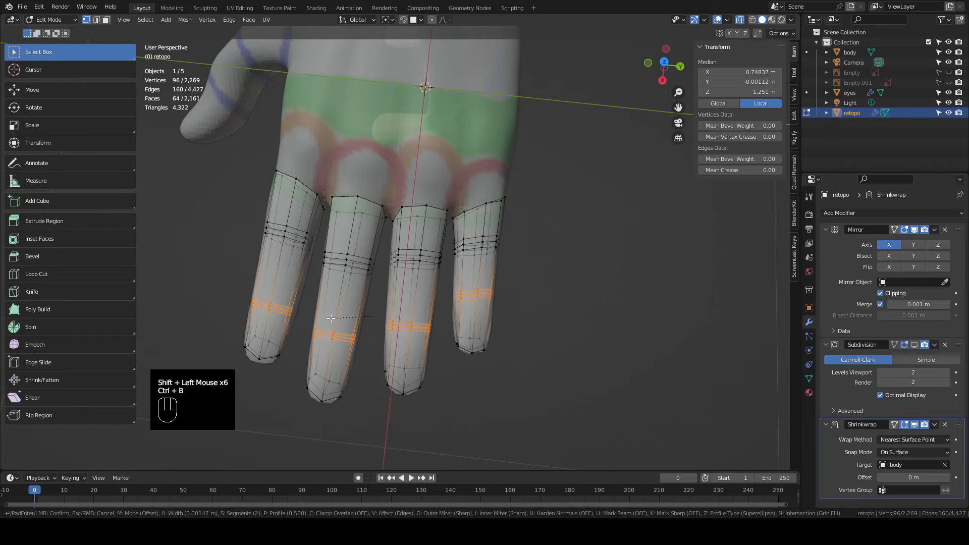
{"action": "left_click", "coordinate": [331, 318]}
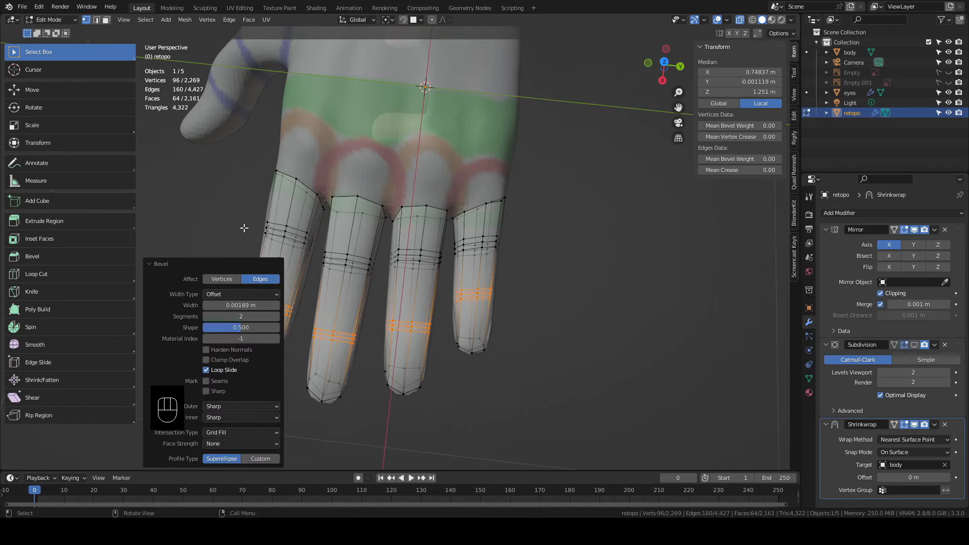
{"action": "left_click", "coordinate": [537, 244]}
Add a centred loop cut to each of the index finger's three segments between base, joints and tip
{"action": "middle_click_drag", "start_coordinate": [497, 267], "coordinate": [517, 276]}
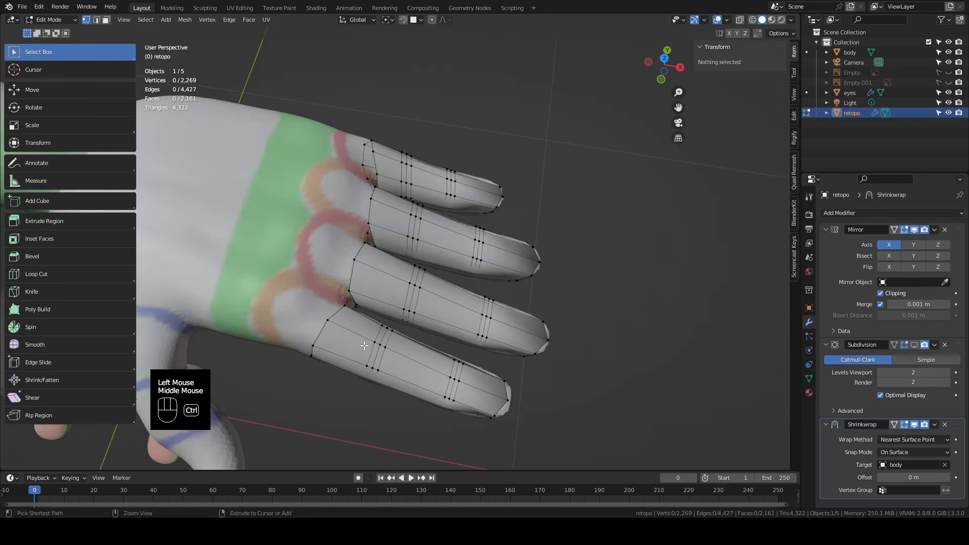
{"action": "key", "text": "ctrl+r"}
{"action": "left_click", "coordinate": [363, 353]}
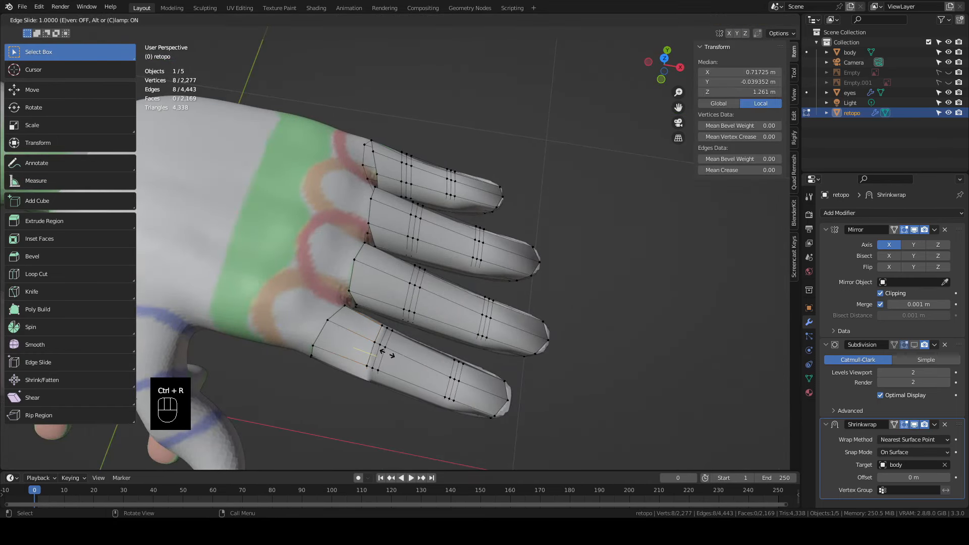
{"action": "right_click", "coordinate": [400, 357]}
{"action": "key", "text": "ctrl+r"}
{"action": "left_click", "coordinate": [427, 368]}
{"action": "right_click", "coordinate": [427, 368]}
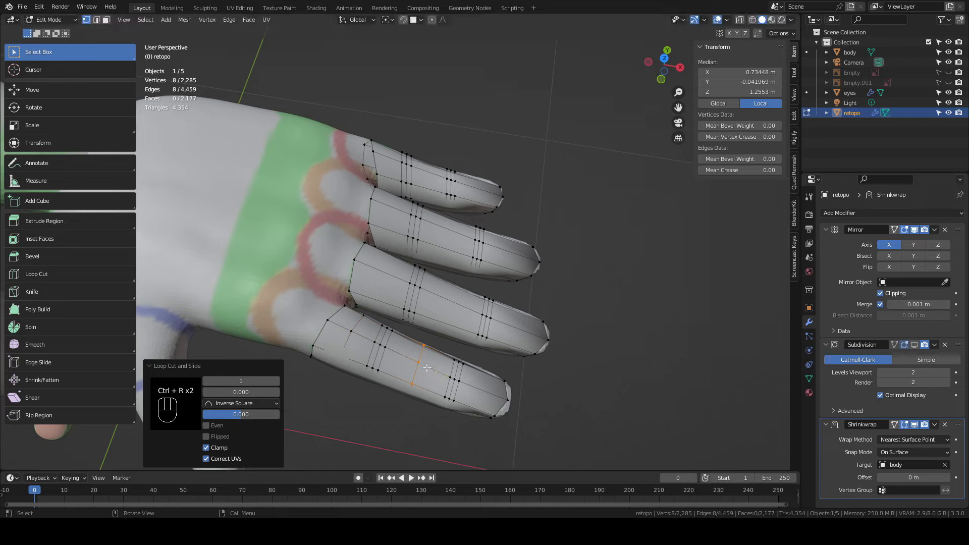
{"action": "key", "text": "ctrl+r"}
{"action": "left_click", "coordinate": [480, 391]}
{"action": "right_click", "coordinate": [480, 391]}
Add a centred loop cut to each of the middle finger's three segments
{"action": "key", "text": "ctrl+r"}
{"action": "left_click", "coordinate": [517, 330]}
{"action": "right_click", "coordinate": [517, 329]}
Add a centred loop cut to each of the three segments of the ring and little fingers, and clear the selection
{"action": "key", "text": "ctrl+r"}
{"action": "left_click", "coordinate": [399, 220]}
{"action": "right_click", "coordinate": [399, 220]}
{"action": "key", "text": "ctrl+r"}
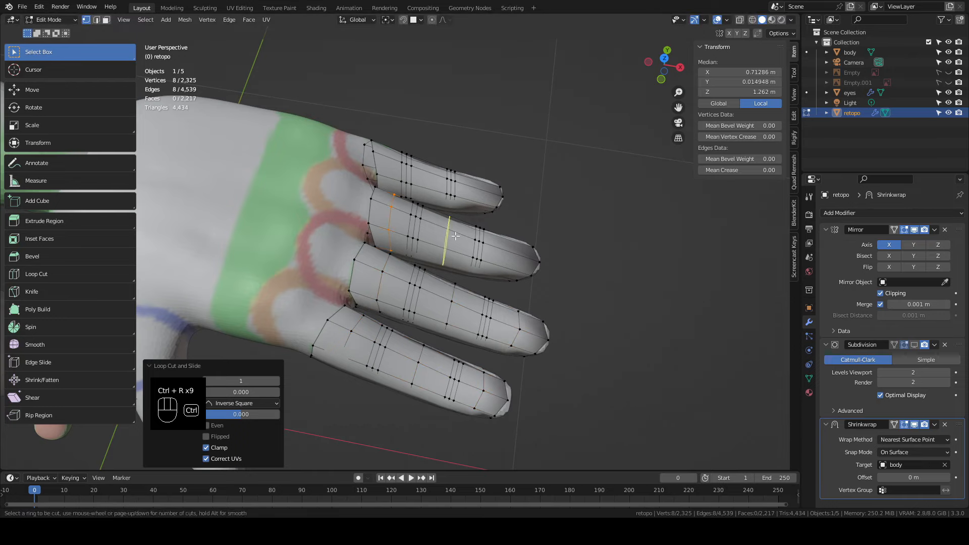
{"action": "left_click", "coordinate": [449, 236]}
{"action": "right_click", "coordinate": [449, 237]}
{"action": "key", "text": "ctrl+r"}
{"action": "left_click", "coordinate": [509, 253]}
{"action": "left_click", "coordinate": [416, 174]}
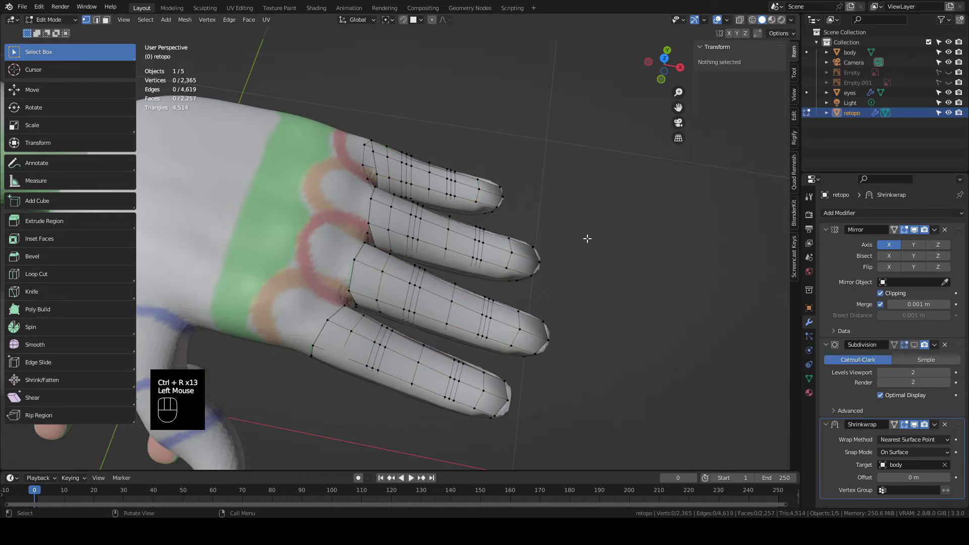
Fill two four-sided faces bridging the gap between the bases of the index and middle fingers
{"action": "middle_click_drag", "start_coordinate": [416, 174], "coordinate": [550, 242]}
{"action": "middle_click_drag", "start_coordinate": [550, 242], "coordinate": [429, 257]}
{"action": "scroll", "coordinate": [429, 257], "scroll_direction": "up", "scroll_amount": 2}
{"action": "middle_click_drag", "start_coordinate": [429, 258], "coordinate": [400, 234], "text": "shift"}
{"action": "left_click", "coordinate": [337, 220], "text": "shift"}
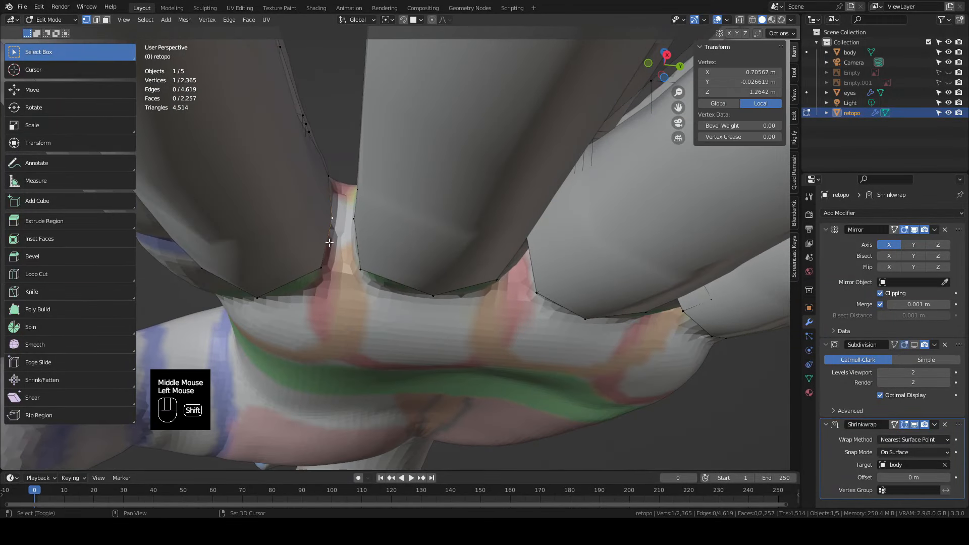
{"action": "left_click", "coordinate": [323, 262], "text": "shift"}
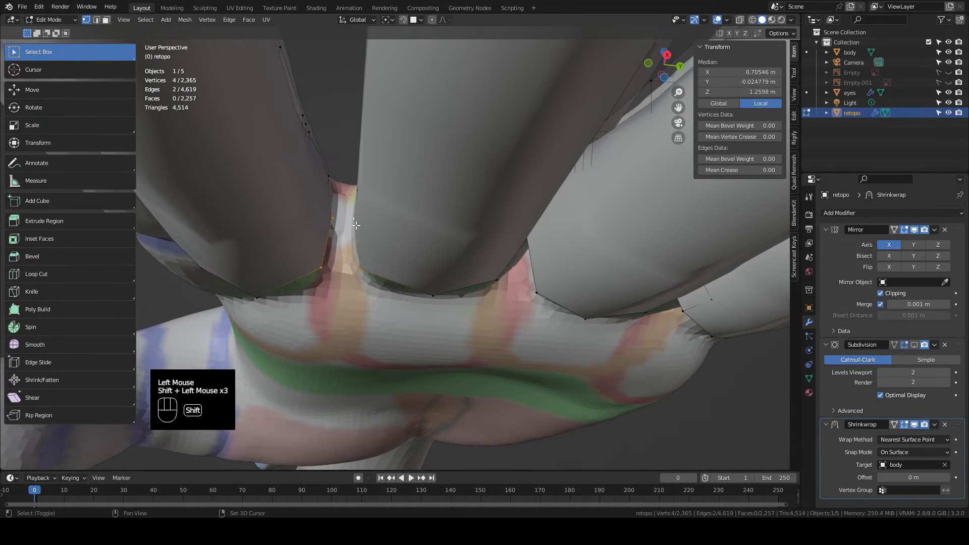
{"action": "key", "text": "f"}
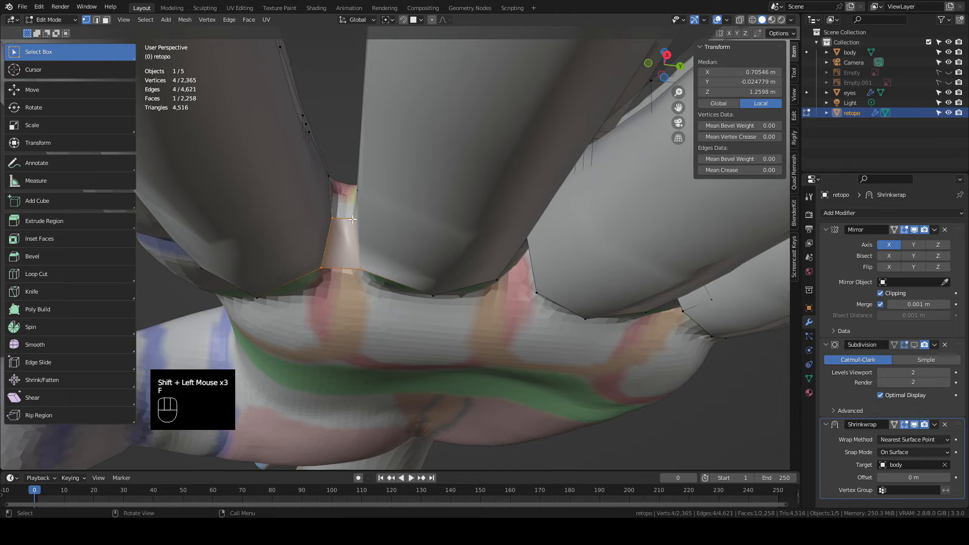
{"action": "middle_click_drag", "start_coordinate": [352, 219], "coordinate": [384, 271]}
{"action": "left_click", "coordinate": [327, 180]}
{"action": "left_click", "coordinate": [368, 181], "text": "shift"}
{"action": "key", "text": "f"}
Fill two four-sided faces bridging the gap between the bases of the middle and ring fingers
{"action": "left_click", "coordinate": [392, 219]}
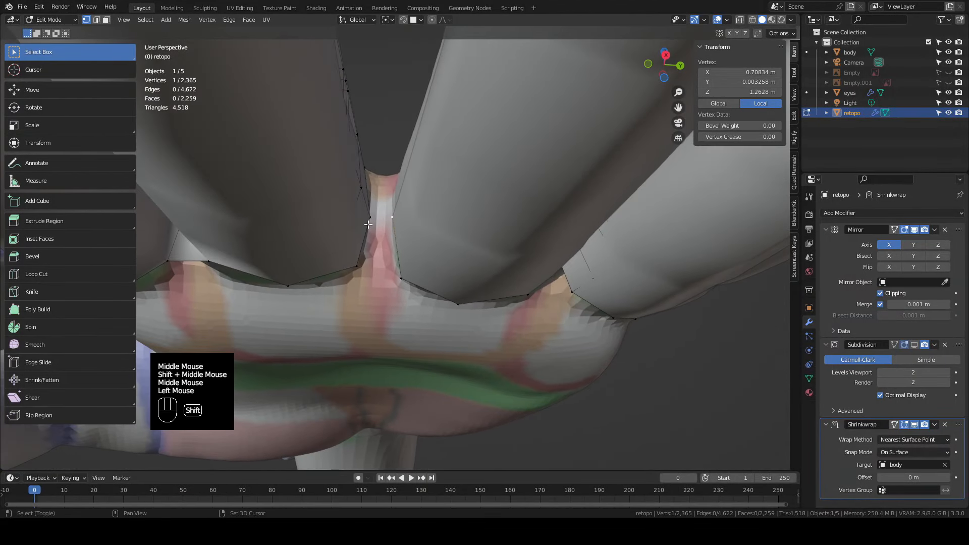
{"action": "left_click", "coordinate": [369, 221], "text": "shift"}
{"action": "left_click", "coordinate": [357, 267], "text": "shift"}
{"action": "left_click", "coordinate": [402, 278], "text": "shift"}
{"action": "key", "text": "f"}
{"action": "left_click", "coordinate": [404, 165]}
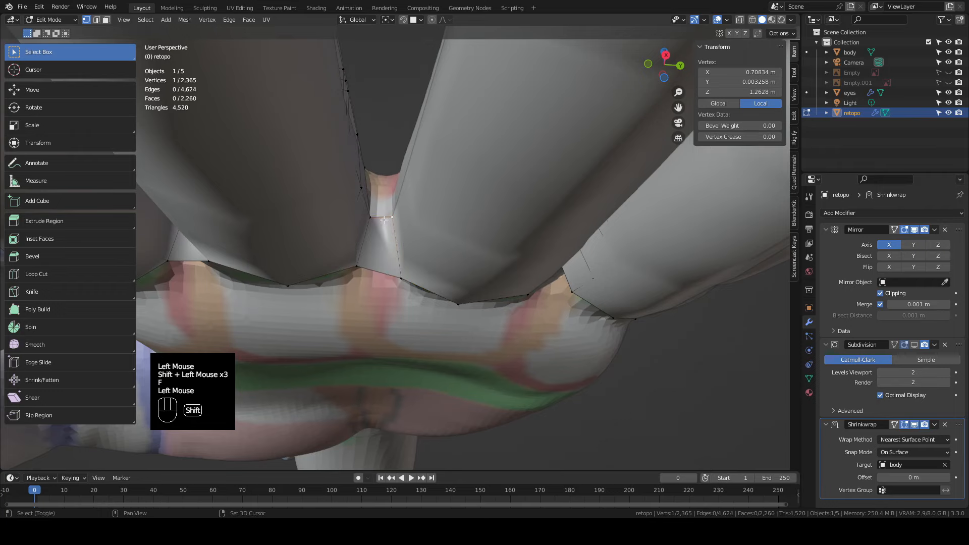
{"action": "left_click", "coordinate": [365, 167], "text": "shift"}
{"action": "key", "text": "f"}
Fill two four-sided faces bridging the gap between the bases of the ring and little fingers
{"action": "middle_click_drag", "start_coordinate": [528, 261], "coordinate": [395, 291]}
{"action": "left_click", "coordinate": [395, 291]}
{"action": "left_click", "coordinate": [344, 295], "text": "shift"}
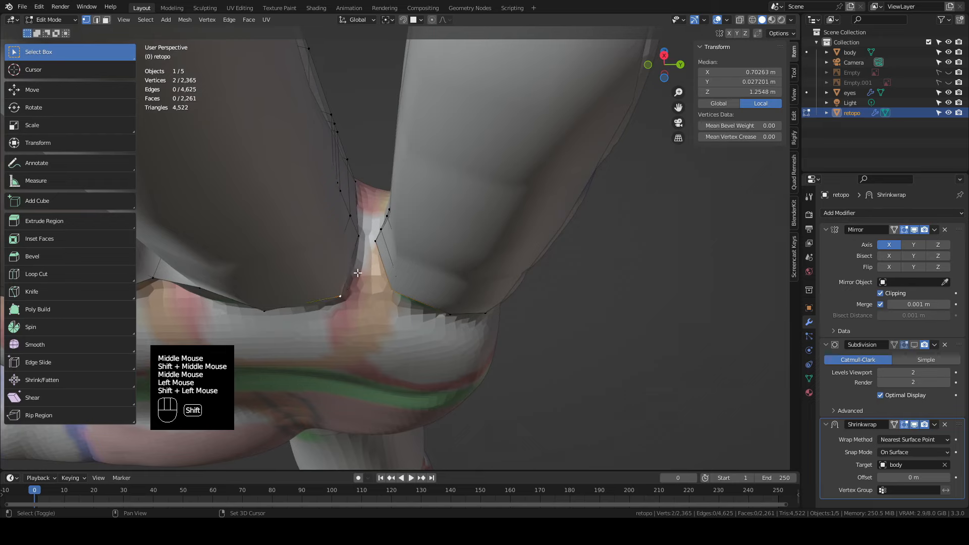
{"action": "left_click", "coordinate": [358, 239], "text": "shift"}
{"action": "left_click", "coordinate": [372, 246], "text": "shift"}
{"action": "key", "text": "f"}
{"action": "left_click", "coordinate": [375, 242]}
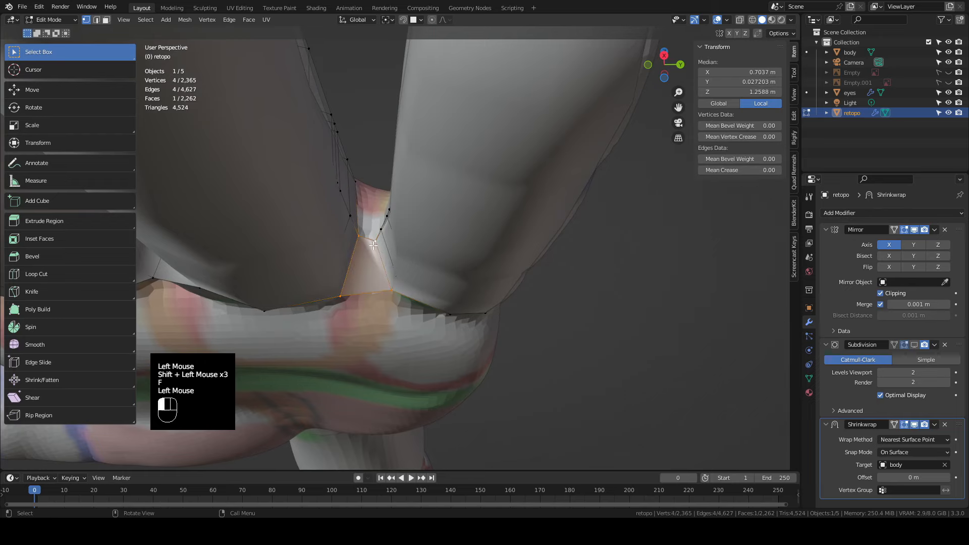
{"action": "left_click", "coordinate": [380, 230], "text": "shift"}
{"action": "key", "text": "f"}
{"action": "middle_click_drag", "start_coordinate": [378, 254], "coordinate": [394, 211]}
{"action": "scroll", "coordinate": [328, 262], "scroll_direction": "down", "scroll_amount": 2}
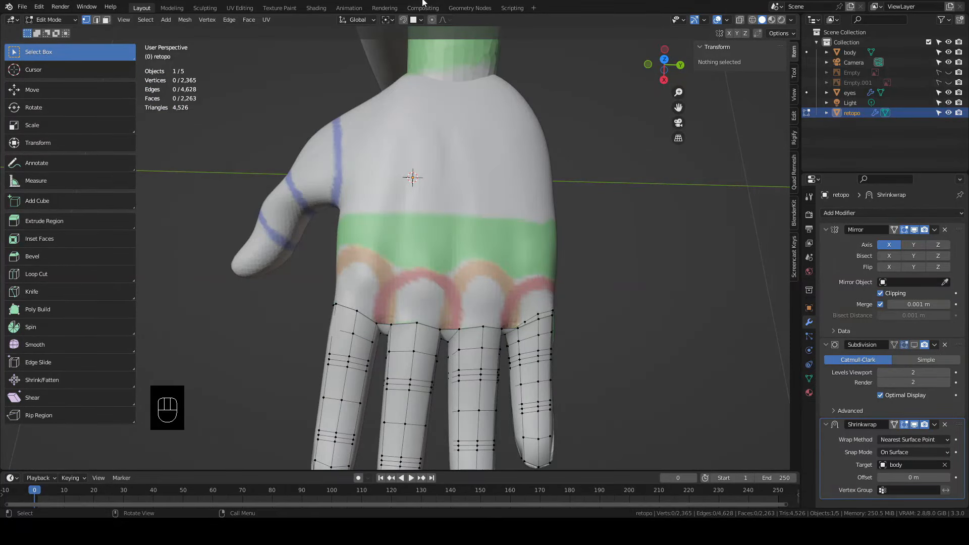
Enable snapping and extrude the back-of-hand edge row across the four finger bases twice toward the wrist, about 0.011 m and 0.009 m
{"action": "left_click", "coordinate": [403, 20]}
{"action": "middle_click_drag", "start_coordinate": [409, 171], "coordinate": [467, 242]}
{"action": "left_click", "coordinate": [420, 309]}
{"action": "middle_click_drag", "start_coordinate": [420, 310], "coordinate": [425, 358]}
{"action": "left_click", "coordinate": [441, 379], "text": "ctrl+shift"}
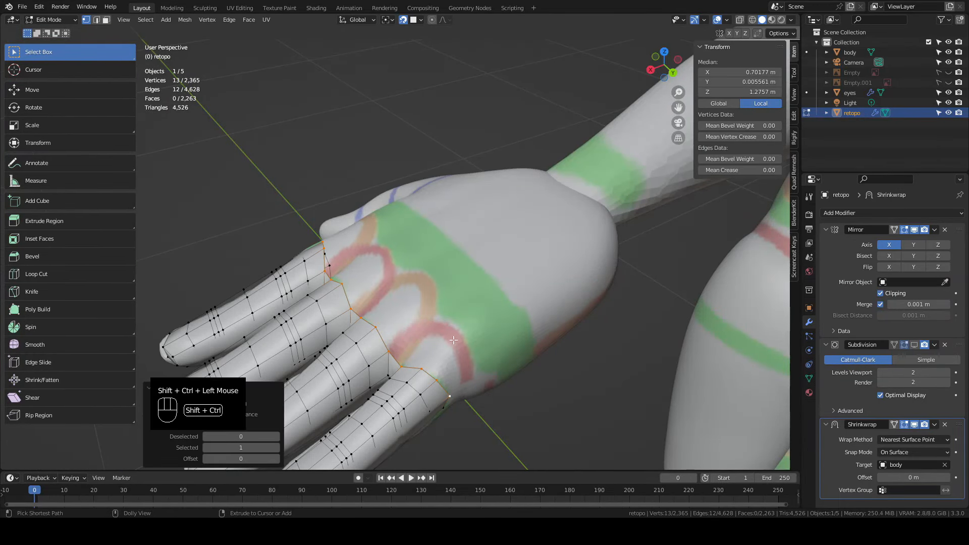
{"action": "key", "text": "KP_7"}
{"action": "middle_click_drag", "start_coordinate": [511, 226], "coordinate": [484, 206], "text": "shift"}
{"action": "left_click", "coordinate": [458, 183], "text": "shift"}
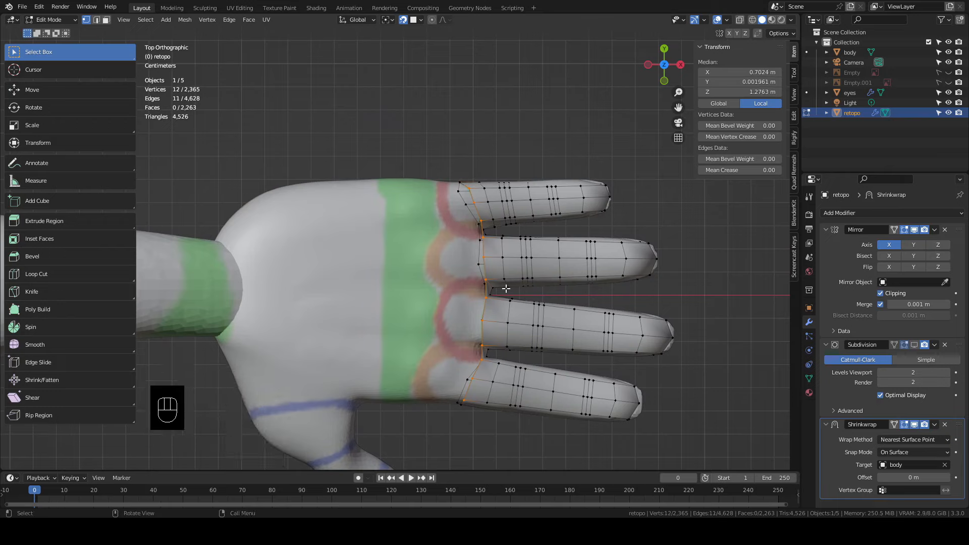
{"action": "key", "text": "e"}
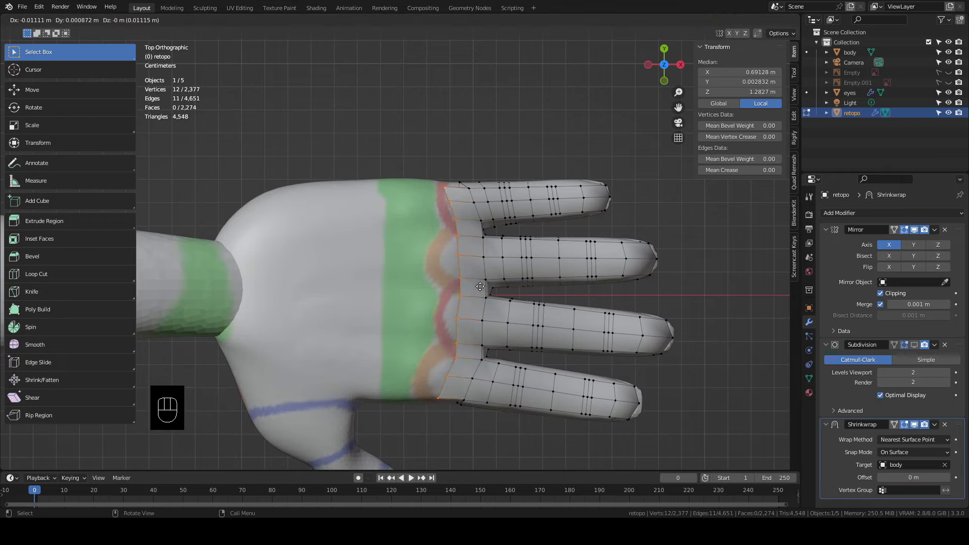
{"action": "left_click", "coordinate": [497, 283]}
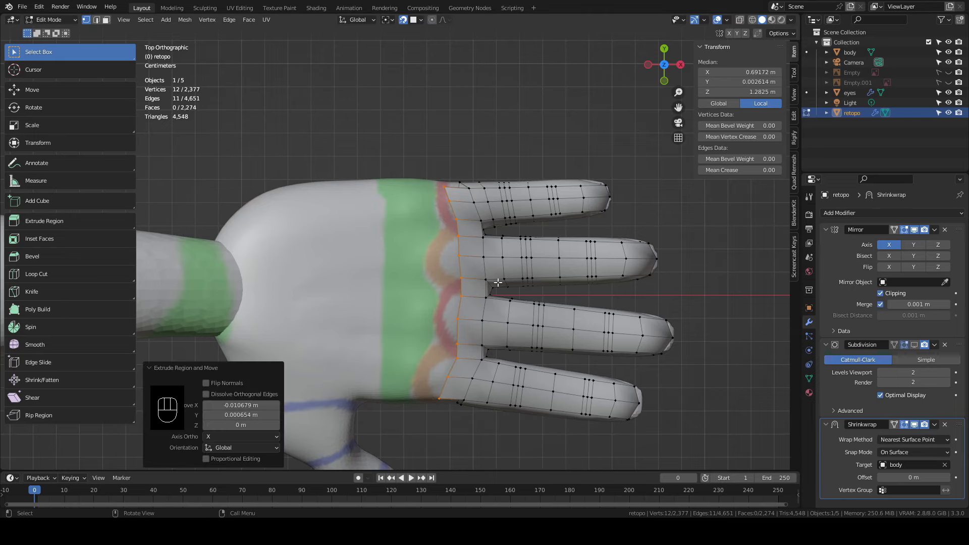
{"action": "key", "text": "e"}
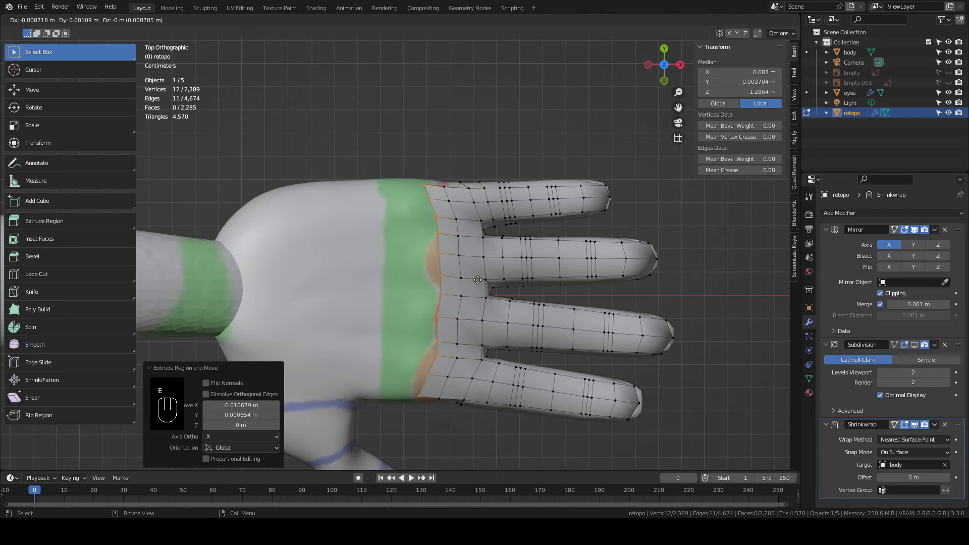
{"action": "left_click", "coordinate": [478, 281]}
Merge at center the two back-of-hand border vertices between the little and ring fingers
{"action": "scroll", "coordinate": [489, 300], "scroll_direction": "up", "scroll_amount": 3}
{"action": "middle_click_drag", "start_coordinate": [478, 280], "coordinate": [439, 285], "text": "shift"}
{"action": "scroll", "coordinate": [519, 299], "scroll_direction": "up", "scroll_amount": 1, "text": "shift"}
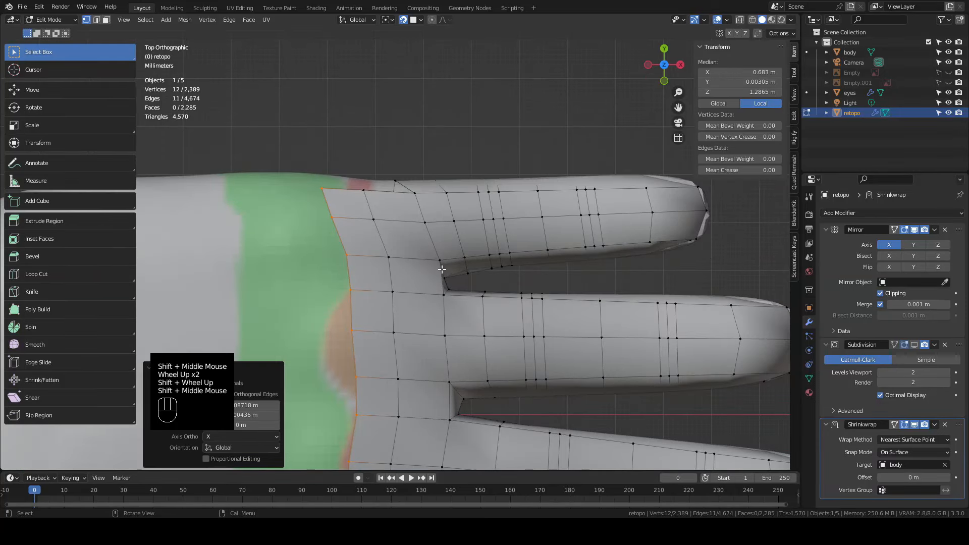
{"action": "left_click", "coordinate": [349, 257]}
{"action": "left_click", "coordinate": [351, 290], "text": "shift"}
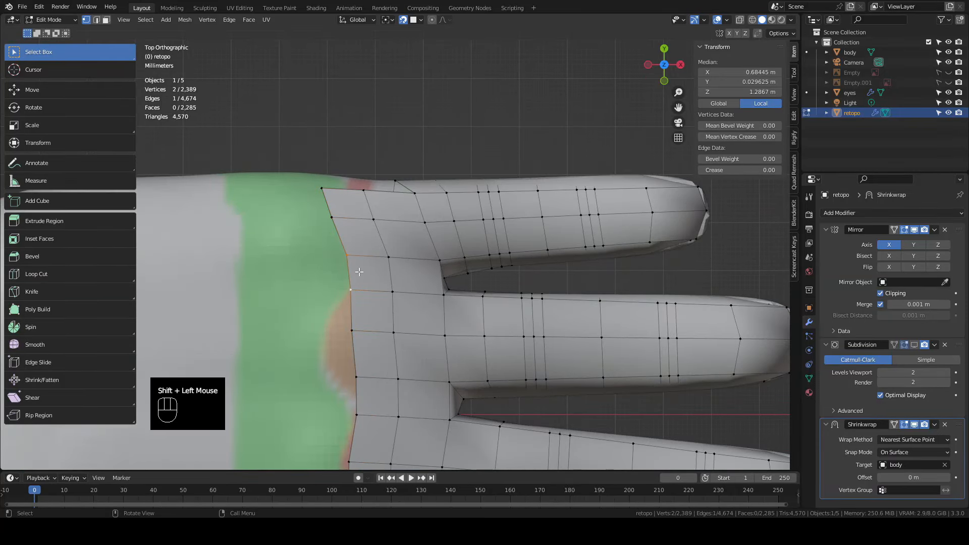
{"action": "key", "text": "m"}
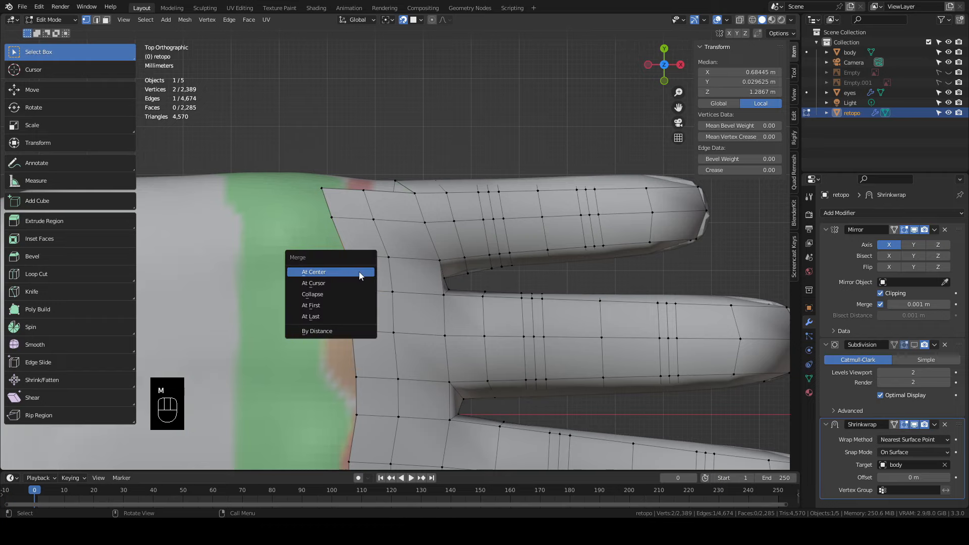
{"action": "left_click", "coordinate": [358, 272]}
Merge at center the back-of-hand border vertex pairs between the ring and middle fingers and between the middle and index fingers
{"action": "middle_click_drag", "start_coordinate": [379, 304], "coordinate": [394, 196], "text": "shift"}
{"action": "left_click_drag", "start_coordinate": [390, 255], "coordinate": [348, 318]}
{"action": "key", "text": "m"}
{"action": "left_click", "coordinate": [367, 284]}
{"action": "middle_click_drag", "start_coordinate": [449, 358], "coordinate": [464, 227], "text": "shift"}
{"action": "left_click_drag", "start_coordinate": [396, 258], "coordinate": [355, 319]}
{"action": "key", "text": "m"}
{"action": "left_click", "coordinate": [381, 279]}
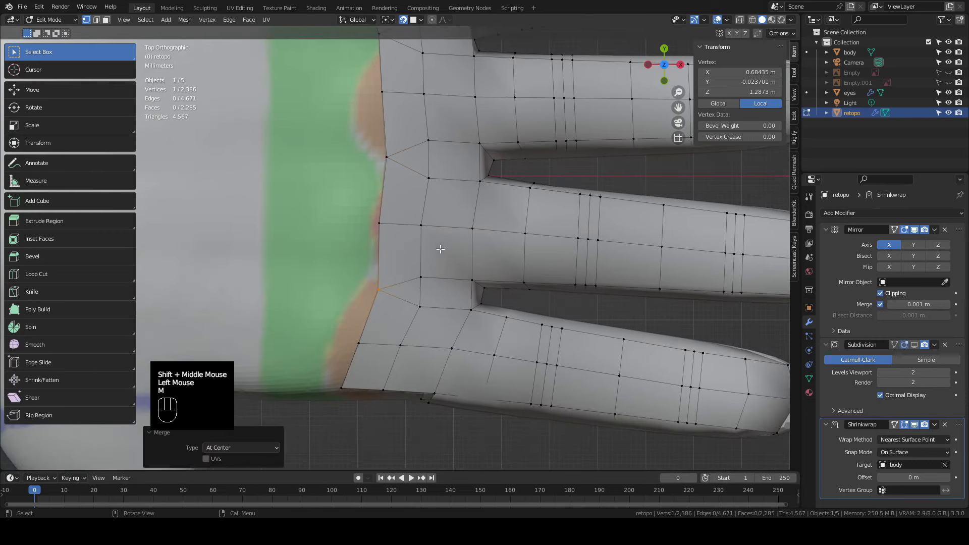
Extrude the palm-side edge row across the four finger bases about 0.0085 m toward the wrist, working from the bottom view
{"action": "middle_click_drag", "start_coordinate": [439, 251], "coordinate": [507, 313], "text": "shift"}
{"action": "scroll", "coordinate": [507, 313], "scroll_direction": "down", "scroll_amount": 3}
{"action": "key", "text": "KP_7"}
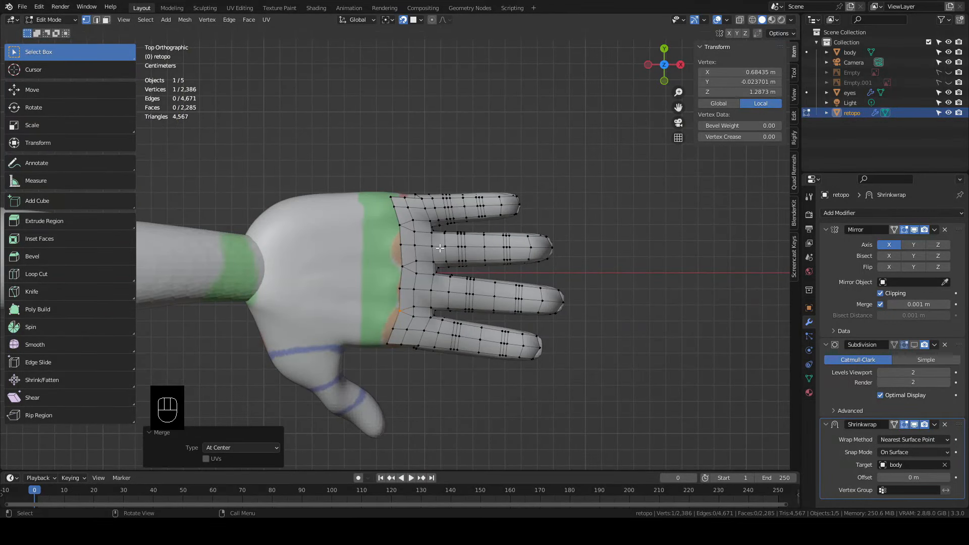
{"action": "key", "text": "KP_9"}
{"action": "scroll", "coordinate": [439, 220], "scroll_direction": "up", "scroll_amount": 2}
{"action": "middle_click_drag", "start_coordinate": [439, 220], "coordinate": [441, 238], "text": "shift"}
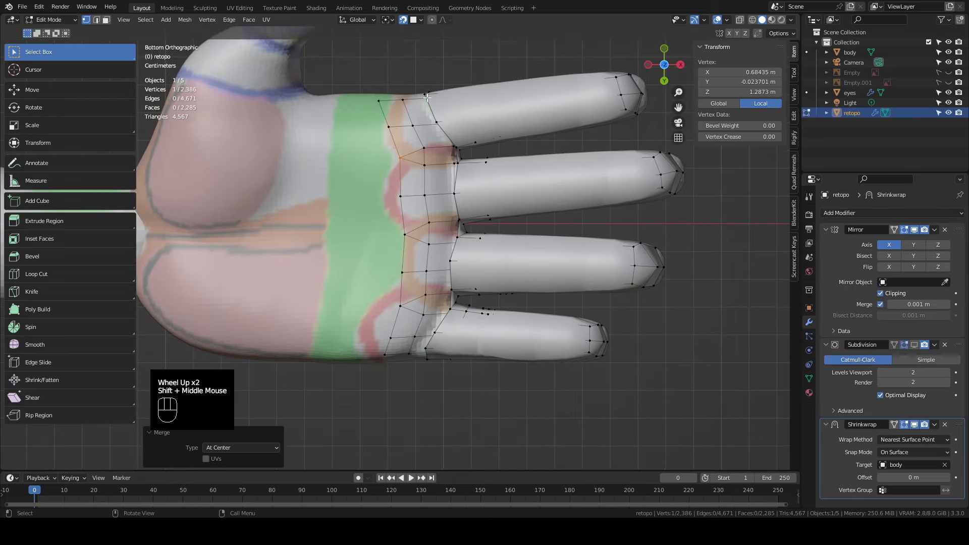
{"action": "left_click", "coordinate": [427, 95]}
{"action": "left_click", "coordinate": [427, 345], "text": "ctrl+shift"}
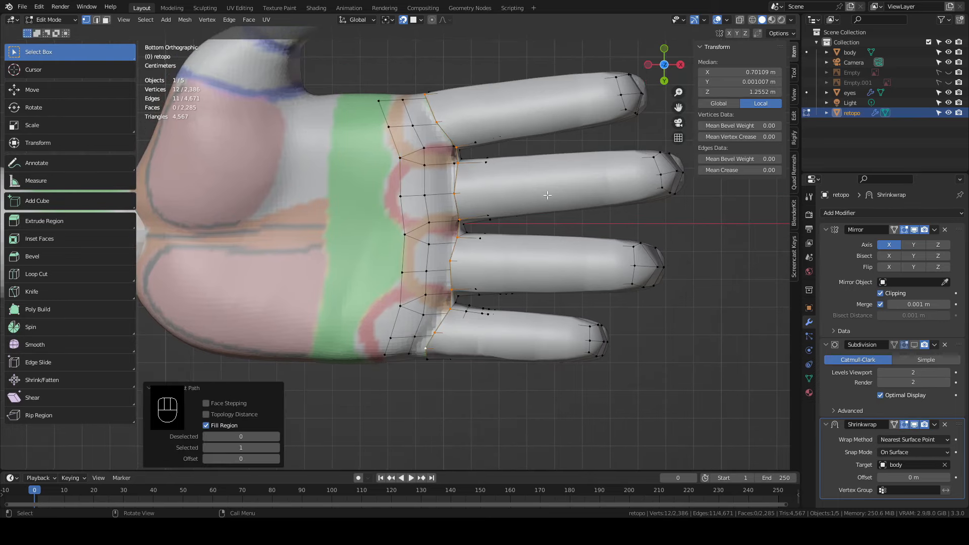
{"action": "key", "text": "e"}
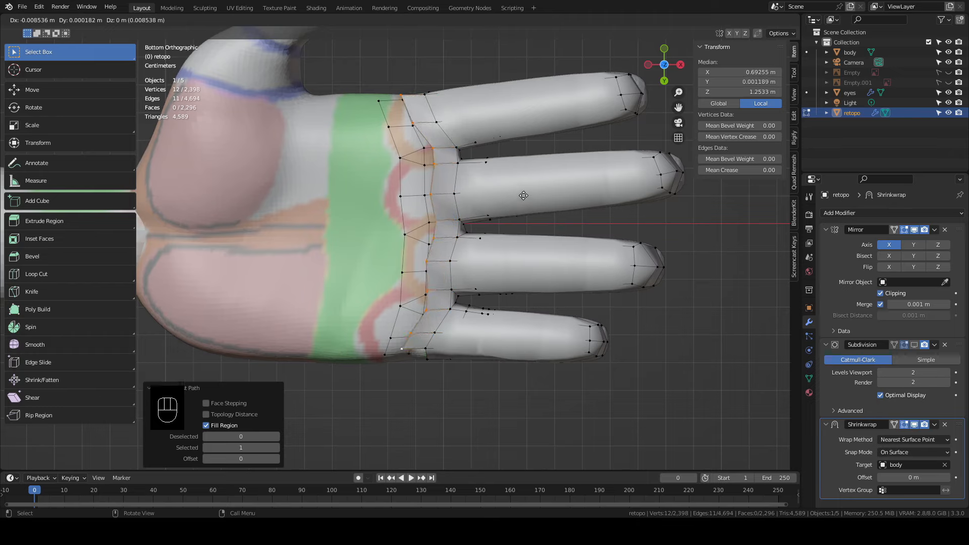
{"action": "left_click", "coordinate": [523, 196]}
Scale the extruded palm edge row to about 0.961 along Y and extrude it another 0.011 m or so toward the wrist
{"action": "key", "text": "s"}
{"action": "key", "text": "y"}
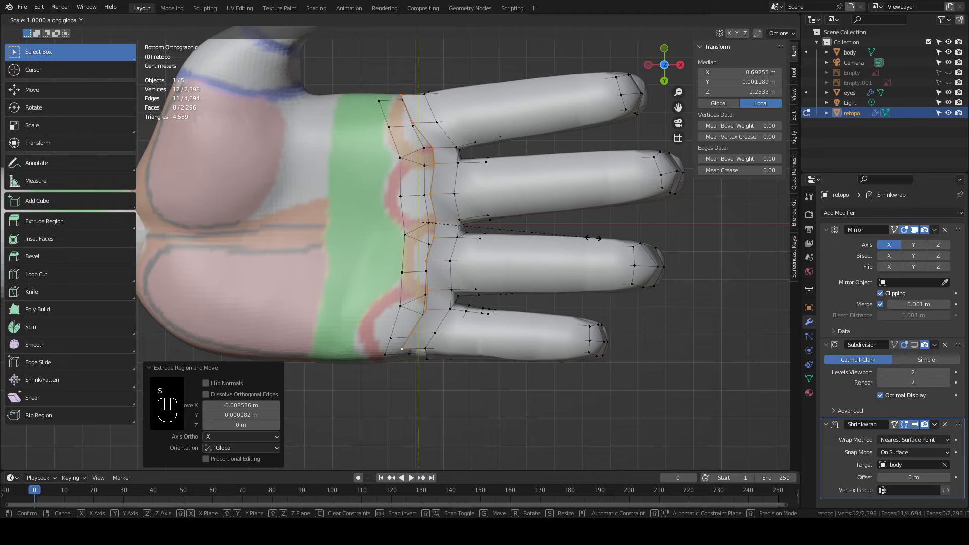
{"action": "left_click", "coordinate": [585, 236]}
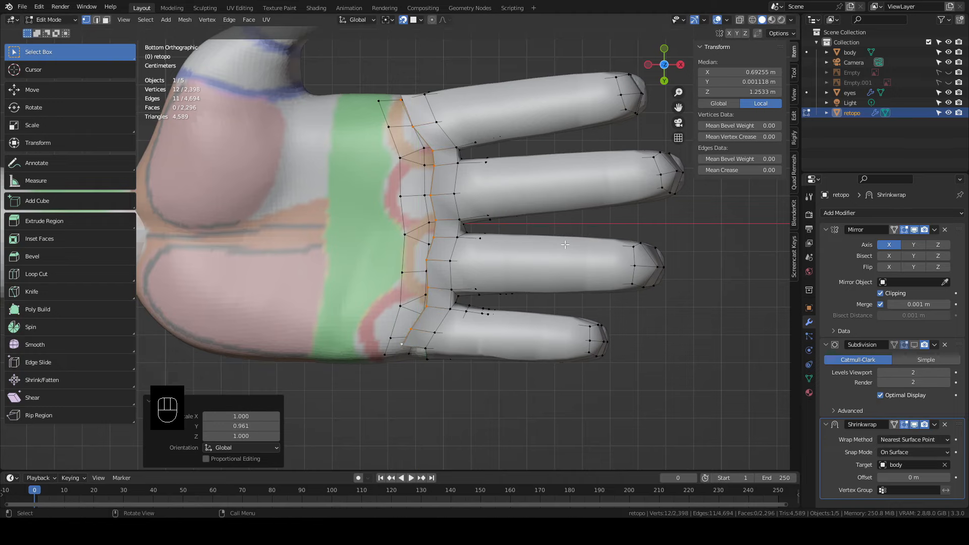
{"action": "key", "text": "e"}
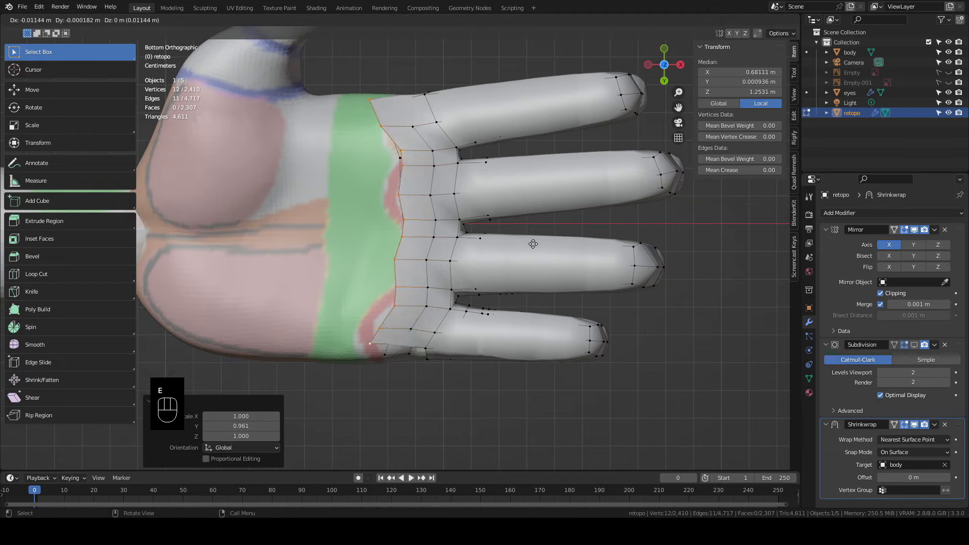
{"action": "left_click", "coordinate": [532, 245]}
Merge at center the three palm-side border vertex pairs lying between neighbouring fingers
{"action": "left_click", "coordinate": [406, 152]}
{"action": "left_click", "coordinate": [410, 167], "text": "shift"}
{"action": "key", "text": "m"}
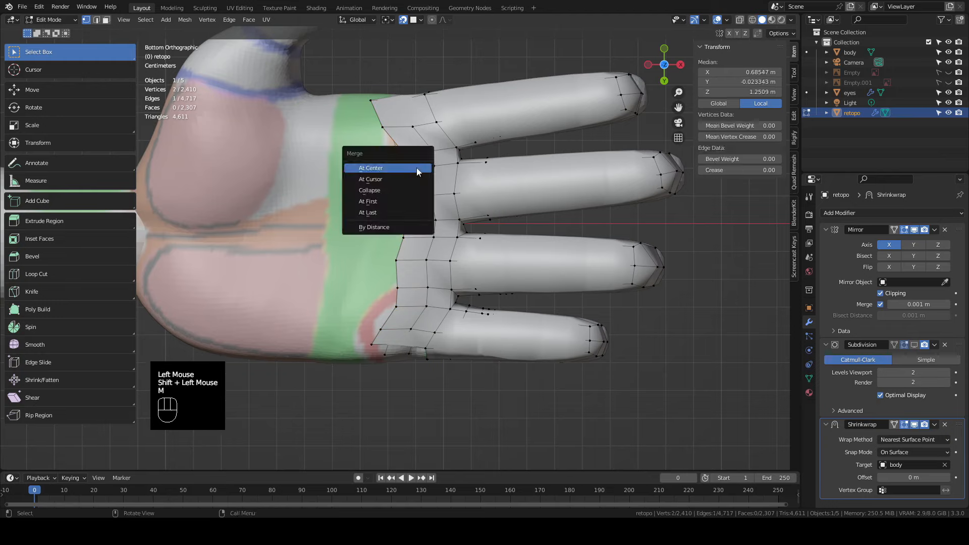
{"action": "left_click", "coordinate": [417, 169]}
{"action": "left_click", "coordinate": [405, 221]}
{"action": "left_click", "coordinate": [404, 236], "text": "shift"}
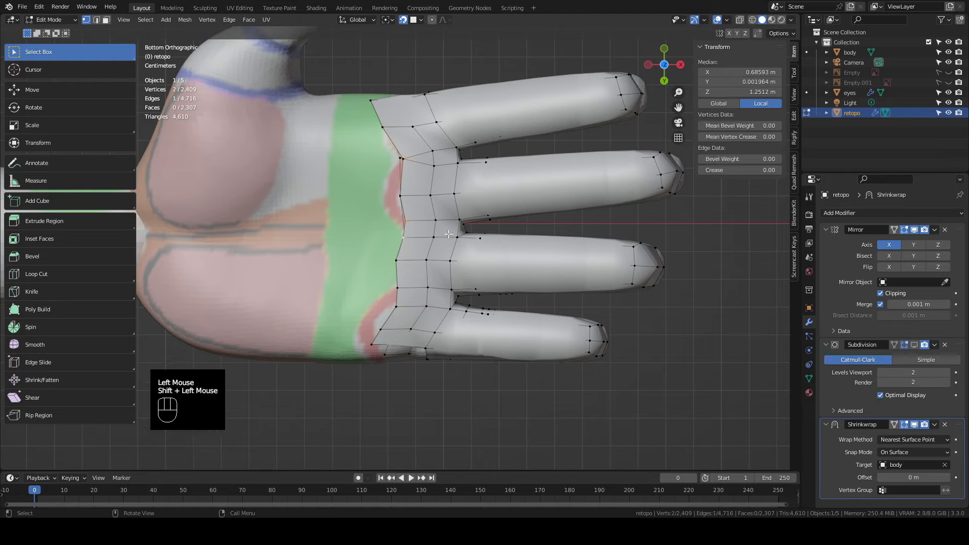
{"action": "key", "text": "m"}
{"action": "left_click", "coordinate": [448, 234]}
{"action": "left_click", "coordinate": [404, 287]}
{"action": "left_click", "coordinate": [398, 302], "text": "shift"}
{"action": "key", "text": "m"}
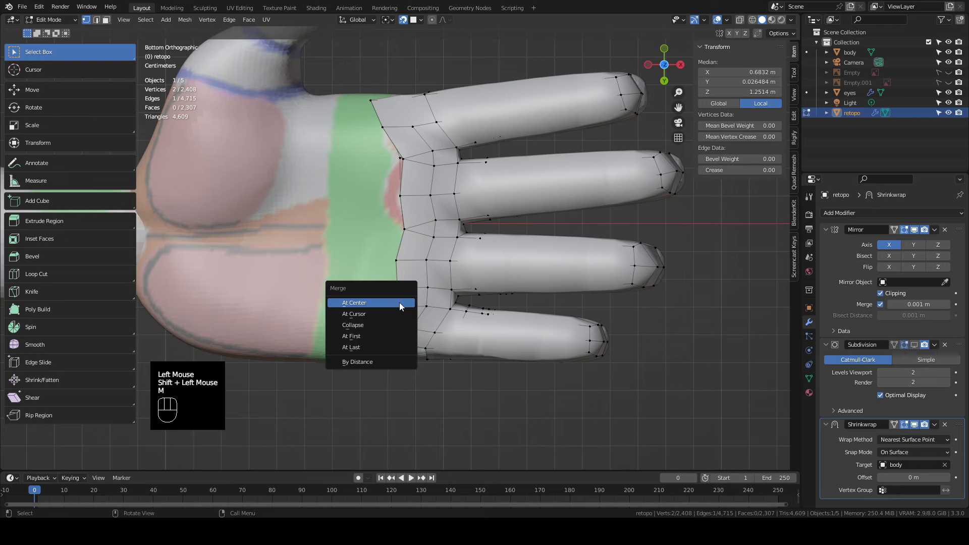
{"action": "left_click", "coordinate": [401, 302]}
Add a centred lengthwise loop cut through each of the three webbing strips between the fingers
{"action": "middle_click_drag", "start_coordinate": [400, 302], "coordinate": [366, 295]}
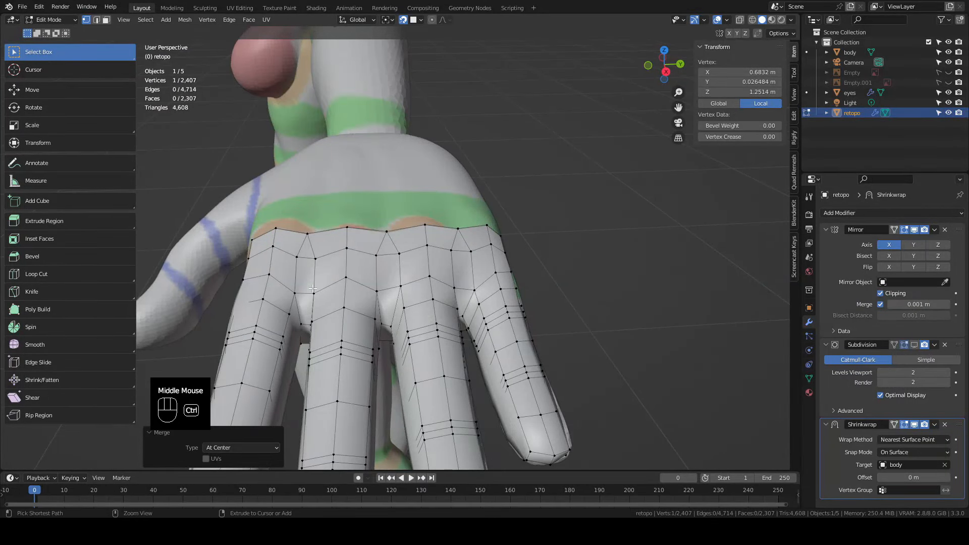
{"action": "key", "text": "ctrl+r"}
{"action": "left_click", "coordinate": [307, 262]}
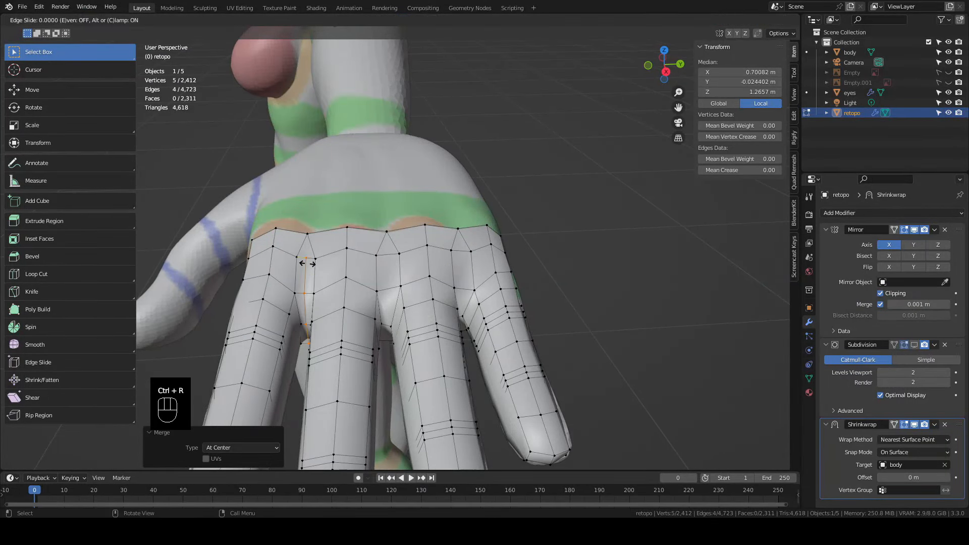
{"action": "left_click", "coordinate": [307, 262]}
{"action": "key", "text": "ctrl+r"}
{"action": "double_click", "coordinate": [387, 256]}
{"action": "key", "text": "ctrl+r"}
{"action": "double_click", "coordinate": [460, 254]}
Move the wrist-side end vertex of each new webbing cut on the back of the hand slightly toward the fingertips
{"action": "middle_click_drag", "start_coordinate": [476, 258], "coordinate": [457, 264]}
{"action": "left_click", "coordinate": [457, 267]}
{"action": "key", "text": "g"}
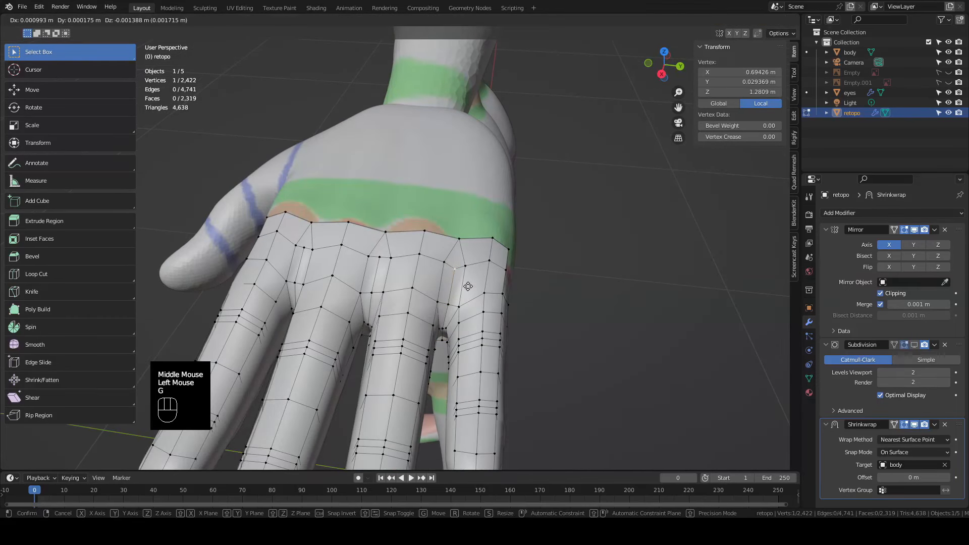
{"action": "left_click", "coordinate": [467, 287]}
{"action": "key", "text": "g"}
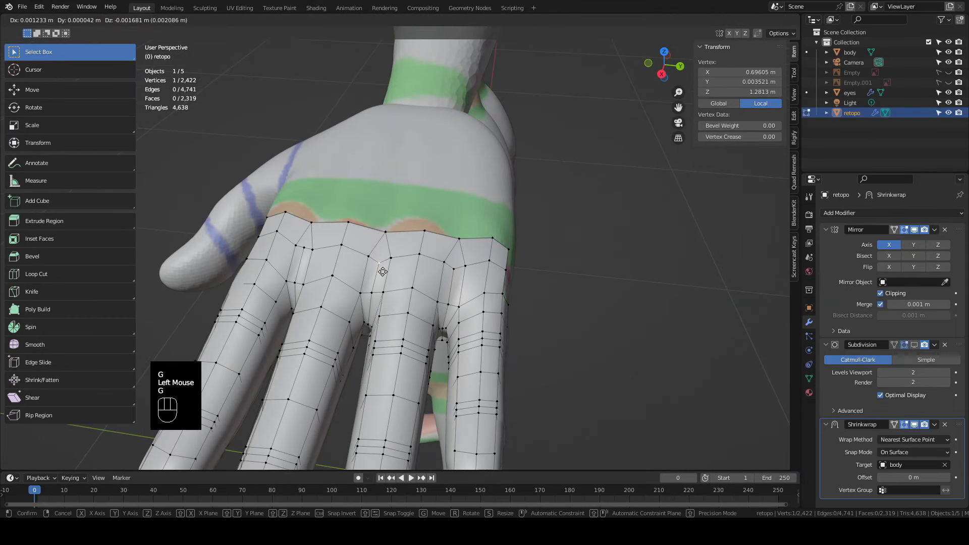
{"action": "left_click", "coordinate": [383, 272]}
{"action": "middle_click_drag", "start_coordinate": [382, 272], "coordinate": [411, 265]}
{"action": "left_click", "coordinate": [310, 265]}
{"action": "key", "text": "g"}
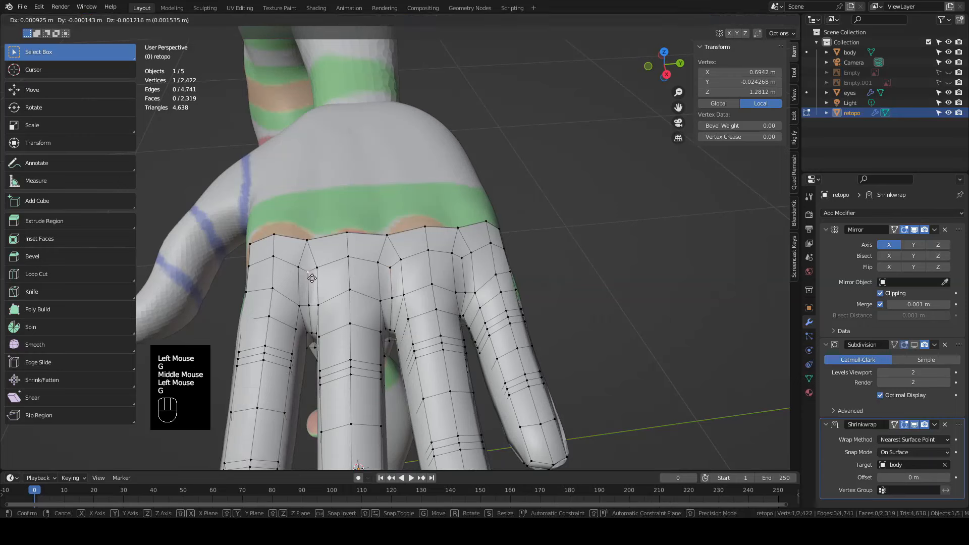
{"action": "left_click", "coordinate": [313, 277]}
Move the palm-side end vertices of the index–middle and middle–ring webbing cuts slightly toward the fingertips
{"action": "middle_click_drag", "start_coordinate": [314, 277], "coordinate": [339, 215]}
{"action": "key", "text": "g"}
{"action": "left_click", "coordinate": [338, 199]}
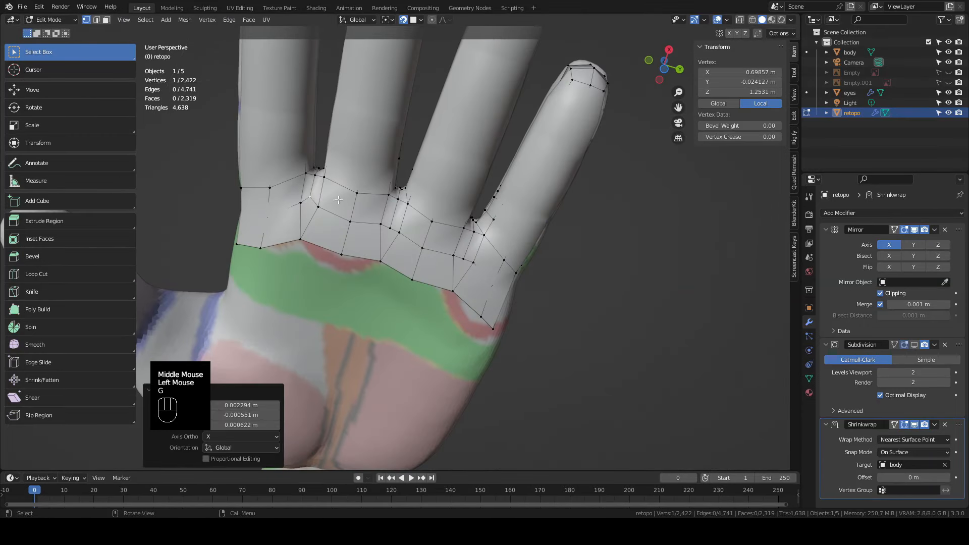
{"action": "key", "text": "g"}
{"action": "left_click", "coordinate": [415, 231]}
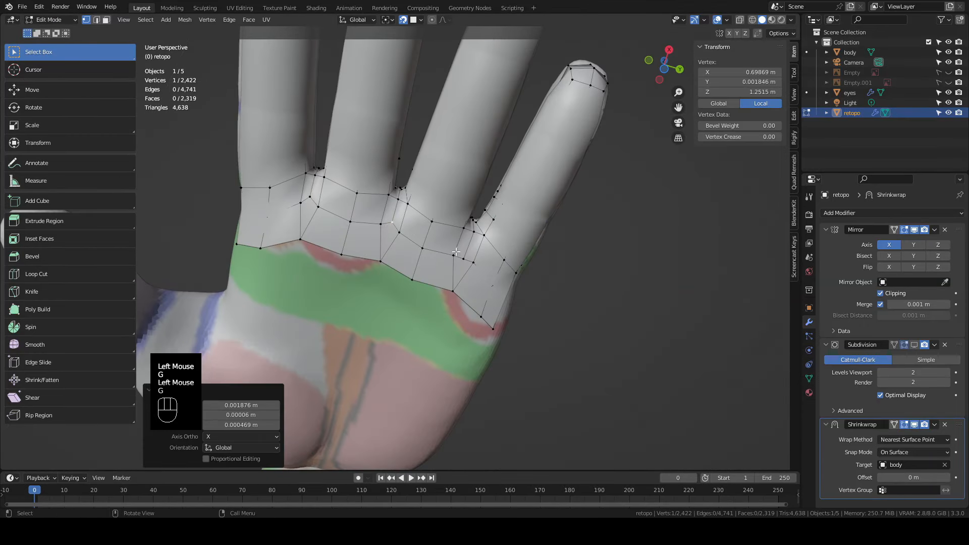
Move the palm border vertices below the middle and ring fingers toward the wrist to round the finger bases
{"action": "middle_click_drag", "start_coordinate": [456, 252], "coordinate": [462, 256]}
{"action": "key", "text": "g"}
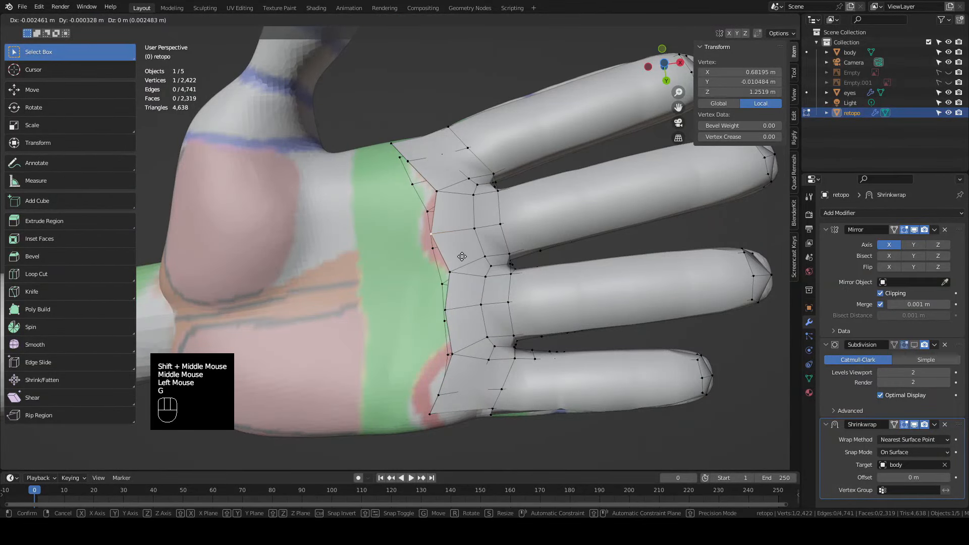
{"action": "left_click", "coordinate": [461, 257]}
{"action": "key", "text": "g"}
{"action": "left_click", "coordinate": [469, 321]}
Move the back-of-hand border vertices behind the middle, ring and little fingers toward the wrist to arch the knuckle edge
{"action": "middle_click_drag", "start_coordinate": [469, 321], "coordinate": [454, 262]}
{"action": "left_click", "coordinate": [444, 255]}
{"action": "key", "text": "g"}
{"action": "left_click", "coordinate": [476, 260]}
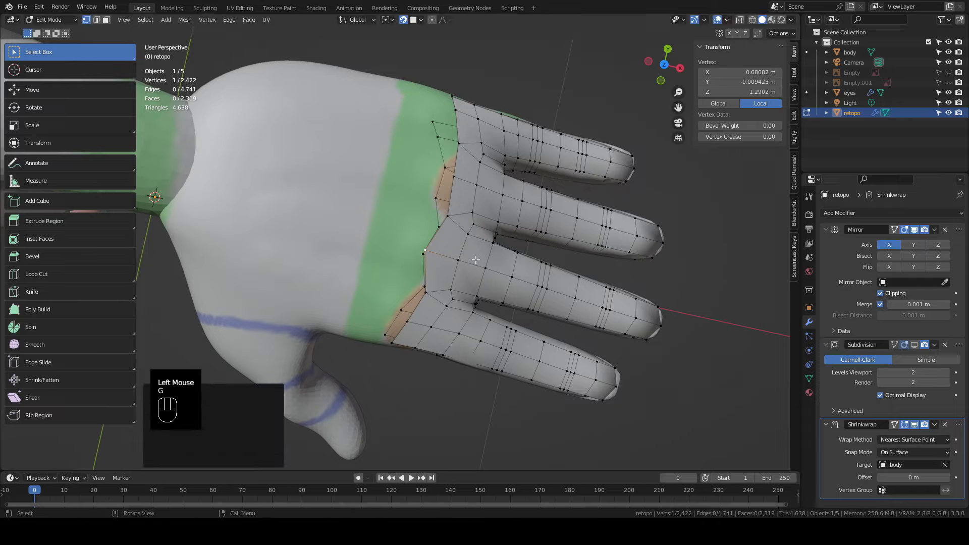
{"action": "middle_click_drag", "start_coordinate": [506, 231], "coordinate": [413, 268], "text": "shift"}
{"action": "left_click", "coordinate": [429, 258]}
{"action": "key", "text": "g"}
{"action": "left_click", "coordinate": [427, 242]}
{"action": "middle_click_drag", "start_coordinate": [475, 230], "coordinate": [423, 232]}
{"action": "left_click", "coordinate": [424, 242]}
{"action": "key", "text": "g"}
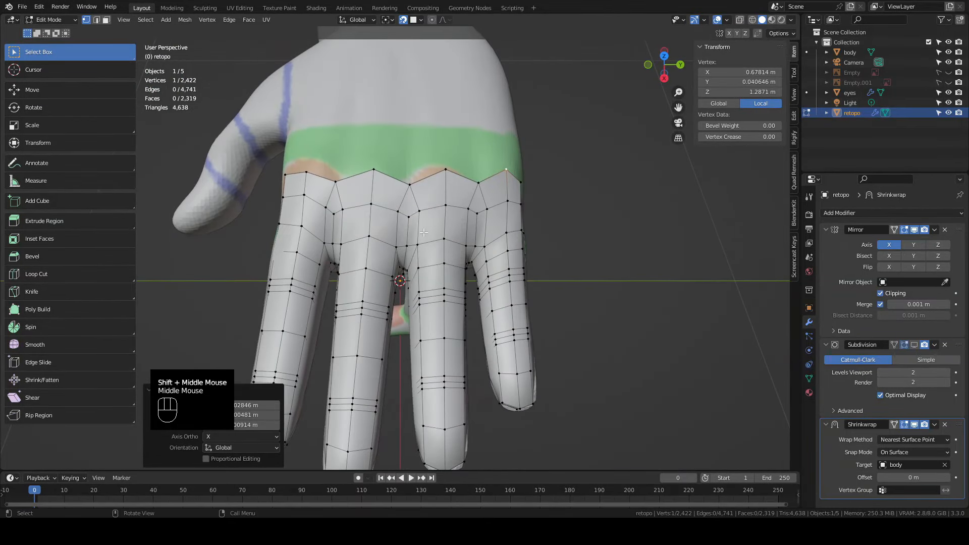
Switch to face selection and select the face loops around the middle and ring finger bases in turn to examine their flow
{"action": "left_click", "coordinate": [106, 19]}
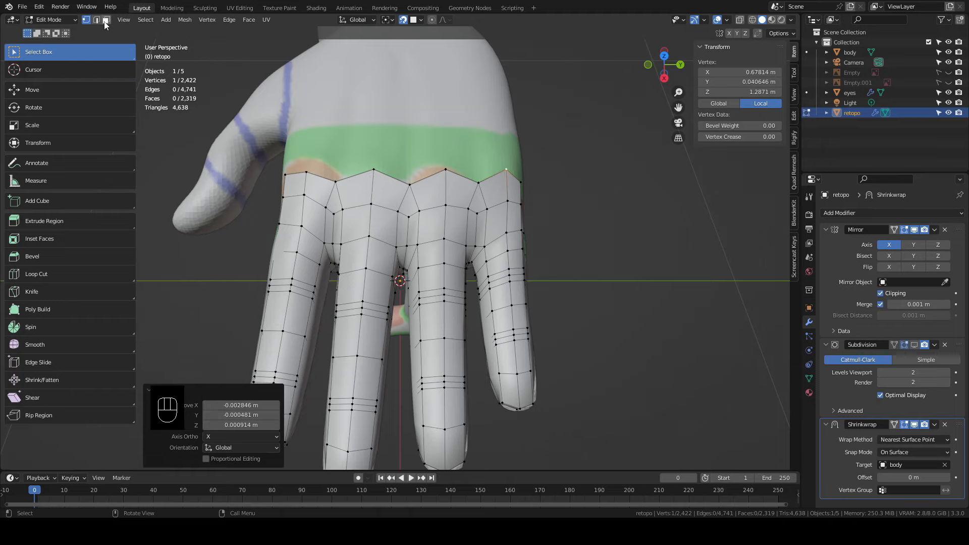
{"action": "double_click", "coordinate": [370, 189]}
{"action": "middle_click_drag", "start_coordinate": [381, 207], "coordinate": [460, 196]}
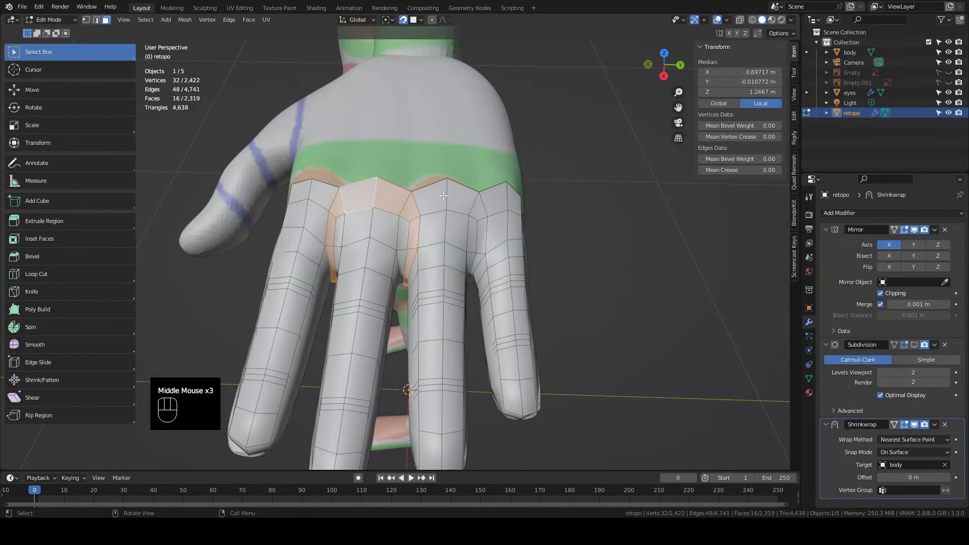
{"action": "double_click", "coordinate": [444, 195]}
{"action": "scroll", "coordinate": [431, 212], "scroll_direction": "down", "scroll_amount": 1}
{"action": "middle_click_drag", "start_coordinate": [430, 212], "coordinate": [449, 315]}
{"action": "middle_click_drag", "start_coordinate": [494, 214], "coordinate": [271, 118]}
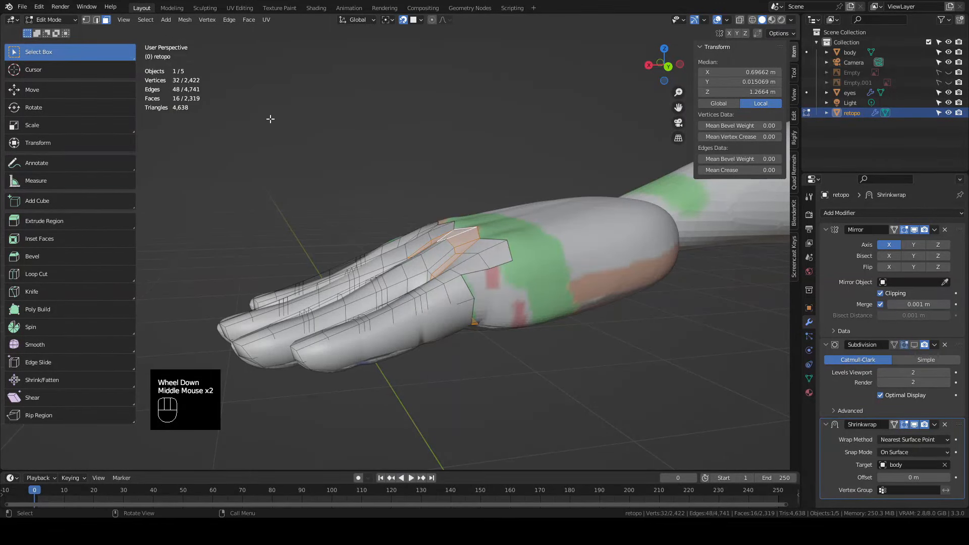
Switch to vertex selection and extrude two vertices in succession across the open gap on the outer side of the little finger's base
{"action": "middle_click_drag", "start_coordinate": [329, 126], "coordinate": [419, 101]}
{"action": "left_click", "coordinate": [86, 20]}
{"action": "middle_click_drag", "start_coordinate": [399, 237], "coordinate": [409, 243], "text": "shift"}
{"action": "middle_click_drag", "start_coordinate": [409, 243], "coordinate": [431, 266]}
{"action": "left_click", "coordinate": [412, 242]}
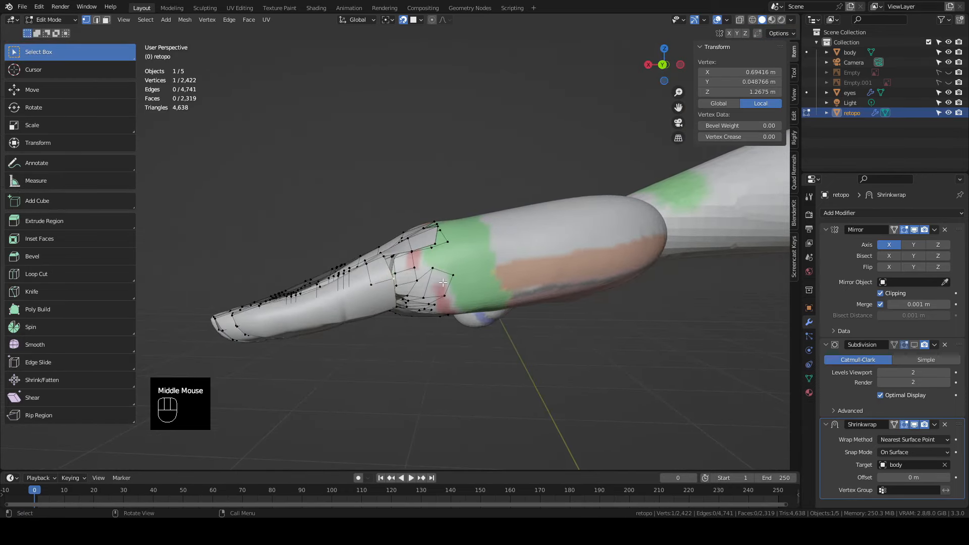
{"action": "key", "text": "e"}
{"action": "key", "text": "e"}
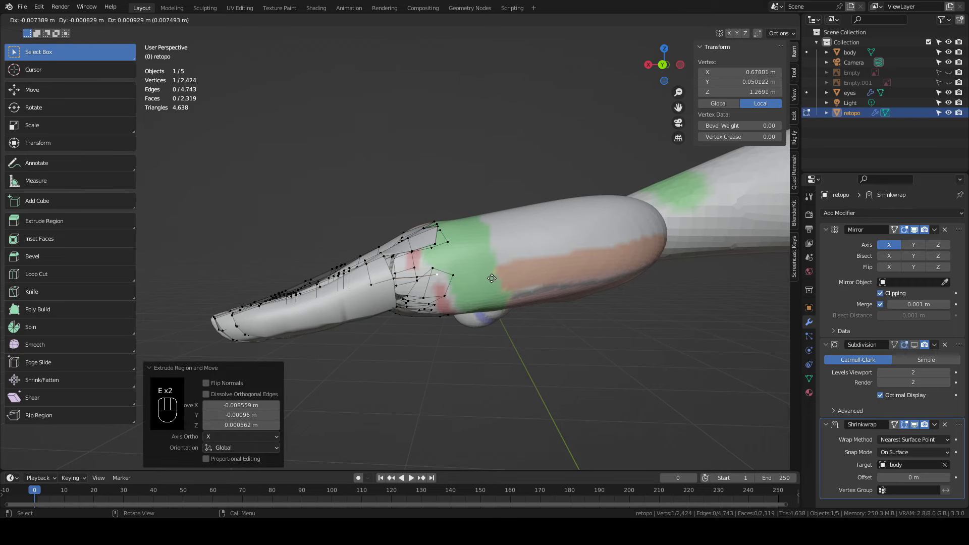
{"action": "left_click", "coordinate": [491, 279]}
Fill the gap on the outer side of the little finger's base with faces
{"action": "left_click", "coordinate": [396, 286], "text": "shift"}
{"action": "key", "text": "f"}
{"action": "key", "text": "f"}
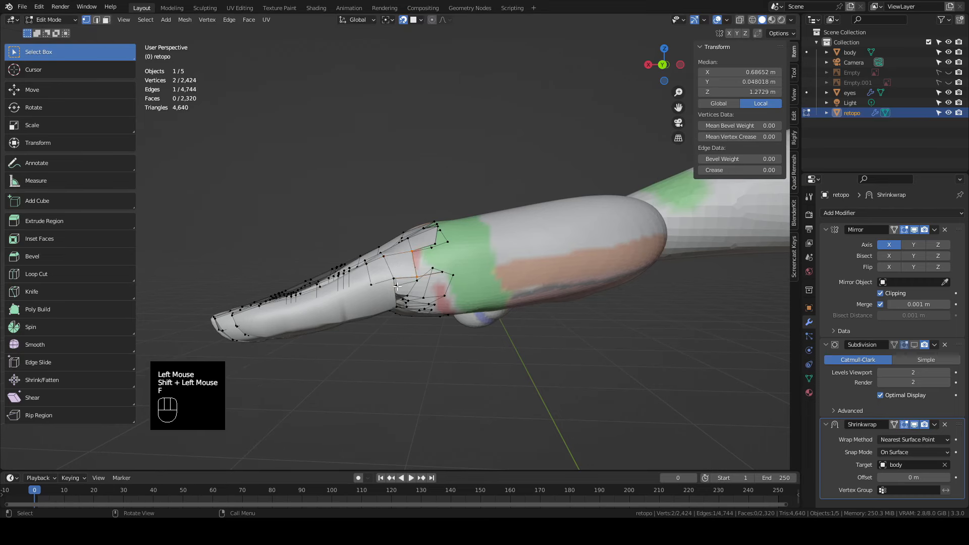
{"action": "middle_click_drag", "start_coordinate": [397, 286], "coordinate": [424, 281]}
{"action": "left_click", "coordinate": [380, 244]}
{"action": "left_click", "coordinate": [386, 251], "text": "shift"}
{"action": "key", "text": "f"}
{"action": "key", "text": "f"}
Extrude two vertices across the gap on the thumb side of the index finger's base and fill the gap with faces
{"action": "left_click", "coordinate": [415, 262]}
{"action": "key", "text": "e"}
{"action": "left_click", "coordinate": [429, 281]}
{"action": "key", "text": "e"}
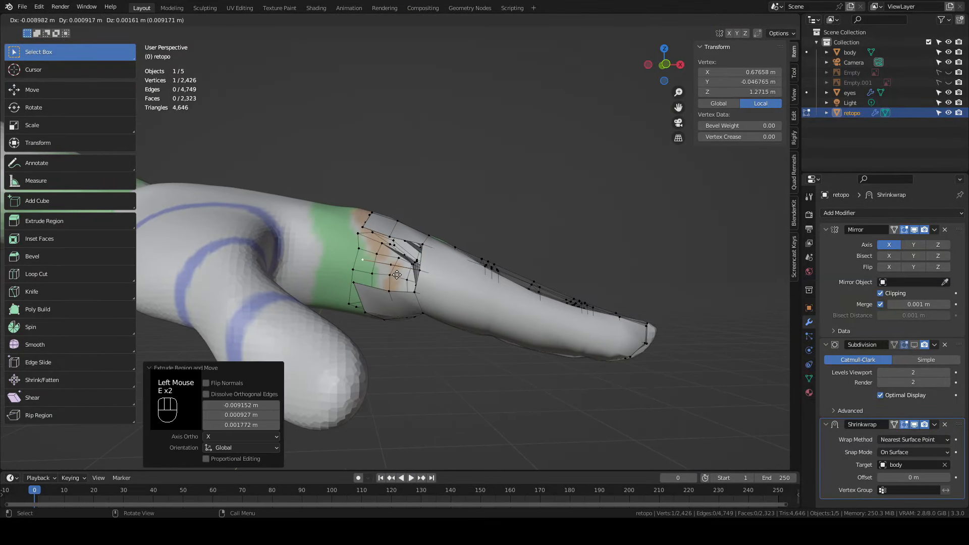
{"action": "left_click", "coordinate": [423, 245]}
{"action": "left_click", "coordinate": [428, 275], "text": "shift"}
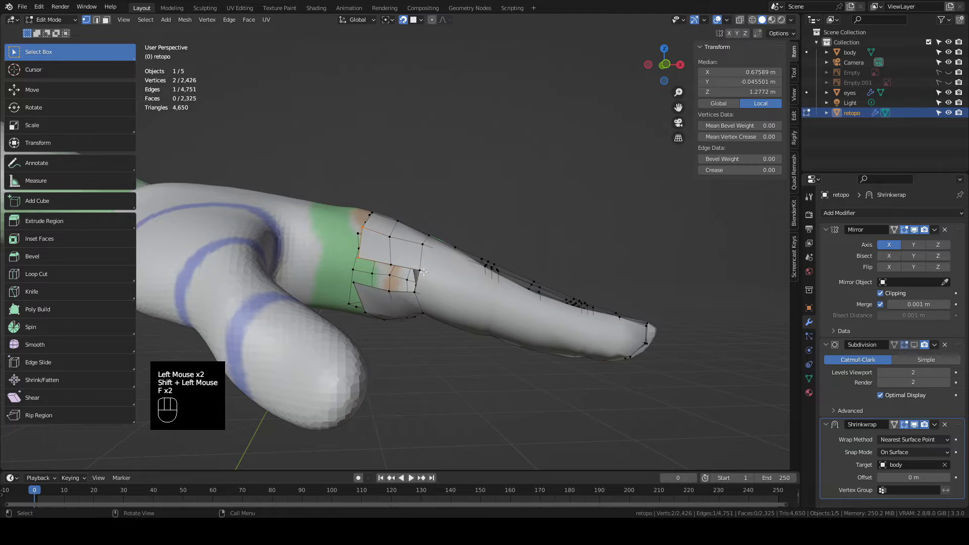
{"action": "left_click", "coordinate": [419, 270]}
{"action": "left_click", "coordinate": [415, 292], "text": "shift"}
{"action": "key", "text": "f"}
{"action": "key", "text": "f"}
{"action": "left_click", "coordinate": [518, 202]}
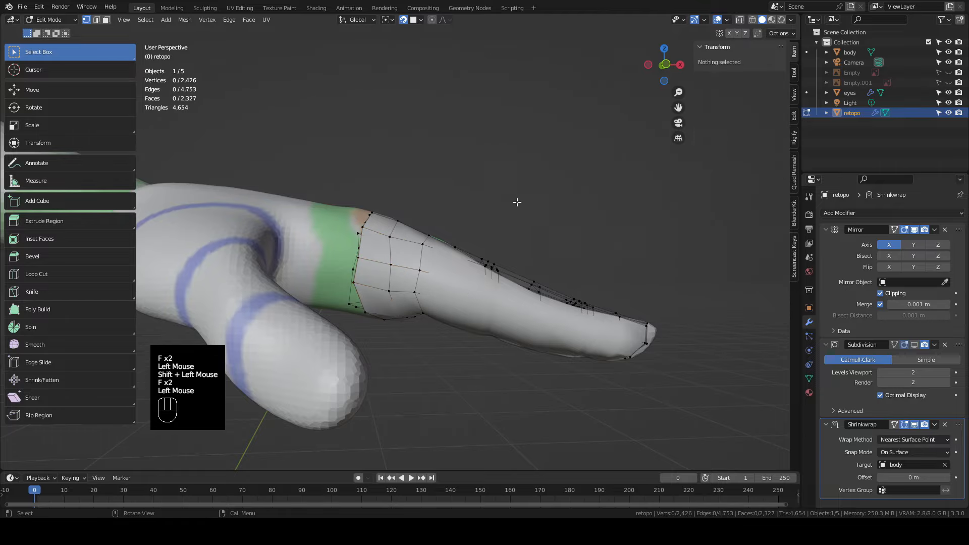
Reposition the border vertices on the thumb side of the index finger's base to even out the edge
{"action": "middle_click_drag", "start_coordinate": [517, 202], "coordinate": [384, 264]}
{"action": "left_click", "coordinate": [350, 267]}
{"action": "middle_click_drag", "start_coordinate": [383, 263], "coordinate": [371, 283]}
{"action": "left_click", "coordinate": [365, 282]}
{"action": "key", "text": "g"}
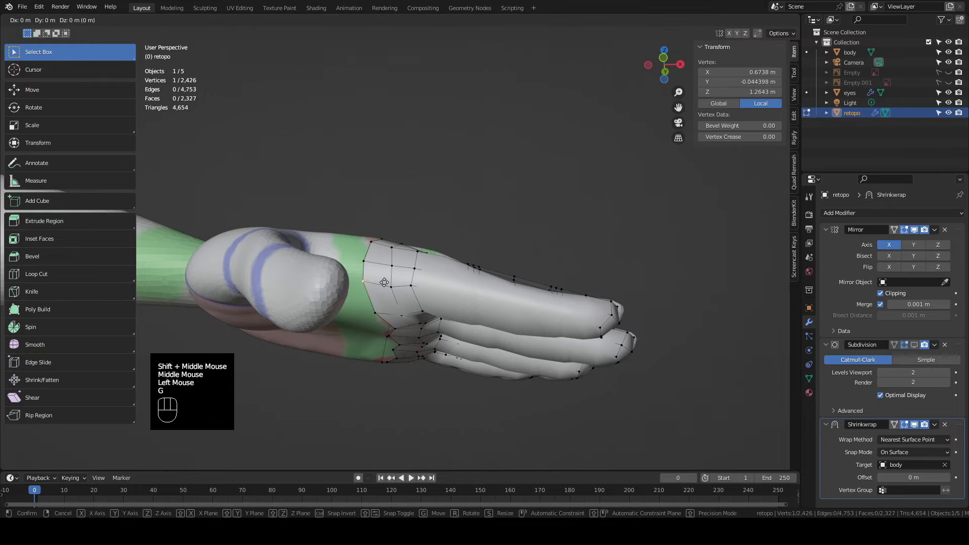
{"action": "left_click", "coordinate": [385, 282]}
{"action": "key", "text": "g"}
{"action": "left_click", "coordinate": [391, 287]}
{"action": "middle_click_drag", "start_coordinate": [391, 287], "coordinate": [353, 296]}
{"action": "scroll", "coordinate": [388, 298], "scroll_direction": "down", "scroll_amount": 2}
Turn off snapping, select the entire open border loop around the hand and extrude it toward the wrist in top view
{"action": "middle_click_drag", "start_coordinate": [353, 296], "coordinate": [665, 195]}
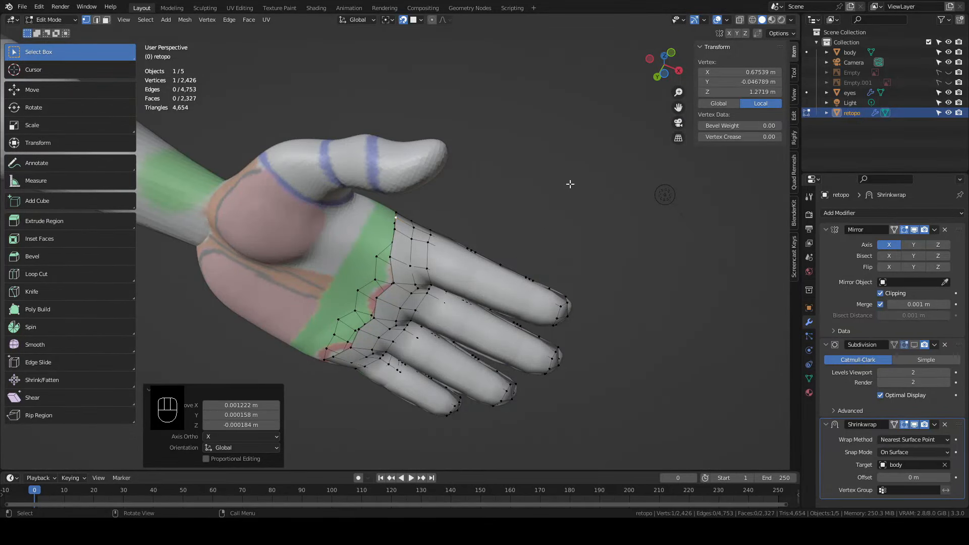
{"action": "left_click", "coordinate": [403, 20]}
{"action": "middle_click_drag", "start_coordinate": [491, 194], "coordinate": [500, 197]}
{"action": "key", "text": "KP_7"}
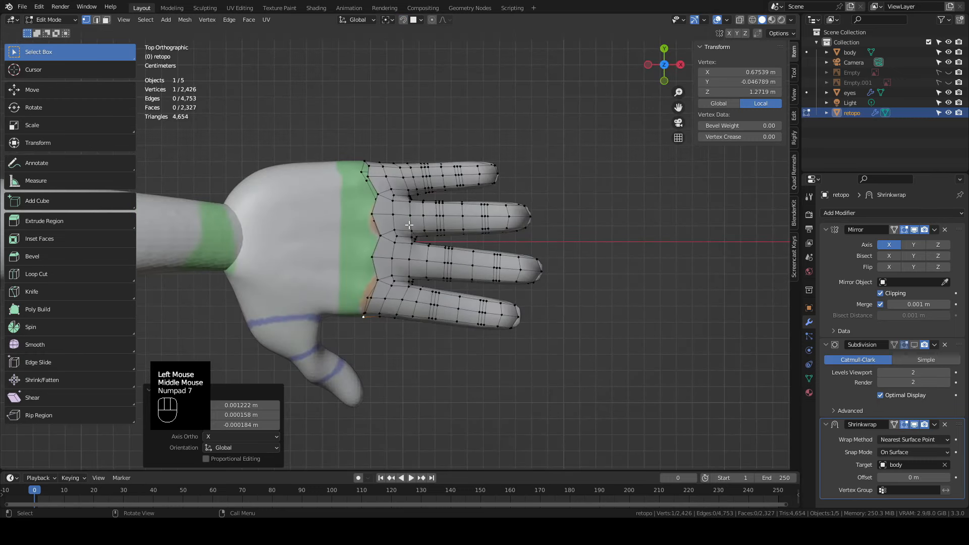
{"action": "scroll", "coordinate": [409, 225], "scroll_direction": "up", "scroll_amount": 2}
{"action": "middle_click_drag", "start_coordinate": [380, 254], "coordinate": [502, 276], "text": "shift"}
{"action": "left_click", "coordinate": [484, 272]}
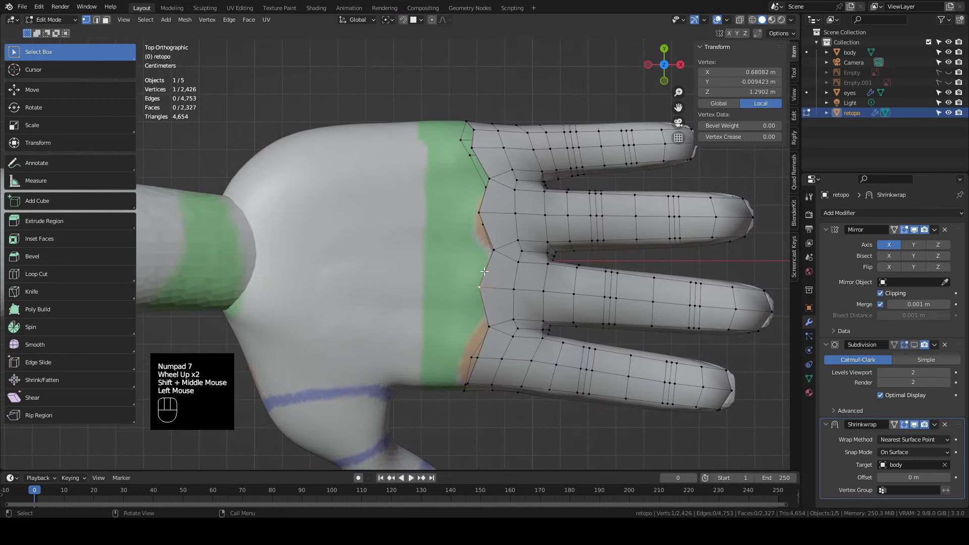
{"action": "left_click", "coordinate": [485, 272]}
{"action": "middle_click_drag", "start_coordinate": [525, 162], "coordinate": [539, 308]}
{"action": "key", "text": "KP_7"}
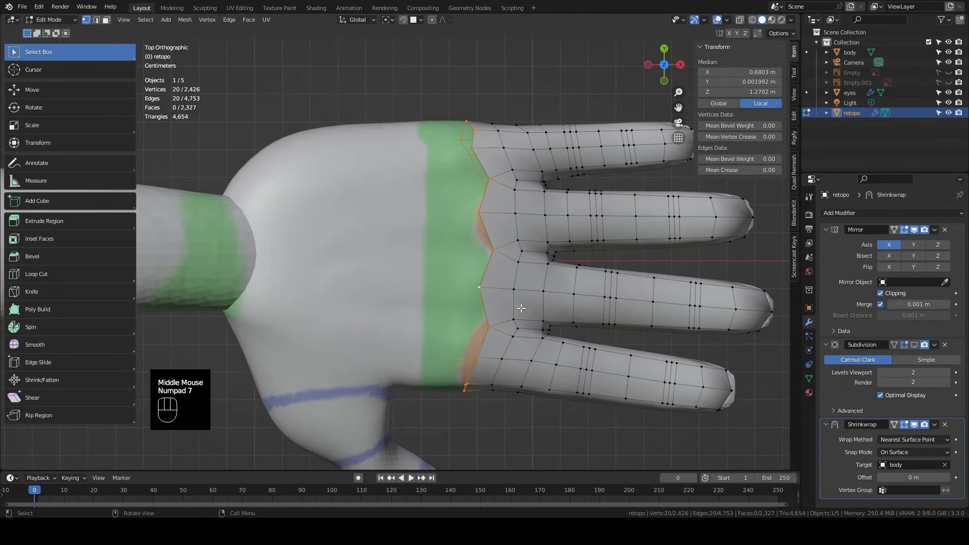
{"action": "key", "text": "e"}
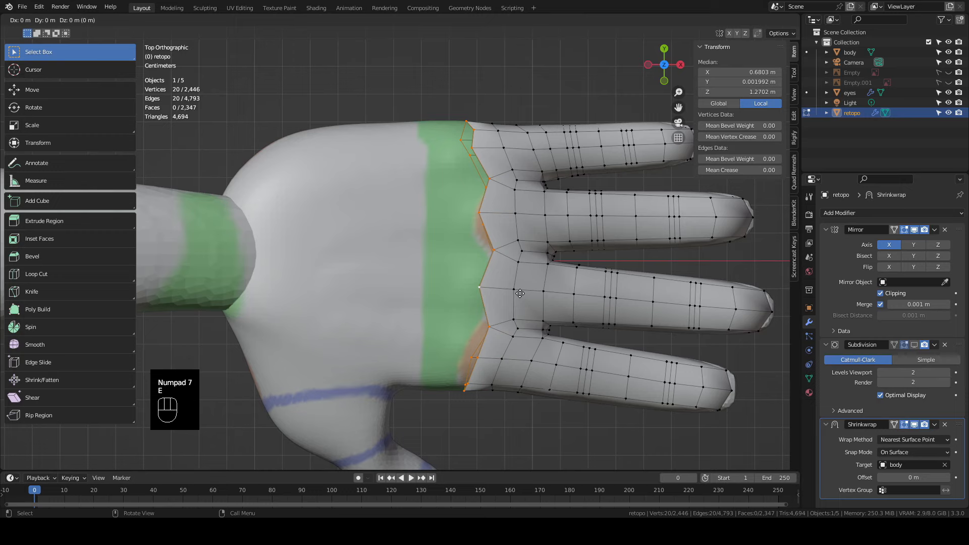
{"action": "left_click", "coordinate": [458, 294]}
Align the extruded border vertices behind the middle finger and the middle–ring gap on the back of the hand
{"action": "scroll", "coordinate": [458, 294], "scroll_direction": "up", "scroll_amount": 2}
{"action": "middle_click_drag", "start_coordinate": [458, 294], "coordinate": [476, 276], "text": "shift"}
{"action": "left_click", "coordinate": [414, 274]}
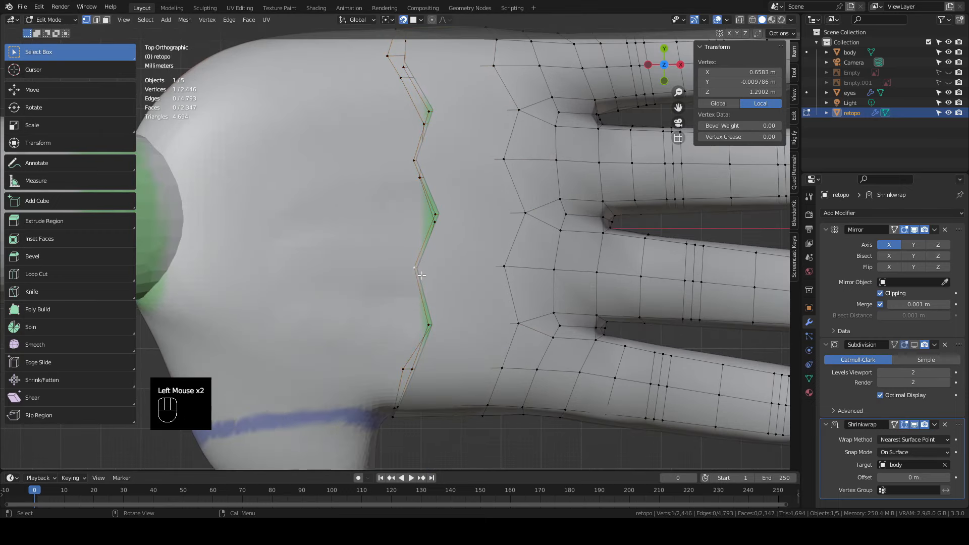
{"action": "key", "text": "g"}
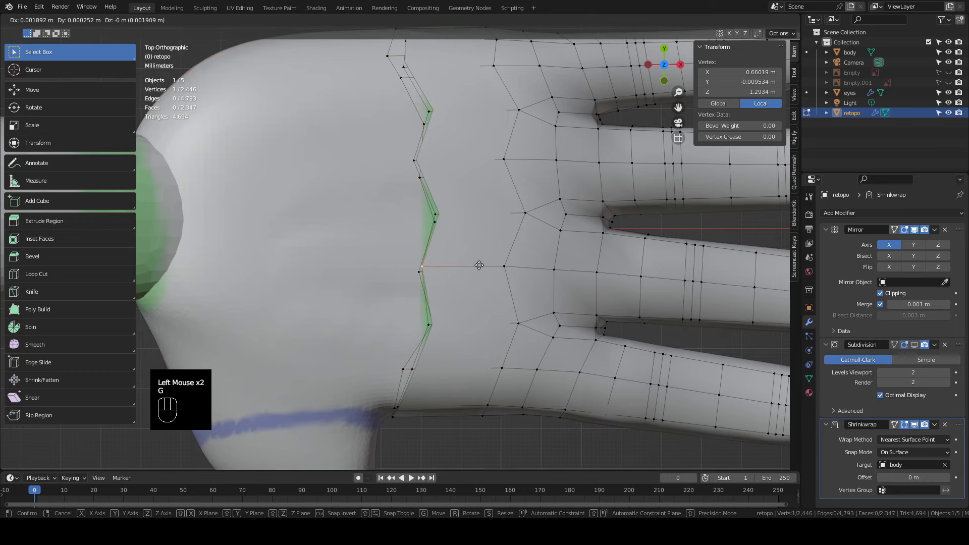
{"action": "left_click", "coordinate": [478, 268]}
{"action": "left_click", "coordinate": [449, 218]}
{"action": "key", "text": "g"}
{"action": "left_click", "coordinate": [442, 217]}
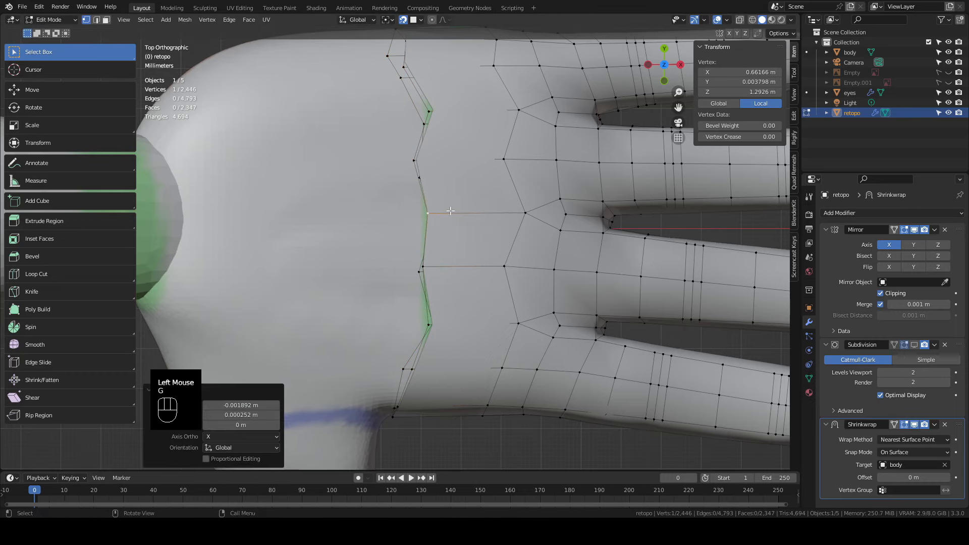
Align the extruded border vertices behind the ring finger, the ring–little gap and the little finger
{"action": "middle_click_drag", "start_coordinate": [449, 176], "coordinate": [448, 255], "text": "shift"}
{"action": "left_click", "coordinate": [423, 245]}
{"action": "key", "text": "g"}
{"action": "left_click", "coordinate": [452, 188]}
{"action": "key", "text": "g"}
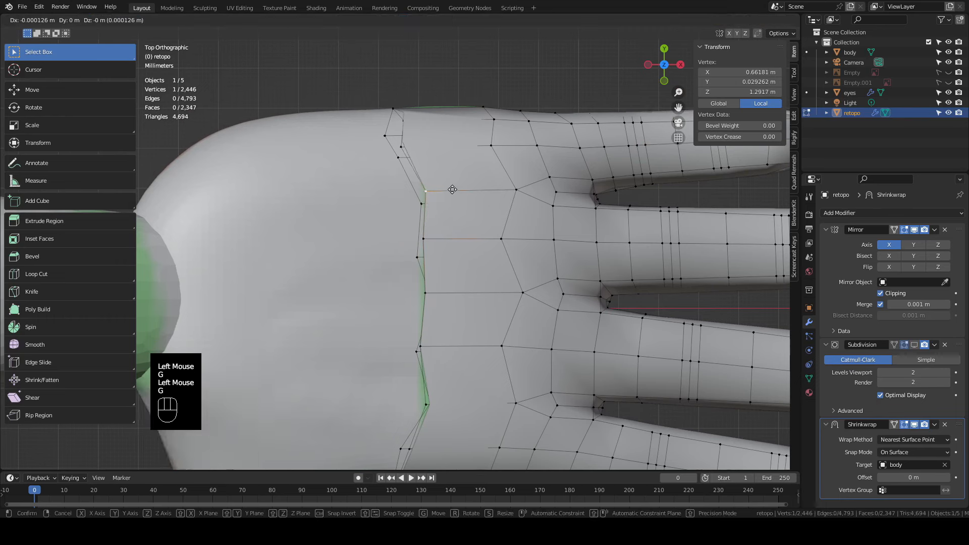
{"action": "left_click", "coordinate": [452, 188]}
{"action": "left_click", "coordinate": [431, 148]}
{"action": "key", "text": "g"}
Adjust the remaining border vertices around the hand's side and across the palm so the edge runs straight
{"action": "middle_click_drag", "start_coordinate": [458, 144], "coordinate": [398, 257]}
{"action": "left_click", "coordinate": [450, 255]}
{"action": "key", "text": "g"}
{"action": "left_click", "coordinate": [431, 252]}
{"action": "left_click", "coordinate": [403, 207]}
{"action": "left_click", "coordinate": [401, 21]}
{"action": "scroll", "coordinate": [404, 227], "scroll_direction": "up", "scroll_amount": 3}
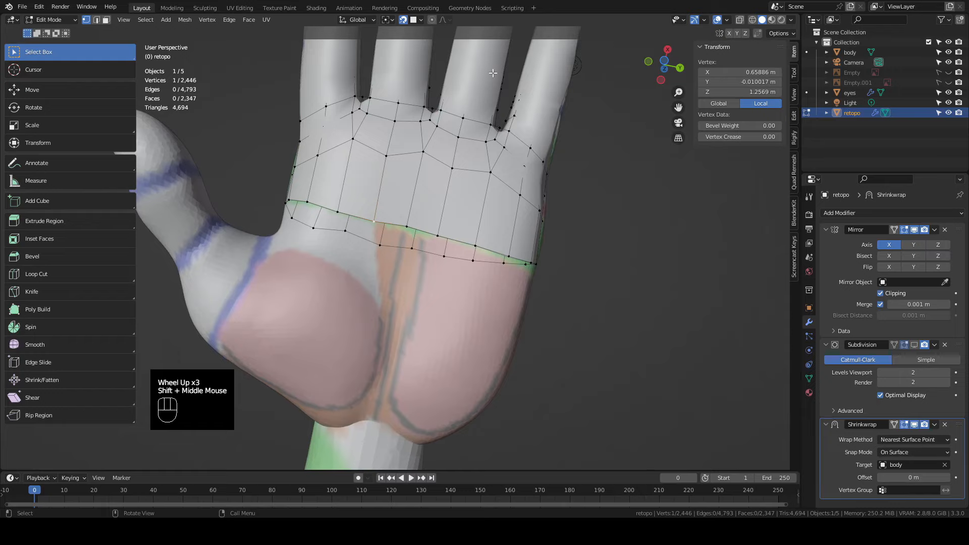
{"action": "left_click", "coordinate": [437, 235]}
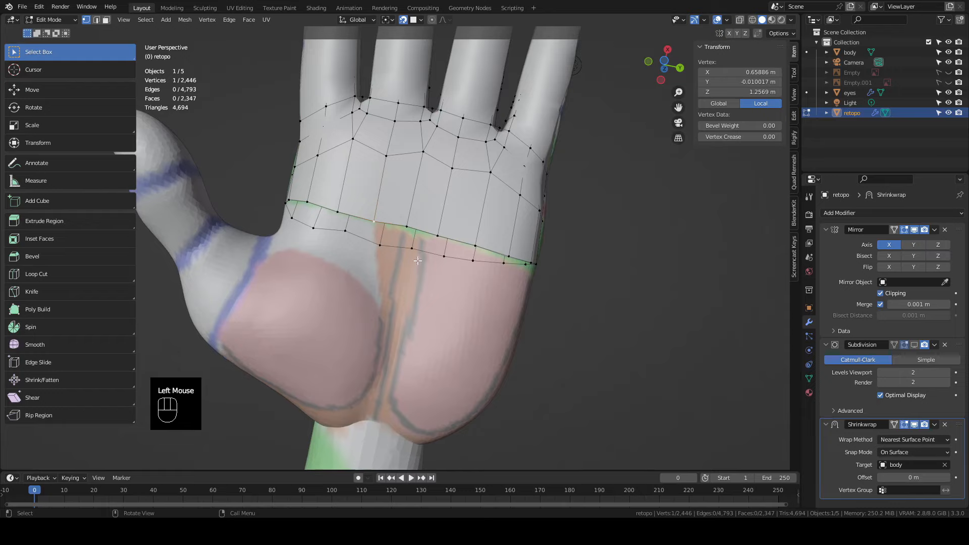
{"action": "key", "text": "g"}
{"action": "left_click", "coordinate": [446, 246]}
{"action": "key", "text": "g"}
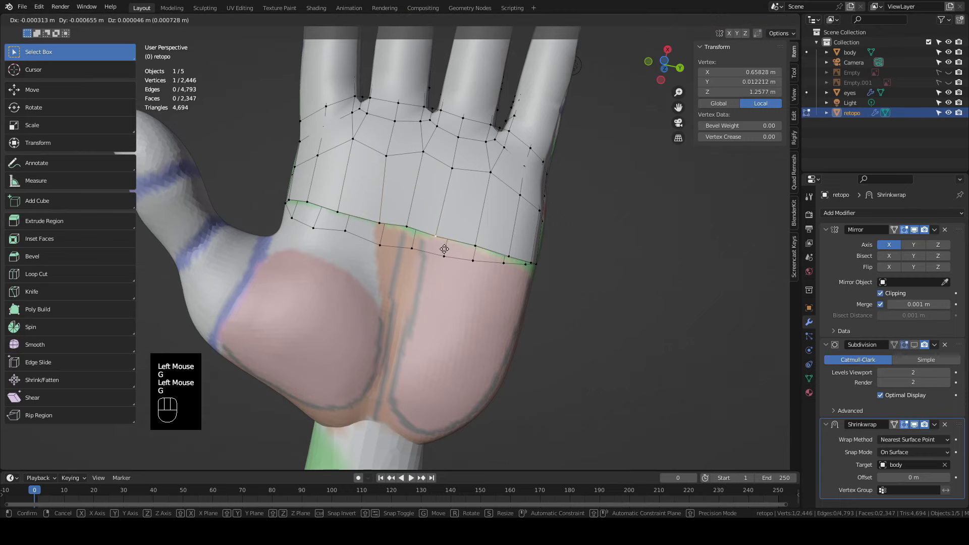
{"action": "left_click", "coordinate": [440, 247]}
Select the whole border loop and, with snapping off in top view, extrude it about 0.0115 m toward the wrist
{"action": "left_click", "coordinate": [443, 237]}
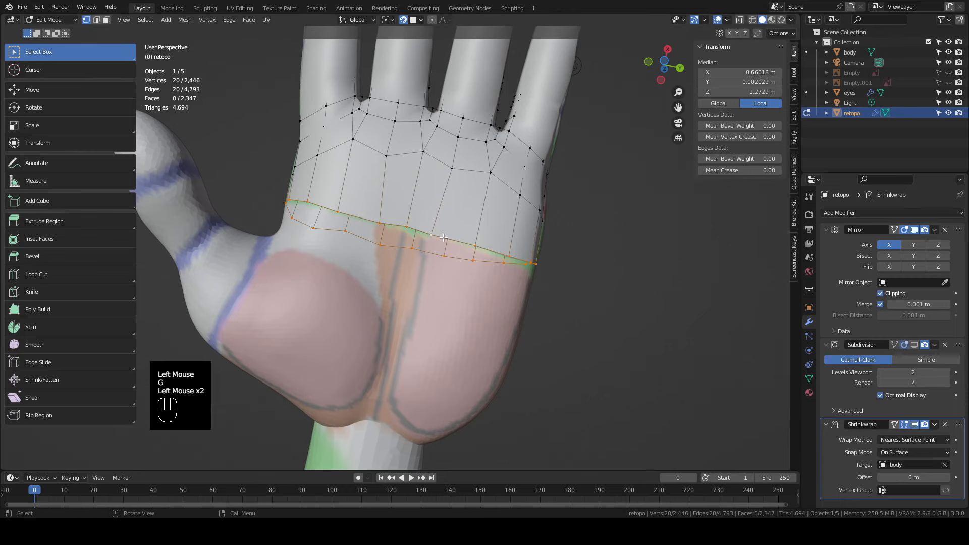
{"action": "key", "text": "KP_7"}
{"action": "left_click", "coordinate": [403, 19]}
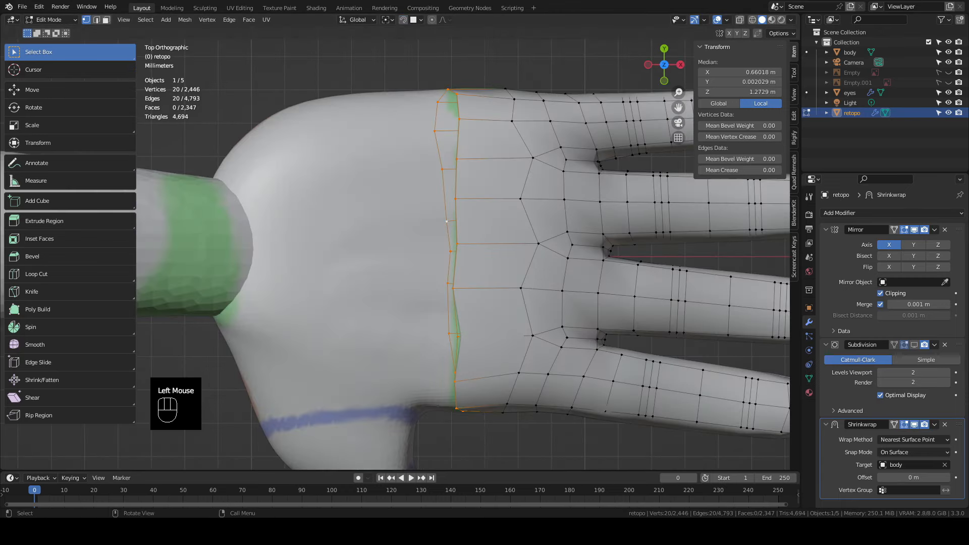
{"action": "key", "text": "e"}
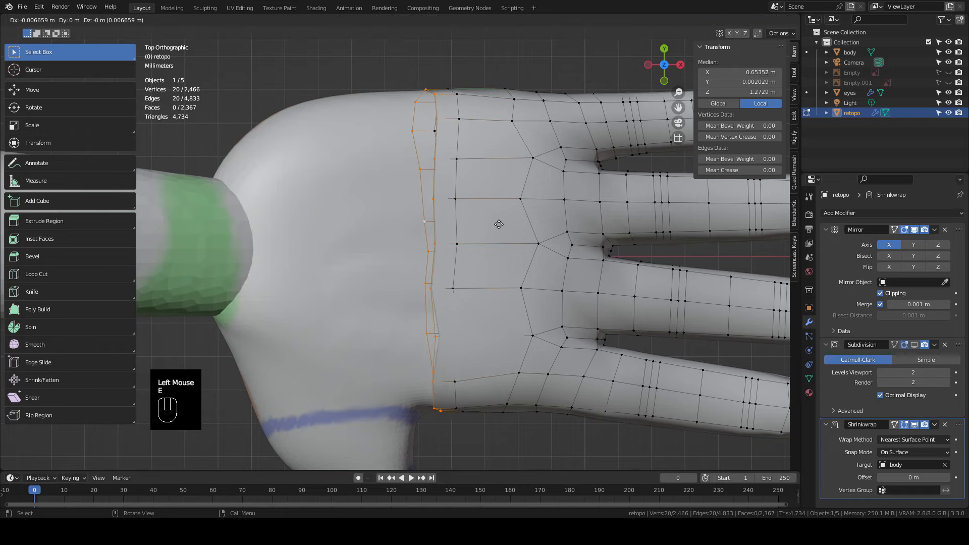
{"action": "left_click", "coordinate": [483, 224]}
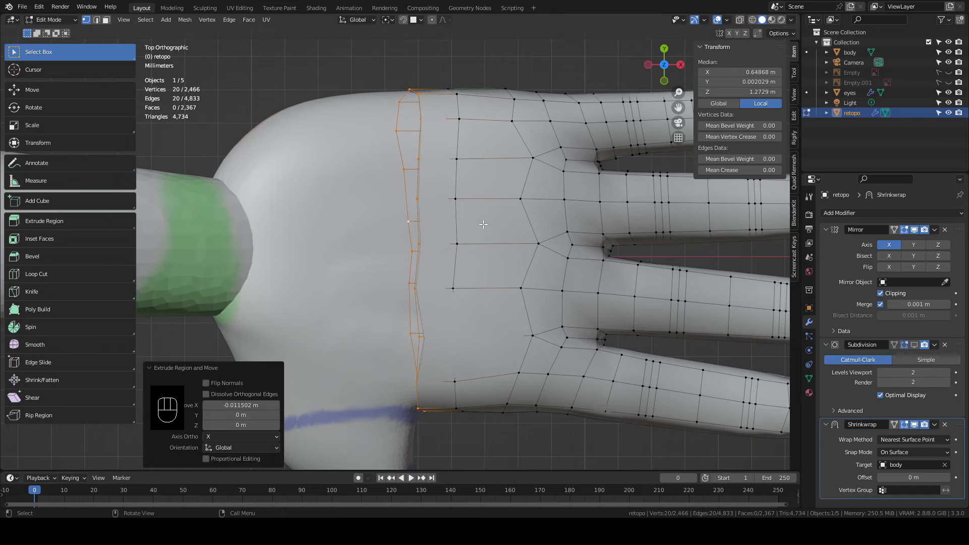
Pull the two central palm border vertices toward the wrist along the painted crease between the palm pads
{"action": "middle_click_drag", "start_coordinate": [453, 392], "coordinate": [552, 185]}
{"action": "middle_click_drag", "start_coordinate": [552, 185], "coordinate": [514, 204], "text": "shift"}
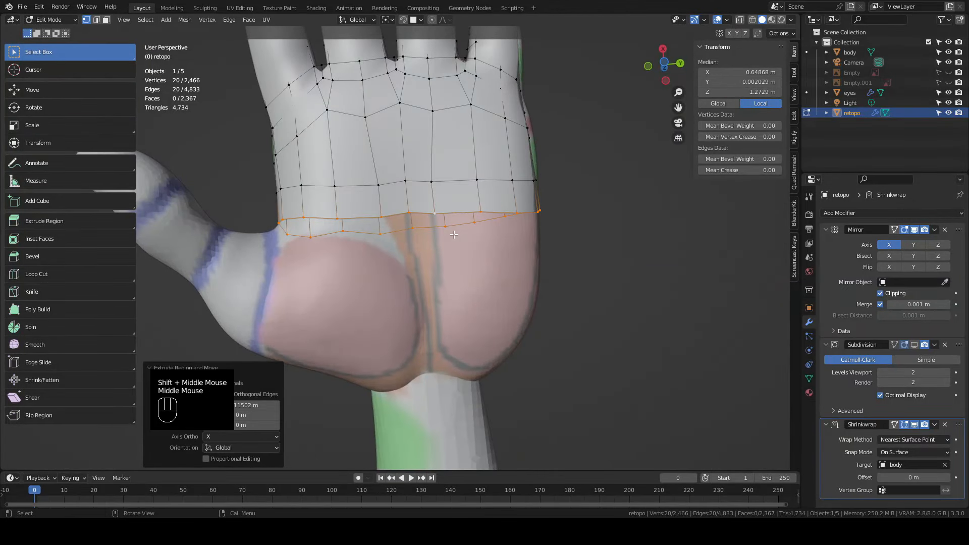
{"action": "left_click", "coordinate": [408, 214]}
{"action": "key", "text": "g"}
{"action": "left_click", "coordinate": [425, 271]}
{"action": "left_click", "coordinate": [382, 217]}
{"action": "key", "text": "g"}
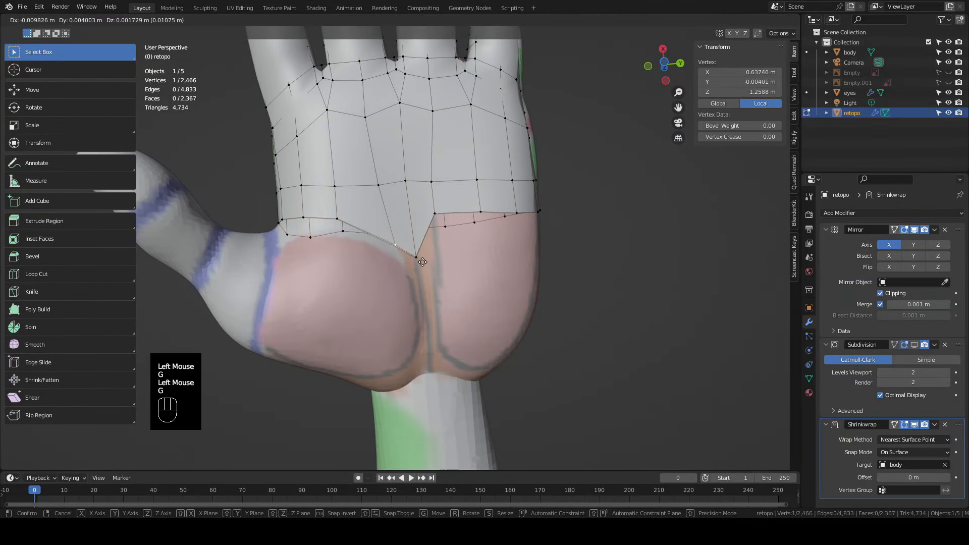
{"action": "left_click", "coordinate": [401, 259]}
Nudge individual palm vertices above the lowered crease vertices to even out the face spacing
{"action": "middle_click_drag", "start_coordinate": [343, 217], "coordinate": [386, 175], "text": "shift"}
{"action": "left_click", "coordinate": [425, 147]}
{"action": "key", "text": "g"}
{"action": "left_click", "coordinate": [428, 148]}
{"action": "middle_click_drag", "start_coordinate": [386, 175], "coordinate": [417, 213]}
{"action": "left_click", "coordinate": [394, 145]}
{"action": "key", "text": "g"}
{"action": "left_click", "coordinate": [376, 156]}
Select the edge row across the palm from the index side to the little finger side and slide it toward the fingers
{"action": "middle_click_drag", "start_coordinate": [411, 106], "coordinate": [396, 259], "text": "shift"}
{"action": "left_click", "coordinate": [353, 207]}
{"action": "left_click", "coordinate": [518, 234], "text": "ctrl"}
{"action": "key", "text": "g"}
{"action": "key", "text": "g"}
{"action": "left_click", "coordinate": [436, 234]}
Turn snapping back on and move the border vertices above the thumb pad toward the fingers
{"action": "left_click", "coordinate": [387, 242]}
{"action": "left_click", "coordinate": [362, 236], "text": "shift"}
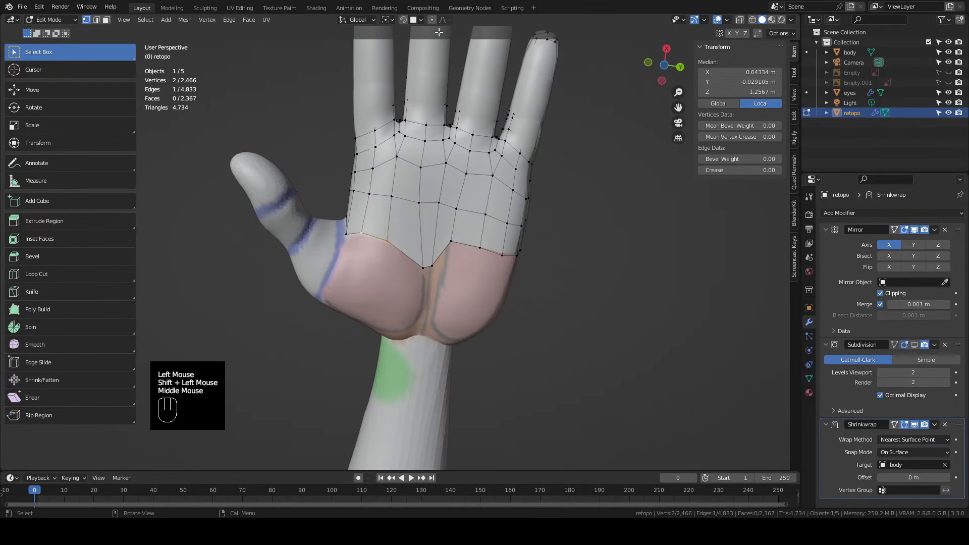
{"action": "left_click", "coordinate": [410, 28]}
{"action": "key", "text": "g"}
{"action": "left_click", "coordinate": [424, 238]}
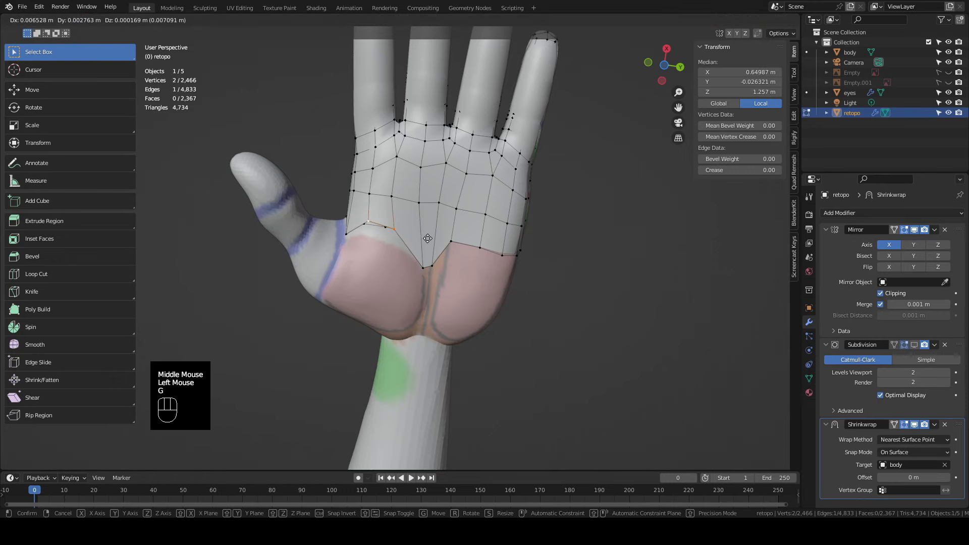
{"action": "middle_click_drag", "start_coordinate": [425, 238], "coordinate": [407, 193], "text": "shift"}
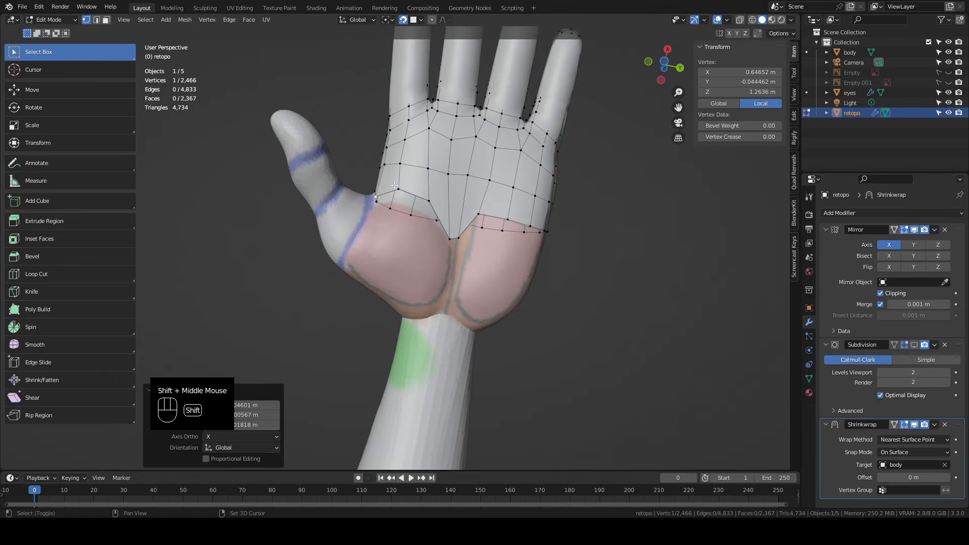
Select the four border vertices above the thumb pad and extrude them toward the wrist over the pad
{"action": "left_click", "coordinate": [398, 190], "text": "shift"}
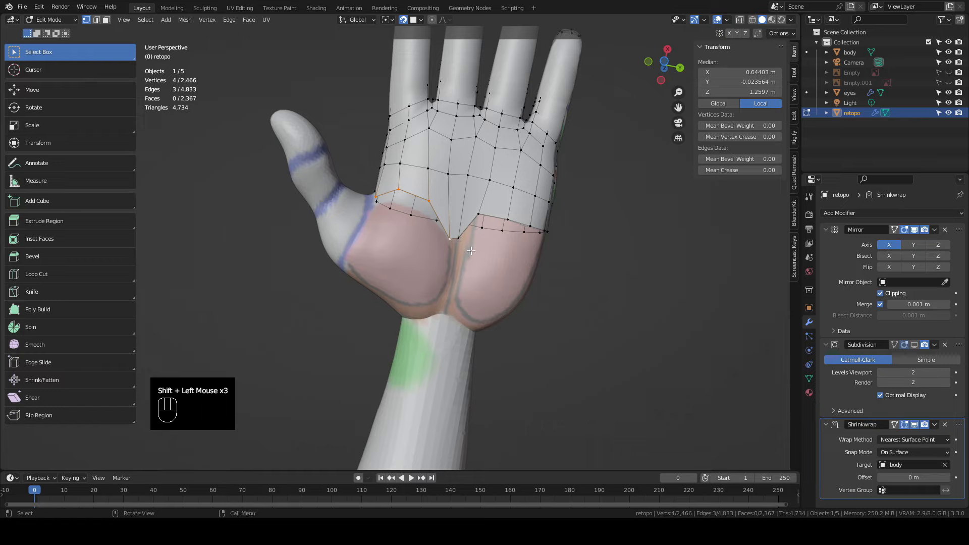
{"action": "key", "text": "e"}
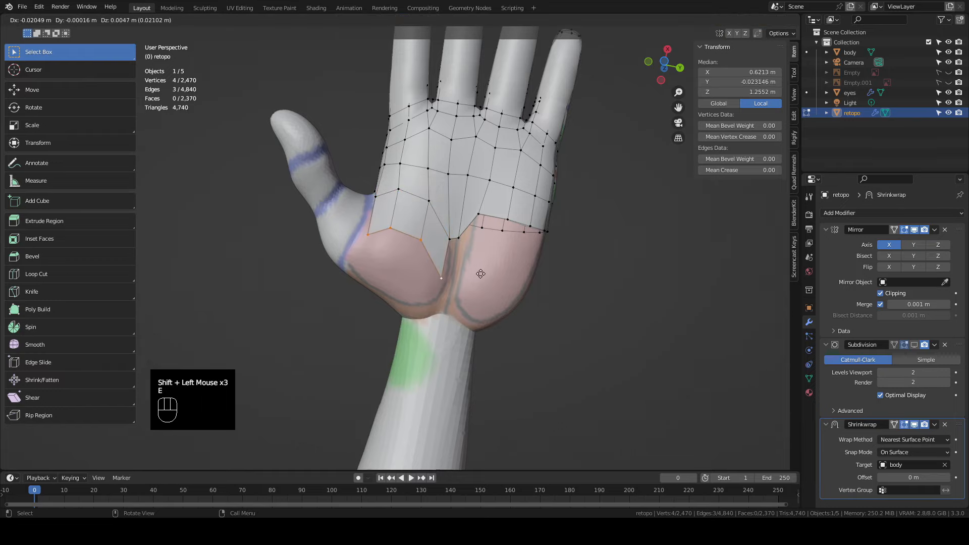
{"action": "left_click", "coordinate": [474, 293]}
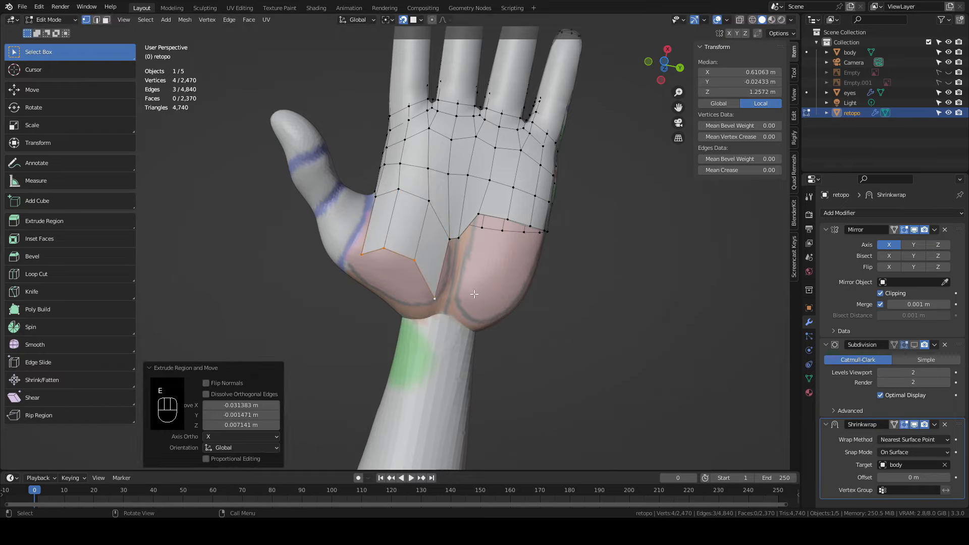
Move the middle vertices of the extruded thumb-pad edge toward the wrist to follow the painted pad outline
{"action": "left_click", "coordinate": [416, 260]}
{"action": "key", "text": "g"}
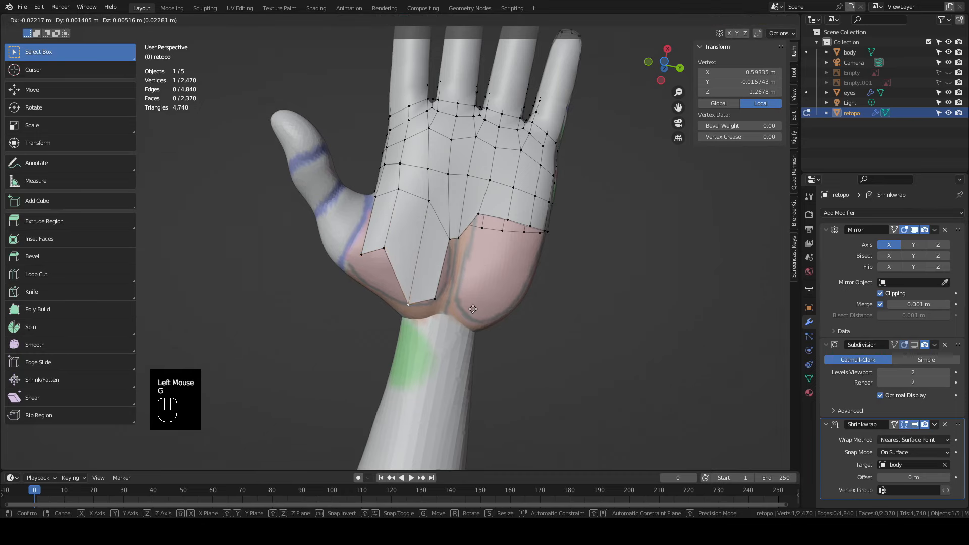
{"action": "left_click", "coordinate": [473, 308]}
{"action": "middle_click_drag", "start_coordinate": [473, 309], "coordinate": [450, 290]}
{"action": "left_click", "coordinate": [385, 246]}
{"action": "key", "text": "g"}
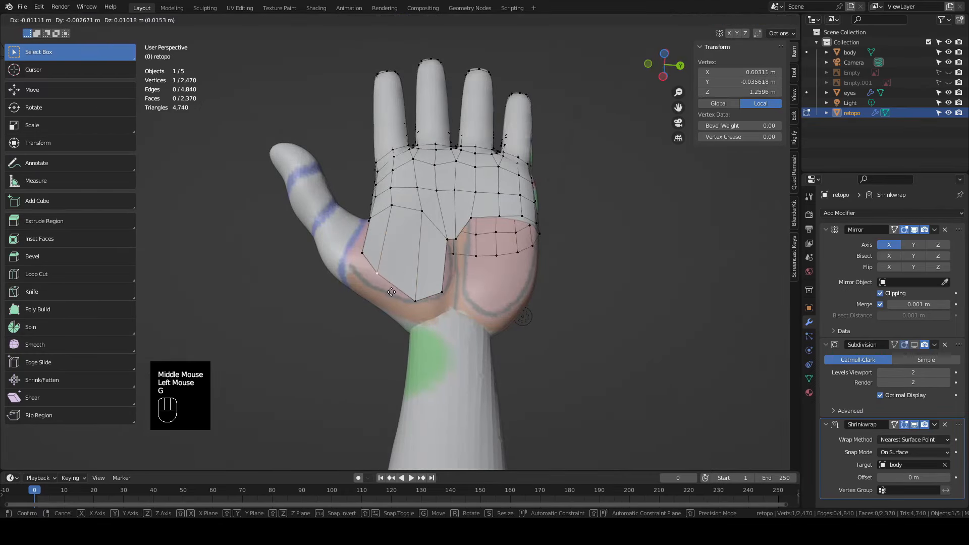
{"action": "left_click", "coordinate": [389, 302]}
Add two loop cuts across the new thumb-pad faces
{"action": "middle_click_drag", "start_coordinate": [389, 302], "coordinate": [368, 233]}
{"action": "key", "text": "ctrl+r"}
{"action": "left_click", "coordinate": [415, 262]}
Select the four border vertices above the little-finger-side palm pad and extrude them toward the wrist over the pad
{"action": "left_click", "coordinate": [421, 208]}
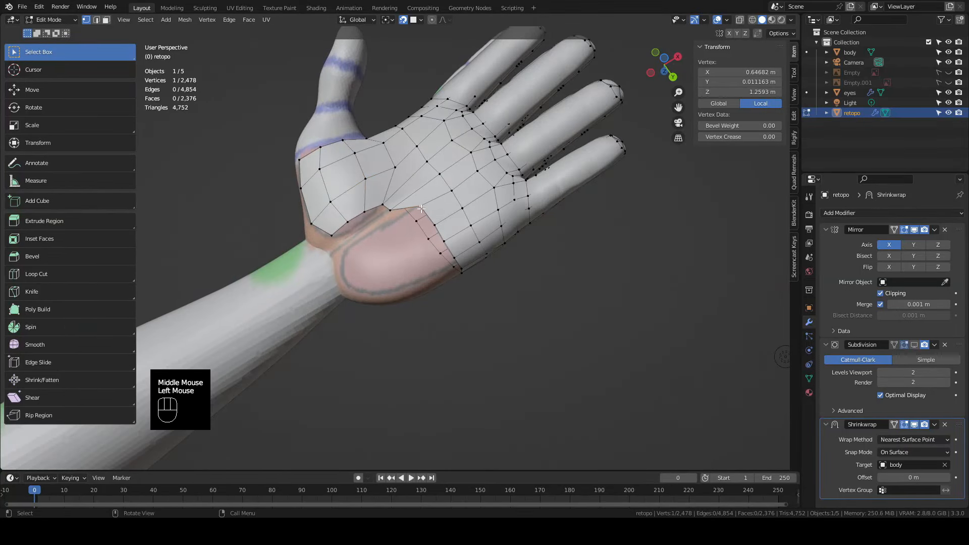
{"action": "left_click", "coordinate": [456, 260], "text": "ctrl+shift"}
{"action": "key", "text": "e"}
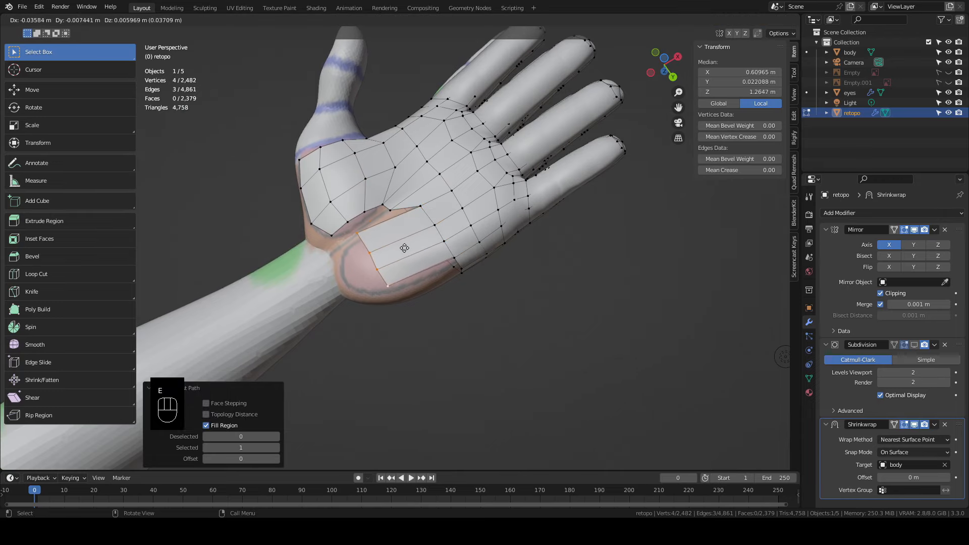
{"action": "left_click", "coordinate": [394, 263]}
Move the vertices of the extruded edge and the pad's outer corner so they follow the painted outline of the little-finger-side pad
{"action": "left_click", "coordinate": [364, 268]}
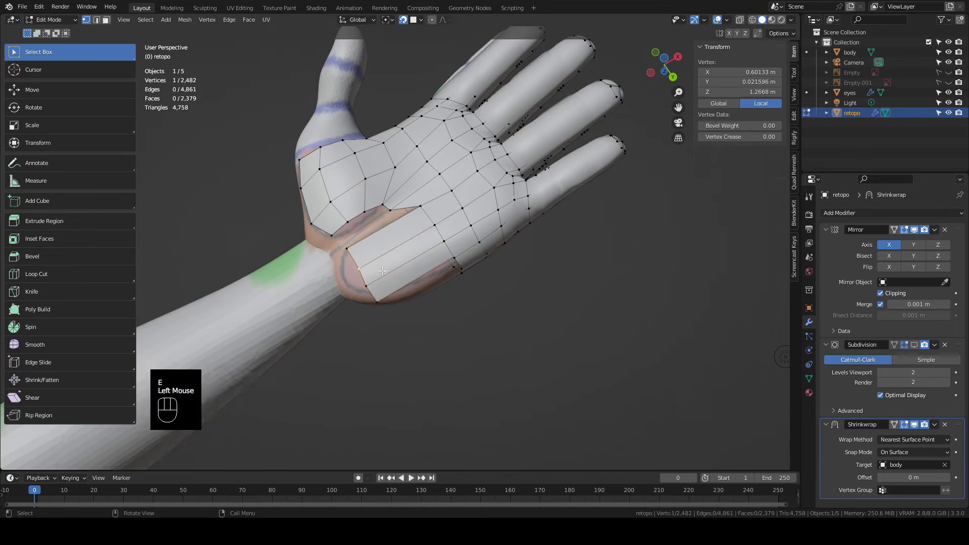
{"action": "key", "text": "g"}
{"action": "left_click", "coordinate": [372, 274]}
{"action": "left_click", "coordinate": [368, 286]}
{"action": "key", "text": "g"}
{"action": "left_click", "coordinate": [379, 299]}
{"action": "left_click", "coordinate": [448, 261]}
{"action": "key", "text": "g"}
{"action": "left_click", "coordinate": [447, 261]}
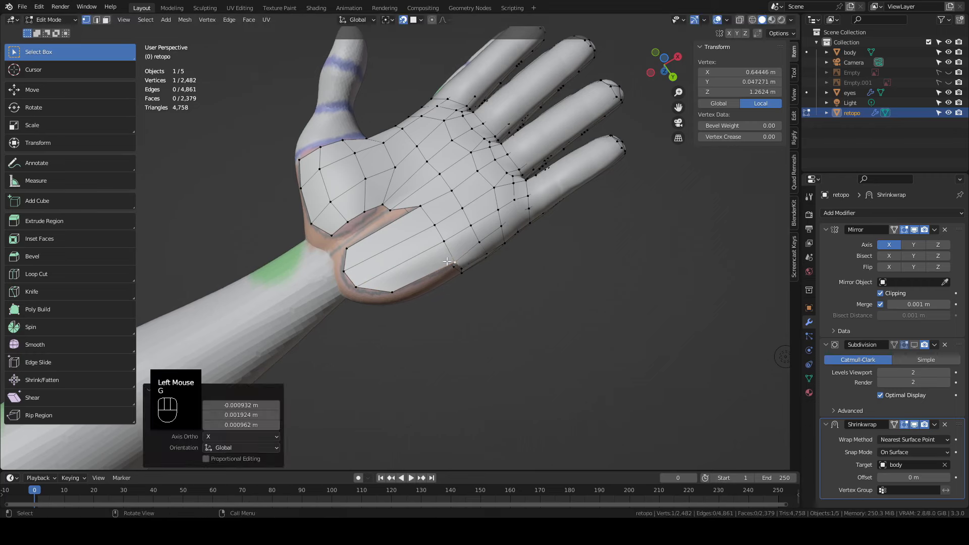
Add two loop cuts across the new faces of the little-finger-side pad
{"action": "key", "text": "ctrl+r"}
{"action": "scroll", "coordinate": [402, 255], "scroll_direction": "up", "scroll_amount": 1}
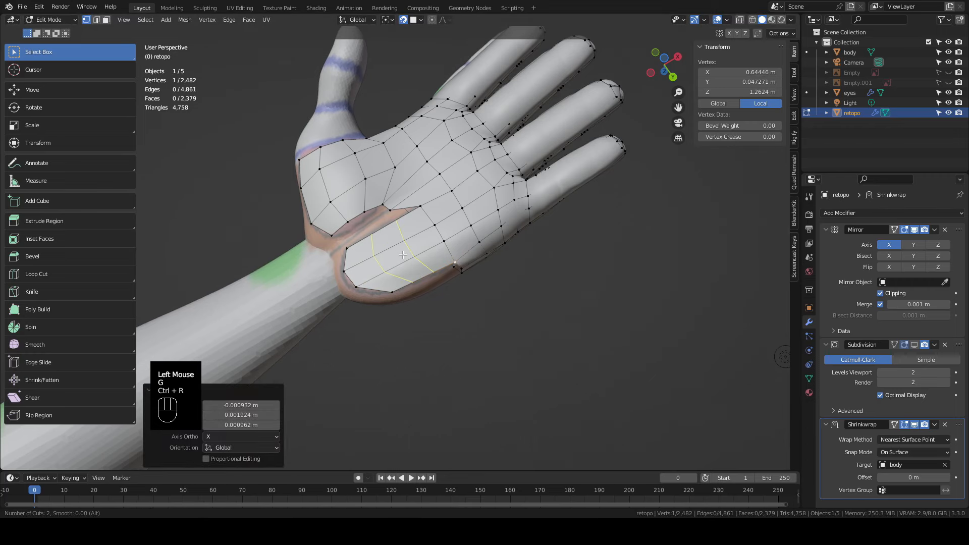
{"action": "left_click", "coordinate": [403, 255]}
Extrude the border vertex between the two palm pads three times toward the wrist, following the crease
{"action": "middle_click_drag", "start_coordinate": [403, 254], "coordinate": [371, 165], "text": "shift"}
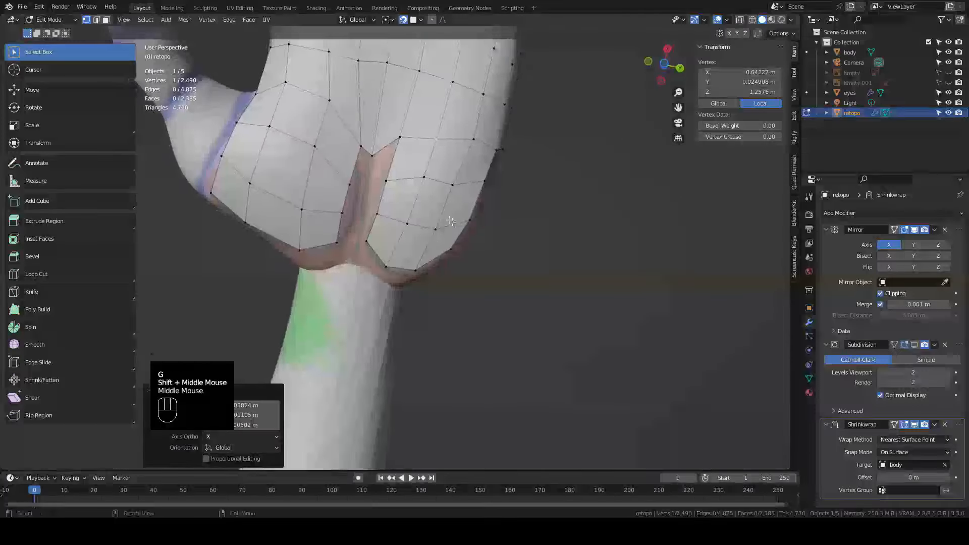
{"action": "left_click", "coordinate": [373, 162]}
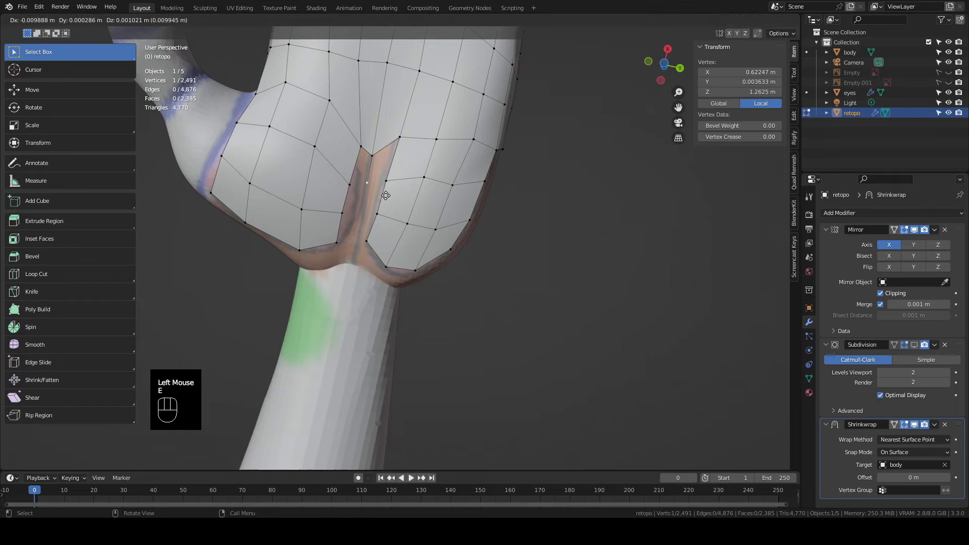
{"action": "key", "text": "e"}
{"action": "key", "text": "e"}
{"action": "left_click", "coordinate": [379, 229]}
{"action": "key", "text": "e"}
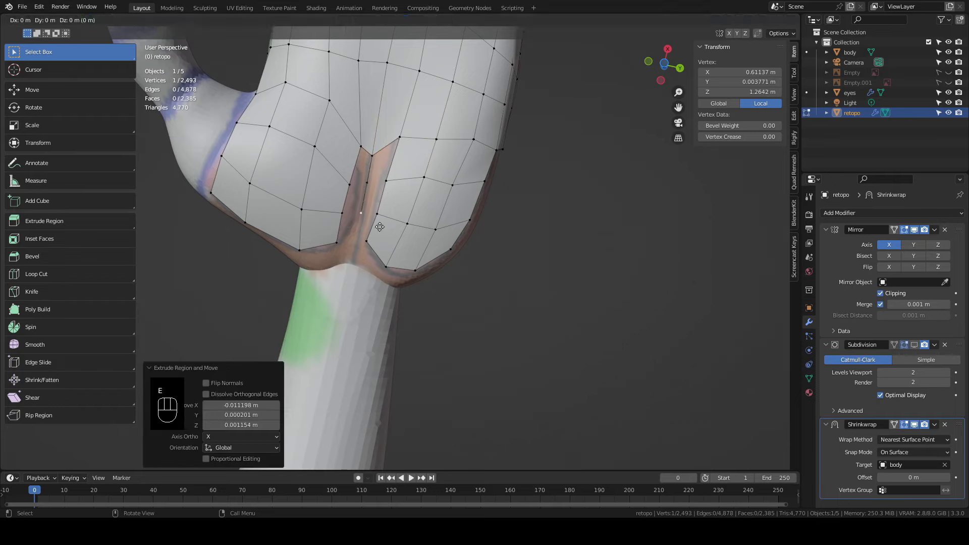
{"action": "left_click", "coordinate": [374, 253]}
Fill the gap between the two palm pads with faces on both sides of the crease, starting from its finger end
{"action": "left_click", "coordinate": [361, 147]}
{"action": "left_click", "coordinate": [372, 155], "text": "shift"}
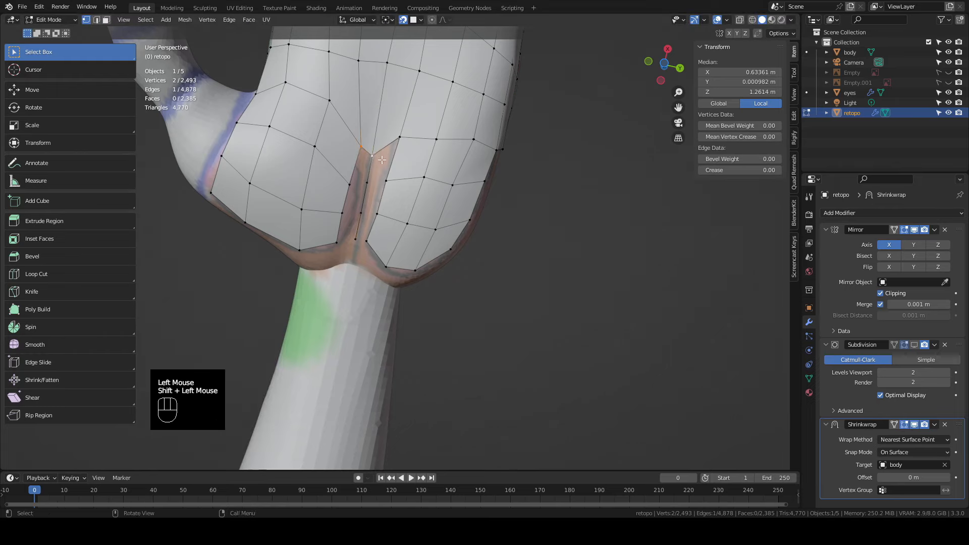
{"action": "key", "text": "f"}
Move the two inner thumb-pad vertices beside the palm crease closer to the crease
{"action": "left_click", "coordinate": [349, 184]}
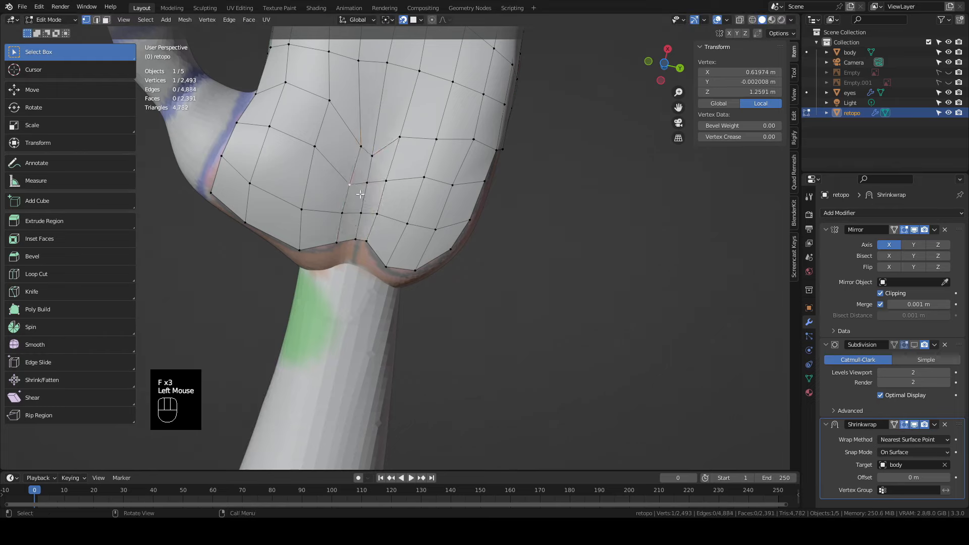
{"action": "key", "text": "g"}
{"action": "left_click", "coordinate": [367, 195]}
{"action": "left_click", "coordinate": [346, 212]}
{"action": "key", "text": "g"}
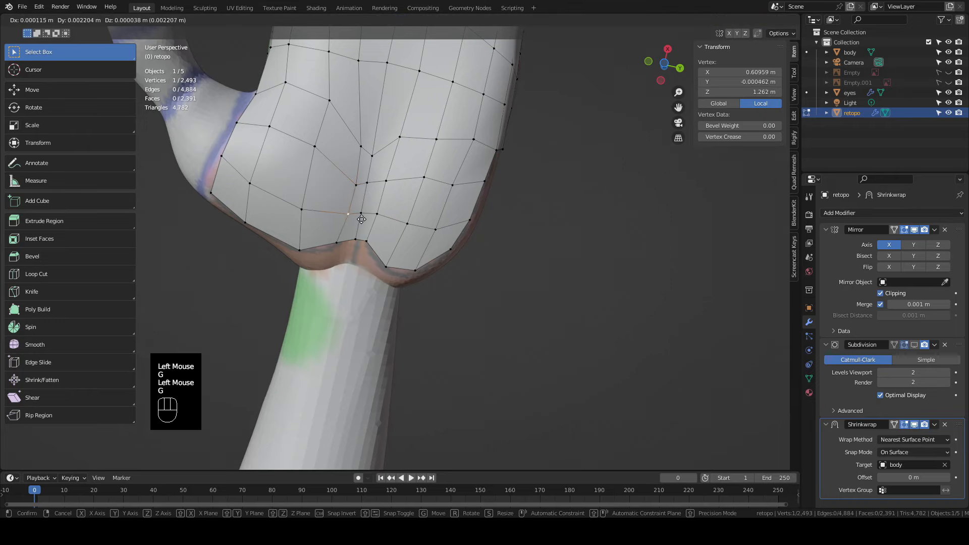
{"action": "left_click", "coordinate": [361, 220]}
Move the two inner little-finger-pad vertices beside the palm crease closer to the crease
{"action": "key", "text": "g"}
{"action": "left_click", "coordinate": [387, 186]}
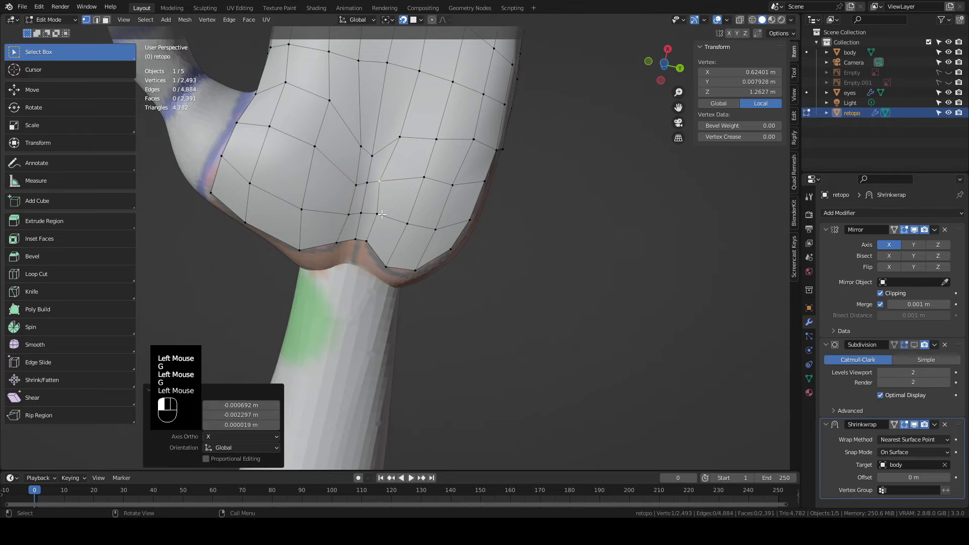
{"action": "left_click", "coordinate": [373, 212]}
{"action": "key", "text": "g"}
{"action": "left_click", "coordinate": [385, 217]}
Nudge the lower thumb-pad vertices toward the crease and move a vertex above the little-finger-side pad toward the fingers
{"action": "left_click", "coordinate": [349, 218]}
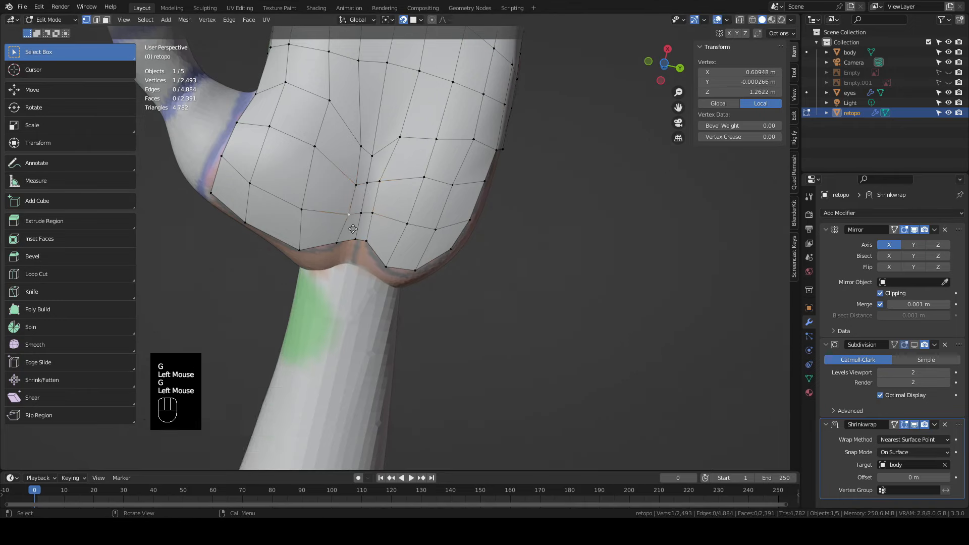
{"action": "key", "text": "g"}
{"action": "left_click", "coordinate": [352, 220]}
{"action": "left_click", "coordinate": [341, 246]}
{"action": "key", "text": "g"}
{"action": "left_click", "coordinate": [351, 247]}
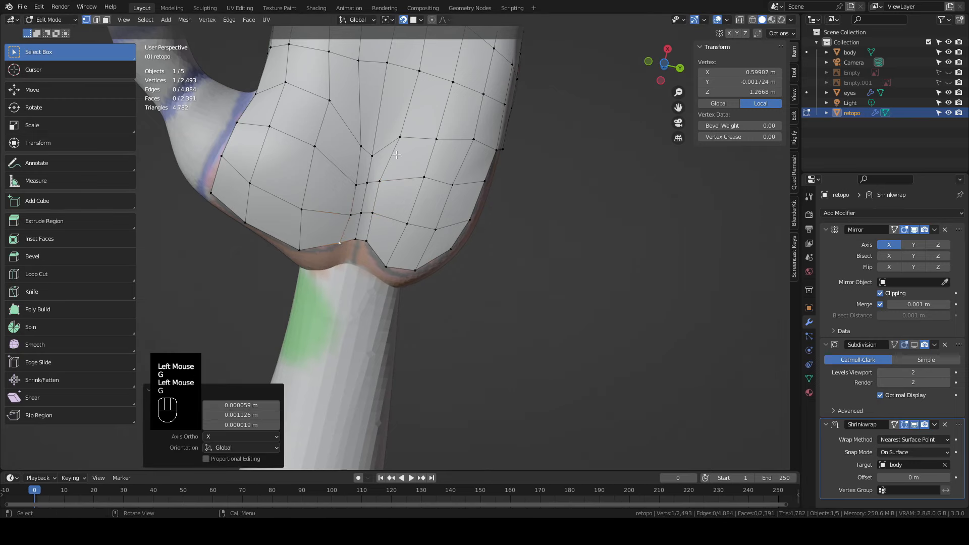
{"action": "left_click", "coordinate": [368, 144]}
{"action": "key", "text": "g"}
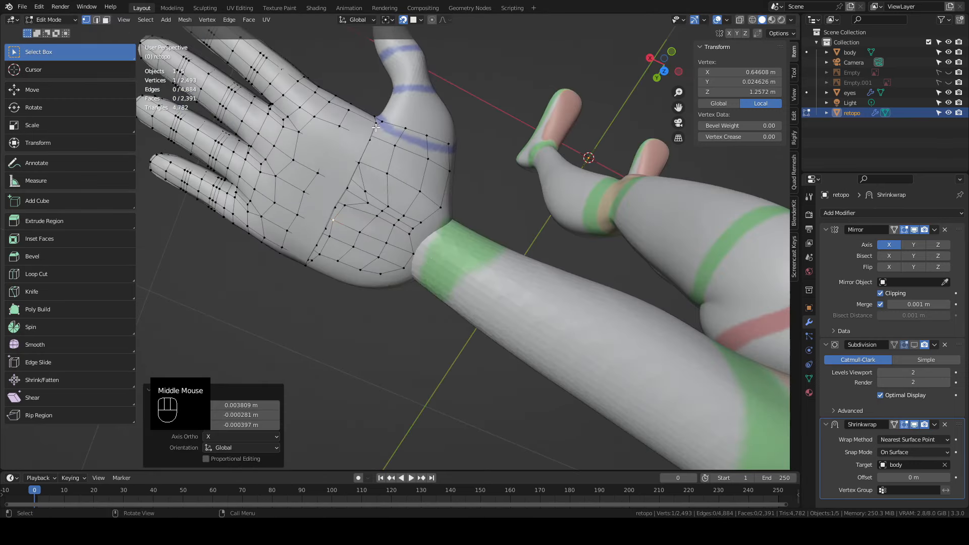
Select the eight border vertices across the back of the hand in top view and extrude them about 0.029 m toward the wrist
{"action": "left_click", "coordinate": [376, 126]}
{"action": "key", "text": "KP_7"}
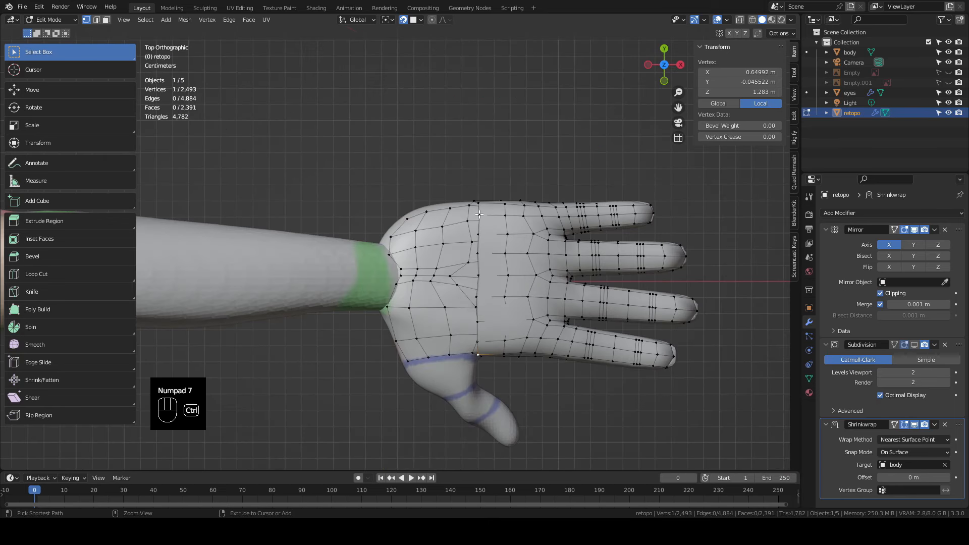
{"action": "left_click", "coordinate": [480, 213], "text": "ctrl+shift"}
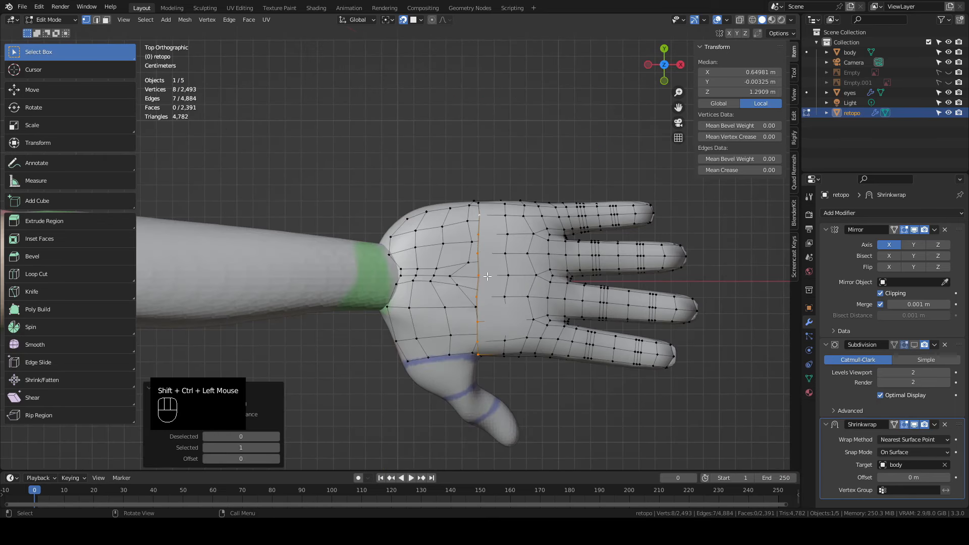
{"action": "key", "text": "e"}
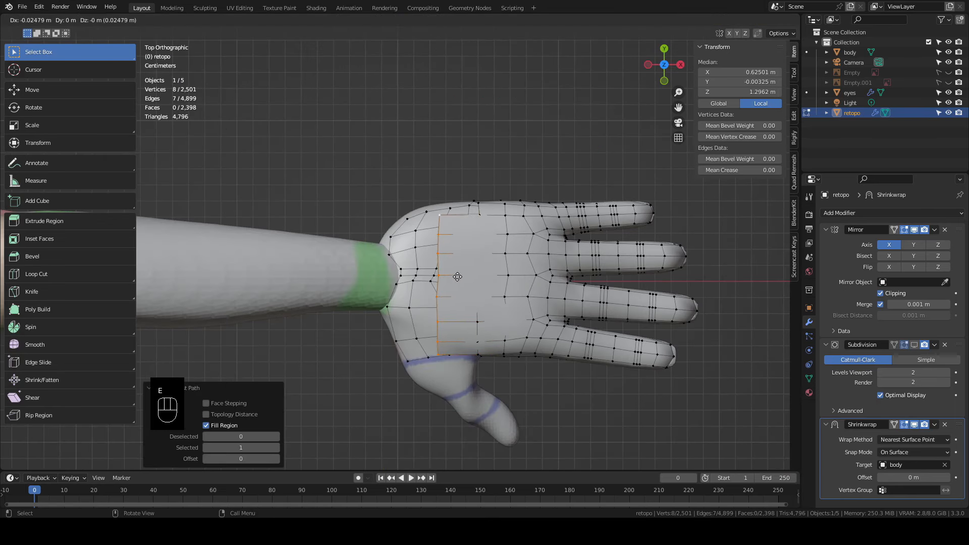
{"action": "left_click", "coordinate": [451, 279]}
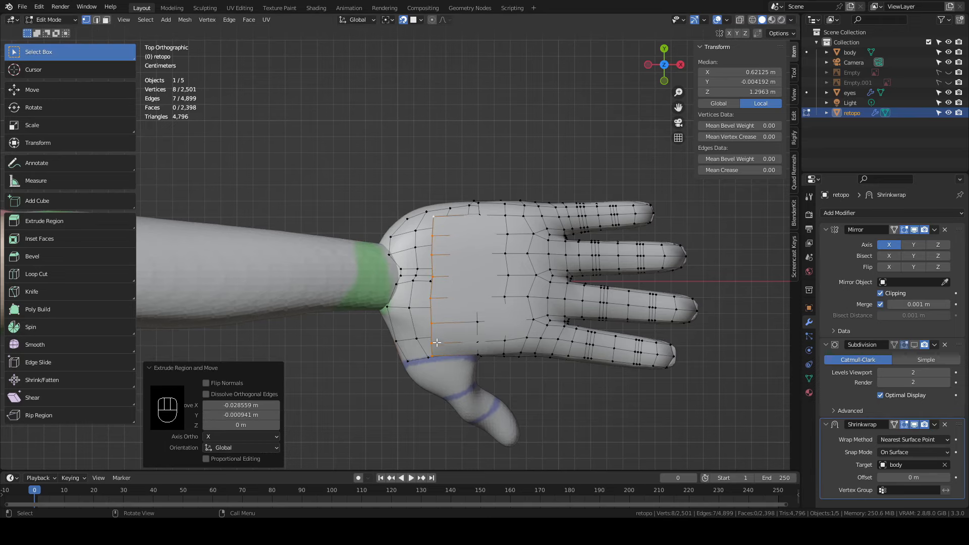
Select two neighbouring border vertices near the thumb base and extrude them into one new face
{"action": "left_click", "coordinate": [502, 227]}
{"action": "middle_click_drag", "start_coordinate": [429, 361], "coordinate": [486, 203]}
{"action": "left_click", "coordinate": [506, 228], "text": "shift"}
{"action": "key", "text": "e"}
{"action": "left_click", "coordinate": [485, 275]}
{"action": "left_click", "coordinate": [481, 285]}
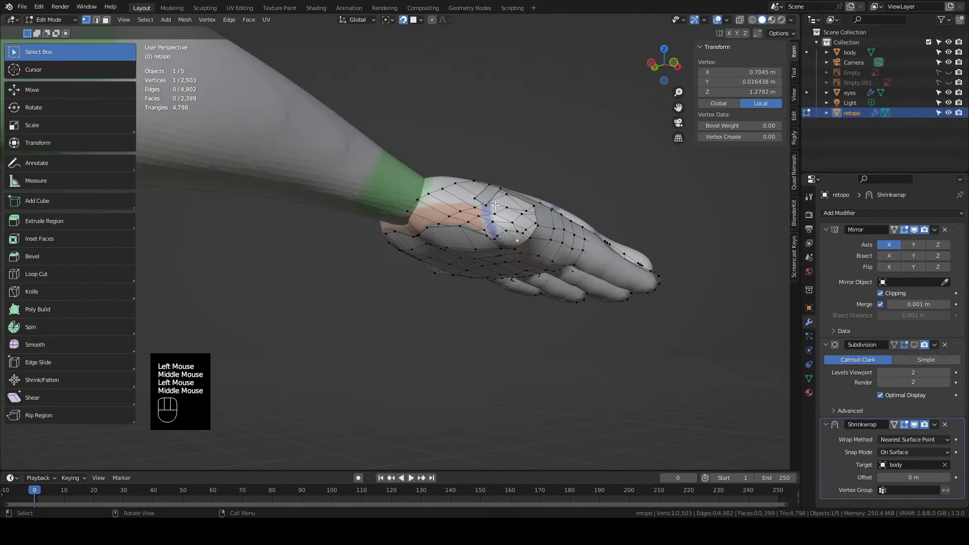
Select the border vertices around the gap beside the thumb base and fill it with a face
{"action": "left_click", "coordinate": [486, 204]}
{"action": "left_click", "coordinate": [488, 235], "text": "shift"}
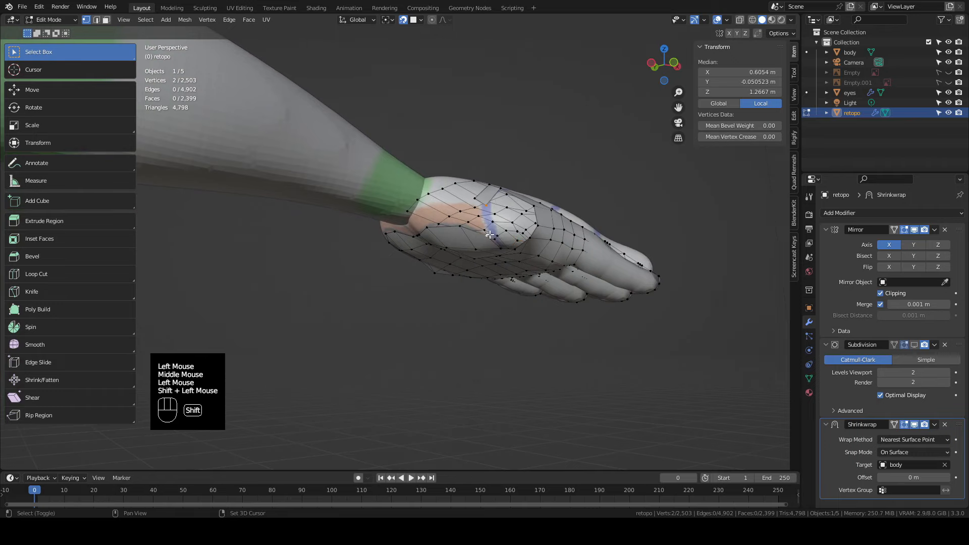
{"action": "left_click", "coordinate": [461, 227], "text": "shift"}
{"action": "key", "text": "f"}
Select the border loop around the thumb base, turn snapping off and extrude the loop along the thumb in top view
{"action": "middle_click_drag", "start_coordinate": [496, 209], "coordinate": [499, 242]}
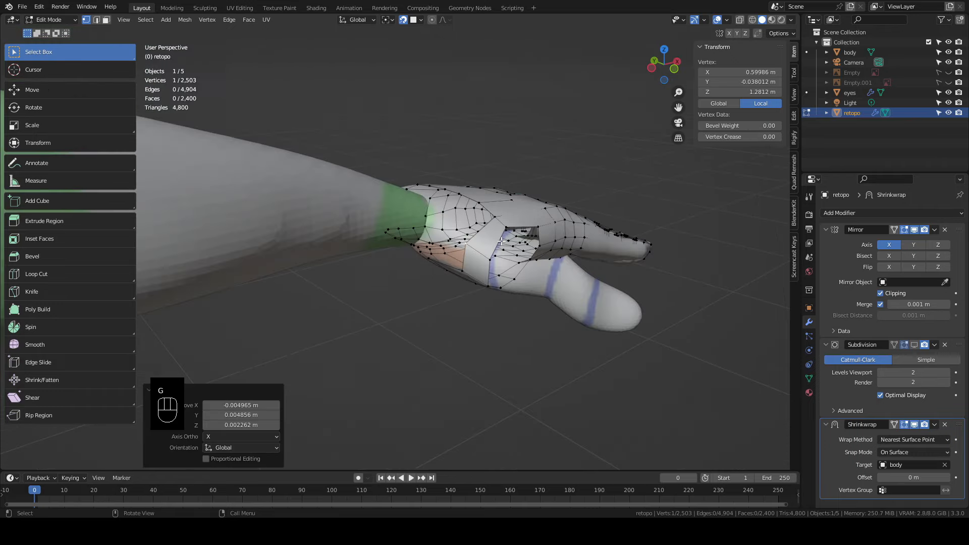
{"action": "double_click", "coordinate": [500, 243]}
{"action": "left_click", "coordinate": [513, 227]}
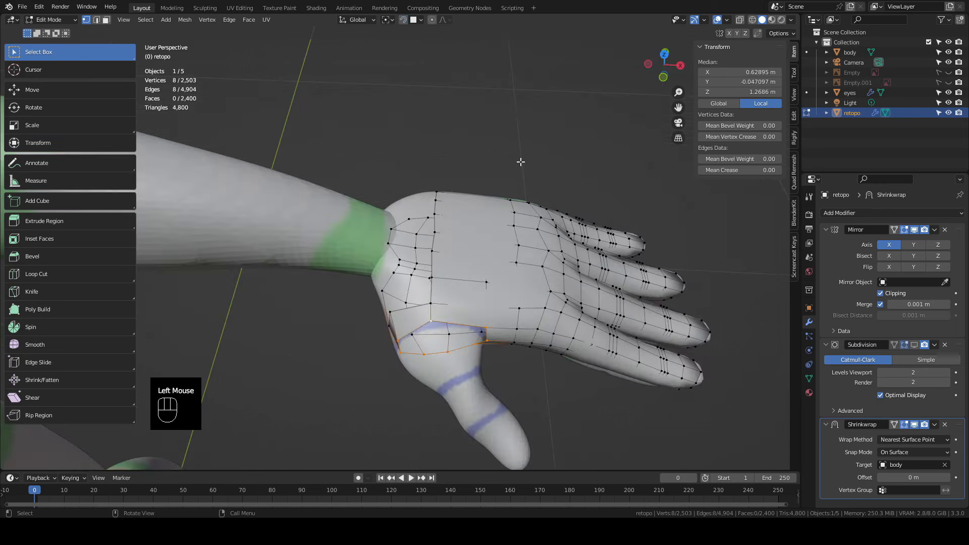
{"action": "key", "text": "KP_7"}
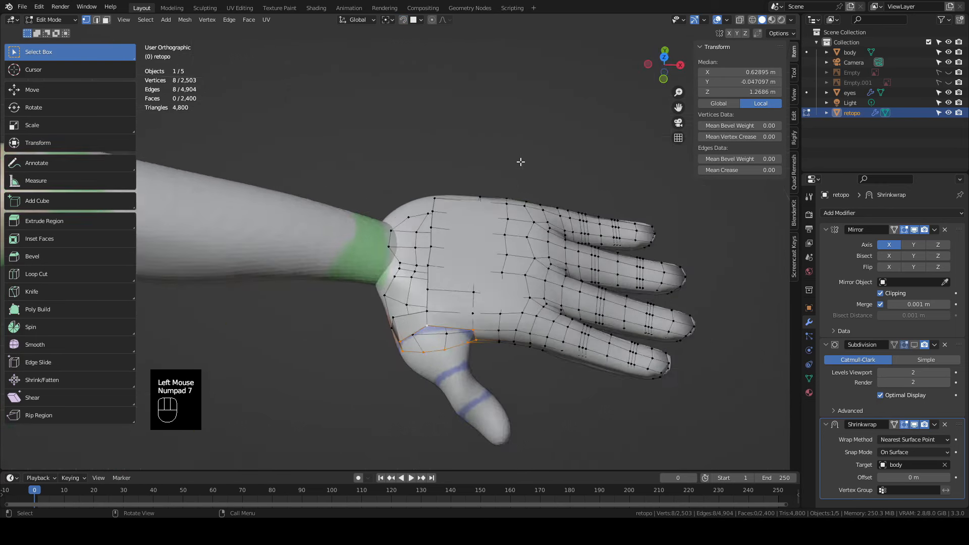
{"action": "middle_click_drag", "start_coordinate": [498, 391], "coordinate": [429, 330], "text": "shift"}
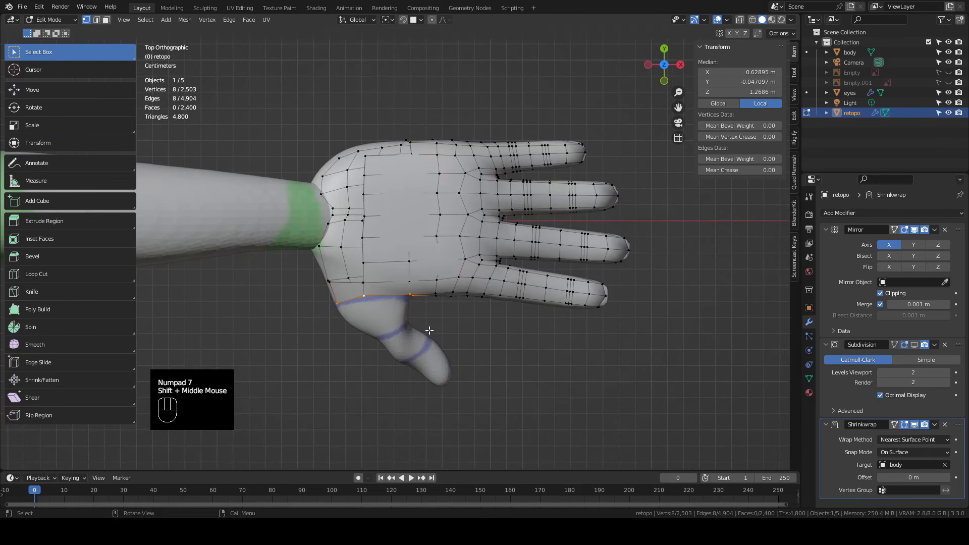
{"action": "key", "text": "e"}
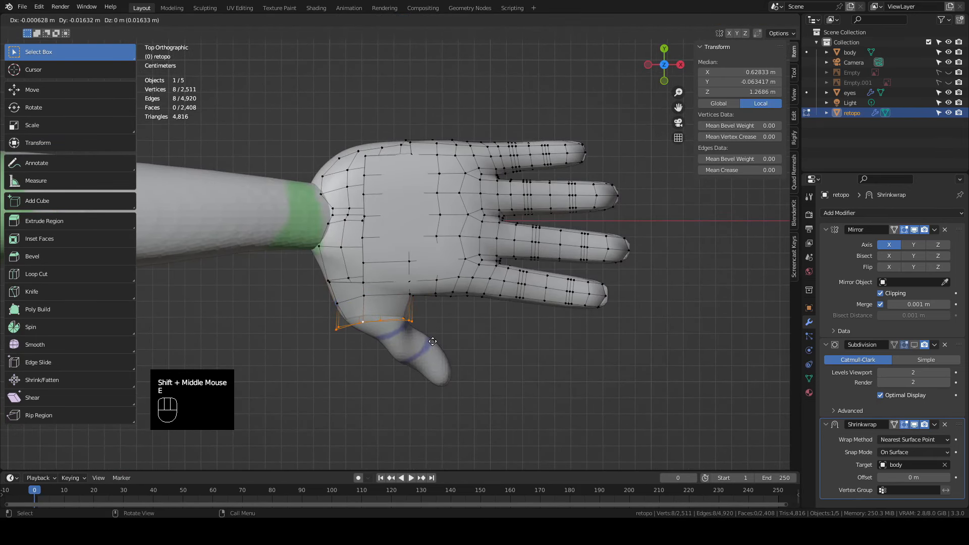
{"action": "left_click", "coordinate": [414, 333]}
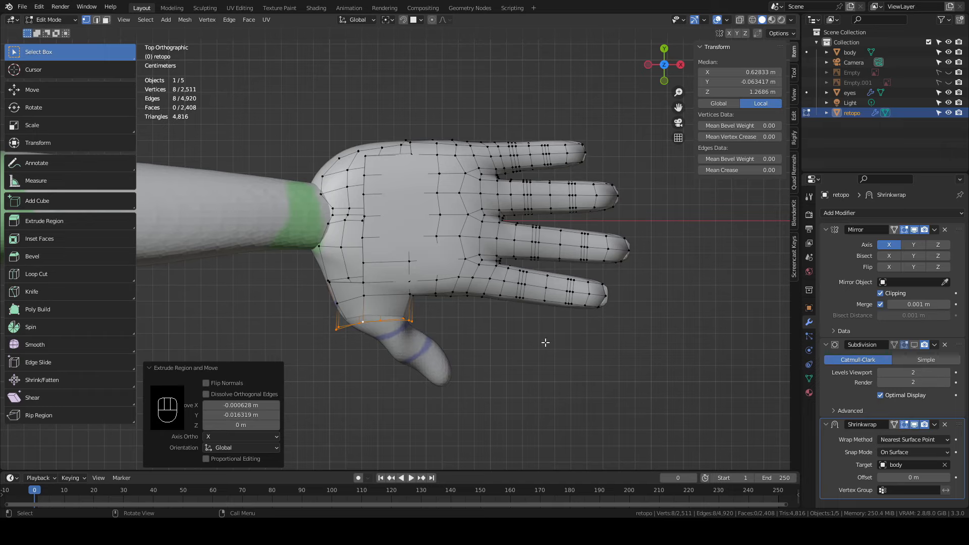
Scale the extruded thumb loop to 0.725, then rotate and move it onto the next painted blue ring
{"action": "key", "text": "s"}
{"action": "left_click", "coordinate": [498, 334]}
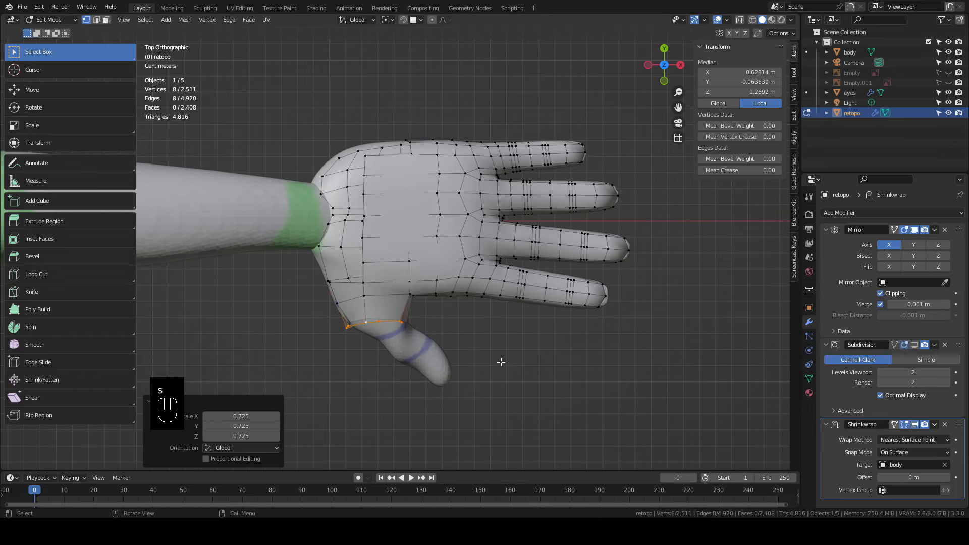
{"action": "key", "text": "r"}
{"action": "left_click", "coordinate": [499, 321]}
{"action": "key", "text": "g"}
{"action": "left_click", "coordinate": [396, 325]}
{"action": "key", "text": "r"}
{"action": "left_click", "coordinate": [395, 324]}
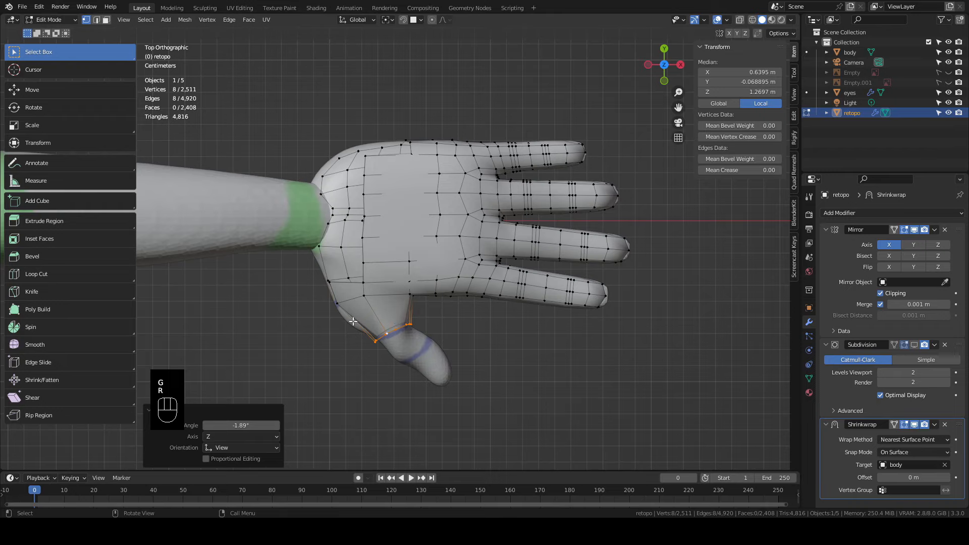
{"action": "middle_click_drag", "start_coordinate": [484, 380], "coordinate": [481, 332]}
{"action": "scroll", "coordinate": [481, 332], "scroll_direction": "down", "scroll_amount": 2}
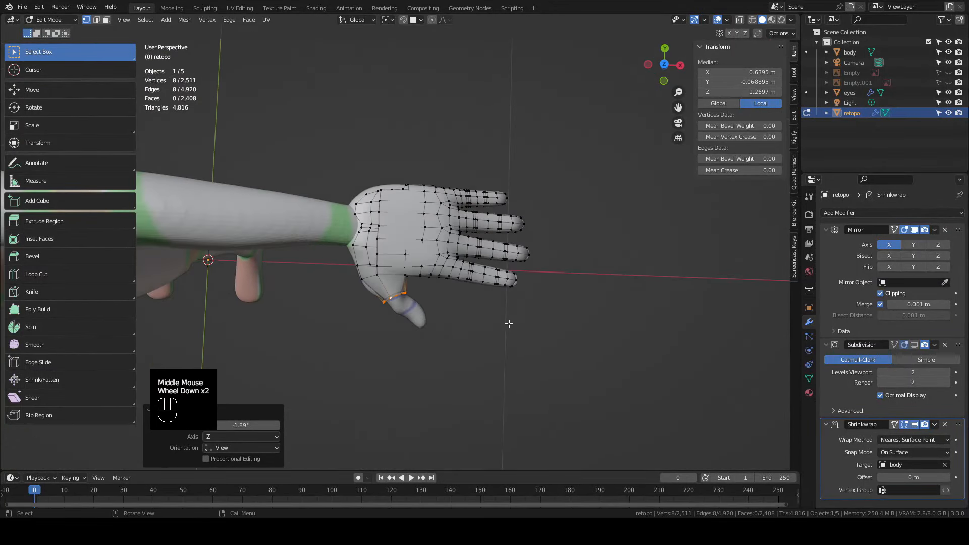
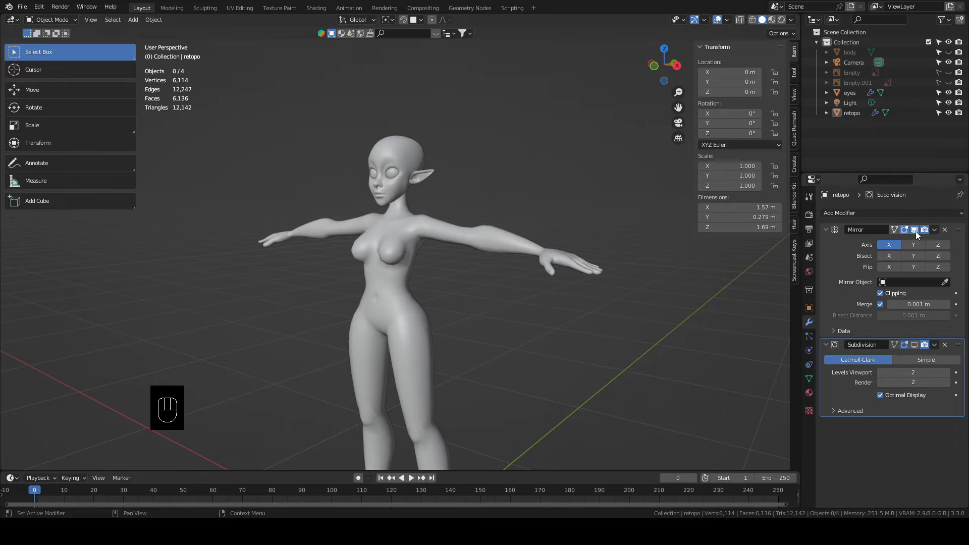
Hide the Mirror modifier in the viewport, view the half head from its open side and turn off Backface Culling
{"action": "left_click", "coordinate": [915, 230]}
{"action": "middle_click_drag", "start_coordinate": [462, 198], "coordinate": [469, 207]}
{"action": "scroll", "coordinate": [486, 228], "scroll_direction": "up", "scroll_amount": 2}
{"action": "middle_click_drag", "start_coordinate": [469, 207], "coordinate": [461, 308], "text": "shift"}
{"action": "key", "text": "KP_3"}
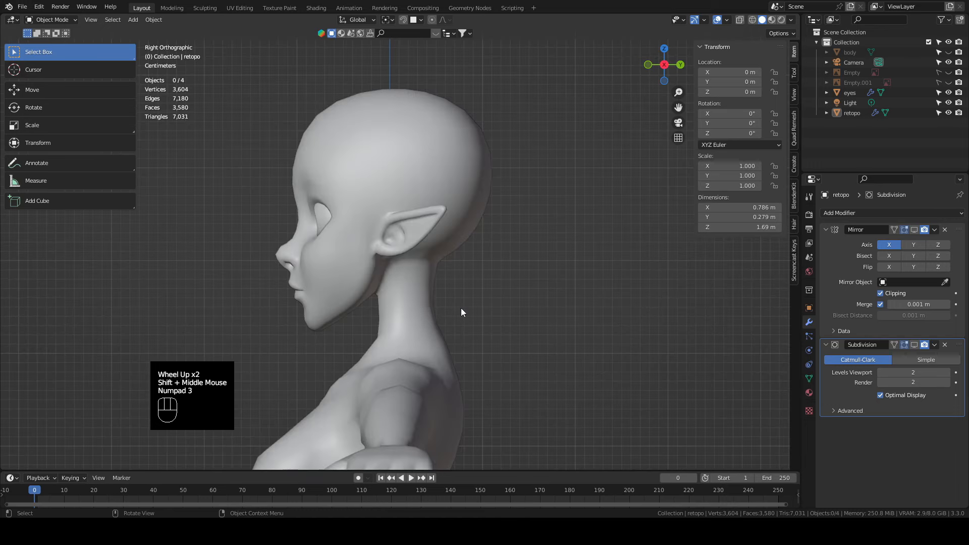
{"action": "key", "text": "KP_9"}
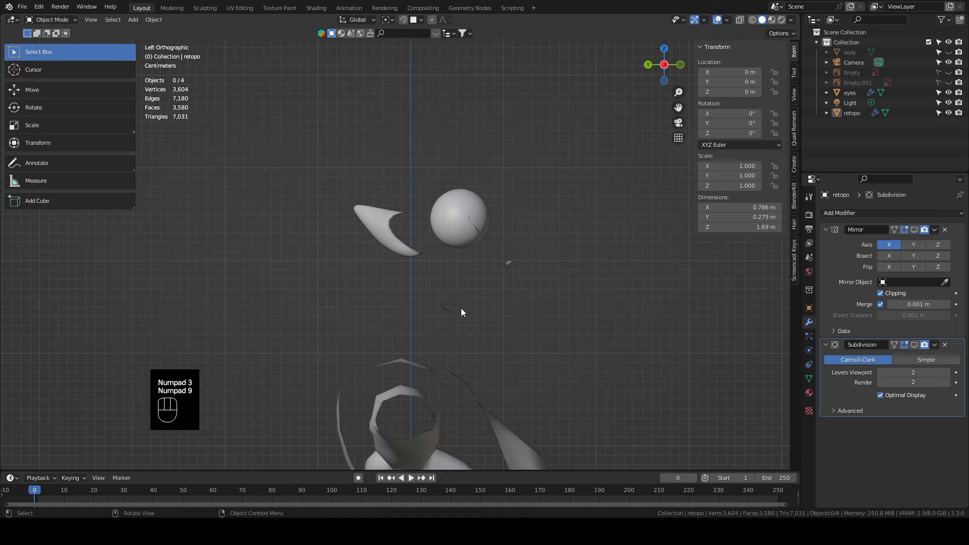
{"action": "left_click", "coordinate": [792, 20]}
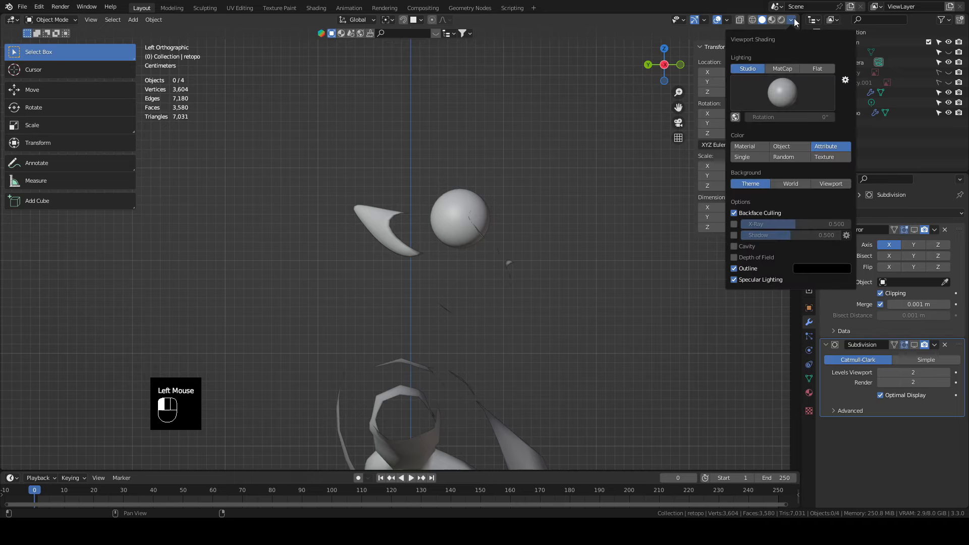
{"action": "left_click", "coordinate": [736, 212]}
Enter Edit Mode on the retopo mesh with the open half of the mouth in close view
{"action": "scroll", "coordinate": [553, 248], "scroll_direction": "up", "scroll_amount": 2}
{"action": "middle_click_drag", "start_coordinate": [553, 247], "coordinate": [385, 260], "text": "shift"}
{"action": "middle_click", "coordinate": [386, 260], "text": "alt"}
{"action": "scroll", "coordinate": [386, 260], "scroll_direction": "up", "scroll_amount": 1}
{"action": "key", "text": "Tab"}
{"action": "scroll", "coordinate": [432, 267], "scroll_direction": "up", "scroll_amount": 2}
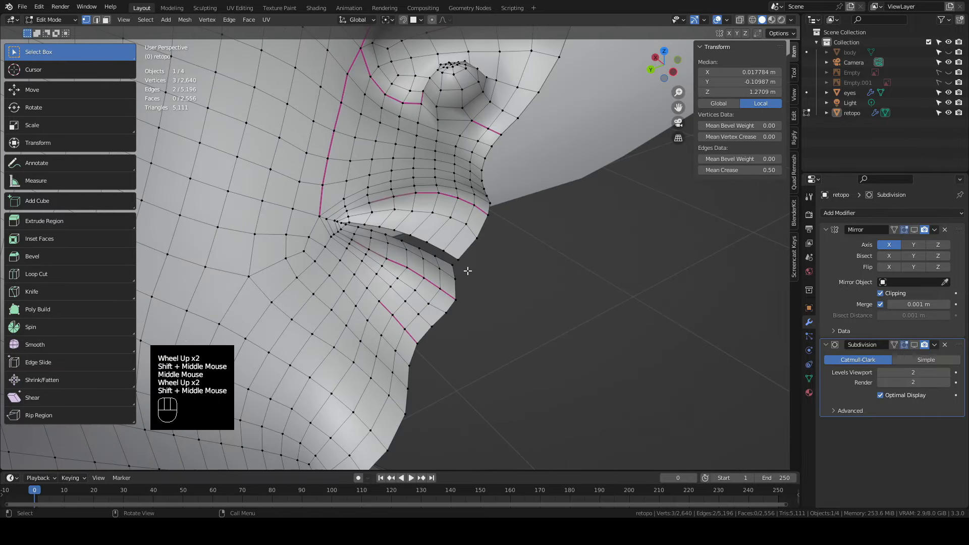
Select the edge loop of the mouth opening and extrude it inward along Y by 0.001353 m
{"action": "scroll", "coordinate": [465, 264], "scroll_direction": "up", "scroll_amount": 2}
{"action": "middle_click_drag", "start_coordinate": [465, 270], "coordinate": [431, 234], "text": "shift"}
{"action": "double_click", "coordinate": [446, 249]}
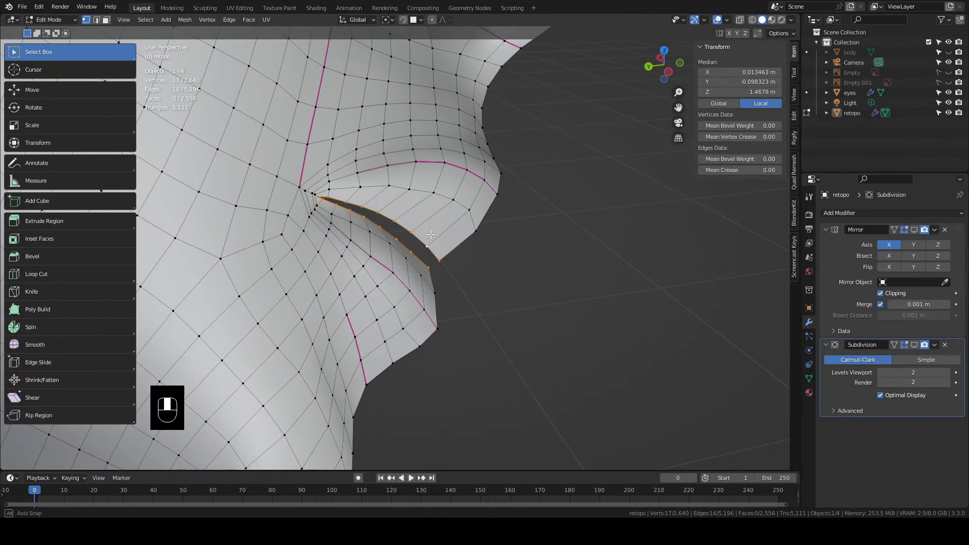
{"action": "key", "text": "e"}
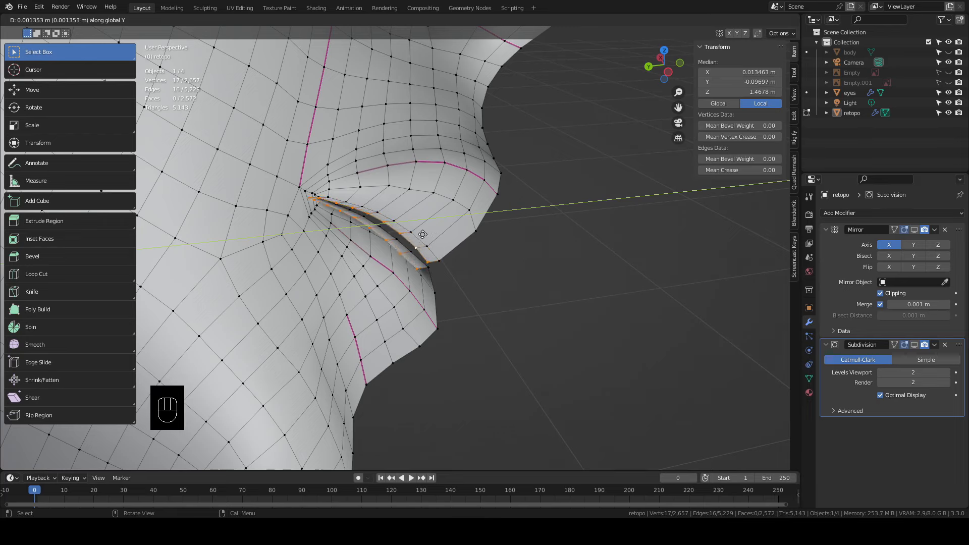
{"action": "left_click", "coordinate": [422, 234]}
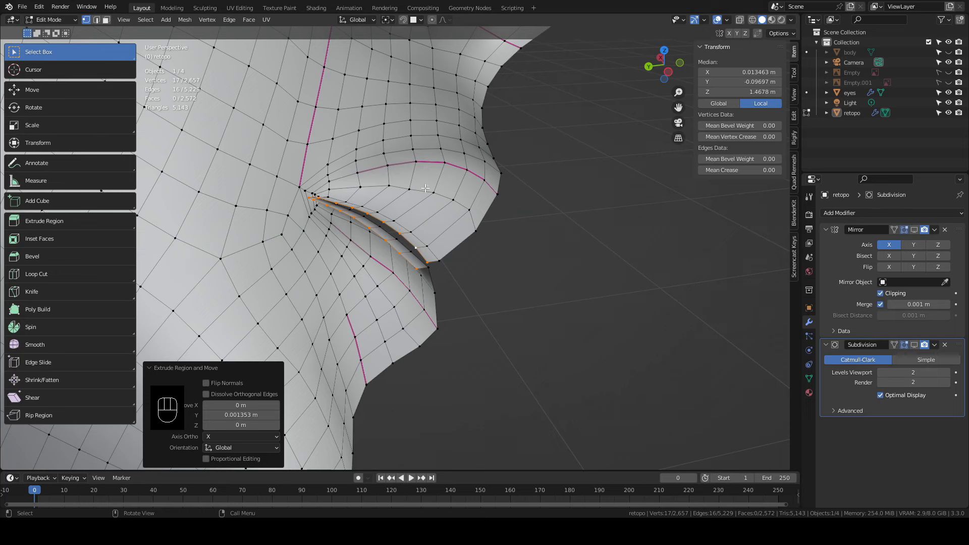
Extrude the inner lip loop a second time along Y by roughly 0.001 m
{"action": "middle_click_drag", "start_coordinate": [426, 187], "coordinate": [405, 176]}
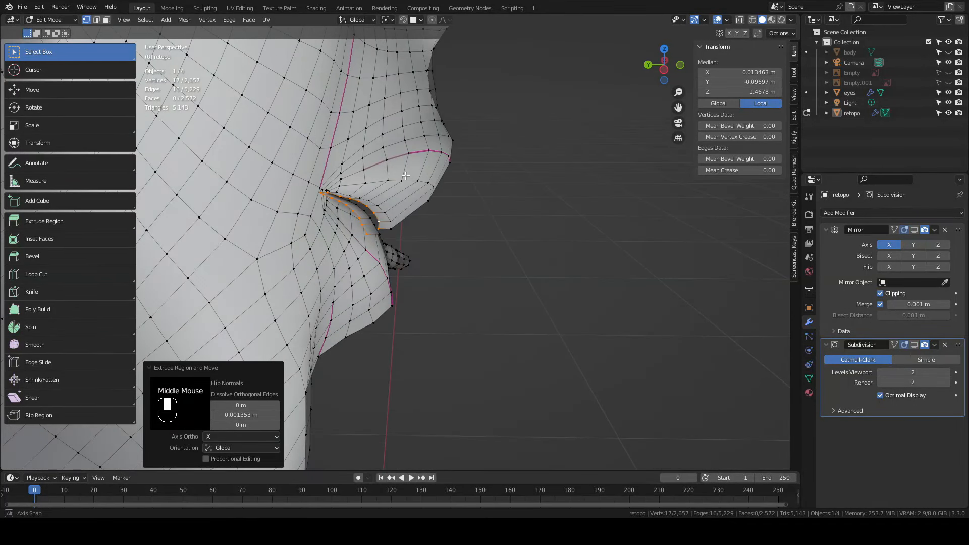
{"action": "key", "text": "e"}
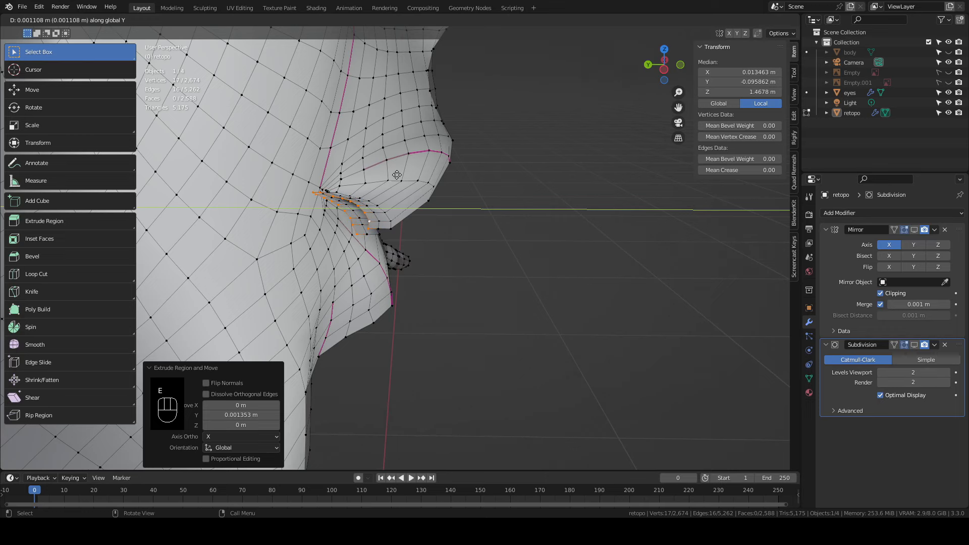
{"action": "left_click", "coordinate": [392, 174]}
Select the upper half of the innermost lip loop and move it up along Z behind the upper lip
{"action": "middle_click_drag", "start_coordinate": [409, 216], "coordinate": [476, 274]}
{"action": "left_click", "coordinate": [472, 280]}
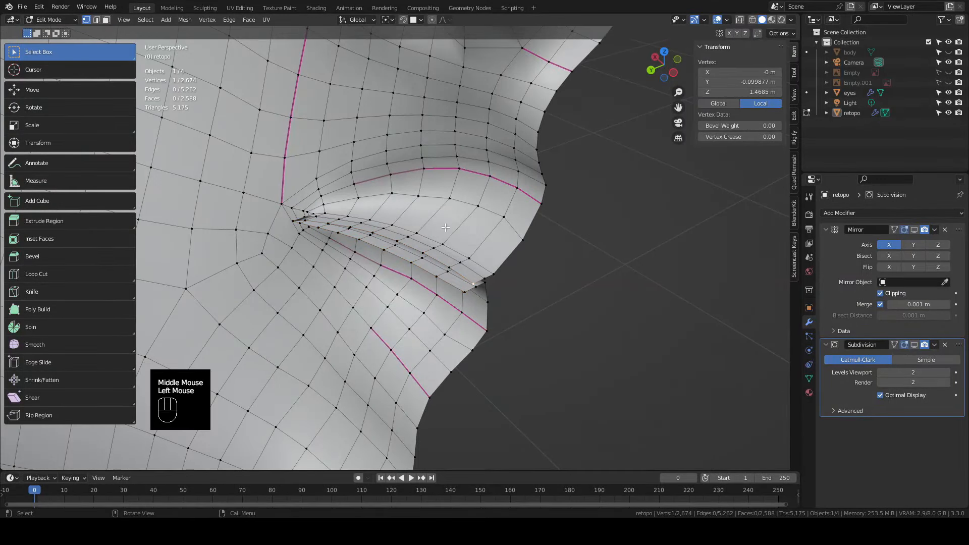
{"action": "scroll", "coordinate": [384, 237], "scroll_direction": "up", "scroll_amount": 2}
{"action": "middle_click_drag", "start_coordinate": [371, 241], "coordinate": [529, 232]}
{"action": "left_click", "coordinate": [352, 257], "text": "ctrl+shift"}
{"action": "scroll", "coordinate": [356, 227], "scroll_direction": "down", "scroll_amount": 2}
{"action": "key", "text": "g"}
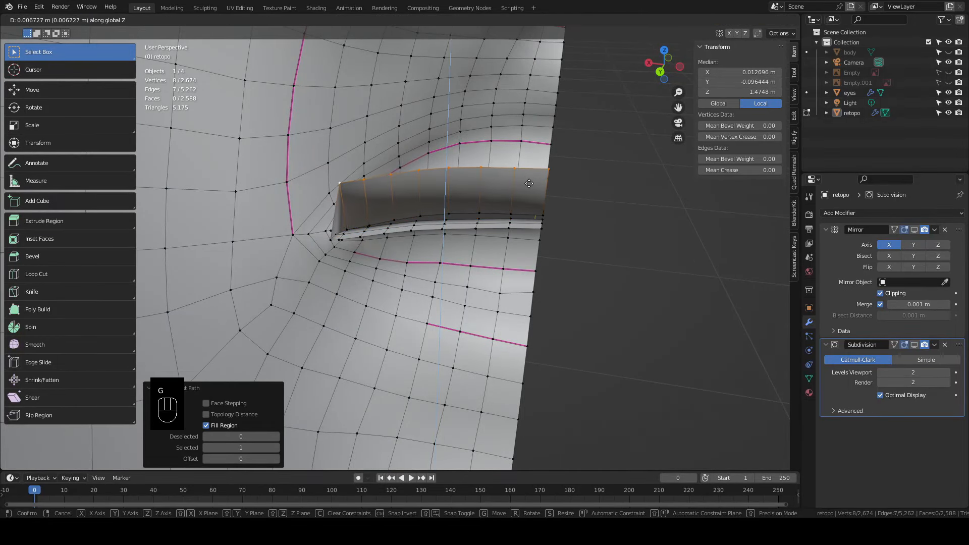
{"action": "left_click", "coordinate": [528, 166]}
Select the lower half of the innermost lip loop and move it down along Z behind the lower lip
{"action": "middle_click_drag", "start_coordinate": [529, 167], "coordinate": [529, 291]}
{"action": "scroll", "coordinate": [529, 292], "scroll_direction": "up", "scroll_amount": 1}
{"action": "left_click", "coordinate": [546, 291]}
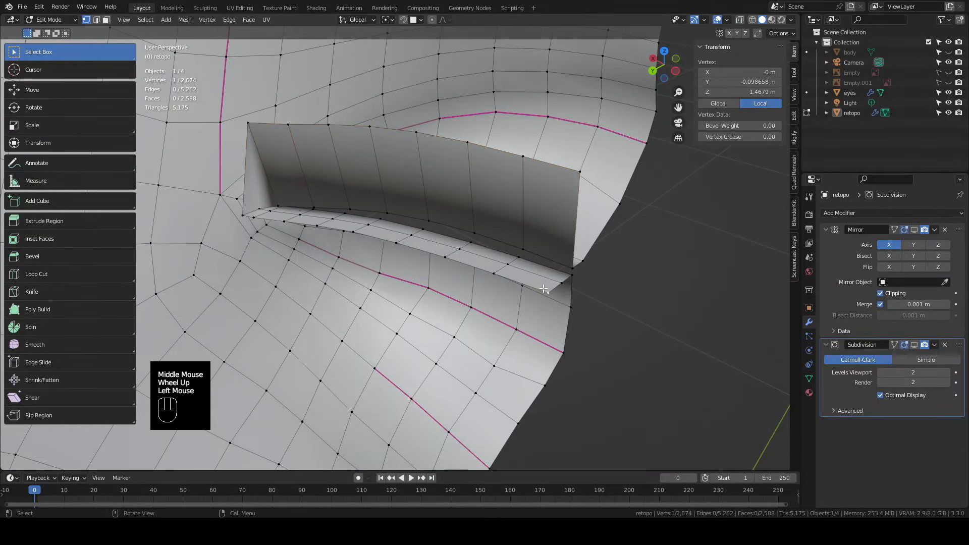
{"action": "middle_click_drag", "start_coordinate": [452, 261], "coordinate": [302, 252]}
{"action": "left_click", "coordinate": [300, 252], "text": "ctrl+shift"}
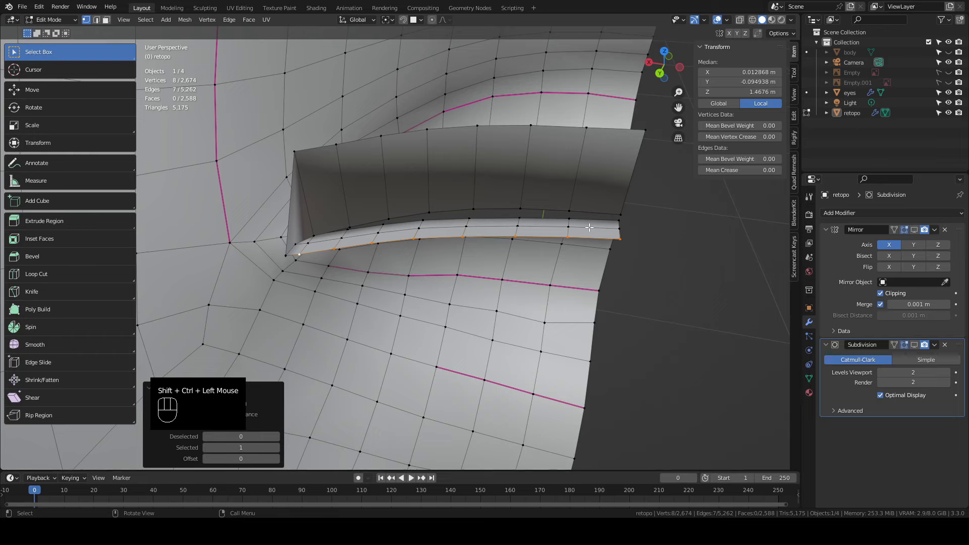
{"action": "key", "text": "g"}
{"action": "key", "text": "z"}
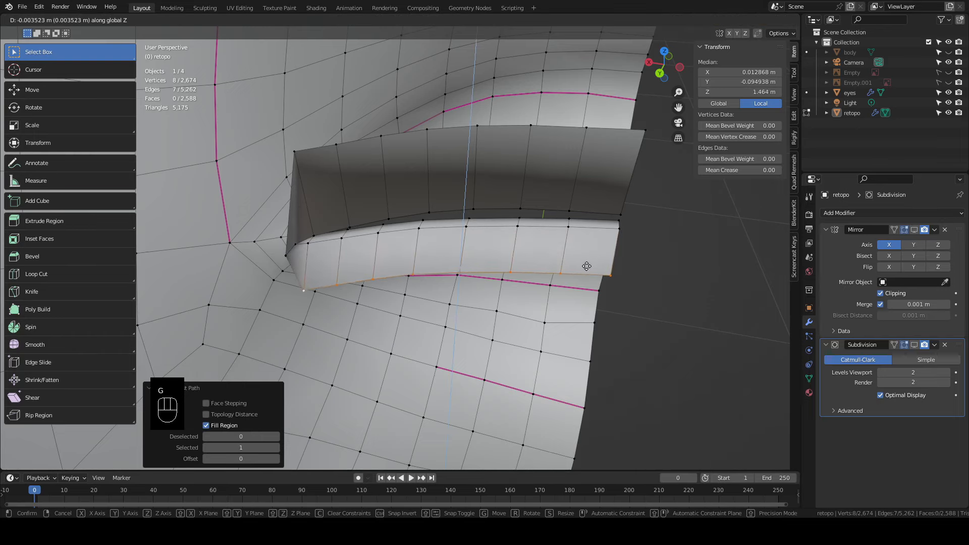
{"action": "left_click", "coordinate": [584, 282]}
Move the inner loop's mouth corner vertex outward along X by about 0.002 m
{"action": "left_click", "coordinate": [286, 255]}
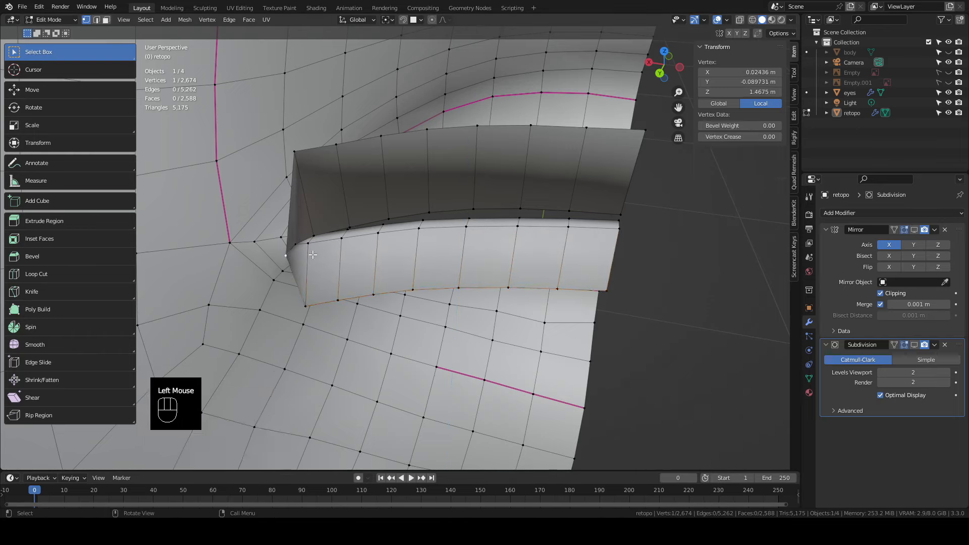
{"action": "middle_click_drag", "start_coordinate": [341, 268], "coordinate": [376, 269]}
{"action": "key", "text": "g"}
{"action": "key", "text": "x"}
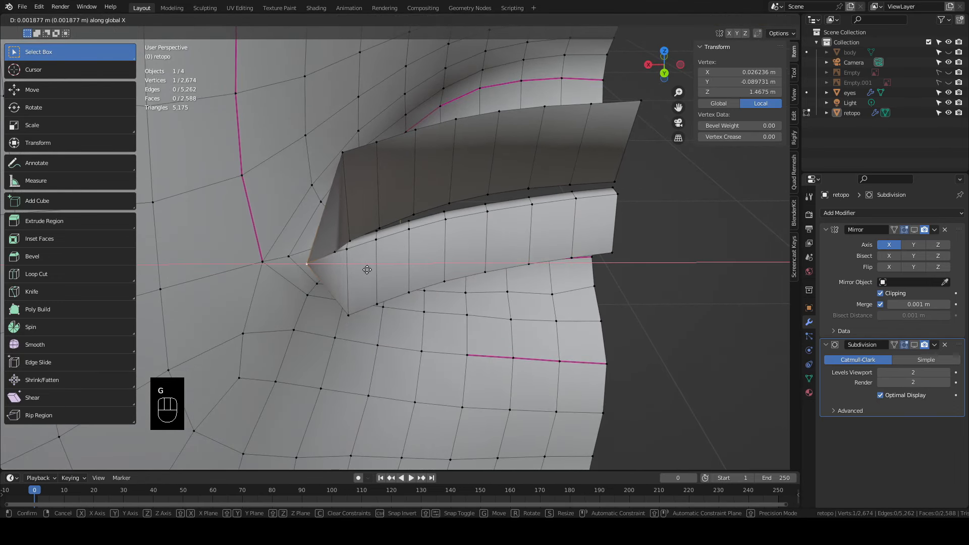
{"action": "left_click", "coordinate": [368, 270]}
Slide the loop vertices directly above and below the mouth corner along their edges toward the corner
{"action": "middle_click_drag", "start_coordinate": [369, 270], "coordinate": [316, 116]}
{"action": "left_click", "coordinate": [317, 117]}
{"action": "key", "text": "g"}
{"action": "key", "text": "g"}
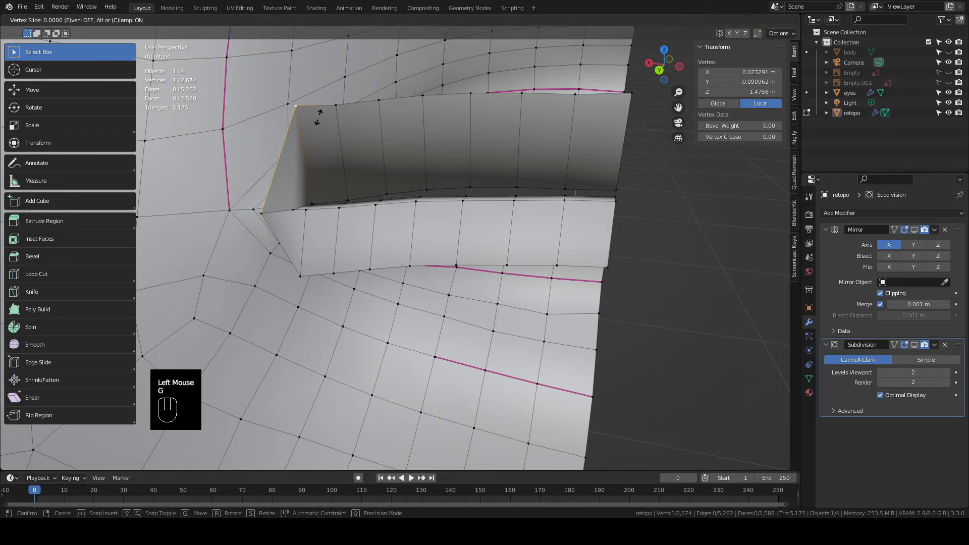
{"action": "left_click", "coordinate": [302, 161]}
{"action": "key", "text": "g"}
{"action": "key", "text": "g"}
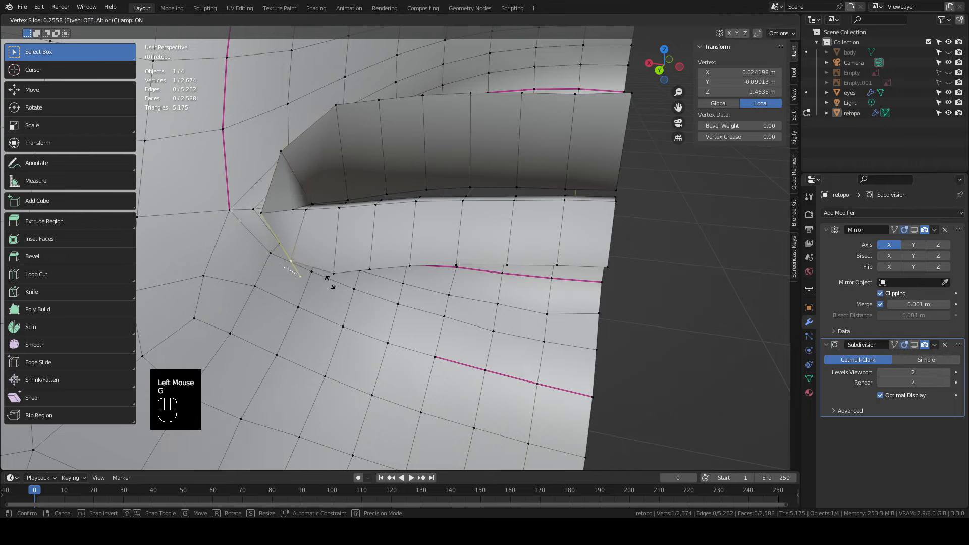
{"action": "left_click", "coordinate": [319, 269]}
Slide the second upper loop vertex toward the mouth corner by a factor of 0.297 and adjust the matching lower vertex
{"action": "left_click", "coordinate": [335, 106]}
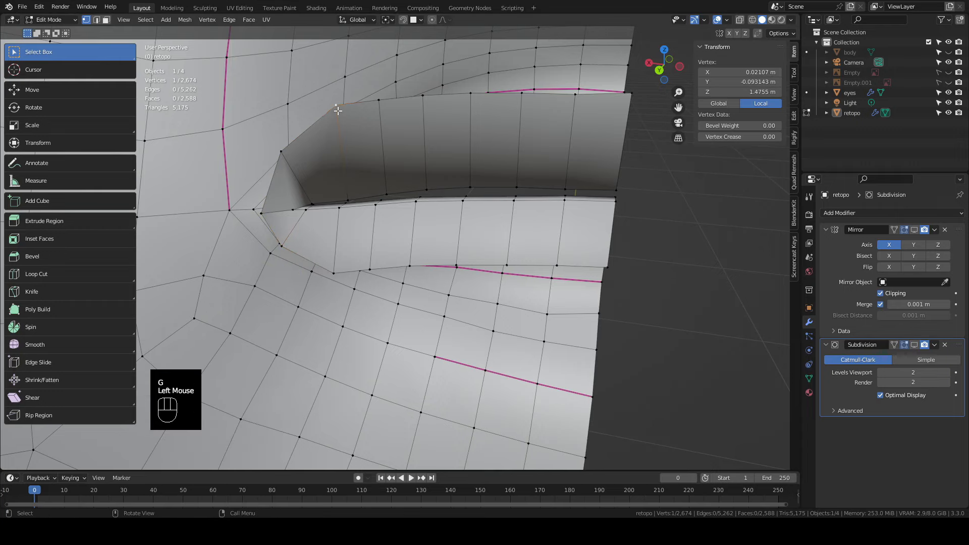
{"action": "key", "text": "g"}
{"action": "key", "text": "g"}
{"action": "left_click", "coordinate": [339, 196]}
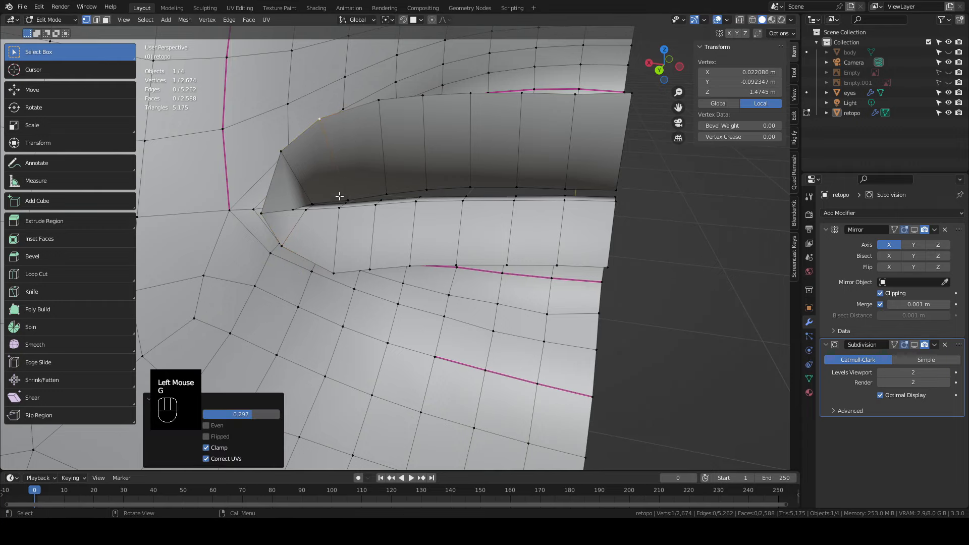
{"action": "left_click", "coordinate": [336, 269]}
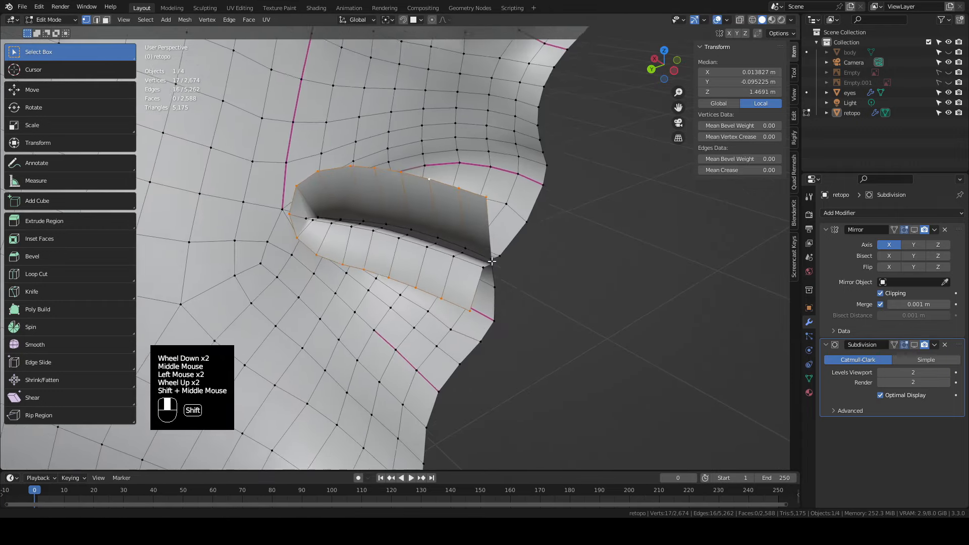
Extrude the rounded inner mouth loop back along Y by 0.009869 m in left side view
{"action": "middle_click_drag", "start_coordinate": [489, 264], "coordinate": [486, 265], "text": "shift"}
{"action": "middle_click_drag", "start_coordinate": [487, 264], "coordinate": [493, 290]}
{"action": "key", "text": "KP_3"}
{"action": "key", "text": "KP_9"}
{"action": "scroll", "coordinate": [493, 289], "scroll_direction": "down", "scroll_amount": 2}
{"action": "key", "text": "e"}
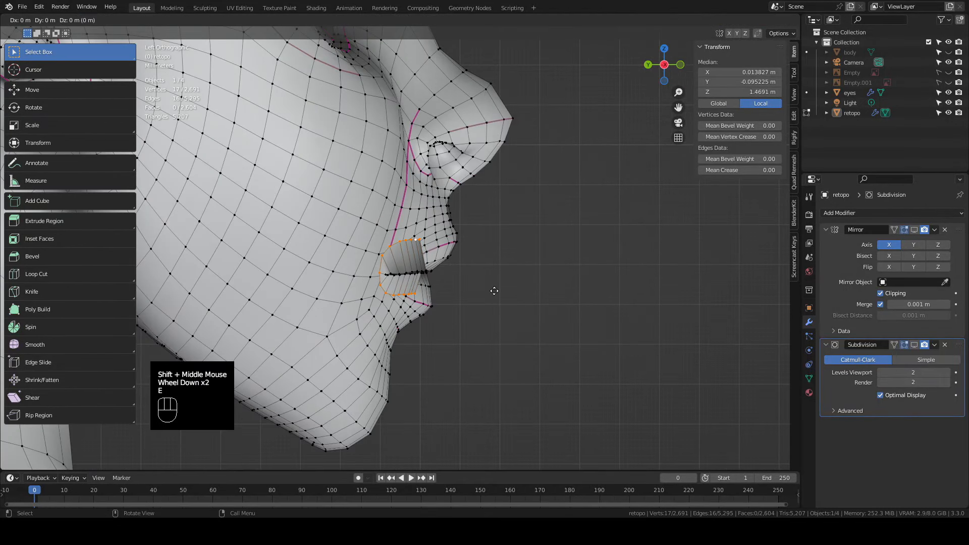
{"action": "left_click", "coordinate": [467, 288]}
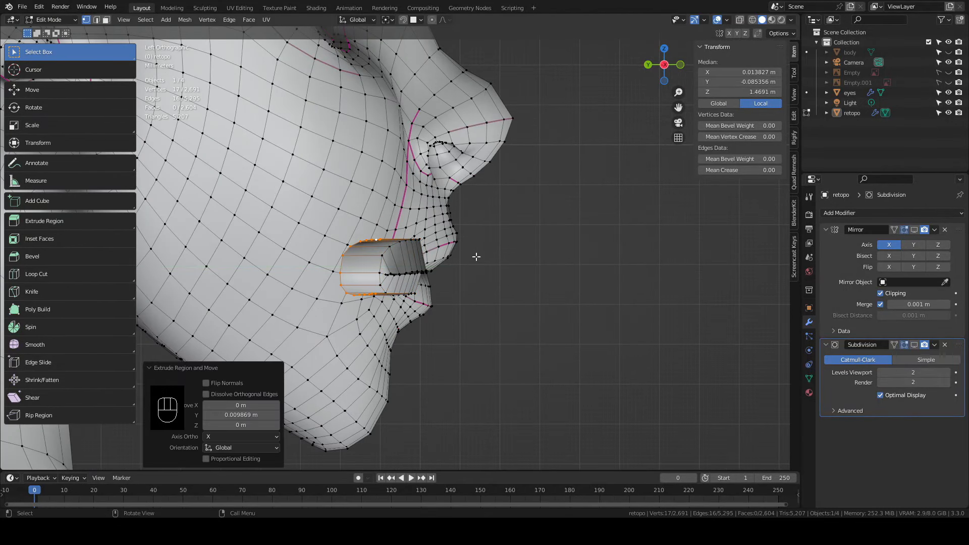
Scale the extruded mouth loop to 3.286 along Z, then tilt it by about 9.8° and refine its rotation in side view
{"action": "key", "text": "s"}
{"action": "key", "text": "z"}
{"action": "left_click", "coordinate": [555, 227]}
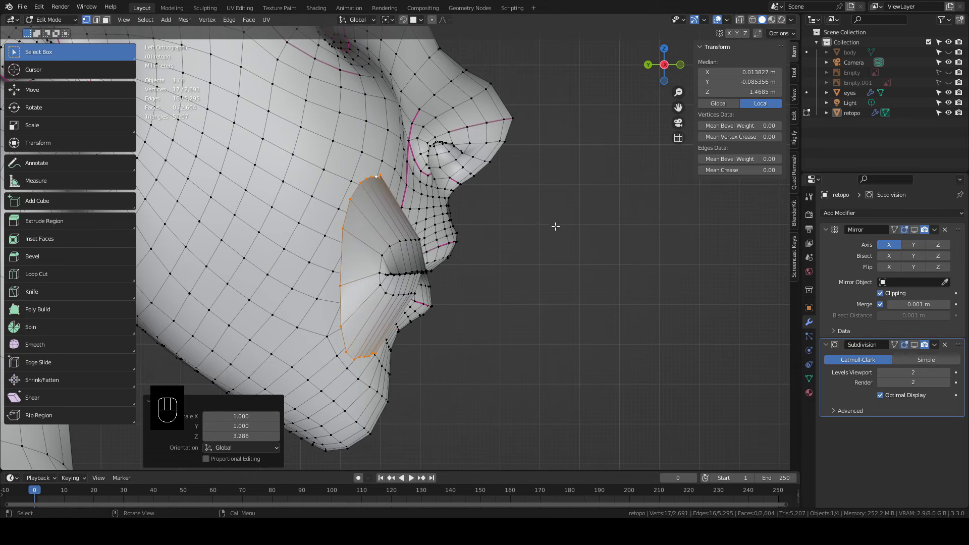
{"action": "key", "text": "r"}
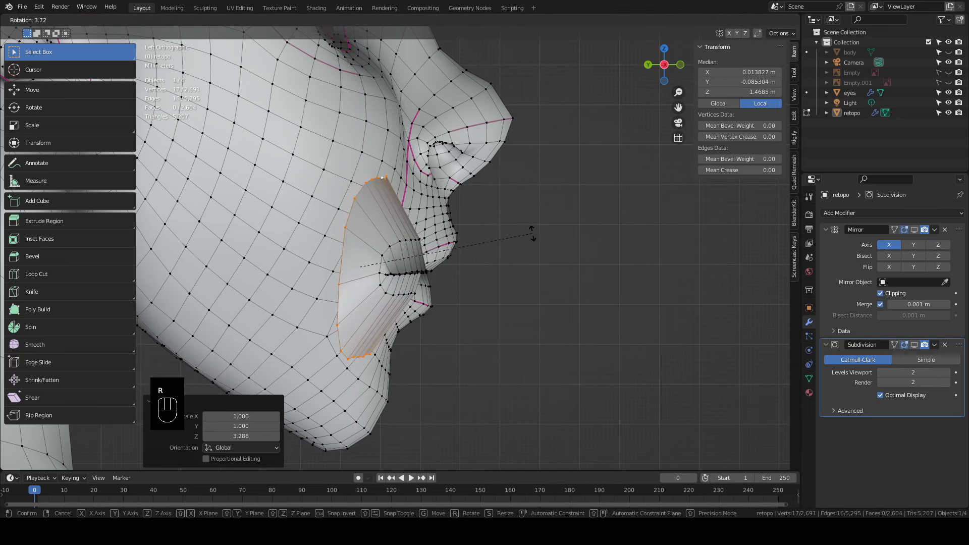
{"action": "left_click", "coordinate": [536, 233]}
{"action": "middle_click_drag", "start_coordinate": [300, 342], "coordinate": [445, 367], "text": "shift"}
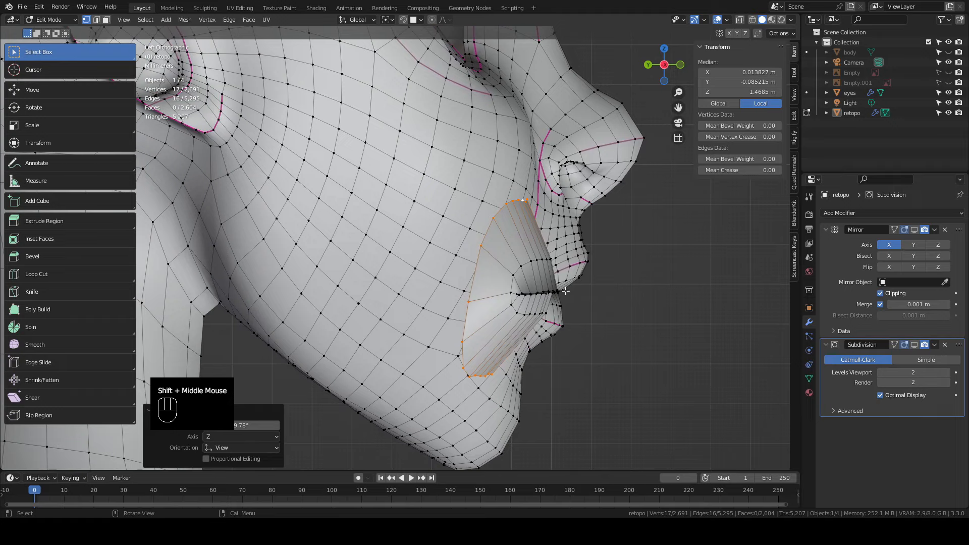
{"action": "key", "text": "r"}
{"action": "left_click", "coordinate": [605, 268]}
Turn off Proportional Editing with the open side of the mouth cavity in close view
{"action": "middle_click_drag", "start_coordinate": [554, 264], "coordinate": [505, 242]}
{"action": "scroll", "coordinate": [504, 242], "scroll_direction": "up", "scroll_amount": 2}
{"action": "middle_click_drag", "start_coordinate": [505, 243], "coordinate": [435, 207], "text": "shift"}
{"action": "scroll", "coordinate": [455, 217], "scroll_direction": "down", "scroll_amount": 4}
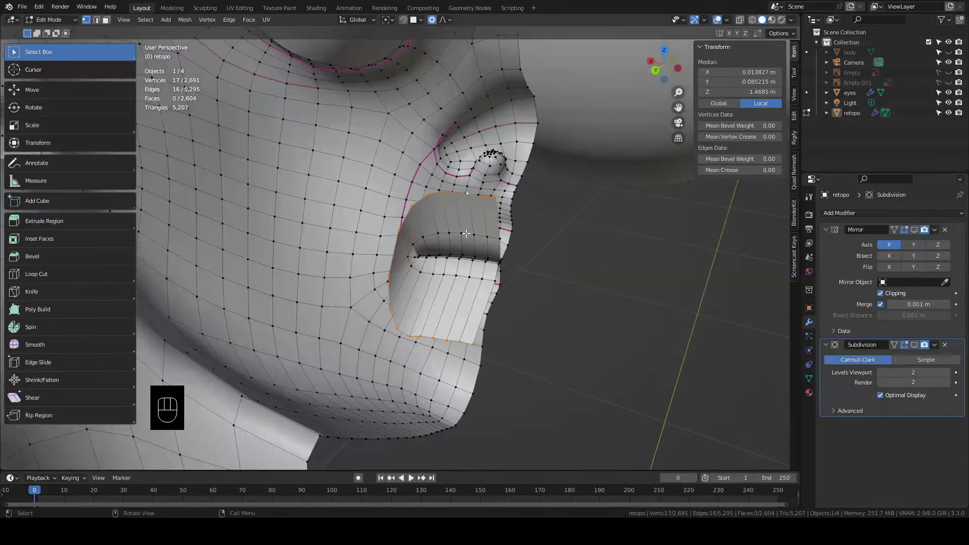
{"action": "scroll", "coordinate": [482, 227], "scroll_direction": "up", "scroll_amount": 2}
{"action": "middle_click_drag", "start_coordinate": [484, 225], "coordinate": [438, 213], "text": "shift"}
{"action": "left_click", "coordinate": [431, 21]}
Select the five cheek-side vertices of the mouth cavity's border loop and move them 0.002853 m outward along X
{"action": "left_click", "coordinate": [426, 206]}
{"action": "left_click", "coordinate": [410, 247], "text": "shift"}
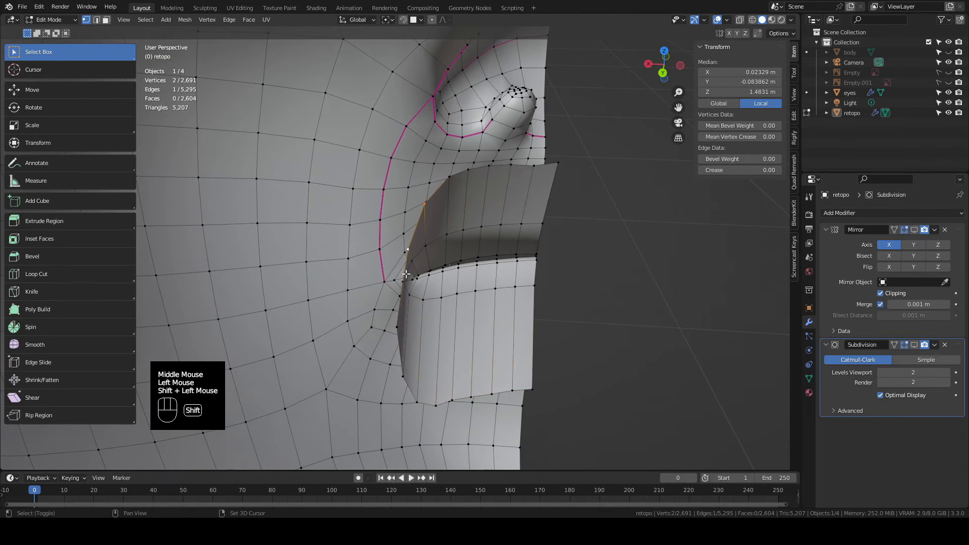
{"action": "middle_click_drag", "start_coordinate": [410, 246], "coordinate": [376, 318]}
{"action": "left_click", "coordinate": [372, 321], "text": "shift"}
{"action": "left_click", "coordinate": [372, 375], "text": "shift"}
{"action": "left_click", "coordinate": [383, 408], "text": "shift"}
{"action": "middle_click_drag", "start_coordinate": [383, 408], "coordinate": [470, 337]}
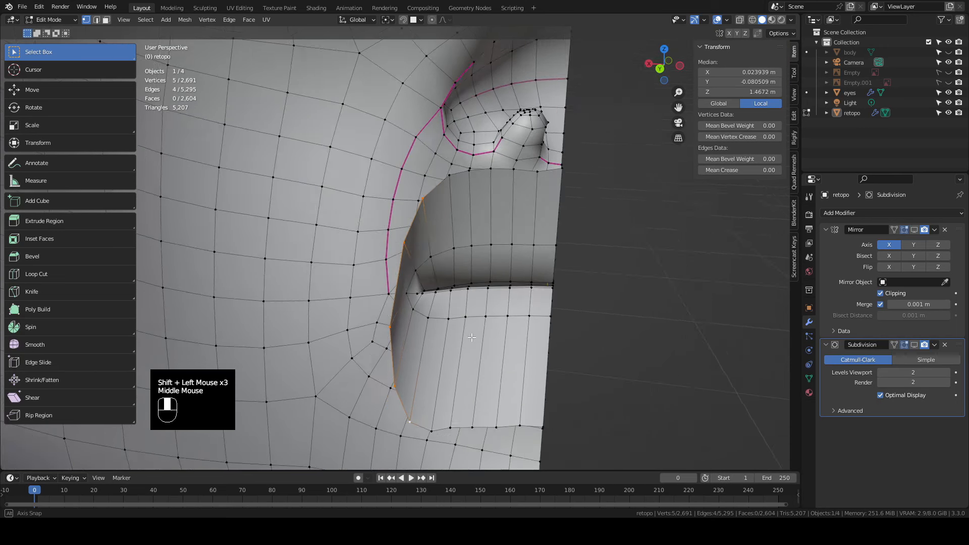
{"action": "key", "text": "g"}
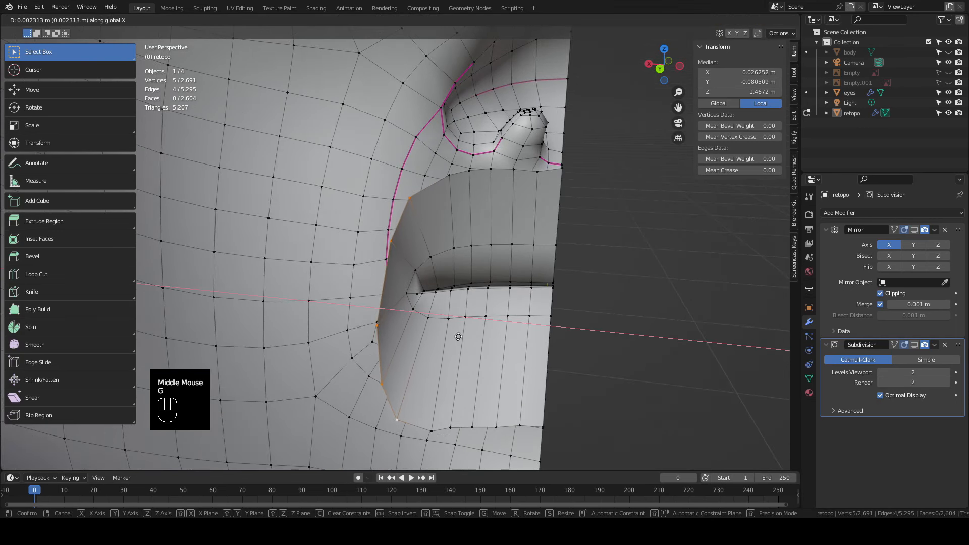
{"action": "left_click", "coordinate": [454, 334]}
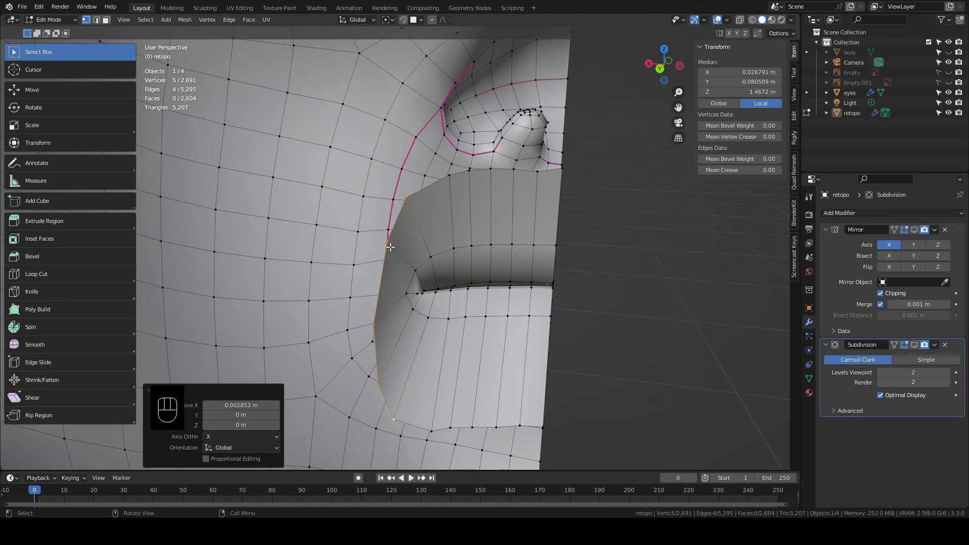
Select the three middle vertices on the cheek side of the border loop and move them further outward along X
{"action": "left_click", "coordinate": [372, 326]}
{"action": "left_click", "coordinate": [378, 365], "text": "shift"}
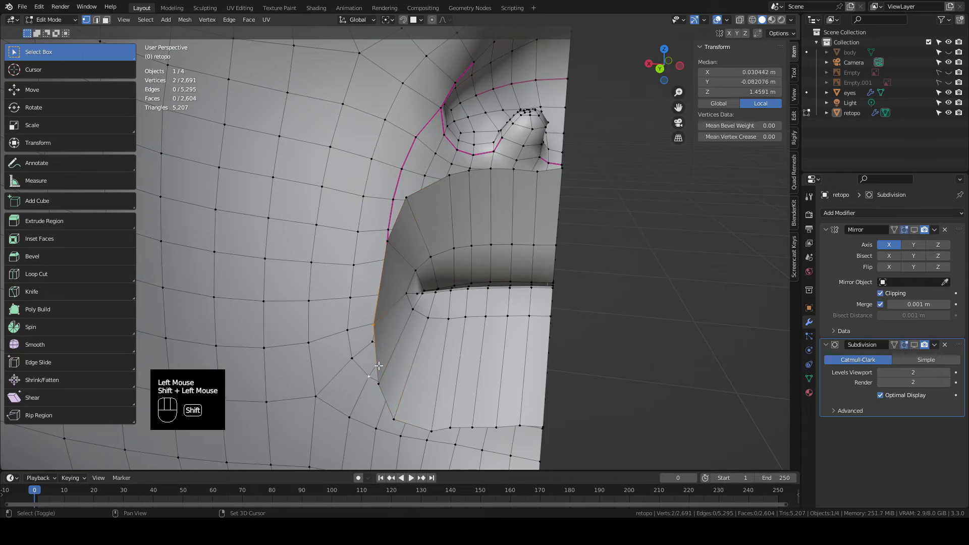
{"action": "left_click", "coordinate": [423, 302], "text": "shift"}
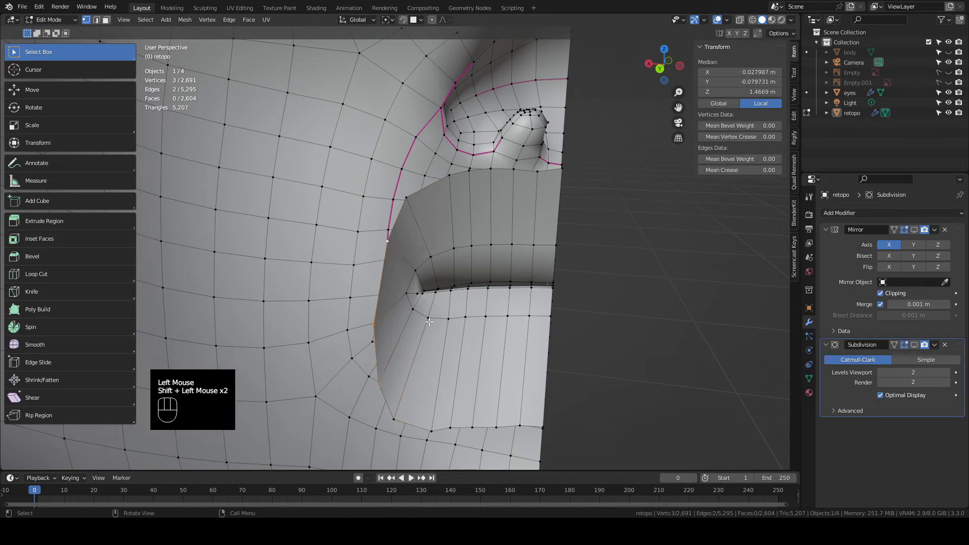
{"action": "key", "text": "g"}
{"action": "key", "text": "x"}
{"action": "left_click", "coordinate": [414, 322]}
Move the single middle vertex on the cheek side of the border loop further outward along X
{"action": "left_click", "coordinate": [362, 325]}
{"action": "key", "text": "g"}
{"action": "key", "text": "x"}
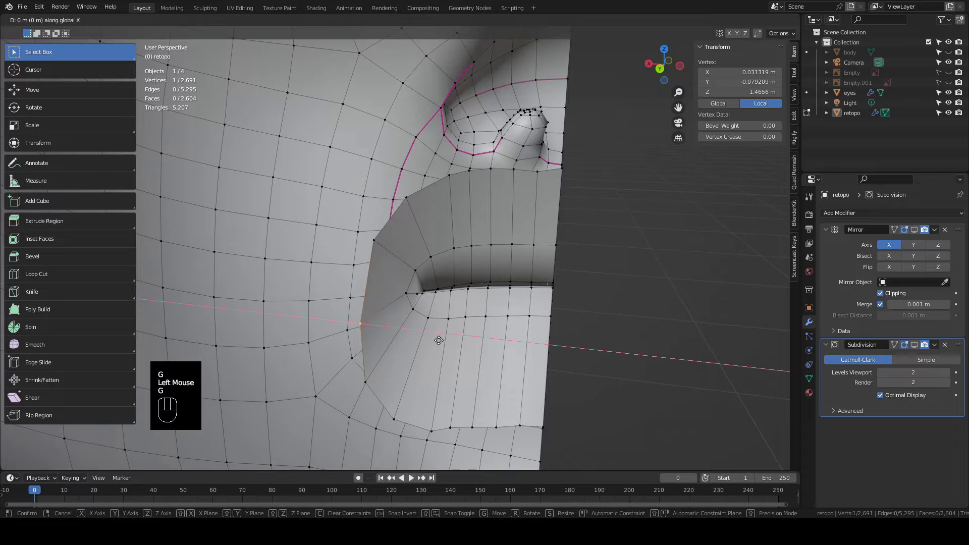
{"action": "left_click", "coordinate": [437, 340]}
Nudge a vertex on the lower edge of the mouth cavity's border loop down by about 0.0004 m
{"action": "middle_click_drag", "start_coordinate": [437, 340], "coordinate": [492, 214]}
{"action": "left_click", "coordinate": [526, 172]}
{"action": "key", "text": "g"}
{"action": "left_click", "coordinate": [526, 172]}
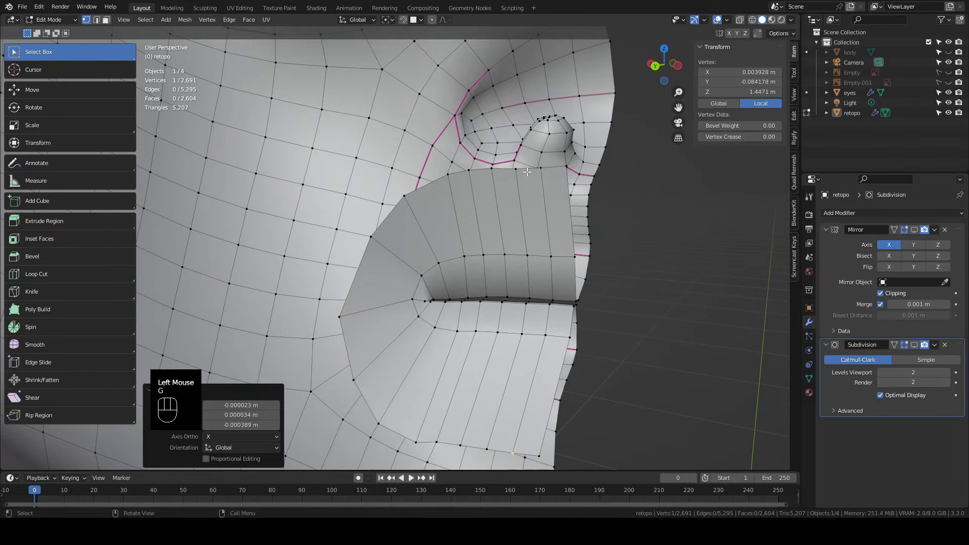
Select the whole mouth cavity border loop and extrude it back 0.045245 m in Y and 0.020345 m in Z in side view
{"action": "double_click", "coordinate": [527, 172]}
{"action": "scroll", "coordinate": [606, 272], "scroll_direction": "down", "scroll_amount": 2}
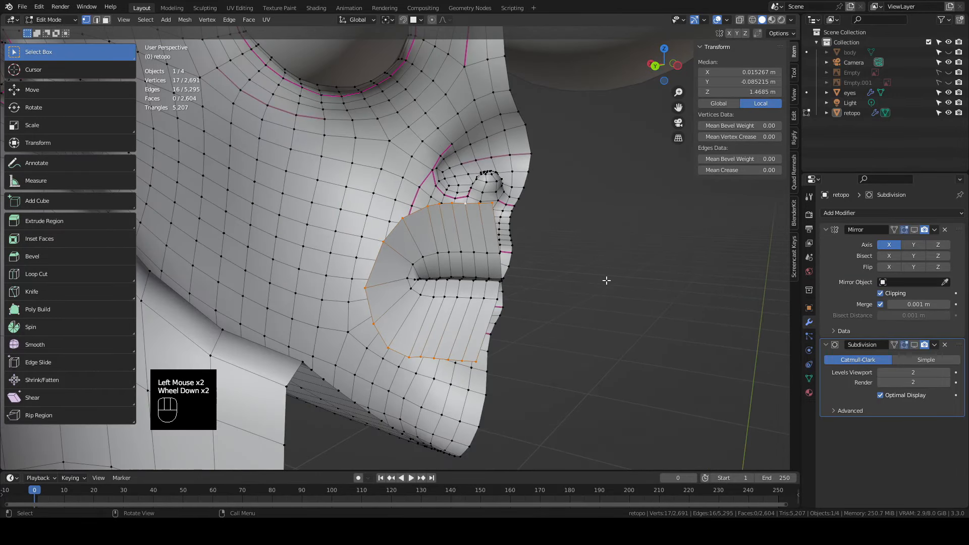
{"action": "key", "text": "KP_3"}
{"action": "key", "text": "KP_9"}
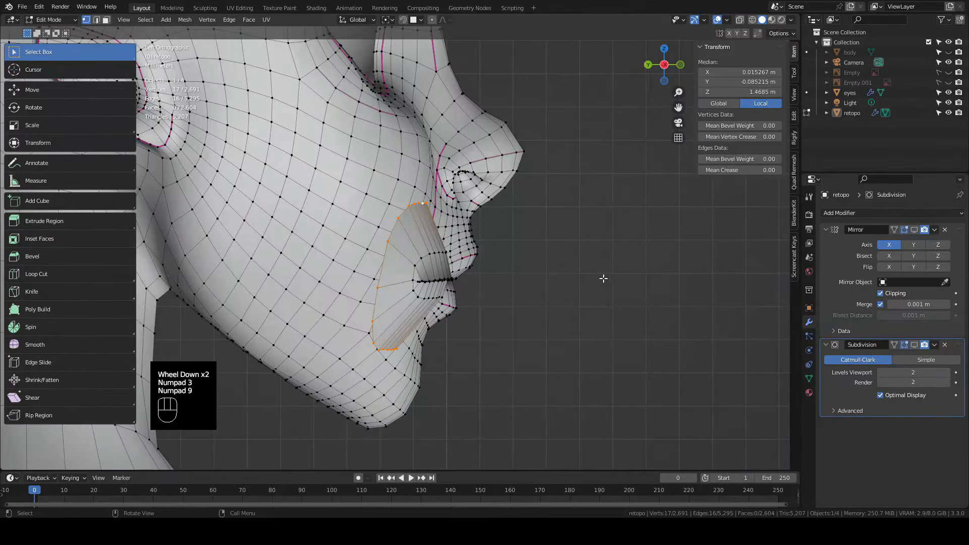
{"action": "middle_click_drag", "start_coordinate": [603, 278], "coordinate": [624, 316], "text": "shift"}
{"action": "key", "text": "e"}
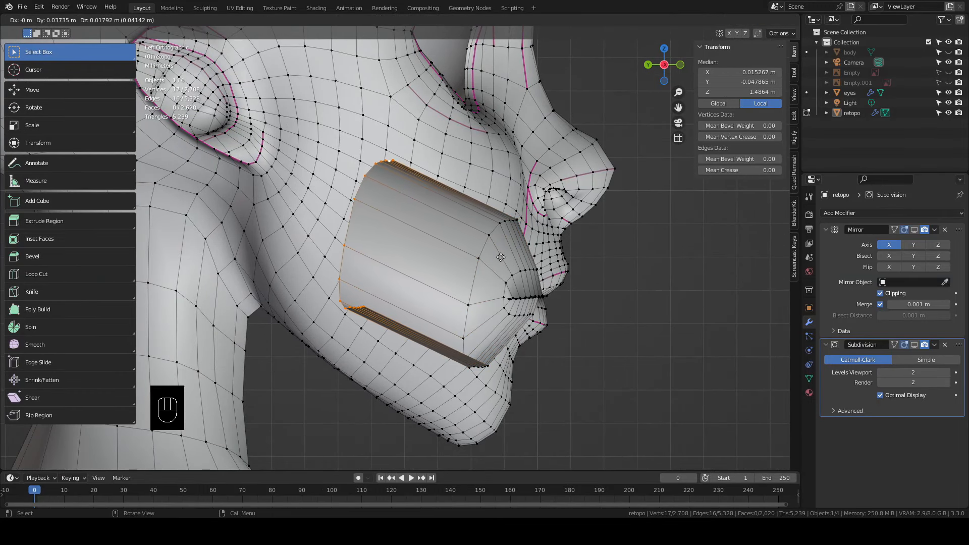
{"action": "left_click", "coordinate": [475, 249]}
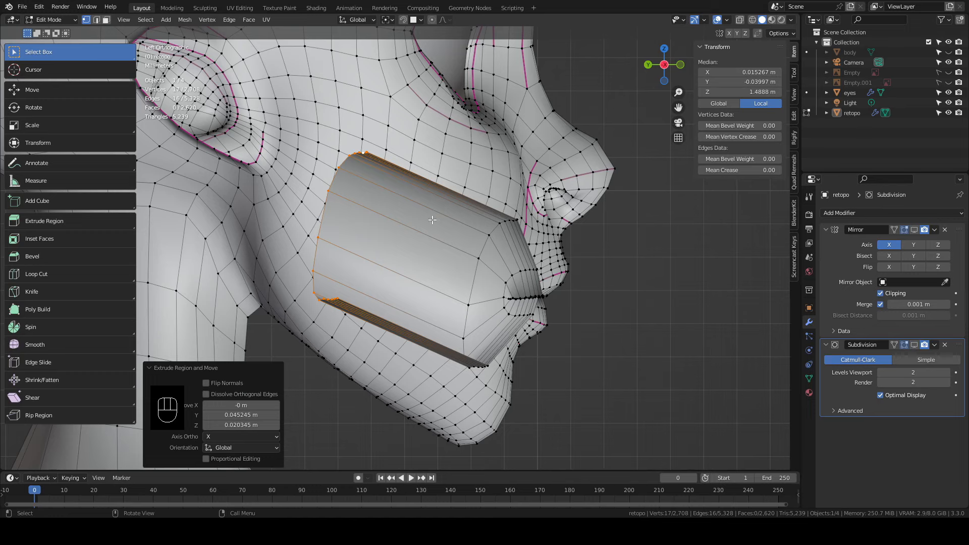
Extrude the mouth cavity's border loop back 0.047067 m in Y and 0.004099 m in Z, then scale it to 0.322 along Z
{"action": "key", "text": "e"}
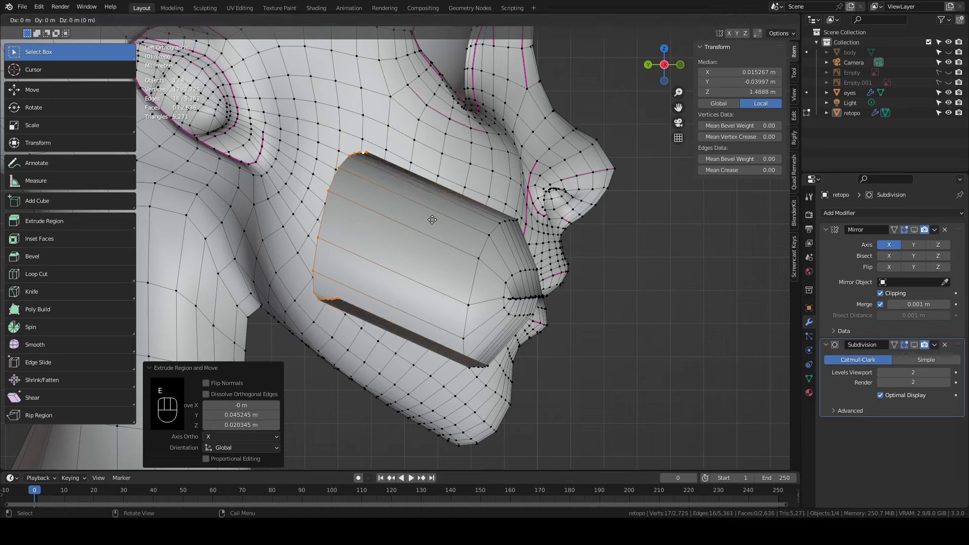
{"action": "left_click", "coordinate": [292, 217]}
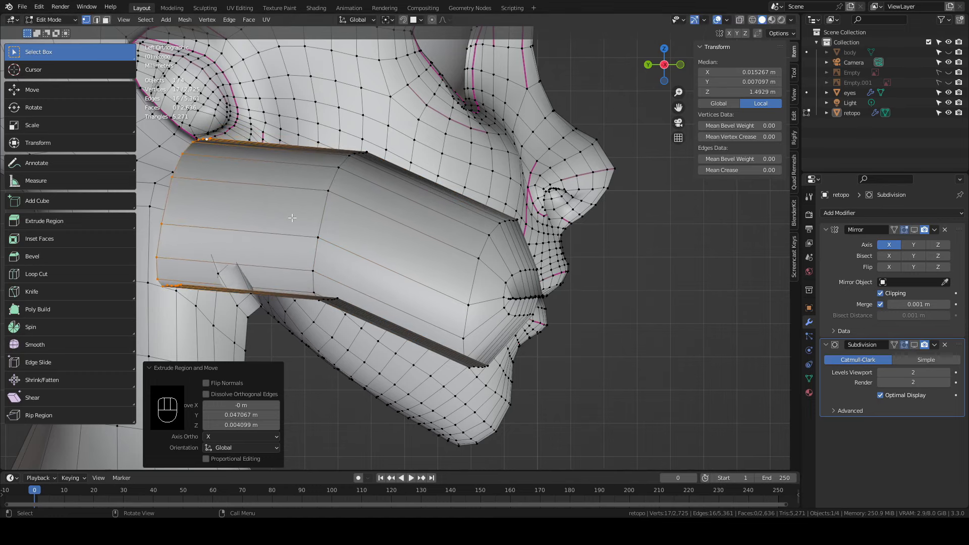
{"action": "middle_click_drag", "start_coordinate": [292, 217], "coordinate": [492, 187], "text": "shift"}
{"action": "key", "text": "s"}
{"action": "key", "text": "z"}
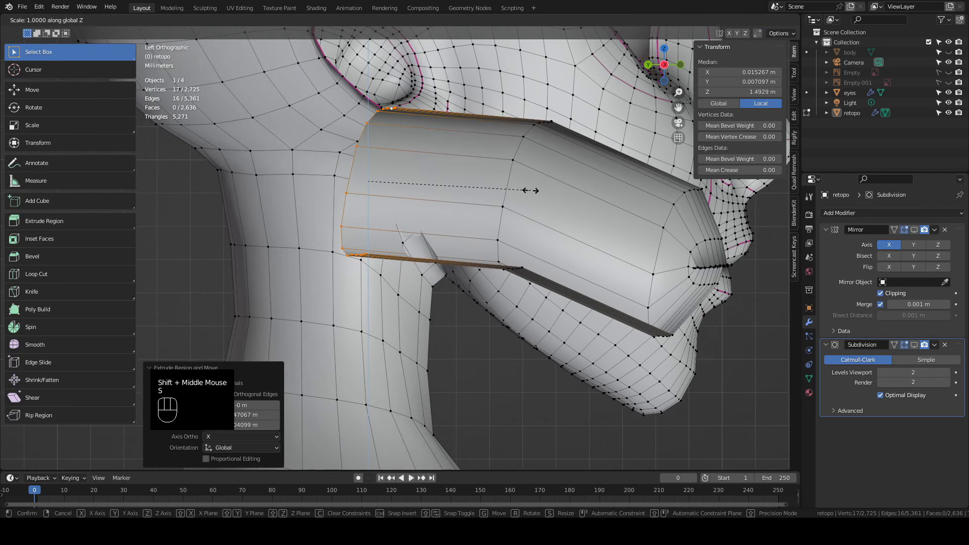
{"action": "left_click", "coordinate": [421, 185]}
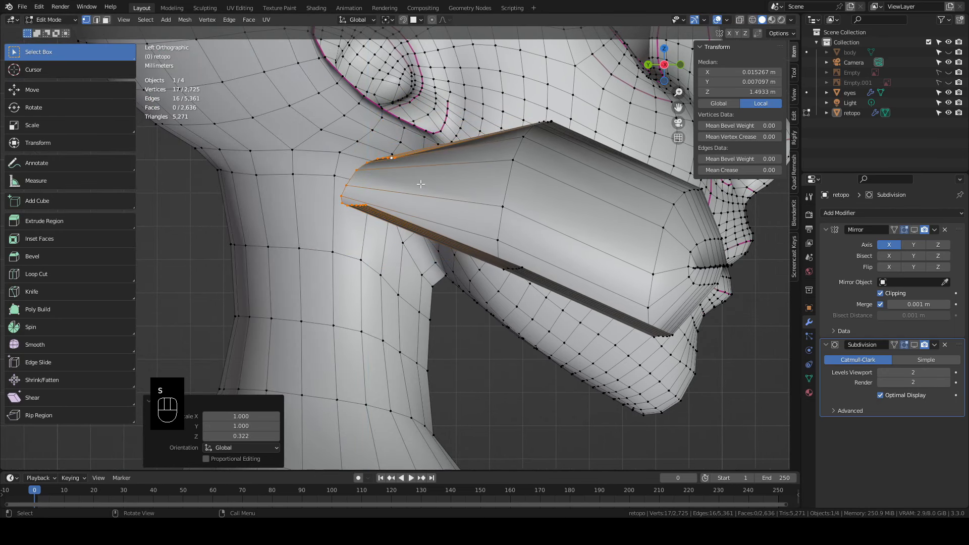
Rotate the flattened border loop by about -39.1° in side view and move it forward and down toward the throat
{"action": "key", "text": "r"}
{"action": "left_click", "coordinate": [485, 187]}
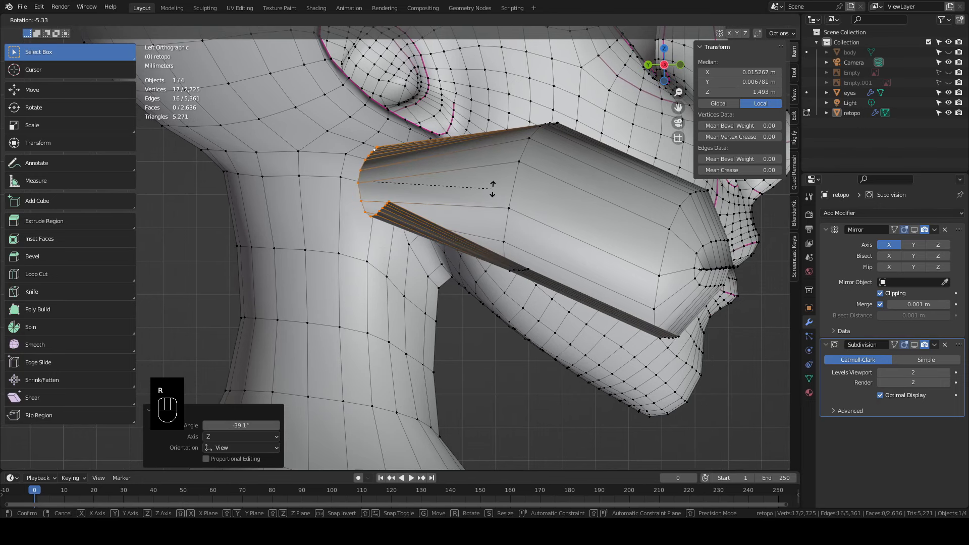
{"action": "key", "text": "g"}
{"action": "left_click", "coordinate": [549, 233]}
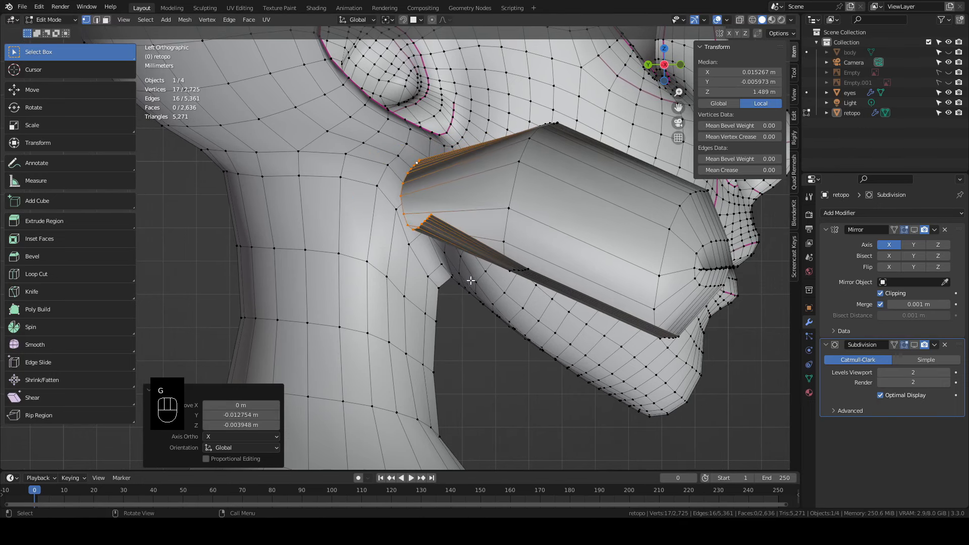
{"action": "key", "text": "g"}
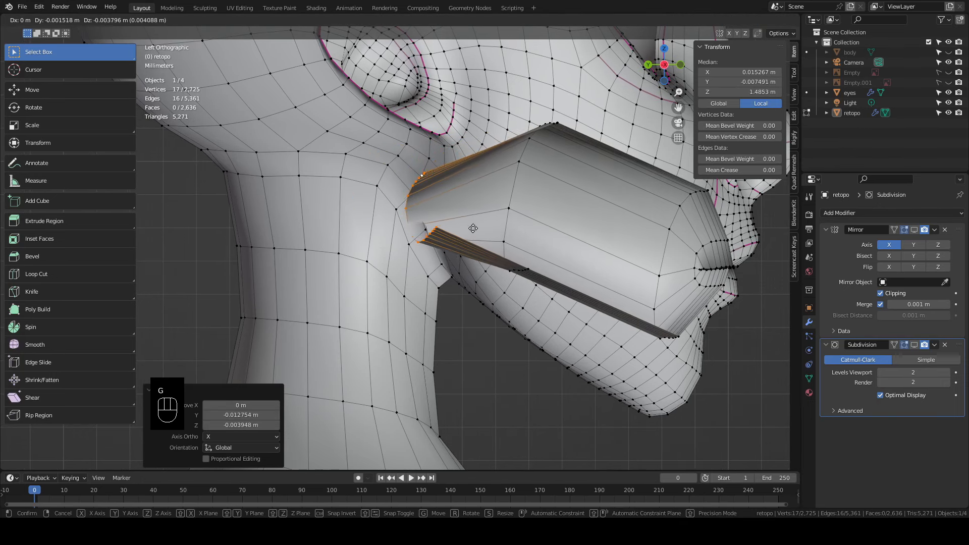
{"action": "left_click", "coordinate": [436, 245]}
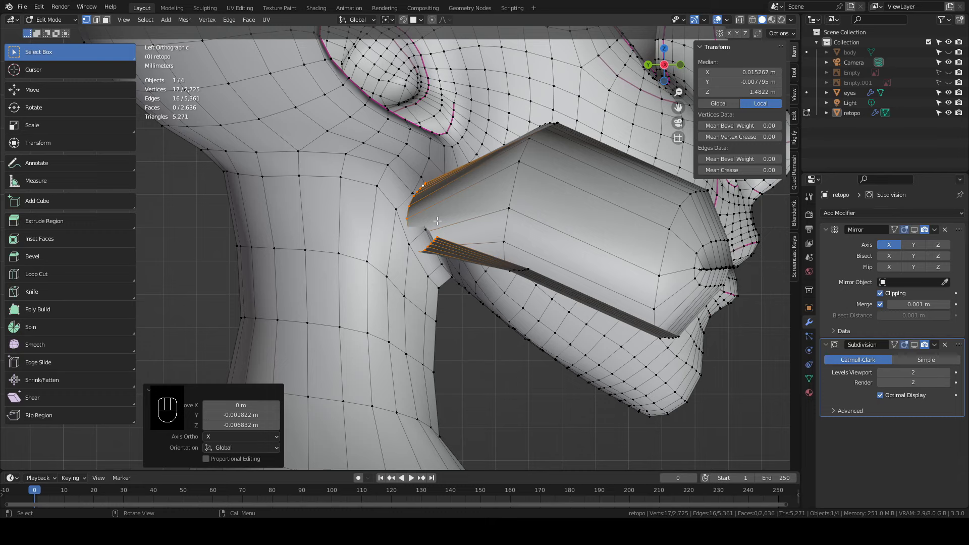
Extrude the border loop 0.01579 m in Y and -0.016701 m in Z down into the throat, and rotate it -49.3°
{"action": "key", "text": "e"}
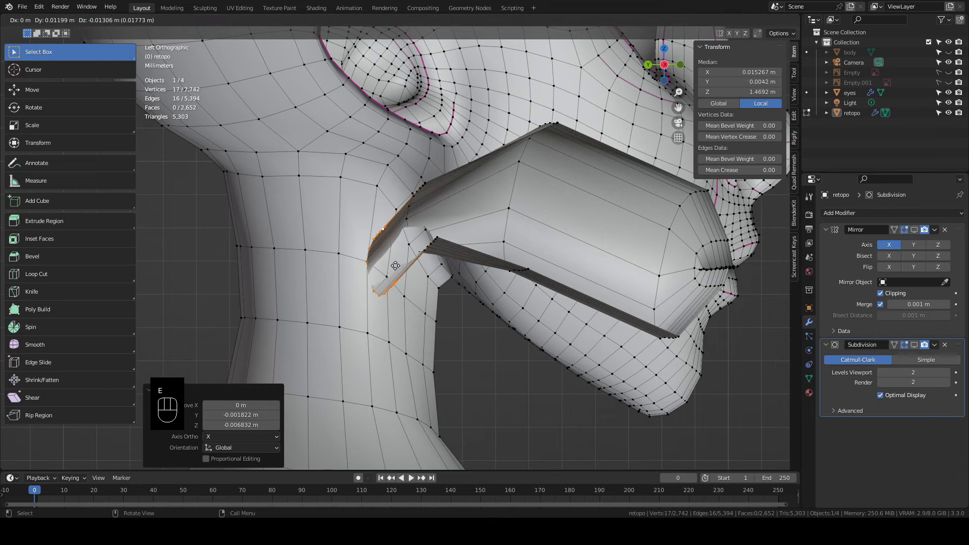
{"action": "left_click", "coordinate": [384, 277]}
{"action": "key", "text": "r"}
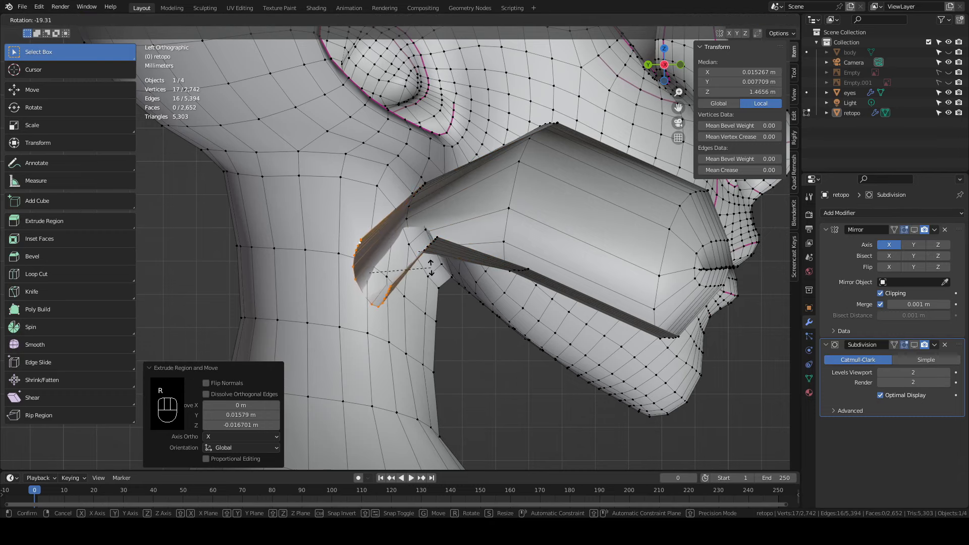
{"action": "left_click", "coordinate": [414, 246]}
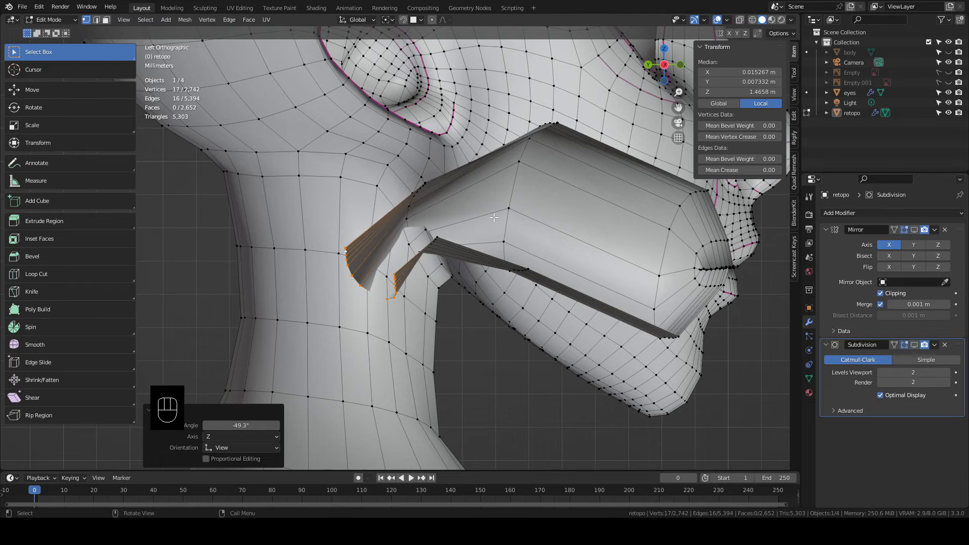
Enable the Mirror modifier's viewport display and apply the modifier in Object Mode
{"action": "middle_click_drag", "start_coordinate": [414, 246], "coordinate": [706, 250]}
{"action": "left_click", "coordinate": [914, 230]}
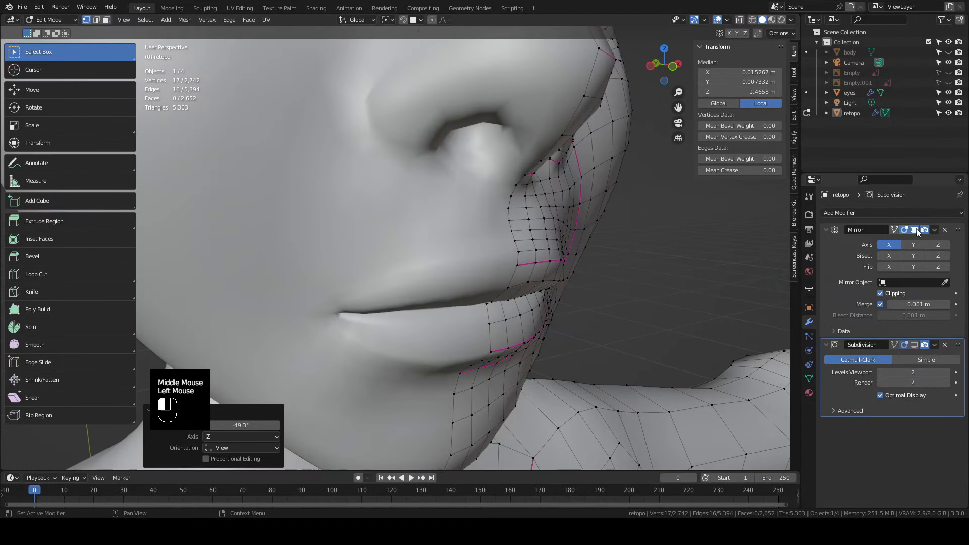
{"action": "scroll", "coordinate": [570, 234], "scroll_direction": "down", "scroll_amount": 4}
{"action": "middle_click_drag", "start_coordinate": [545, 237], "coordinate": [570, 234]}
{"action": "scroll", "coordinate": [570, 234], "scroll_direction": "up", "scroll_amount": 1}
{"action": "key", "text": "Tab"}
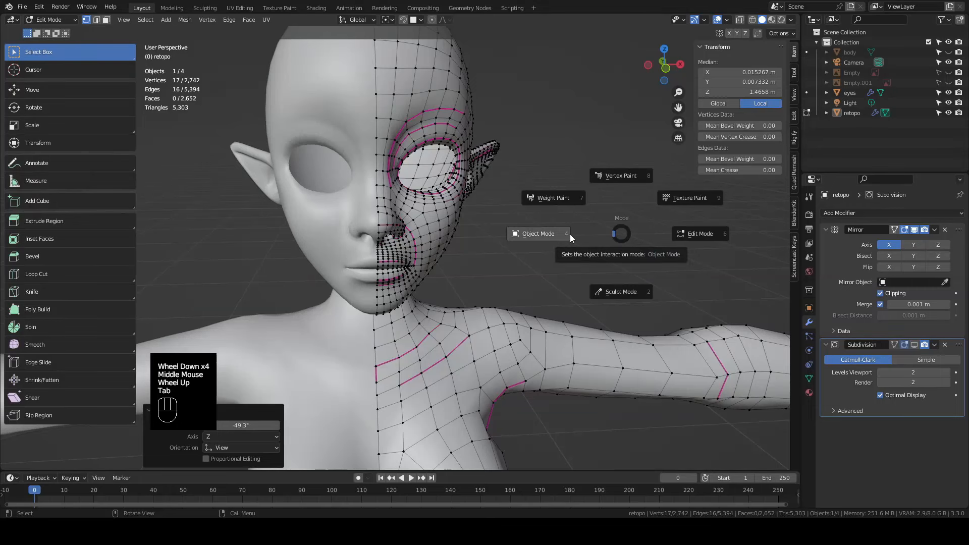
{"action": "left_click", "coordinate": [934, 230]}
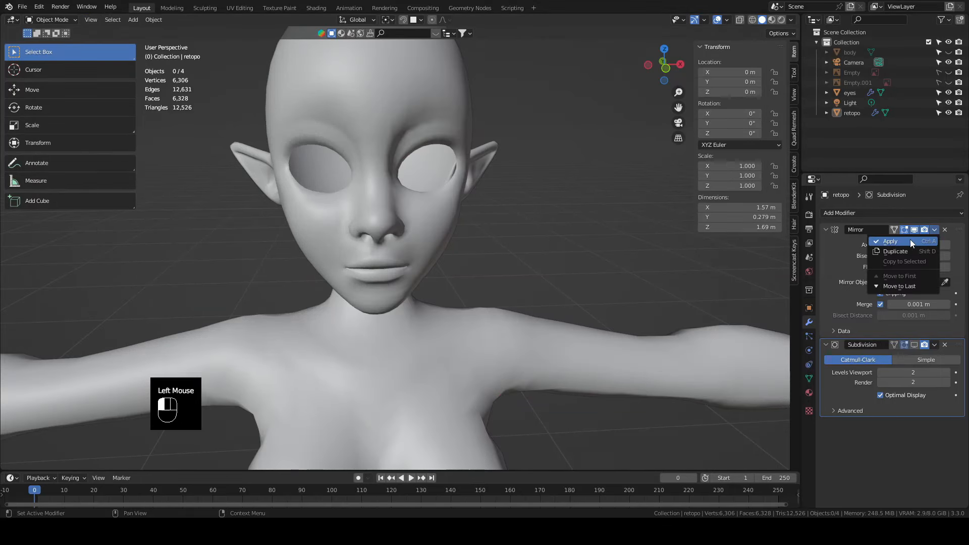
{"action": "left_click", "coordinate": [910, 239]}
Return to Edit Mode and hide the faces on the back of the head and neck
{"action": "key", "text": "Tab"}
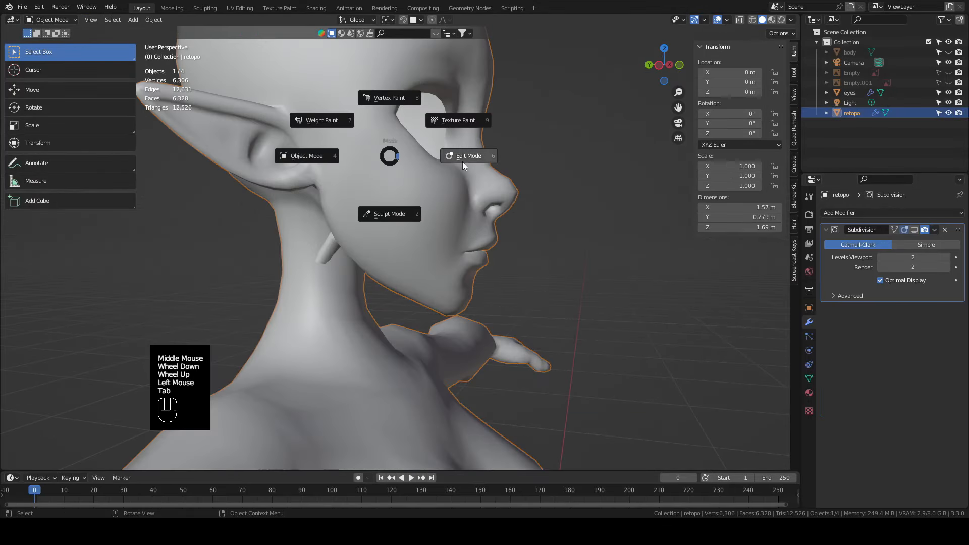
{"action": "left_click", "coordinate": [462, 162]}
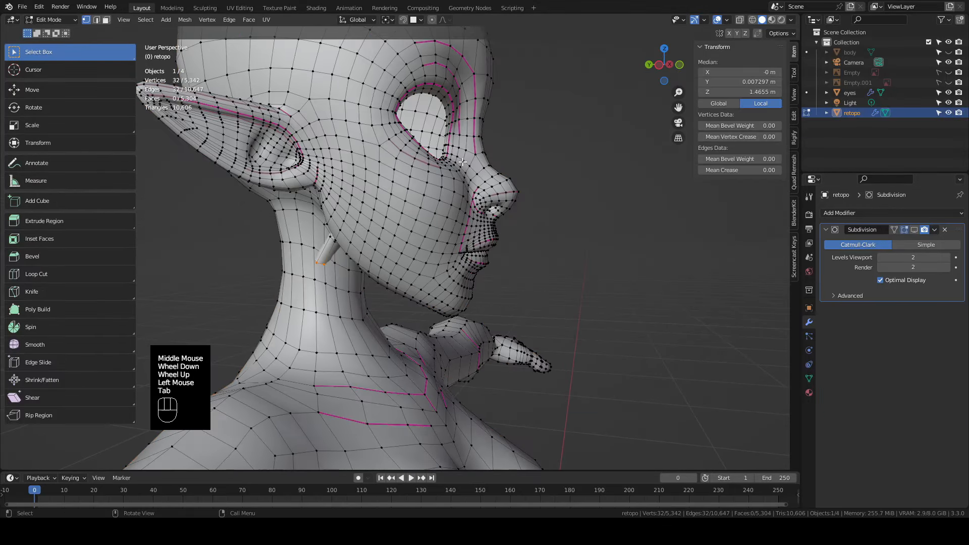
{"action": "middle_click_drag", "start_coordinate": [461, 162], "coordinate": [428, 158]}
{"action": "left_click_drag", "start_coordinate": [380, 72], "coordinate": [425, 162]}
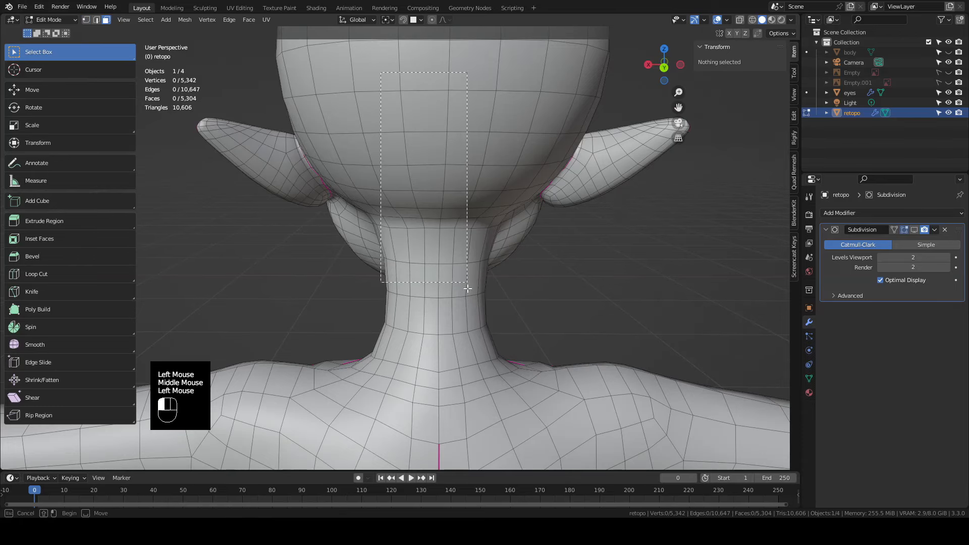
{"action": "left_click_drag", "start_coordinate": [467, 288], "coordinate": [479, 380]}
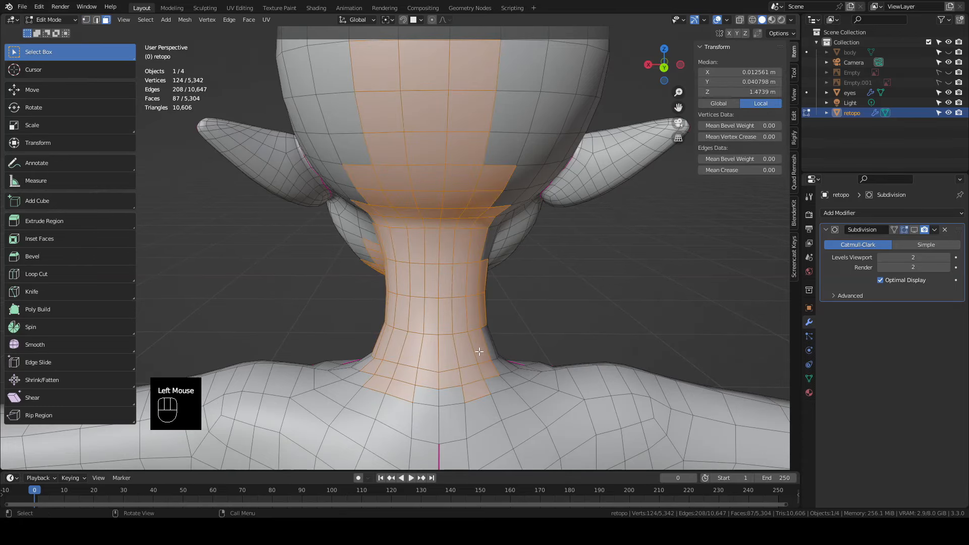
{"action": "key", "text": "h"}
Hide the remaining faces behind and below the head that block the rear view of the mouth cavity
{"action": "middle_click_drag", "start_coordinate": [508, 266], "coordinate": [495, 274]}
{"action": "scroll", "coordinate": [493, 227], "scroll_direction": "up", "scroll_amount": 4}
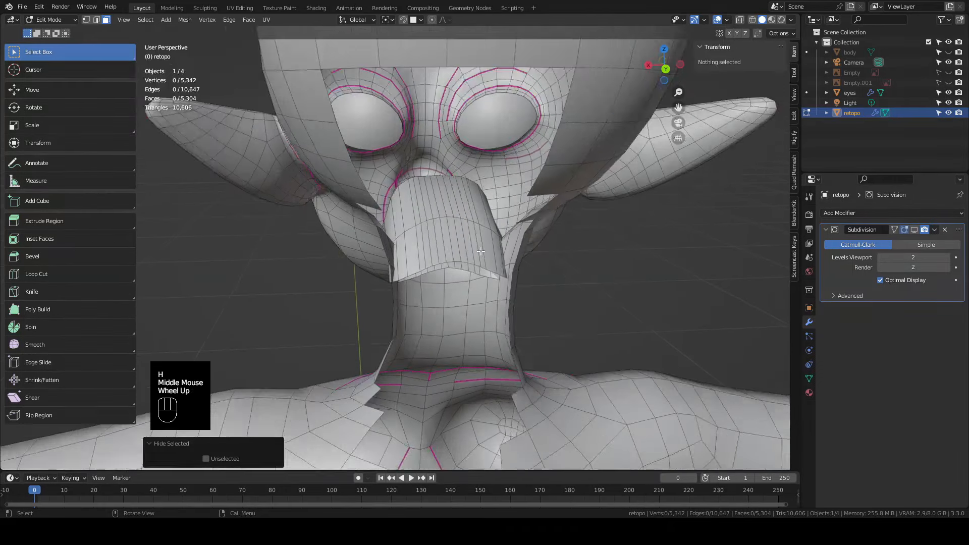
{"action": "middle_click_drag", "start_coordinate": [493, 227], "coordinate": [487, 222], "text": "shift"}
{"action": "middle_click_drag", "start_coordinate": [486, 222], "coordinate": [487, 228]}
{"action": "scroll", "coordinate": [484, 227], "scroll_direction": "down", "scroll_amount": 2}
{"action": "left_click_drag", "start_coordinate": [351, 176], "coordinate": [499, 316]}
{"action": "key", "text": "h"}
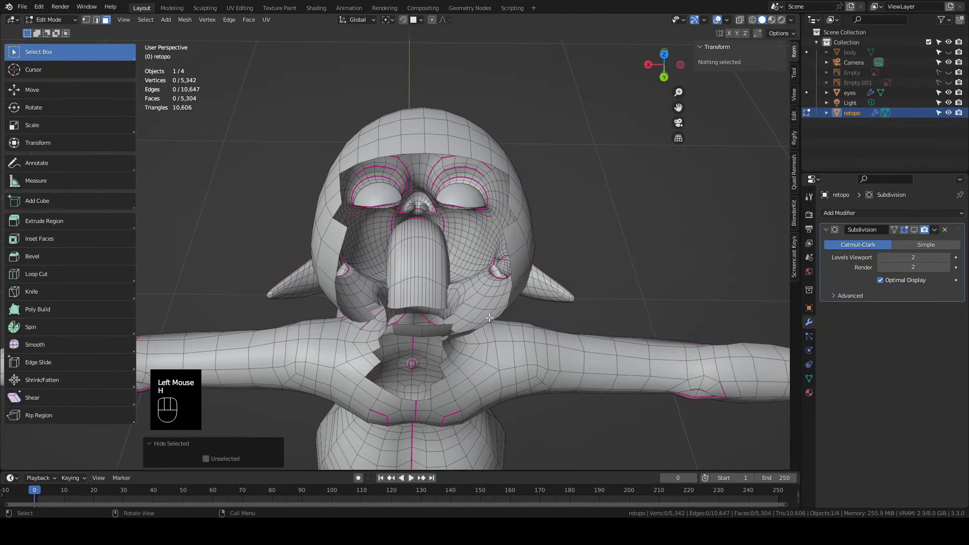
{"action": "left_click", "coordinate": [446, 329]}
{"action": "key", "text": "h"}
{"action": "left_click", "coordinate": [414, 331]}
{"action": "key", "text": "h"}
Select the ring of faces at the cavity's throat end, scale it down uniformly, and scale it to 0.605 along X
{"action": "scroll", "coordinate": [471, 325], "scroll_direction": "up", "scroll_amount": 2}
{"action": "middle_click_drag", "start_coordinate": [470, 328], "coordinate": [472, 318], "text": "shift"}
{"action": "middle_click_drag", "start_coordinate": [472, 318], "coordinate": [474, 298]}
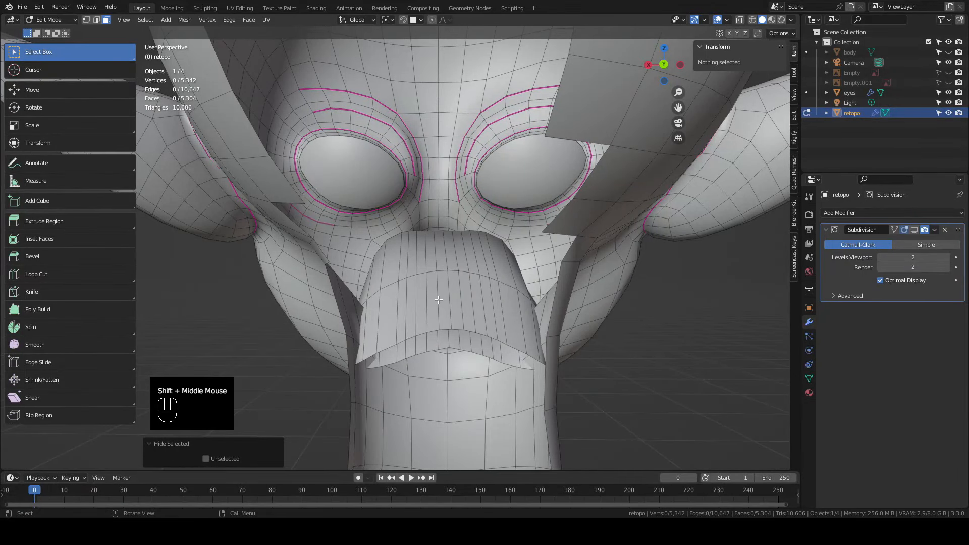
{"action": "double_click", "coordinate": [440, 299]}
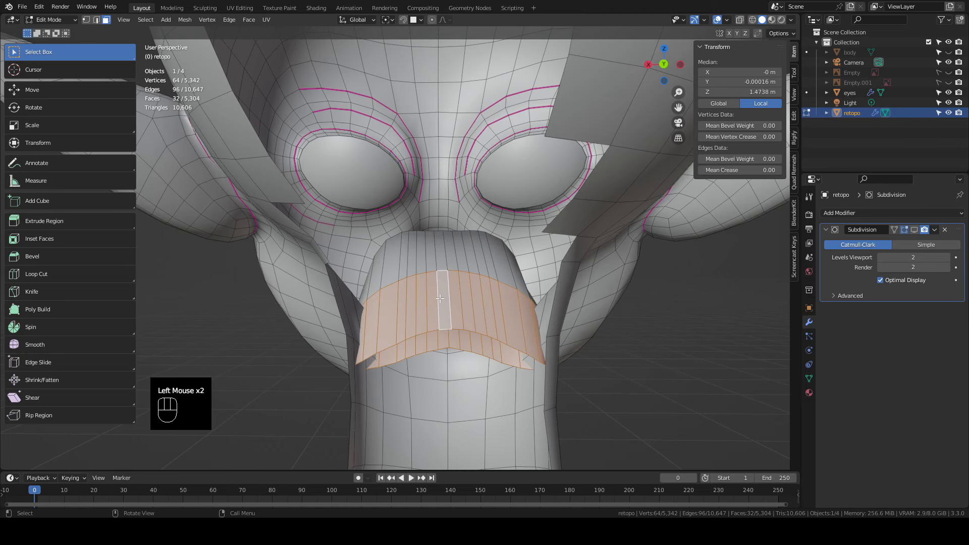
{"action": "key", "text": "s"}
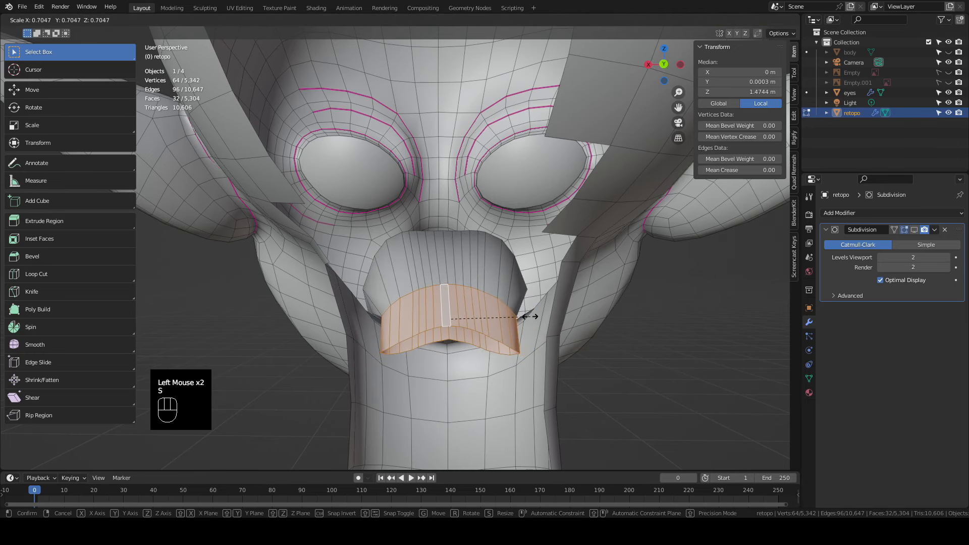
{"action": "left_click", "coordinate": [513, 347]}
{"action": "middle_click_drag", "start_coordinate": [514, 347], "coordinate": [492, 398]}
{"action": "key", "text": "s"}
{"action": "key", "text": "x"}
{"action": "left_click", "coordinate": [499, 298]}
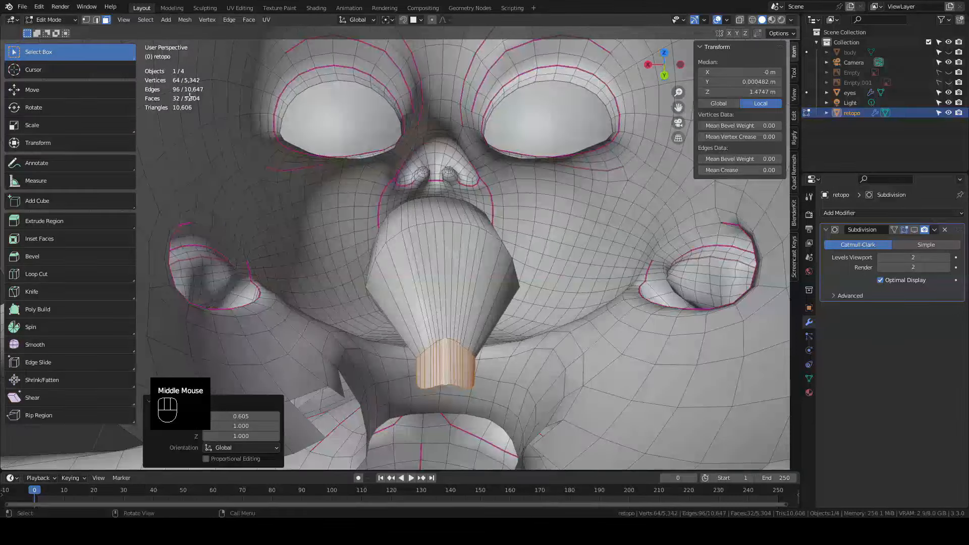
Select the edge loop around the widest part of the mouth cavity and scale it up to 1.171
{"action": "left_click", "coordinate": [343, 152]}
{"action": "left_click", "coordinate": [433, 221]}
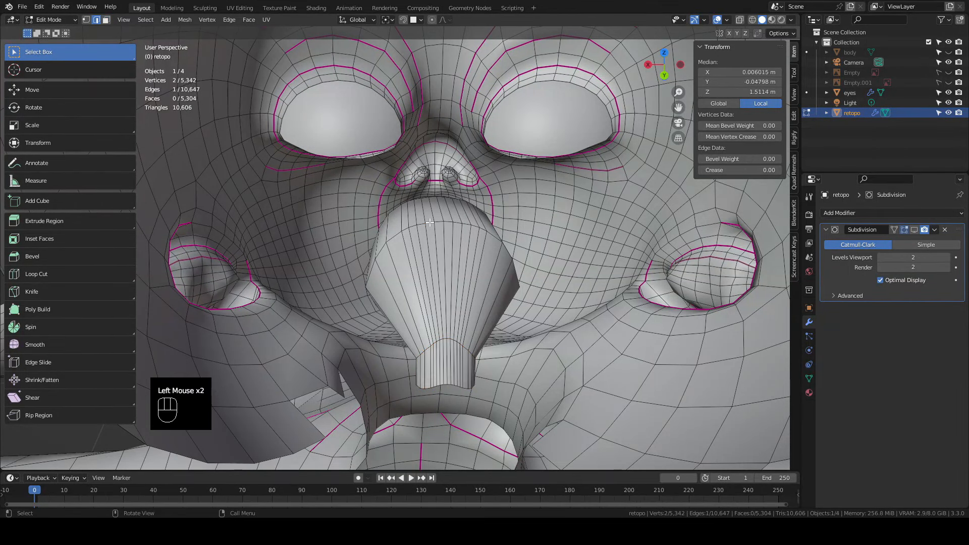
{"action": "left_click", "coordinate": [432, 221]}
{"action": "key", "text": "s"}
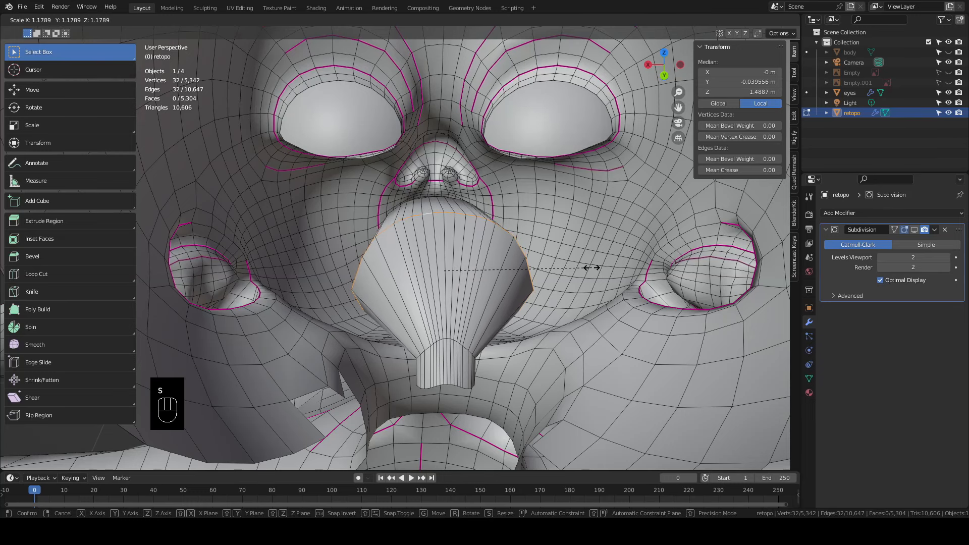
{"action": "left_click", "coordinate": [588, 268]}
Add a centred loop cut between the widest loop and the lips, and scale it to 1.083
{"action": "scroll", "coordinate": [588, 268], "scroll_direction": "up", "scroll_amount": 3}
{"action": "middle_click_drag", "start_coordinate": [589, 268], "coordinate": [545, 237]}
{"action": "middle_click_drag", "start_coordinate": [545, 237], "coordinate": [503, 269], "text": "shift"}
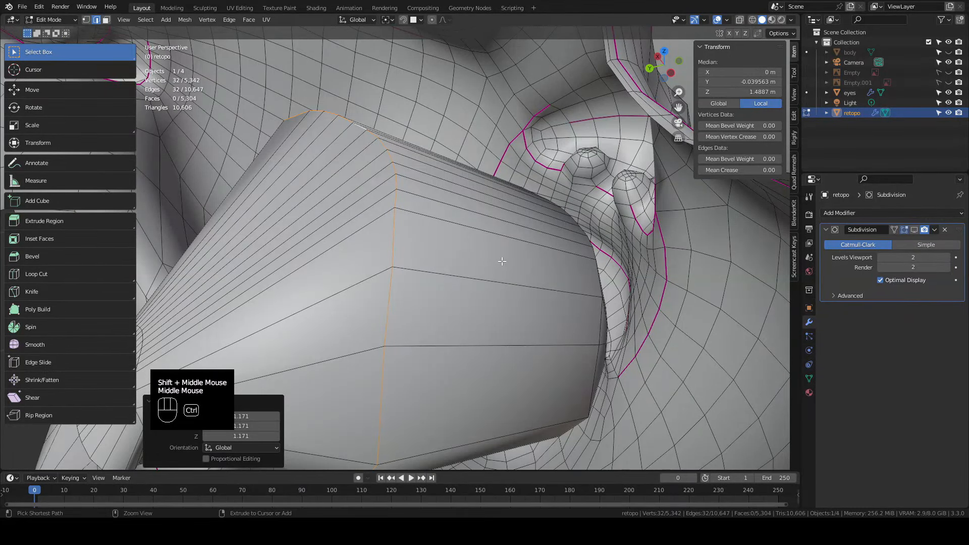
{"action": "key", "text": "ctrl+r"}
{"action": "left_click", "coordinate": [502, 261]}
{"action": "right_click", "coordinate": [501, 261]}
{"action": "key", "text": "s"}
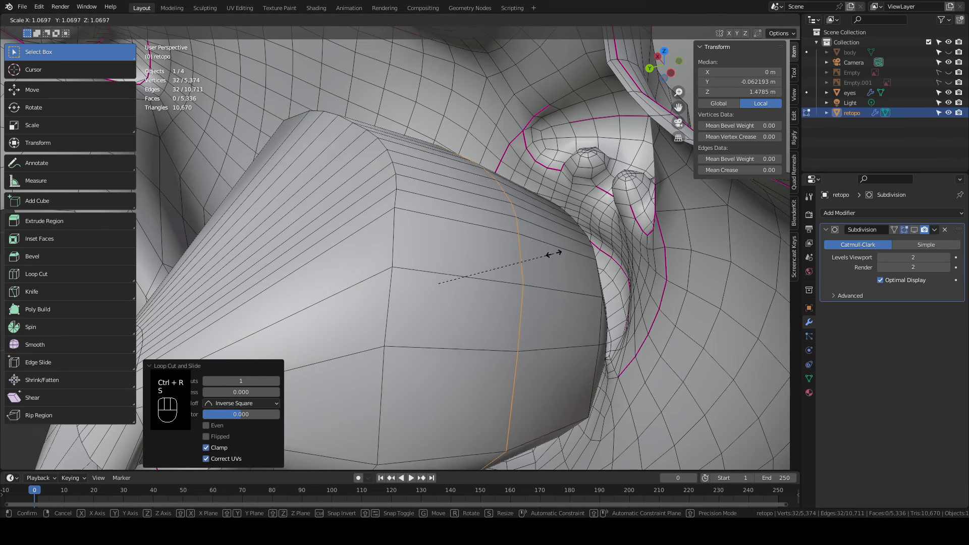
{"action": "left_click", "coordinate": [555, 253]}
Add a centred loop cut between the widest loop and the throat end, and scale it to 1.088
{"action": "middle_click_drag", "start_coordinate": [550, 255], "coordinate": [721, 170], "text": "shift"}
{"action": "key", "text": "ctrl+r"}
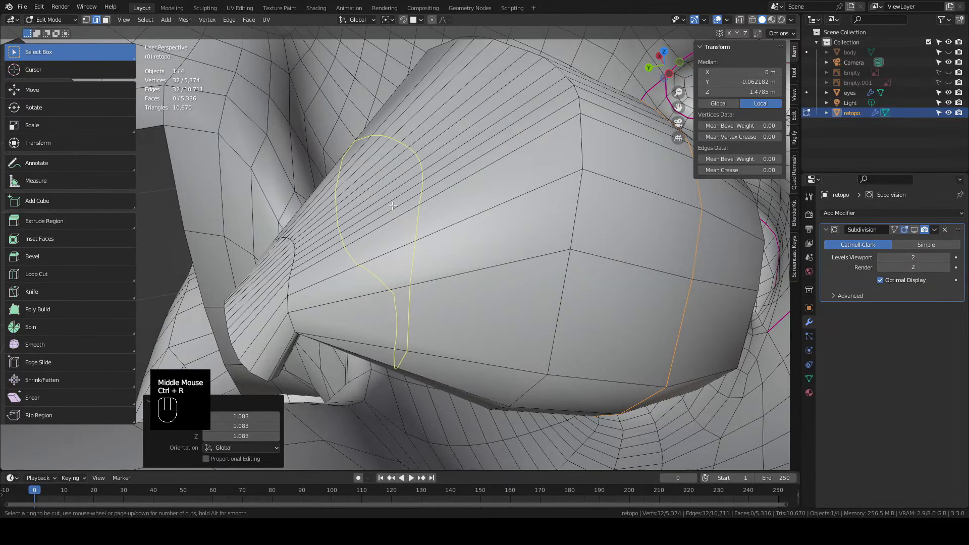
{"action": "left_click", "coordinate": [392, 206]}
{"action": "right_click", "coordinate": [392, 206]}
{"action": "key", "text": "s"}
{"action": "left_click", "coordinate": [477, 218]}
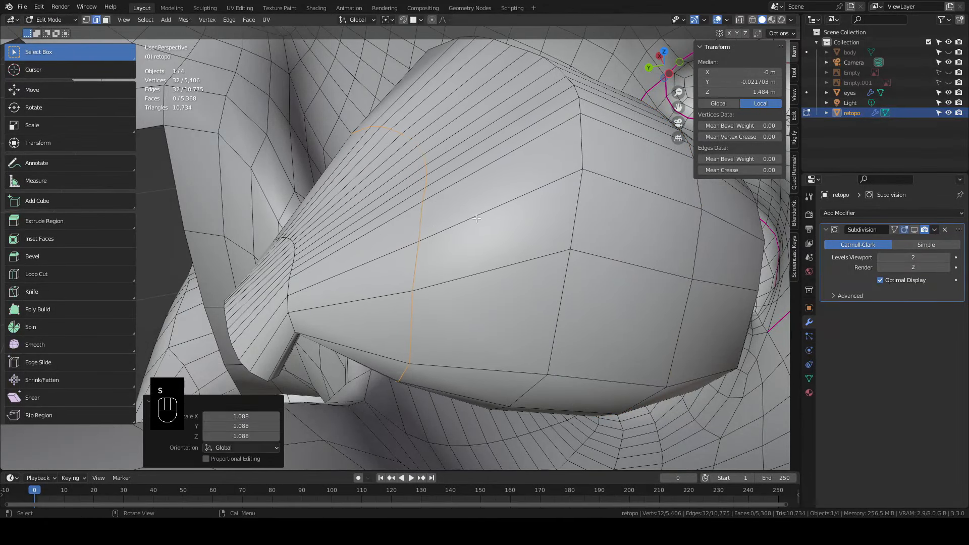
Select the faces in the middle of the upper lip, lower lip and chin from the front and hide them
{"action": "scroll", "coordinate": [406, 212], "scroll_direction": "down", "scroll_amount": 2}
{"action": "middle_click_drag", "start_coordinate": [477, 218], "coordinate": [312, 179]}
{"action": "left_click", "coordinate": [106, 20]}
{"action": "left_click_drag", "start_coordinate": [312, 178], "coordinate": [326, 326]}
{"action": "left_click_drag", "start_coordinate": [326, 326], "coordinate": [422, 335], "text": "shift"}
{"action": "key", "text": "h"}
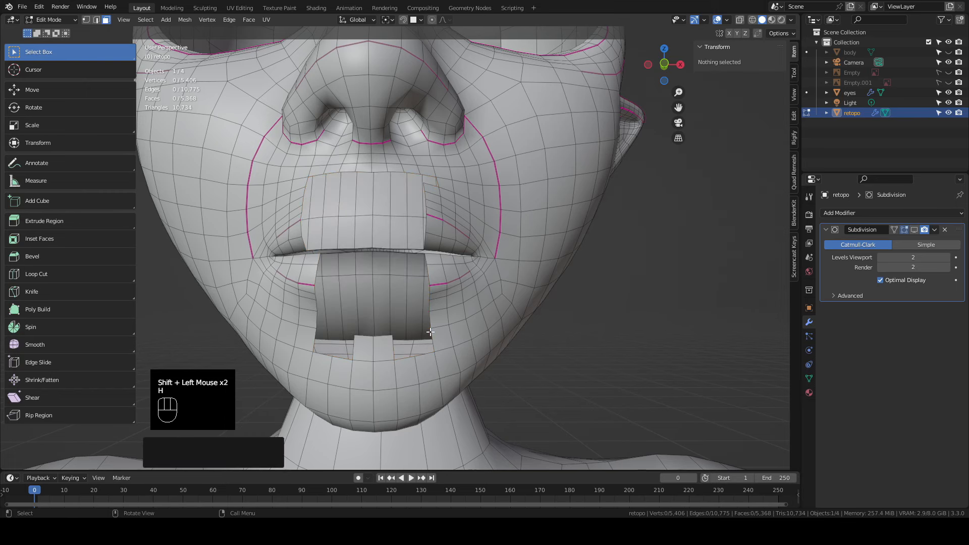
Hide the inner faces exposed behind the lips to open a front view into the mouth cavity
{"action": "scroll", "coordinate": [426, 294], "scroll_direction": "up", "scroll_amount": 1}
{"action": "middle_click_drag", "start_coordinate": [426, 294], "coordinate": [334, 260]}
{"action": "left_click_drag", "start_coordinate": [305, 248], "coordinate": [471, 361]}
{"action": "left_click_drag", "start_coordinate": [476, 287], "coordinate": [477, 289]}
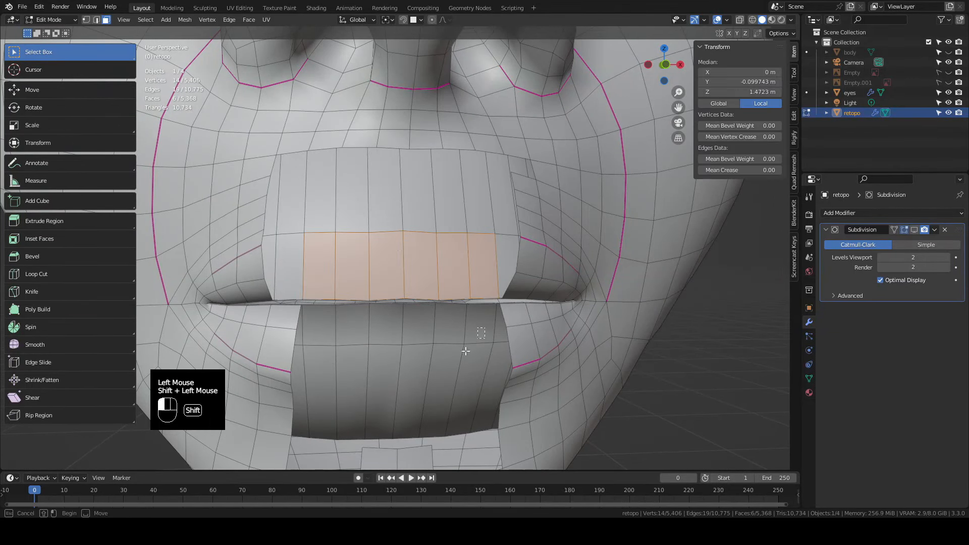
{"action": "left_click_drag", "start_coordinate": [485, 327], "coordinate": [334, 393], "text": "shift"}
{"action": "key", "text": "h"}
Lower the bottom centre vertex of the throat opening 0.003805 m along Z, using connected proportional editing with size 0.012
{"action": "scroll", "coordinate": [368, 340], "scroll_direction": "up", "scroll_amount": 4}
{"action": "middle_click_drag", "start_coordinate": [368, 339], "coordinate": [404, 259], "text": "shift"}
{"action": "scroll", "coordinate": [404, 339], "scroll_direction": "up", "scroll_amount": 3}
{"action": "key", "text": "Tab"}
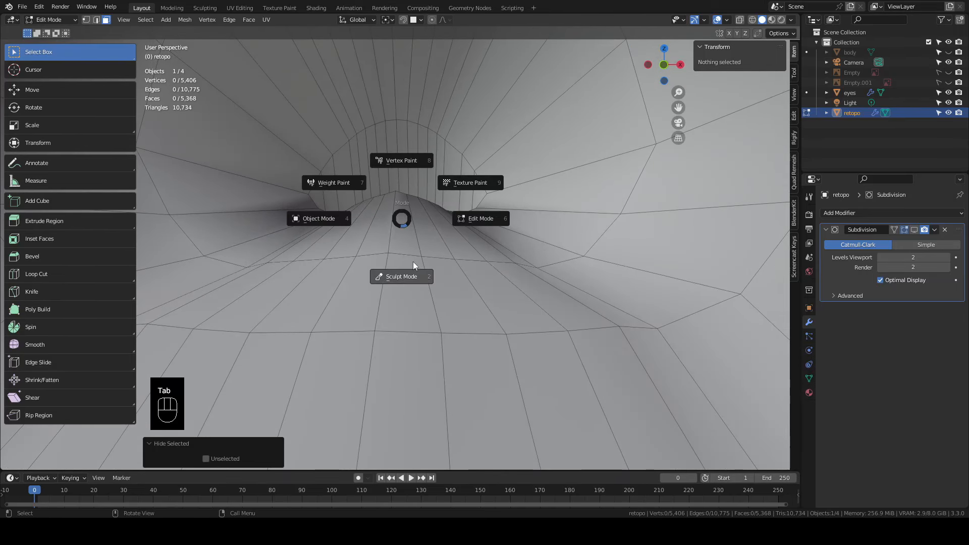
{"action": "left_click", "coordinate": [432, 20]}
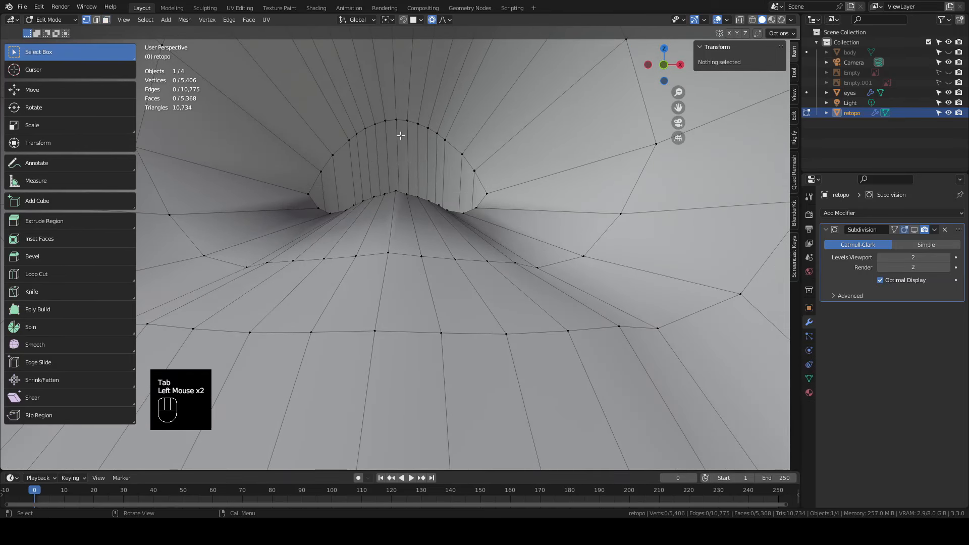
{"action": "left_click", "coordinate": [395, 190]}
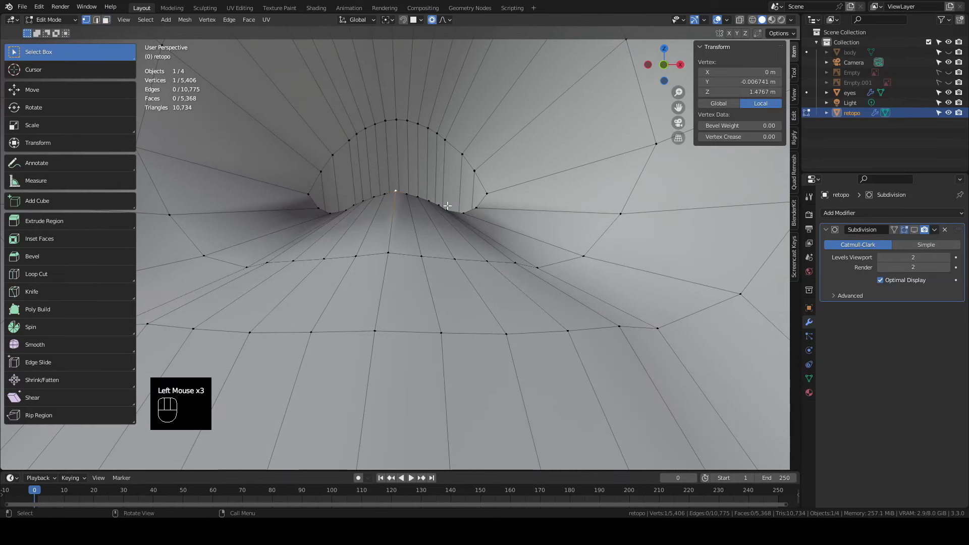
{"action": "key", "text": "g"}
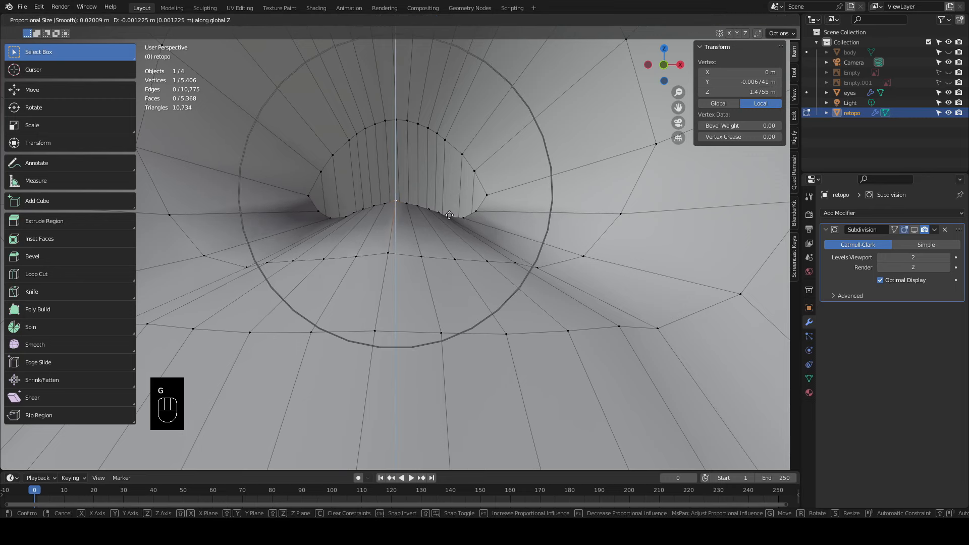
{"action": "scroll", "coordinate": [447, 225], "scroll_direction": "up", "scroll_amount": 3}
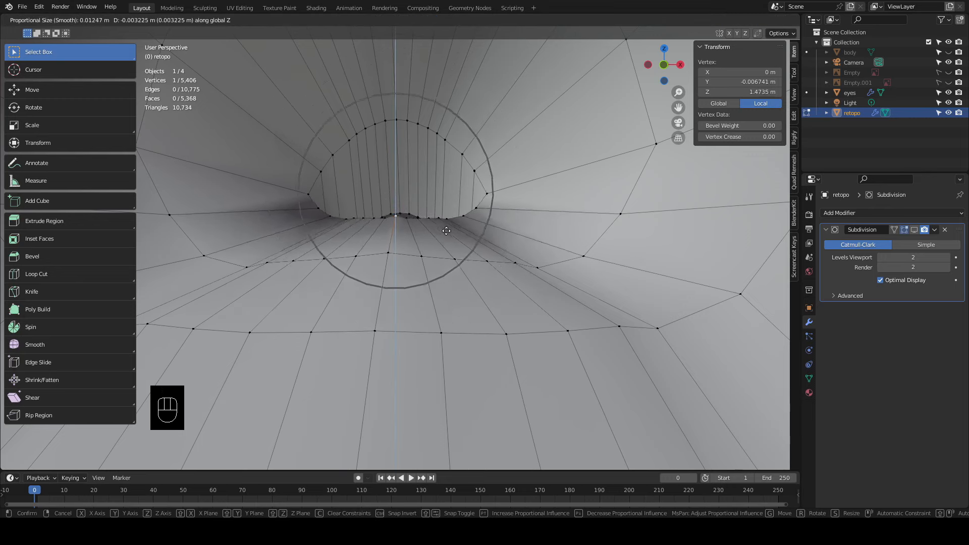
{"action": "left_click", "coordinate": [445, 235]}
{"action": "scroll", "coordinate": [448, 215], "scroll_direction": "down", "scroll_amount": 3}
{"action": "scroll", "coordinate": [448, 214], "scroll_direction": "up", "scroll_amount": 2}
{"action": "middle_click_drag", "start_coordinate": [445, 235], "coordinate": [448, 202]}
{"action": "scroll", "coordinate": [439, 196], "scroll_direction": "down", "scroll_amount": 1}
{"action": "scroll", "coordinate": [439, 196], "scroll_direction": "down", "scroll_amount": 1}
{"action": "scroll", "coordinate": [439, 195], "scroll_direction": "up", "scroll_amount": 3}
{"action": "scroll", "coordinate": [448, 202], "scroll_direction": "up", "scroll_amount": 1}
{"action": "middle_click_drag", "start_coordinate": [448, 202], "coordinate": [457, 252], "text": "shift"}
{"action": "middle_click_drag", "start_coordinate": [456, 252], "coordinate": [457, 242]}
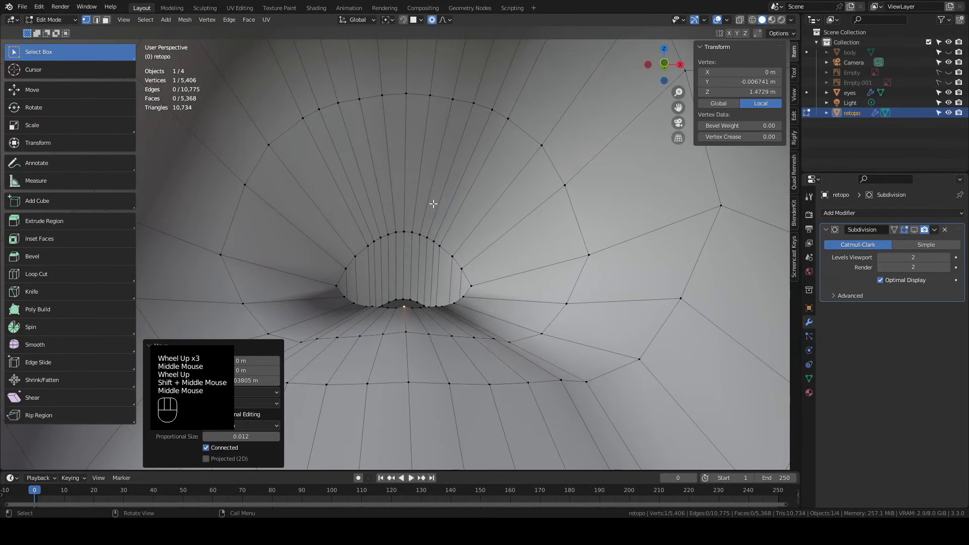
Add a loop cut just in front of the throat opening with factor -0.290, and bevel it into a narrow band of faces
{"action": "scroll", "coordinate": [419, 222], "scroll_direction": "up", "scroll_amount": 5}
{"action": "key", "text": "ctrl+r"}
{"action": "left_click", "coordinate": [425, 232]}
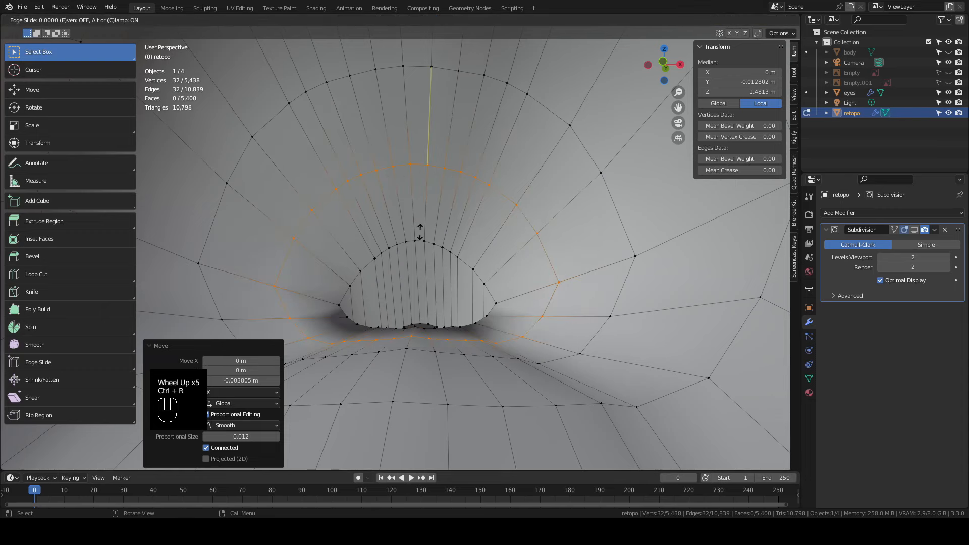
{"action": "left_click", "coordinate": [424, 216]}
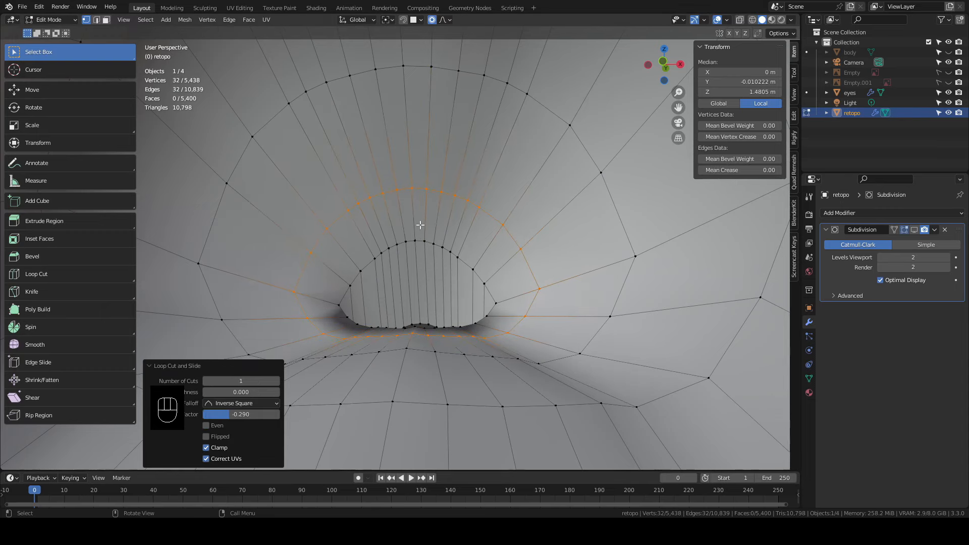
{"action": "key", "text": "ctrl+b"}
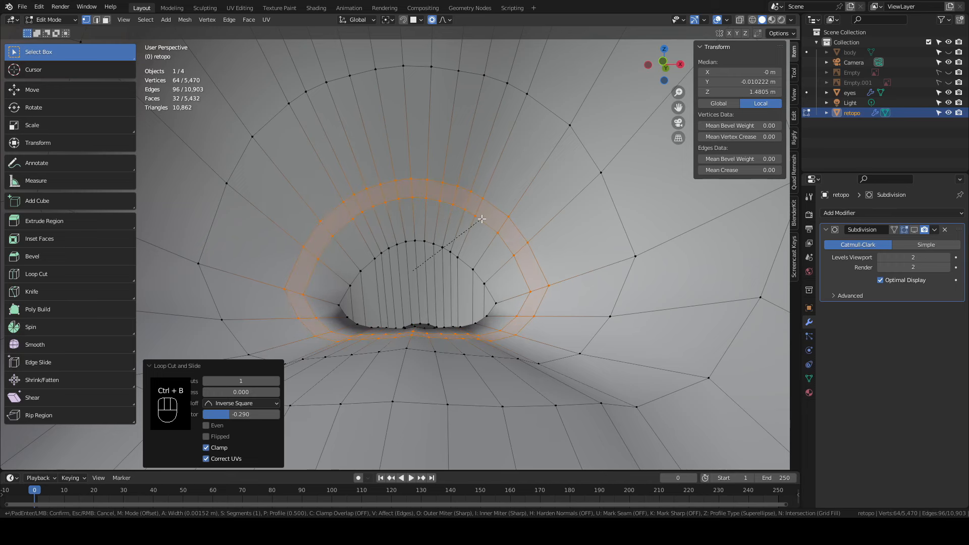
{"action": "left_click", "coordinate": [473, 212]}
Select the two top centre faces of the bevelled band and extrude them about 0.0102 m to form the uvula
{"action": "left_click", "coordinate": [107, 21]}
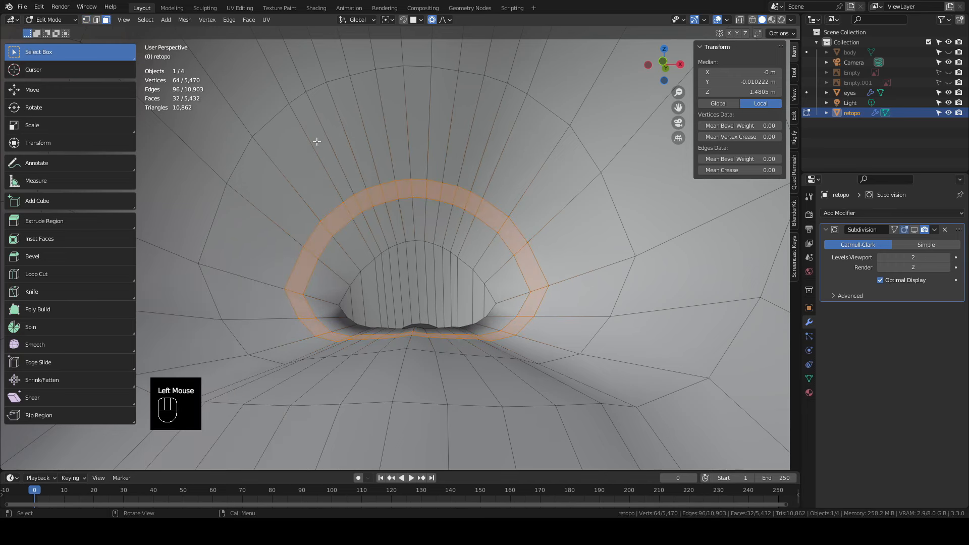
{"action": "left_click", "coordinate": [405, 190]}
{"action": "left_click", "coordinate": [415, 190], "text": "shift"}
{"action": "middle_click_drag", "start_coordinate": [416, 189], "coordinate": [436, 187]}
{"action": "key", "text": "e"}
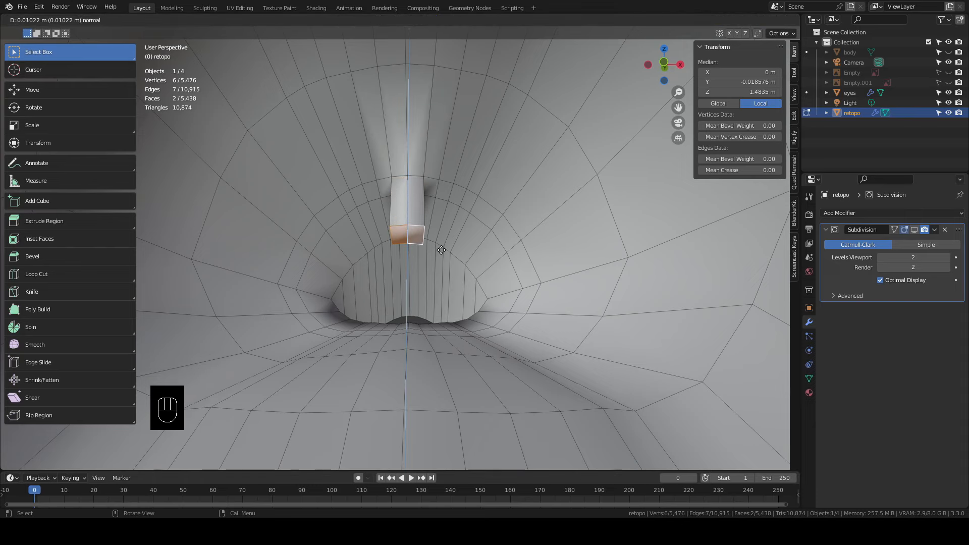
{"action": "left_click", "coordinate": [441, 248]}
{"action": "middle_click_drag", "start_coordinate": [441, 248], "coordinate": [412, 253]}
{"action": "scroll", "coordinate": [414, 254], "scroll_direction": "up", "scroll_amount": 2}
{"action": "middle_click_drag", "start_coordinate": [488, 268], "coordinate": [491, 278], "text": "shift"}
{"action": "middle_click_drag", "start_coordinate": [491, 278], "coordinate": [494, 288]}
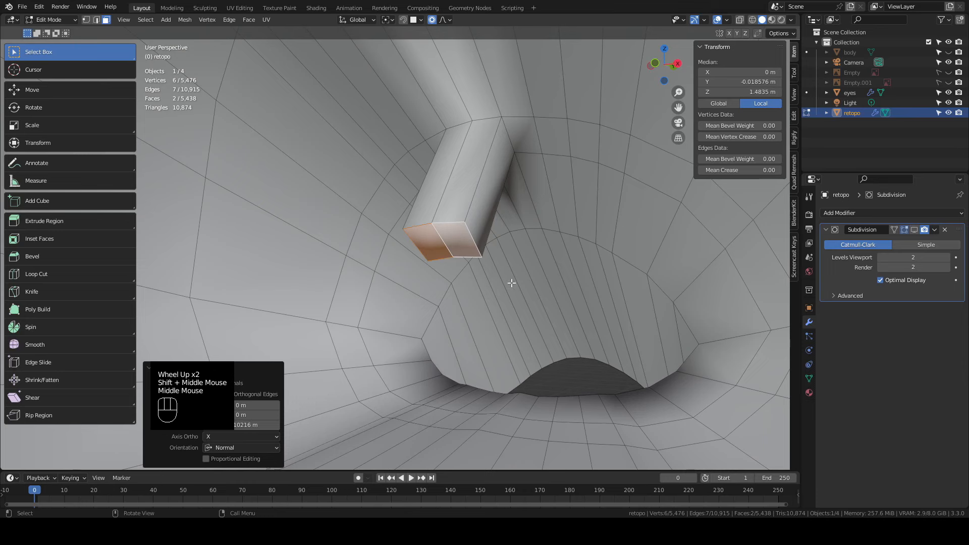
Rotate the uvula's end faces 32.6° about X and move them 0.005433 m along Y so it hangs straight down
{"action": "key", "text": "r"}
{"action": "key", "text": "x"}
{"action": "left_click", "coordinate": [566, 199]}
{"action": "key", "text": "g"}
{"action": "key", "text": "y"}
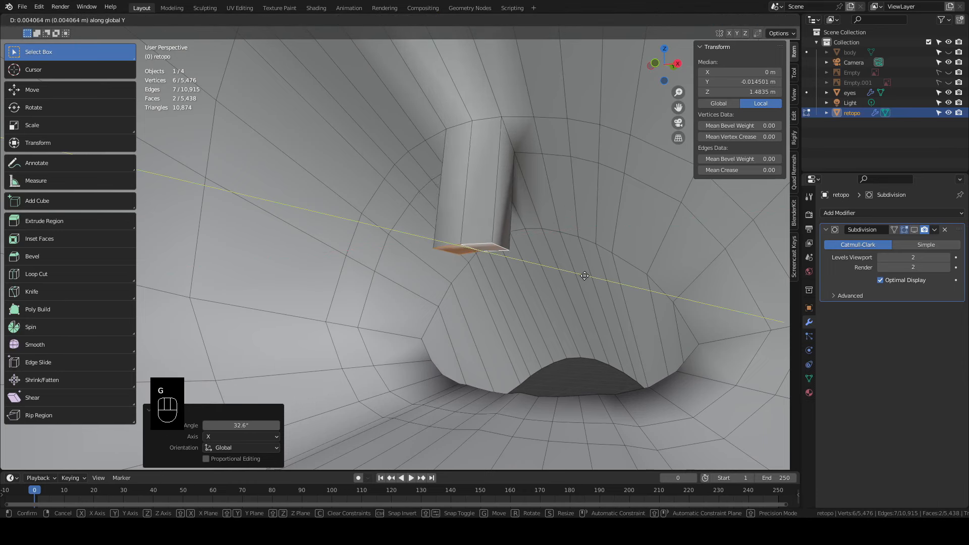
{"action": "left_click", "coordinate": [492, 224]}
Add a loop cut around the middle of the uvula and scale it to 0.580
{"action": "key", "text": "ctrl+r"}
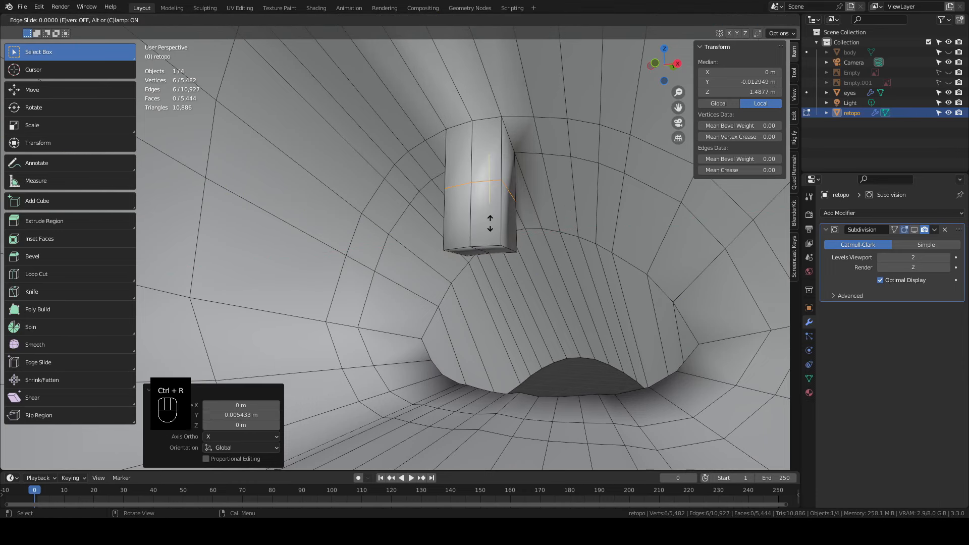
{"action": "left_click", "coordinate": [490, 223]}
{"action": "key", "text": "s"}
{"action": "left_click", "coordinate": [490, 222]}
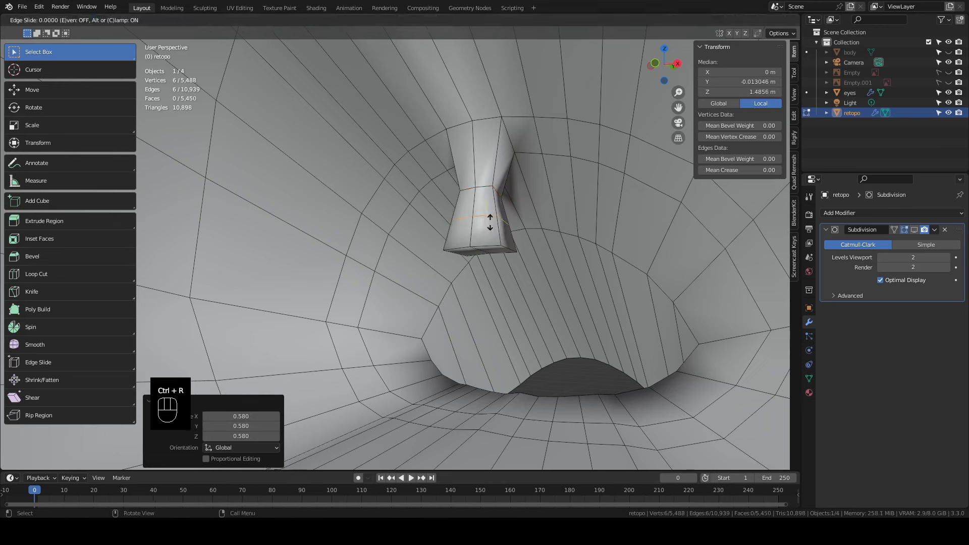
Add another loop cut on the lower half of the uvula with factor 0.340, and scale it to 1.318
{"action": "left_click", "coordinate": [492, 231]}
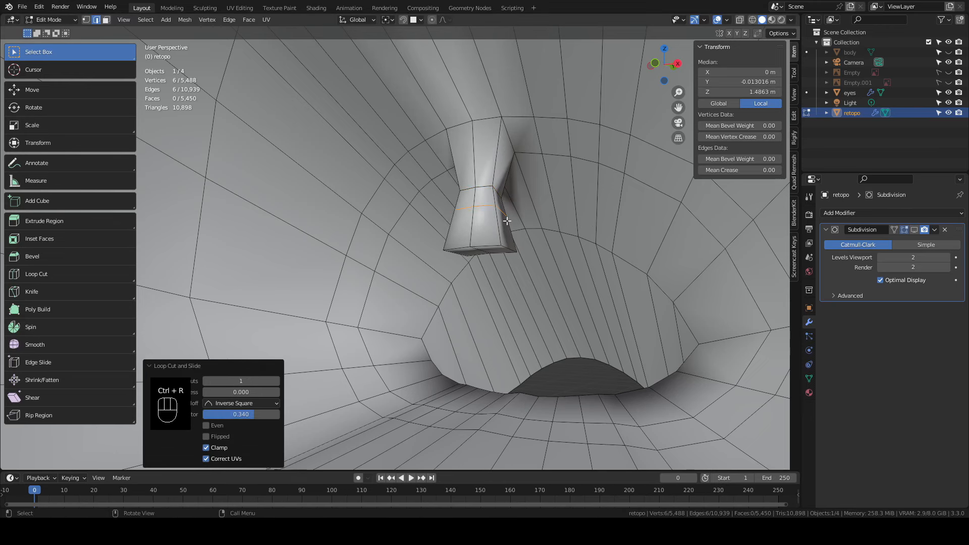
{"action": "key", "text": "s"}
{"action": "left_click", "coordinate": [554, 208]}
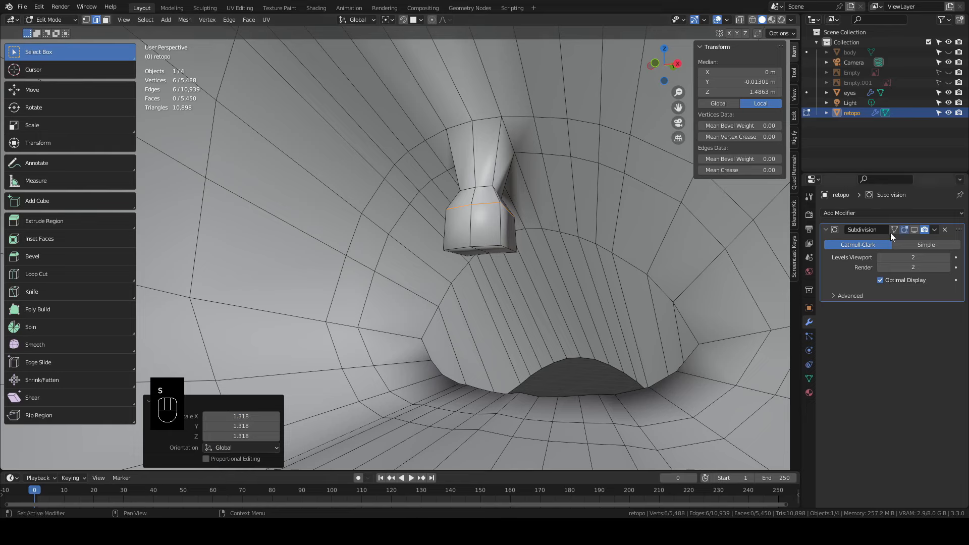
Show the Subdivision modifier in the viewport and move the centre edge at the uvula's tip along Z
{"action": "left_click", "coordinate": [911, 231]}
{"action": "middle_click_drag", "start_coordinate": [567, 216], "coordinate": [129, 47]}
{"action": "left_click", "coordinate": [449, 241]}
{"action": "key", "text": "g"}
{"action": "key", "text": "z"}
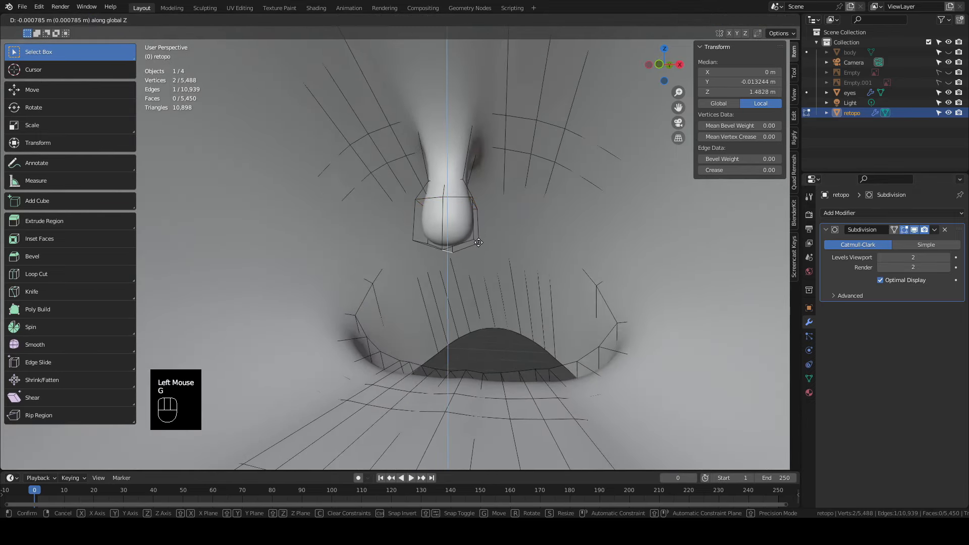
{"action": "left_click", "coordinate": [477, 228]}
{"action": "middle_click_drag", "start_coordinate": [482, 217], "coordinate": [470, 244]}
{"action": "scroll", "coordinate": [485, 216], "scroll_direction": "down", "scroll_amount": 4}
{"action": "middle_click_drag", "start_coordinate": [470, 244], "coordinate": [473, 241]}
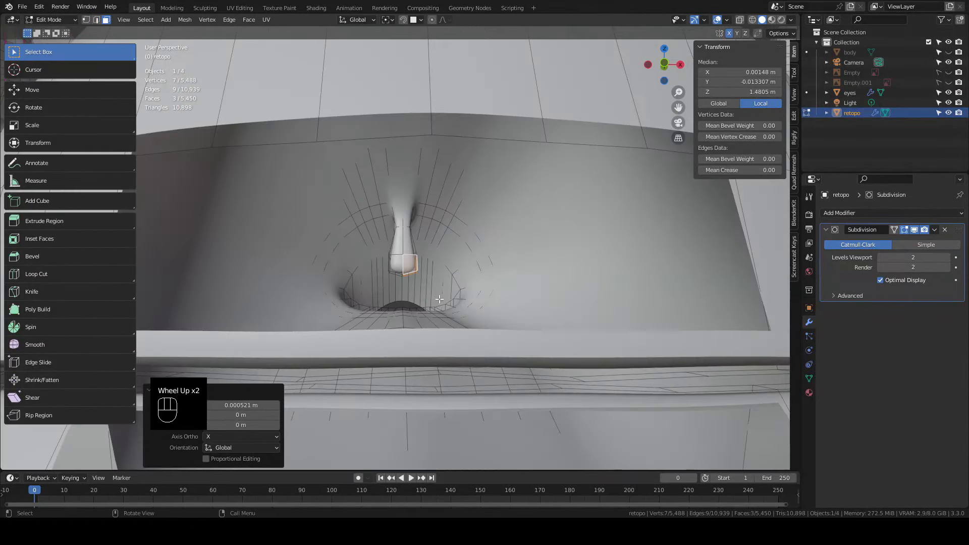
Select the open edge loop at the throat's end and close it with Grid Fill
{"action": "scroll", "coordinate": [443, 300], "scroll_direction": "up", "scroll_amount": 2}
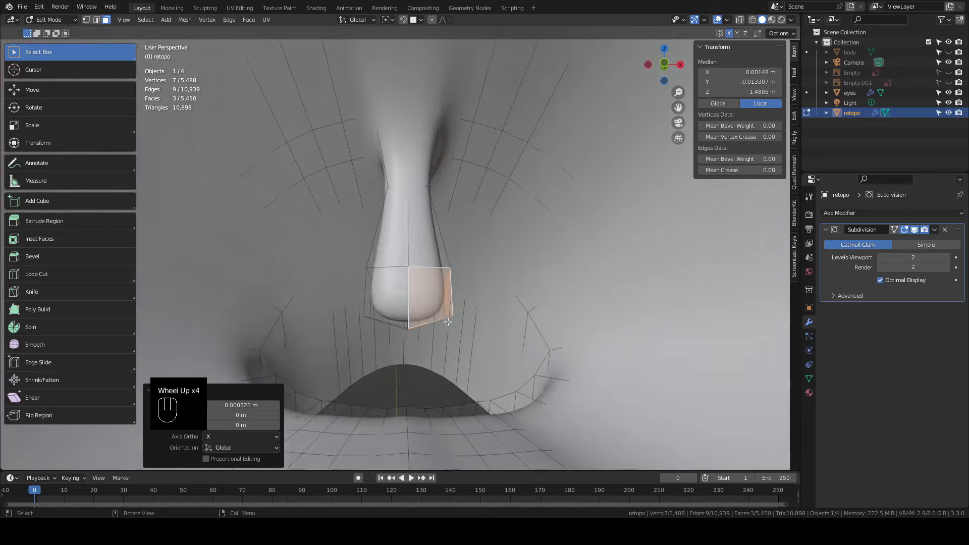
{"action": "middle_click_drag", "start_coordinate": [449, 323], "coordinate": [468, 260], "text": "shift"}
{"action": "middle_click_drag", "start_coordinate": [469, 260], "coordinate": [466, 282]}
{"action": "scroll", "coordinate": [464, 282], "scroll_direction": "up", "scroll_amount": 3}
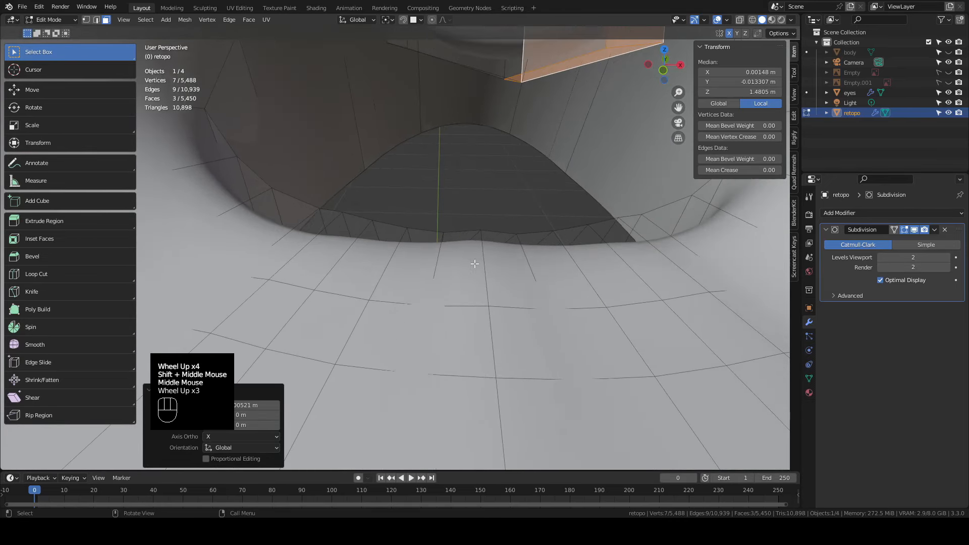
{"action": "middle_click", "coordinate": [485, 215], "text": "alt"}
{"action": "scroll", "coordinate": [474, 191], "scroll_direction": "up", "scroll_amount": 1, "text": "shift"}
{"action": "mouse_move", "coordinate": [465, 173]}
{"action": "middle_mouse_down", "text": "shift"}
{"action": "mouse_move", "coordinate": [480, 191]}
{"action": "mouse_move", "coordinate": [470, 188]}
{"action": "middle_mouse_up", "text": "shift"}
{"action": "left_click", "coordinate": [95, 19]}
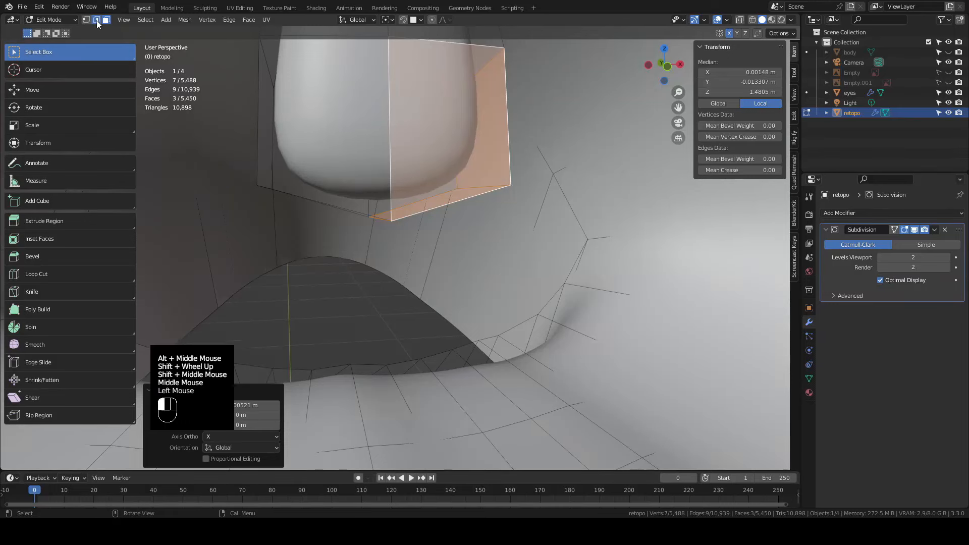
{"action": "double_click", "coordinate": [320, 260]}
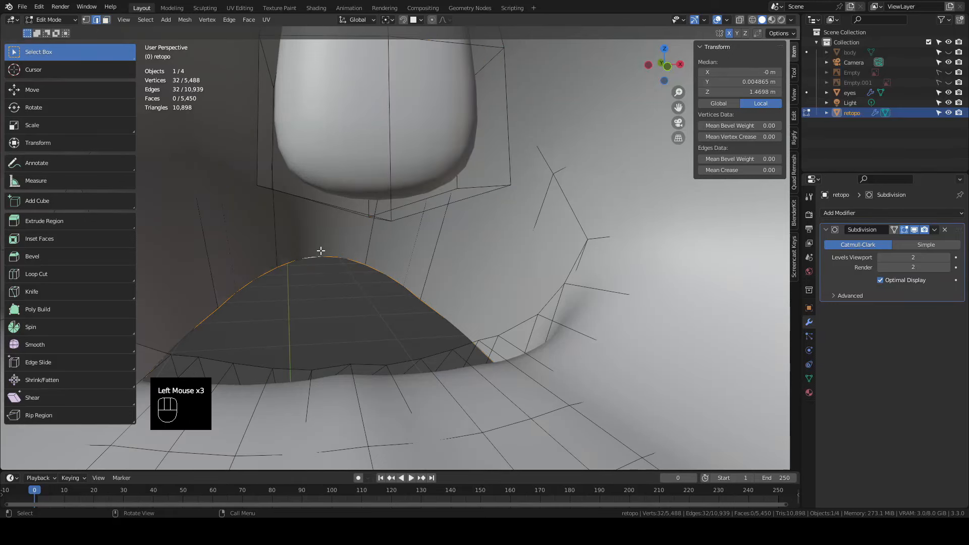
{"action": "scroll", "coordinate": [320, 251], "scroll_direction": "down", "scroll_amount": 6}
{"action": "scroll", "coordinate": [287, 153], "scroll_direction": "up", "scroll_amount": 5}
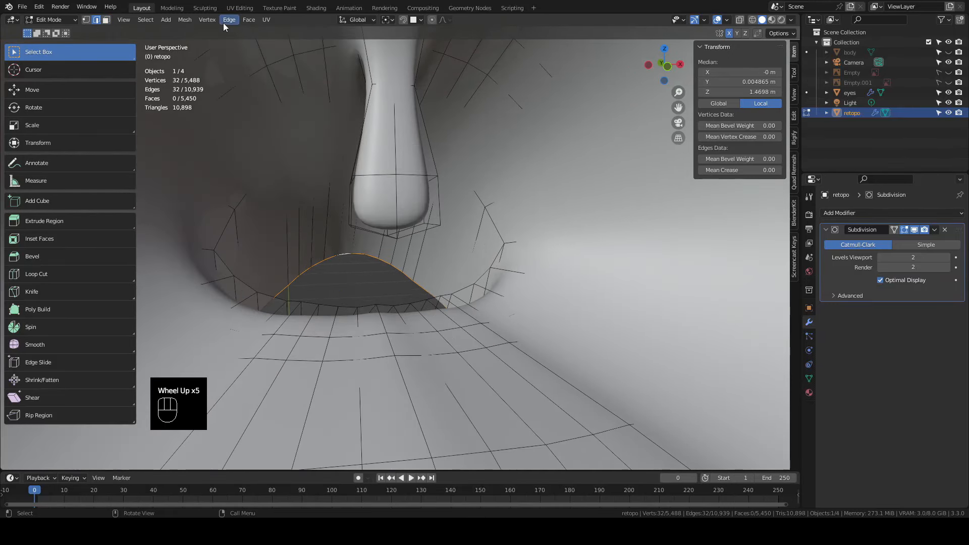
{"action": "left_click", "coordinate": [249, 19]}
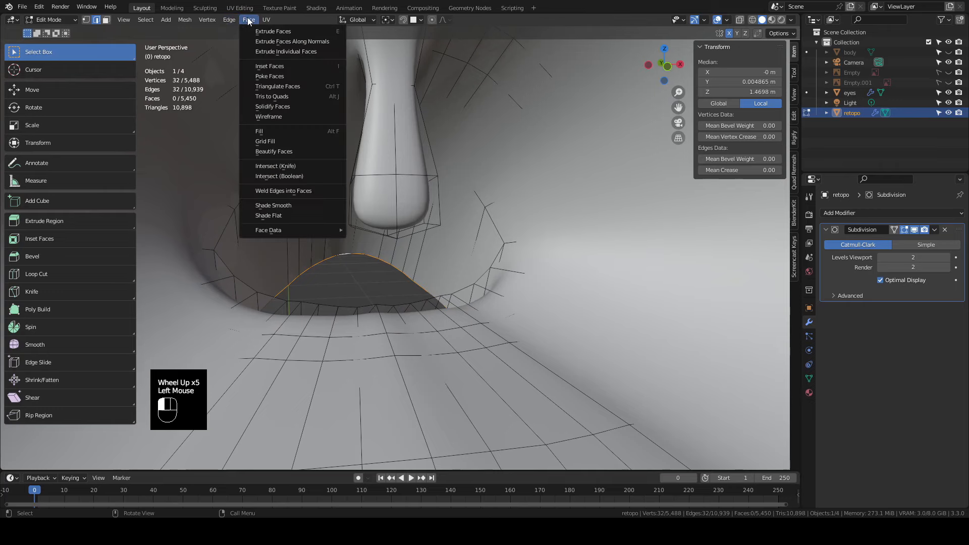
{"action": "left_click", "coordinate": [294, 141]}
Set the grid fill's span to 6 and adjust its offset to align the new faces with the throat walls
{"action": "scroll", "coordinate": [383, 284], "scroll_direction": "down", "scroll_amount": 1}
{"action": "scroll", "coordinate": [386, 280], "scroll_direction": "up", "scroll_amount": 2}
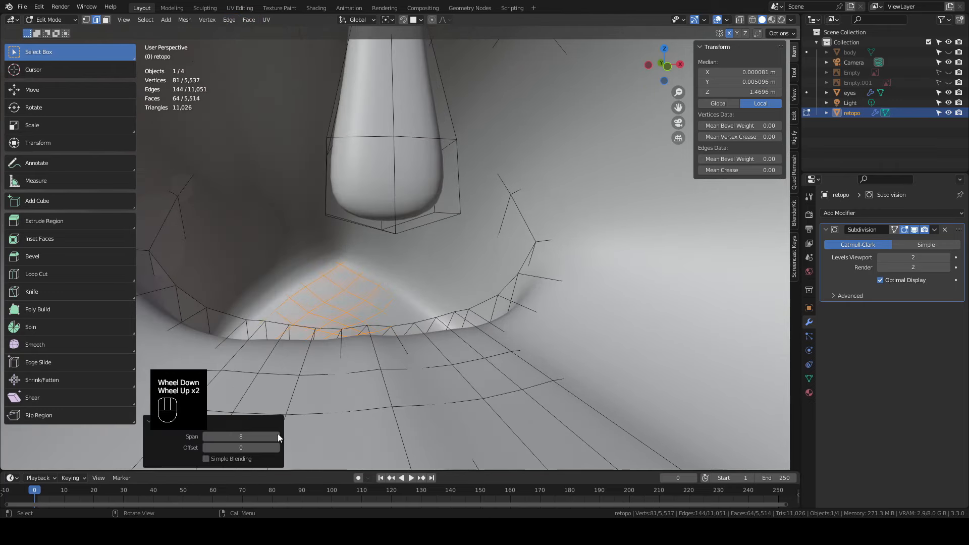
{"action": "left_click", "coordinate": [275, 448]}
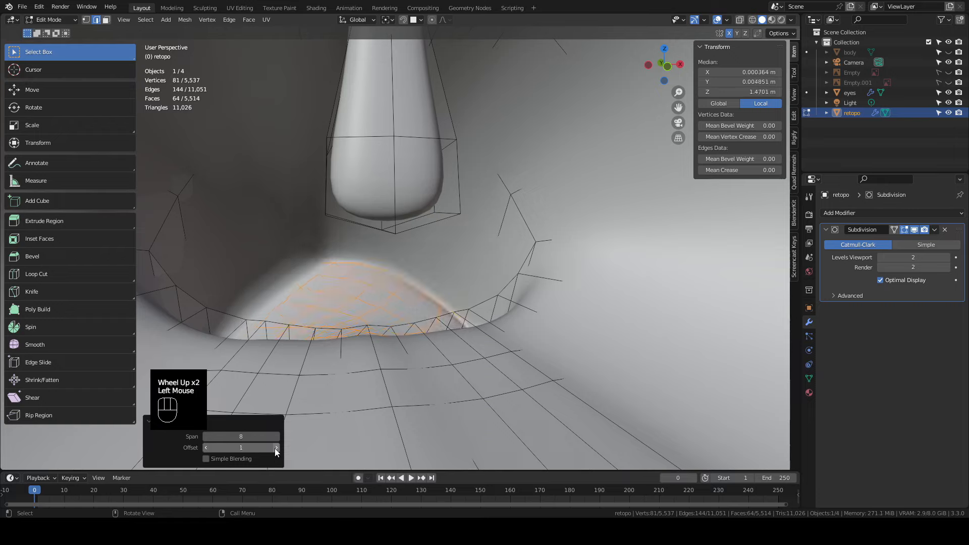
{"action": "left_click", "coordinate": [207, 436]}
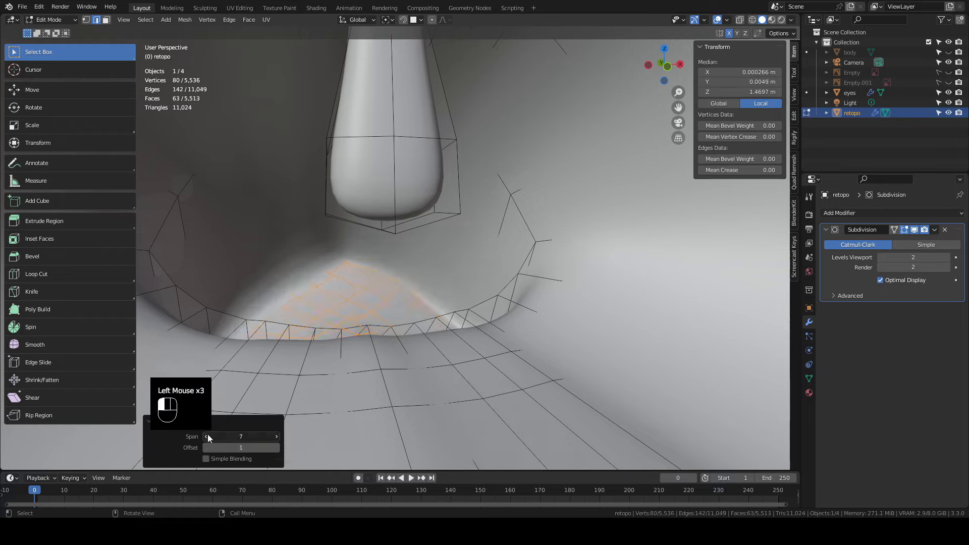
{"action": "left_click", "coordinate": [207, 436]}
{"action": "left_click", "coordinate": [275, 448]}
{"action": "left_click", "coordinate": [275, 448]}
{"action": "left_click", "coordinate": [275, 448]}
{"action": "left_click", "coordinate": [275, 448]}
{"action": "left_click", "coordinate": [275, 448]}
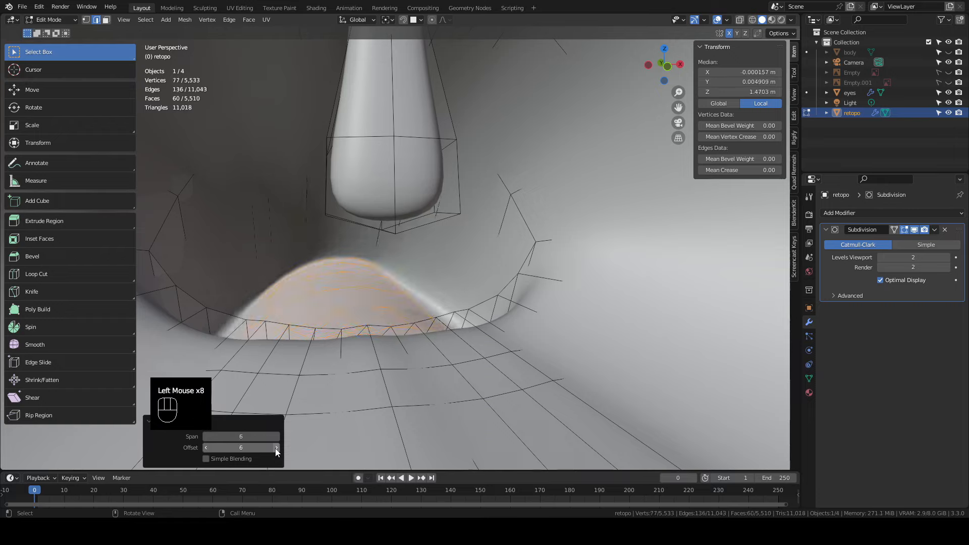
{"action": "left_click", "coordinate": [207, 448]}
Reveal all hidden faces around the mouth and clear the selection
{"action": "middle_click_drag", "start_coordinate": [413, 263], "coordinate": [416, 259], "text": "ctrl"}
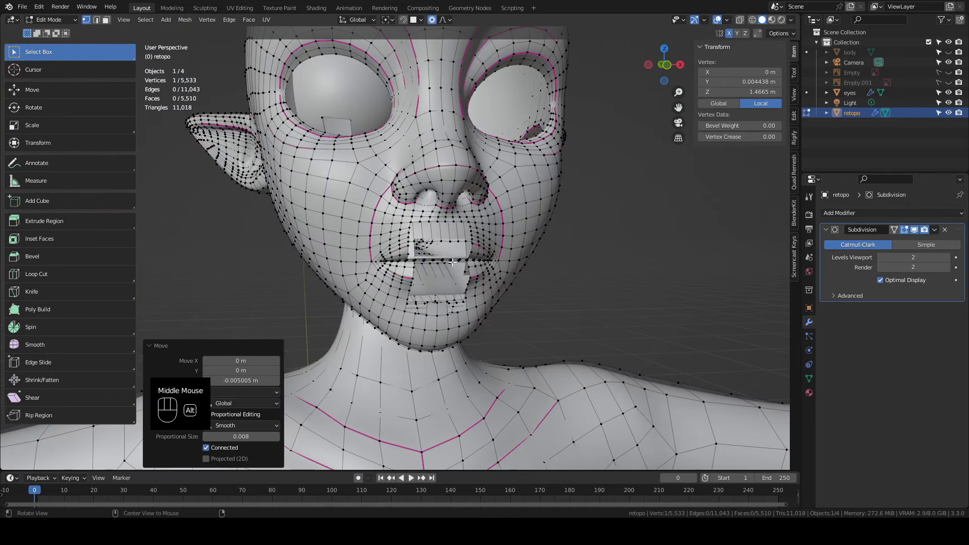
{"action": "key", "text": "alt+h"}
{"action": "left_click", "coordinate": [586, 251]}
{"action": "middle_click_drag", "start_coordinate": [570, 276], "coordinate": [547, 281]}
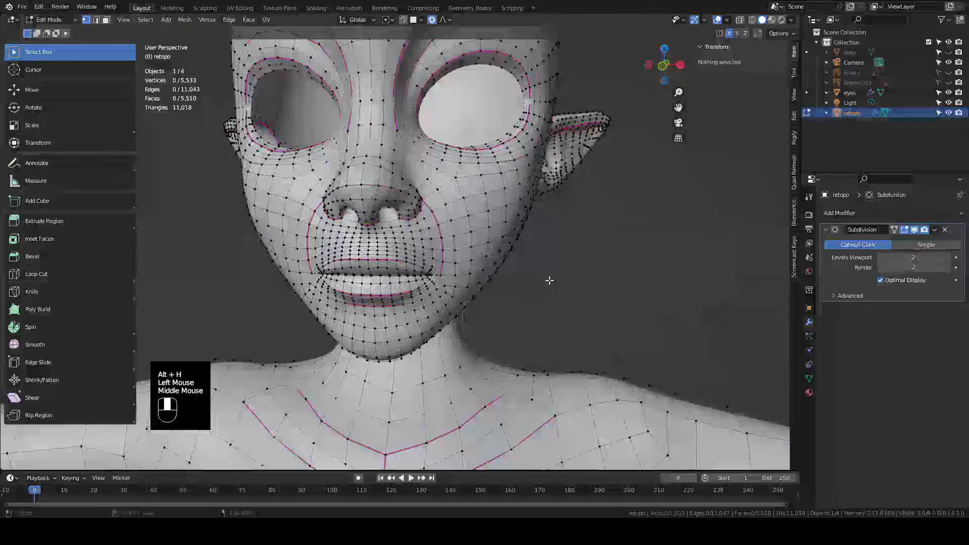
Switch to Object Mode, deselect the retopo mesh, and bring the whole character into view
{"action": "key", "text": "Tab"}
{"action": "left_click", "coordinate": [583, 262]}
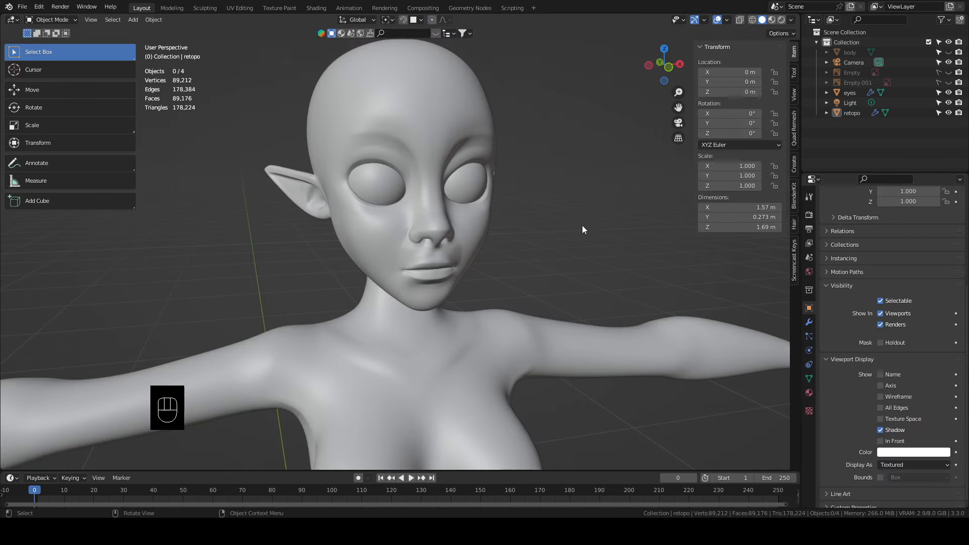
{"action": "middle_click_drag", "start_coordinate": [582, 225], "coordinate": [471, 177]}
{"action": "scroll", "coordinate": [485, 237], "scroll_direction": "down", "scroll_amount": 2}
{"action": "middle_click_drag", "start_coordinate": [486, 237], "coordinate": [534, 225], "text": "shift"}
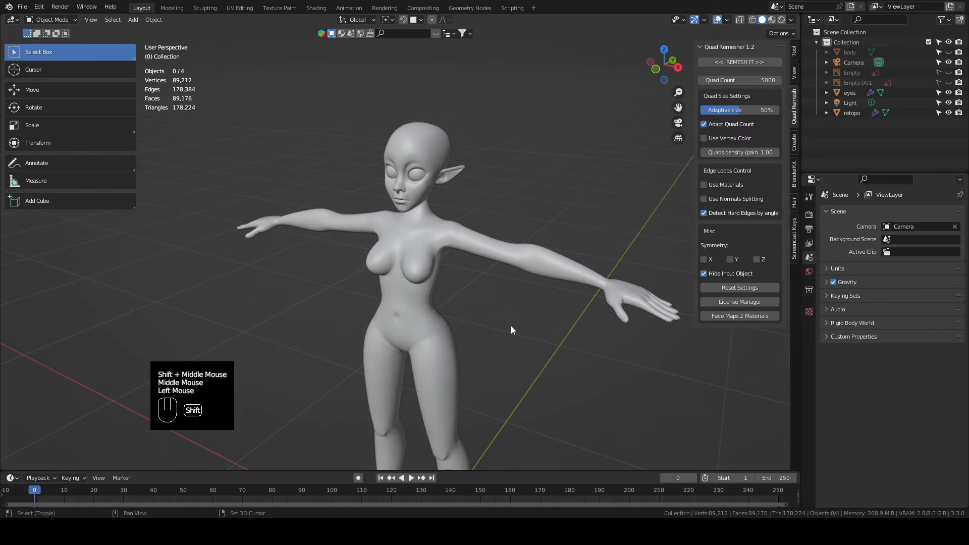
Add a 2 m cube mesh at the world origin
{"action": "key", "text": "shift+a"}
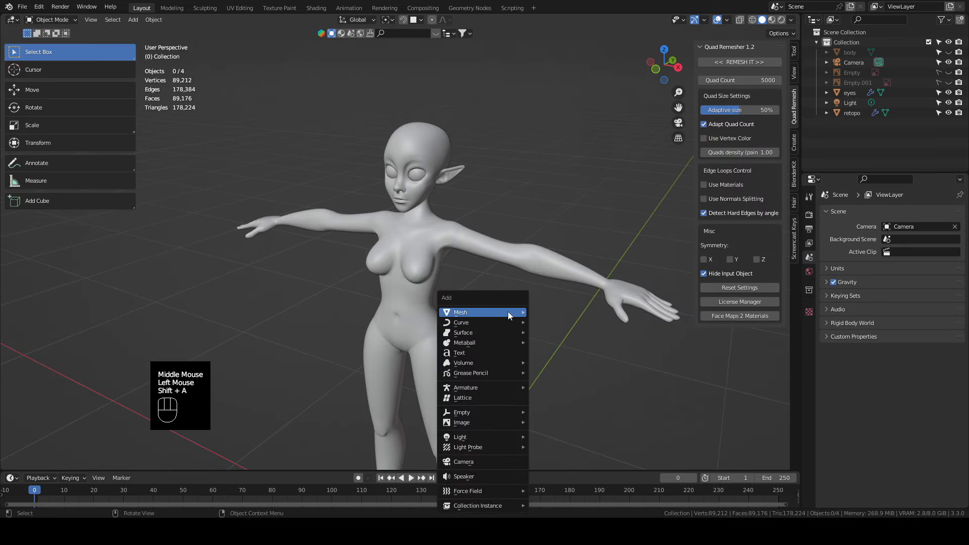
{"action": "mouse_move", "coordinate": [509, 312]}
{"action": "left_click", "coordinate": [568, 74]}
{"action": "scroll", "coordinate": [499, 240], "scroll_direction": "down", "scroll_amount": 4}
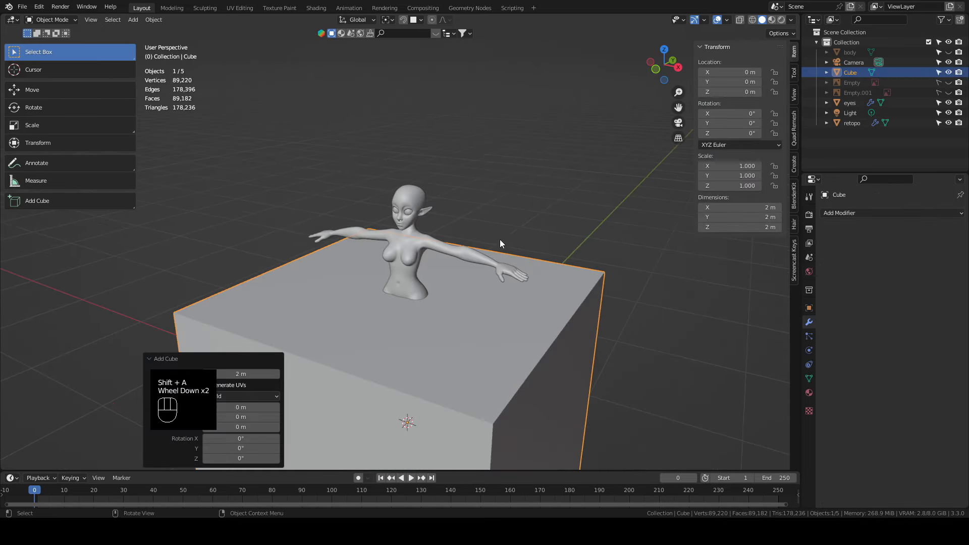
In Edit Mode, delete the mirrored cube's inner side face that looks towards the character
{"action": "middle_click_drag", "start_coordinate": [473, 293], "coordinate": [462, 298]}
{"action": "key", "text": "Tab"}
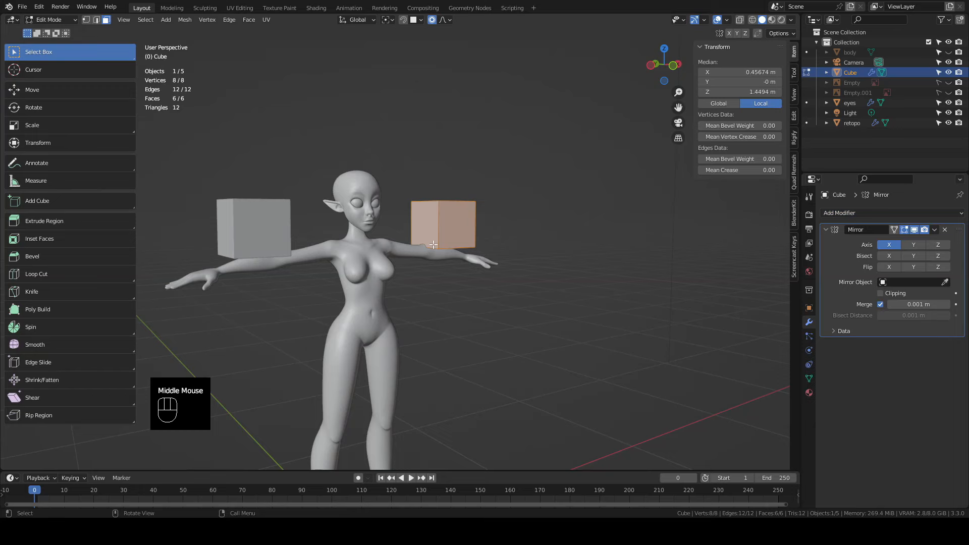
{"action": "left_click", "coordinate": [426, 224]}
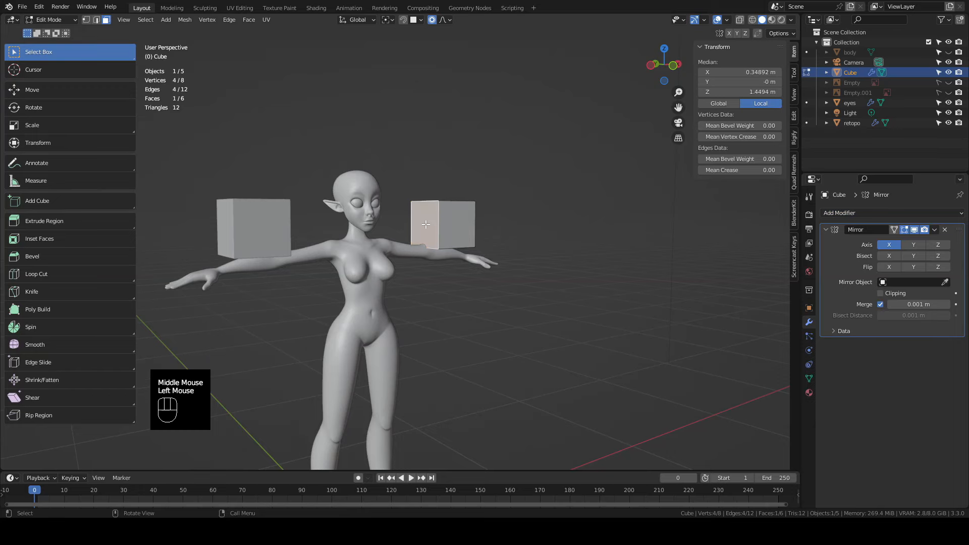
{"action": "key", "text": "Delete"}
{"action": "left_click", "coordinate": [426, 224]}
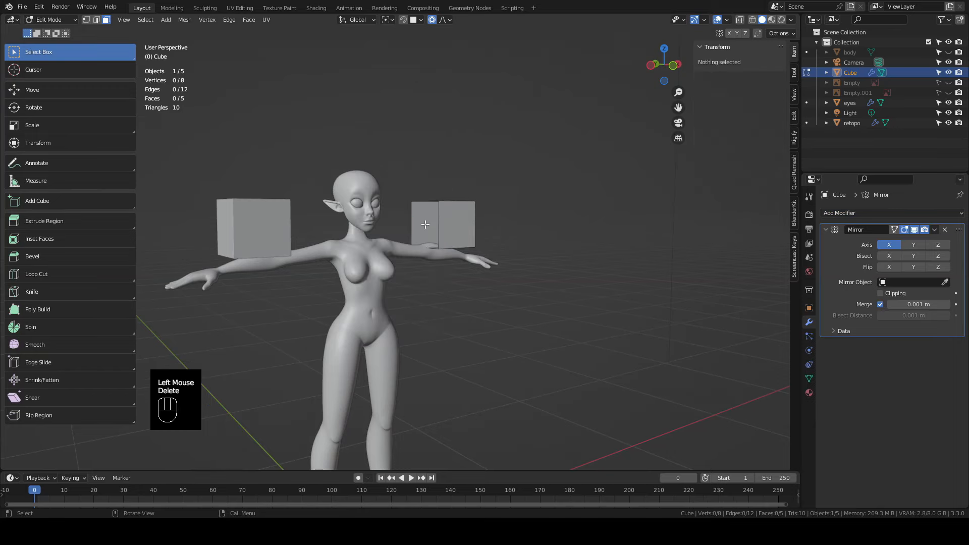
Select the whole cube mesh in front view and enable Clipping on its Mirror modifier
{"action": "key", "text": "a"}
{"action": "key", "text": "KP_1"}
{"action": "left_click", "coordinate": [879, 293]}
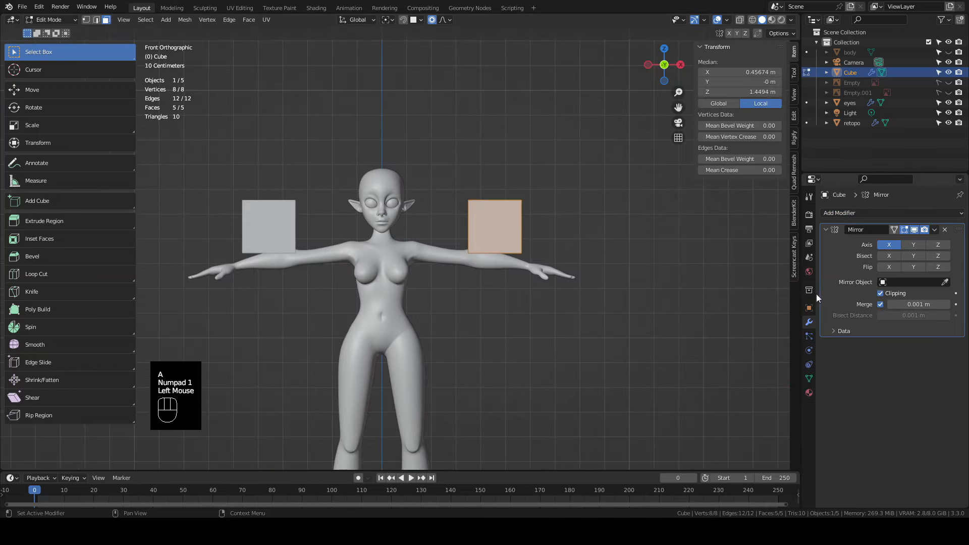
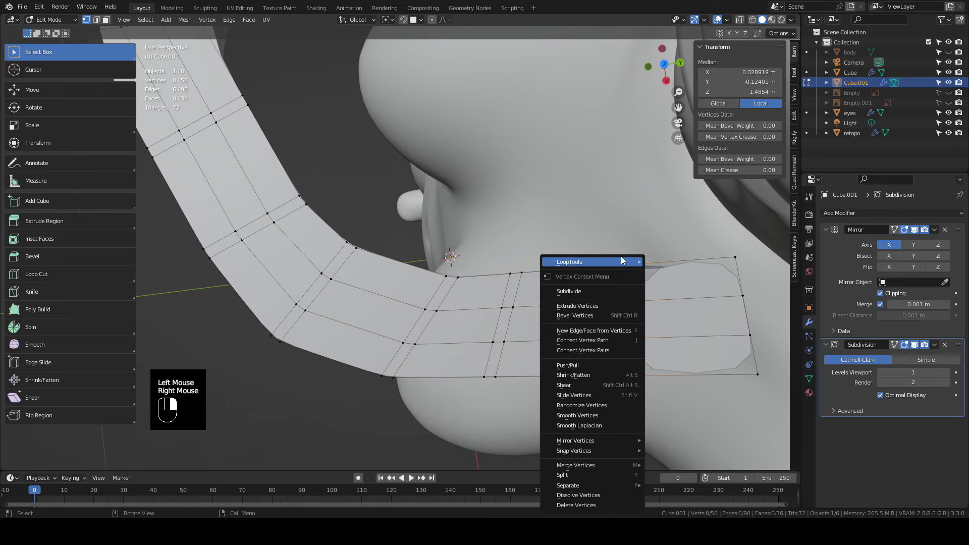
Select the whole flat gum strip and lower it about 0.0036 m along Z onto the upper teeth
{"action": "key", "text": "KP_1"}
{"action": "middle_click_drag", "start_coordinate": [535, 273], "coordinate": [510, 297]}
{"action": "key", "text": "a"}
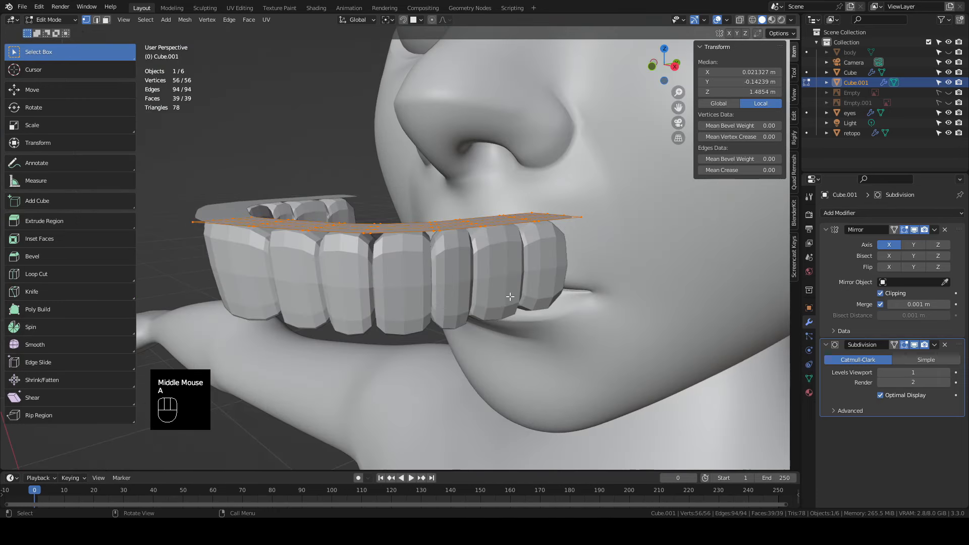
{"action": "key", "text": "g"}
{"action": "middle_click_drag", "start_coordinate": [510, 296], "coordinate": [512, 318]}
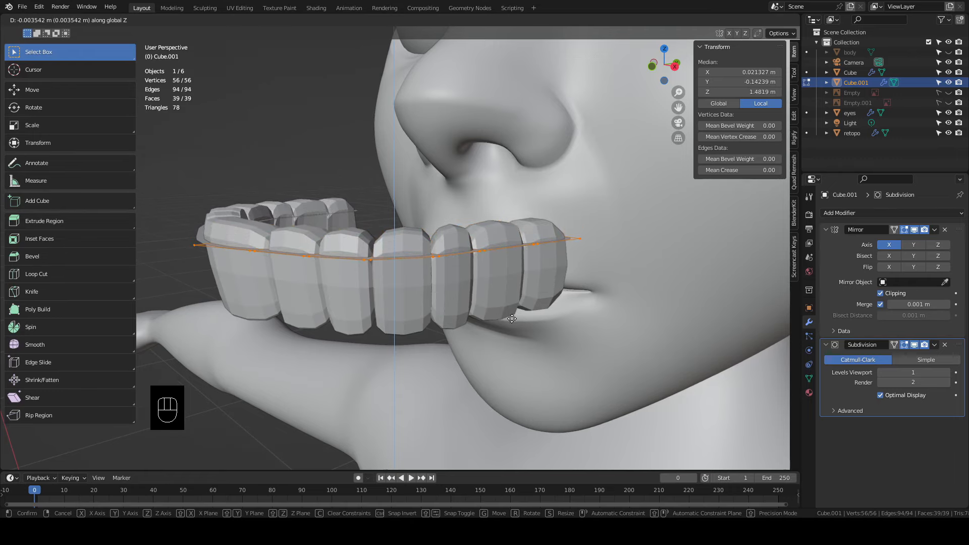
{"action": "left_click", "coordinate": [512, 319]}
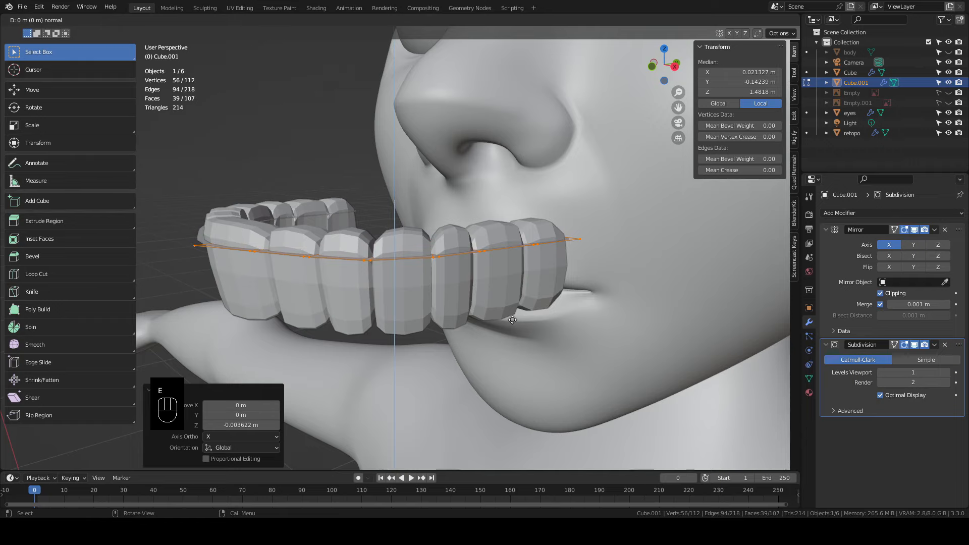
Extrude the gum strip upward about 0.0104 m to give the gums thickness
{"action": "key", "text": "e"}
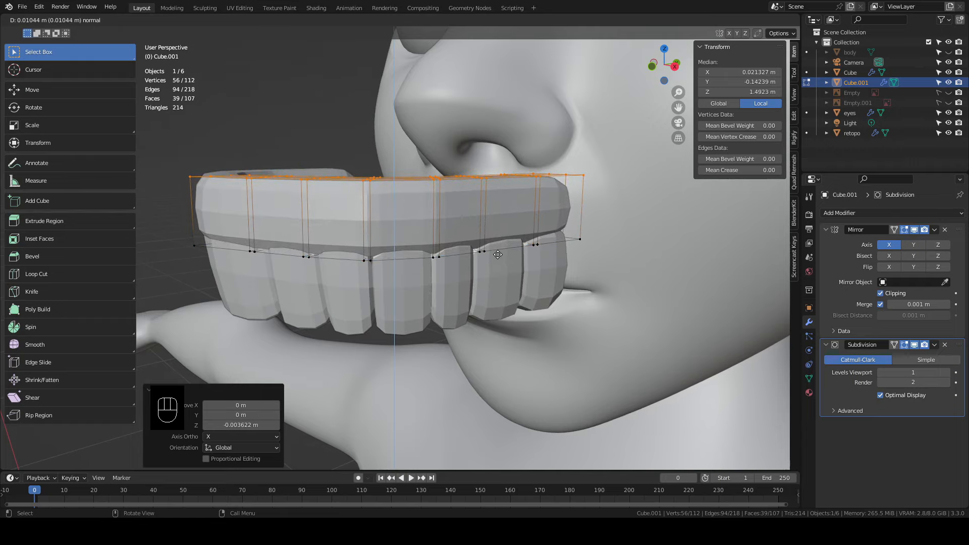
{"action": "left_click", "coordinate": [497, 255]}
{"action": "middle_click_drag", "start_coordinate": [497, 255], "coordinate": [414, 260]}
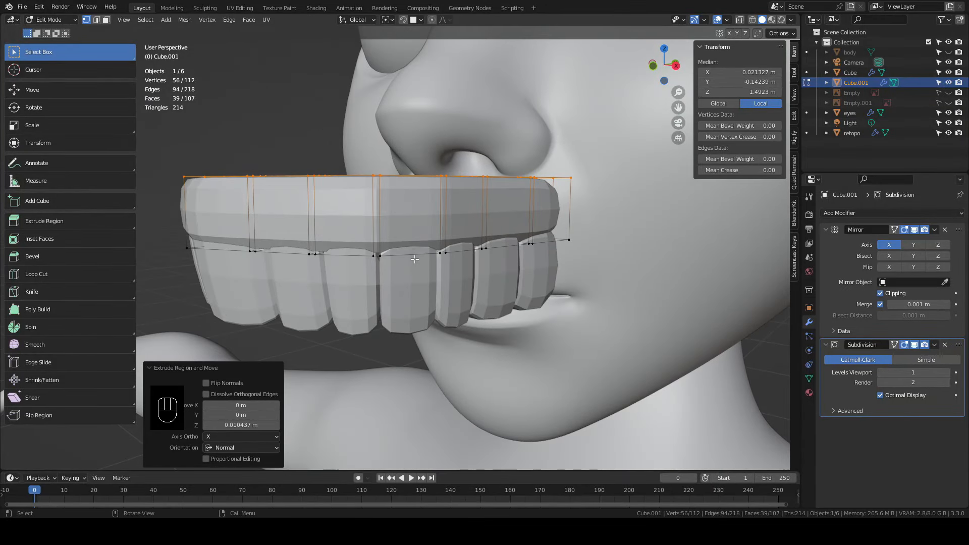
{"action": "key", "text": "s"}
{"action": "right_click", "coordinate": [488, 246]}
{"action": "key", "text": "a"}
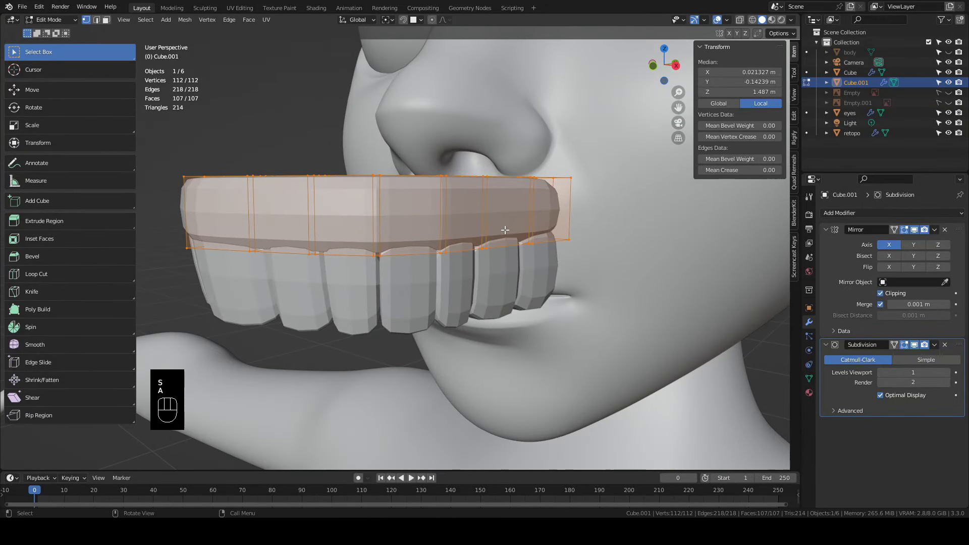
{"action": "key", "text": "s"}
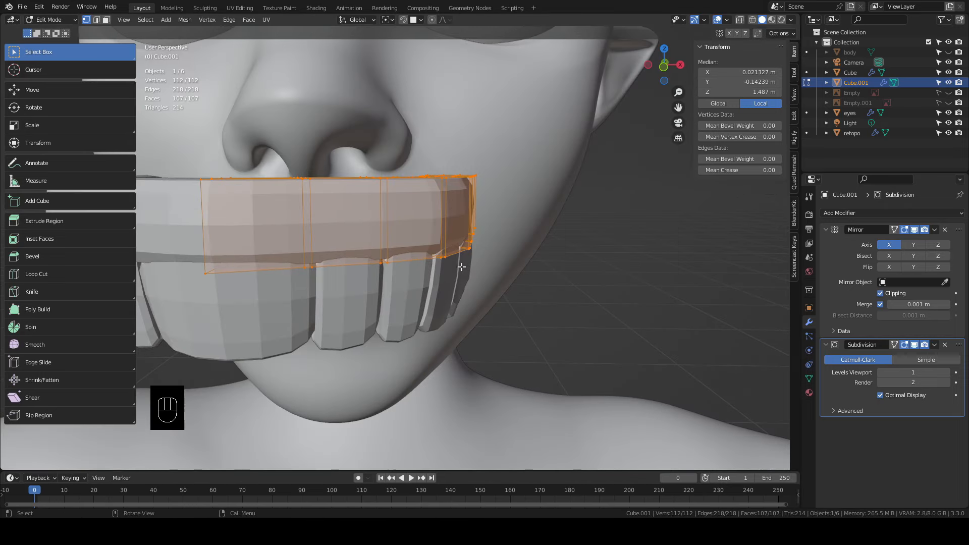
Add centred vertical loop cuts through the gum sections above the teeth, from the front around to the back
{"action": "key", "text": "ctrl"}
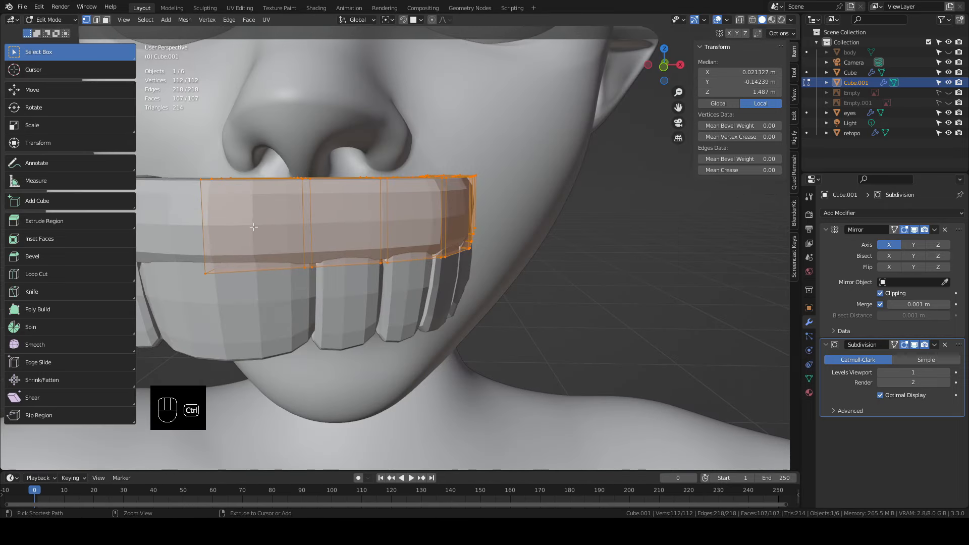
{"action": "key", "text": "ctrl+r"}
{"action": "left_click", "coordinate": [260, 202]}
{"action": "right_click", "coordinate": [261, 203]}
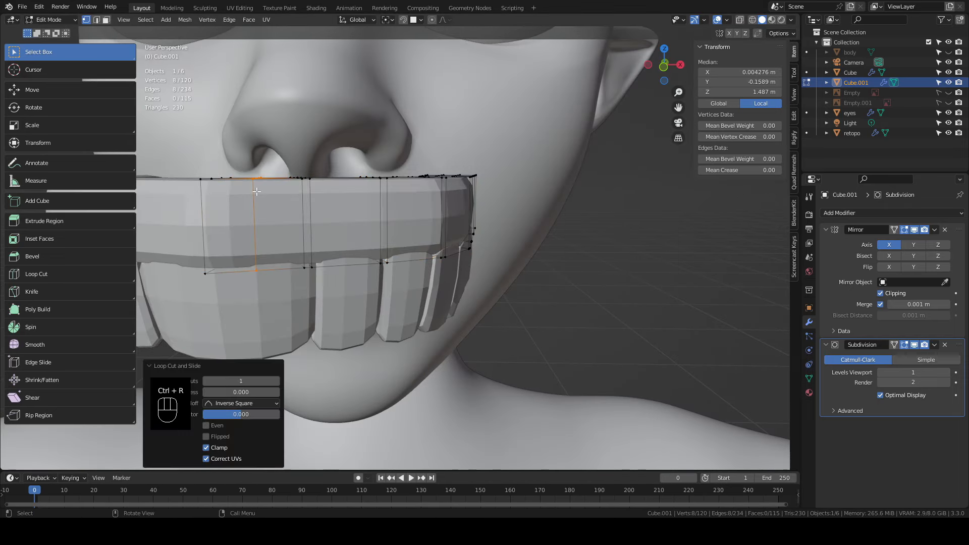
{"action": "key", "text": "ctrl+r"}
{"action": "left_click", "coordinate": [350, 193]}
{"action": "right_click", "coordinate": [350, 192]}
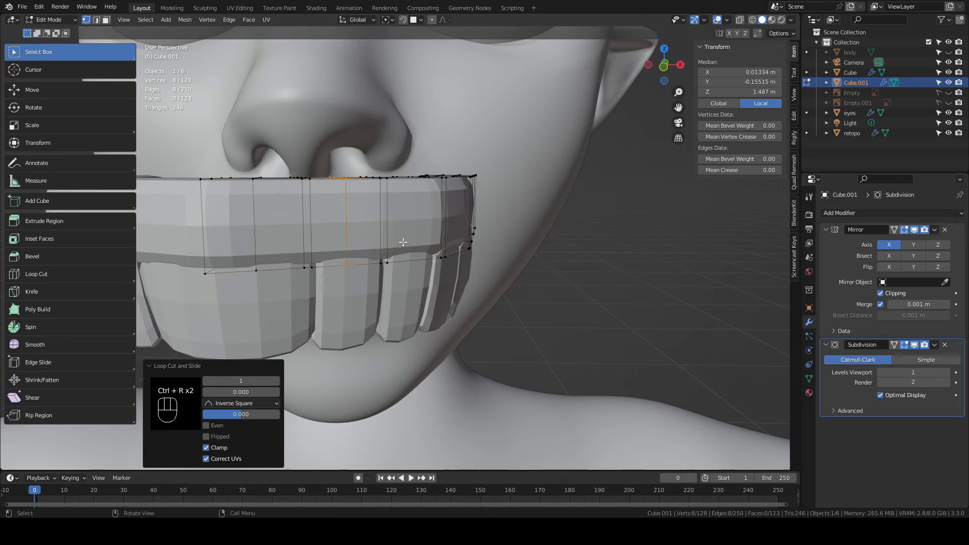
{"action": "middle_click_drag", "start_coordinate": [350, 192], "coordinate": [470, 211]}
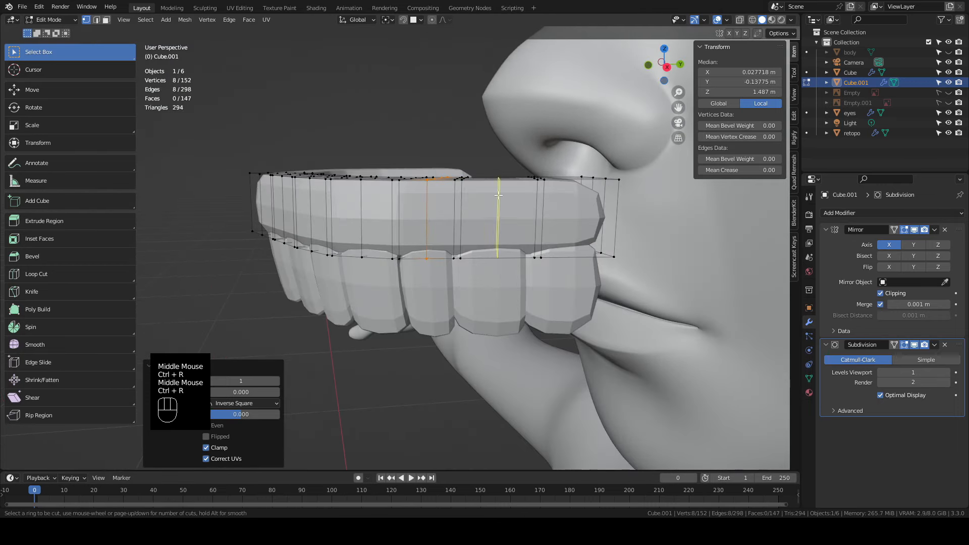
{"action": "key", "text": "ctrl+r"}
{"action": "left_click", "coordinate": [499, 215]}
Select the central vertical edge loops above all the teeth and raise them about 0.0014 m along Z to scallop the gums
{"action": "left_click", "coordinate": [500, 215]}
{"action": "left_click", "coordinate": [500, 216], "text": "shift"}
{"action": "left_click", "coordinate": [500, 216], "text": "shift"}
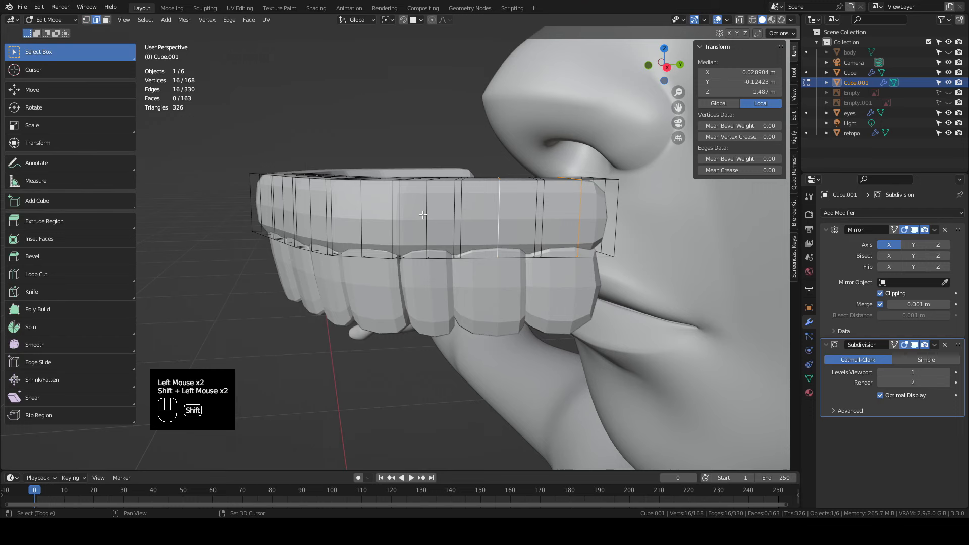
{"action": "left_click", "coordinate": [361, 213], "text": "shift"}
{"action": "left_click", "coordinate": [362, 213], "text": "shift"}
{"action": "middle_click_drag", "start_coordinate": [361, 213], "coordinate": [379, 227]}
{"action": "left_click", "coordinate": [378, 226], "text": "shift"}
{"action": "left_click", "coordinate": [379, 226], "text": "shift"}
{"action": "left_click", "coordinate": [322, 227], "text": "shift"}
{"action": "left_click", "coordinate": [322, 227], "text": "shift"}
{"action": "left_click", "coordinate": [232, 227], "text": "shift"}
{"action": "left_click", "coordinate": [231, 227], "text": "shift"}
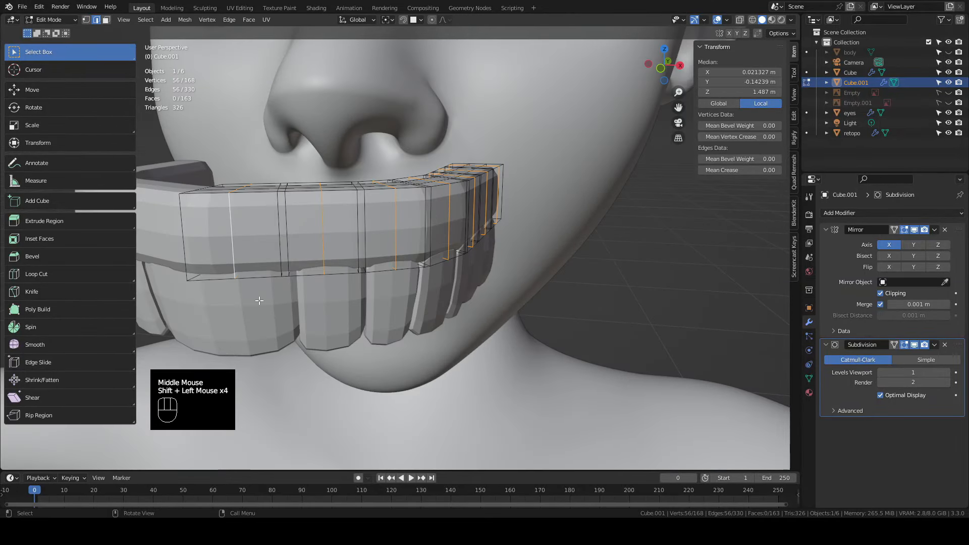
{"action": "key", "text": "g"}
{"action": "key", "text": "z"}
{"action": "left_click", "coordinate": [253, 278]}
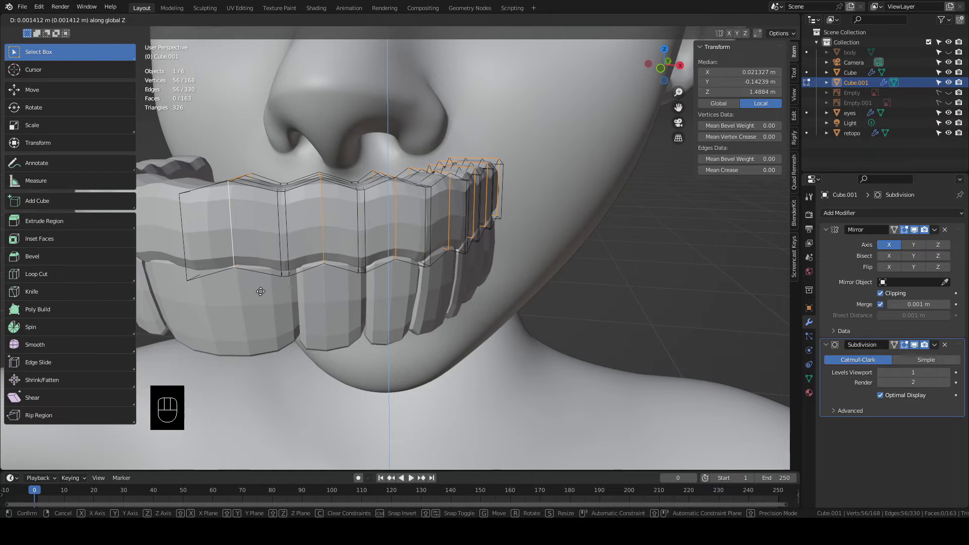
Leave the gum mesh, select the teeth object, and apply its Mirror modifier in Object Mode
{"action": "middle_click_drag", "start_coordinate": [253, 278], "coordinate": [427, 290]}
{"action": "key", "text": "Tab"}
{"action": "left_click", "coordinate": [427, 290]}
{"action": "key", "text": "Tab"}
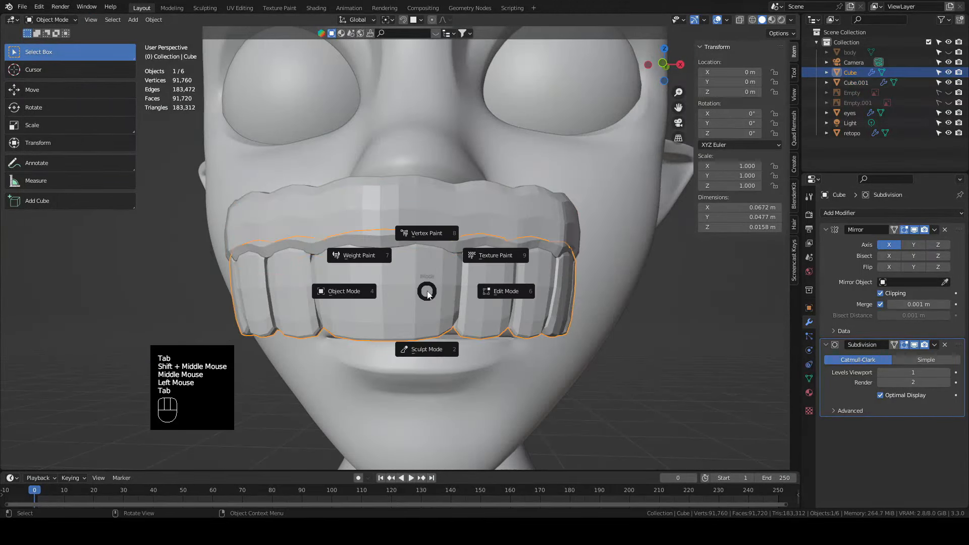
{"action": "left_click", "coordinate": [501, 292]}
{"action": "middle_click_drag", "start_coordinate": [501, 293], "coordinate": [500, 268]}
{"action": "scroll", "coordinate": [484, 278], "scroll_direction": "up", "scroll_amount": 1}
{"action": "middle_click_drag", "start_coordinate": [500, 268], "coordinate": [505, 264]}
{"action": "key", "text": "Tab"}
{"action": "left_click", "coordinate": [435, 263]}
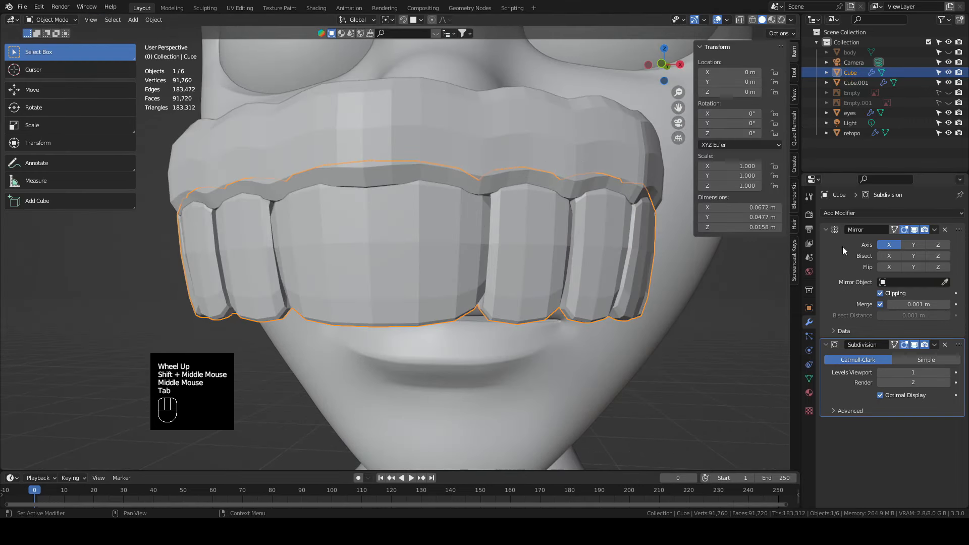
{"action": "left_click", "coordinate": [934, 230]}
{"action": "left_click", "coordinate": [921, 242]}
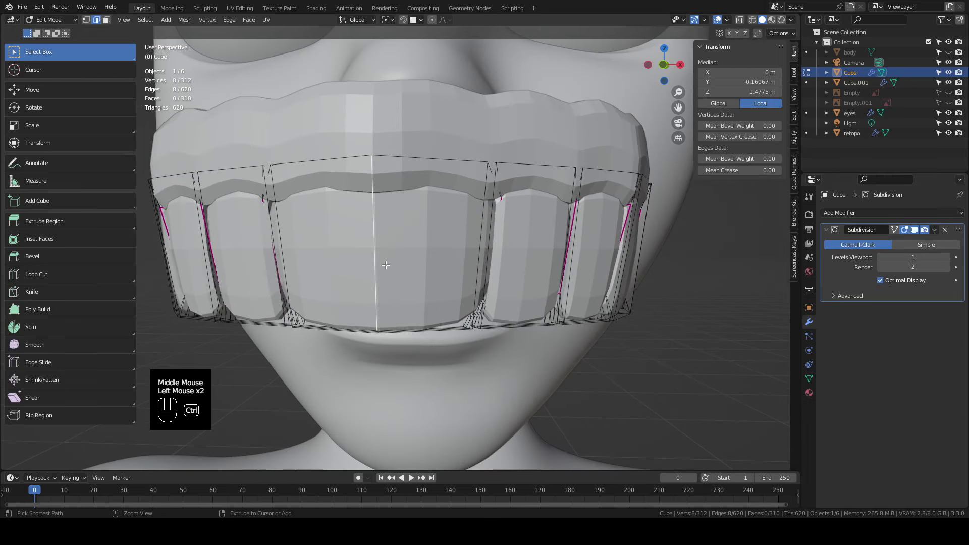
Bevel the centre edge loop of the teeth mesh and scale its middle loop to separate the two front teeth
{"action": "key", "text": "ctrl+b"}
{"action": "left_click", "coordinate": [376, 266]}
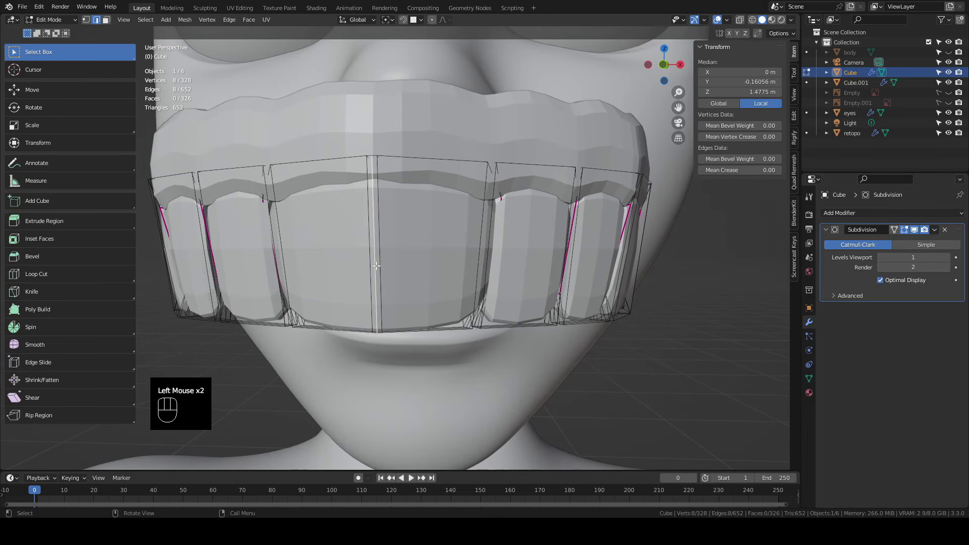
{"action": "key", "text": "s"}
{"action": "left_click", "coordinate": [412, 280]}
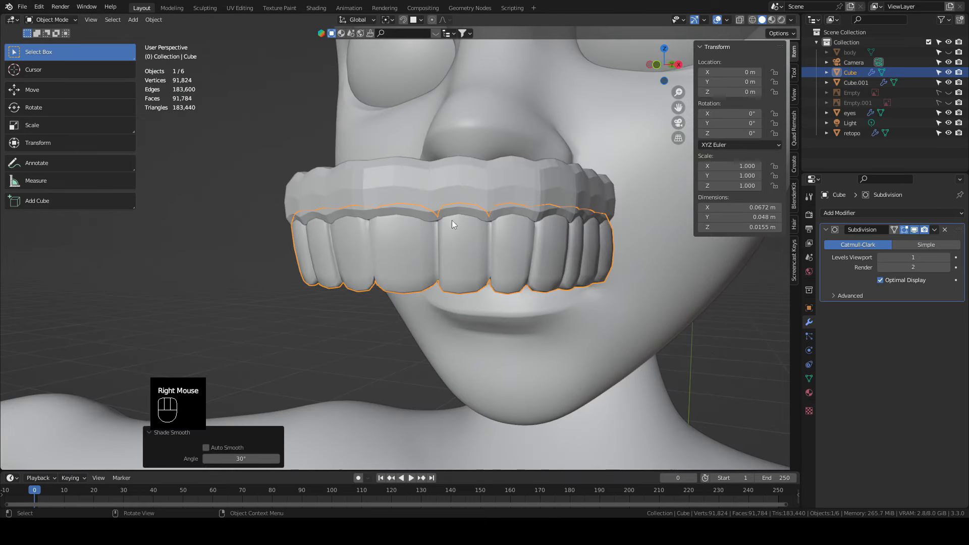
Shade the gum object smooth and clear the selection
{"action": "left_click", "coordinate": [478, 185]}
{"action": "right_click", "coordinate": [479, 185]}
{"action": "left_click", "coordinate": [479, 185]}
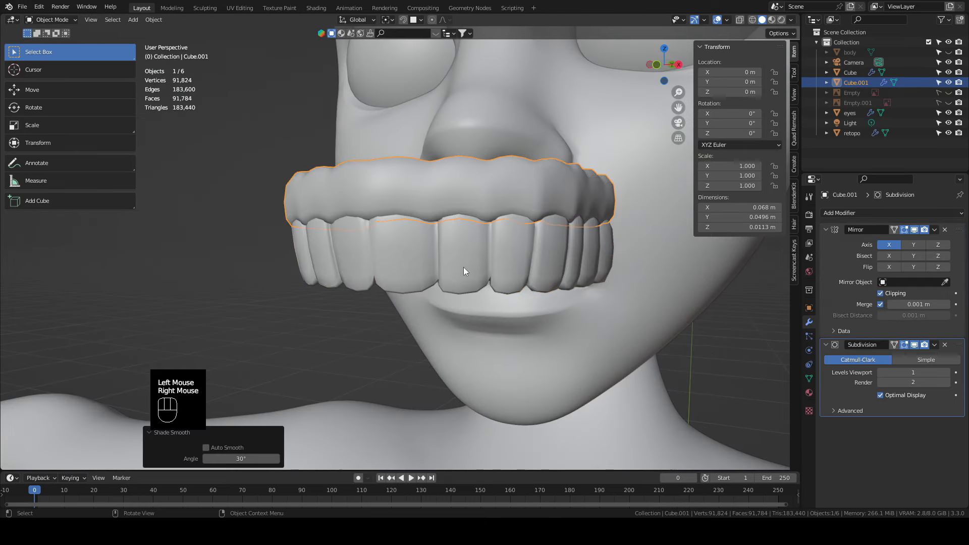
{"action": "left_click", "coordinate": [334, 356]}
{"action": "scroll", "coordinate": [334, 356], "scroll_direction": "down", "scroll_amount": 3}
{"action": "middle_click_drag", "start_coordinate": [457, 286], "coordinate": [412, 329]}
{"action": "scroll", "coordinate": [504, 294], "scroll_direction": "up", "scroll_amount": 4}
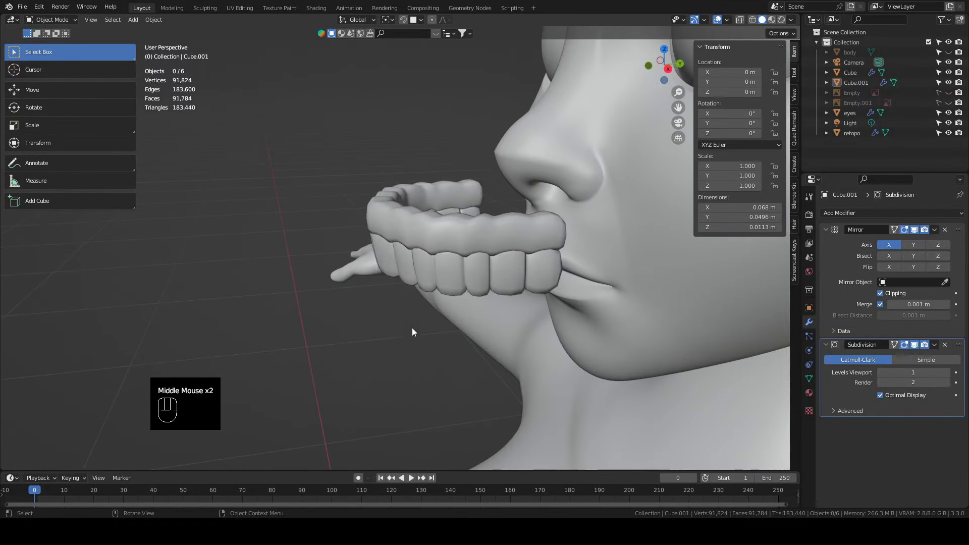
Edit the teeth mesh and shift the narrow centre loops between the front teeth backwards along Y
{"action": "middle_click_drag", "start_coordinate": [499, 298], "coordinate": [432, 337], "text": "shift"}
{"action": "scroll", "coordinate": [420, 267], "scroll_direction": "up", "scroll_amount": 3}
{"action": "left_click", "coordinate": [426, 277]}
{"action": "key", "text": "Tab"}
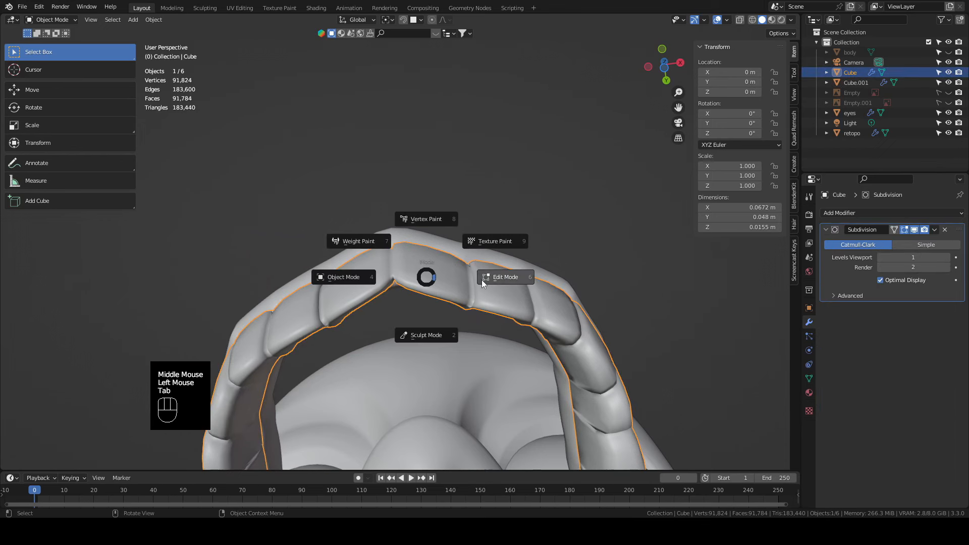
{"action": "left_click", "coordinate": [482, 283]}
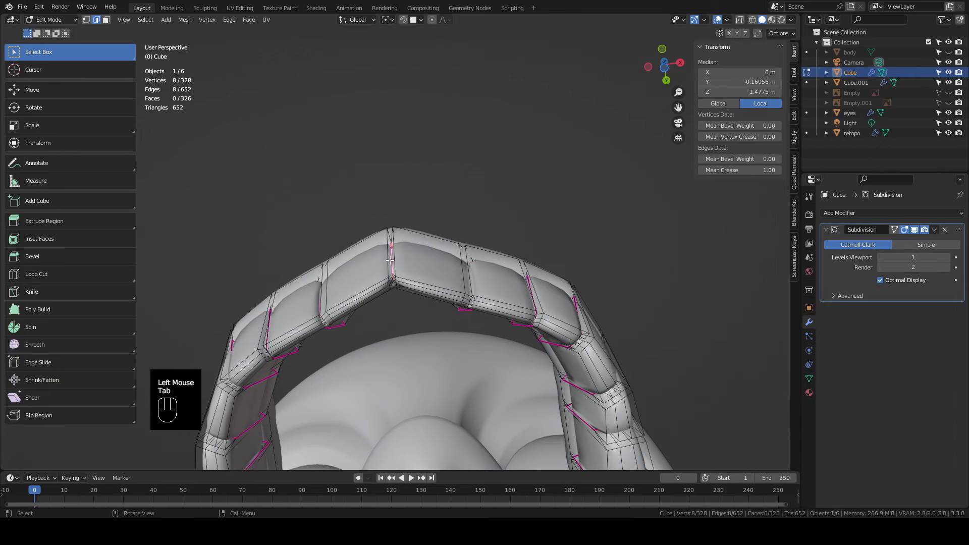
{"action": "key", "text": "ctrl+z"}
{"action": "key", "text": "g"}
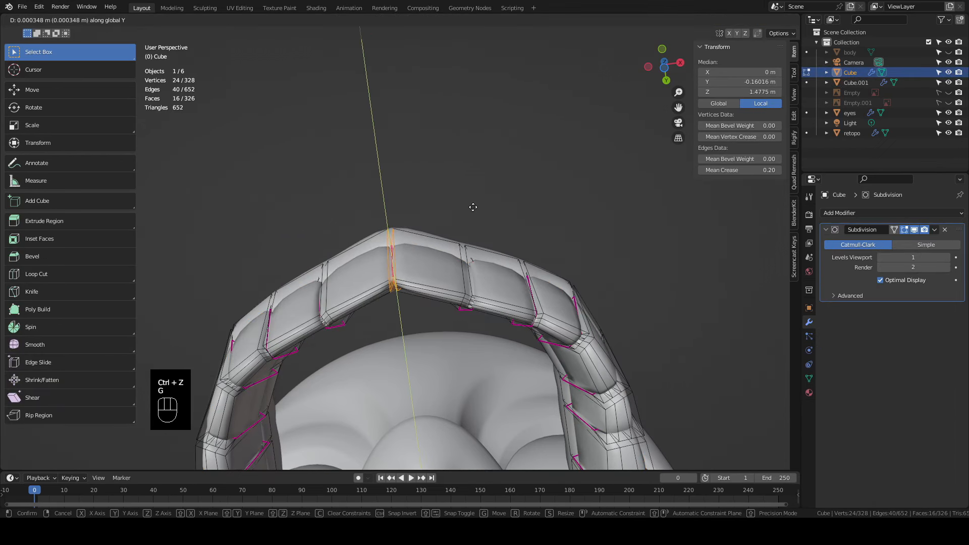
{"action": "left_click", "coordinate": [472, 216]}
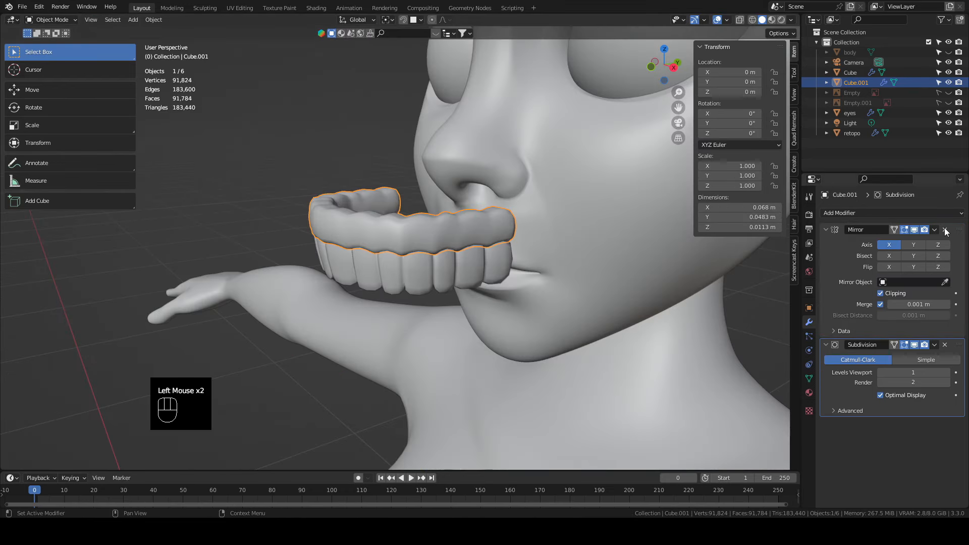
Apply the gum object's Mirror modifier and join the gums with the teeth into one object
{"action": "left_click", "coordinate": [935, 230]}
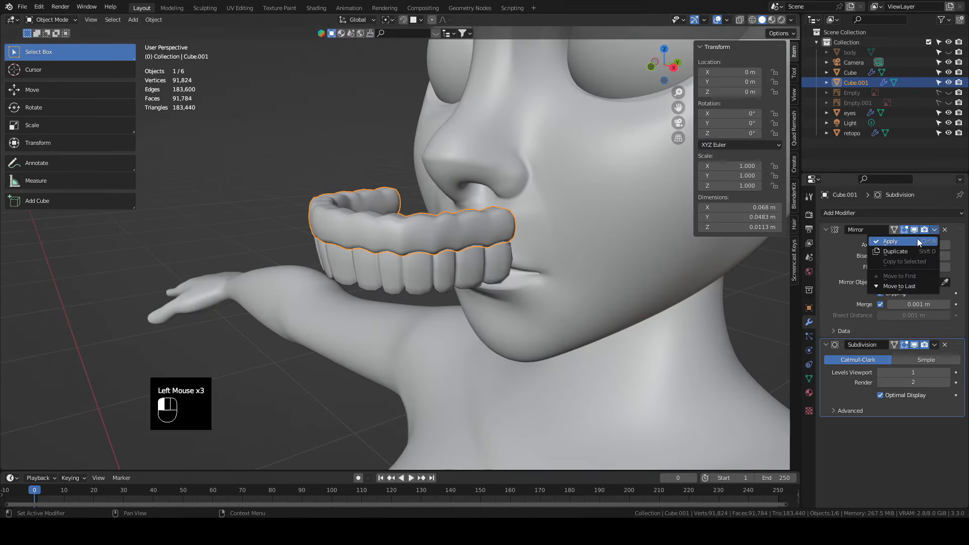
{"action": "left_click", "coordinate": [917, 238]}
{"action": "middle_click_drag", "start_coordinate": [598, 264], "coordinate": [441, 260]}
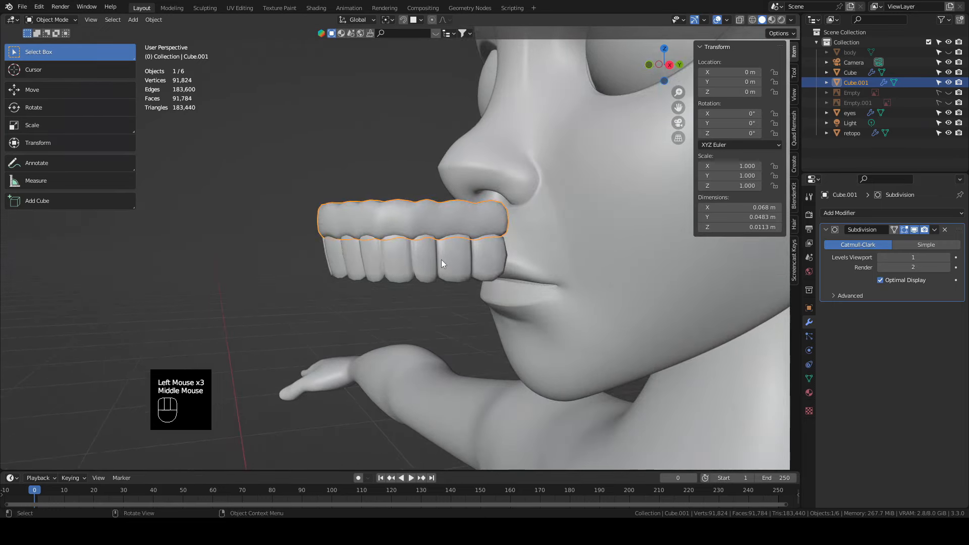
{"action": "left_click", "coordinate": [419, 261], "text": "shift"}
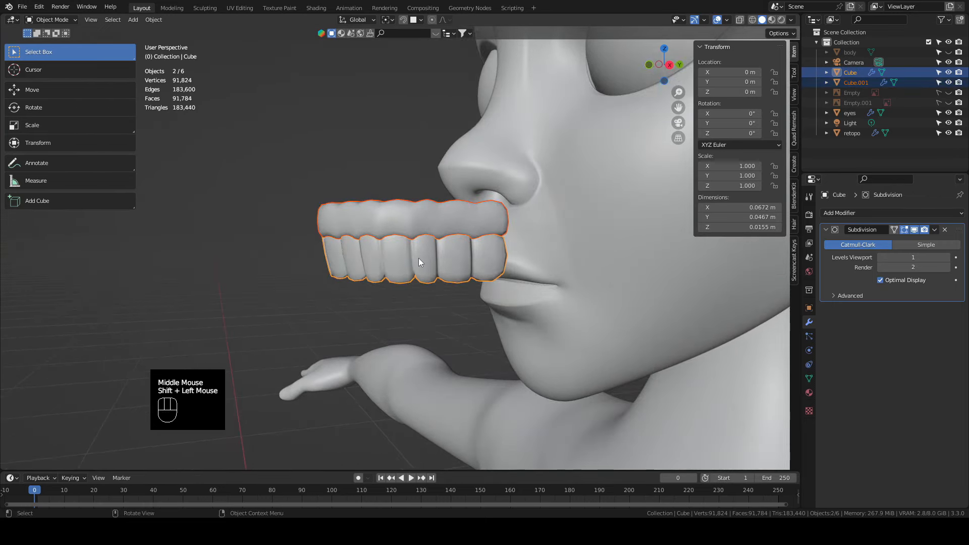
{"action": "key", "text": "ctrl"}
{"action": "key", "text": "ctrl+j"}
Enter Edit Mode on the joined teeth and gums and enable X-axis mirror editing
{"action": "key", "text": "Tab"}
{"action": "middle_click_drag", "start_coordinate": [419, 258], "coordinate": [635, 217]}
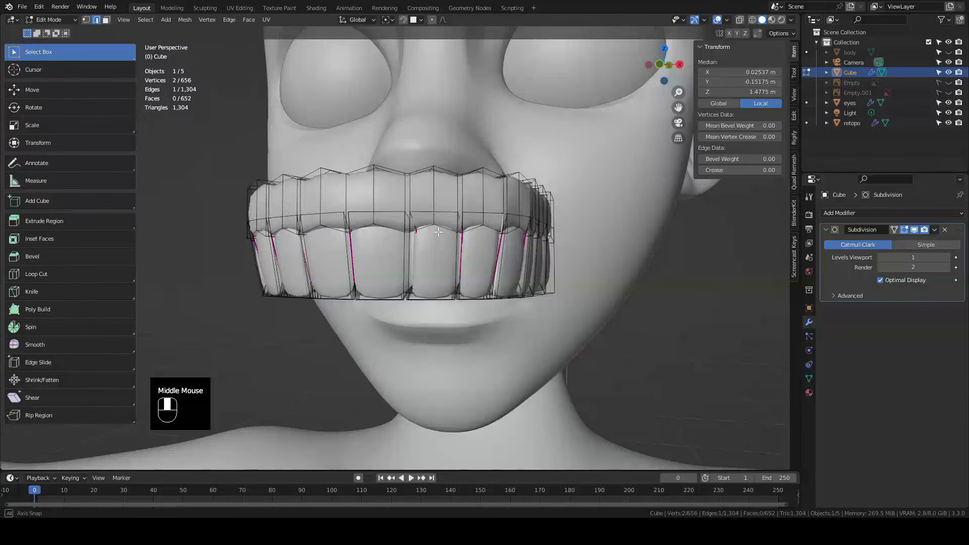
{"action": "left_click", "coordinate": [729, 33]}
{"action": "mouse_move", "coordinate": [415, 302]}
{"action": "middle_mouse_down"}
{"action": "mouse_move", "coordinate": [393, 300]}
{"action": "mouse_move", "coordinate": [422, 285]}
{"action": "middle_mouse_up"}
{"action": "middle_click_drag", "start_coordinate": [492, 283], "coordinate": [438, 267]}
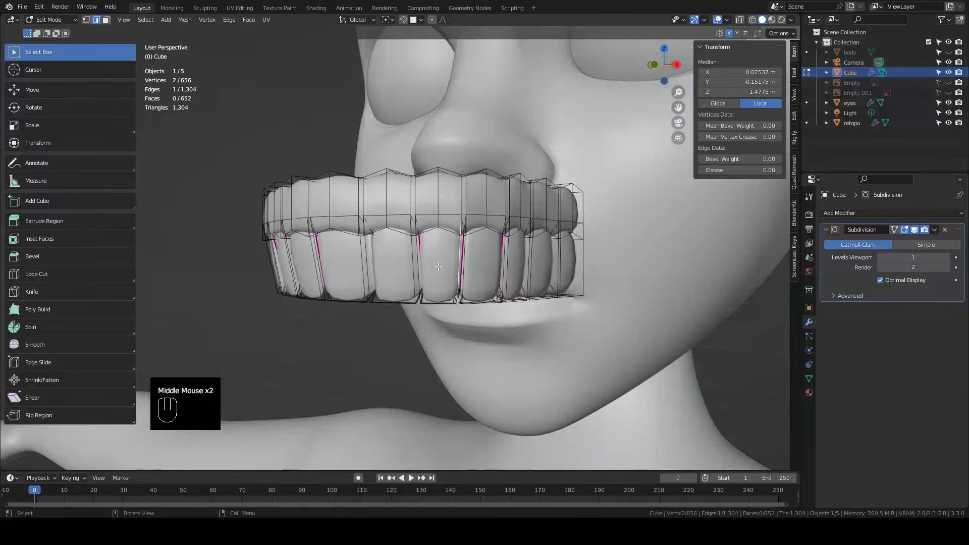
Add a vertical loop cut through the canine tooth and lower its bottom tip vertices about 0.002 m along Z
{"action": "key", "text": "ctrl+r"}
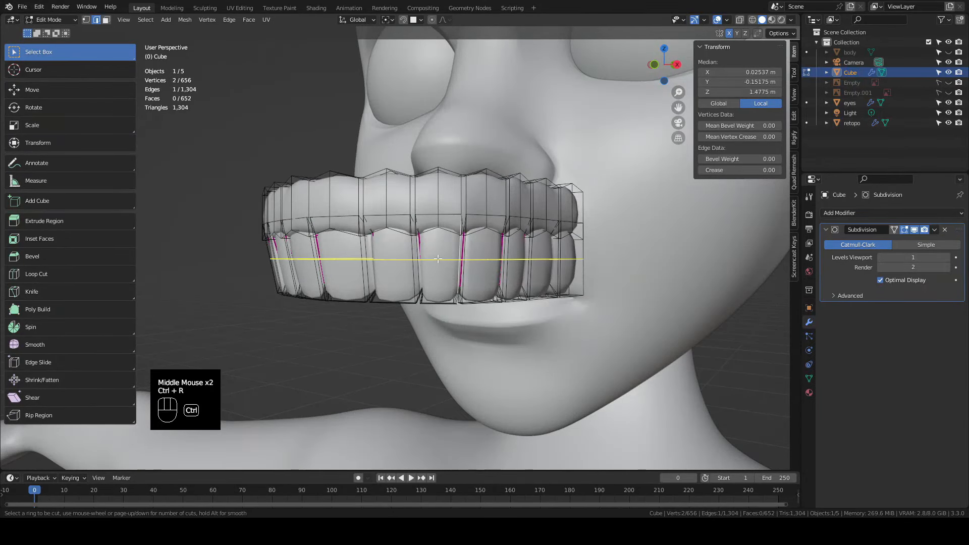
{"action": "left_click", "coordinate": [437, 294]}
{"action": "middle_click_drag", "start_coordinate": [327, 277], "coordinate": [424, 277]}
{"action": "double_click", "coordinate": [86, 21]}
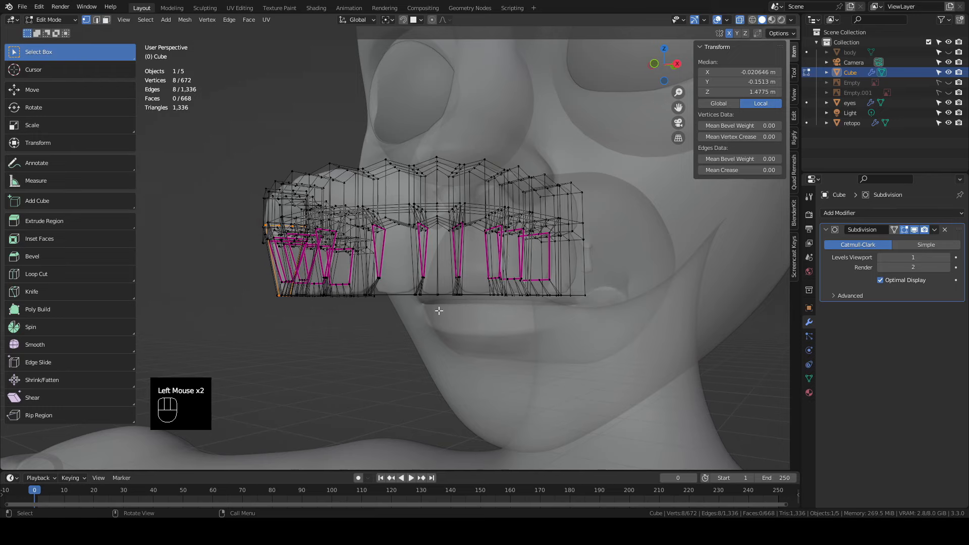
{"action": "left_click_drag", "start_coordinate": [447, 284], "coordinate": [428, 310]}
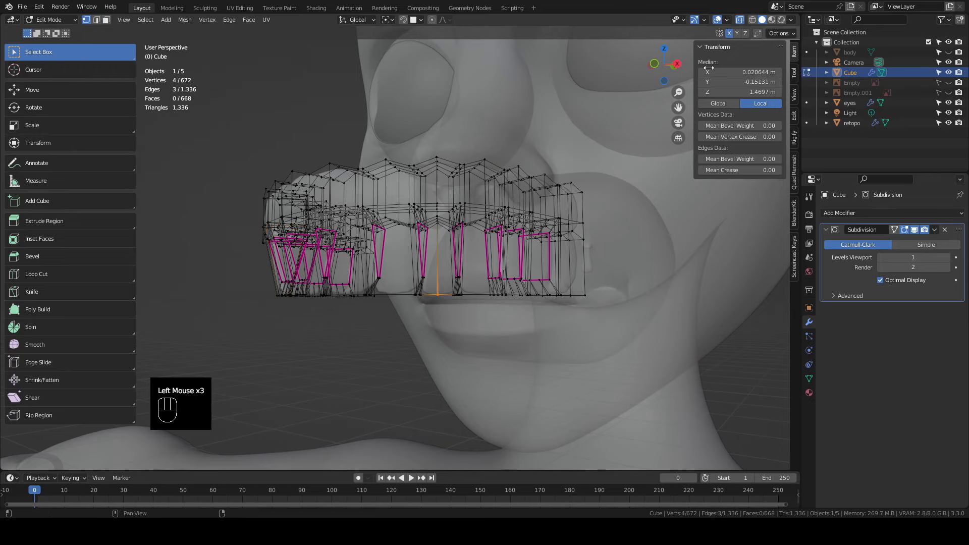
{"action": "left_click", "coordinate": [740, 21]}
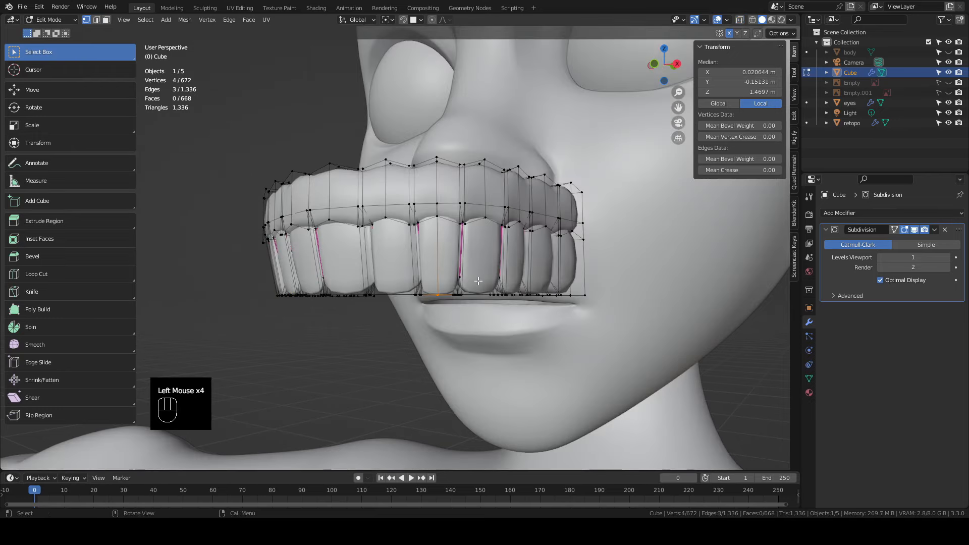
{"action": "key", "text": "g"}
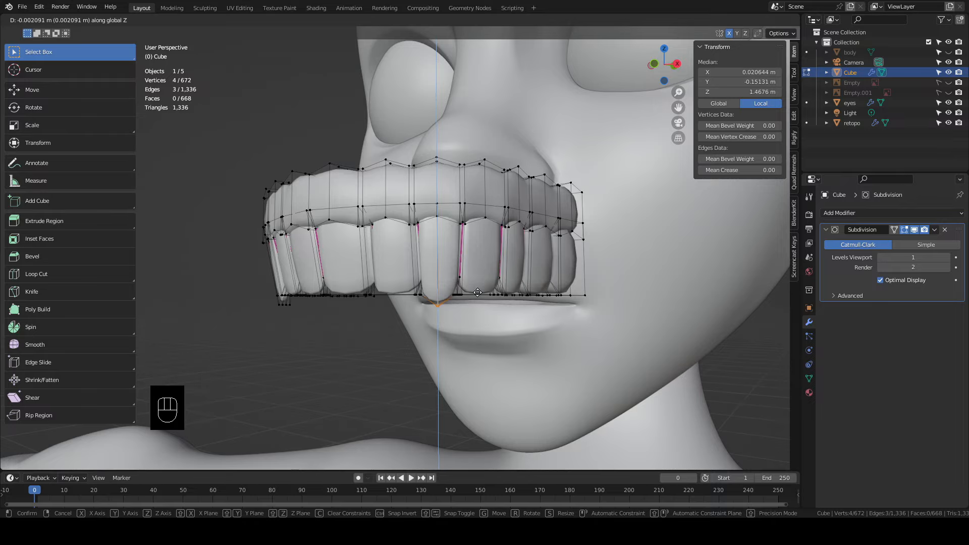
{"action": "left_click", "coordinate": [477, 292]}
Select the bottom edge vertices of the front central incisor and lower them slightly along Z
{"action": "mouse_move", "coordinate": [477, 292]}
{"action": "middle_mouse_down"}
{"action": "mouse_move", "coordinate": [549, 271]}
{"action": "mouse_move", "coordinate": [470, 282]}
{"action": "middle_mouse_up"}
{"action": "scroll", "coordinate": [470, 283], "scroll_direction": "up", "scroll_amount": 5}
{"action": "left_click", "coordinate": [740, 19]}
{"action": "left_click_drag", "start_coordinate": [217, 303], "coordinate": [245, 337]}
{"action": "middle_click_drag", "start_coordinate": [434, 315], "coordinate": [456, 324]}
{"action": "left_click_drag", "start_coordinate": [381, 311], "coordinate": [396, 334], "text": "shift"}
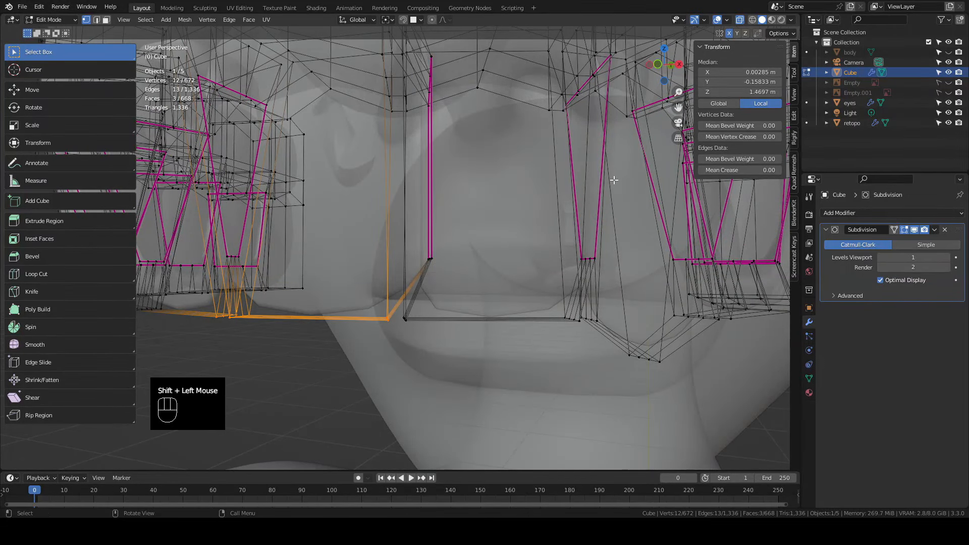
{"action": "left_click", "coordinate": [739, 20]}
{"action": "key", "text": "KP_1"}
{"action": "key", "text": "g"}
{"action": "key", "text": "z"}
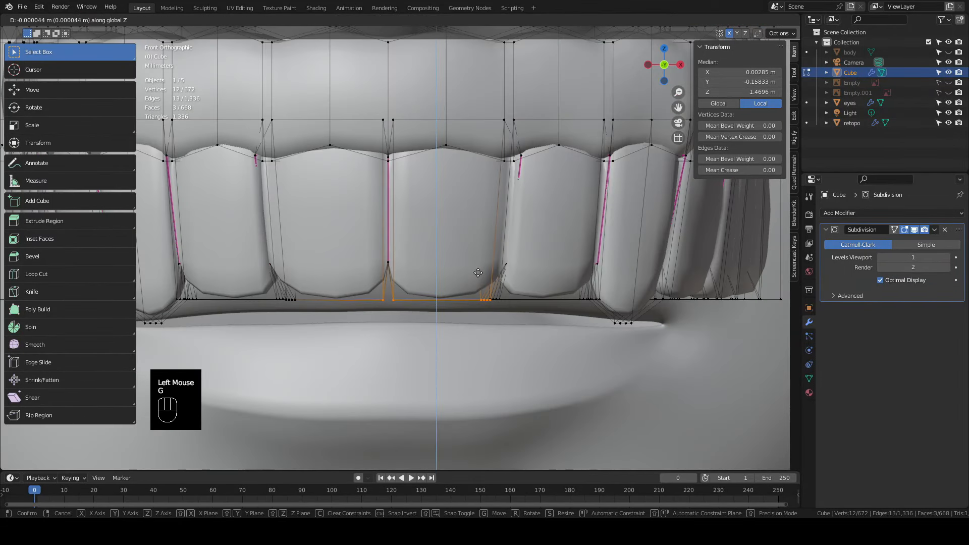
{"action": "left_click", "coordinate": [476, 286]}
{"action": "left_click_drag", "start_coordinate": [484, 290], "coordinate": [505, 305]}
{"action": "left_click", "coordinate": [739, 20]}
{"action": "left_click", "coordinate": [739, 20]}
{"action": "key", "text": "g"}
{"action": "key", "text": "z"}
{"action": "right_click", "coordinate": [539, 274]}
Move the gap vertices between the central and lateral incisors, leave Edit Mode and clear the selection
{"action": "left_click_drag", "start_coordinate": [495, 257], "coordinate": [518, 277]}
{"action": "left_click", "coordinate": [740, 19]}
{"action": "left_click", "coordinate": [739, 19]}
{"action": "key", "text": "g"}
{"action": "left_click", "coordinate": [521, 245]}
{"action": "scroll", "coordinate": [520, 245], "scroll_direction": "down", "scroll_amount": 4}
{"action": "middle_click_drag", "start_coordinate": [520, 245], "coordinate": [389, 331]}
{"action": "key", "text": "Tab"}
{"action": "left_click", "coordinate": [388, 331]}
{"action": "scroll", "coordinate": [389, 331], "scroll_direction": "down", "scroll_amount": 1}
{"action": "scroll", "coordinate": [389, 329], "scroll_direction": "down", "scroll_amount": 1}
{"action": "scroll", "coordinate": [388, 308], "scroll_direction": "up", "scroll_amount": 2}
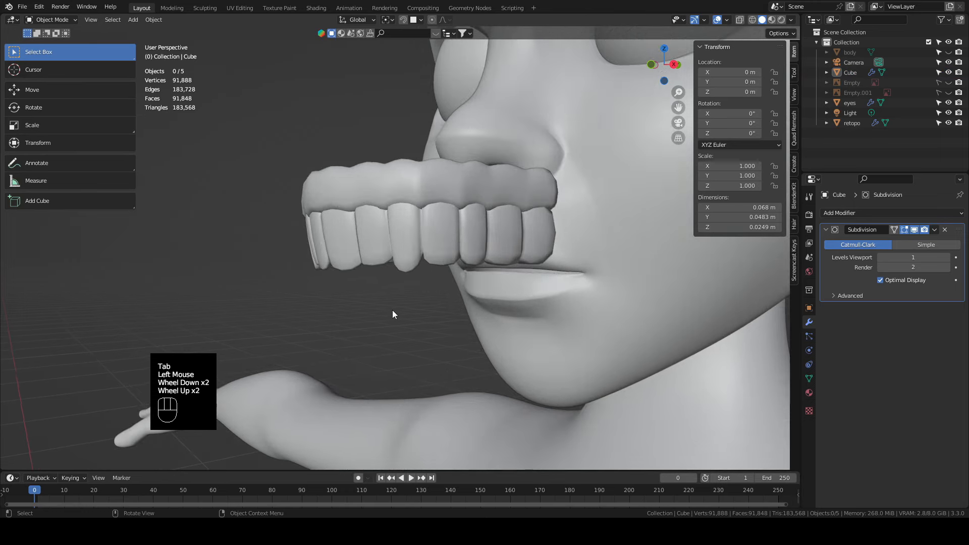
Duplicate the upper teeth and gums object in place and open the copy in Edit Mode from the side view
{"action": "key", "text": "KP_3"}
{"action": "left_click", "coordinate": [409, 204]}
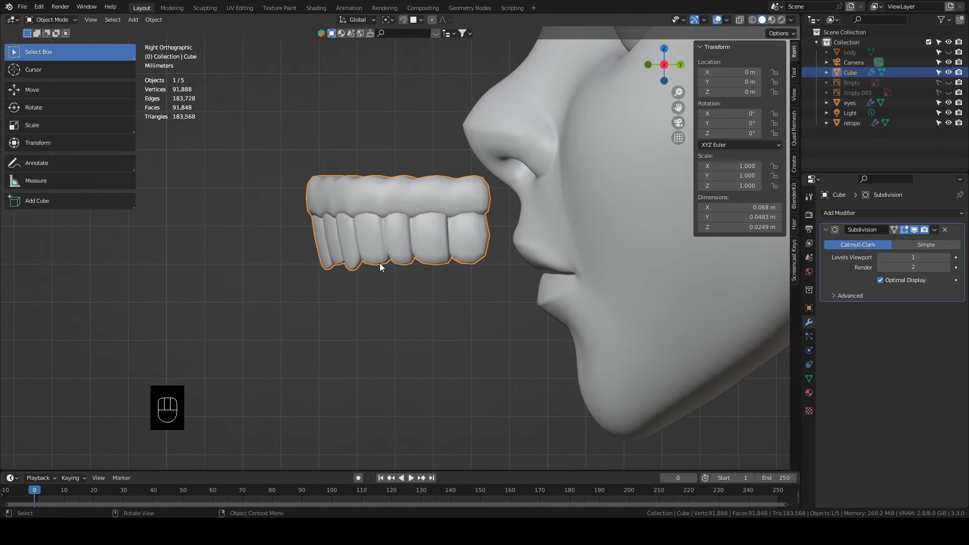
{"action": "key", "text": "shift+d"}
{"action": "key", "text": "Escape"}
{"action": "key", "text": "Tab"}
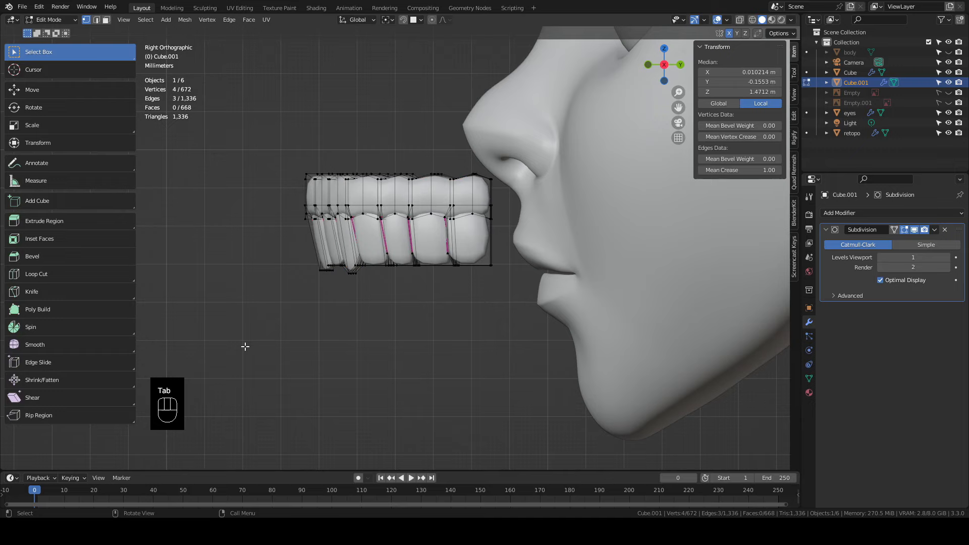
Flip the whole duplicated teeth mesh upside down by scaling it by -1 along Z
{"action": "key", "text": "a"}
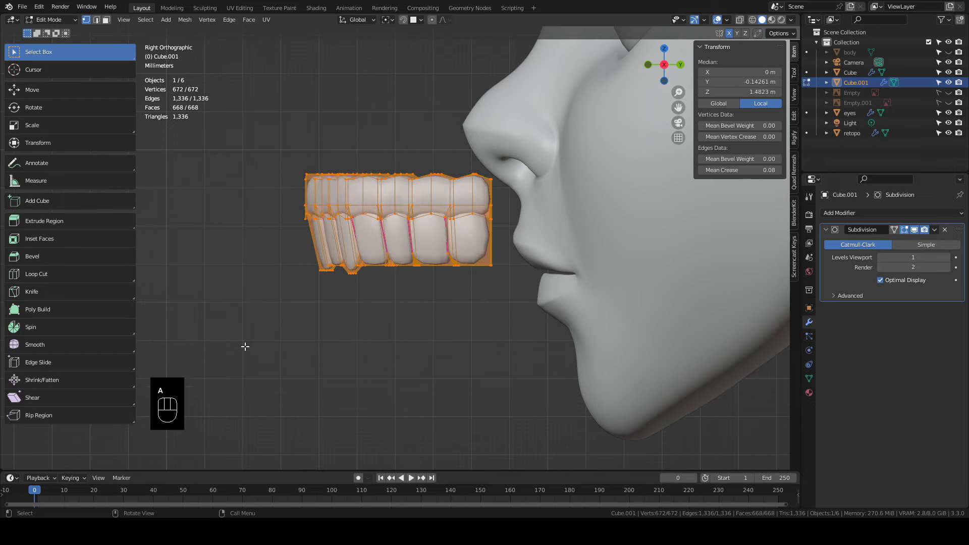
{"action": "key", "text": "s"}
{"action": "key", "text": "z"}
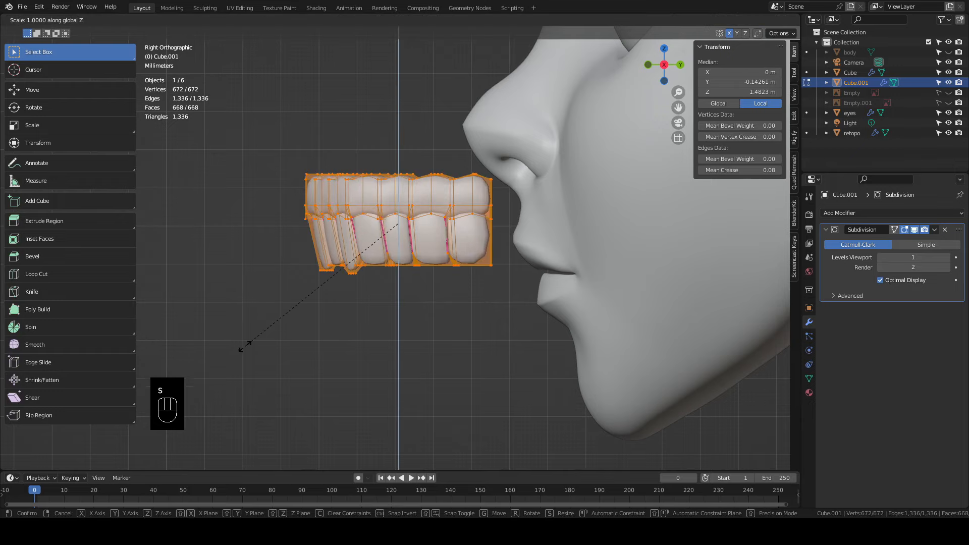
{"action": "type", "text": "-1"}
{"action": "left_click", "coordinate": [245, 346]}
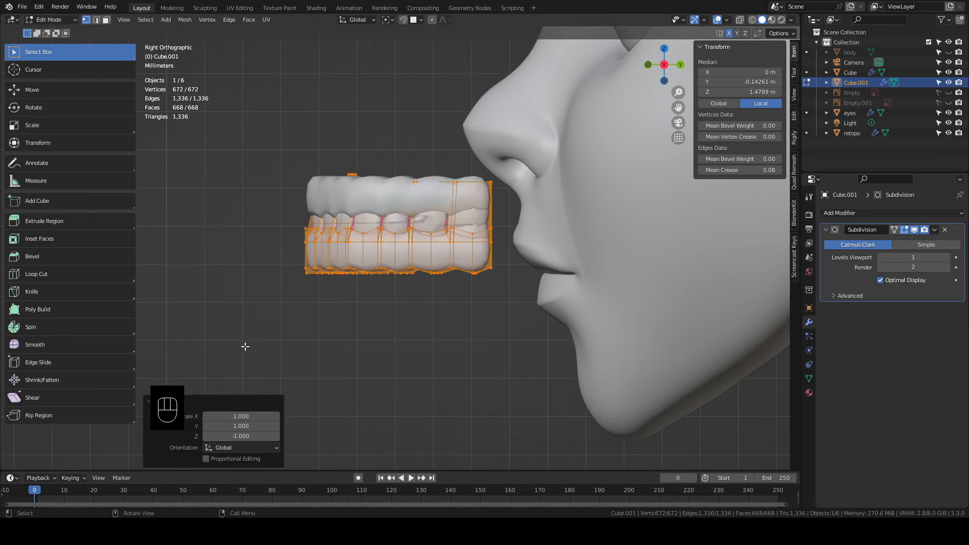
Position the flipped teeth below the upper set and rotate them about -12.3° in the side view
{"action": "key", "text": "g"}
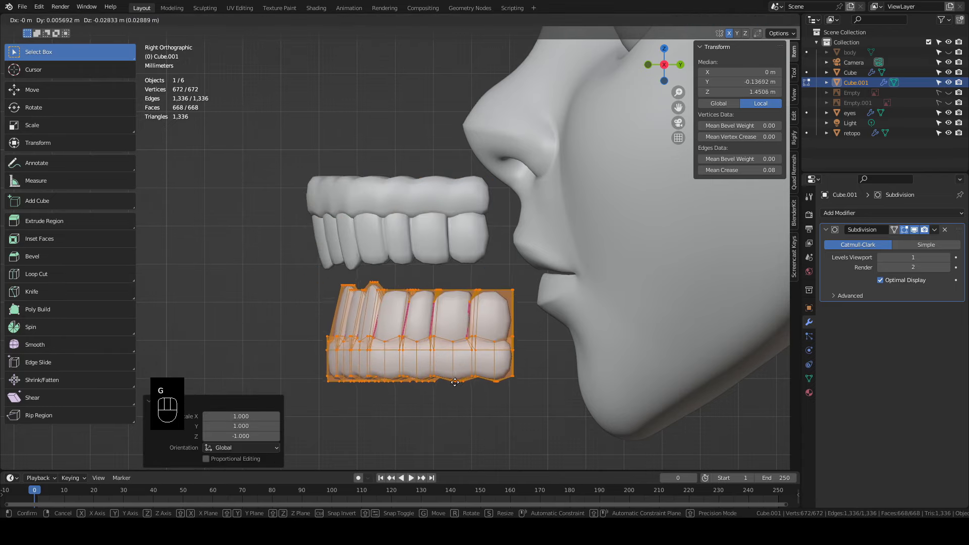
{"action": "left_click", "coordinate": [453, 383]}
{"action": "key", "text": "r"}
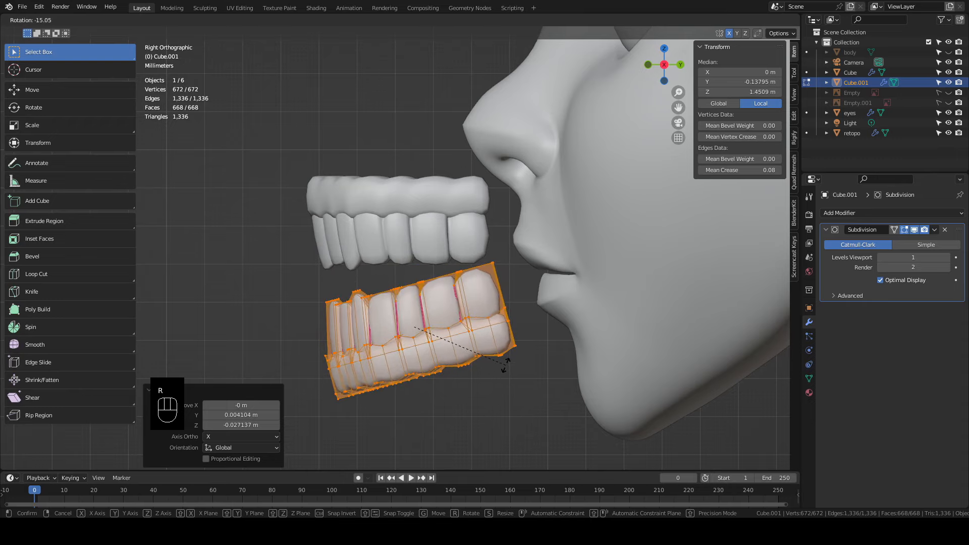
{"action": "left_click", "coordinate": [507, 371]}
{"action": "key", "text": "g"}
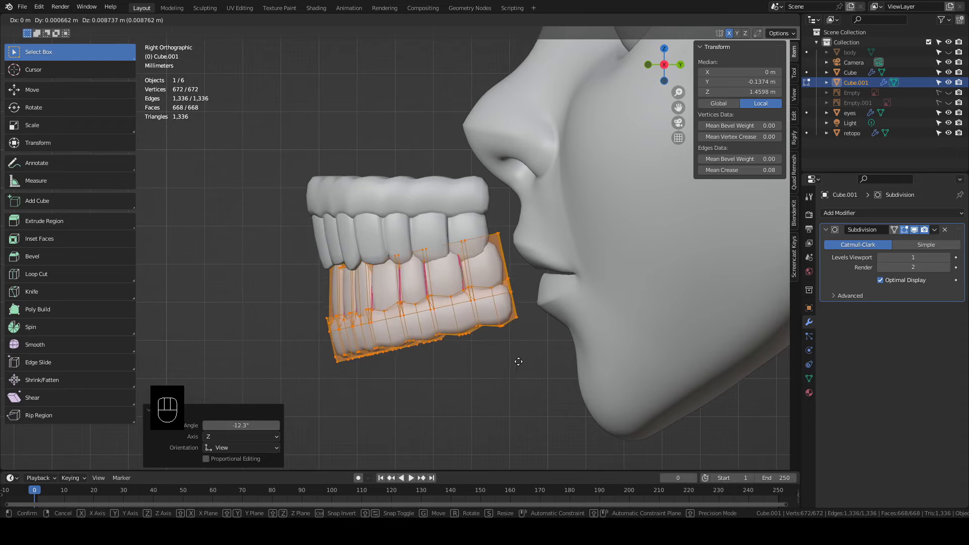
{"action": "left_click", "coordinate": [514, 389]}
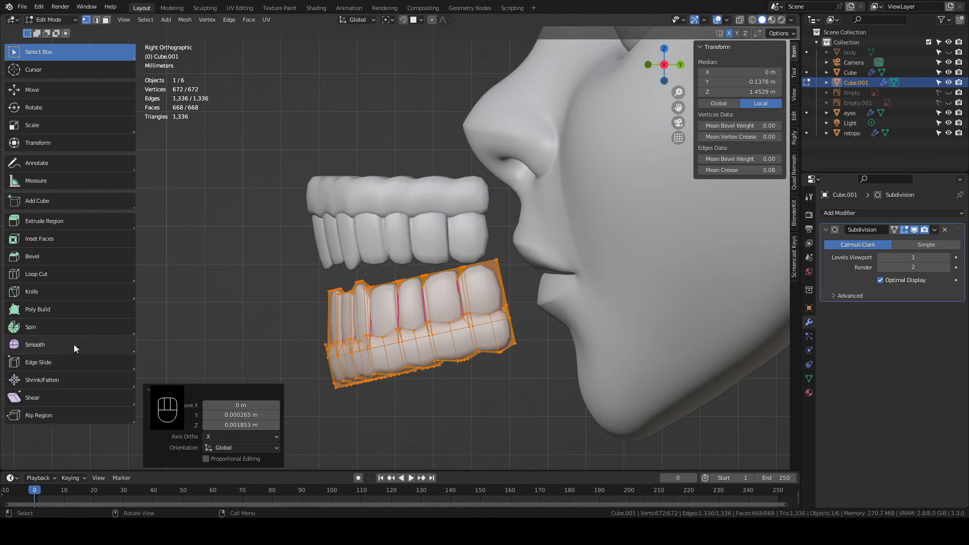
Shear the lower teeth mesh by about -0.195 and move it up against the upper teeth
{"action": "left_click", "coordinate": [50, 405]}
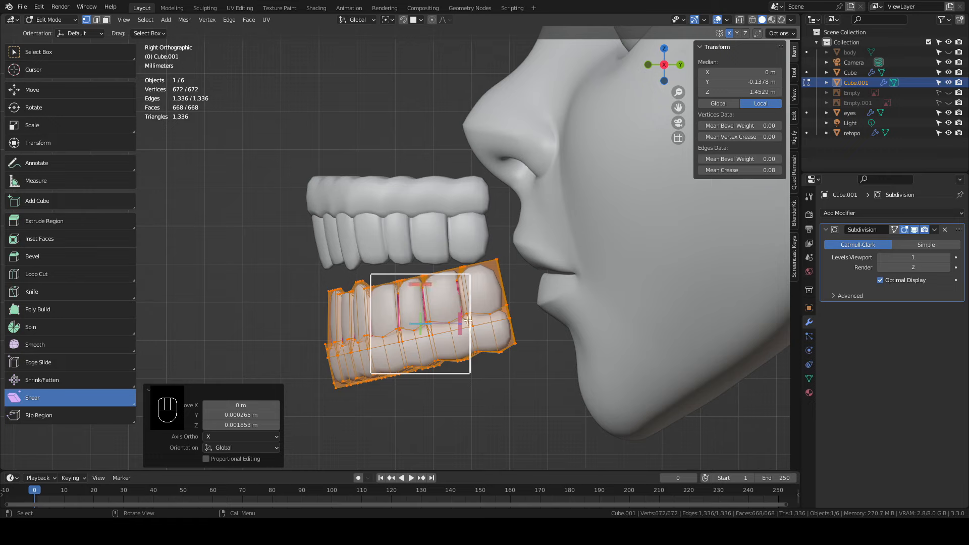
{"action": "left_click_drag", "start_coordinate": [460, 318], "coordinate": [460, 359]}
{"action": "key", "text": "w"}
{"action": "key", "text": "g"}
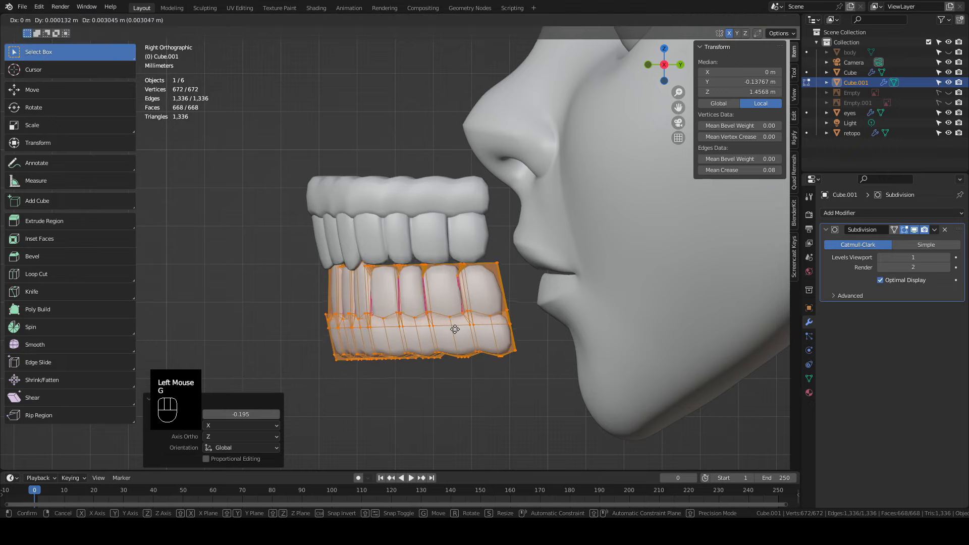
{"action": "left_click", "coordinate": [452, 320]}
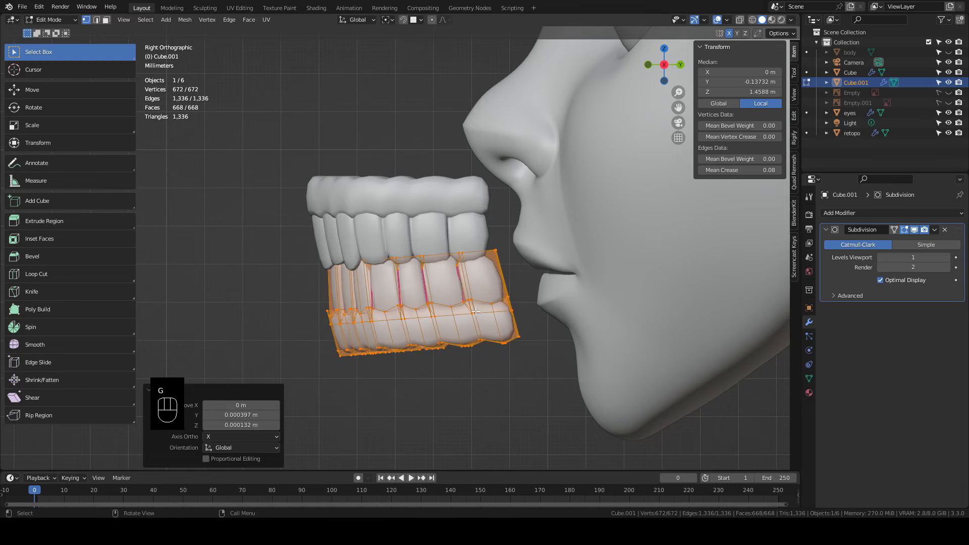
Narrow the lower teeth mesh to about 0.93 along X and raise it about 0.0007 m in the side view
{"action": "key", "text": "KP_1"}
{"action": "key", "text": "s"}
{"action": "key", "text": "x"}
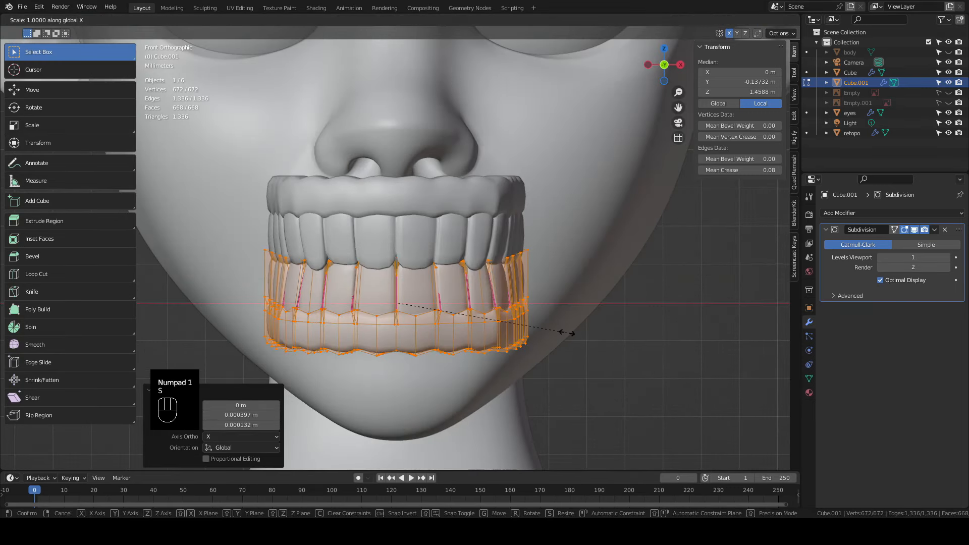
{"action": "key", "text": "r"}
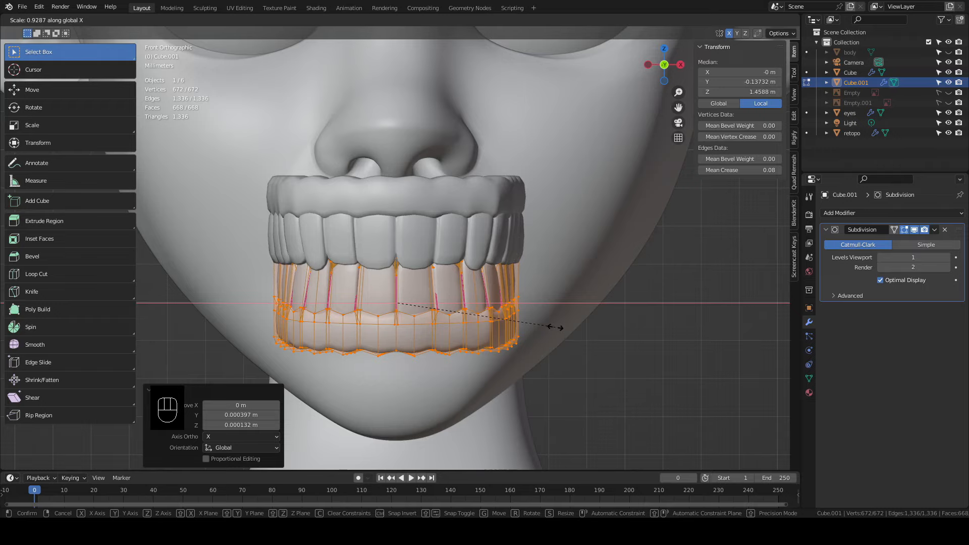
{"action": "left_click", "coordinate": [555, 325]}
{"action": "key", "text": "KP_3"}
{"action": "key", "text": "g"}
{"action": "left_click", "coordinate": [540, 348]}
Select only the lower teeth without the gums, scale them to 0.66 along Z and lower them about 0.001 m towards the gums
{"action": "middle_click_drag", "start_coordinate": [535, 338], "coordinate": [453, 259]}
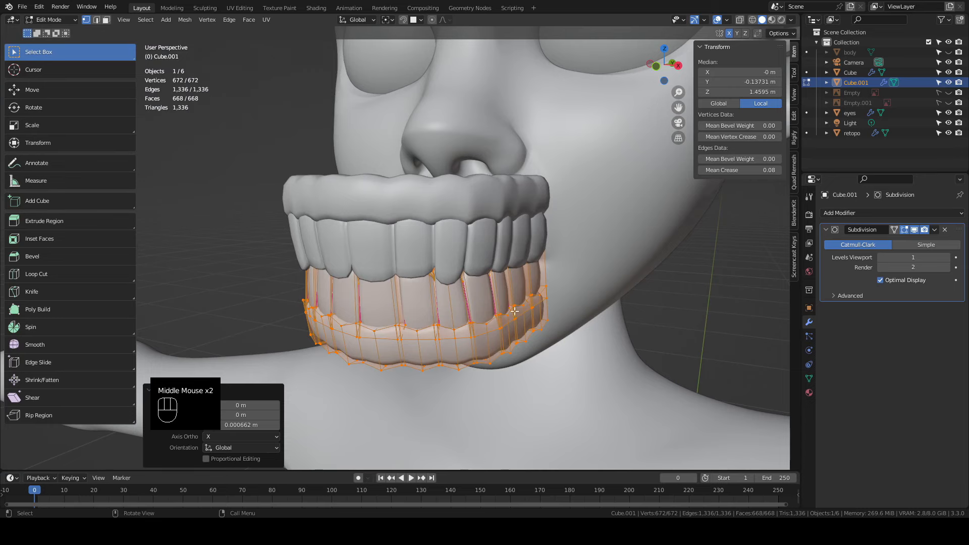
{"action": "middle_click_drag", "start_coordinate": [514, 311], "coordinate": [508, 316], "text": "shift"}
{"action": "middle_click_drag", "start_coordinate": [508, 317], "coordinate": [493, 346]}
{"action": "key", "text": "KP_1"}
{"action": "left_click", "coordinate": [410, 323]}
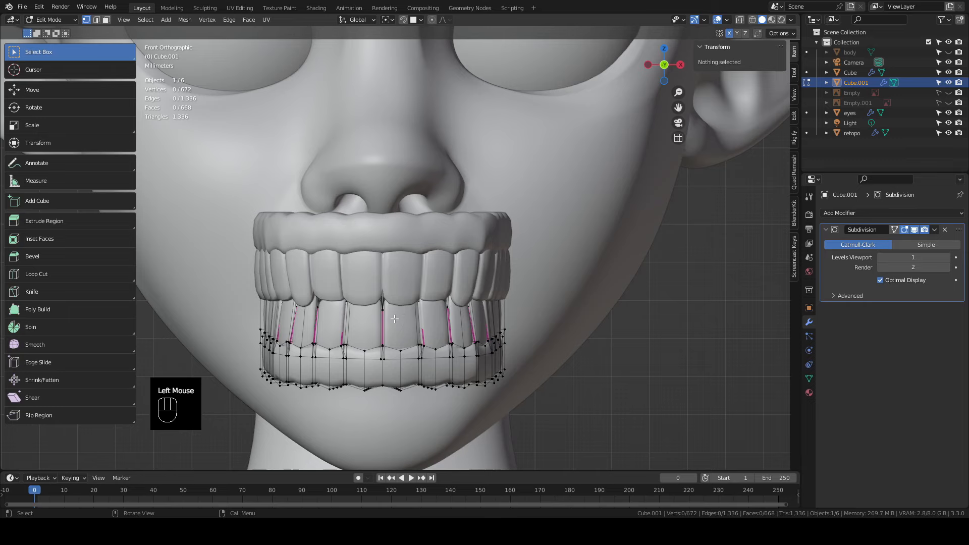
{"action": "key", "text": "l"}
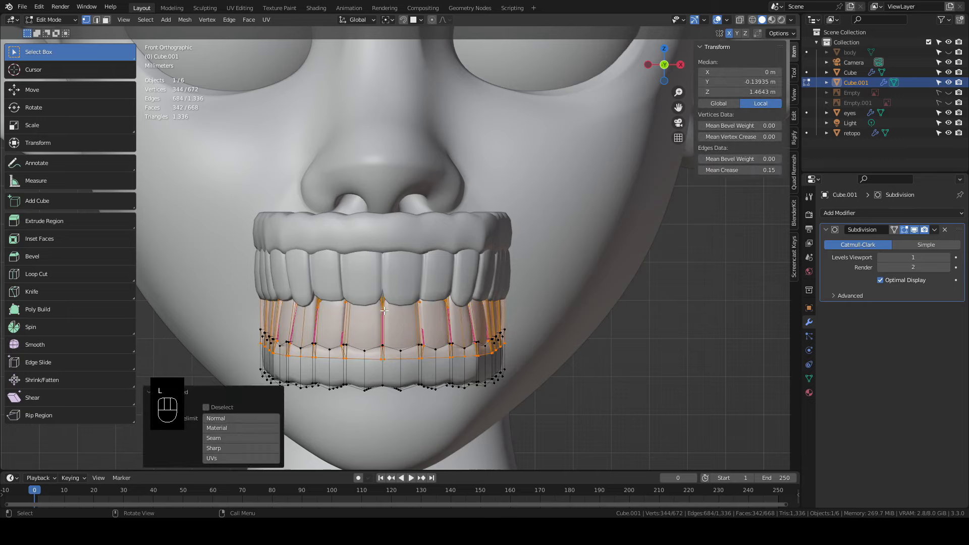
{"action": "key", "text": "s"}
{"action": "key", "text": "z"}
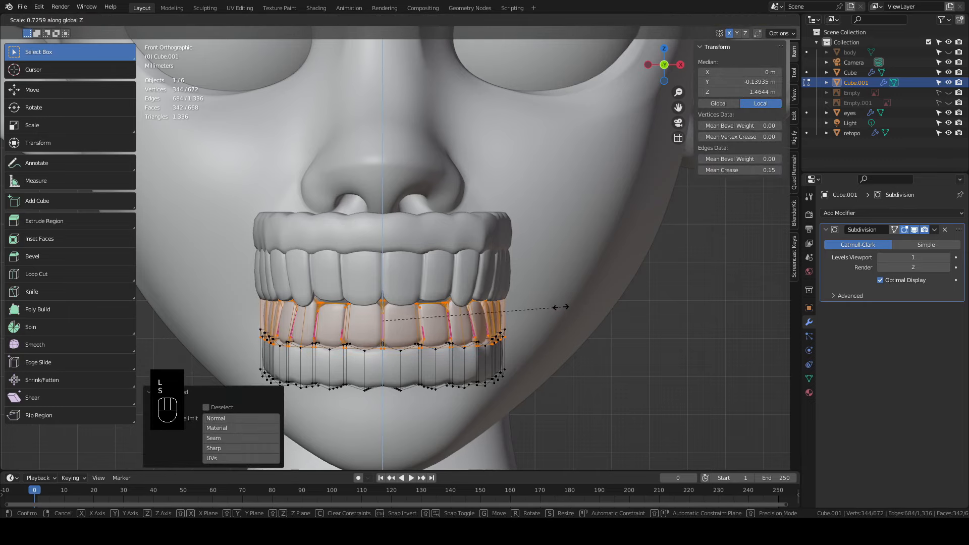
{"action": "left_click", "coordinate": [545, 304]}
{"action": "key", "text": "g"}
{"action": "key", "text": "z"}
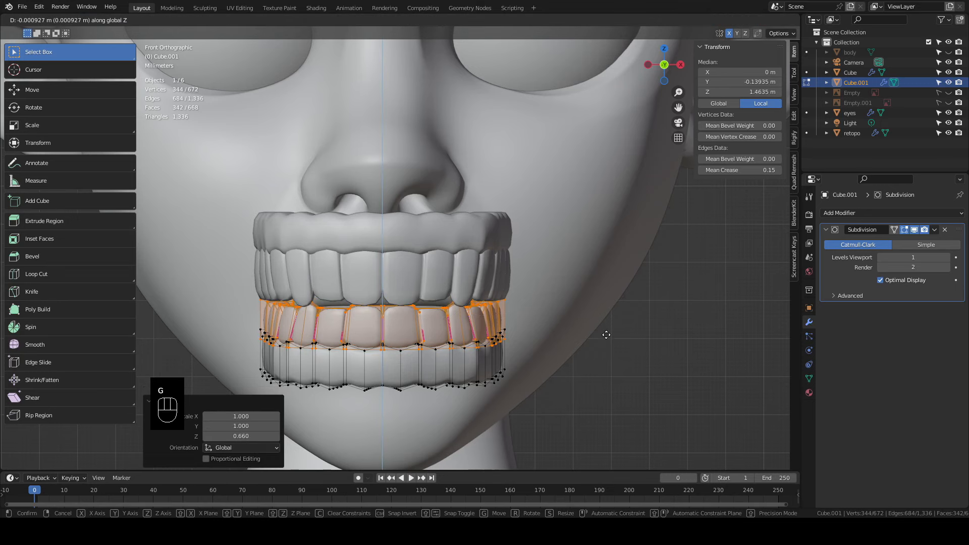
{"action": "left_click", "coordinate": [607, 337]}
{"action": "middle_click_drag", "start_coordinate": [607, 315], "coordinate": [477, 304]}
{"action": "key", "text": "Tab"}
Edit the upper set, scale only its teeth to 0.715 along Z and raise them about 0.003 m into the gums
{"action": "left_click", "coordinate": [415, 275]}
{"action": "key", "text": "Tab"}
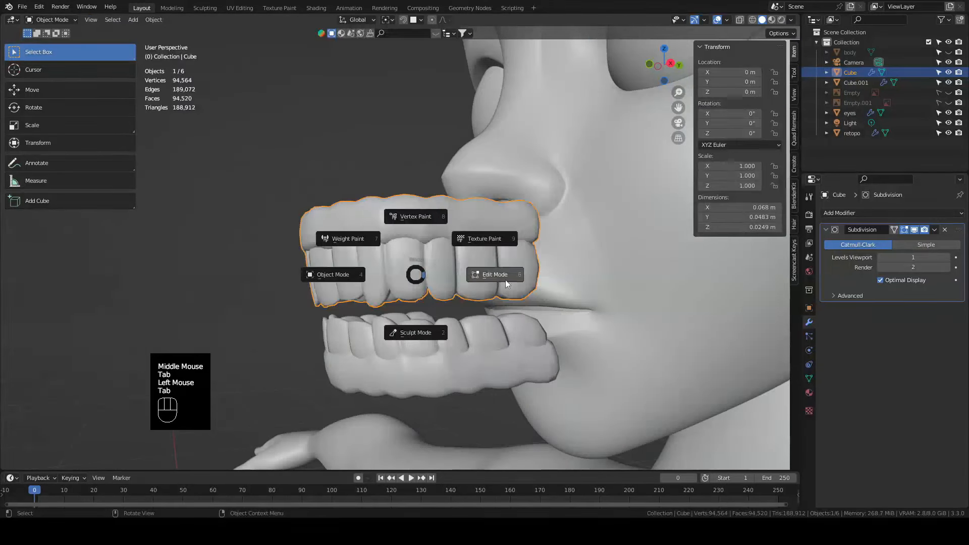
{"action": "left_click", "coordinate": [420, 281]}
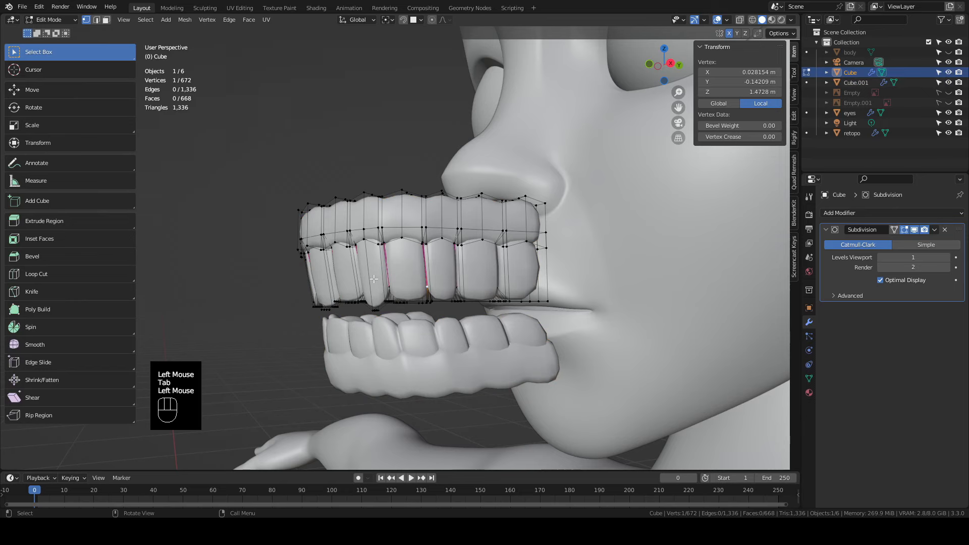
{"action": "key", "text": "l"}
{"action": "key", "text": "l"}
{"action": "key", "text": "s"}
{"action": "key", "text": "z"}
{"action": "left_click", "coordinate": [546, 282]}
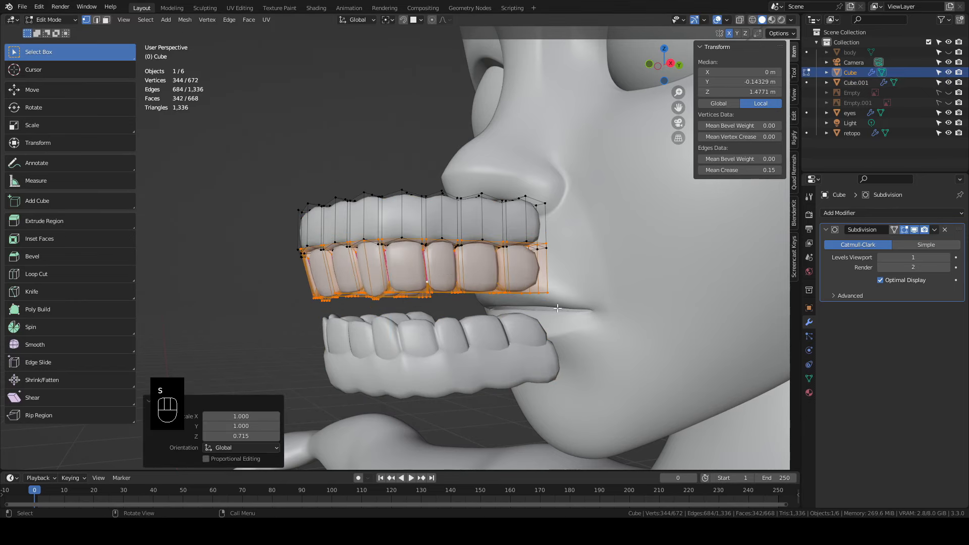
{"action": "key", "text": "g"}
{"action": "key", "text": "z"}
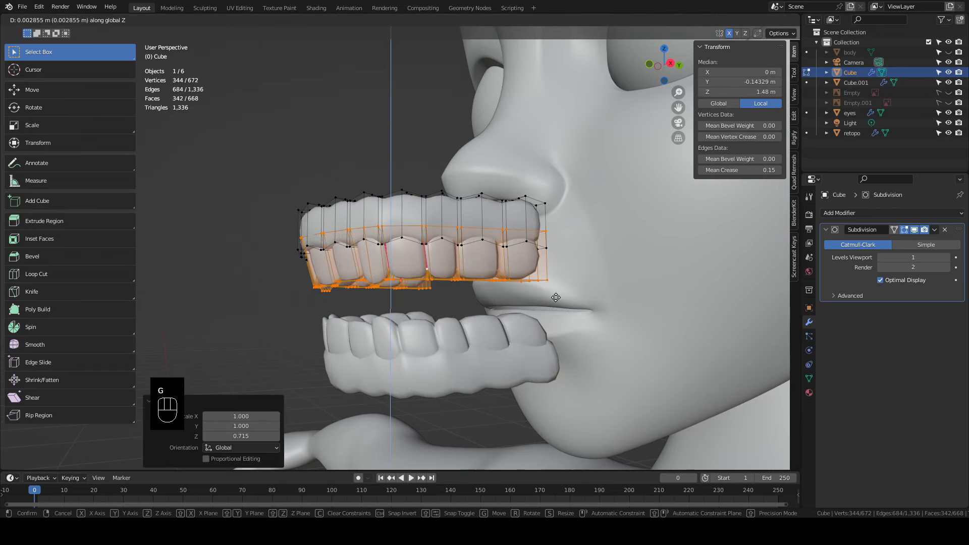
{"action": "left_click", "coordinate": [555, 297]}
{"action": "mouse_move", "coordinate": [461, 278]}
{"action": "middle_mouse_down"}
{"action": "mouse_move", "coordinate": [555, 286]}
{"action": "mouse_move", "coordinate": [449, 290]}
{"action": "middle_mouse_up"}
{"action": "key", "text": "Tab"}
Raise the entire lower teeth and gums mesh along Z to meet the upper teeth, and return to Object Mode
{"action": "double_click", "coordinate": [469, 348]}
{"action": "key", "text": "Tab"}
{"action": "key", "text": "a"}
{"action": "key", "text": "g"}
{"action": "key", "text": "z"}
{"action": "left_click", "coordinate": [563, 316]}
{"action": "key", "text": "Tab"}
{"action": "left_click", "coordinate": [575, 305]}
{"action": "scroll", "coordinate": [555, 293], "scroll_direction": "down", "scroll_amount": 1}
{"action": "scroll", "coordinate": [449, 290], "scroll_direction": "up", "scroll_amount": 2}
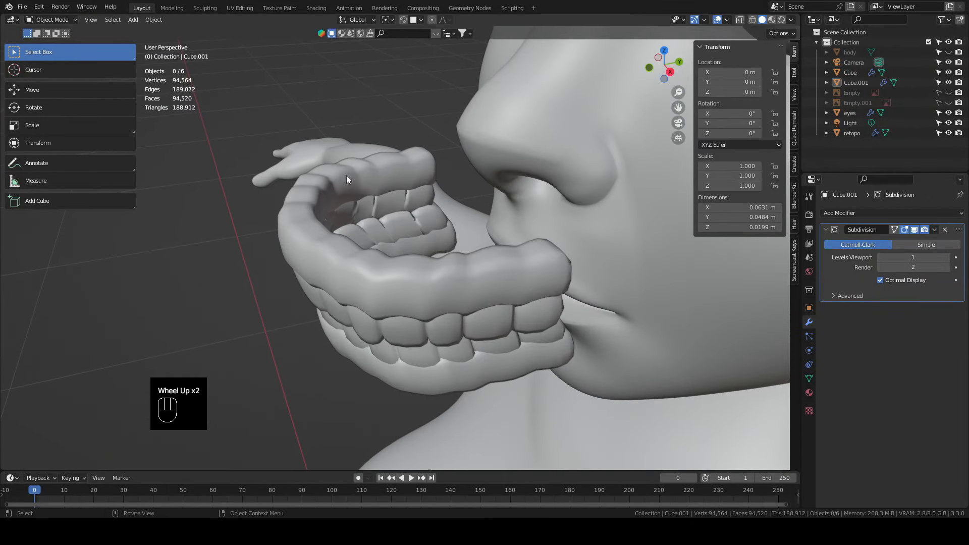
{"action": "middle_click_drag", "start_coordinate": [478, 307], "coordinate": [428, 244]}
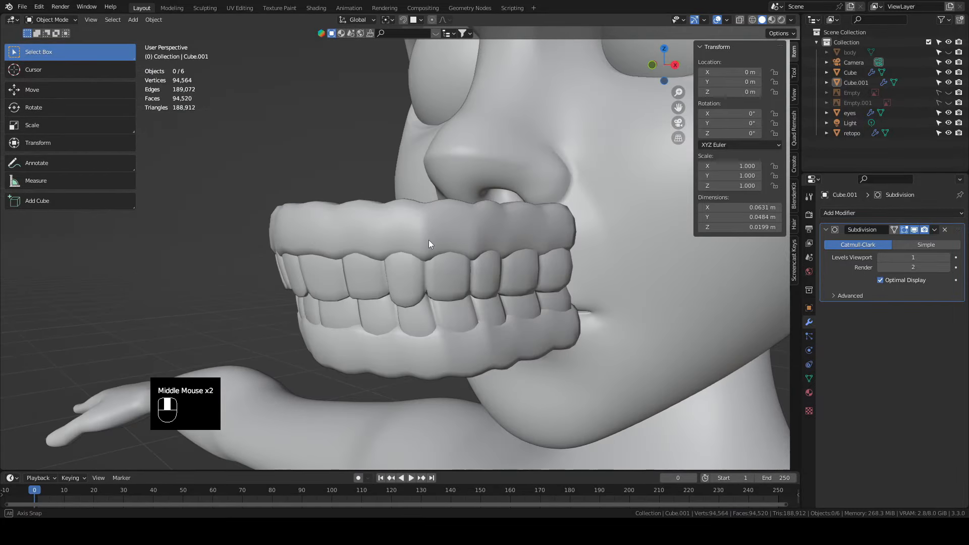
Edit both teeth sets together with X-ray on, select all their geometry and move it about 0.063 m back and 0.004 m down into the mouth
{"action": "scroll", "coordinate": [429, 240], "scroll_direction": "down", "scroll_amount": 3}
{"action": "left_click", "coordinate": [426, 247], "text": "shift"}
{"action": "key", "text": "KP_3"}
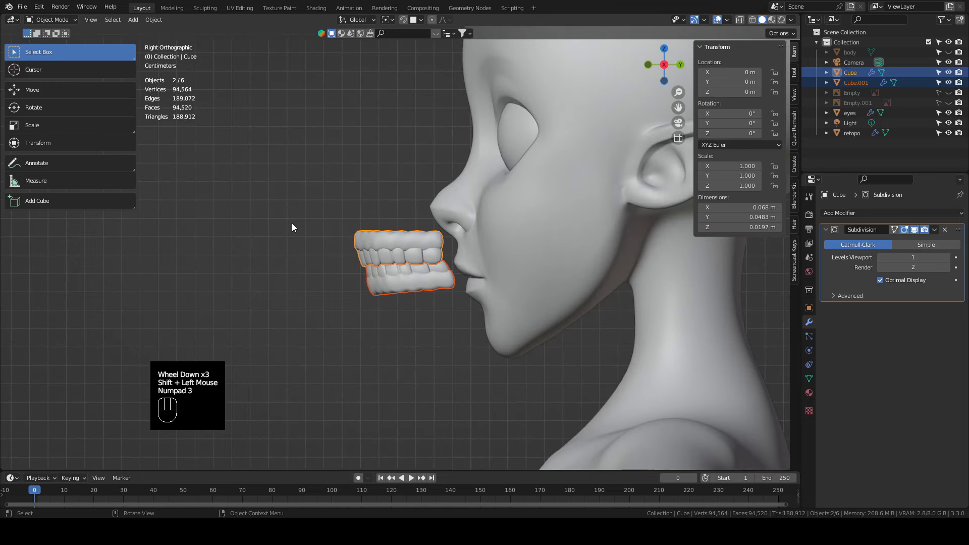
{"action": "left_click", "coordinate": [740, 20]}
{"action": "scroll", "coordinate": [470, 305], "scroll_direction": "up", "scroll_amount": 3}
{"action": "key", "text": "Tab"}
{"action": "left_click", "coordinate": [373, 297]}
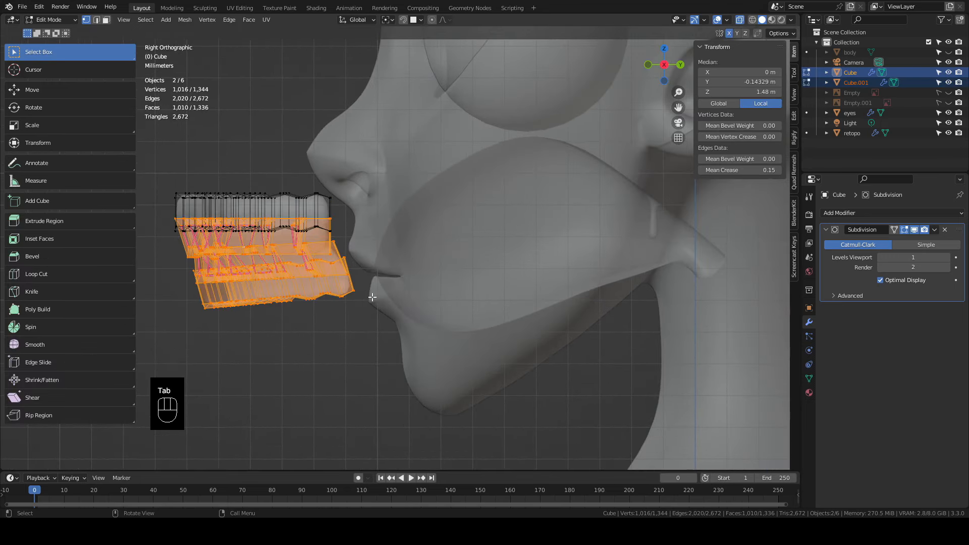
{"action": "key", "text": "a"}
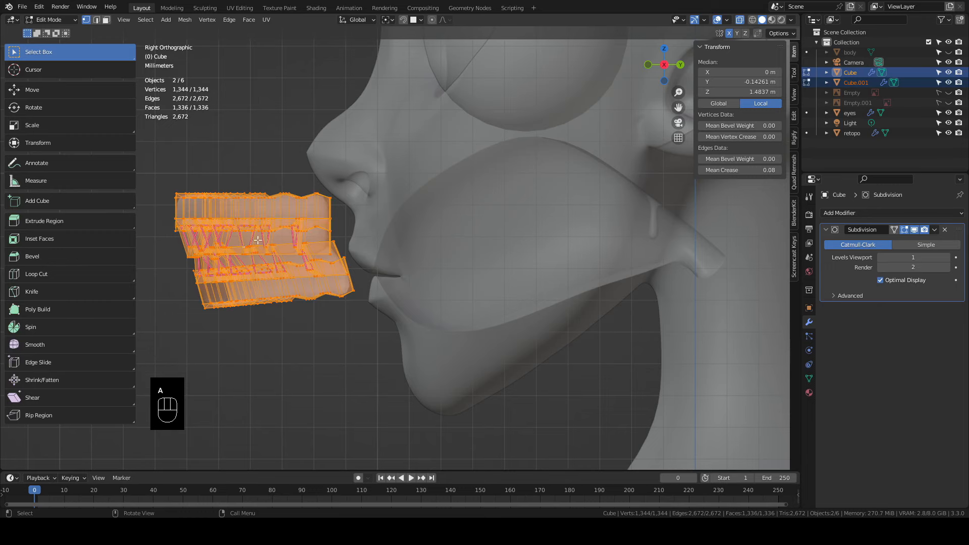
{"action": "key", "text": "g"}
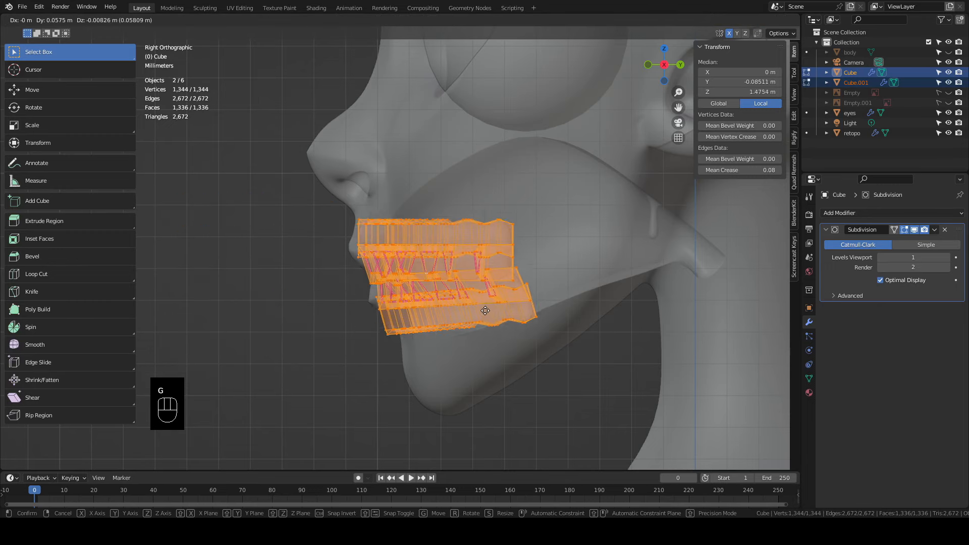
{"action": "left_click", "coordinate": [495, 300]}
Rotate both teeth sets by -10.4° in the side view and nudge them slightly upward to follow the jaw
{"action": "key", "text": "r"}
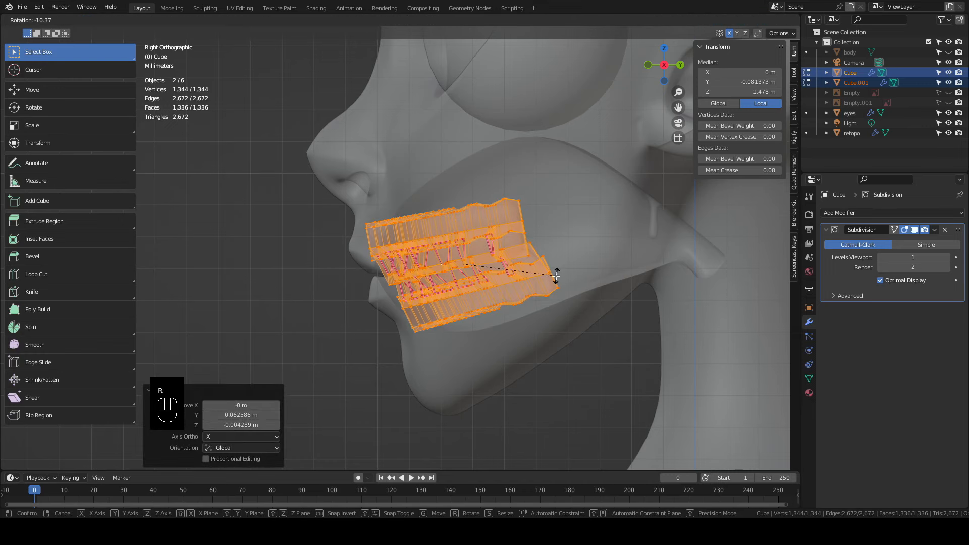
{"action": "left_click", "coordinate": [555, 276]}
{"action": "key", "text": "g"}
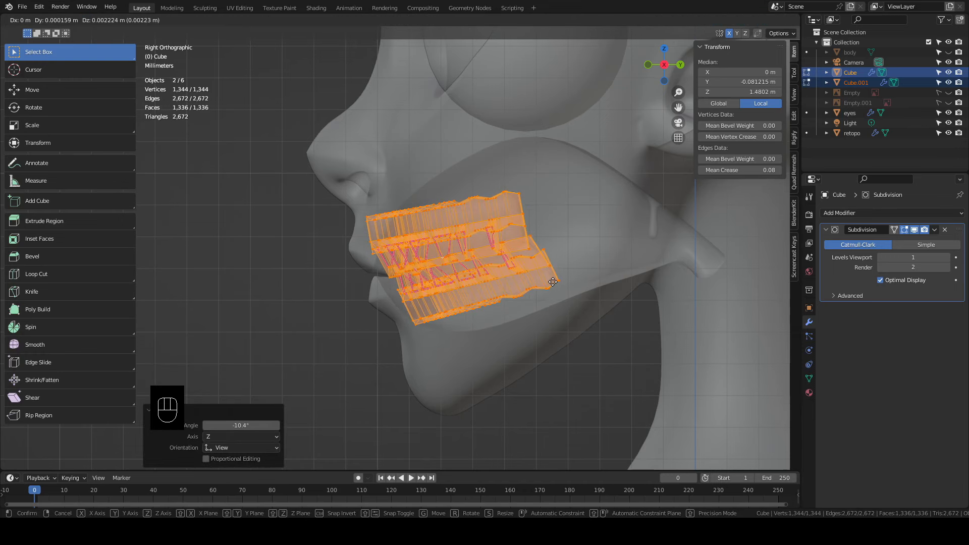
{"action": "left_click", "coordinate": [553, 281]}
Turn off X-ray, inspect the teeth through the lip opening, and return to Object Mode with nothing selected
{"action": "middle_click_drag", "start_coordinate": [552, 281], "coordinate": [612, 287]}
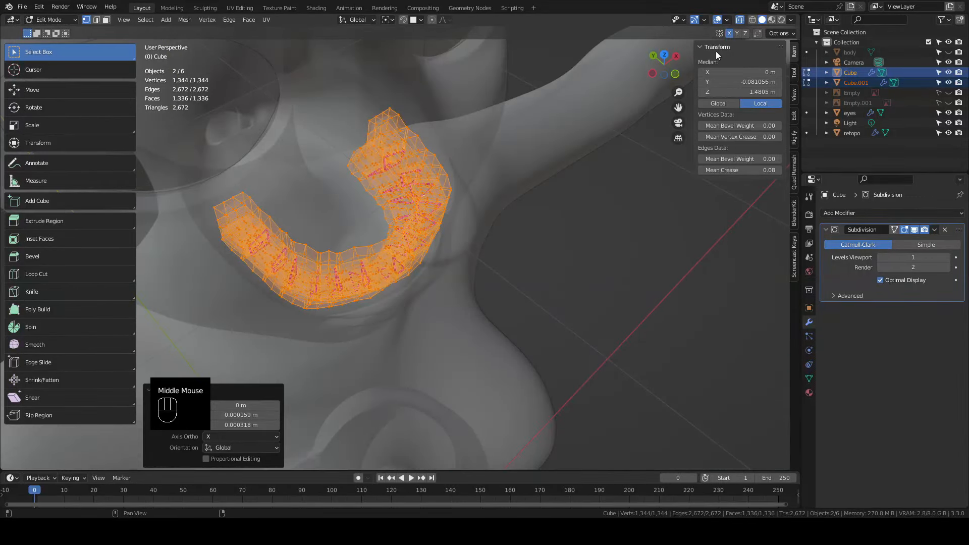
{"action": "left_click", "coordinate": [739, 20]}
{"action": "middle_click_drag", "start_coordinate": [541, 298], "coordinate": [445, 245]}
{"action": "scroll", "coordinate": [439, 303], "scroll_direction": "up", "scroll_amount": 3}
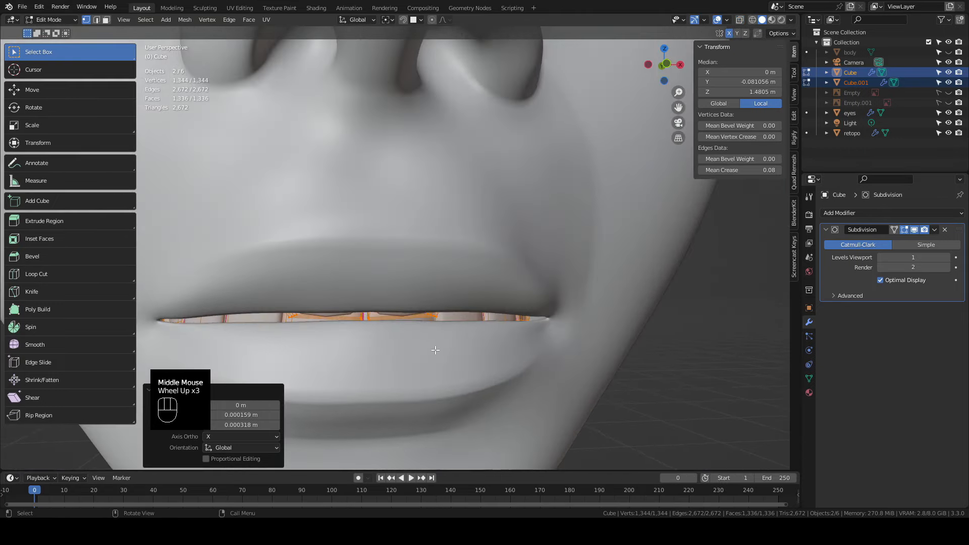
{"action": "middle_click_drag", "start_coordinate": [437, 348], "coordinate": [474, 323]}
{"action": "scroll", "coordinate": [405, 327], "scroll_direction": "down", "scroll_amount": 4}
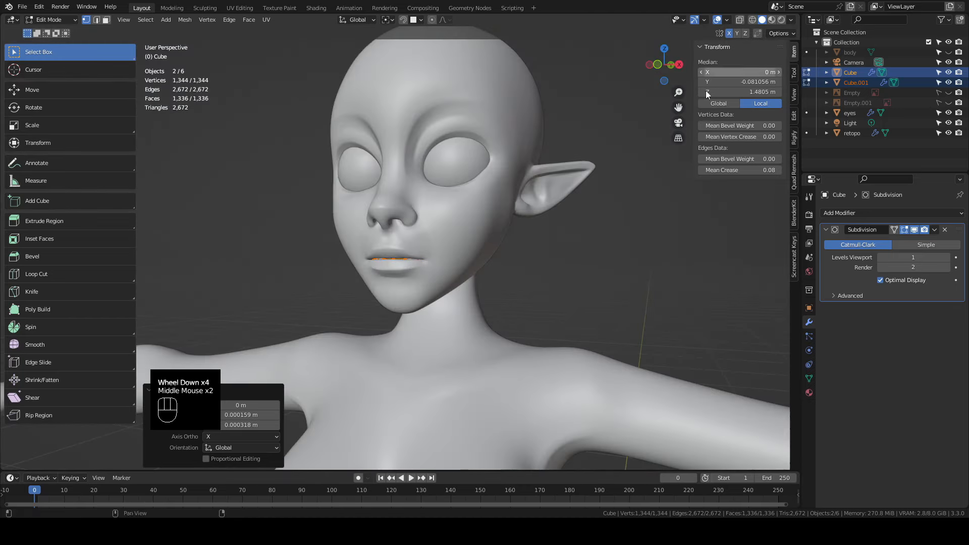
{"action": "left_click", "coordinate": [640, 281]}
{"action": "key", "text": "Tab"}
{"action": "left_click", "coordinate": [635, 225]}
Add a new cube and give it a Subdivision Surface modifier
{"action": "scroll", "coordinate": [635, 225], "scroll_direction": "down", "scroll_amount": 2}
{"action": "left_click_drag", "start_coordinate": [667, 65], "coordinate": [656, 61]}
{"action": "scroll", "coordinate": [366, 383], "scroll_direction": "down", "scroll_amount": 2}
{"action": "key", "text": "shift+a"}
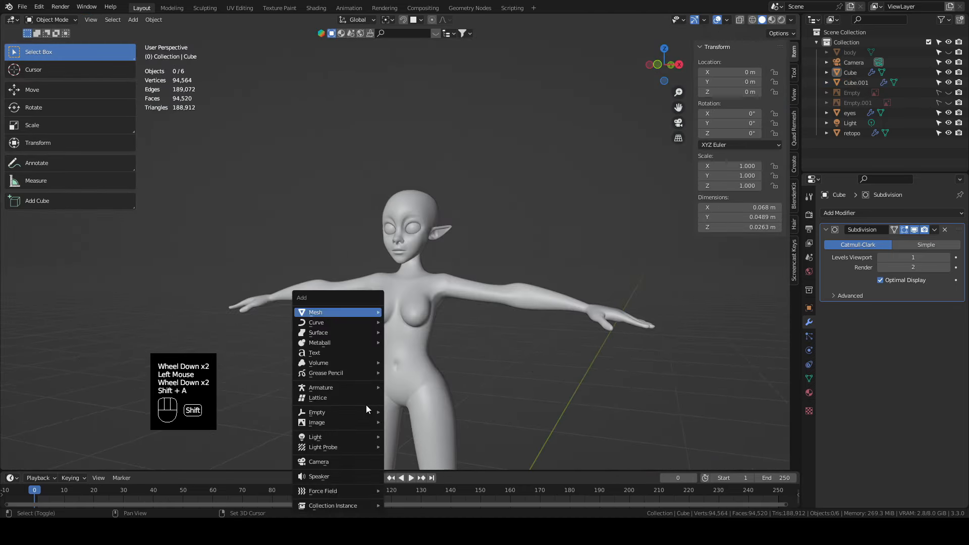
{"action": "mouse_move", "coordinate": [353, 313]}
{"action": "left_click", "coordinate": [444, 77]}
{"action": "scroll", "coordinate": [477, 181], "scroll_direction": "down", "scroll_amount": 3}
{"action": "left_click", "coordinate": [853, 212]}
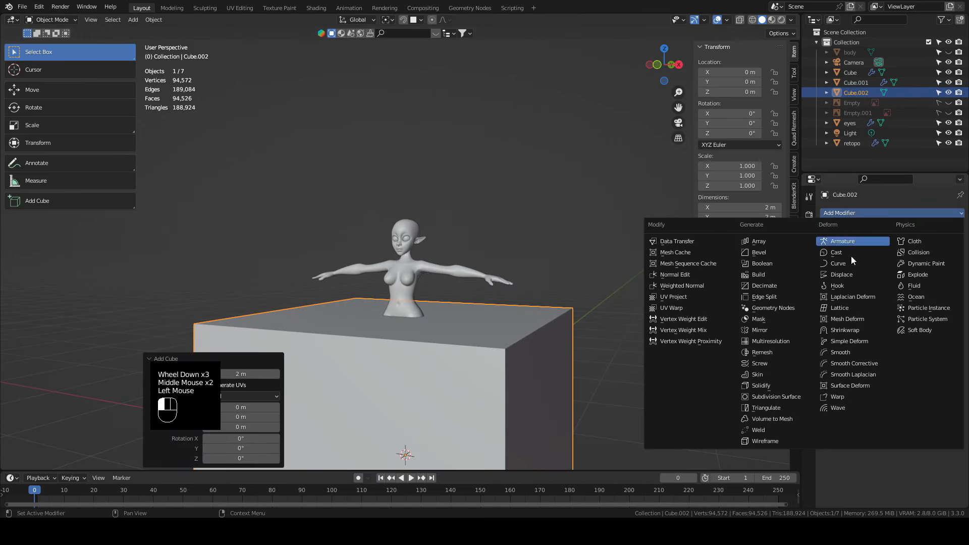
{"action": "left_click", "coordinate": [776, 396]}
Edit the new cube in the side view, scale it down and move it up in front of the face
{"action": "key", "text": "KP_3"}
{"action": "key", "text": "Tab"}
{"action": "left_click", "coordinate": [474, 328]}
{"action": "key", "text": "s"}
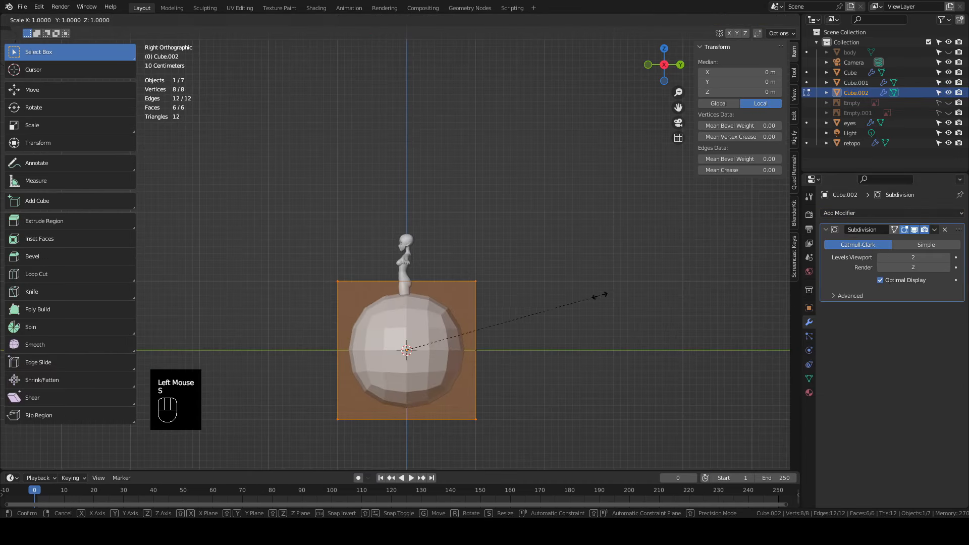
{"action": "key", "text": "g"}
{"action": "left_click", "coordinate": [454, 303]}
{"action": "scroll", "coordinate": [454, 268], "scroll_direction": "up", "scroll_amount": 3}
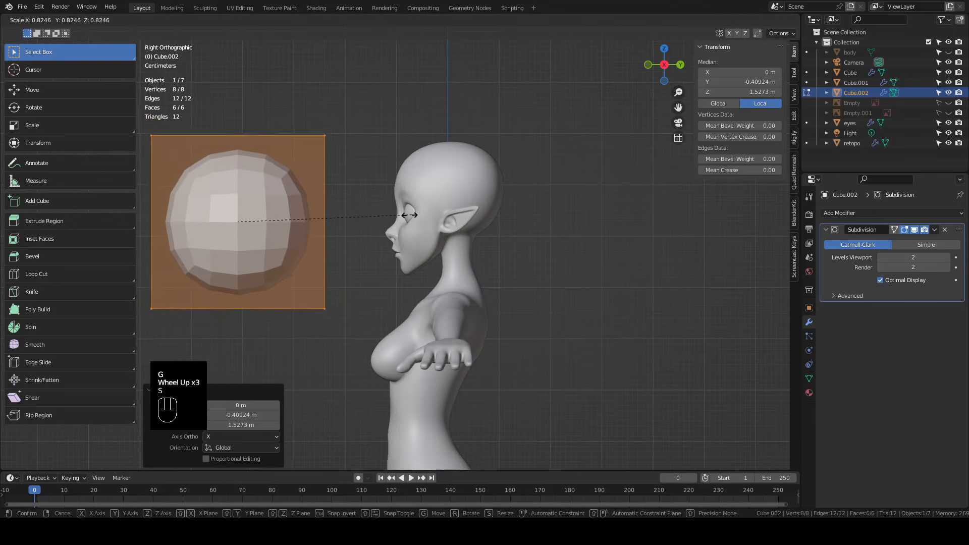
Shrink the cube further, turn on X-ray, scale it to 0.254 and move it into the mouth cavity behind the teeth
{"action": "key", "text": "s"}
{"action": "left_click", "coordinate": [289, 224]}
{"action": "key", "text": "g"}
{"action": "left_click", "coordinate": [740, 20]}
{"action": "scroll", "coordinate": [404, 251], "scroll_direction": "up", "scroll_amount": 7}
{"action": "middle_click_drag", "start_coordinate": [445, 242], "coordinate": [485, 236], "text": "shift"}
{"action": "key", "text": "s"}
{"action": "middle_click_drag", "start_coordinate": [331, 231], "coordinate": [295, 259], "text": "shift"}
{"action": "key", "text": "g"}
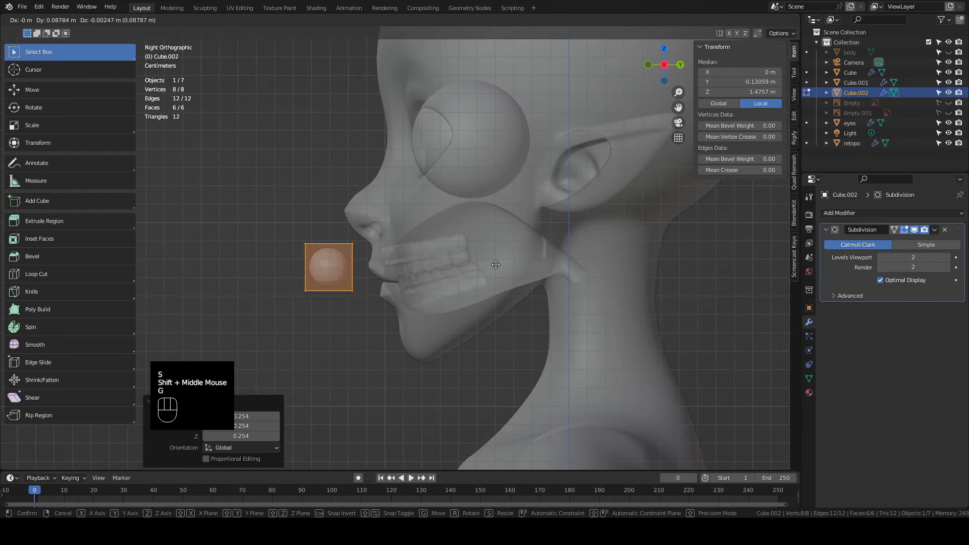
{"action": "left_click", "coordinate": [640, 254]}
Rotate the cube by -14° and lower its top face to flatten it into a thin block
{"action": "scroll", "coordinate": [612, 270], "scroll_direction": "up", "scroll_amount": 3}
{"action": "key", "text": "r"}
{"action": "left_click", "coordinate": [469, 226]}
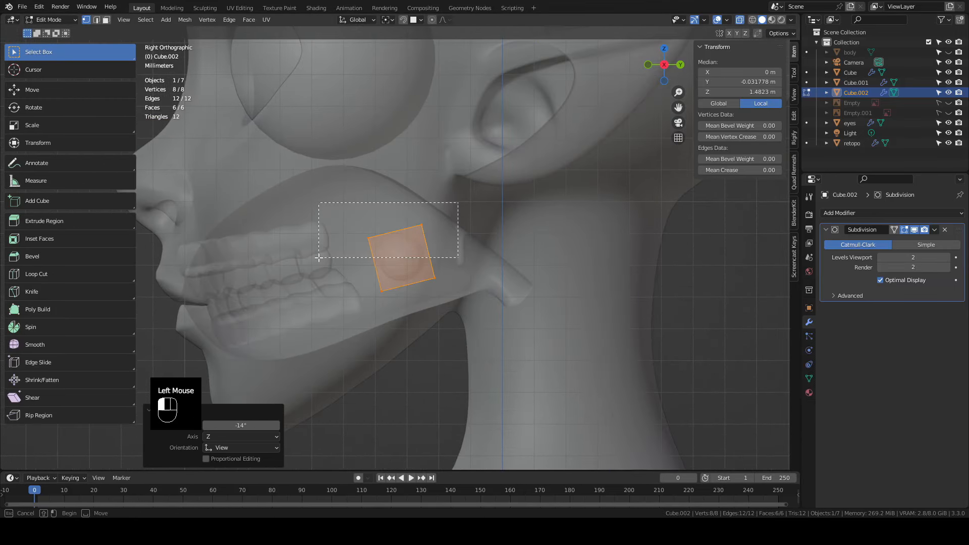
{"action": "left_click_drag", "start_coordinate": [318, 257], "coordinate": [319, 257]}
{"action": "key", "text": "g"}
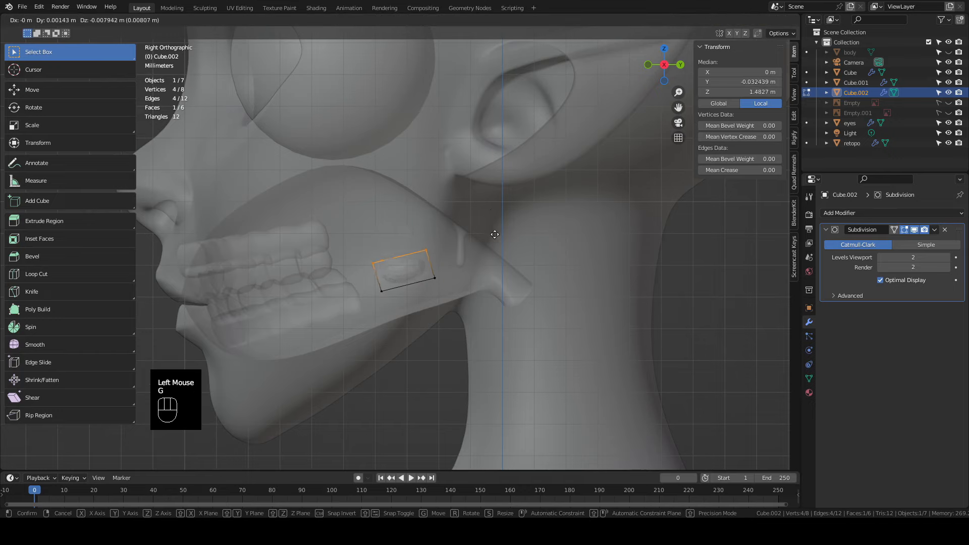
{"action": "left_click", "coordinate": [497, 236]}
Move the whole flattened block forward to the front of the mouth, just behind the front teeth
{"action": "left_click_drag", "start_coordinate": [484, 231], "coordinate": [324, 309]}
{"action": "key", "text": "g"}
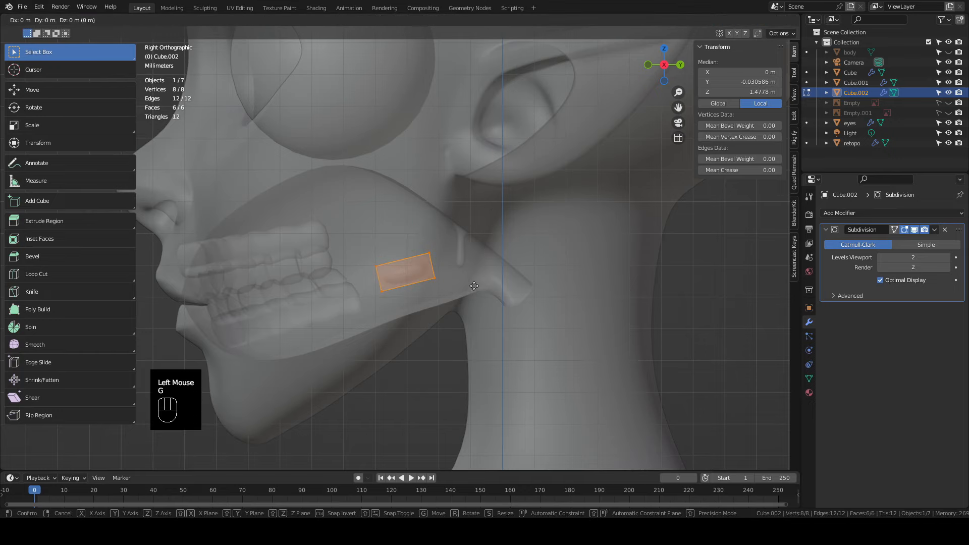
{"action": "left_click", "coordinate": [317, 312]}
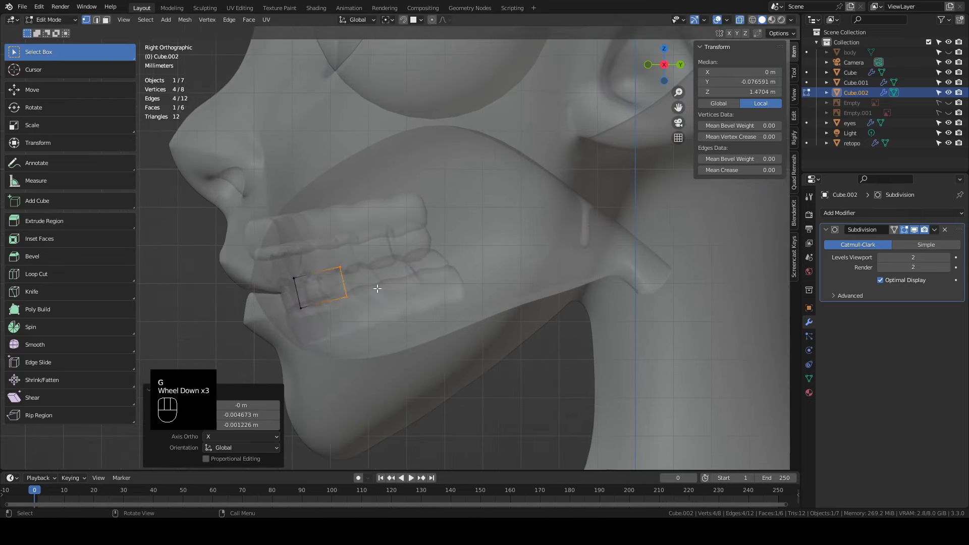
Extrude the block's rear face about 0.027 m and again about 0.030 m towards the throat, and rotate the end face 21.2°
{"action": "key", "text": "e"}
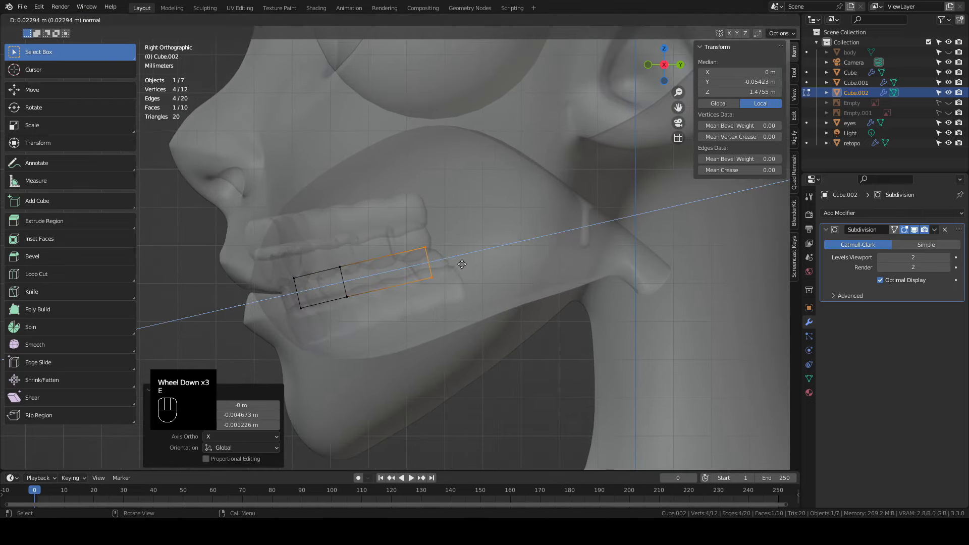
{"action": "left_click", "coordinate": [475, 258]}
{"action": "key", "text": "e"}
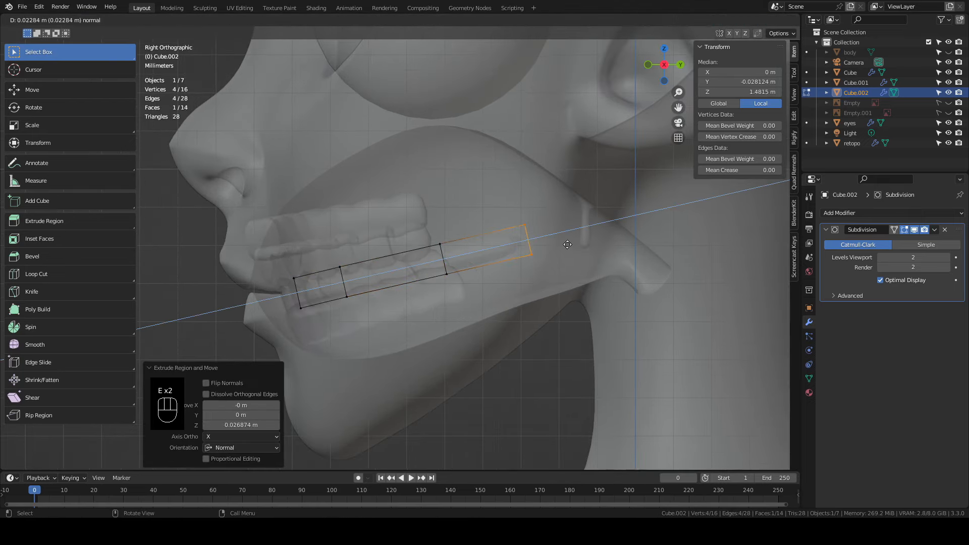
{"action": "left_click", "coordinate": [588, 242]}
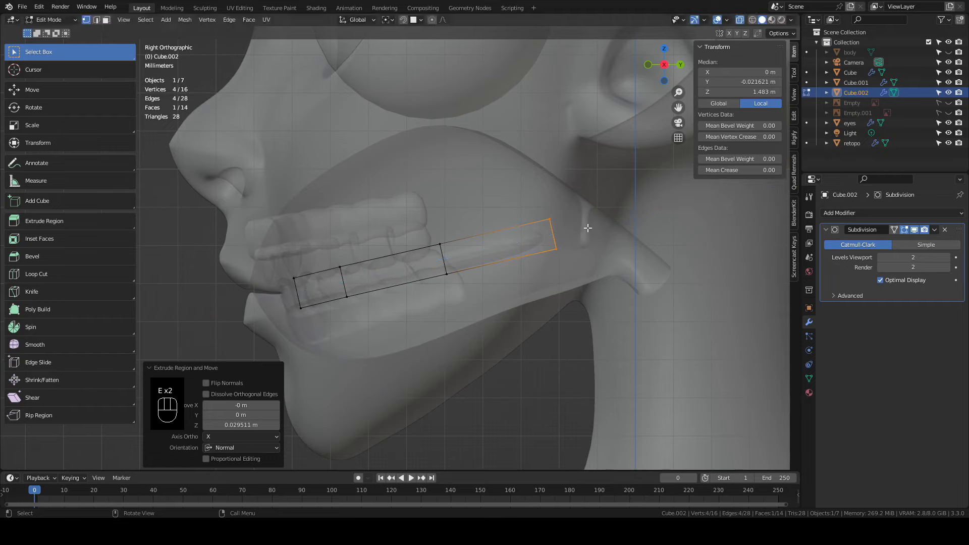
{"action": "key", "text": "r"}
{"action": "left_click", "coordinate": [586, 239]}
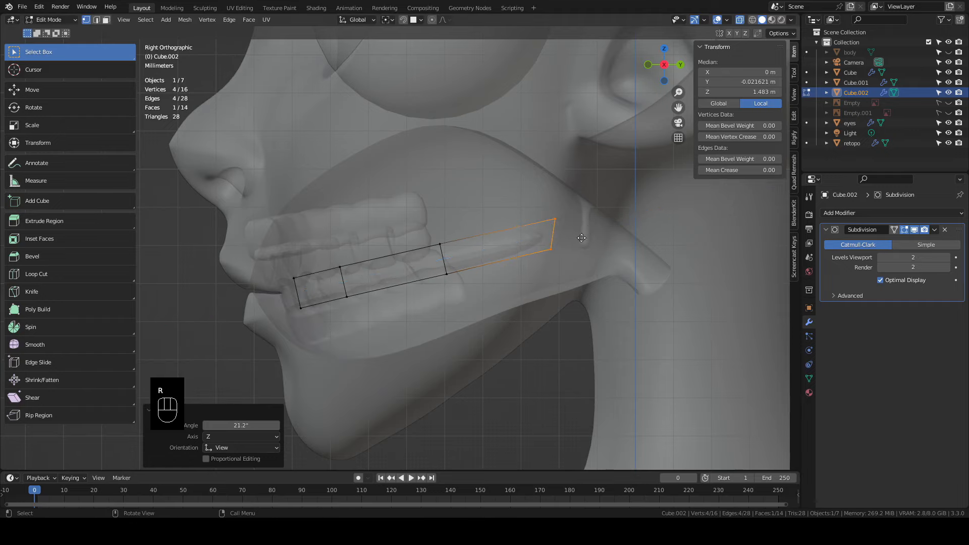
Extrude the tongue's rear face about 0.024 m, rotate it 38.5° and lower it about 0.005 m towards the throat
{"action": "key", "text": "e"}
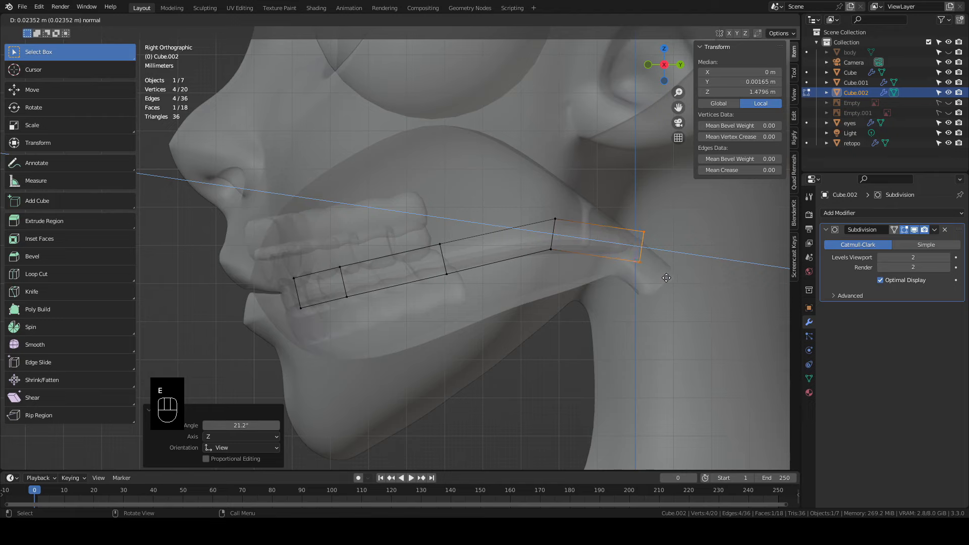
{"action": "left_click", "coordinate": [666, 278]}
{"action": "key", "text": "r"}
{"action": "left_click", "coordinate": [689, 271]}
{"action": "key", "text": "g"}
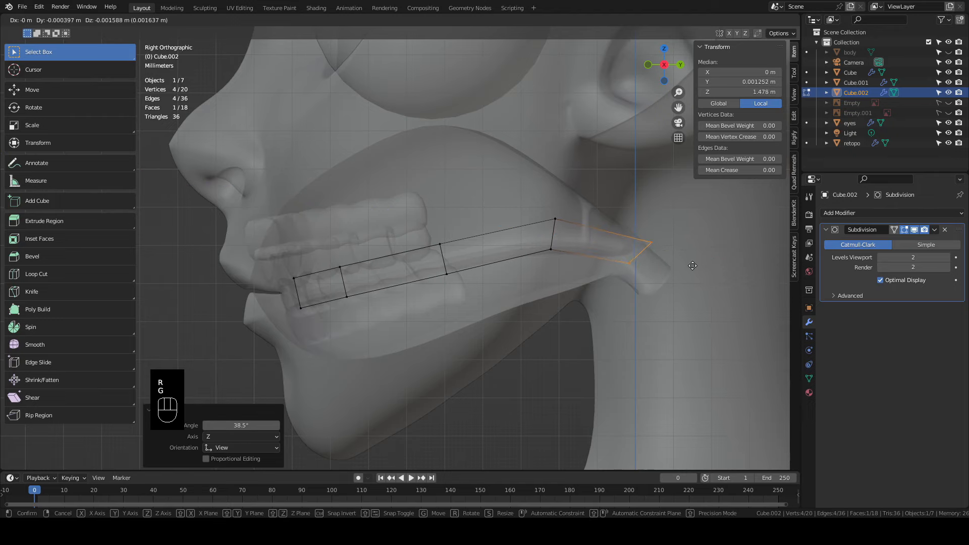
{"action": "left_click", "coordinate": [696, 277]}
Extrude the tongue's end about 0.015 m down the throat and shift the loop at the upper bend about 0.007 m back and 0.002 m down
{"action": "key", "text": "e"}
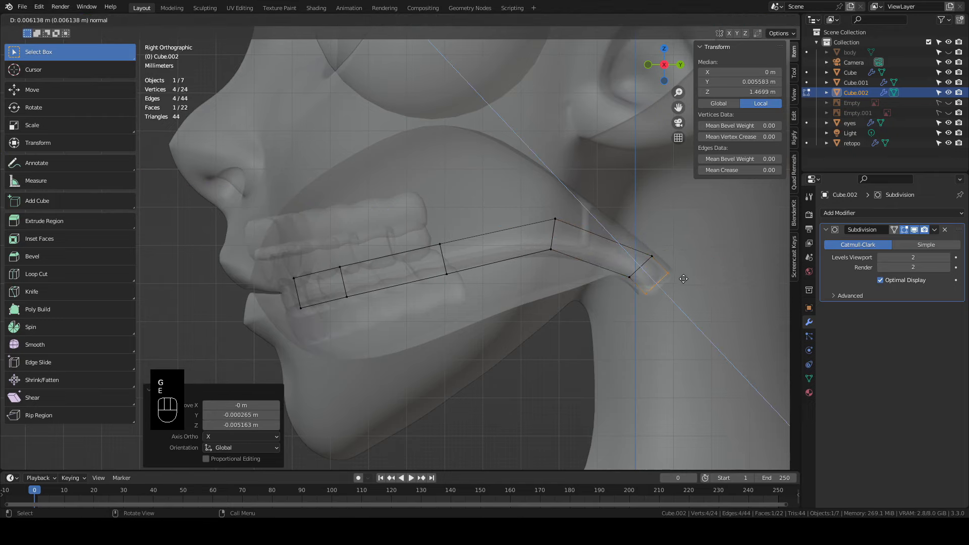
{"action": "left_click", "coordinate": [698, 306]}
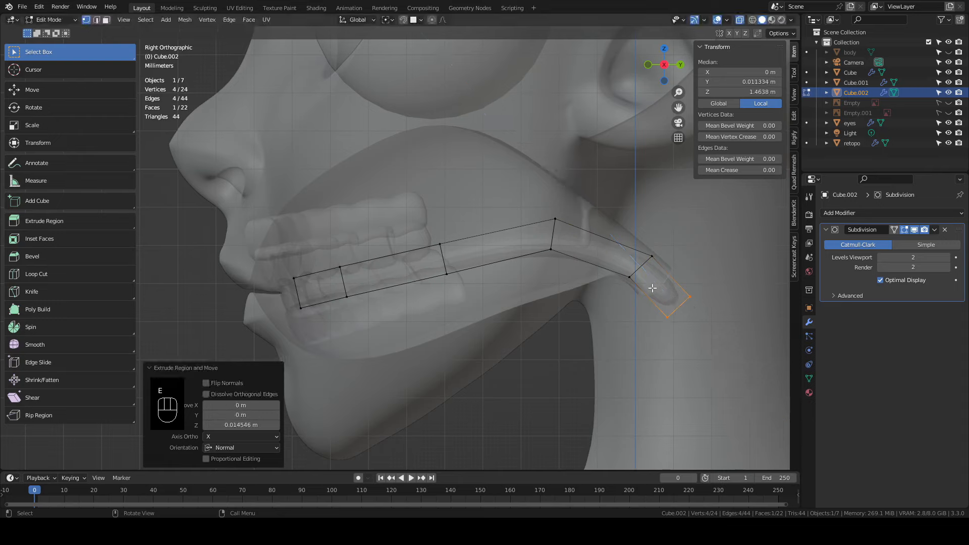
{"action": "left_click_drag", "start_coordinate": [540, 209], "coordinate": [567, 262]}
{"action": "key", "text": "g"}
{"action": "left_click", "coordinate": [651, 271]}
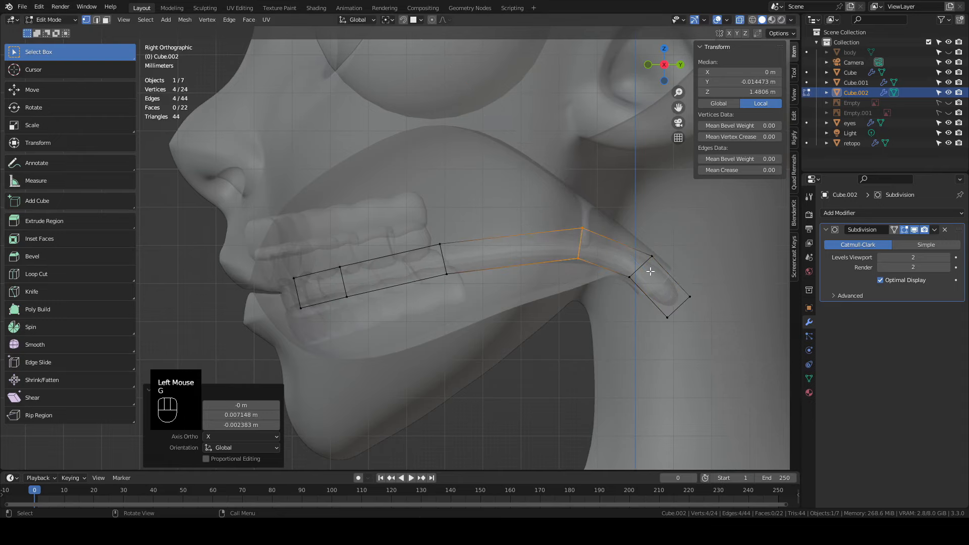
Slightly scale down the loop before the throat end and adjust the upper edges along the front of the tongue in the side view
{"action": "left_click_drag", "start_coordinate": [657, 250], "coordinate": [625, 288]}
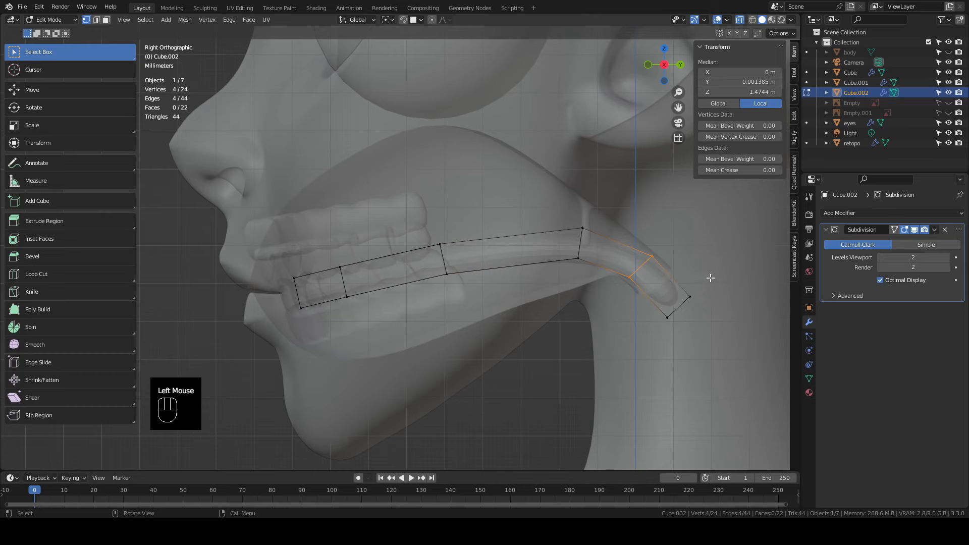
{"action": "key", "text": "s"}
{"action": "left_click", "coordinate": [700, 276]}
{"action": "left_click", "coordinate": [305, 281]}
{"action": "key", "text": "g"}
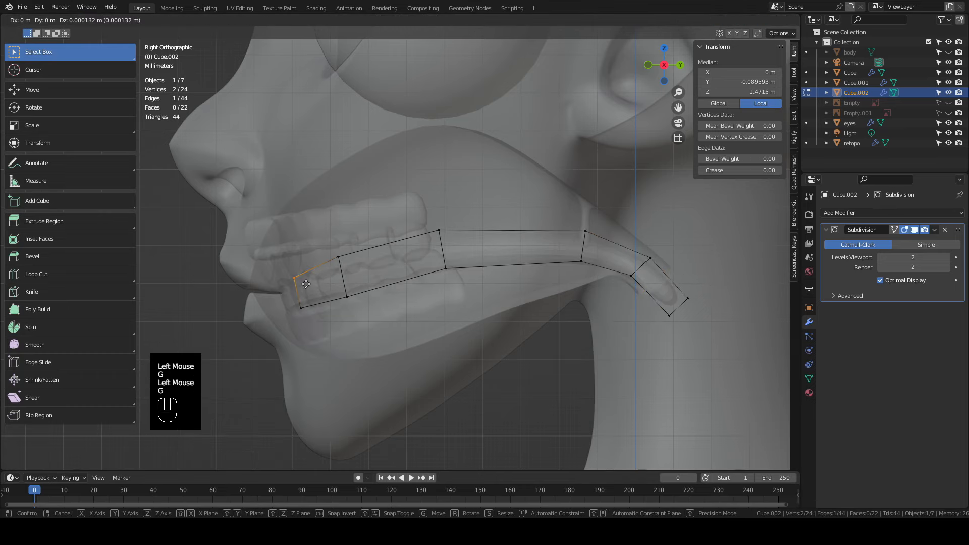
{"action": "left_click", "coordinate": [306, 283]}
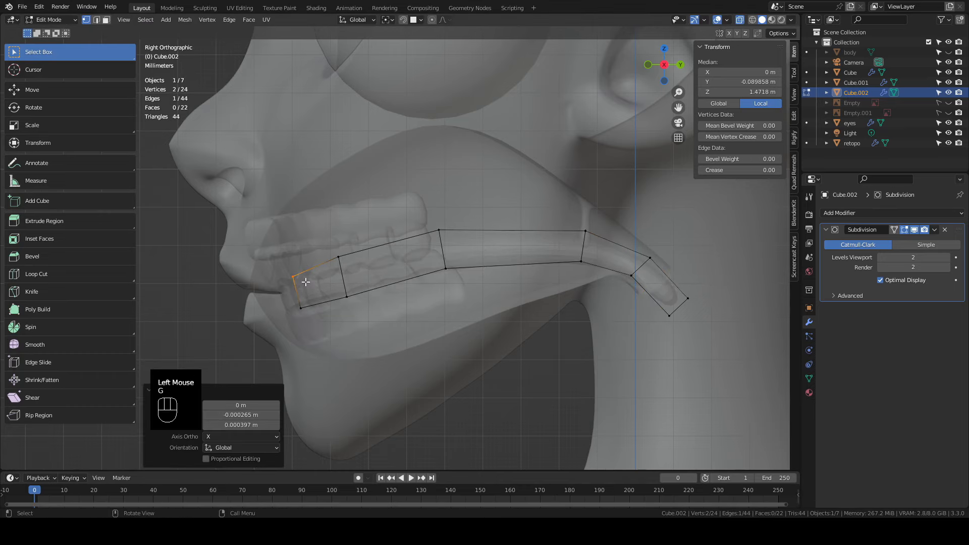
In the top view, move the side vertices of the two loops behind the tongue's tip outward symmetrically to widen the front
{"action": "key", "text": "KP_7"}
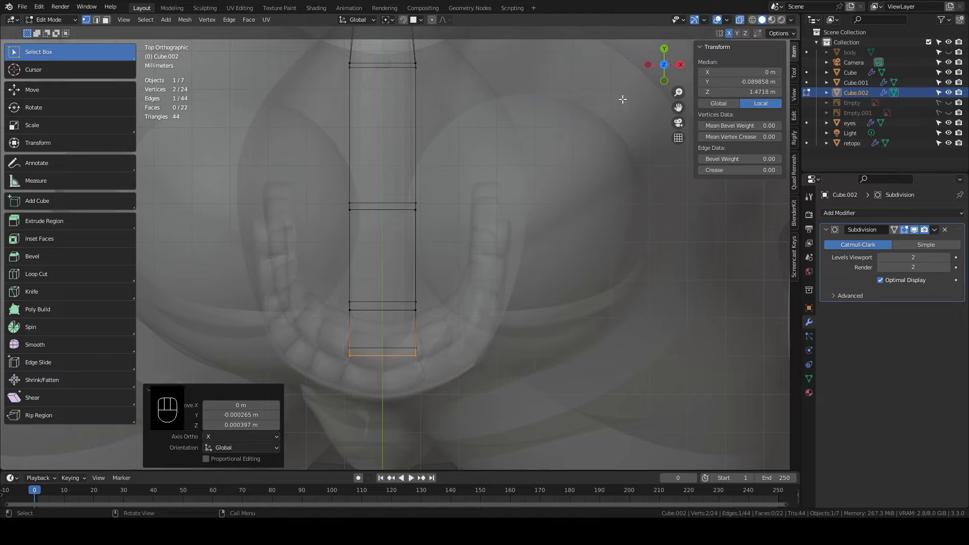
{"action": "left_click_drag", "start_coordinate": [445, 273], "coordinate": [400, 328]}
{"action": "key", "text": "g"}
{"action": "left_click", "coordinate": [440, 323]}
{"action": "left_click_drag", "start_coordinate": [452, 178], "coordinate": [410, 230]}
{"action": "key", "text": "g"}
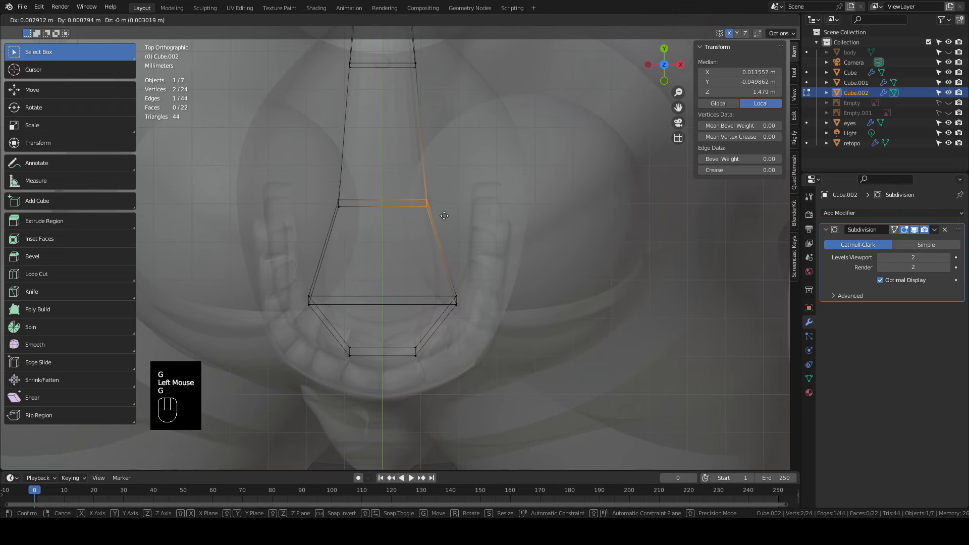
{"action": "left_click", "coordinate": [488, 204]}
Widen the loop nearer the throat about 0.010 m per side, and move the middle loop's sides about 0.003 m outward and 0.005 m back
{"action": "middle_click_drag", "start_coordinate": [488, 203], "coordinate": [504, 331], "text": "shift"}
{"action": "left_click_drag", "start_coordinate": [458, 169], "coordinate": [420, 215]}
{"action": "key", "text": "g"}
{"action": "left_click", "coordinate": [479, 223]}
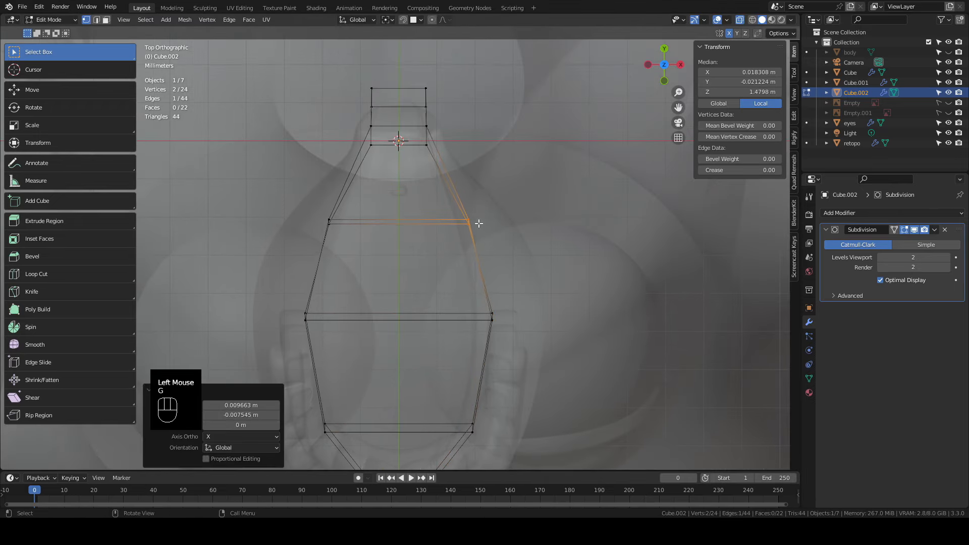
{"action": "left_click_drag", "start_coordinate": [330, 310], "coordinate": [299, 326]}
{"action": "key", "text": "g"}
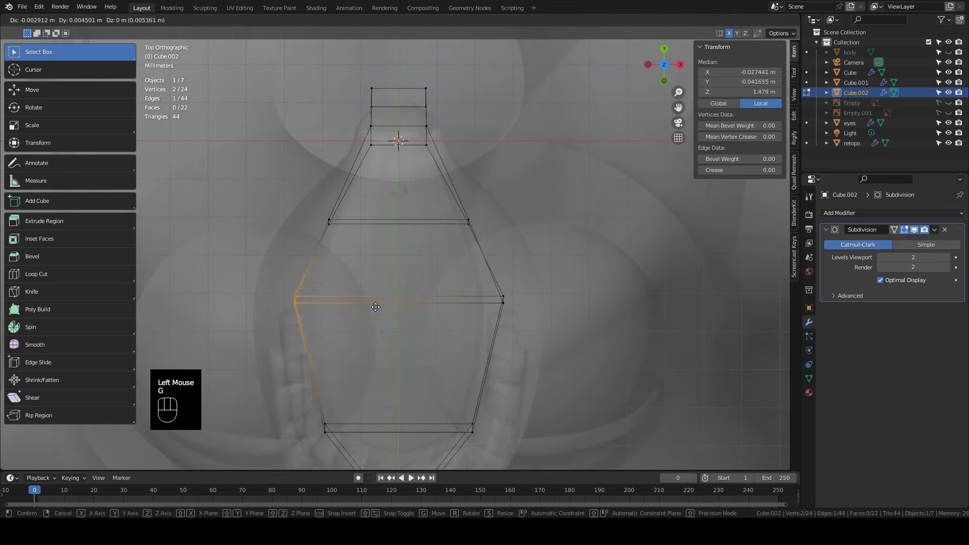
{"action": "left_click", "coordinate": [374, 307]}
In the top view, slightly widen the loop in front of the throat bend and narrow the throat-end loops about 0.002 m per side
{"action": "left_click_drag", "start_coordinate": [314, 202], "coordinate": [337, 252]}
{"action": "key", "text": "g"}
{"action": "left_click", "coordinate": [329, 255]}
{"action": "key", "text": "g"}
{"action": "left_click", "coordinate": [444, 153]}
{"action": "left_click_drag", "start_coordinate": [411, 75], "coordinate": [469, 112]}
{"action": "key", "text": "g"}
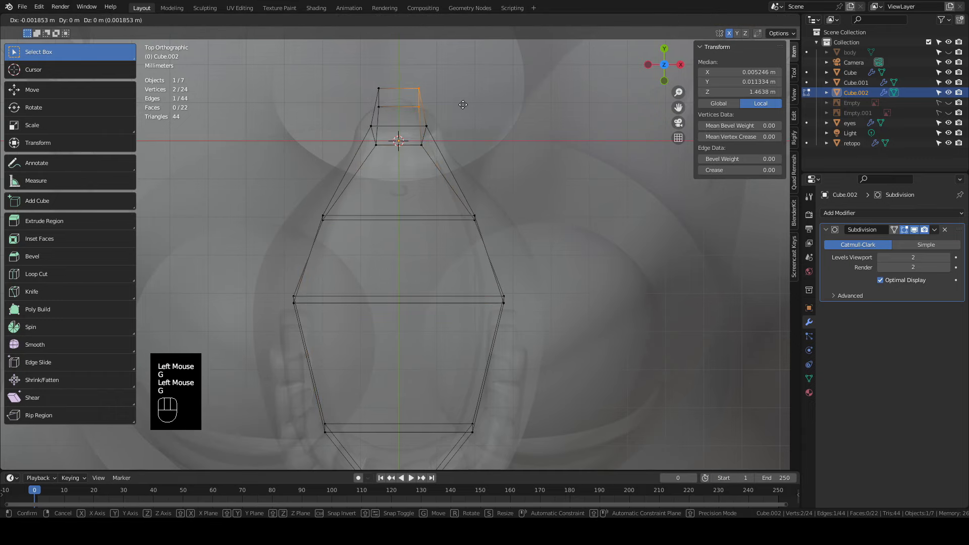
{"action": "left_click", "coordinate": [459, 104]}
Move the tongue's upper side vertices, from the tip to the bend, about 0.004 m inward along X, mirrored on both sides
{"action": "middle_click_drag", "start_coordinate": [497, 261], "coordinate": [337, 188], "text": "shift"}
{"action": "middle_click_drag", "start_coordinate": [336, 189], "coordinate": [332, 190]}
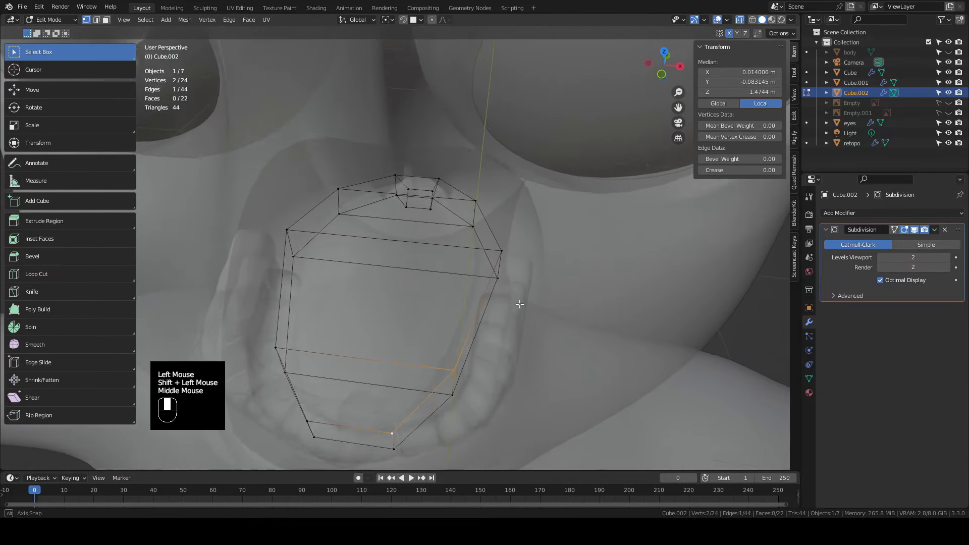
{"action": "middle_click_drag", "start_coordinate": [519, 303], "coordinate": [519, 279]}
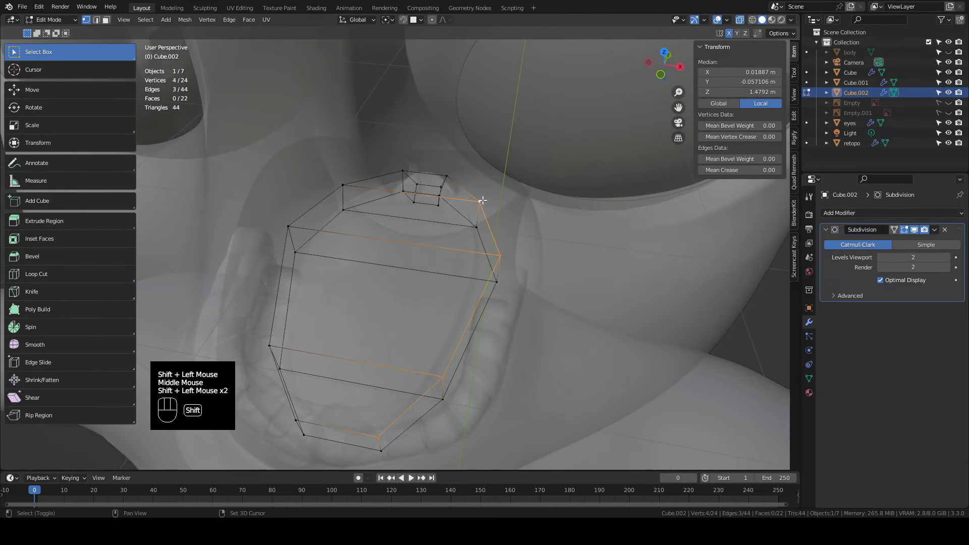
{"action": "middle_click_drag", "start_coordinate": [482, 201], "coordinate": [446, 152]}
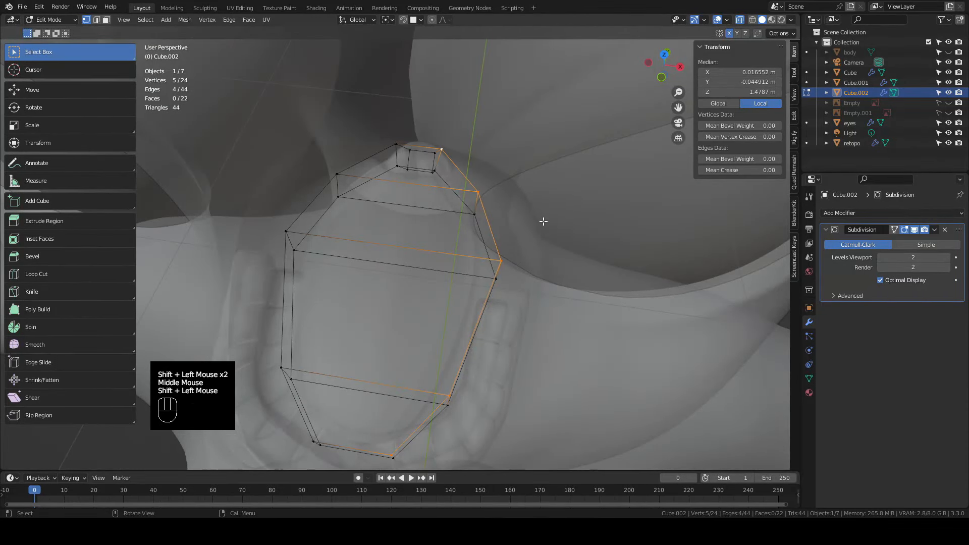
{"action": "key", "text": "KP_7"}
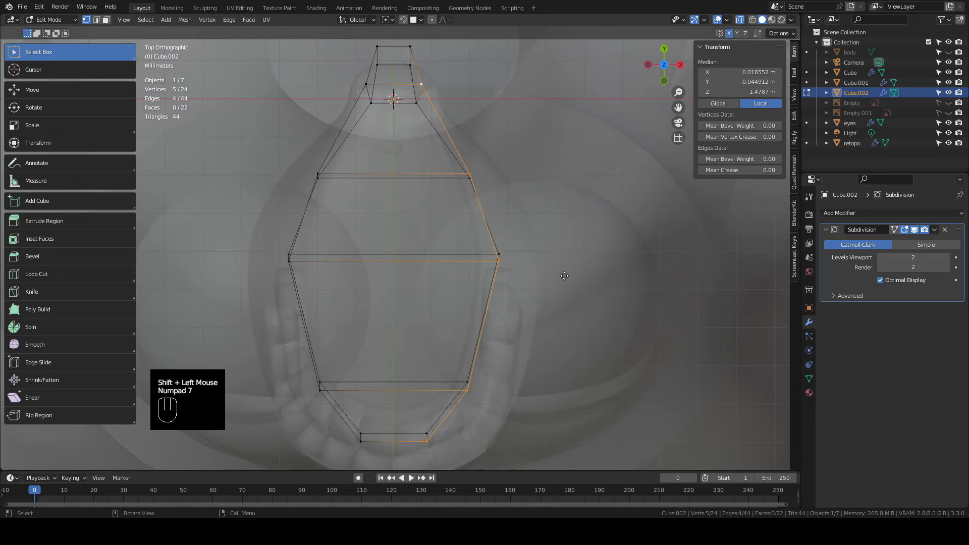
{"action": "key", "text": "g"}
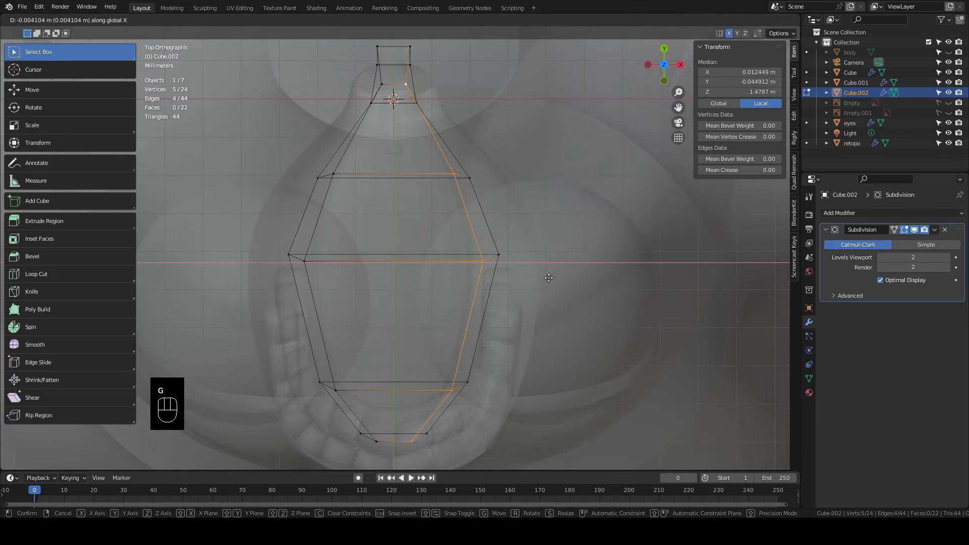
{"action": "left_click", "coordinate": [548, 277]}
Isolate the tongue in local view with X-ray off to show its smoothed surface
{"action": "middle_click_drag", "start_coordinate": [547, 277], "coordinate": [479, 230]}
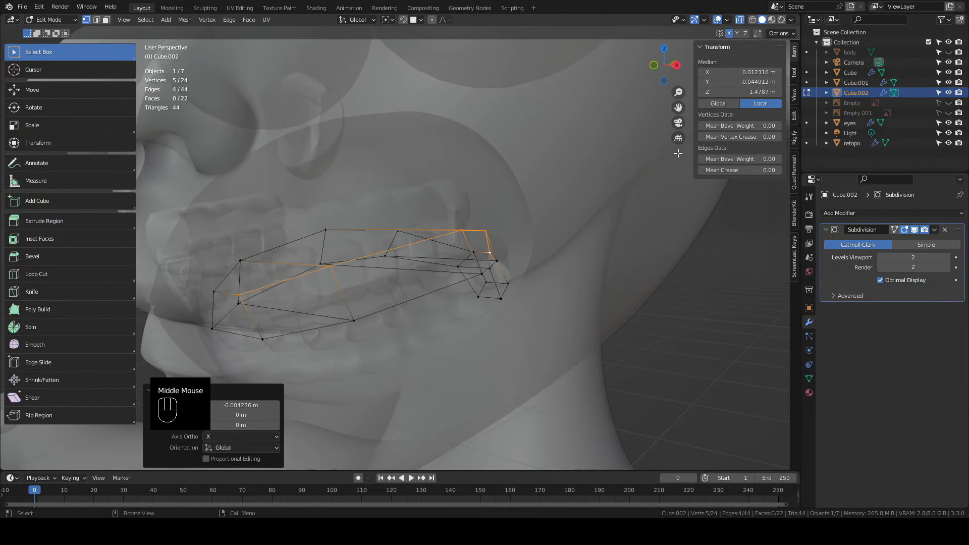
{"action": "key", "text": "KP_Divide"}
{"action": "left_click", "coordinate": [738, 21]}
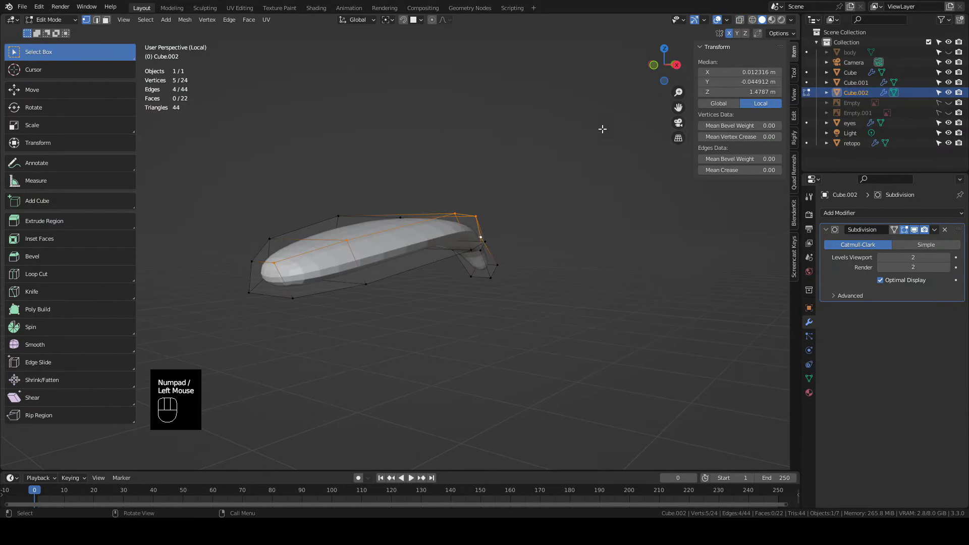
{"action": "scroll", "coordinate": [345, 242], "scroll_direction": "up", "scroll_amount": 4}
{"action": "scroll", "coordinate": [339, 245], "scroll_direction": "down", "scroll_amount": 1}
{"action": "middle_click_drag", "start_coordinate": [339, 245], "coordinate": [383, 288]}
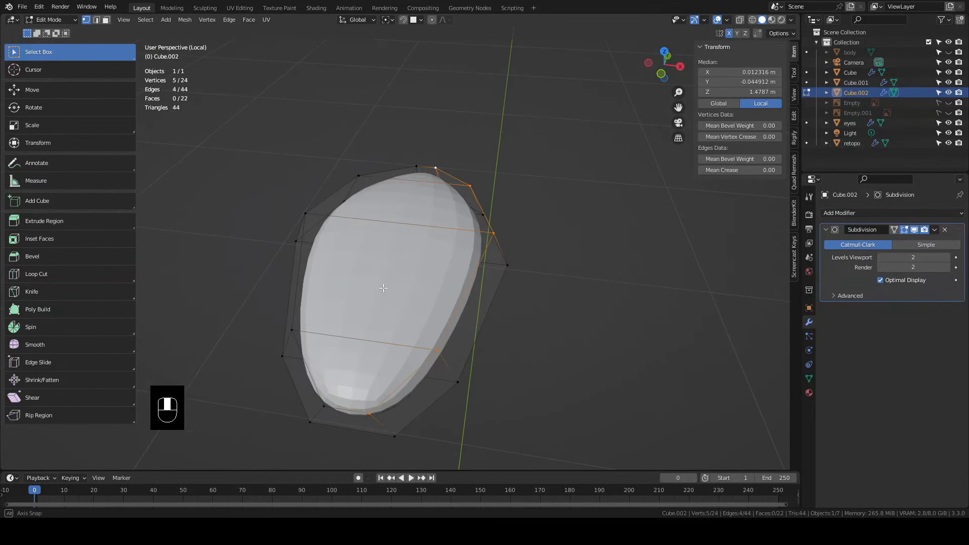
Add a centred lengthwise loop cut to the tongue and lower two upper vertices behind the tip about 0.0027 m along Z
{"action": "left_click", "coordinate": [401, 212]}
{"action": "right_click", "coordinate": [400, 212]}
{"action": "middle_click_drag", "start_coordinate": [449, 239], "coordinate": [379, 290]}
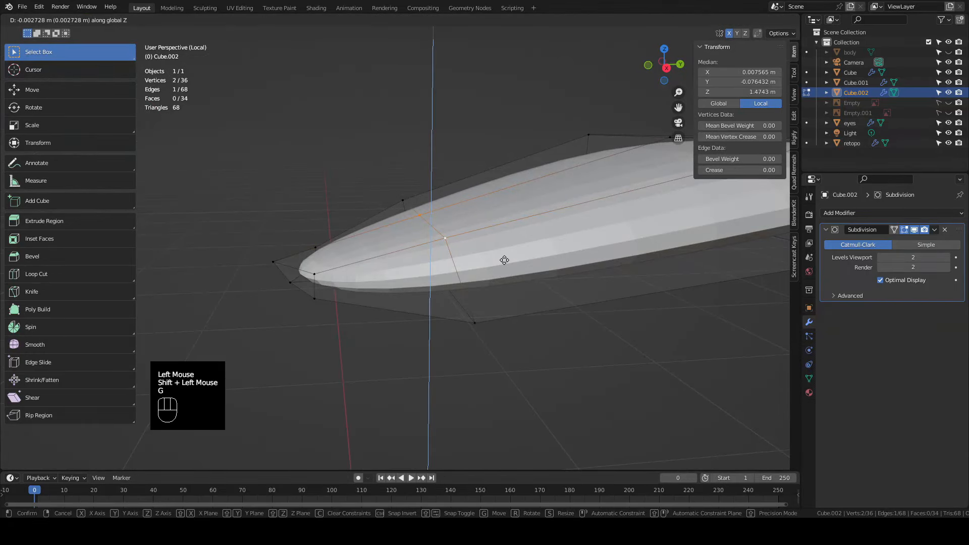
{"action": "left_click", "coordinate": [505, 262]}
{"action": "scroll", "coordinate": [543, 283], "scroll_direction": "down", "scroll_amount": 3}
{"action": "middle_click_drag", "start_coordinate": [550, 286], "coordinate": [579, 343]}
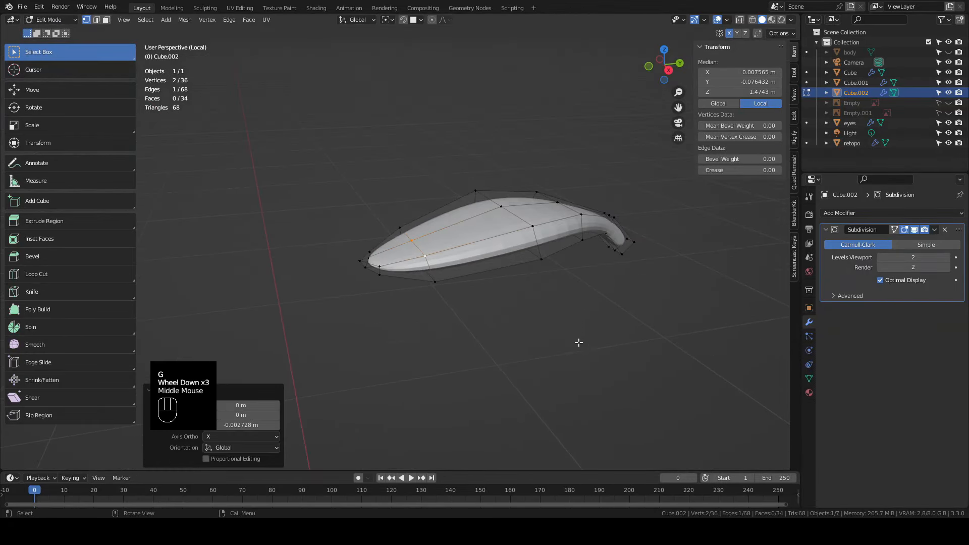
Move the upper side vertex at the tongue's widest loop about 0.003 m inward and 0.001 m up
{"action": "middle_click_drag", "start_coordinate": [534, 264], "coordinate": [477, 194]}
{"action": "left_click", "coordinate": [477, 194]}
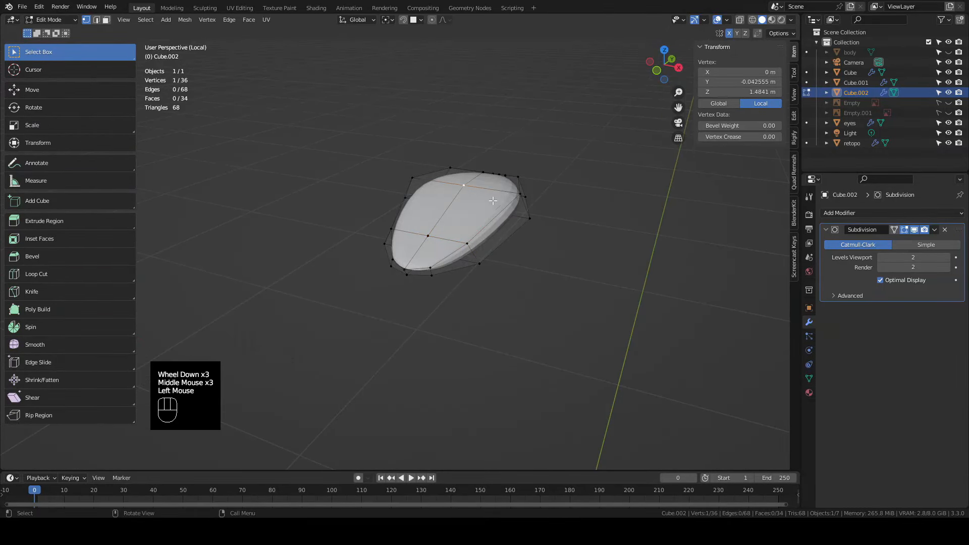
{"action": "key", "text": "g"}
{"action": "left_click", "coordinate": [567, 225]}
{"action": "scroll", "coordinate": [562, 229], "scroll_direction": "down", "scroll_amount": 1}
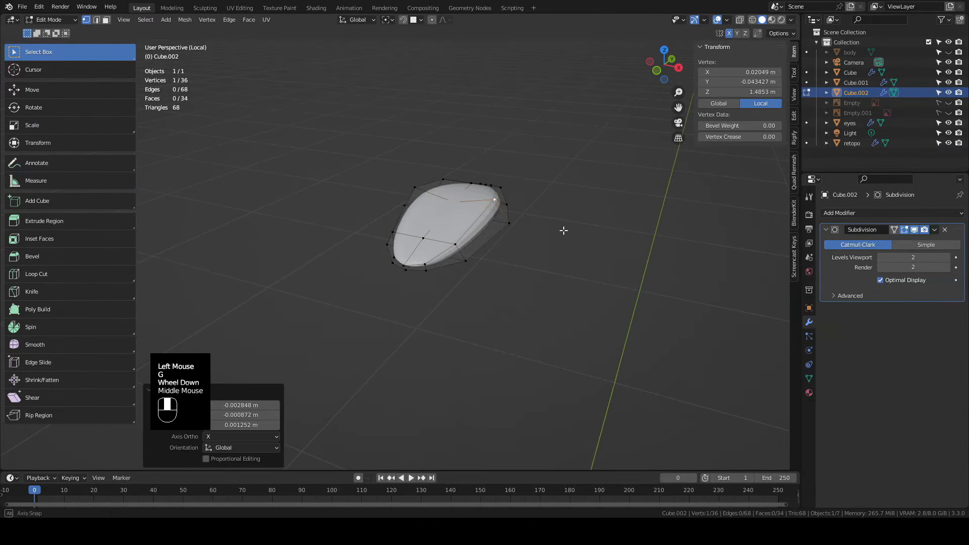
{"action": "middle_click_drag", "start_coordinate": [562, 230], "coordinate": [574, 248]}
Leave mesh editing, shade the tongue smooth, and bring the whole character back into view with nothing selected
{"action": "key", "text": "Tab"}
{"action": "right_click", "coordinate": [510, 222]}
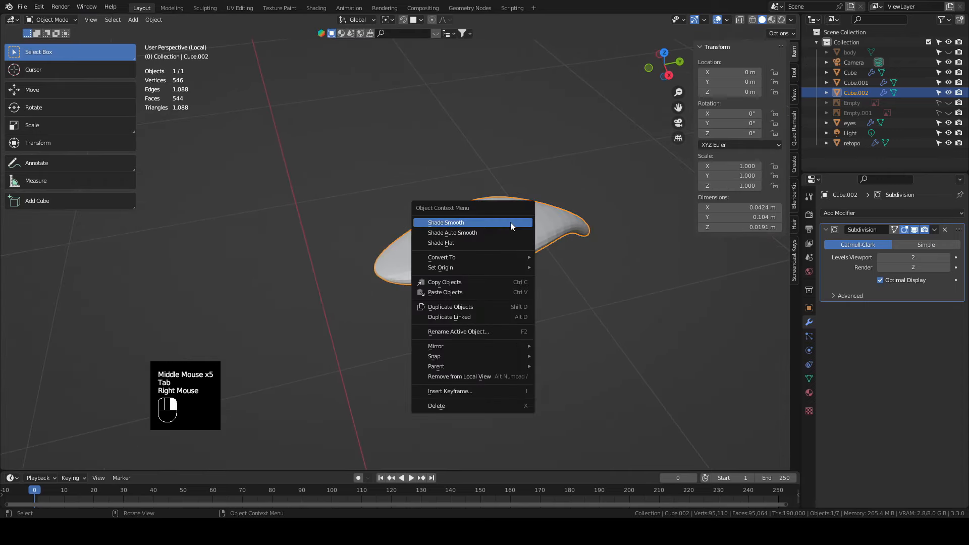
{"action": "left_click", "coordinate": [510, 222]}
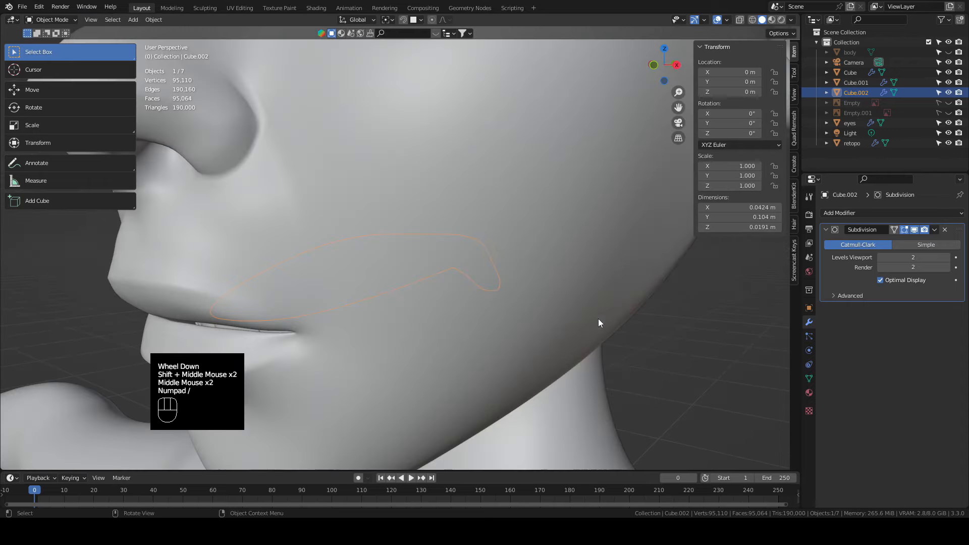
{"action": "scroll", "coordinate": [598, 319], "scroll_direction": "down", "scroll_amount": 2}
{"action": "middle_click_drag", "start_coordinate": [531, 287], "coordinate": [440, 305], "text": "shift"}
{"action": "scroll", "coordinate": [435, 301], "scroll_direction": "down", "scroll_amount": 2}
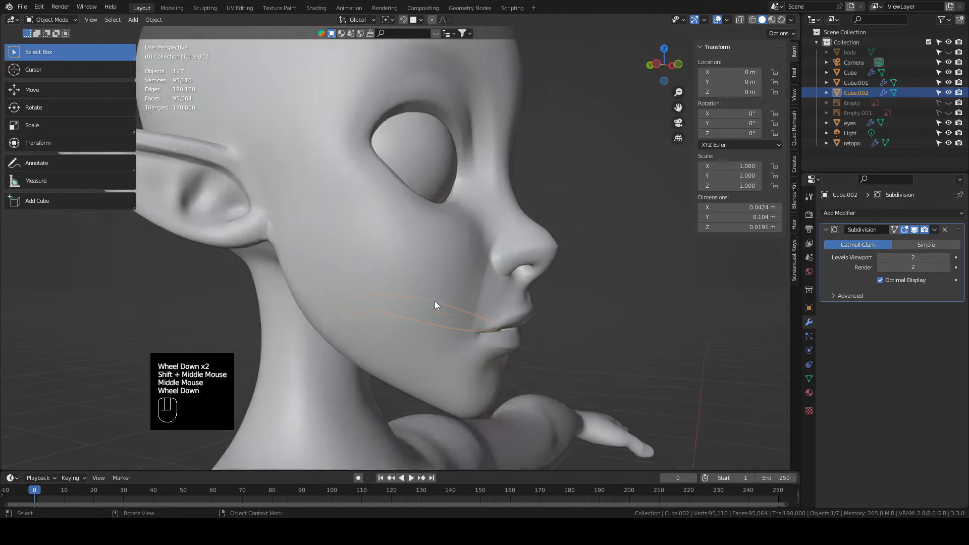
{"action": "middle_click_drag", "start_coordinate": [455, 273], "coordinate": [552, 261]}
{"action": "left_click", "coordinate": [552, 260]}
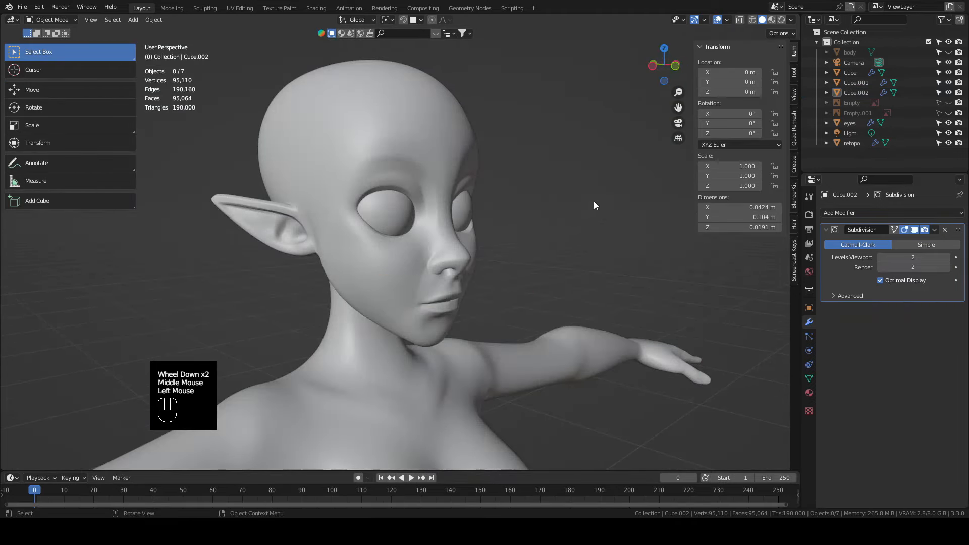
Examine the teeth and tongue inside the head with X-ray on, and the retopologized body's wireframe
{"action": "left_click", "coordinate": [739, 20]}
{"action": "scroll", "coordinate": [531, 313], "scroll_direction": "up", "scroll_amount": 3}
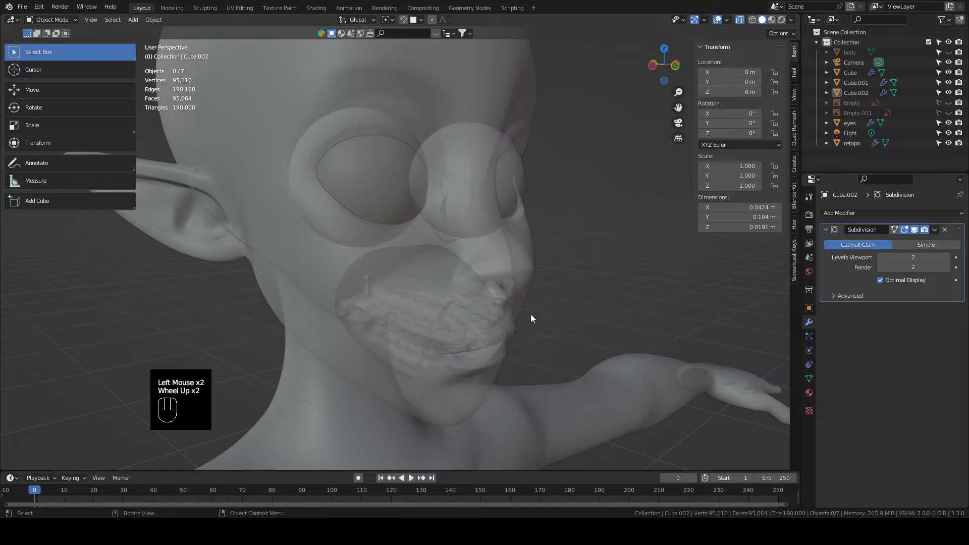
{"action": "middle_click_drag", "start_coordinate": [530, 314], "coordinate": [488, 313], "text": "shift"}
{"action": "scroll", "coordinate": [558, 273], "scroll_direction": "up", "scroll_amount": 1}
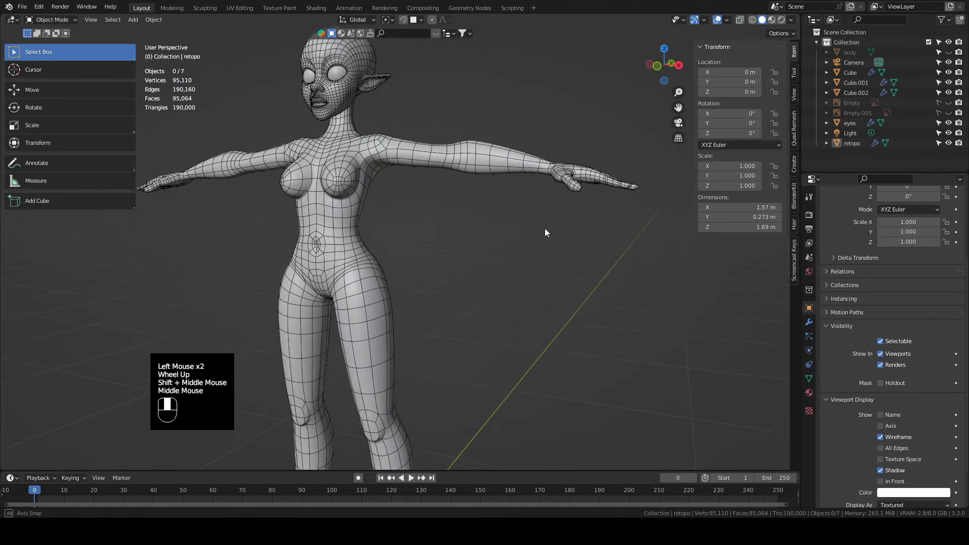
{"action": "middle_click_drag", "start_coordinate": [545, 232], "coordinate": [543, 279], "text": "shift"}
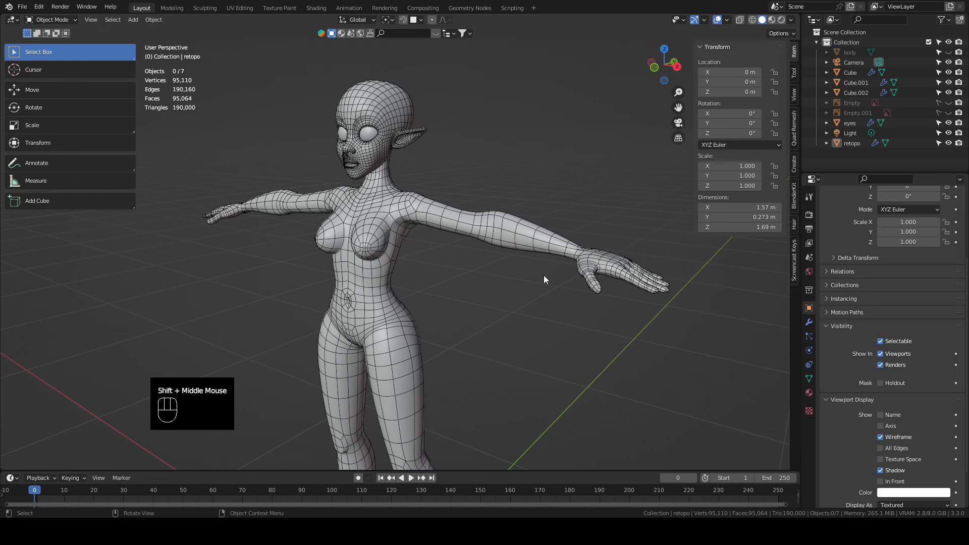
{"action": "left_click_drag", "start_coordinate": [571, 166], "coordinate": [345, 316]}
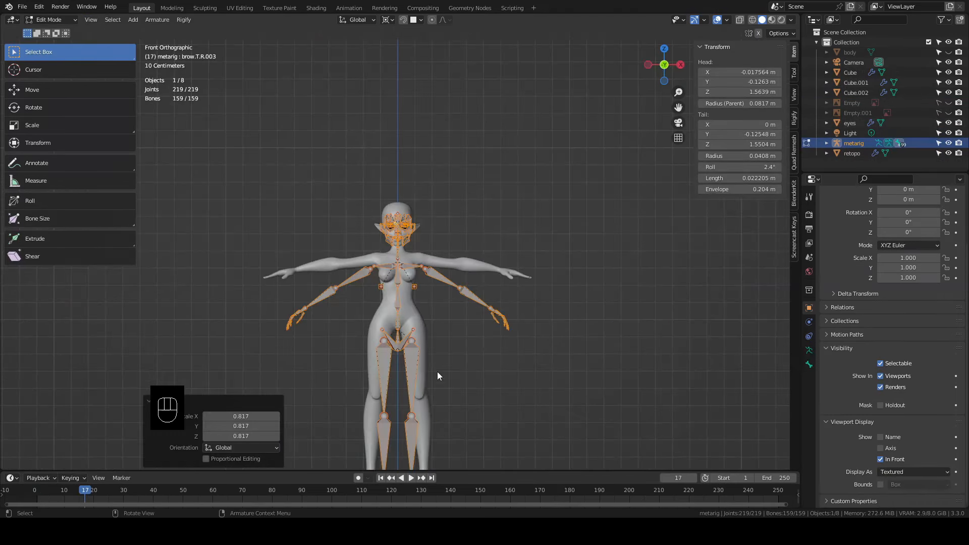
Select the metarig's left arm and hand bones to align them with the character's outstretched arm in the front view
{"action": "scroll", "coordinate": [448, 289], "scroll_direction": "up", "scroll_amount": 4}
{"action": "scroll", "coordinate": [447, 288], "scroll_direction": "down", "scroll_amount": 1}
{"action": "scroll", "coordinate": [508, 353], "scroll_direction": "down", "scroll_amount": 2}
{"action": "left_click_drag", "start_coordinate": [460, 288], "coordinate": [704, 433]}
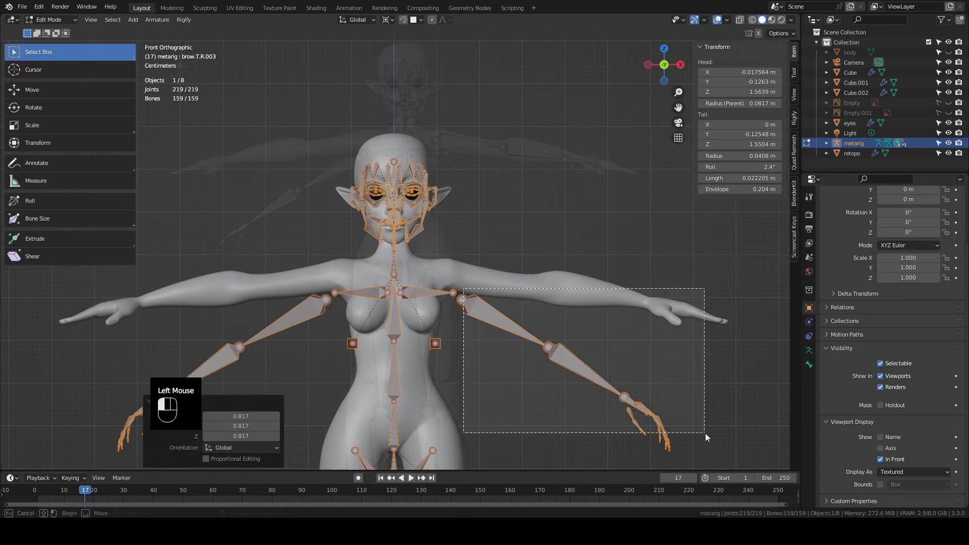
Raise the metarig's pelvis bones about 0.13 m along Z and adjust the height of both knee joints
{"action": "key", "text": "g"}
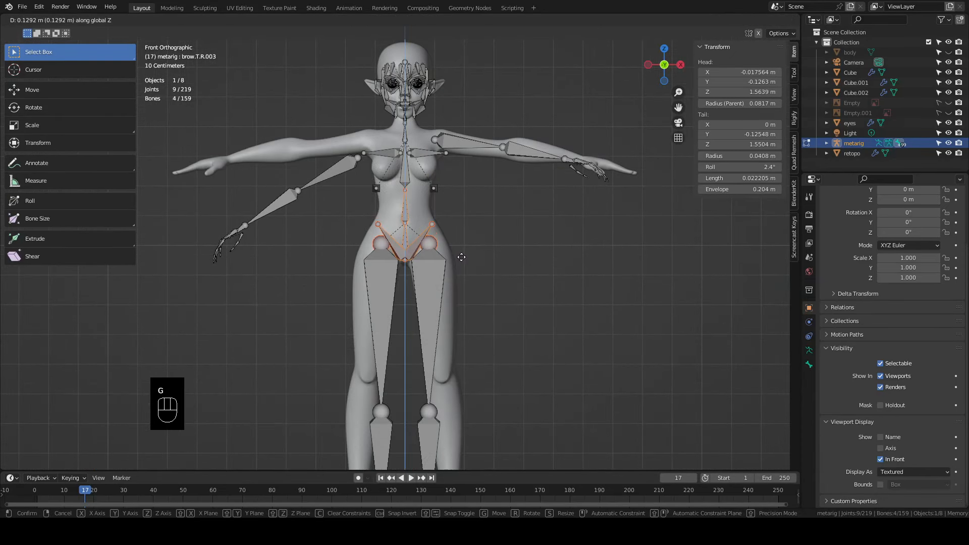
{"action": "left_click", "coordinate": [461, 257]}
{"action": "middle_click_drag", "start_coordinate": [457, 308], "coordinate": [458, 240], "text": "shift"}
{"action": "middle_click_drag", "start_coordinate": [458, 301], "coordinate": [459, 226], "text": "shift"}
{"action": "left_click_drag", "start_coordinate": [368, 264], "coordinate": [447, 275]}
{"action": "key", "text": "g"}
{"action": "key", "text": "z"}
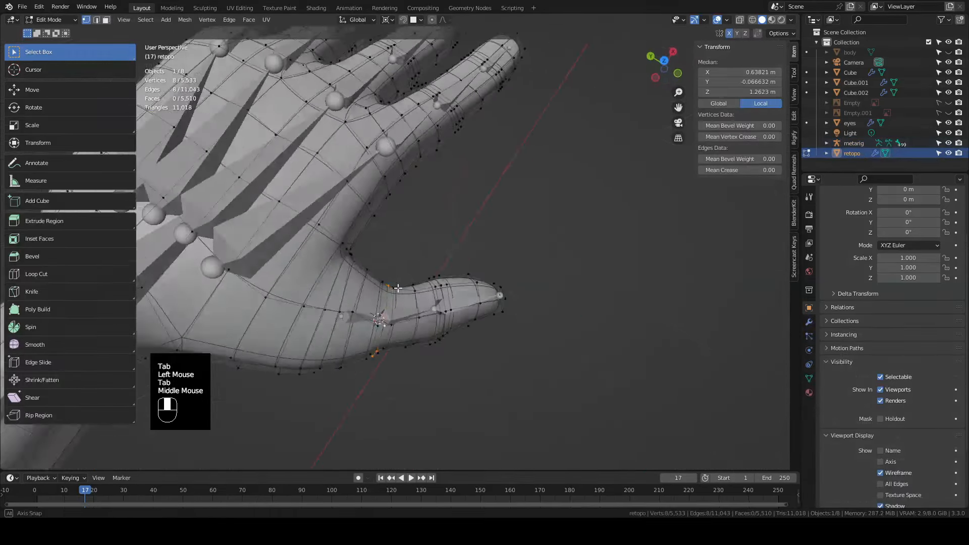
Reposition the metarig's face joint just below the nose in the front view
{"action": "middle_click_drag", "start_coordinate": [354, 227], "coordinate": [335, 197]}
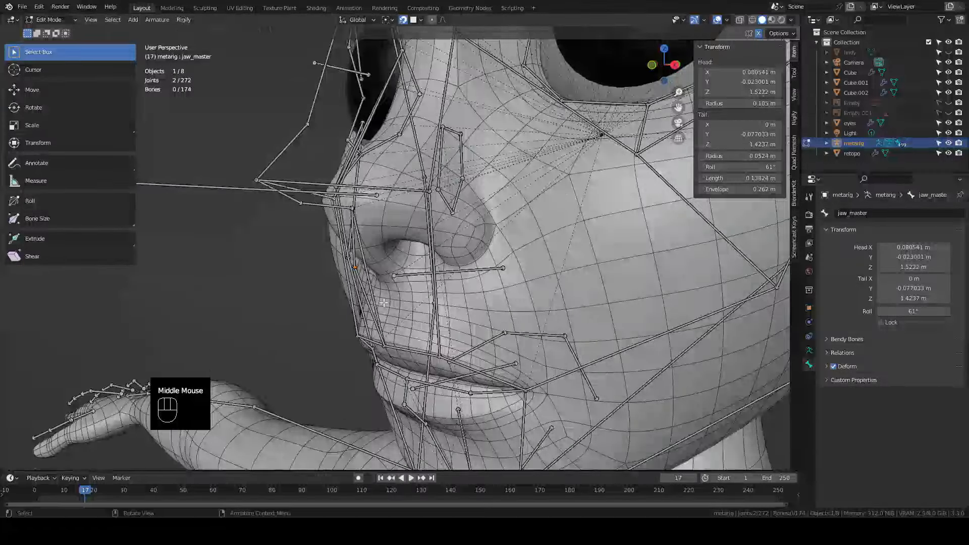
{"action": "key", "text": "KP_1"}
{"action": "key", "text": "g"}
{"action": "left_click", "coordinate": [394, 300]}
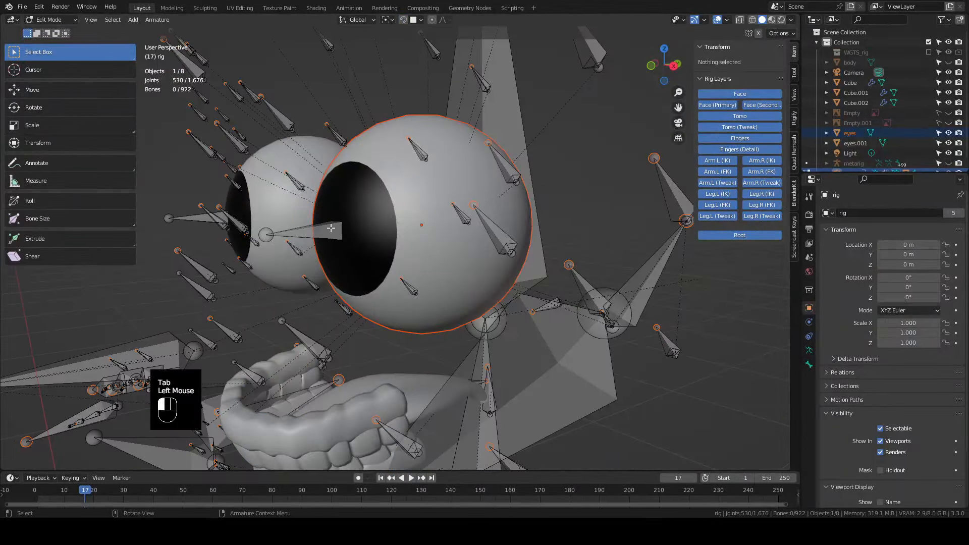
In the generated rig's edit mode, select the bone in front of the left eye
{"action": "left_click", "coordinate": [330, 228]}
{"action": "scroll", "coordinate": [331, 228], "scroll_direction": "down", "scroll_amount": 5}
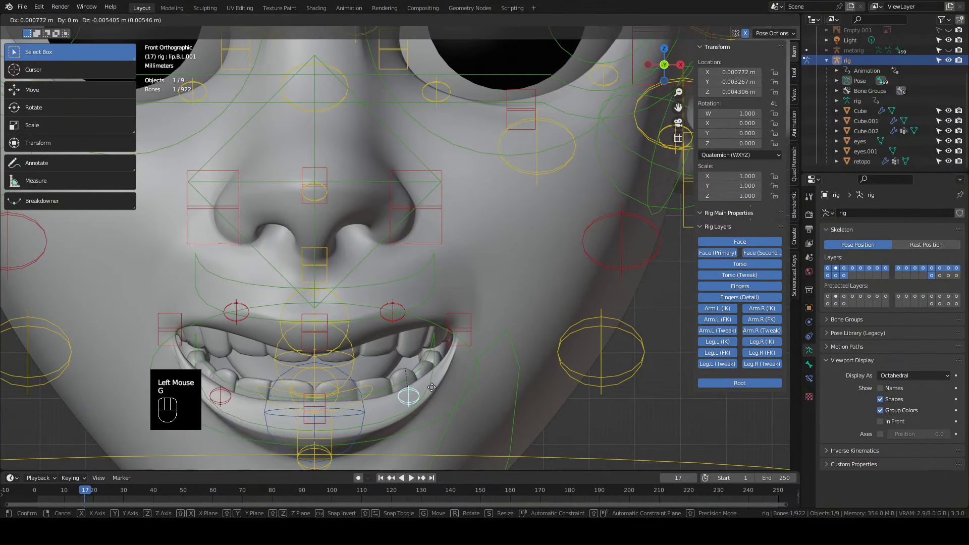
Raise the centre control of the upper lip to expose the upper teeth
{"action": "left_click", "coordinate": [314, 330]}
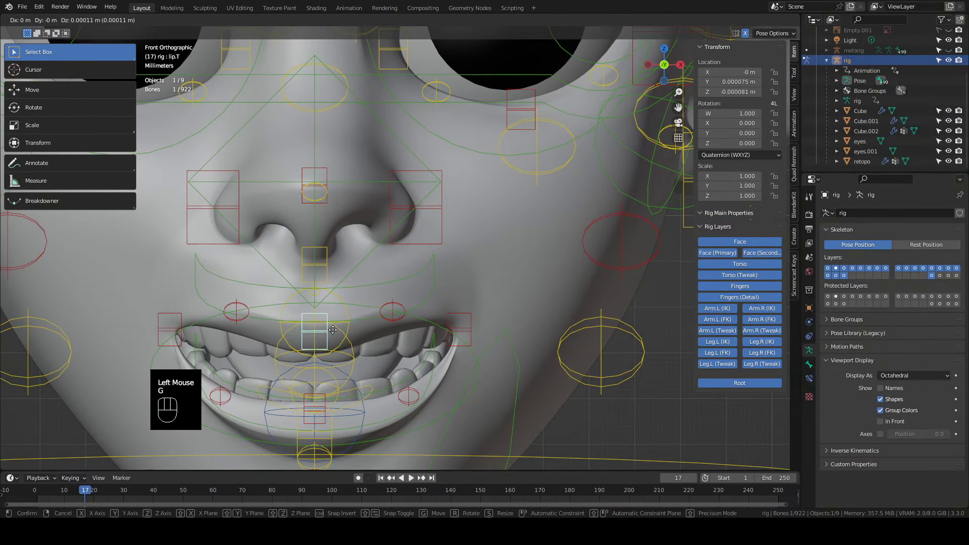
{"action": "key", "text": "g"}
{"action": "left_click", "coordinate": [364, 309]}
Adjust the lower lip's left control and move the lower lip's centre control down about 0.002 m
{"action": "left_click", "coordinate": [409, 396]}
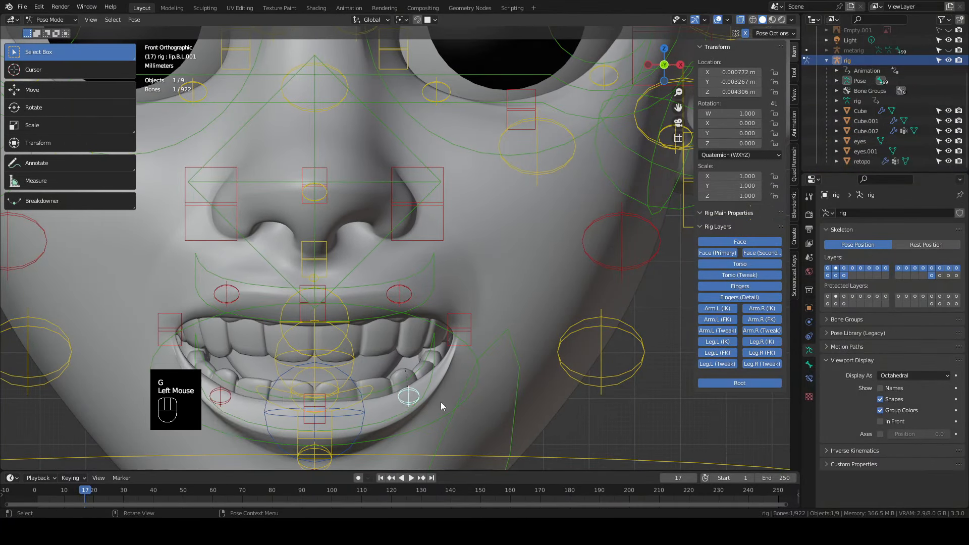
{"action": "key", "text": "g"}
{"action": "left_click", "coordinate": [369, 409]}
Move the upper teeth control upward along Z and the lower teeth control about 0.0019 m downward
{"action": "scroll", "coordinate": [370, 407], "scroll_direction": "up", "scroll_amount": 1}
{"action": "scroll", "coordinate": [351, 335], "scroll_direction": "down", "scroll_amount": 3}
{"action": "middle_click_drag", "start_coordinate": [369, 404], "coordinate": [366, 303]}
{"action": "middle_click_drag", "start_coordinate": [366, 303], "coordinate": [371, 272]}
{"action": "left_click", "coordinate": [367, 242]}
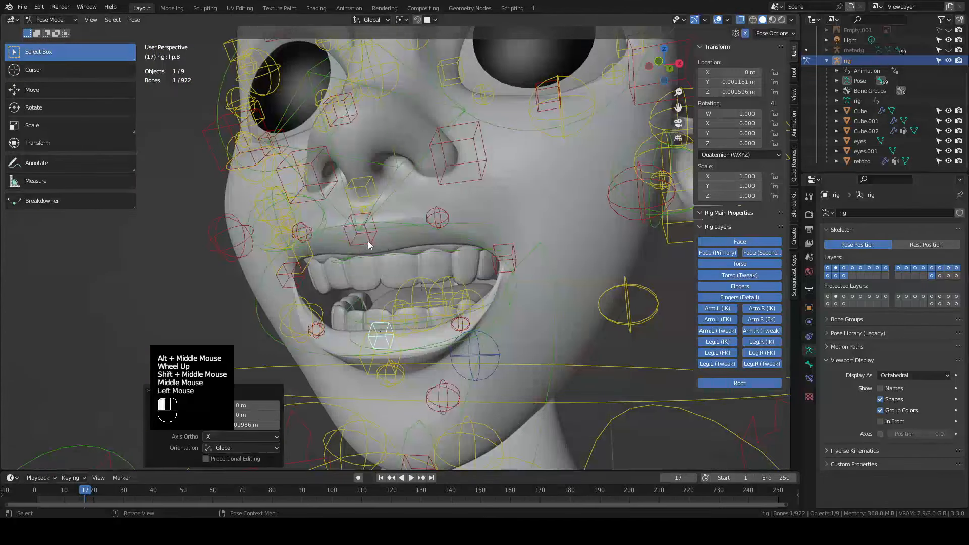
{"action": "key", "text": "g"}
{"action": "right_click", "coordinate": [372, 233]}
{"action": "left_click", "coordinate": [365, 255]}
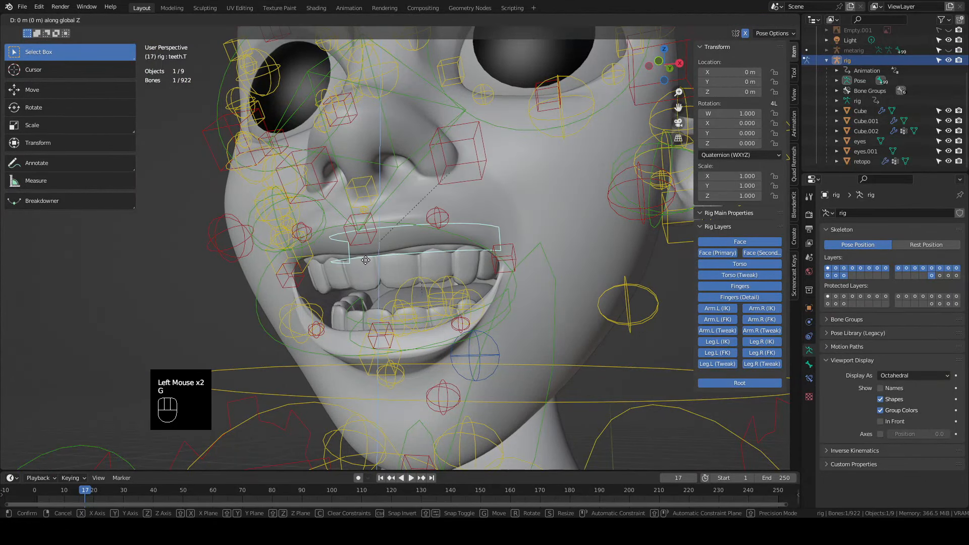
{"action": "key", "text": "g"}
{"action": "left_click", "coordinate": [367, 244]}
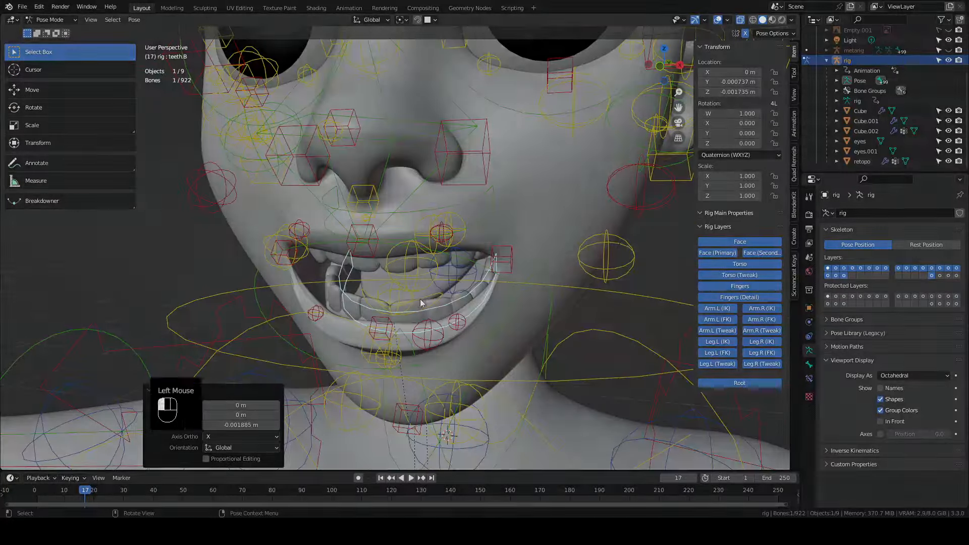